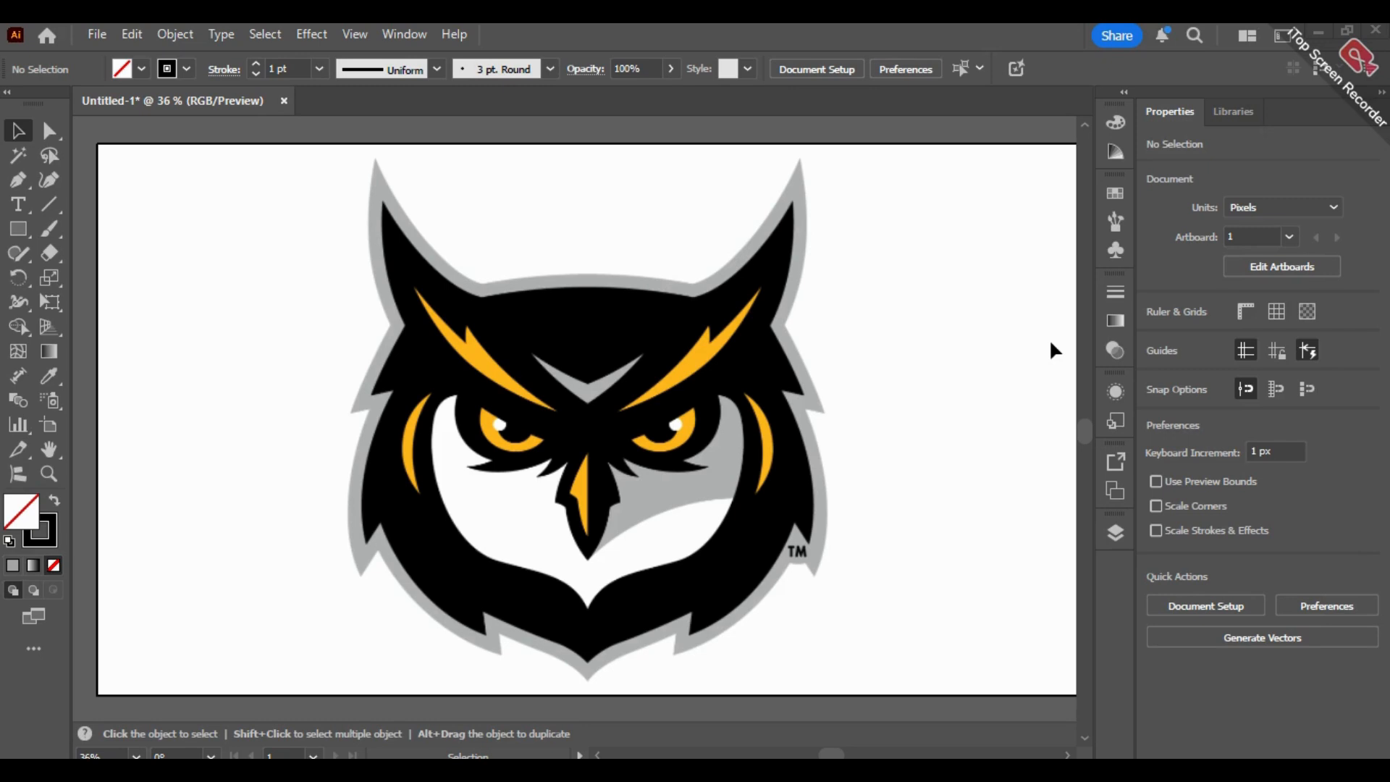
left_click(796, 355)
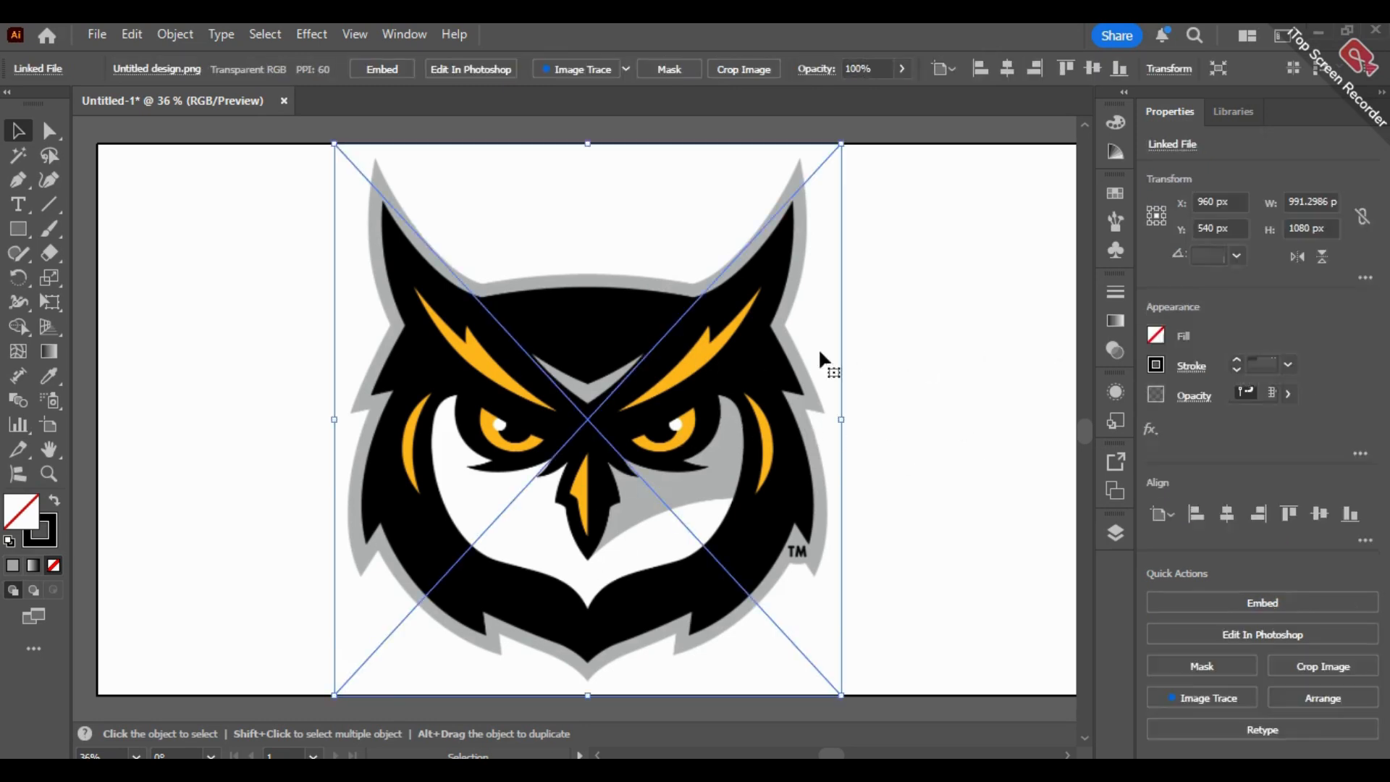
left_click(971, 358)
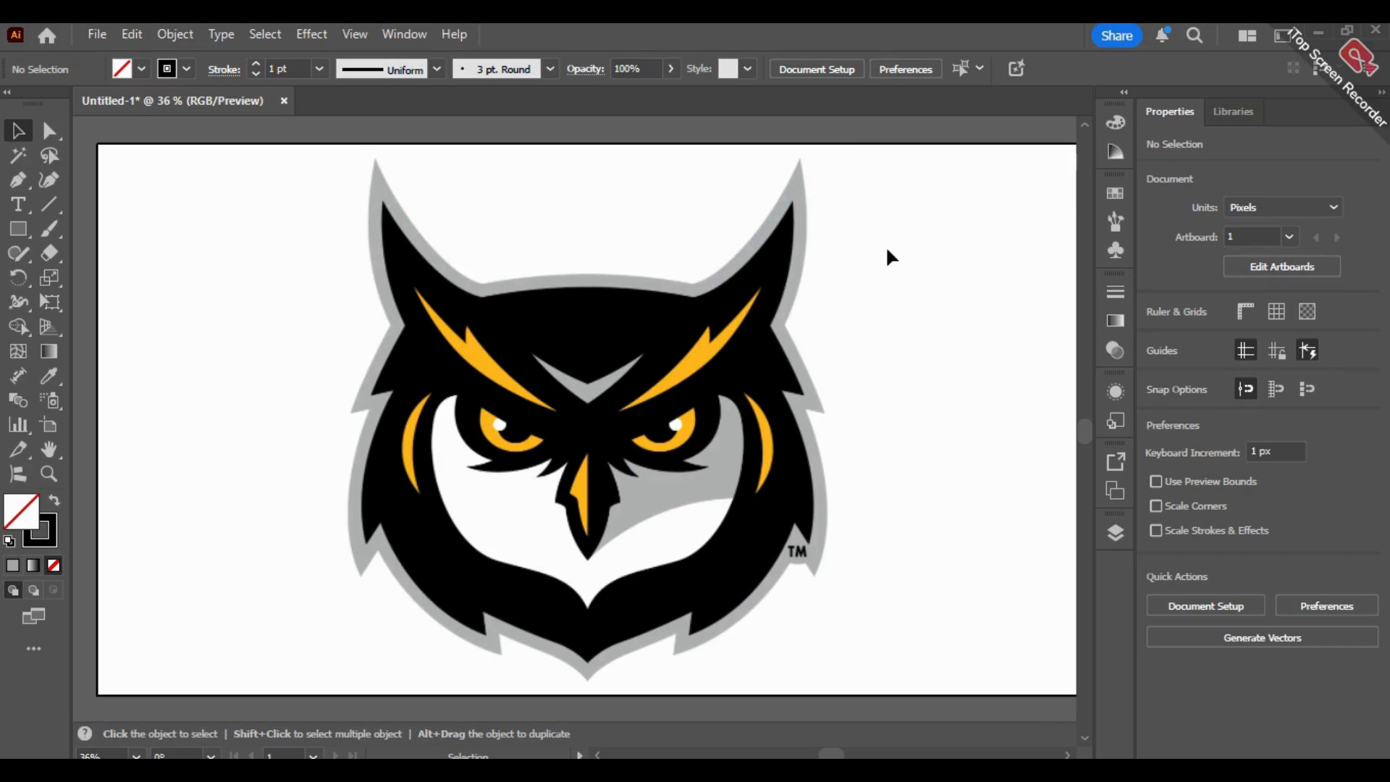
left_click(700, 427)
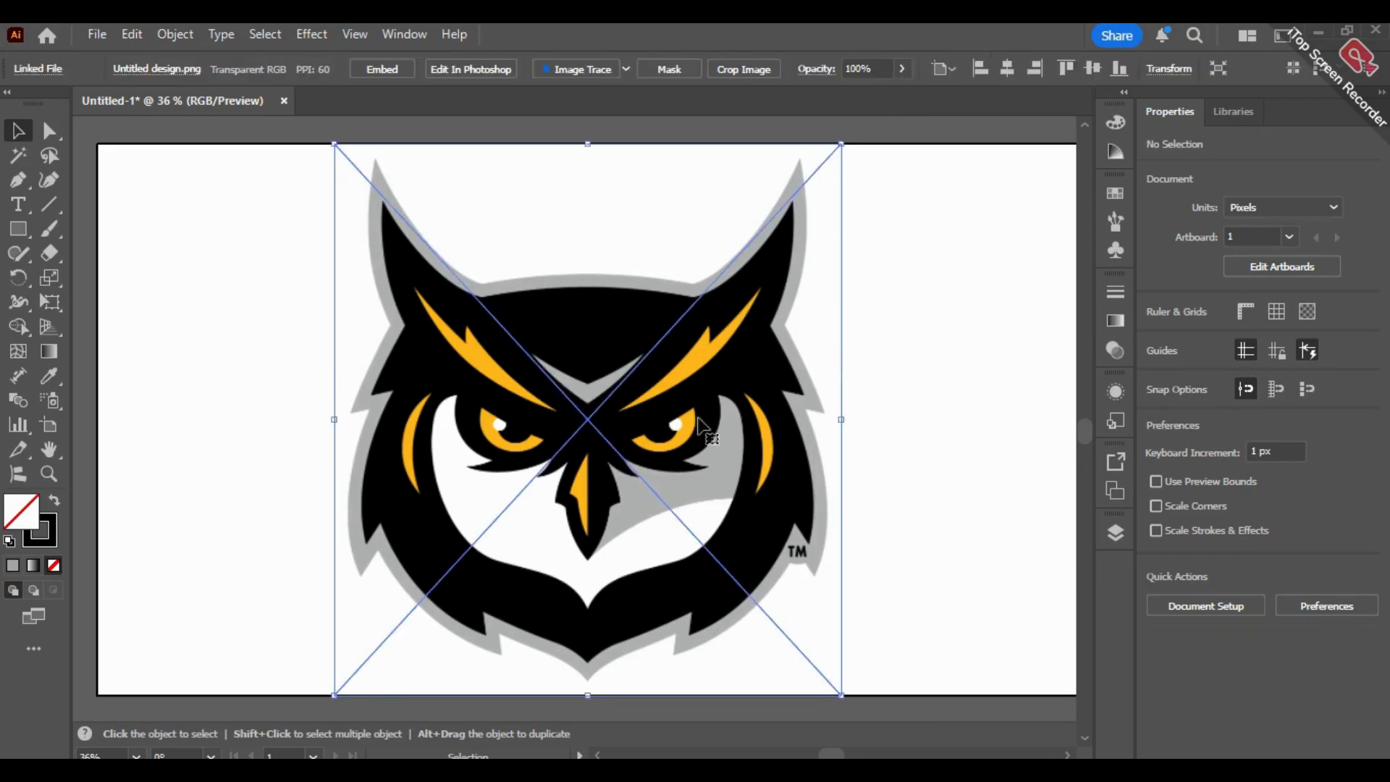
left_click_drag(701, 427, 776, 438)
key("ctrl+z")
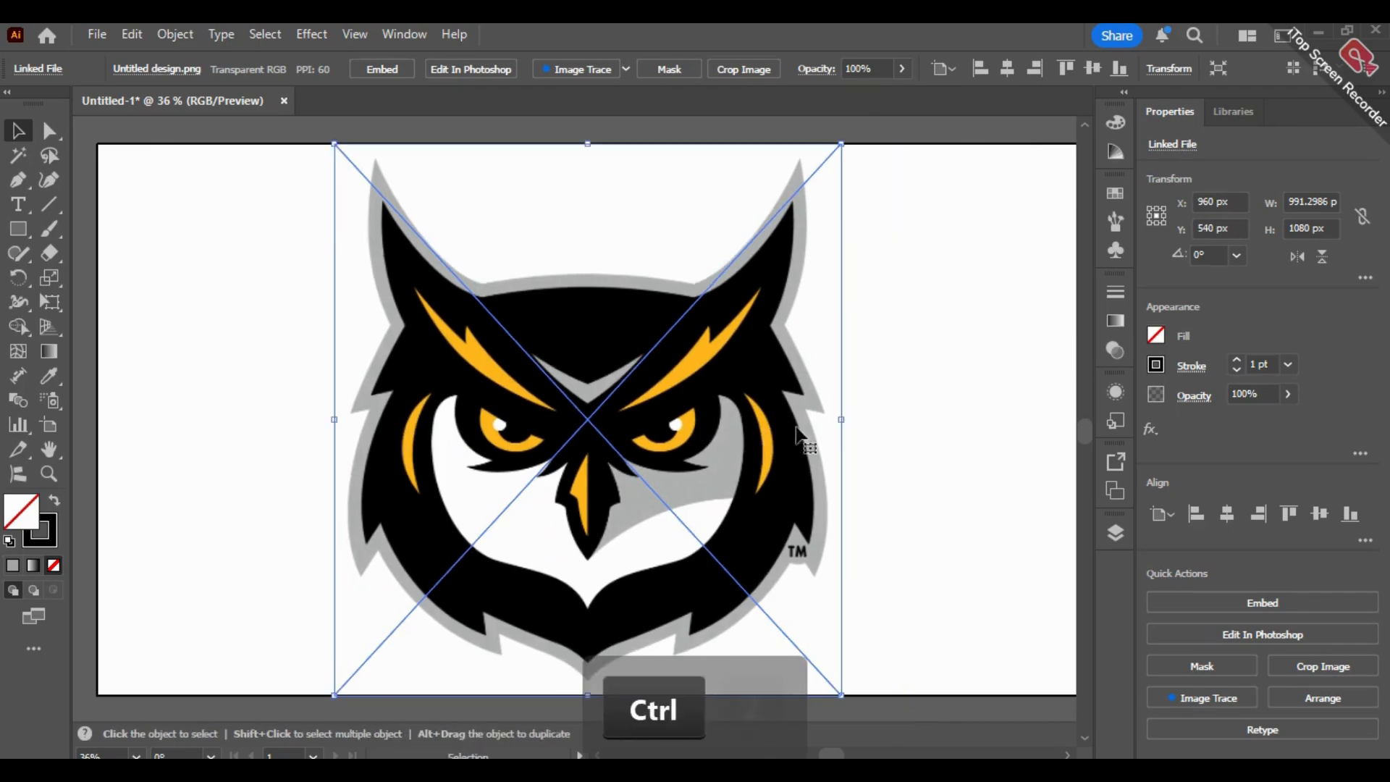
key("ctrl+z")
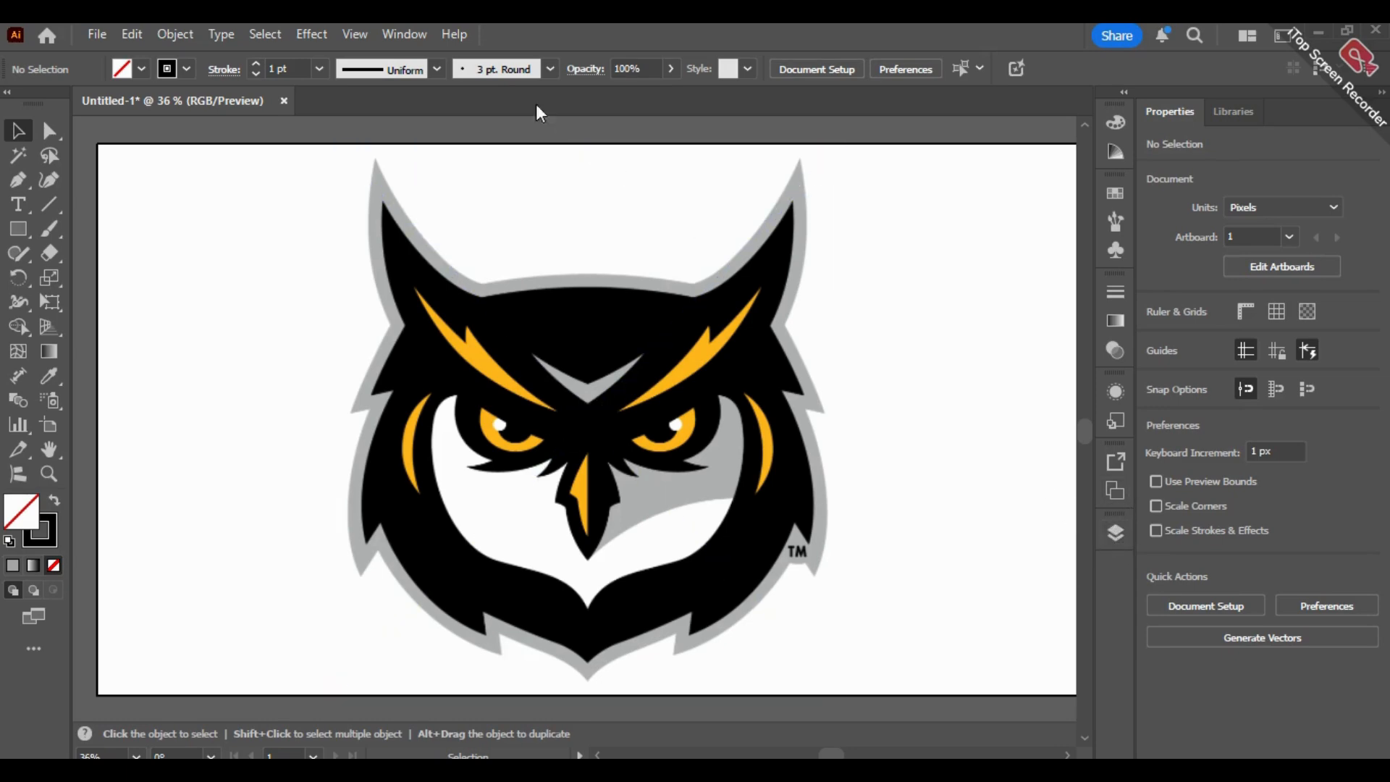
left_click(414, 34)
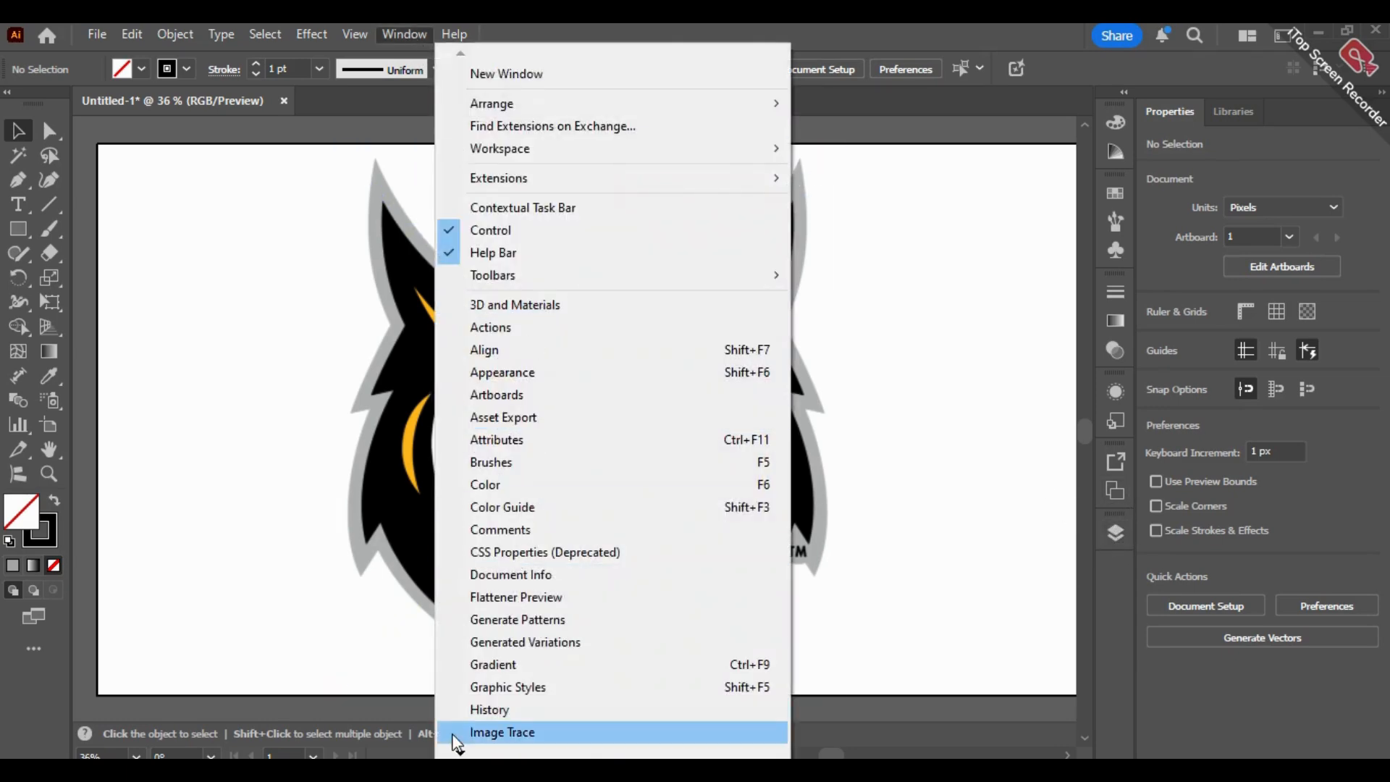
mouse_move(461, 753)
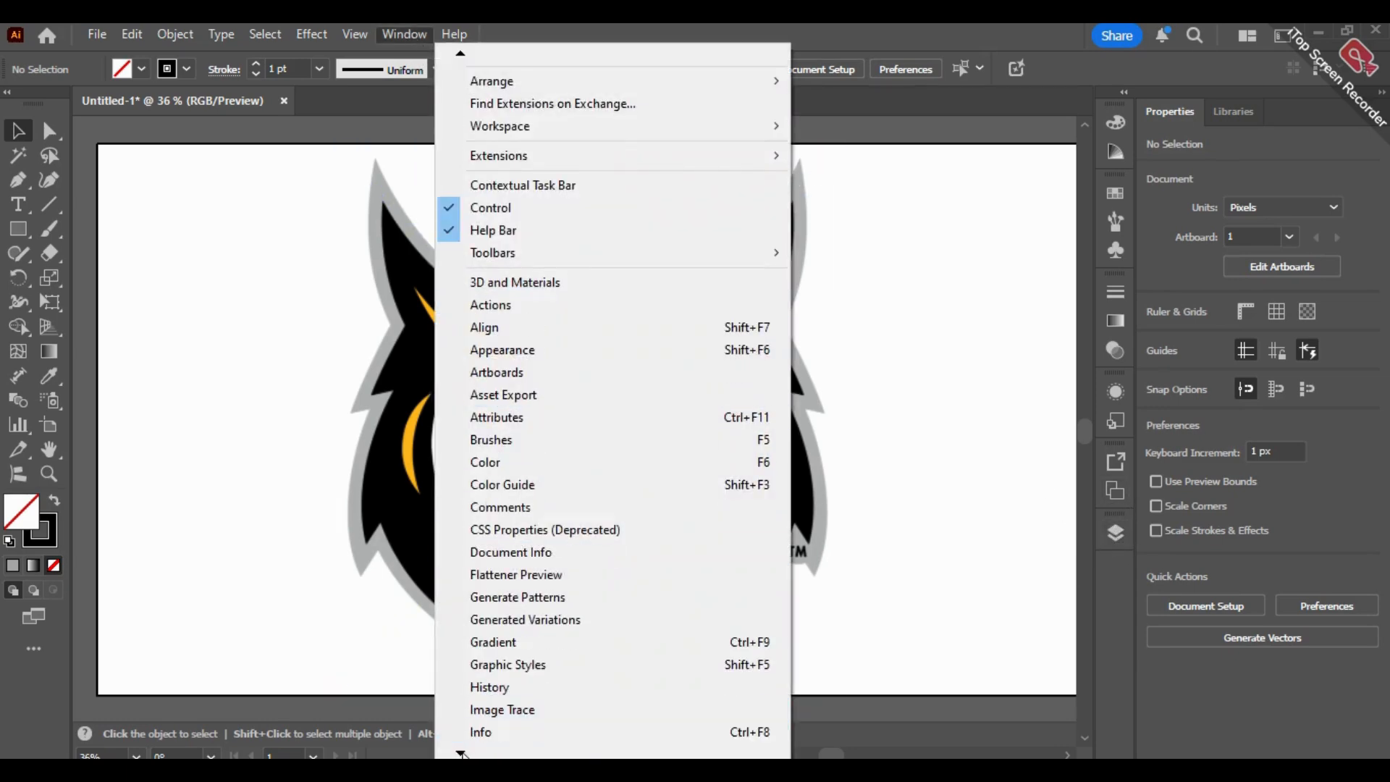
mouse_move(532, 752)
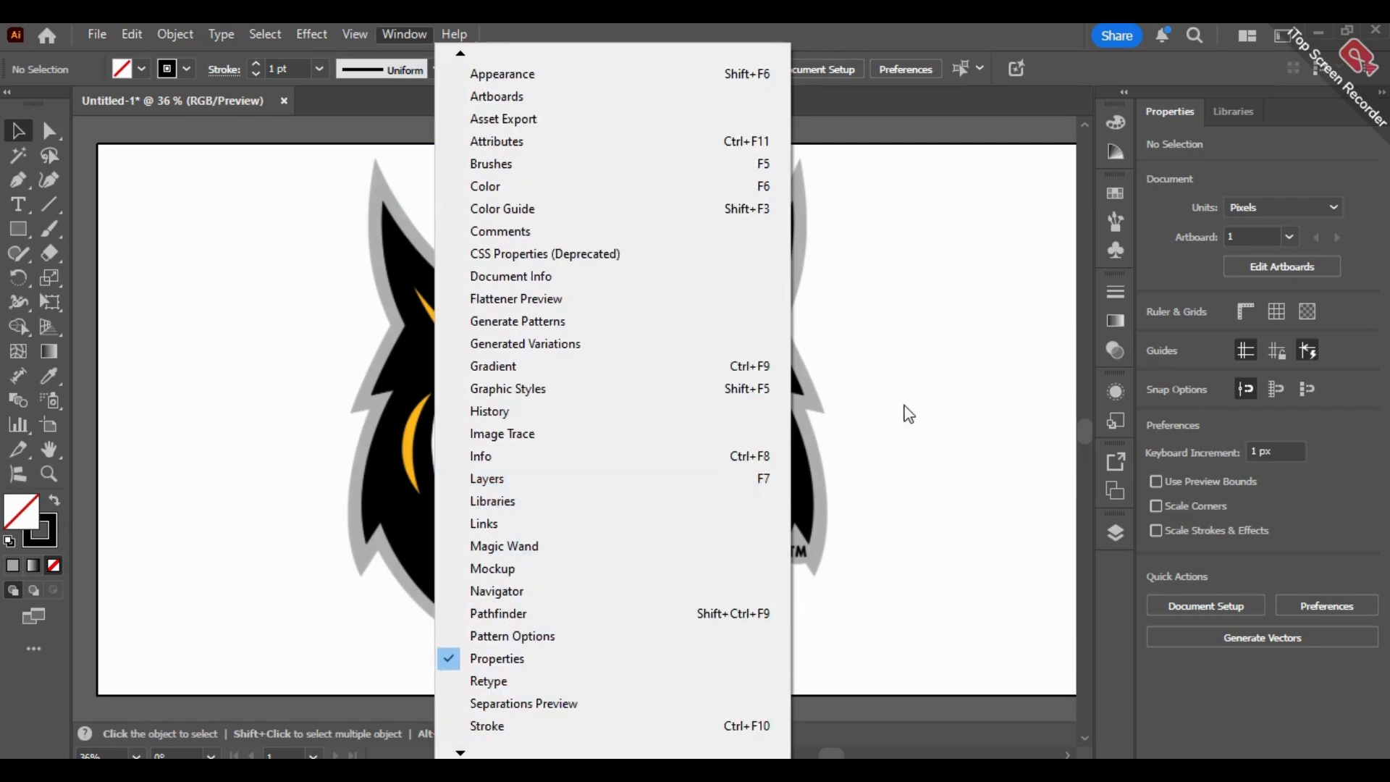
left_click(923, 391)
Step: Open the Layers panel and float it over the canvas beside the owl logo
left_click(1115, 534)
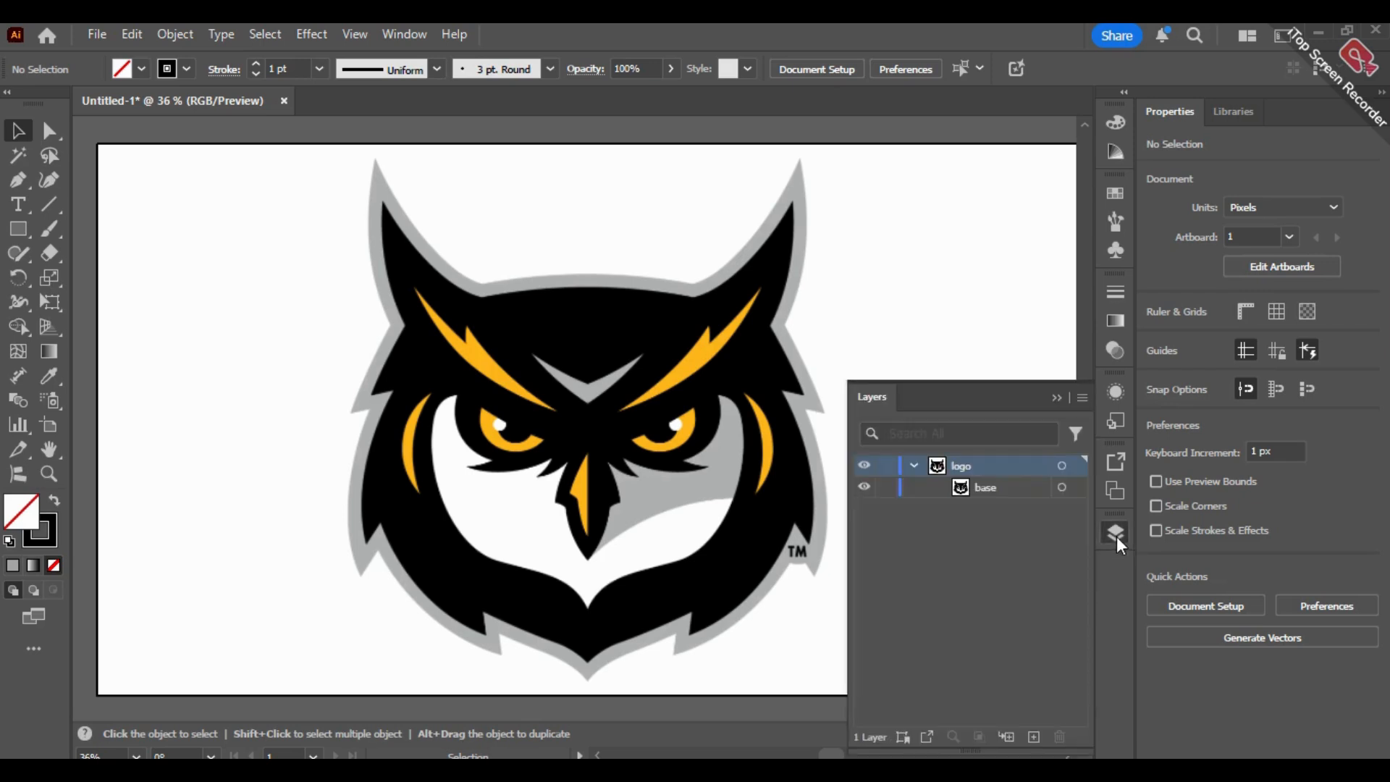
left_click_drag(942, 392, 980, 254)
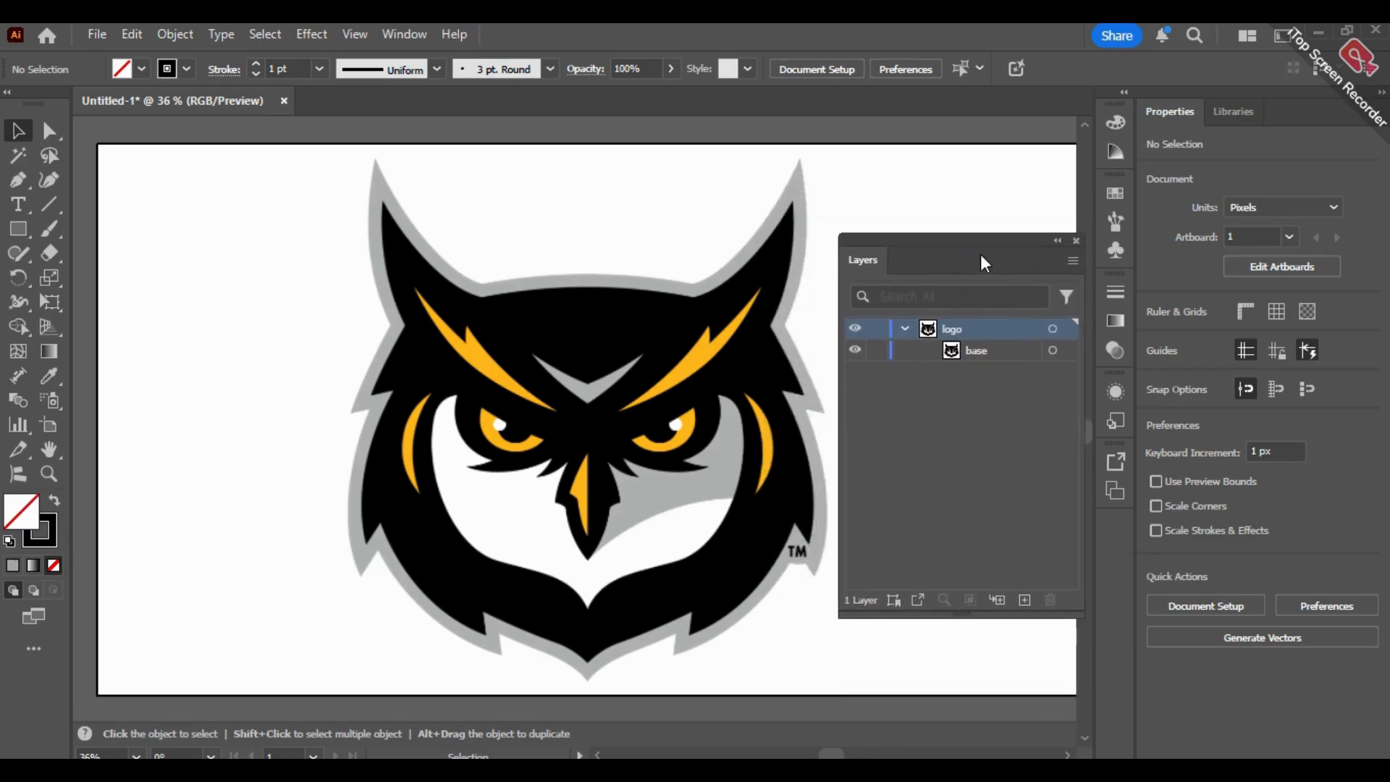
key("space")
left_click_drag(900, 187, 802, 185)
left_click_drag(935, 257, 893, 241)
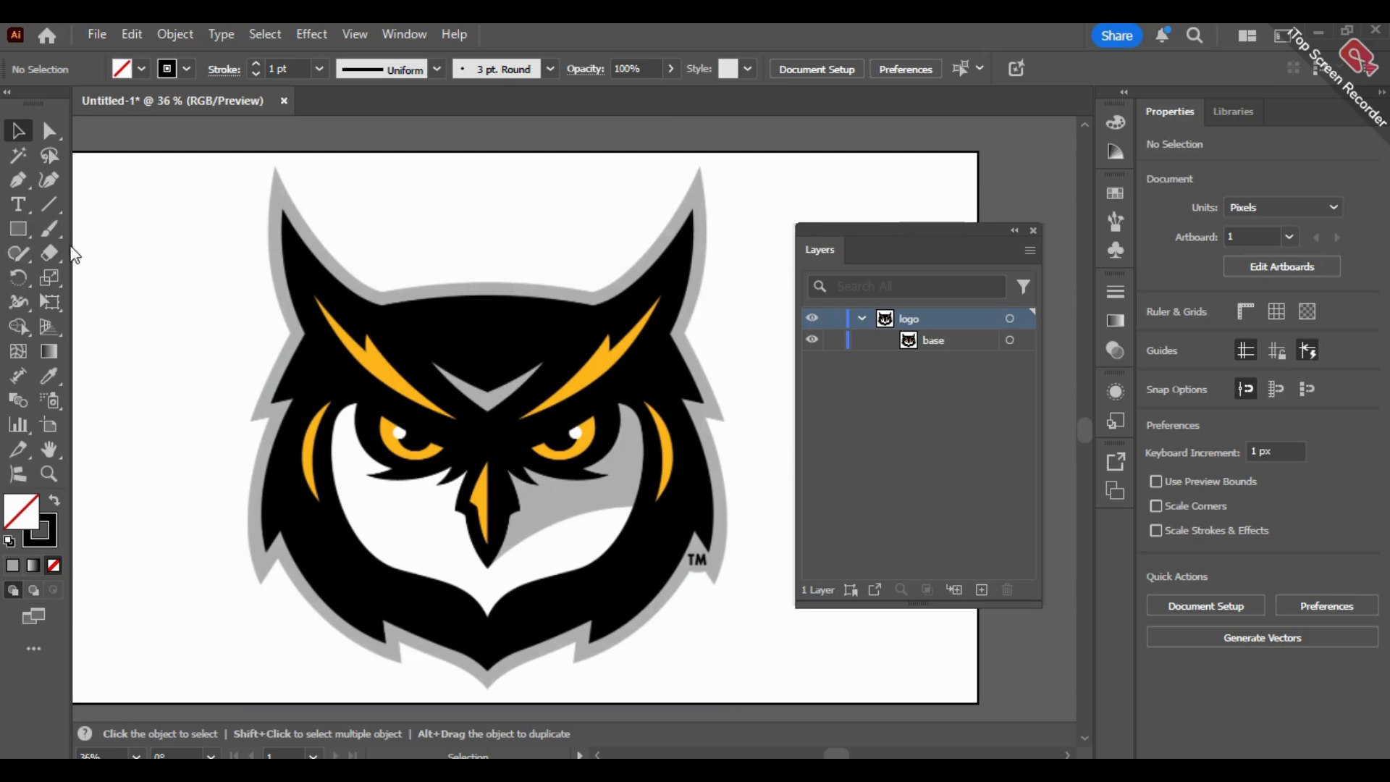
Step: Select the placed owl image and examine the contents of the logo layer that holds it
left_click(561, 341)
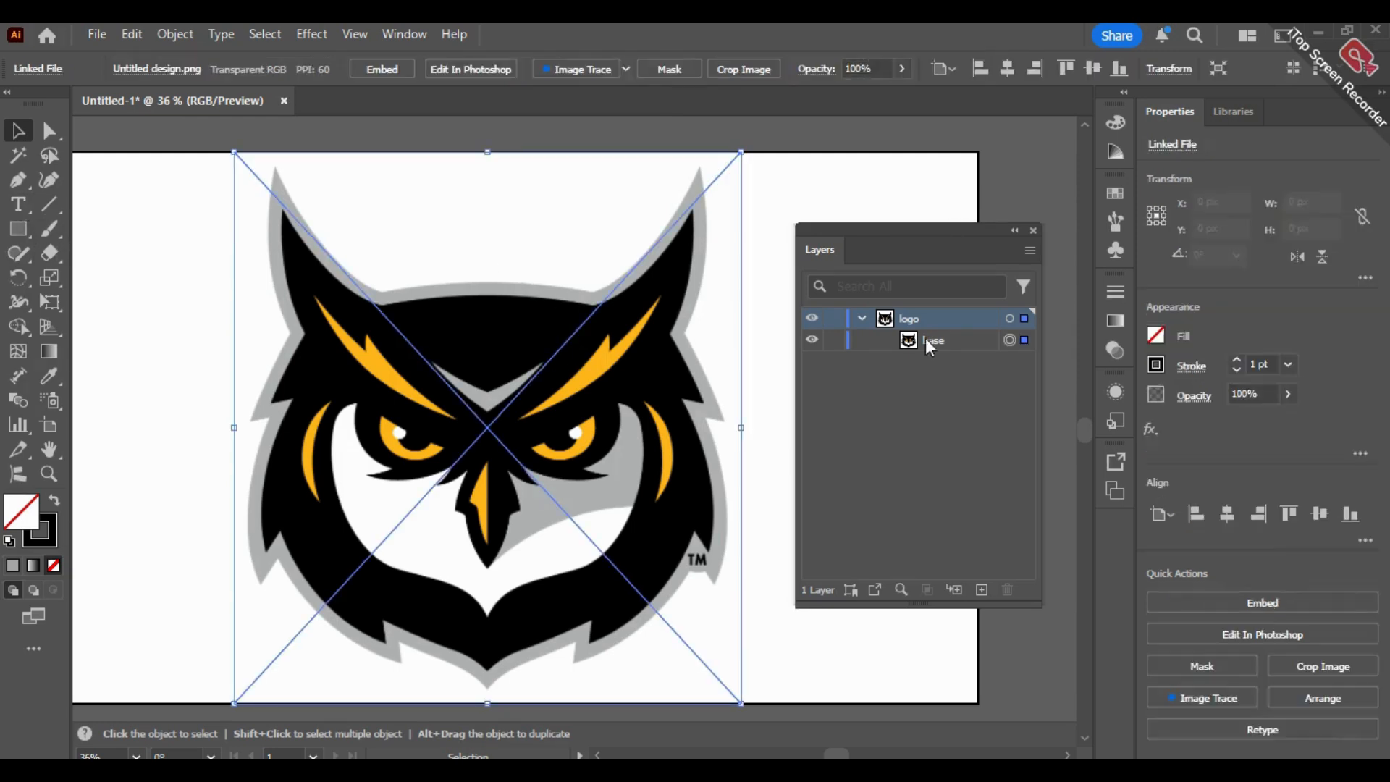
left_click(861, 319)
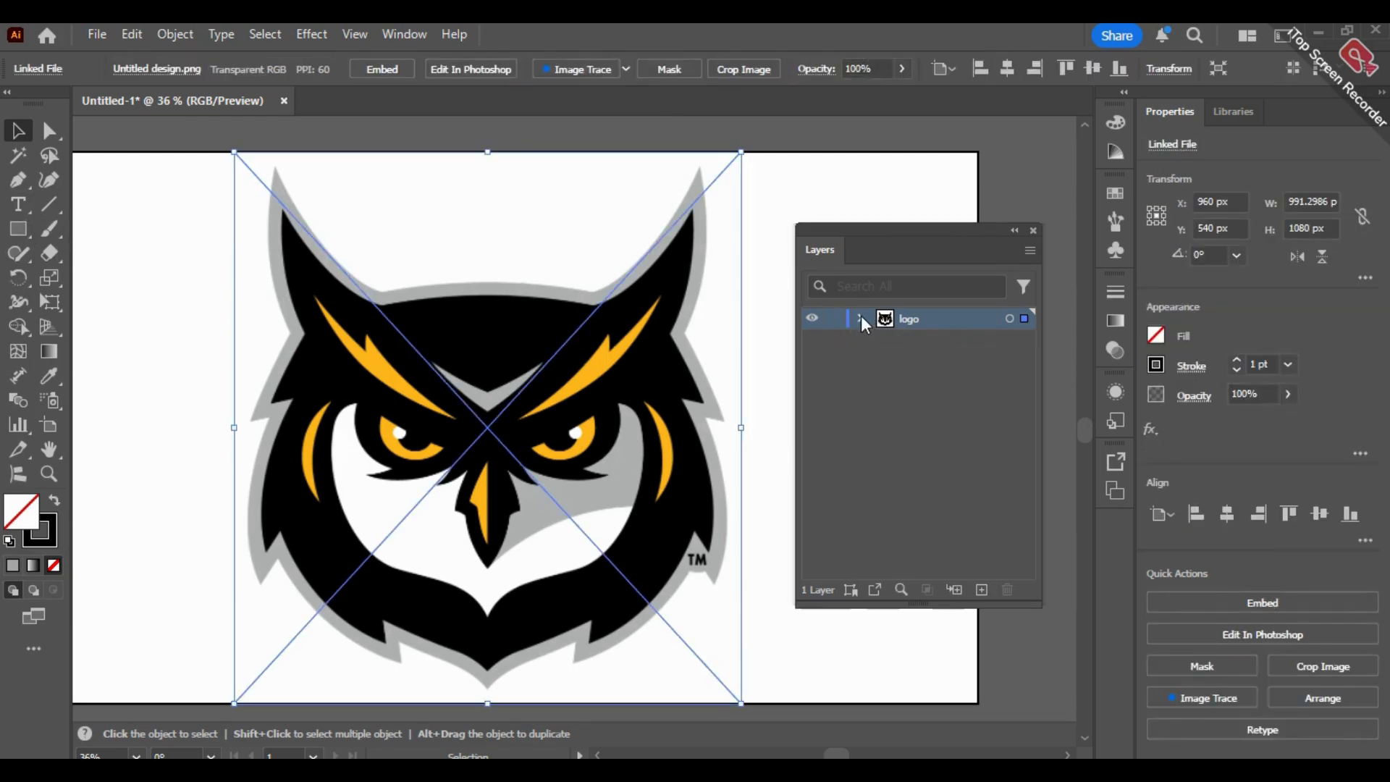
left_click(861, 319)
double_click(911, 318)
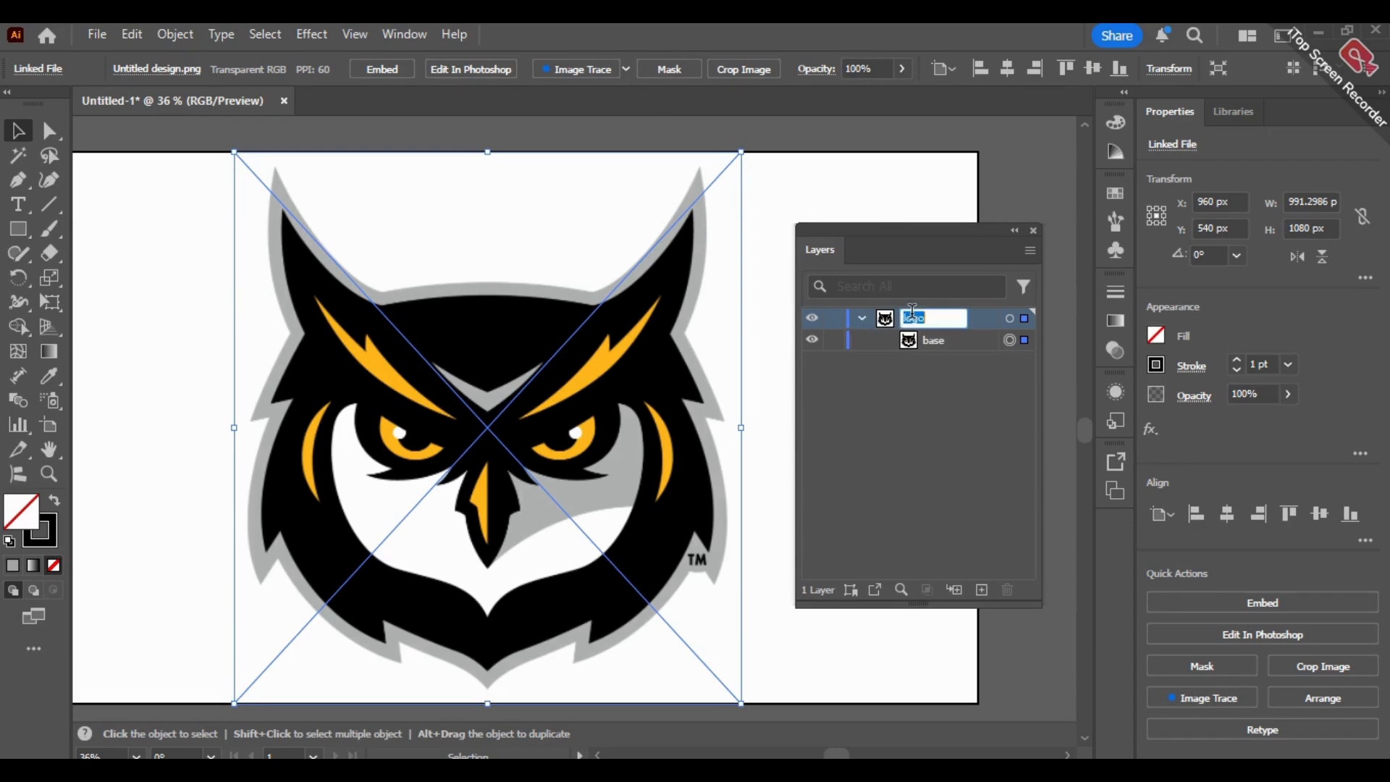
left_click(851, 358)
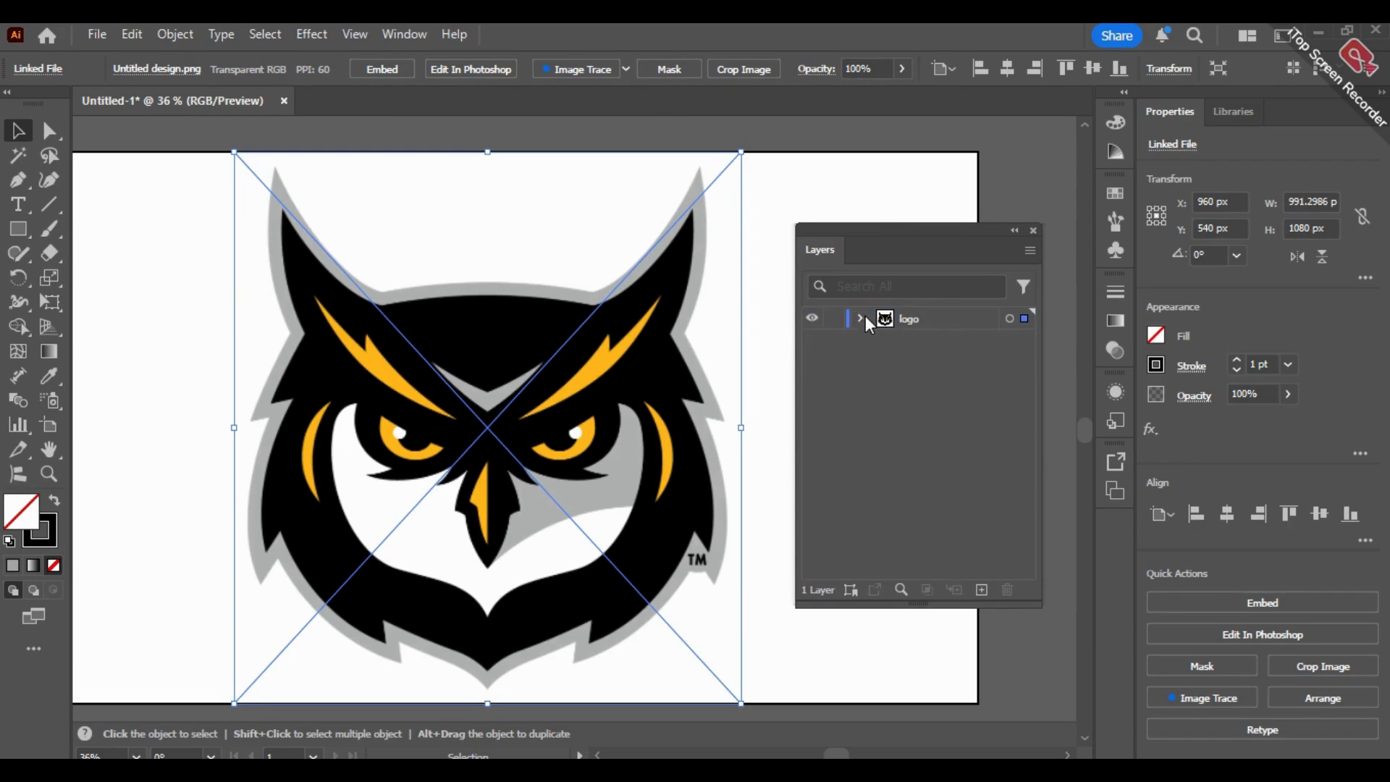
left_click(862, 319)
left_click(859, 319)
Step: Reduce the opacity of the base owl image to 57% and lock the base sublayer
left_click(940, 338)
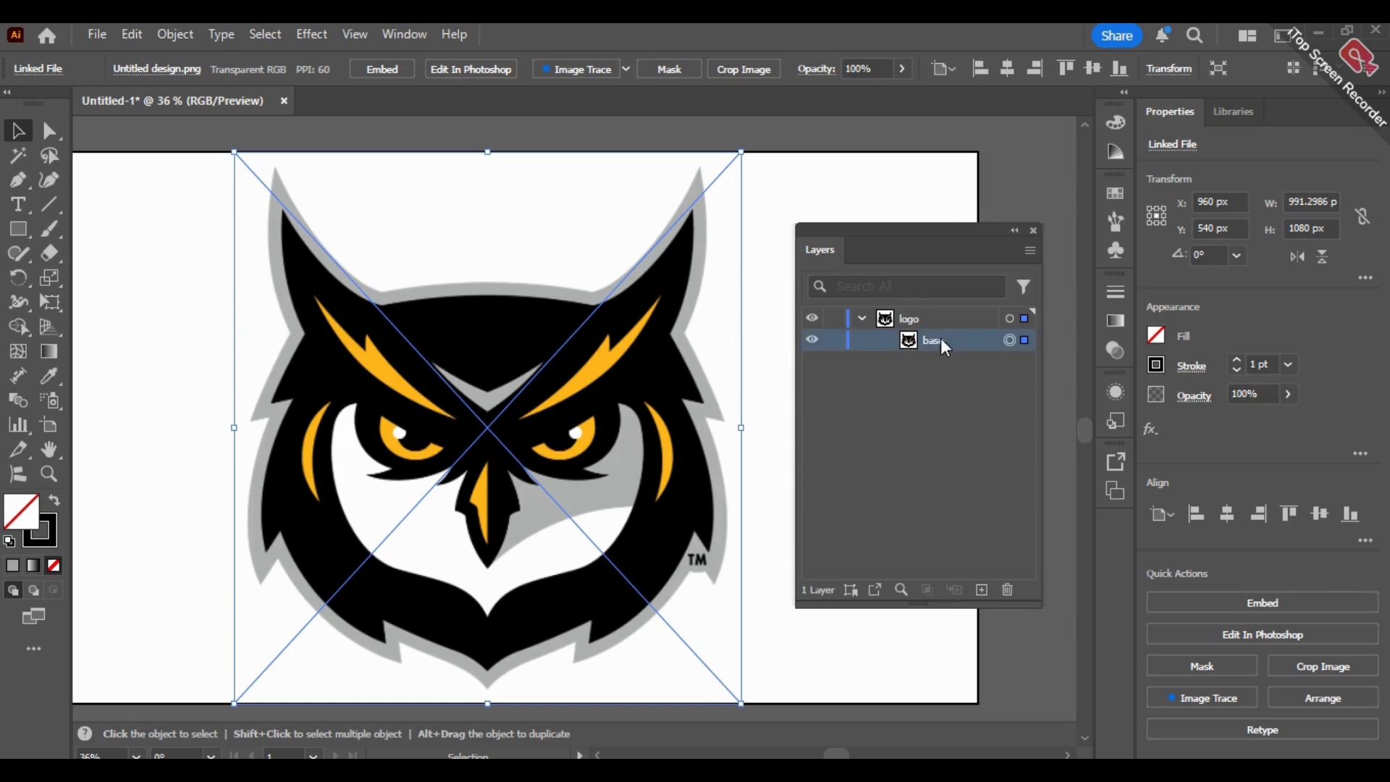
left_click(902, 67)
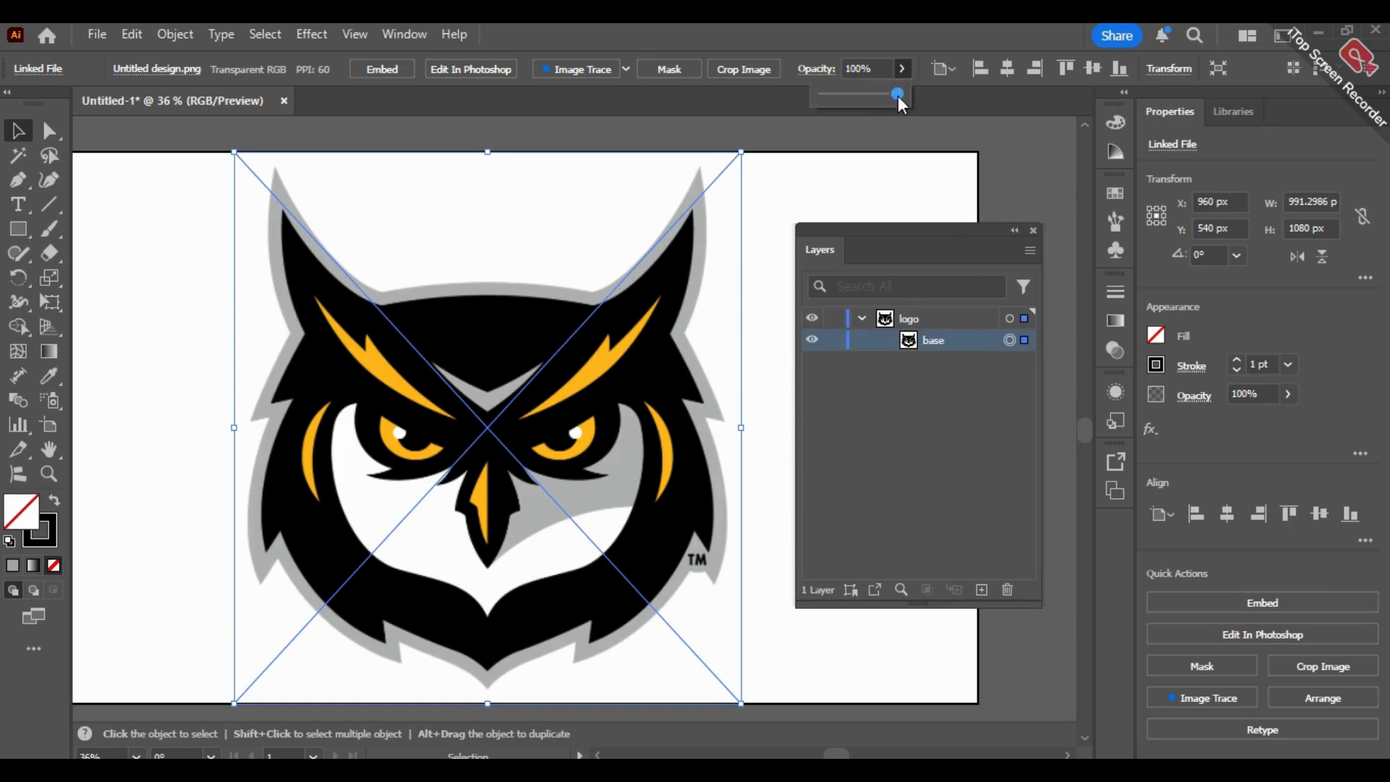
left_click_drag(897, 96, 866, 94)
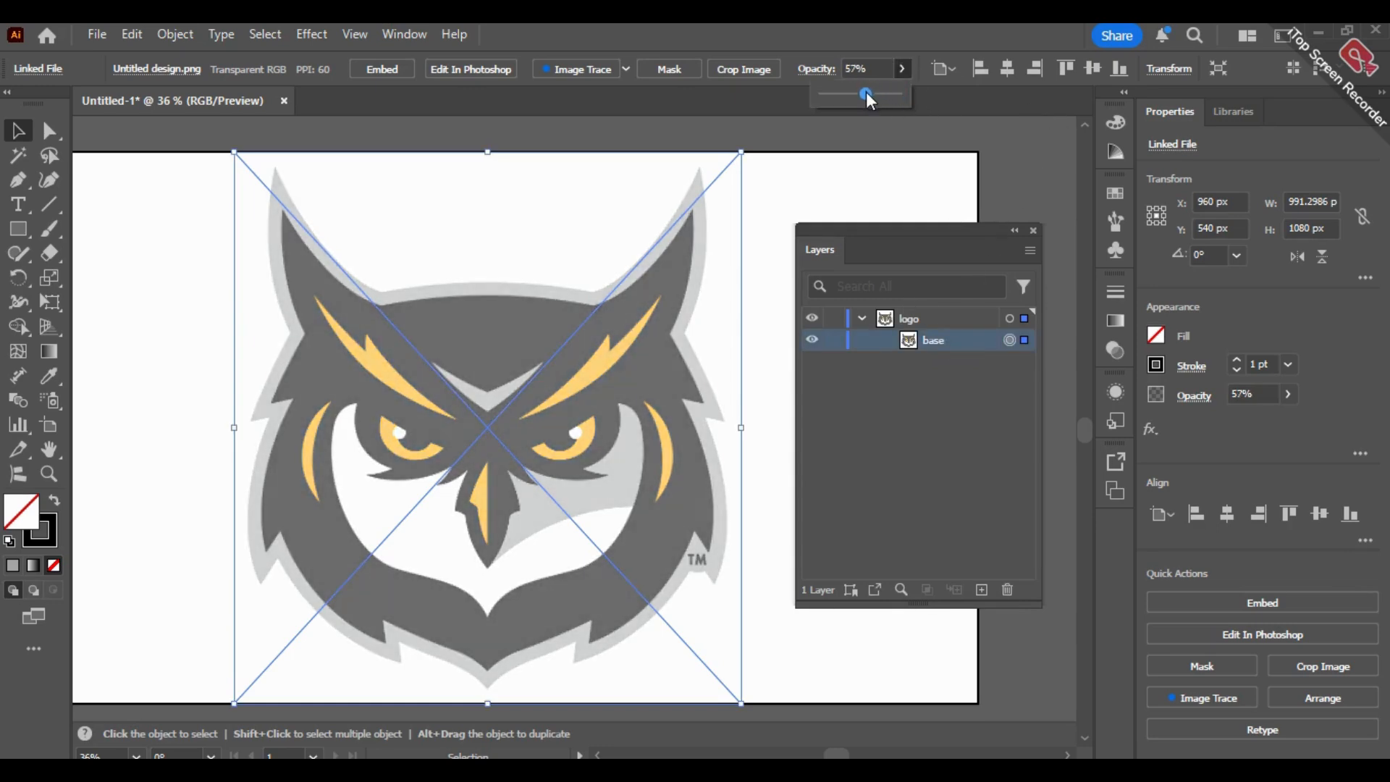
left_click(834, 339)
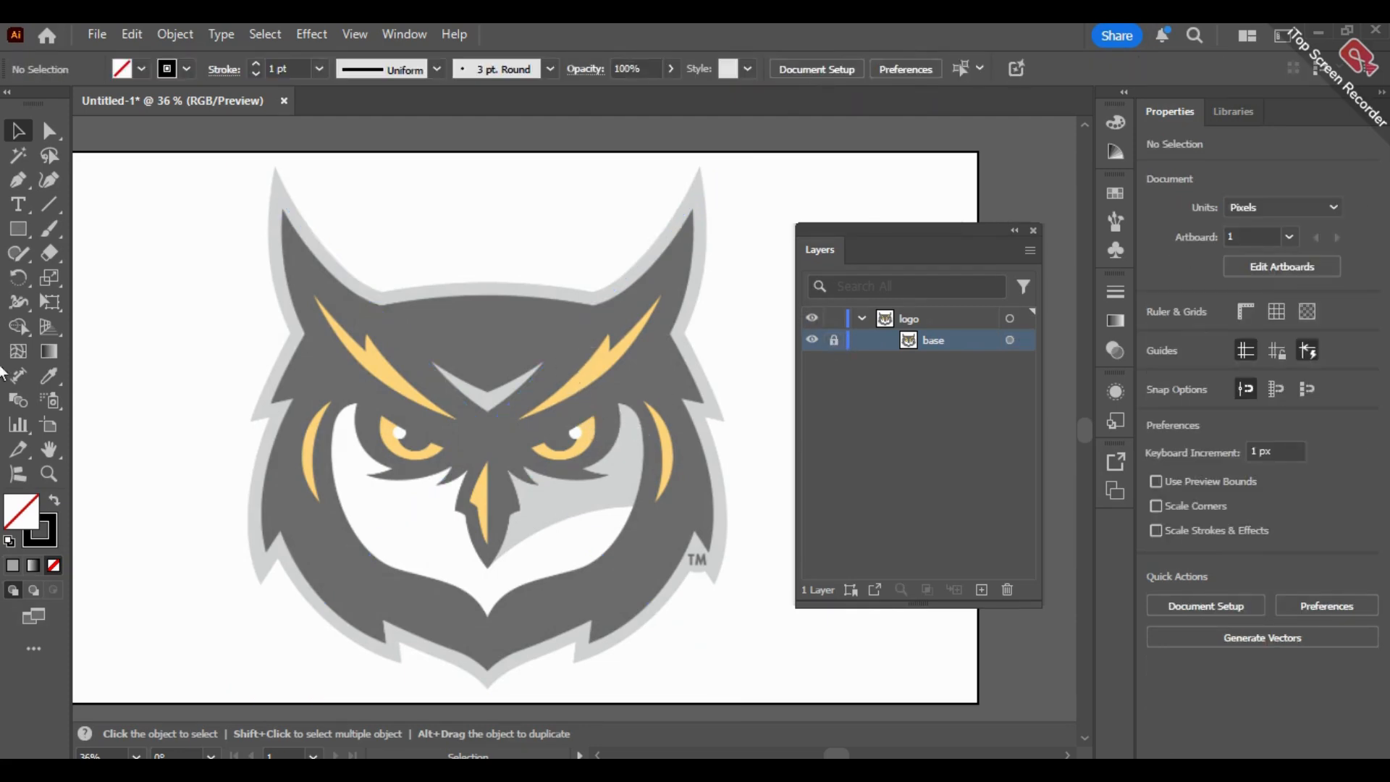
Step: With the Pen tool, trace the curved top edge of the head's grey outline from the left ear's base to the right ear's base
left_click(18, 181)
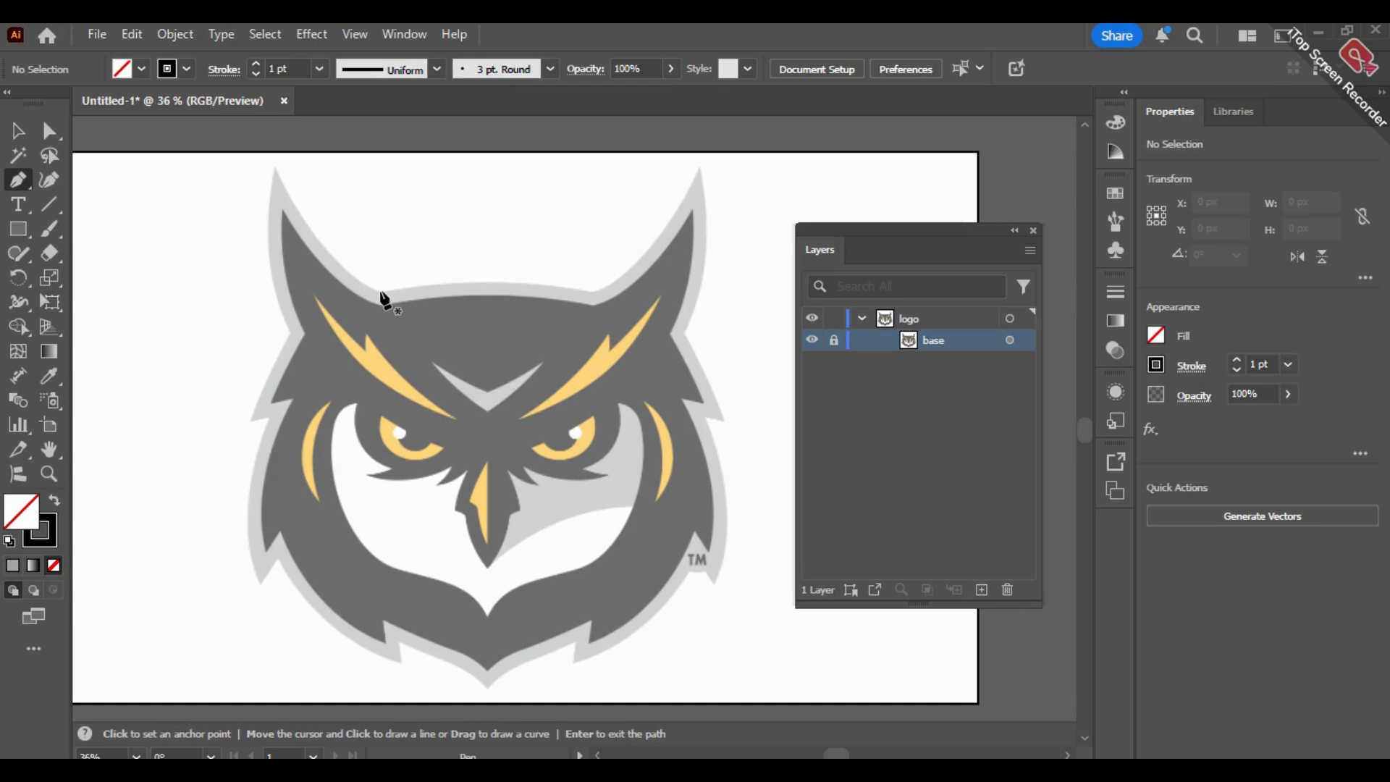
key("space")
left_click_drag(481, 268, 459, 369)
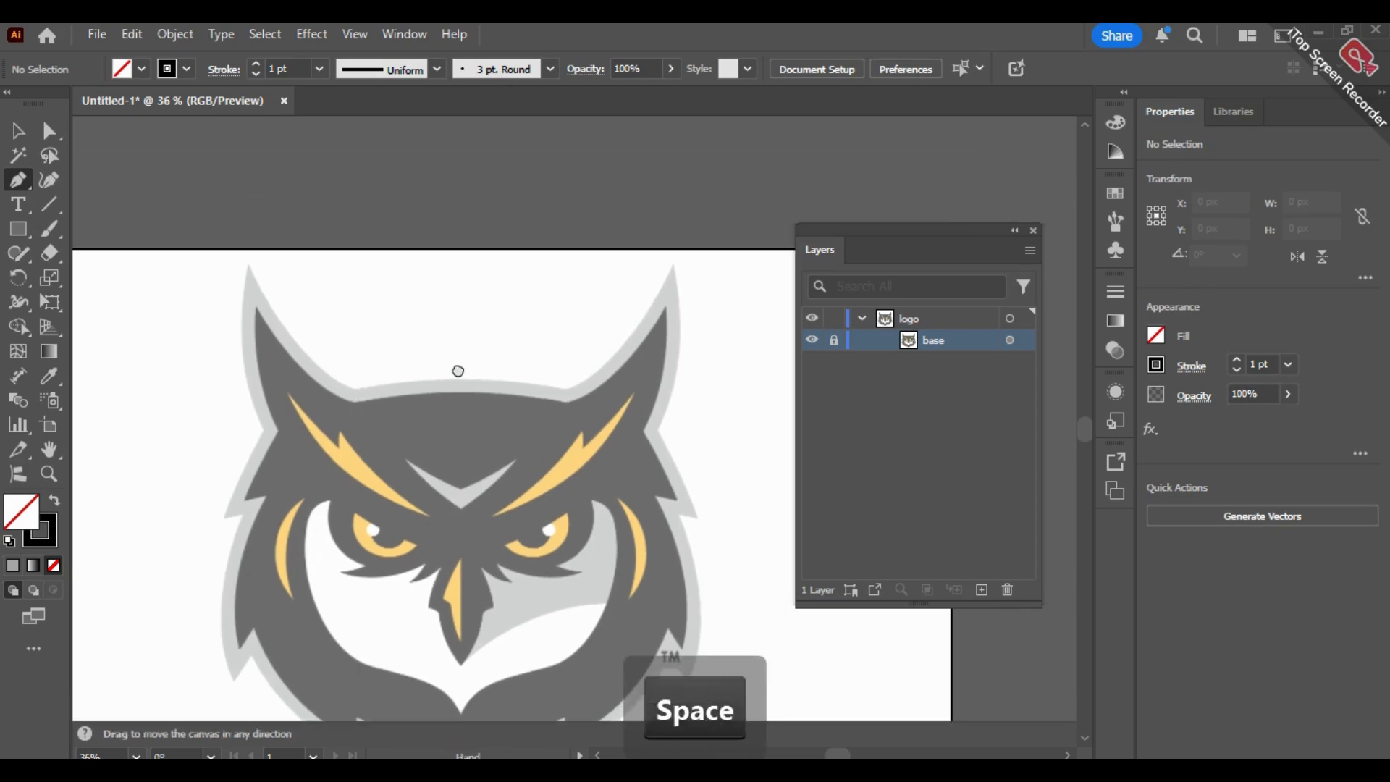
key("alt")
left_click(352, 392)
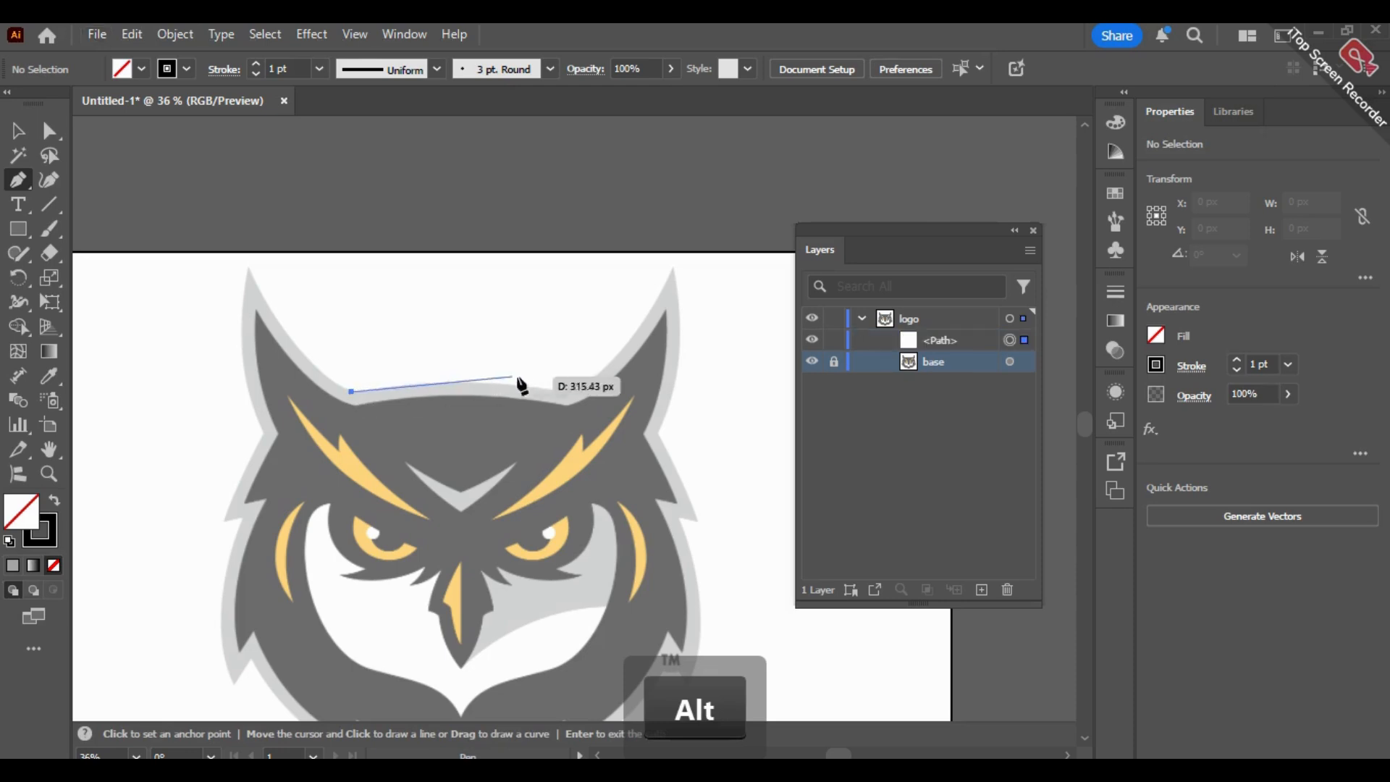
left_click_drag(569, 392, 660, 417)
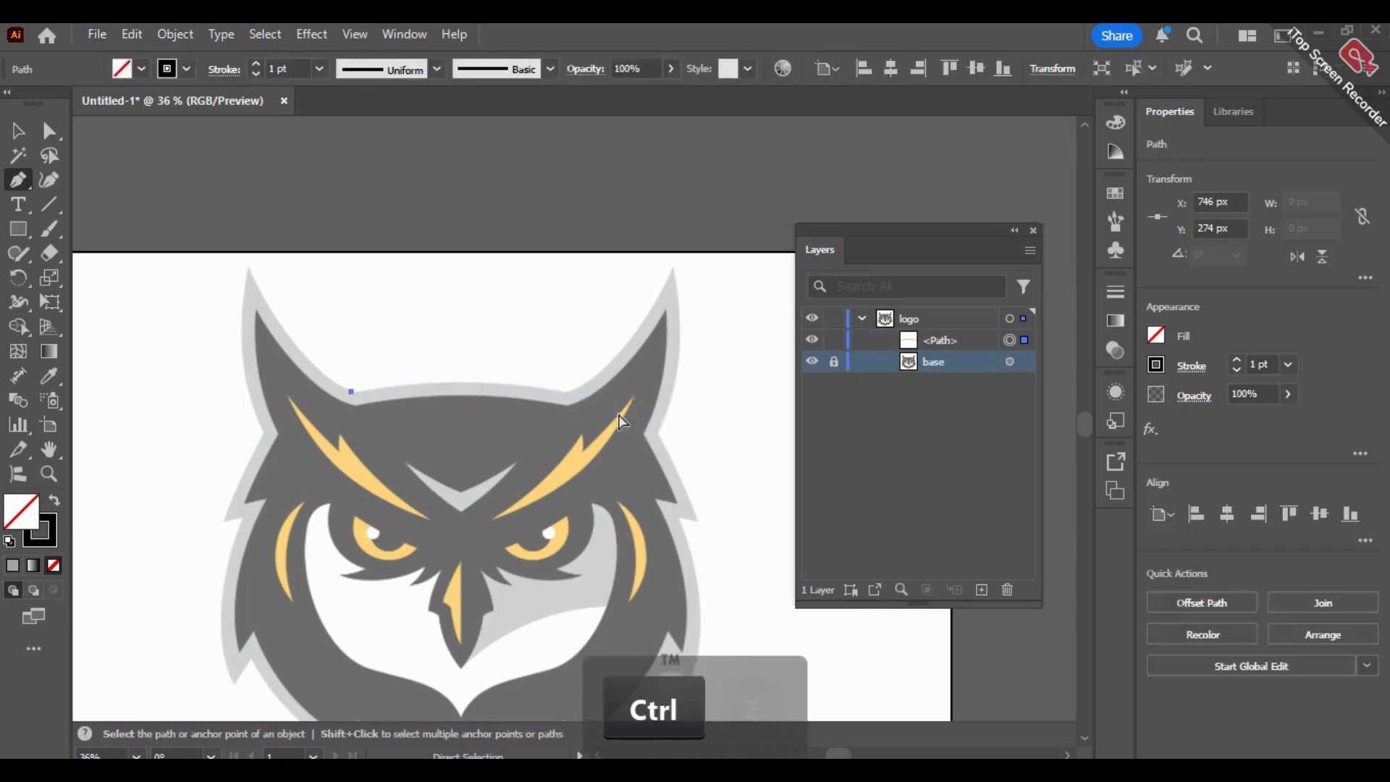
key("ctrl+z")
left_click_drag(566, 395, 670, 409)
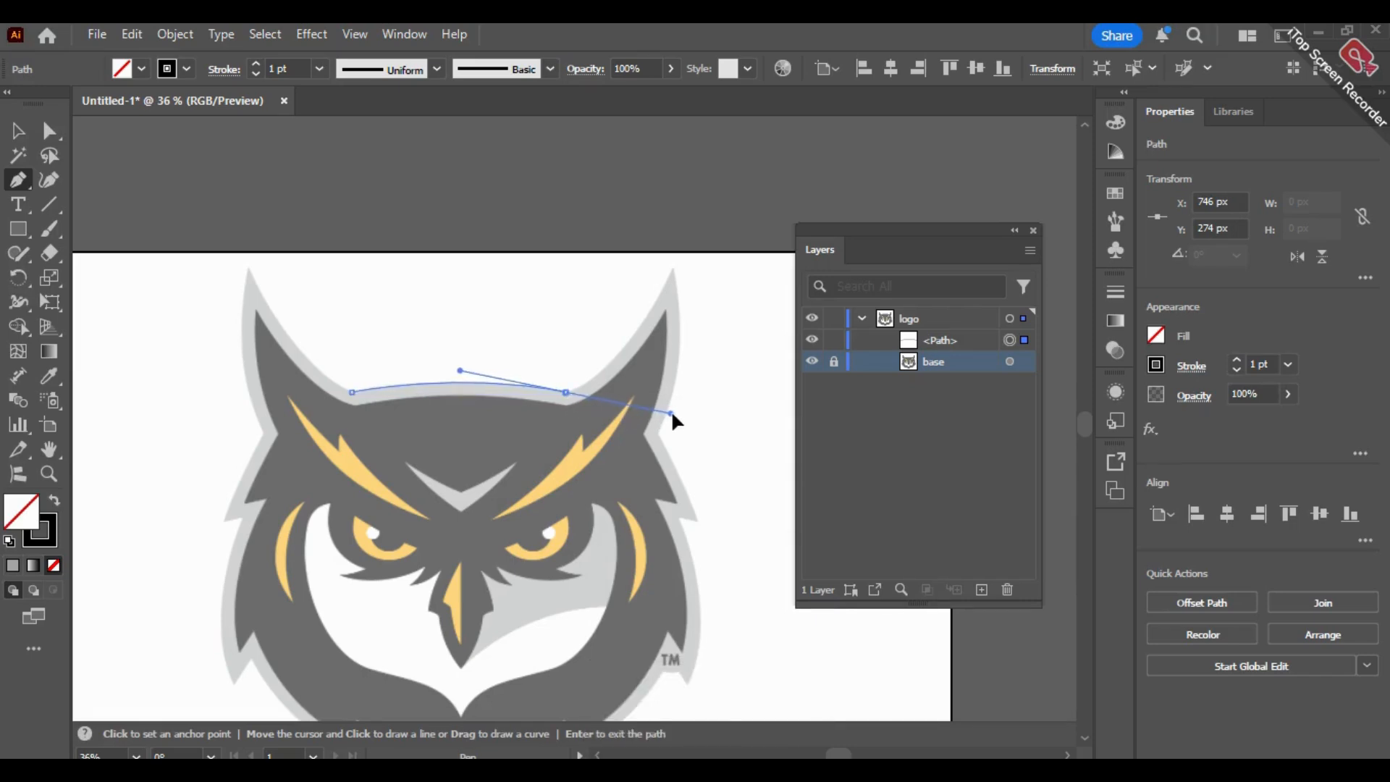
left_click(565, 392)
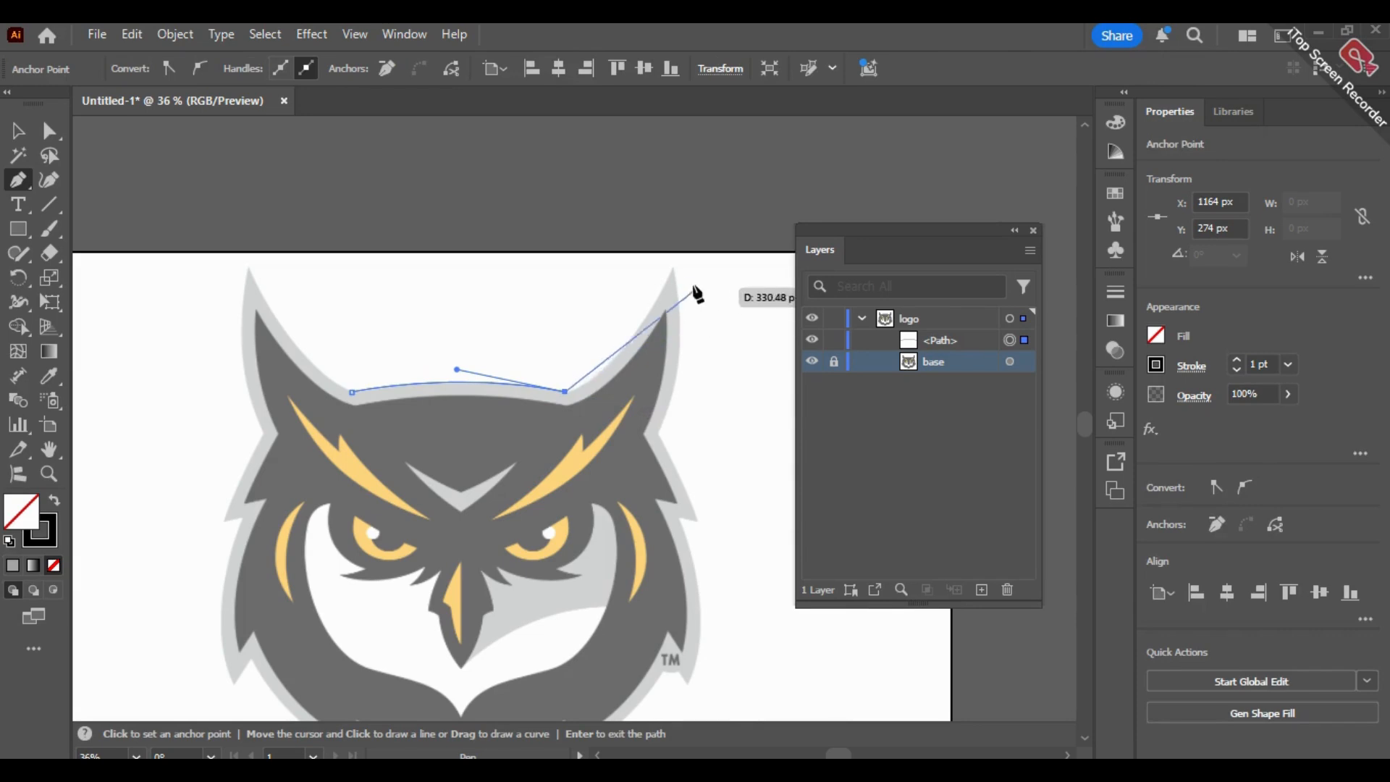
Step: Continue the path up to the right ear's tip and down its outer edge to the notch below, making both points corners
left_click_drag(674, 272, 736, 147)
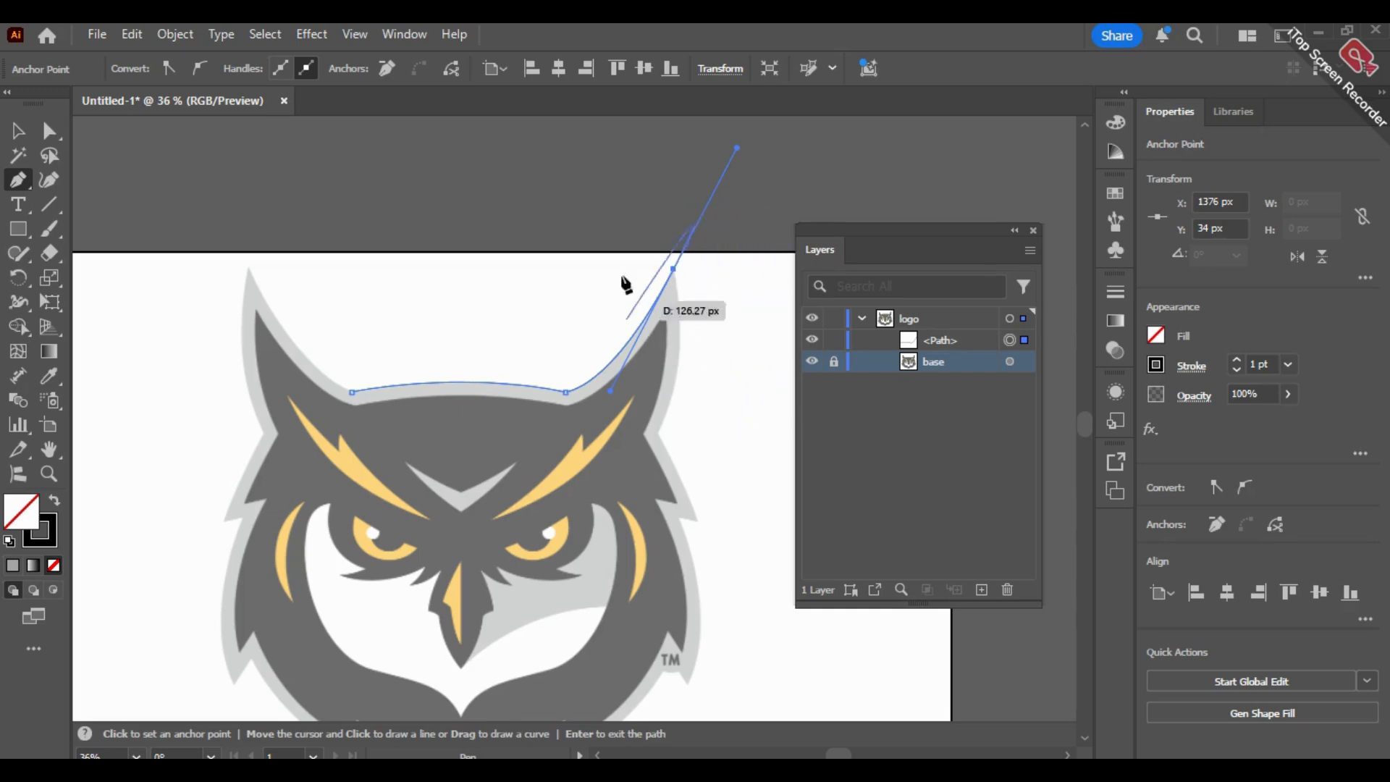
left_click(672, 269)
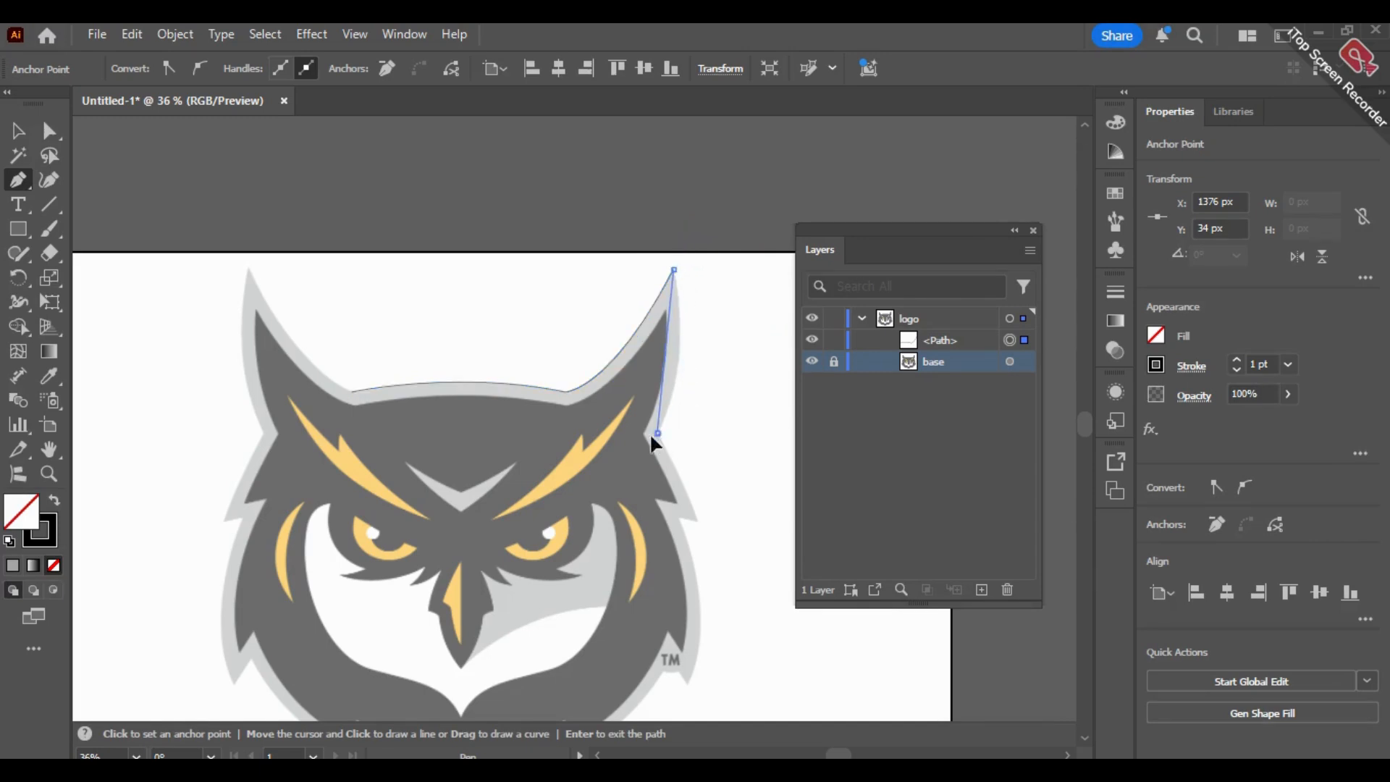
left_click_drag(658, 433, 618, 509)
left_click(657, 432)
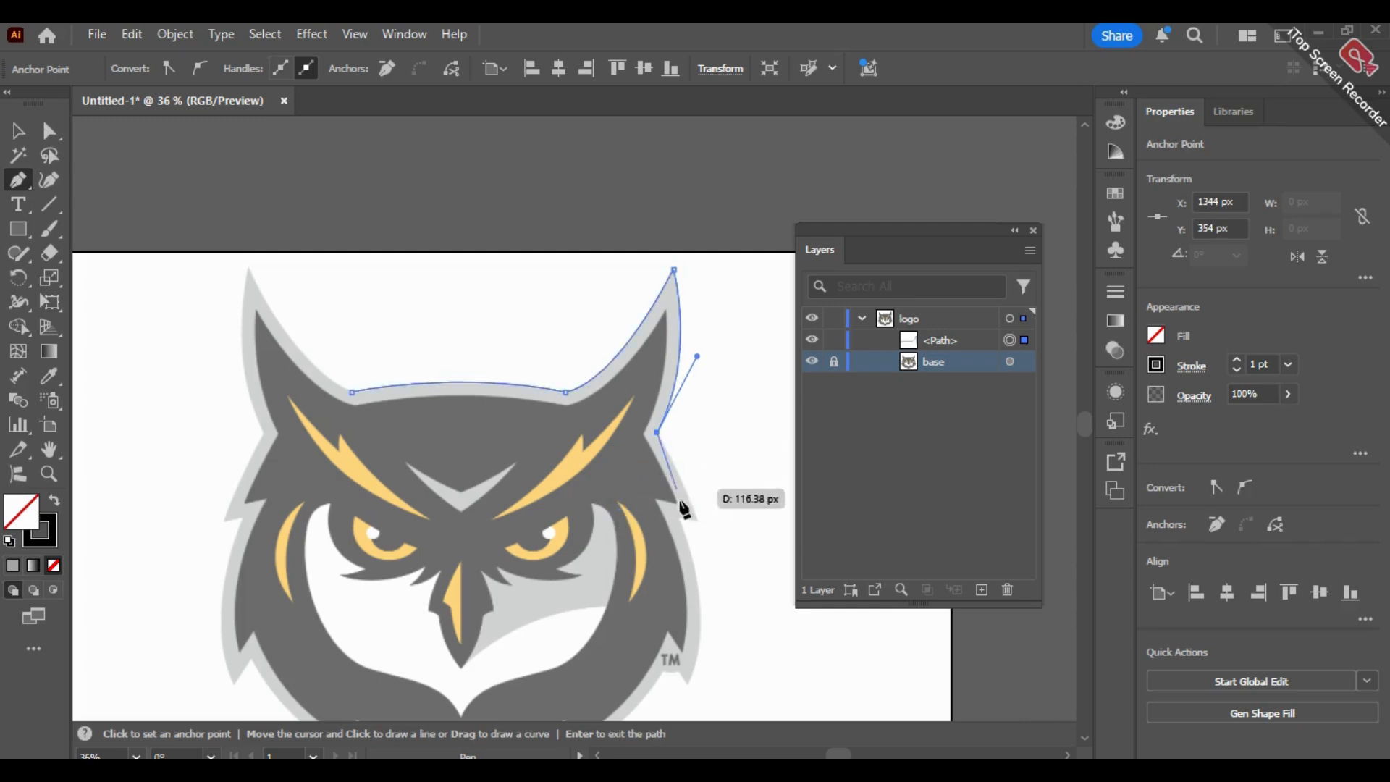
Step: Extend the path with a curve from the notch below the right ear to the upper feather tip, ending in a corner point
left_click(697, 522)
left_click_drag(696, 550, 703, 556)
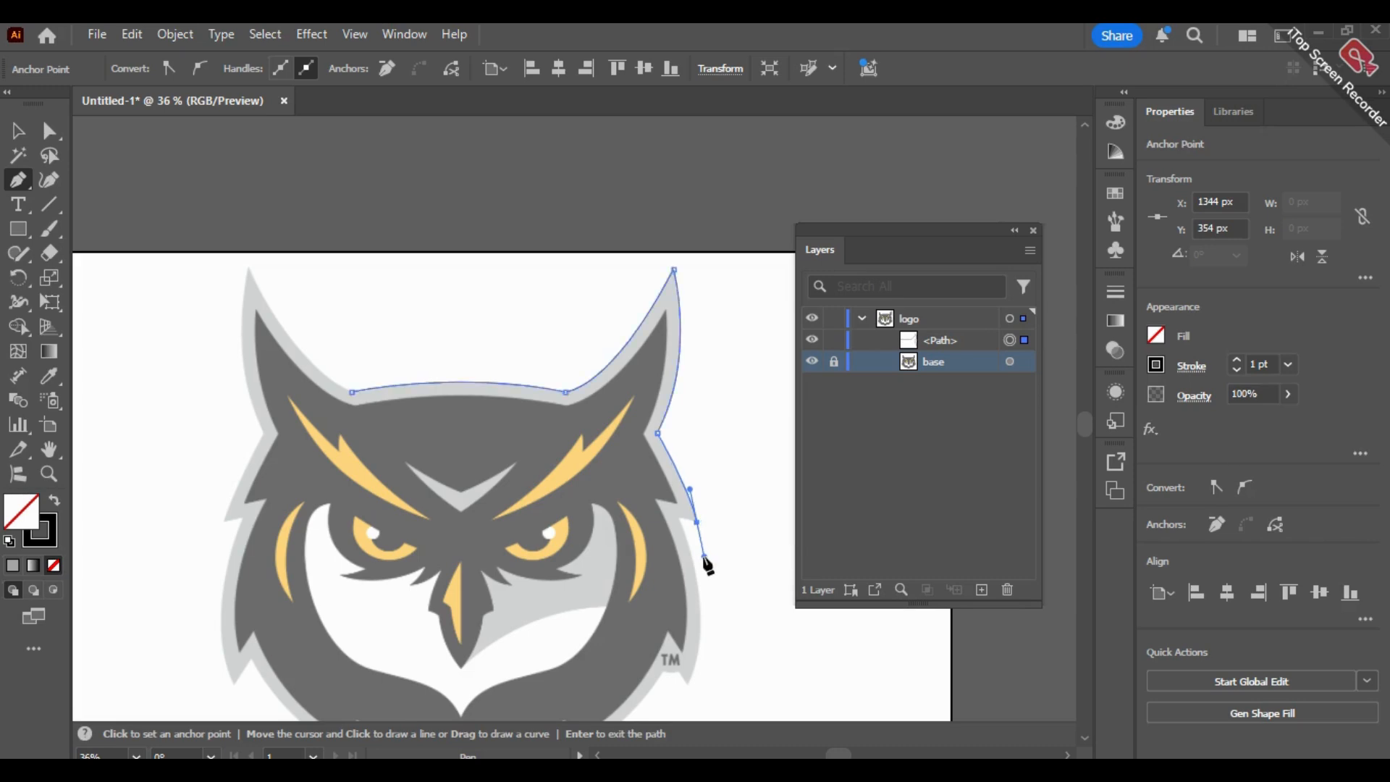
left_click(697, 522)
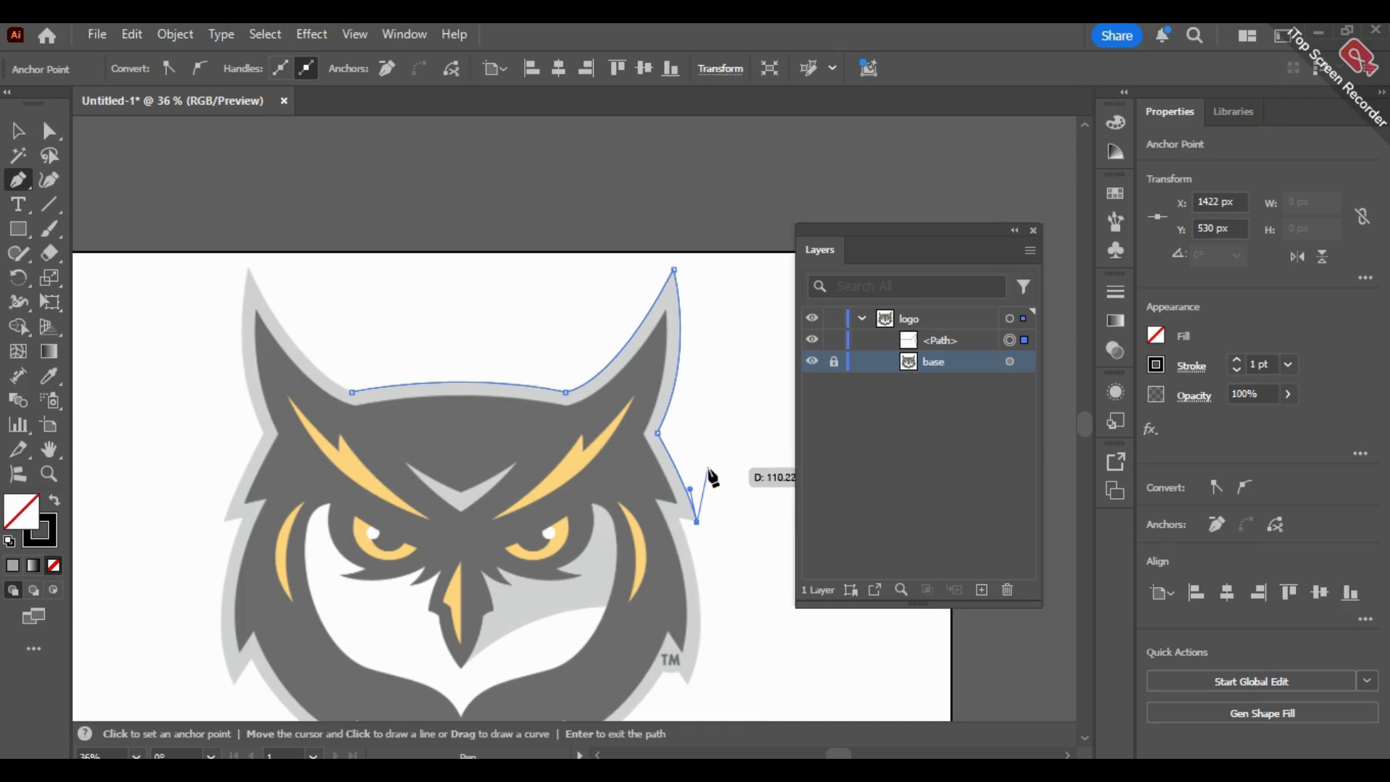
Step: Continue the outline inward along the short underside of the upper right feather, ending in a corner point
key("alt")
left_click(48, 473)
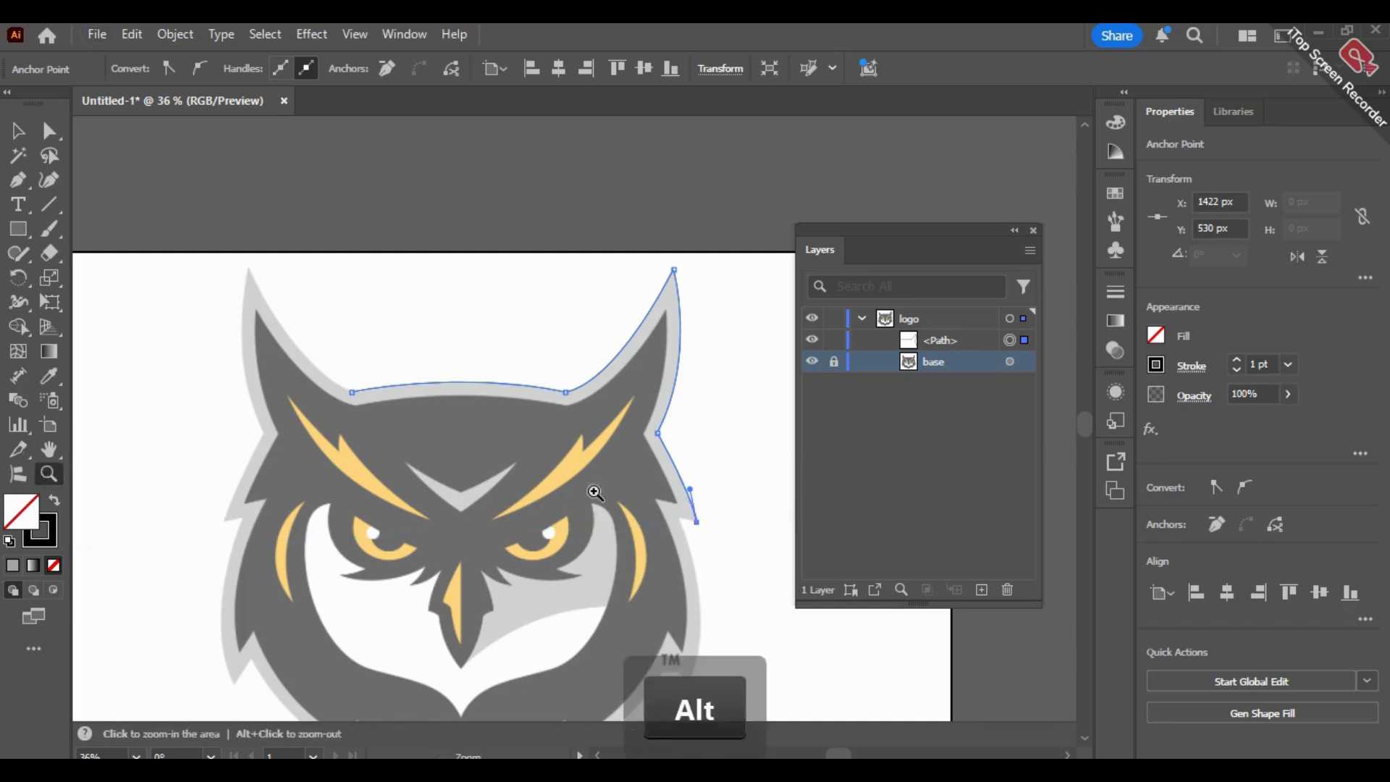
left_click_drag(594, 492, 791, 620)
key("space")
left_click_drag(676, 505, 381, 382)
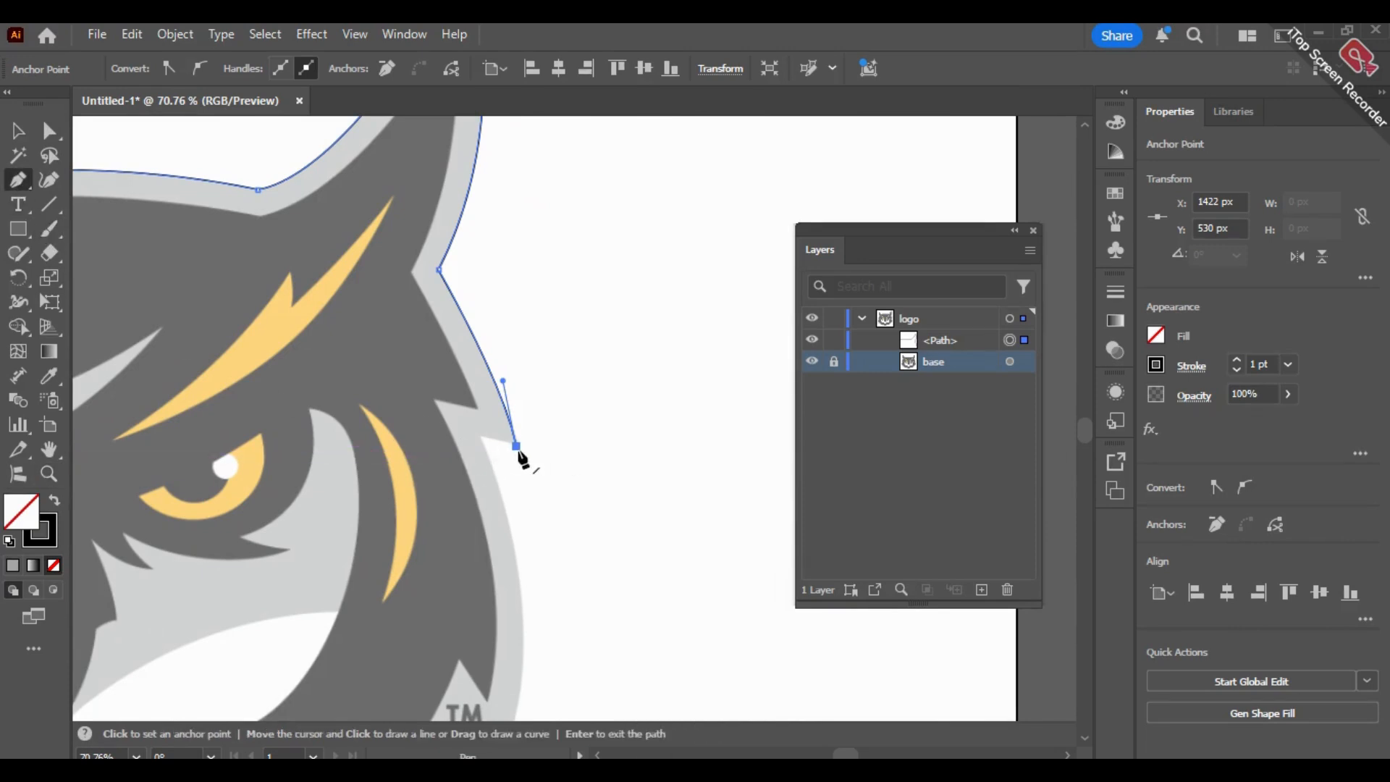
left_click_drag(516, 446, 453, 432)
key("space")
left_click_drag(574, 456, 564, 329)
left_click(492, 273)
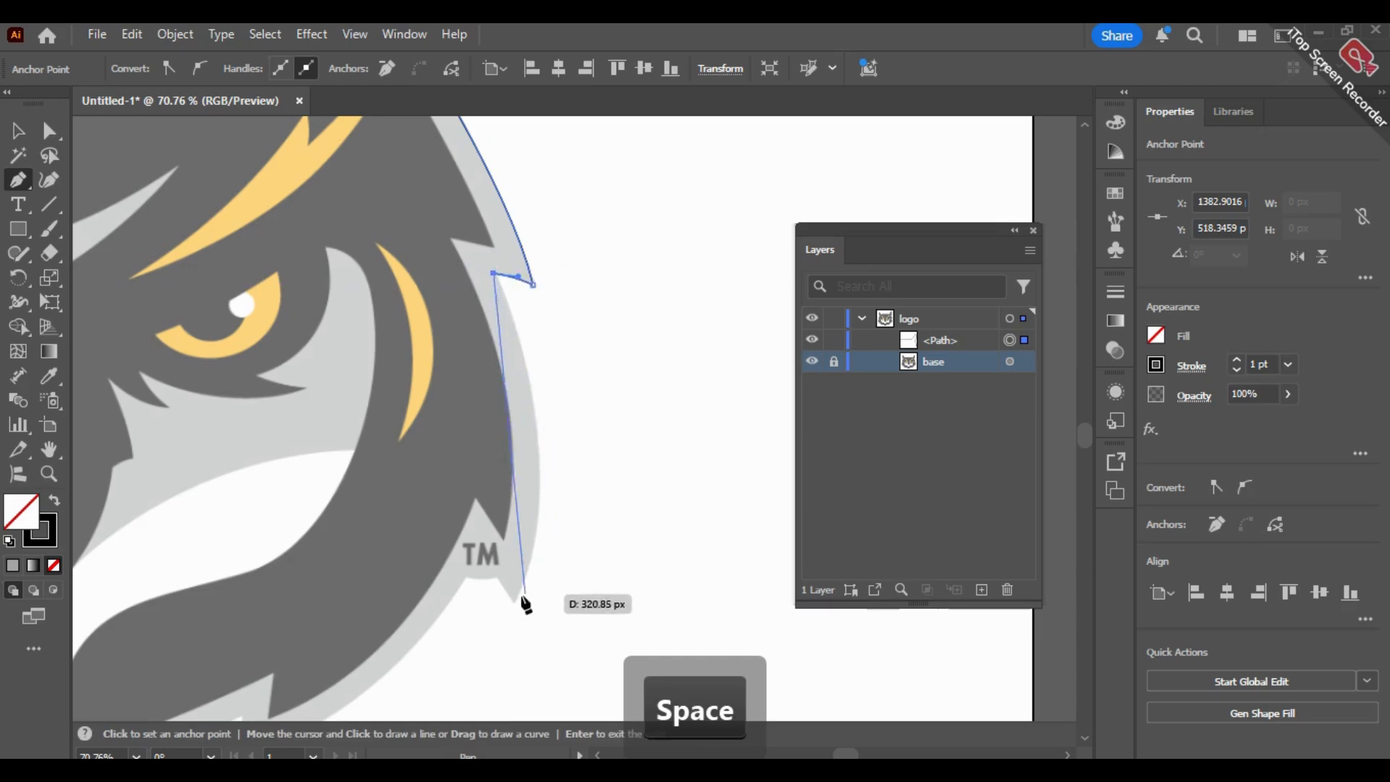
Step: Trace the long curved right side of the face down to the feather tip beside the TM mark, ending in a corner point
left_click_drag(514, 605, 444, 677)
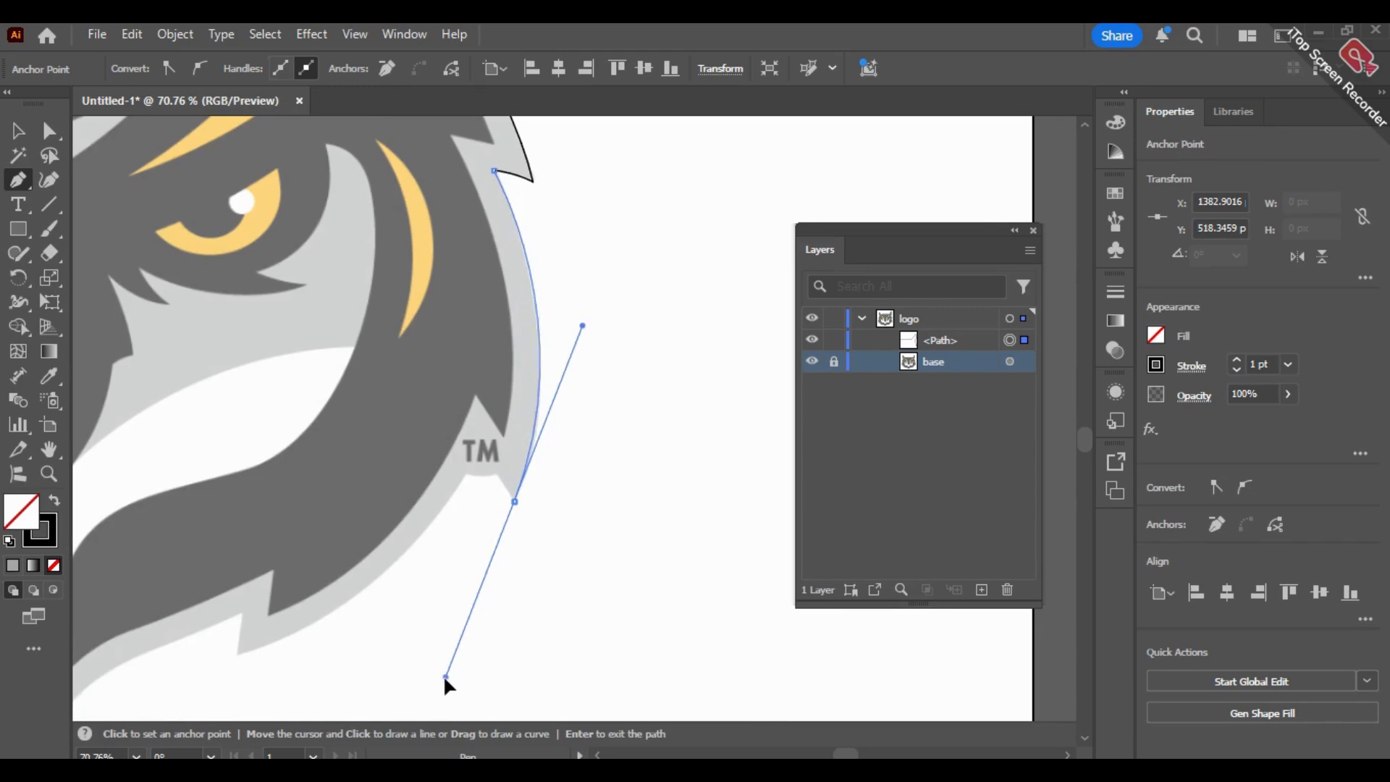
left_click(515, 501)
left_click(483, 454, "ctrl")
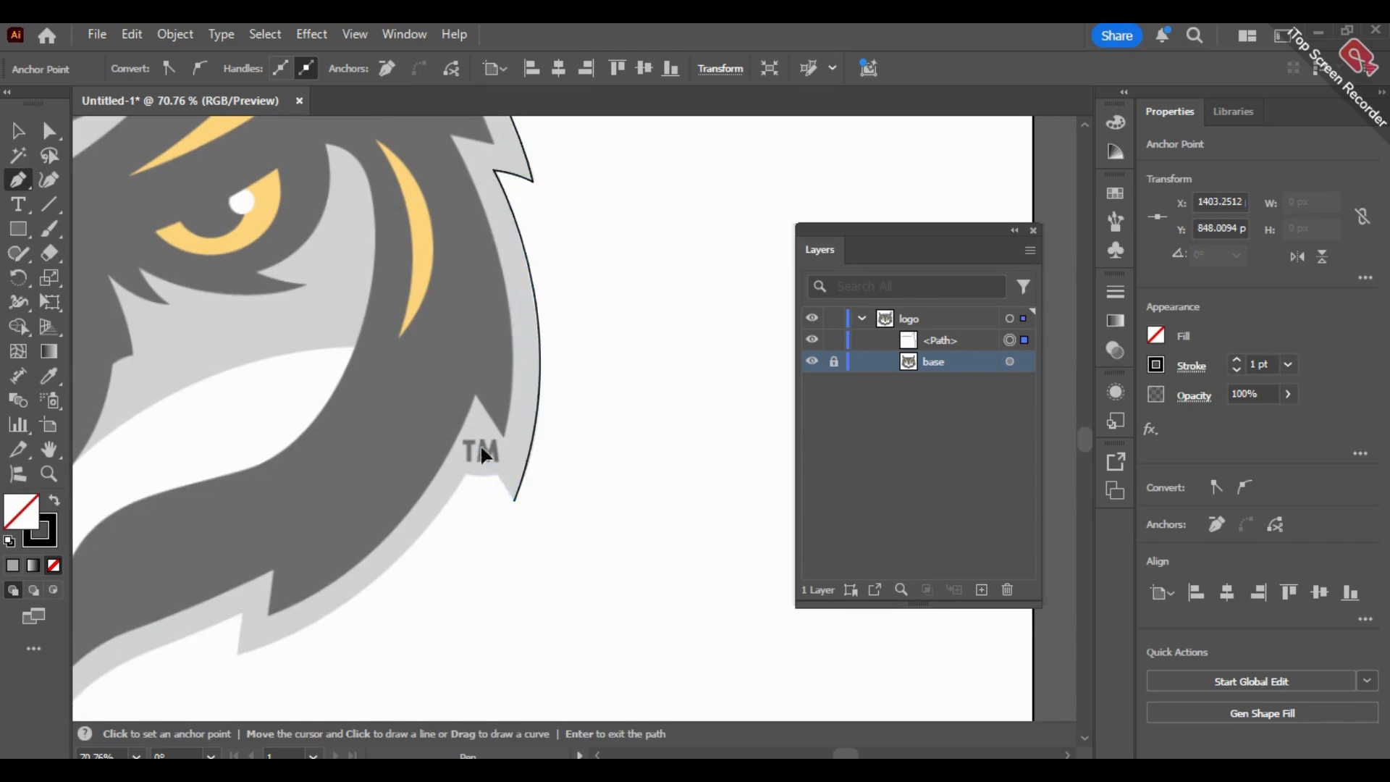
Step: Continue the outline to the notch at the TM mark and along the lower curve to the next feather tip, making both points corners
left_click_drag(466, 429, 467, 432)
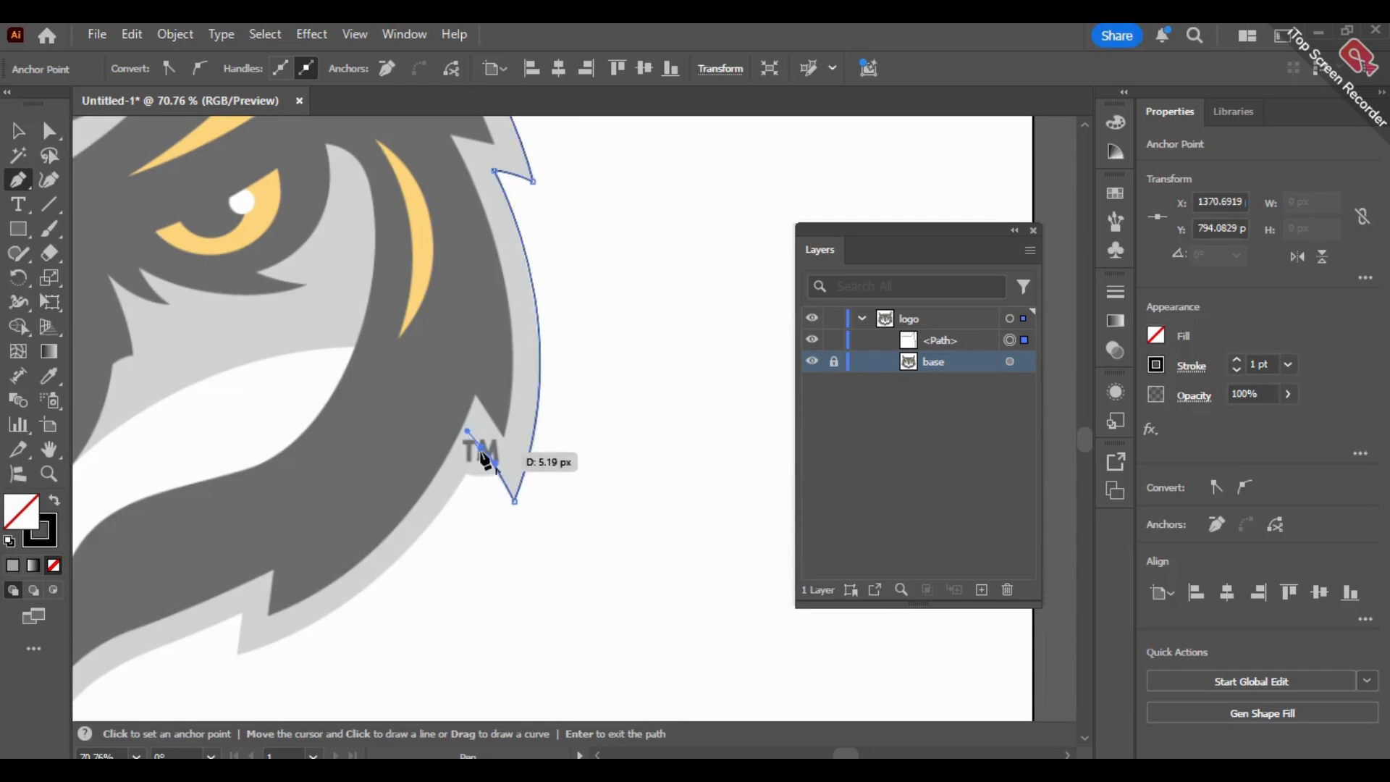
left_click(481, 447)
key("space")
left_click_drag(394, 583, 549, 496)
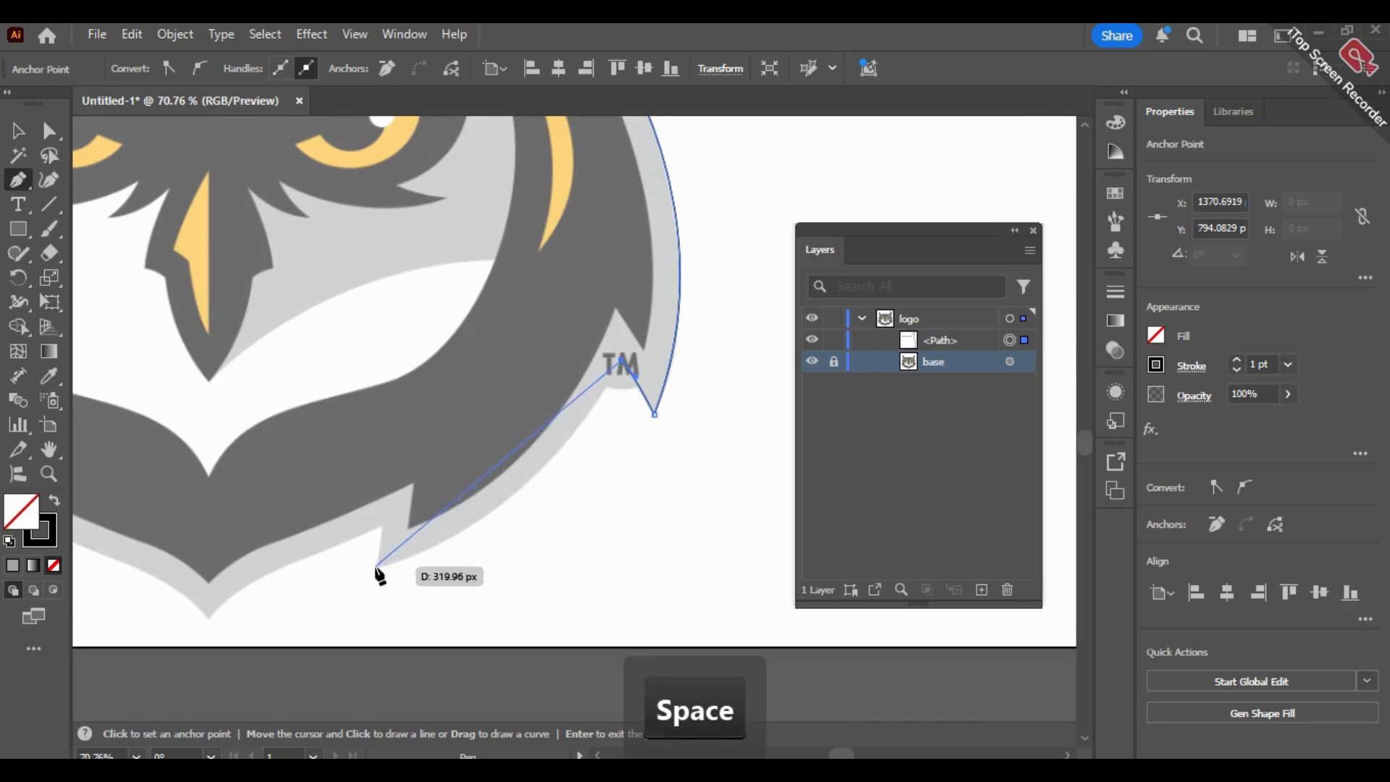
left_click_drag(378, 566, 232, 579)
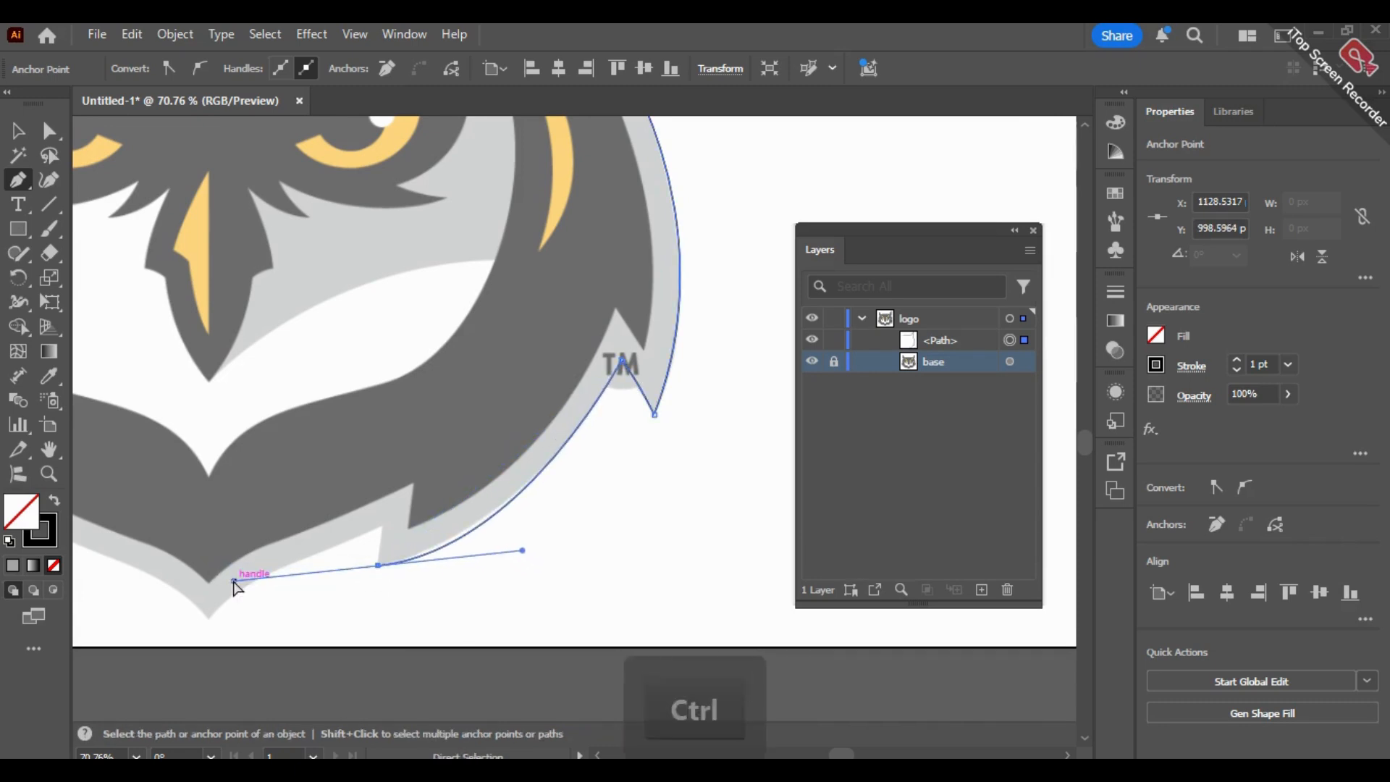
key("ctrl+z")
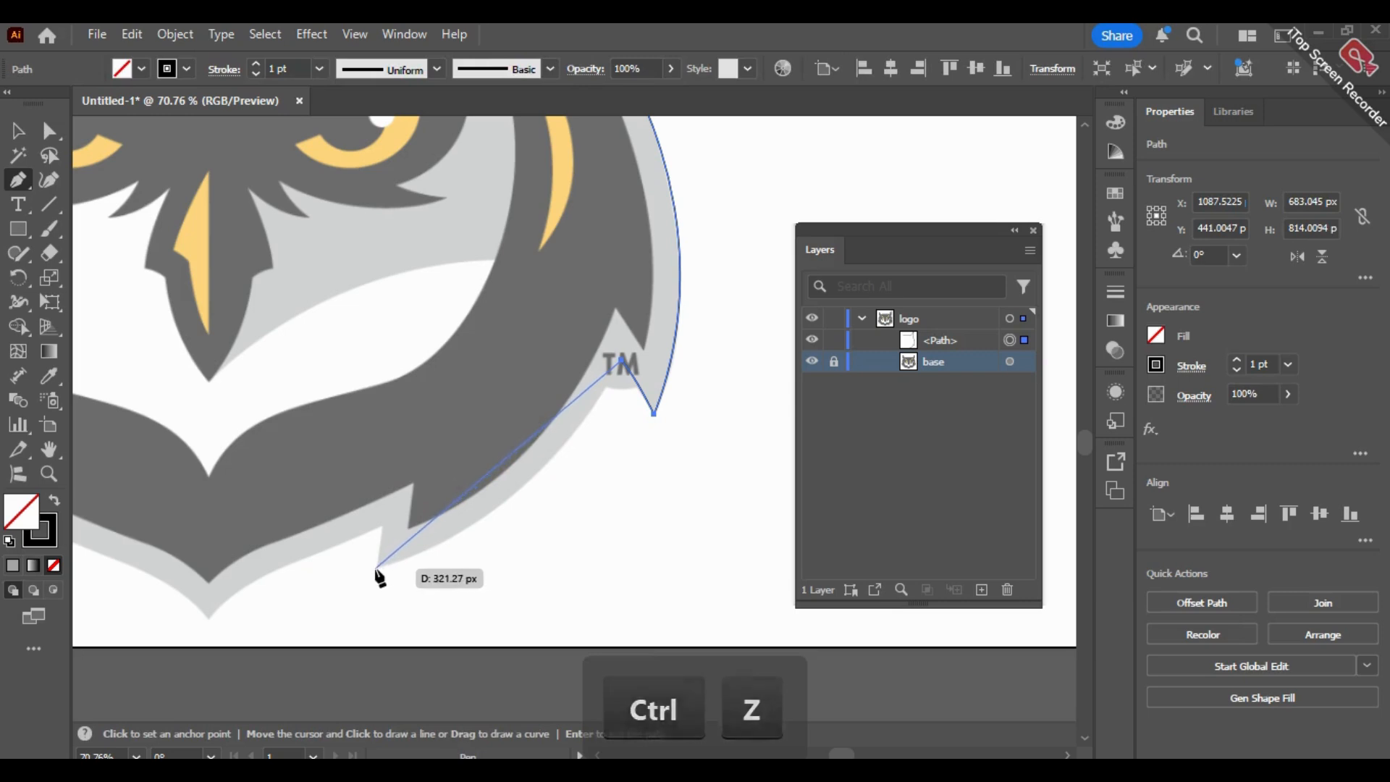
left_click_drag(379, 566, 218, 605)
left_click(378, 566)
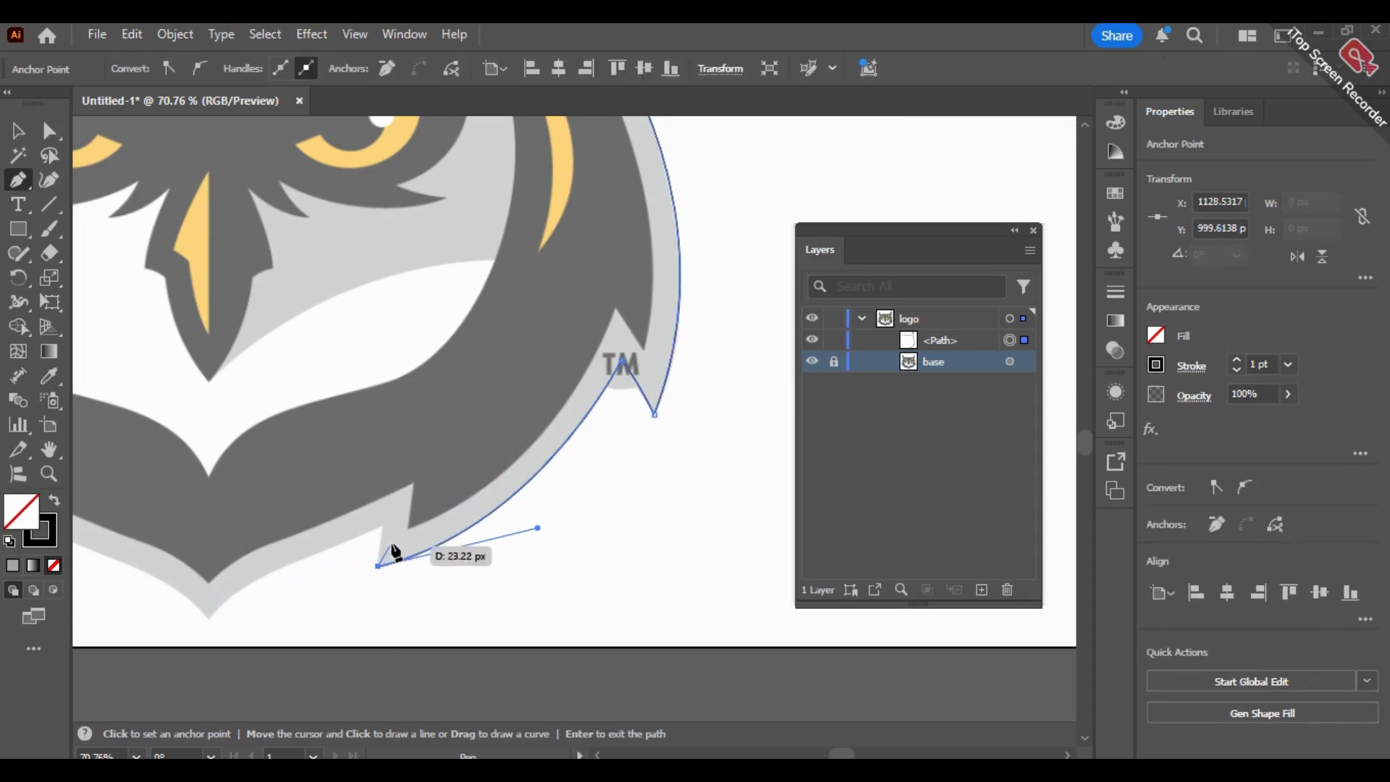
Step: Trace the short inner edge of the lower right feather up to its notch, ending in a corner point
left_click(387, 532)
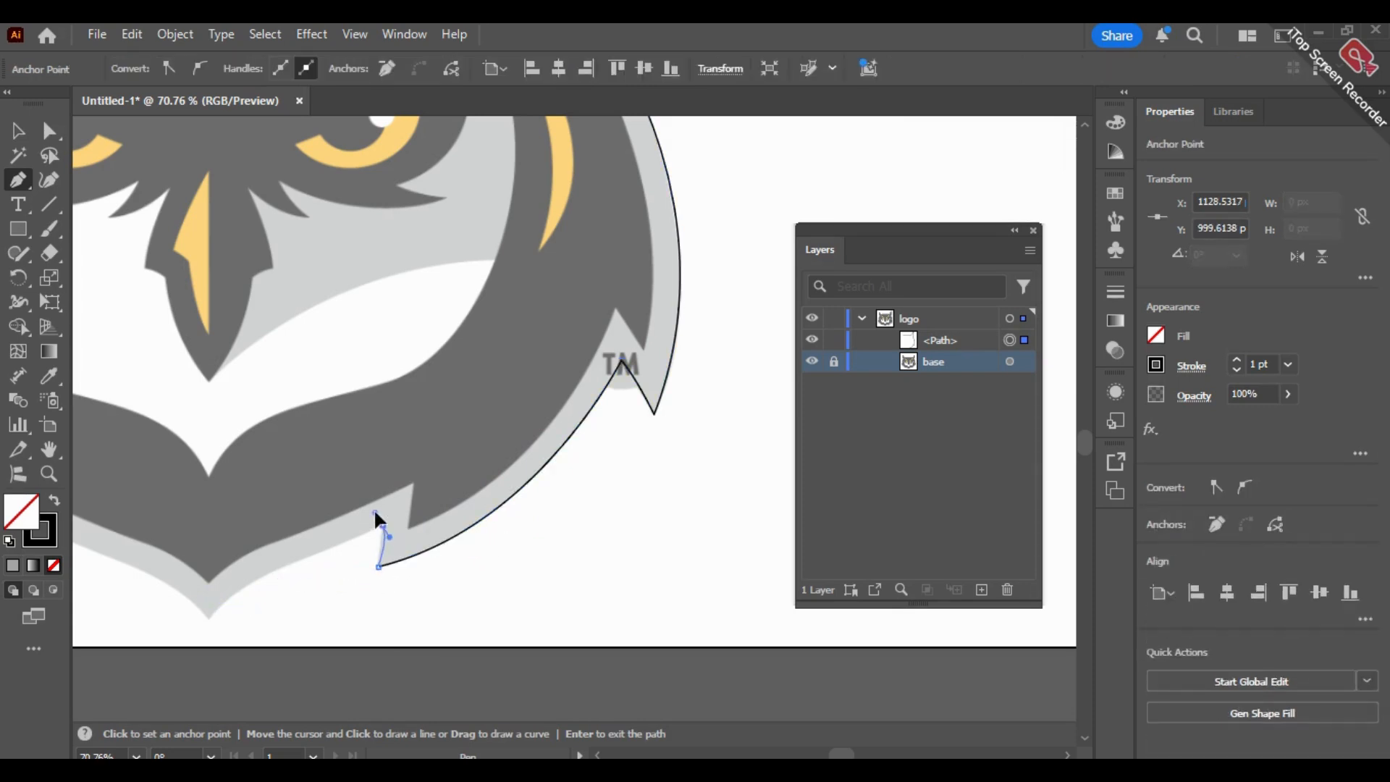
left_click_drag(375, 512, 375, 512)
left_click(382, 524)
Step: Trace the curved underside from the feather notch to the chin tip, and end the path there
key("space")
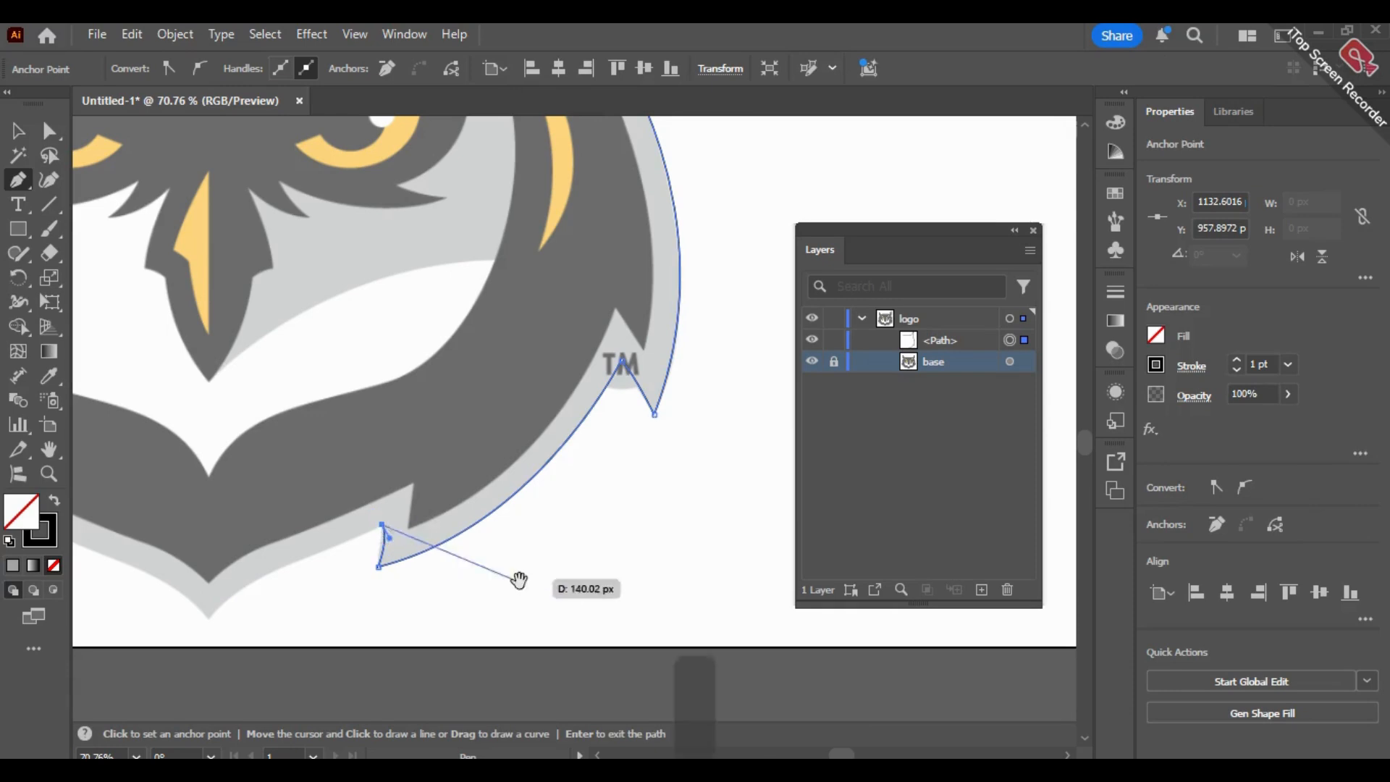
left_click_drag(519, 579, 671, 498)
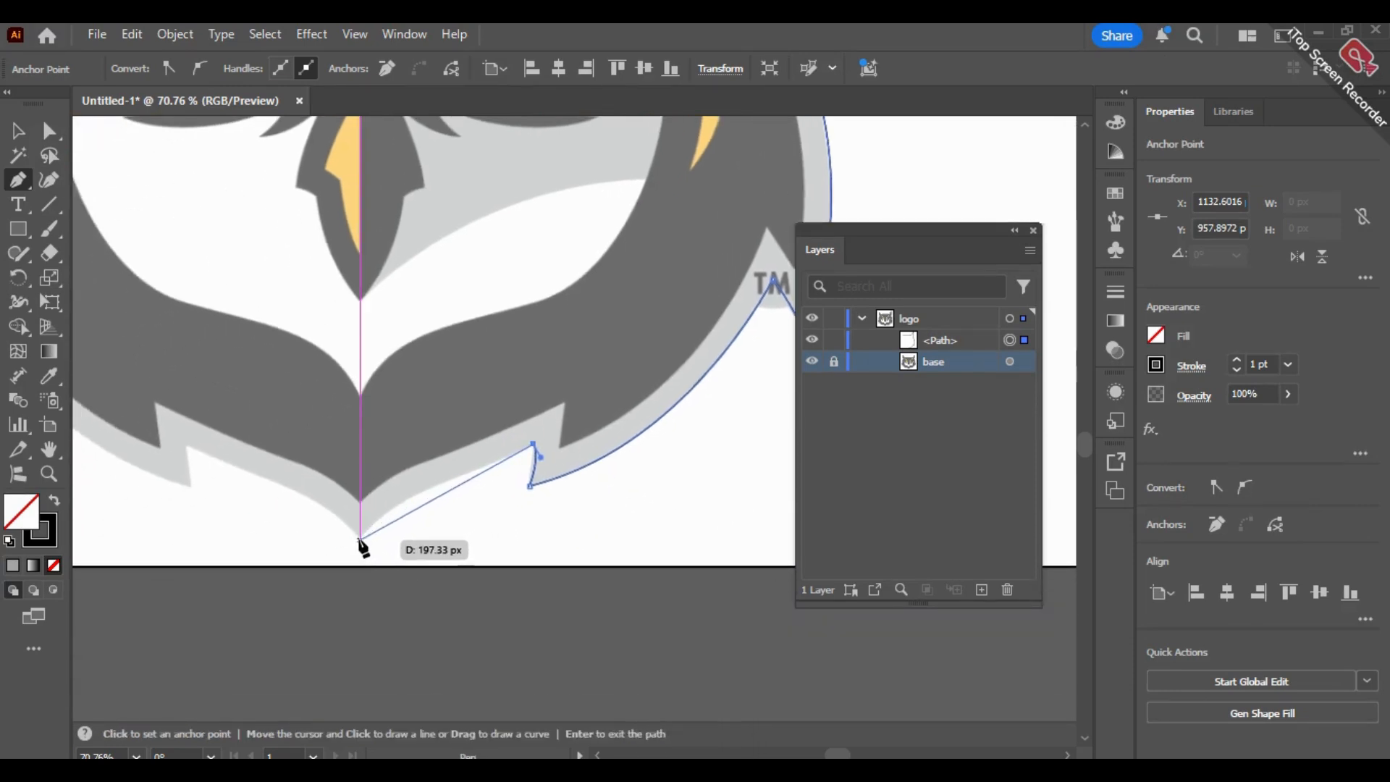
left_click_drag(360, 539, 333, 583)
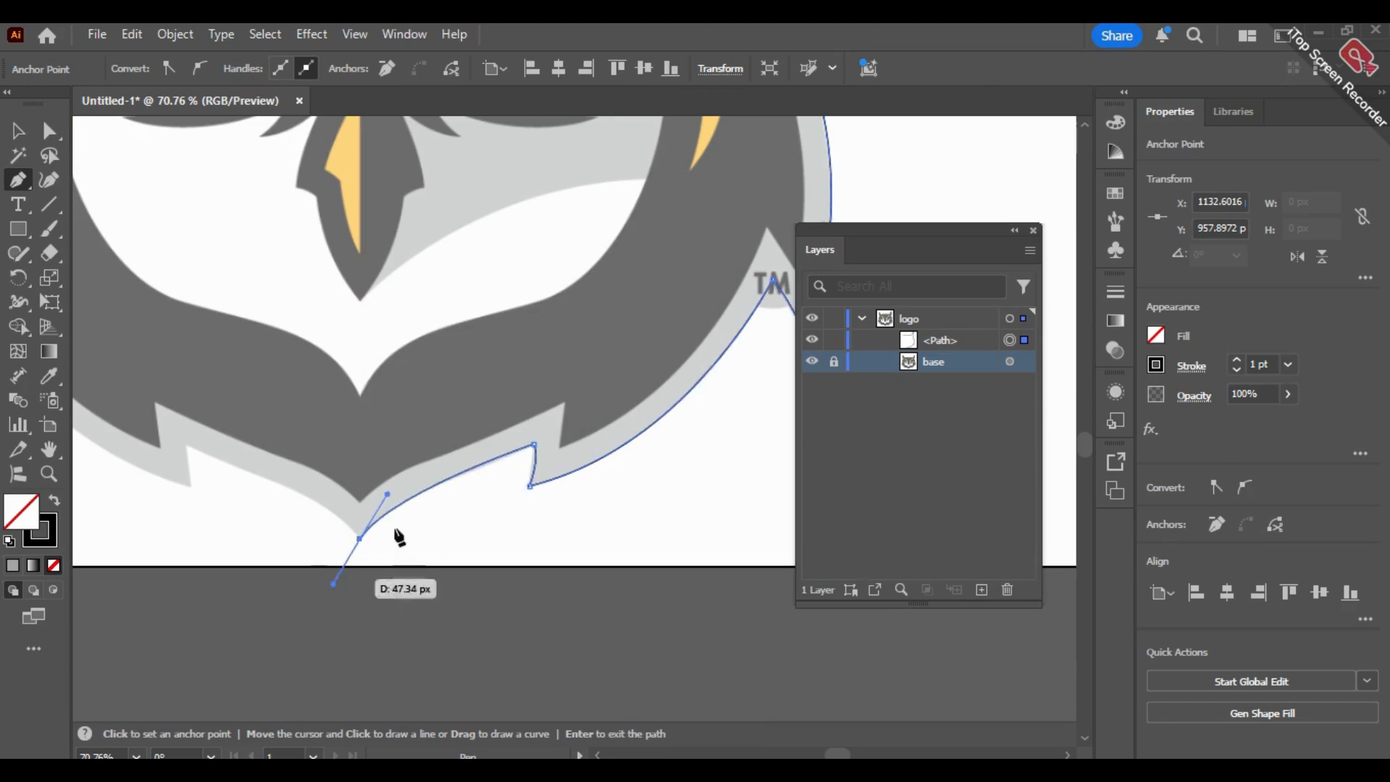
key("v")
left_click(584, 570)
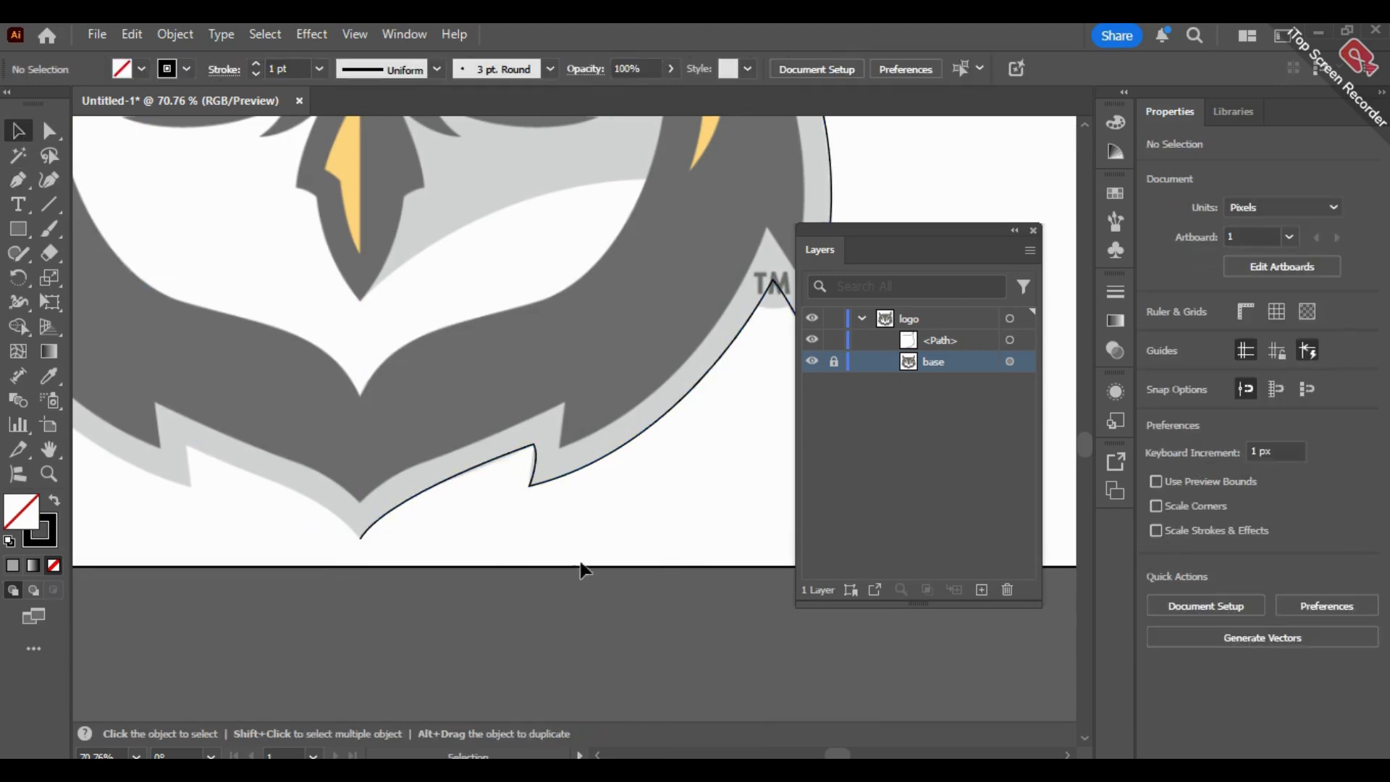
Step: Delete the outline's anchor point at the base of the left ear, removing the segment across the top of the head
scroll(583, 452, "down", 1)
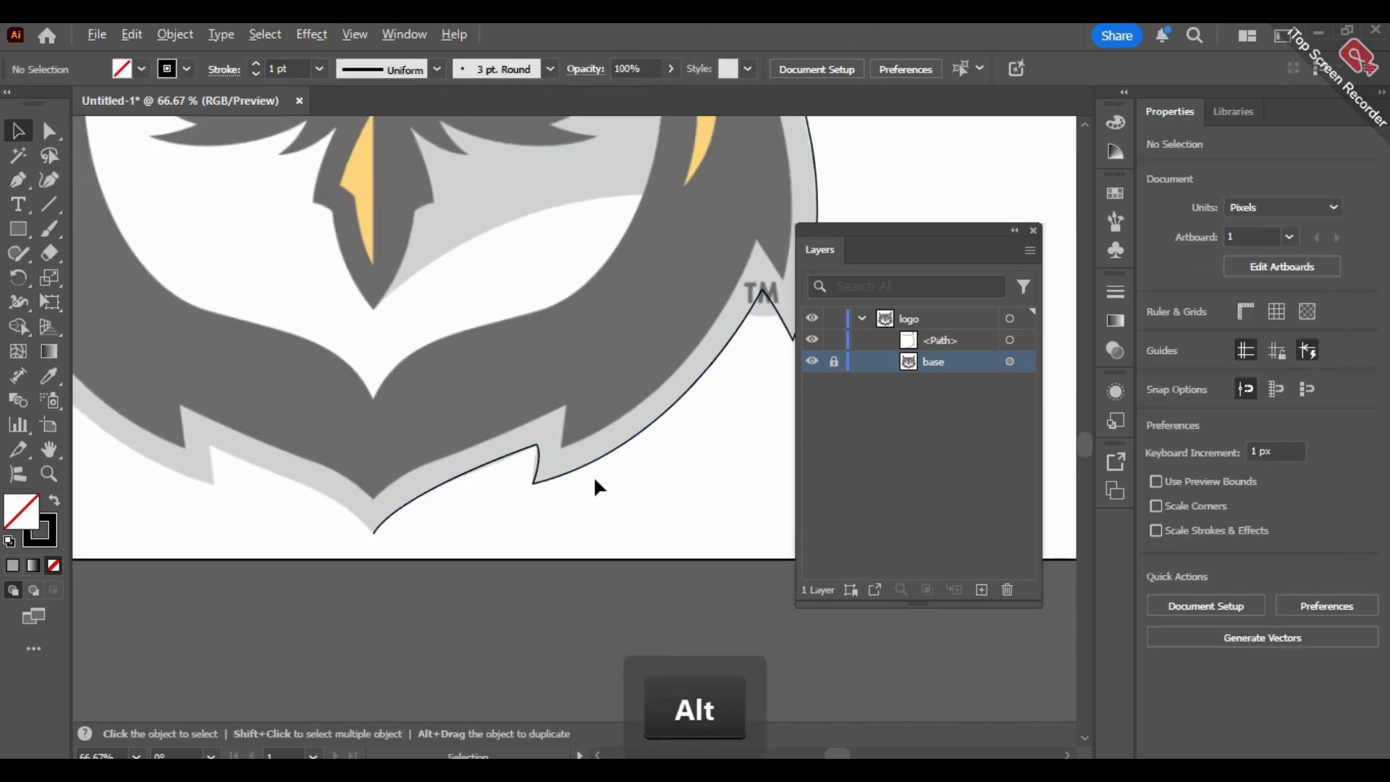
left_click(209, 755)
left_click(42, 469)
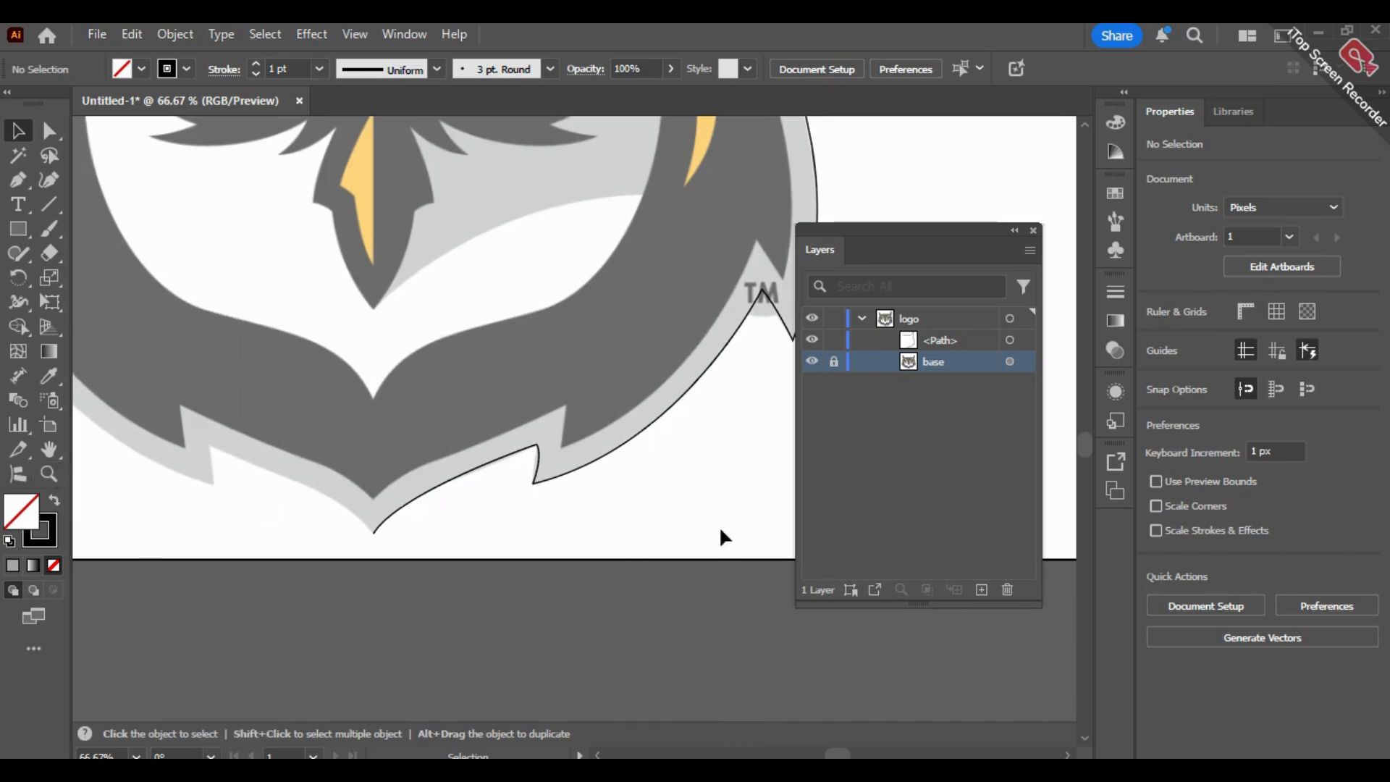
left_click(49, 474)
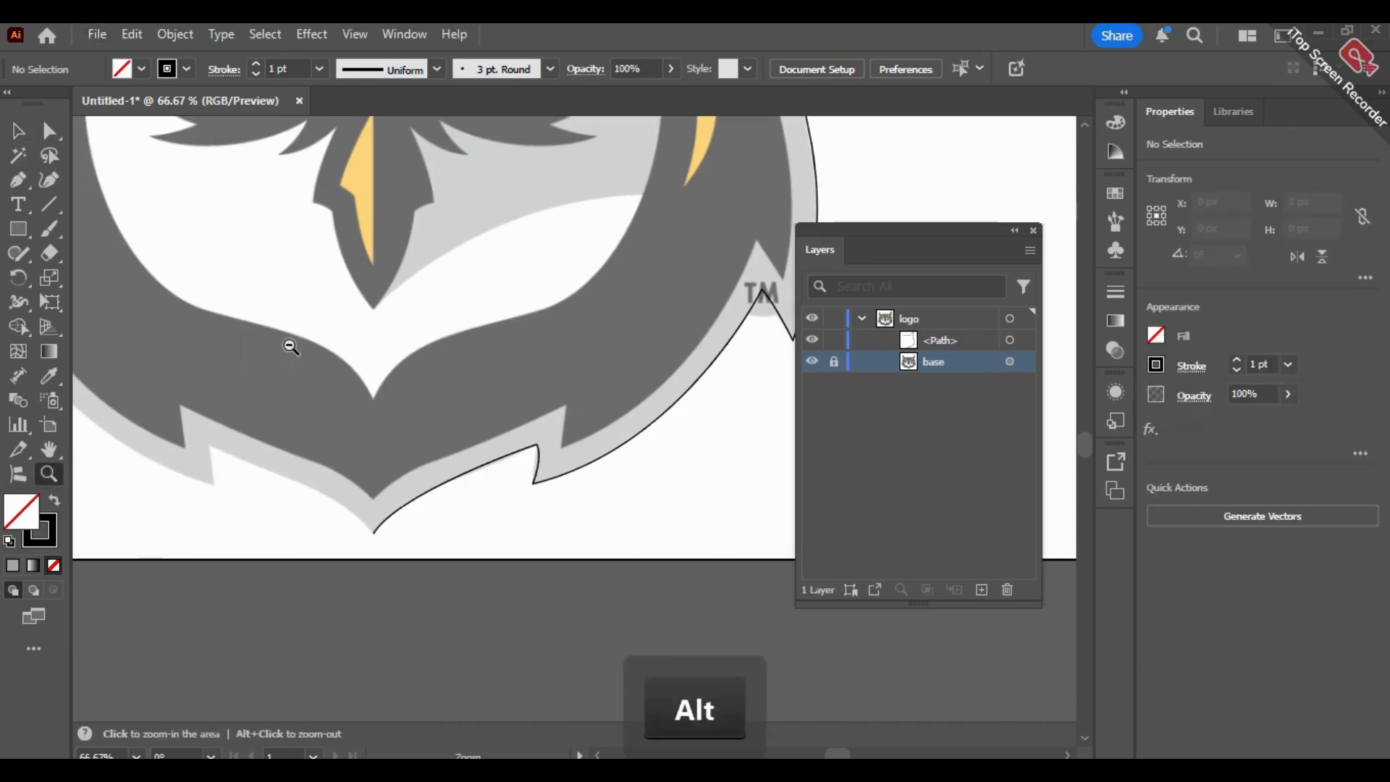
scroll(335, 384, "down", 5)
left_click_drag(449, 251, 527, 498)
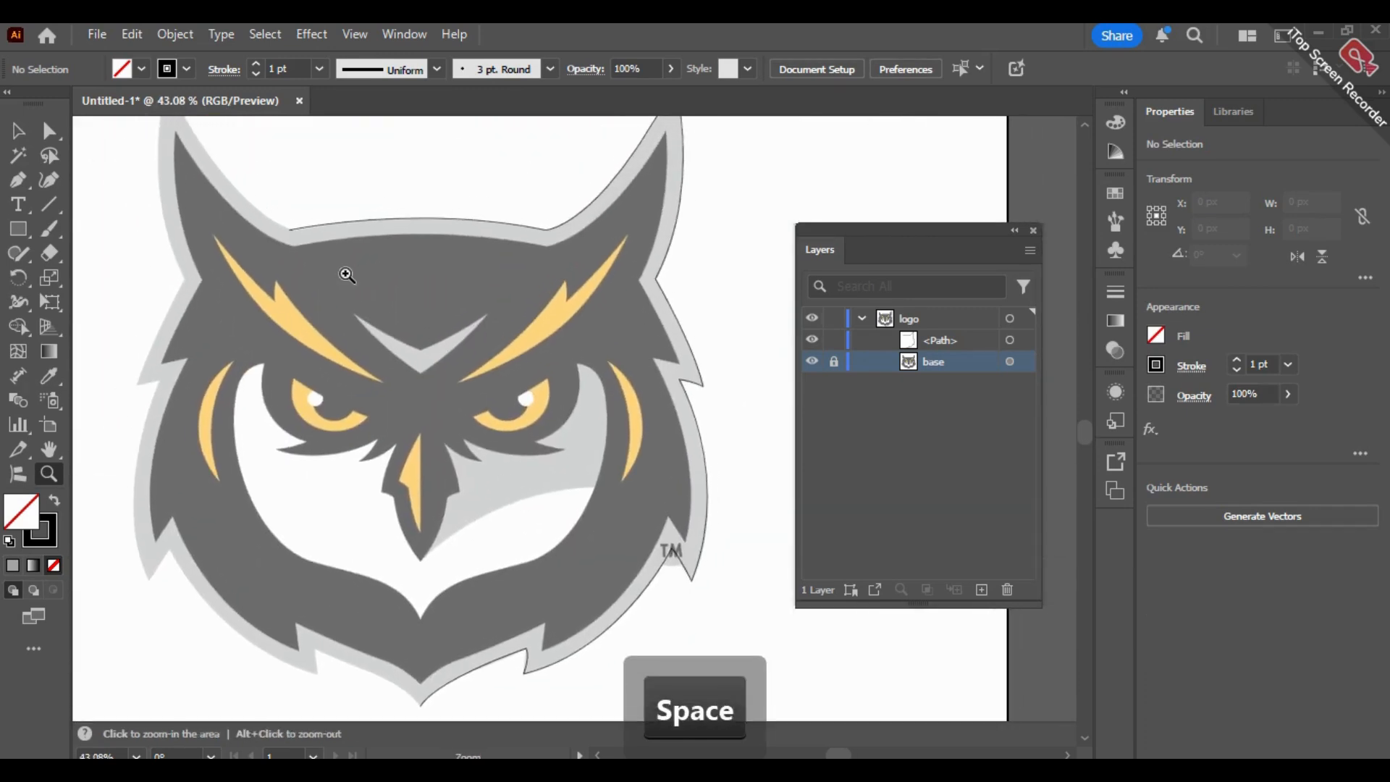
left_click(49, 130)
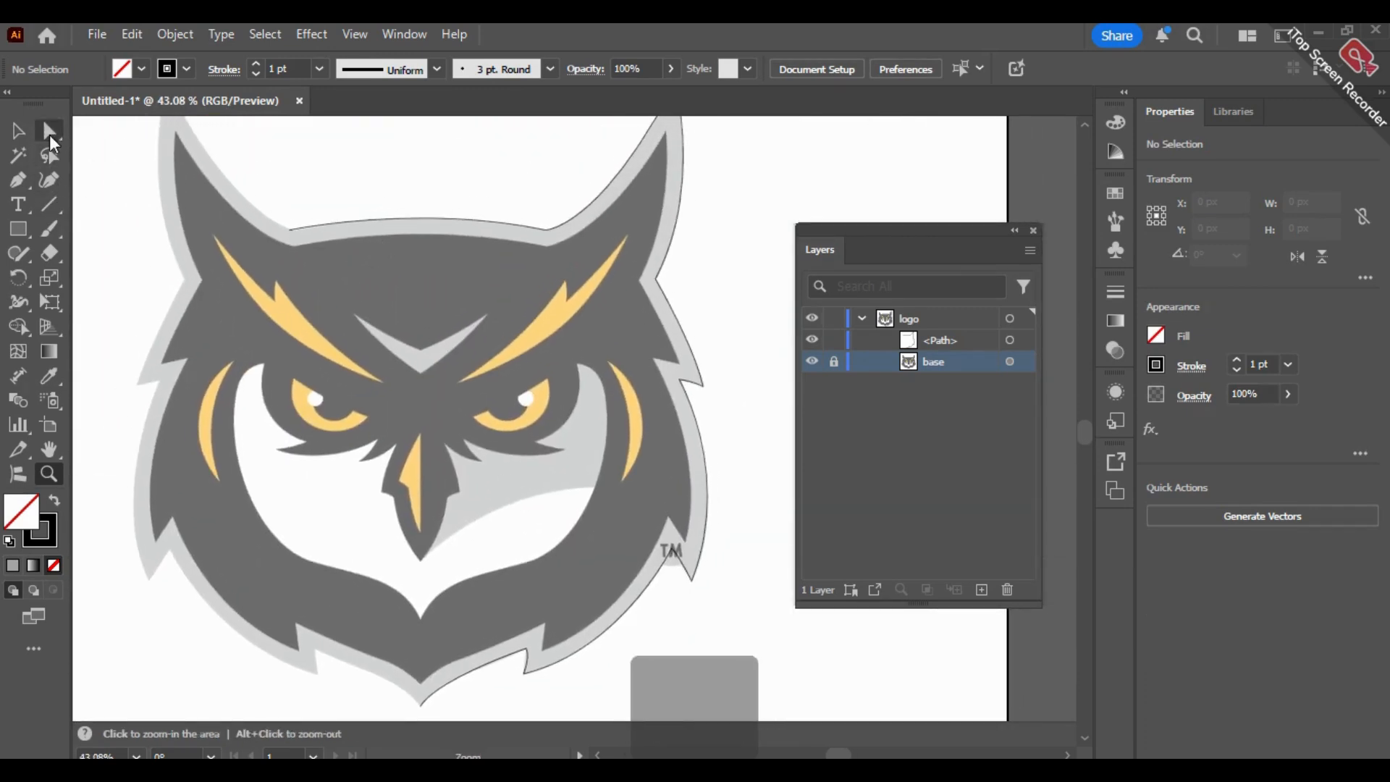
left_click(291, 231)
key("BackSpace")
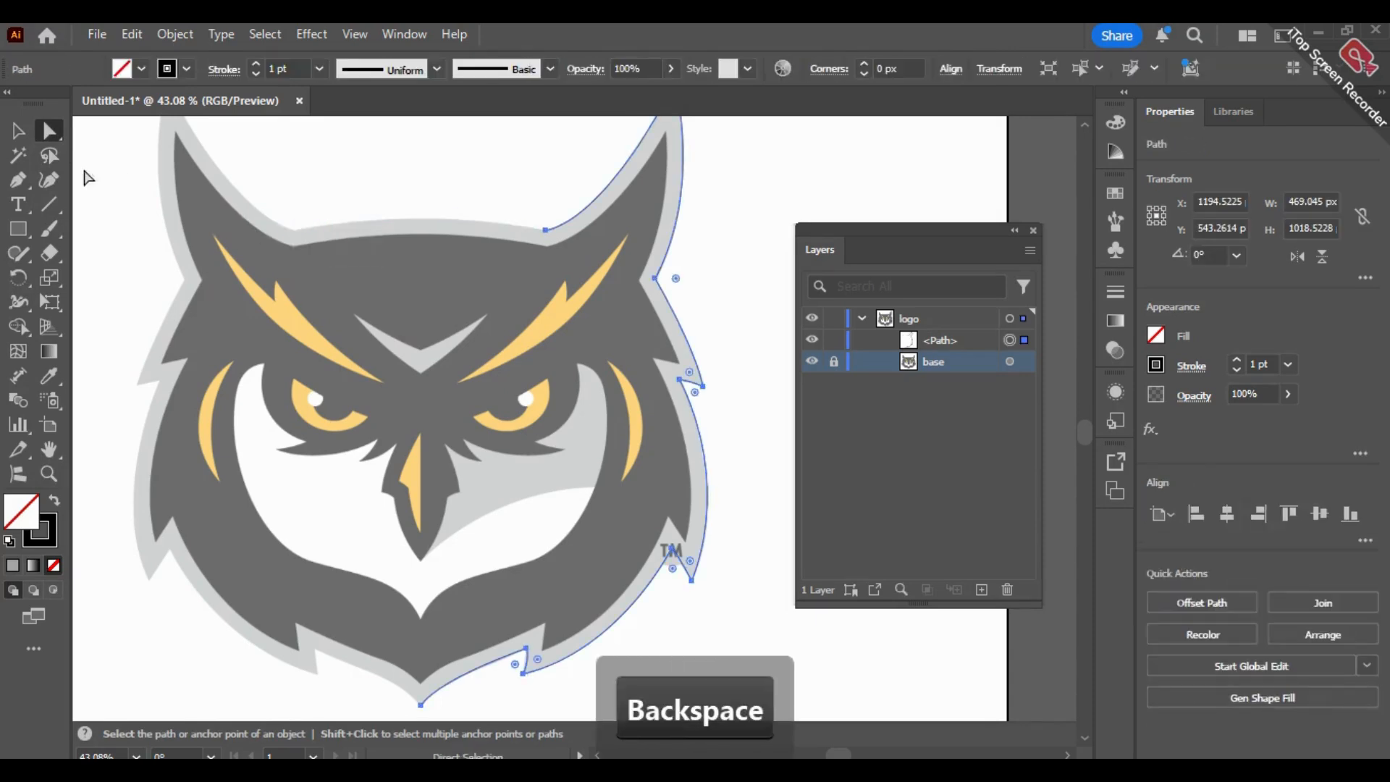
Step: Extend the path from the right ear's base to a smooth point at the head's top centre, about X 960, Y 256 px, and deselect
left_click(19, 179)
left_click(545, 230)
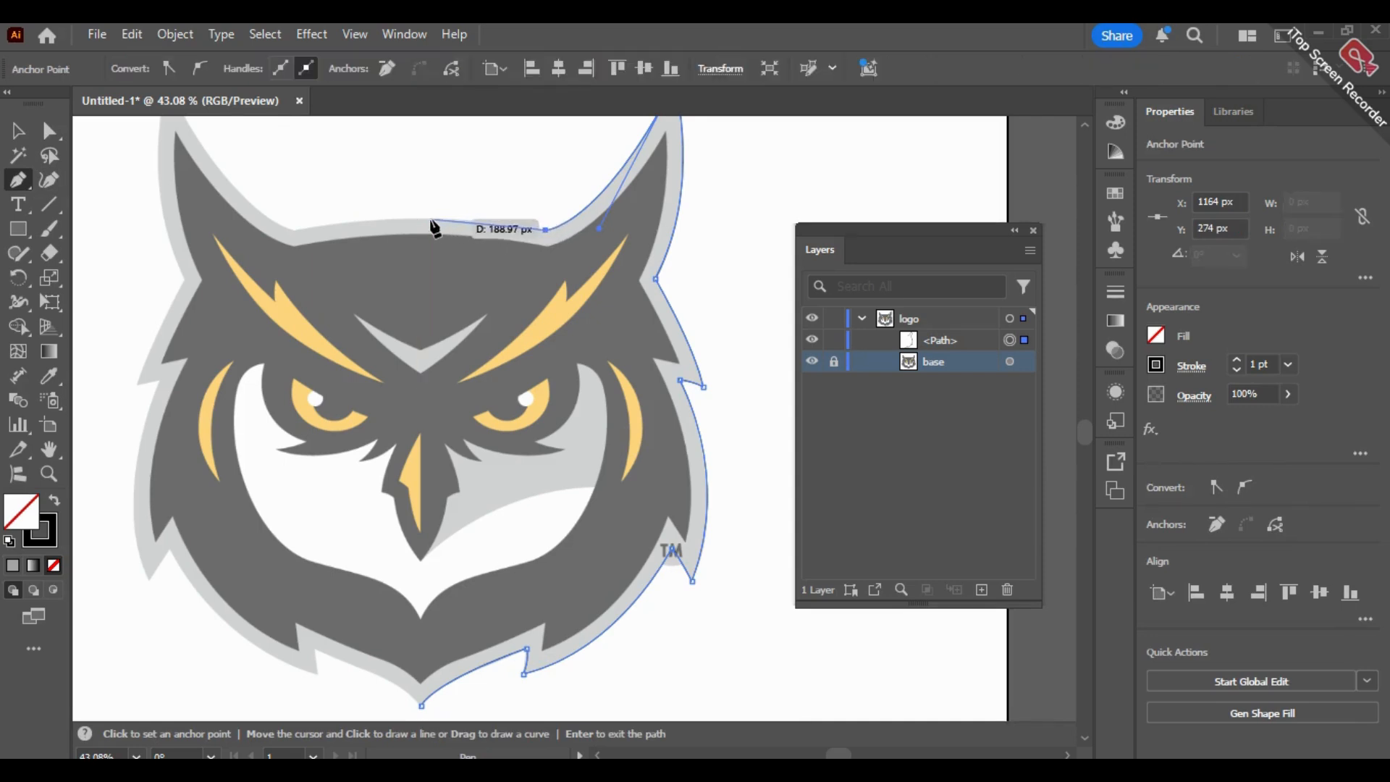
mouse_move(421, 219)
left_mouse_down()
mouse_move(375, 224)
mouse_move(396, 217)
left_mouse_up()
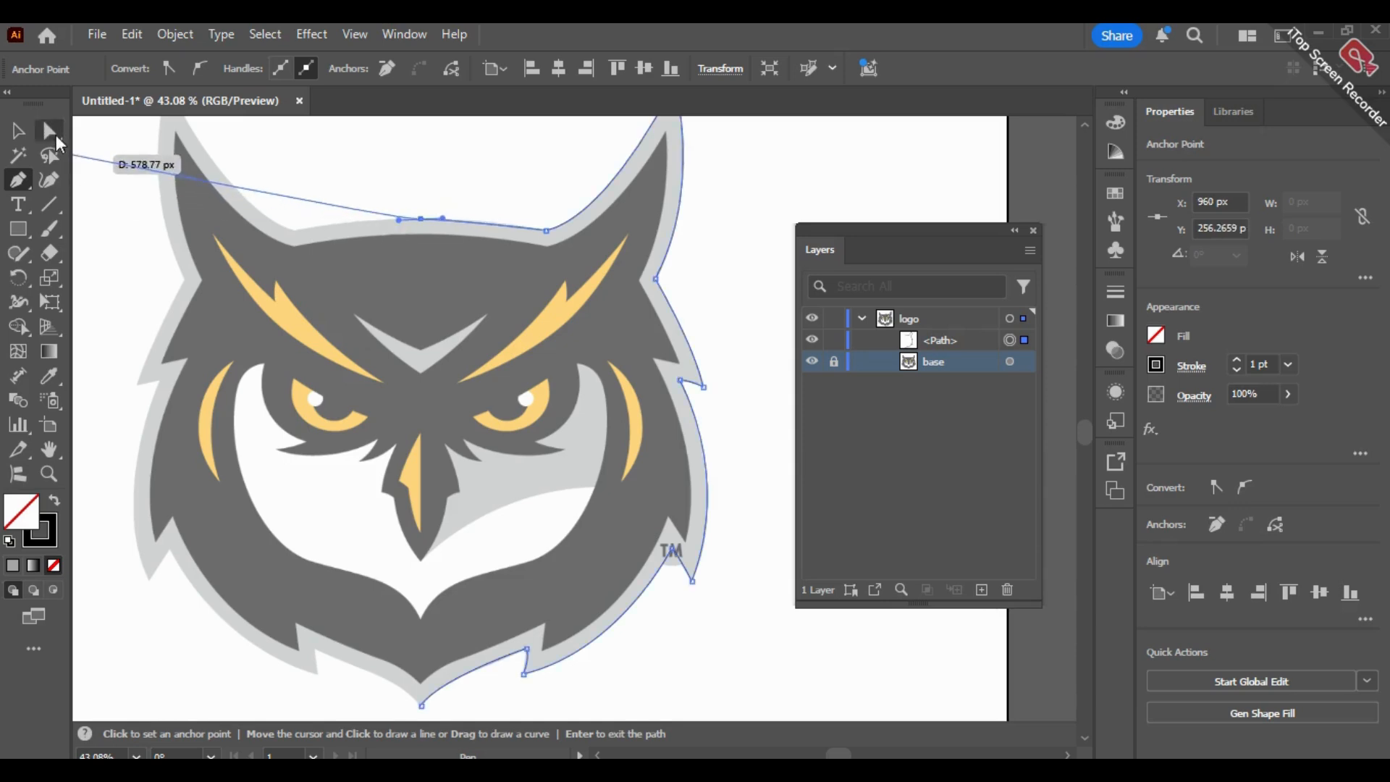
left_click(19, 135)
left_click(749, 264)
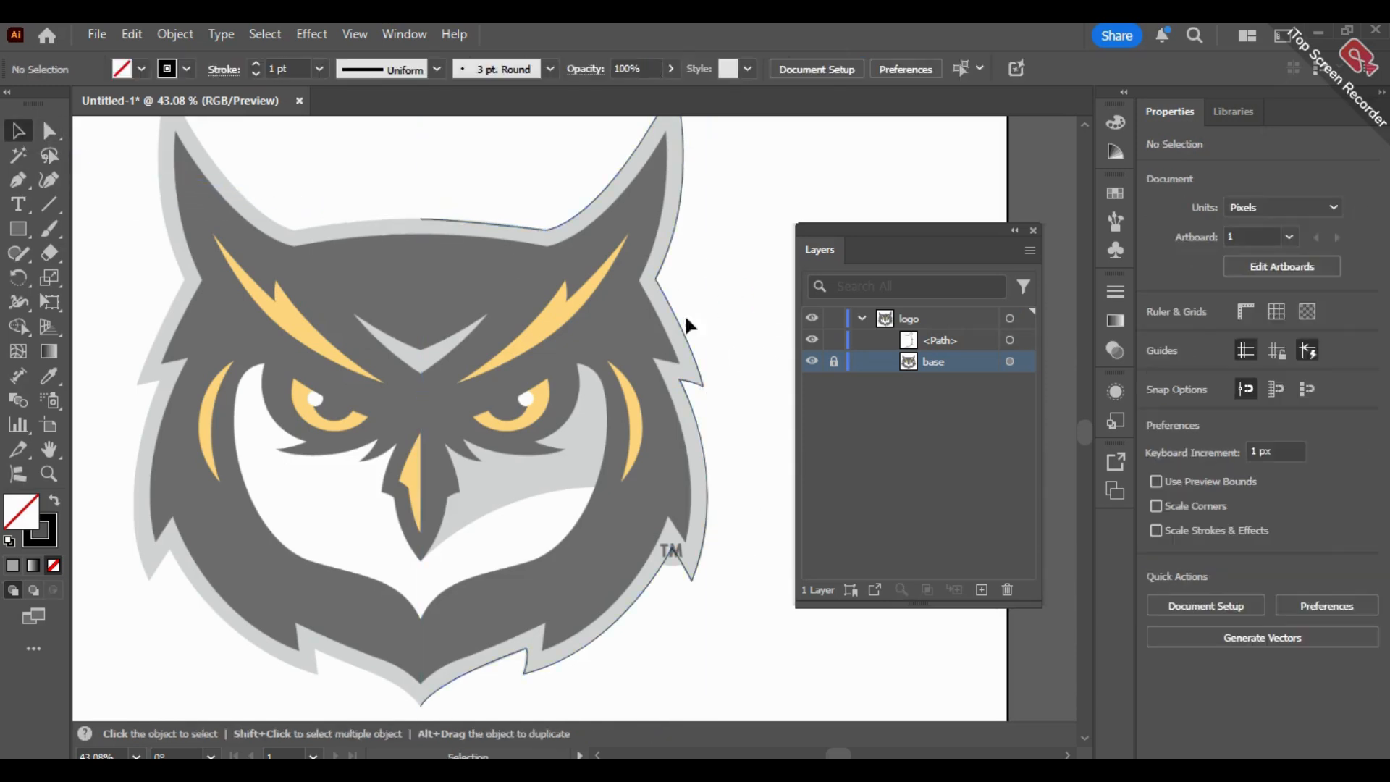
Step: Reflect a copy of the right half outline across the vertical axis and align it with the owl's left half
left_click(683, 389)
right_click(683, 390)
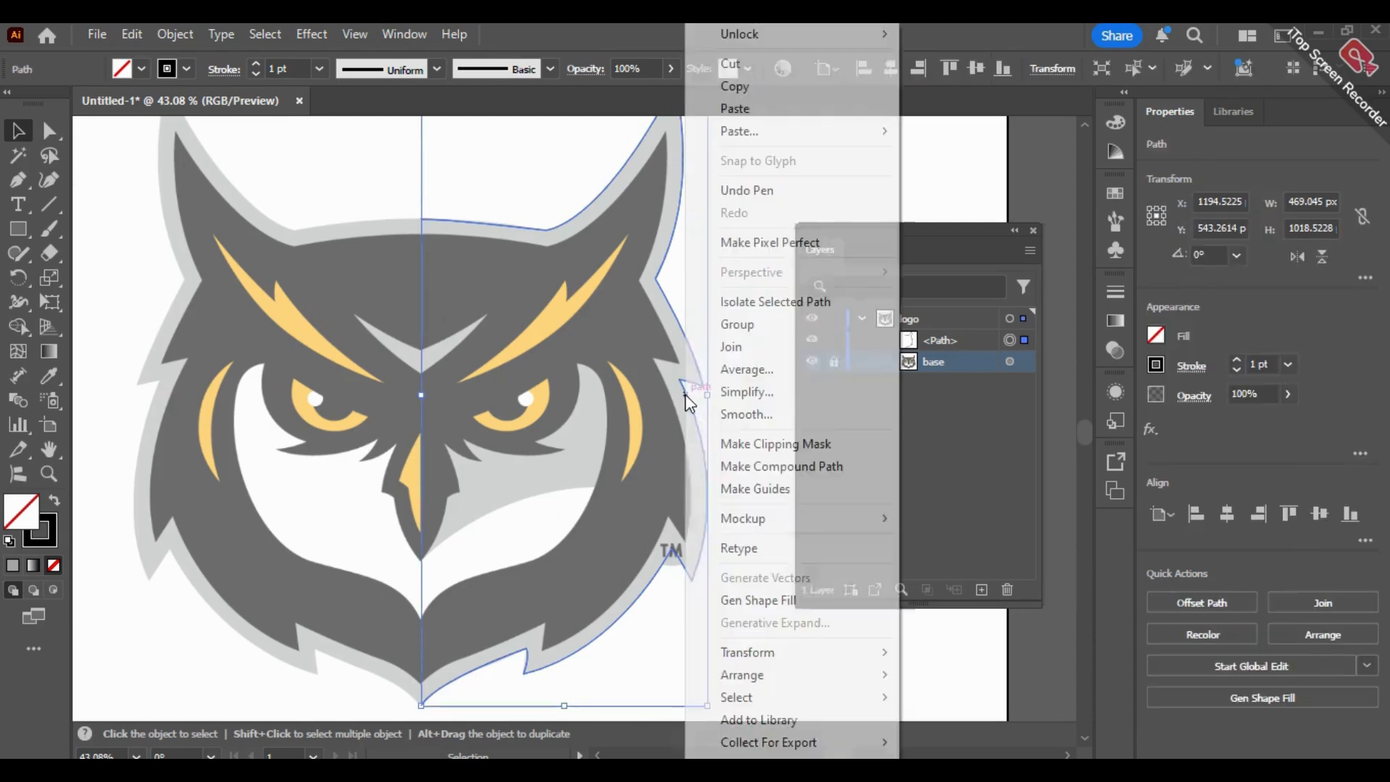
left_click(663, 291)
right_click(665, 294)
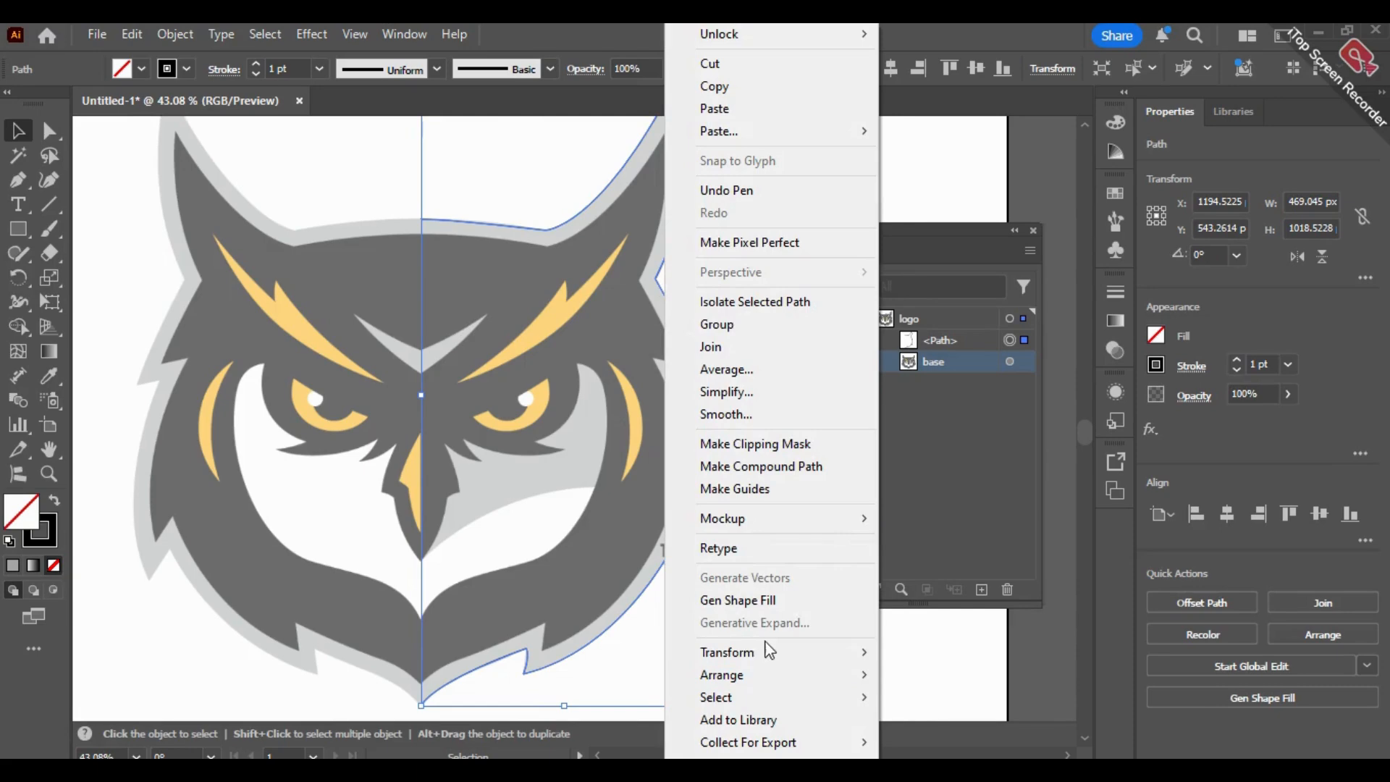
mouse_move(770, 649)
left_click(942, 548)
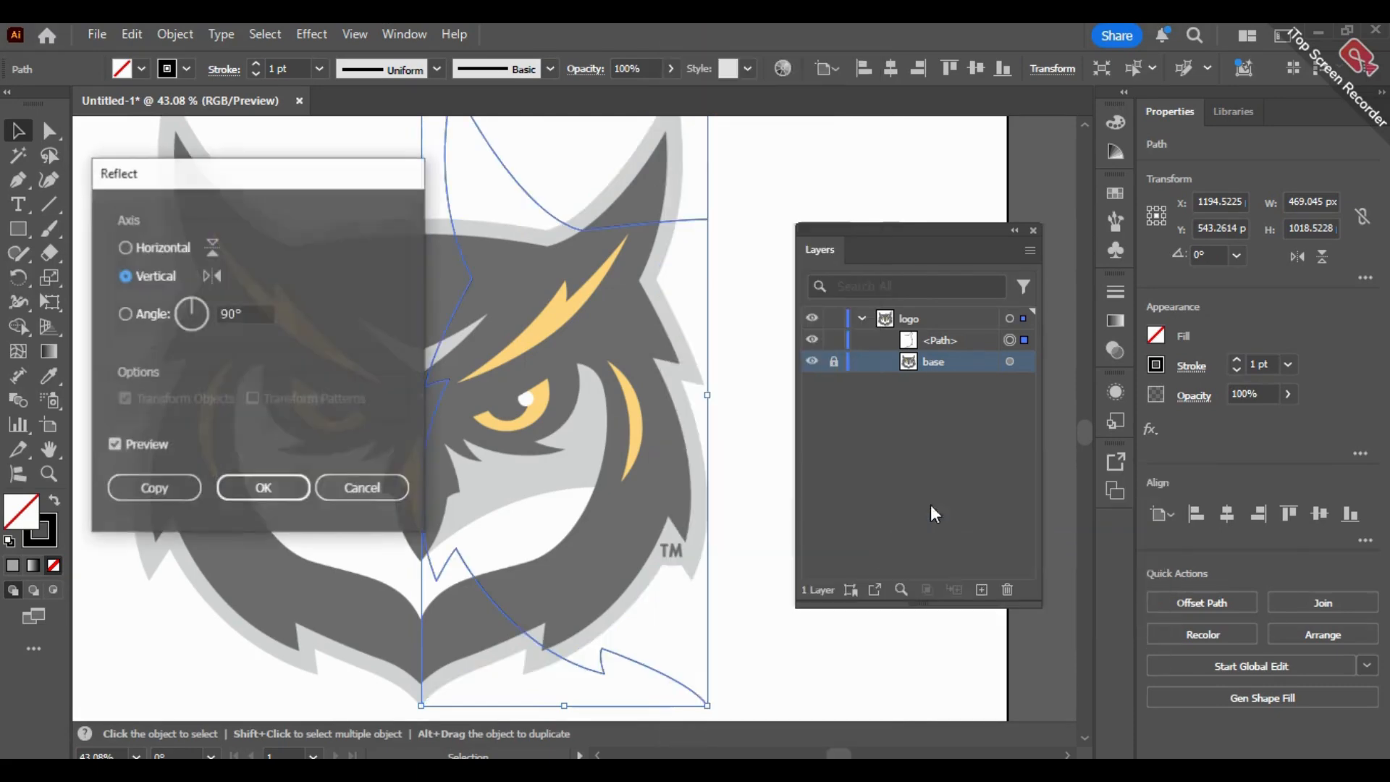
left_click(154, 487)
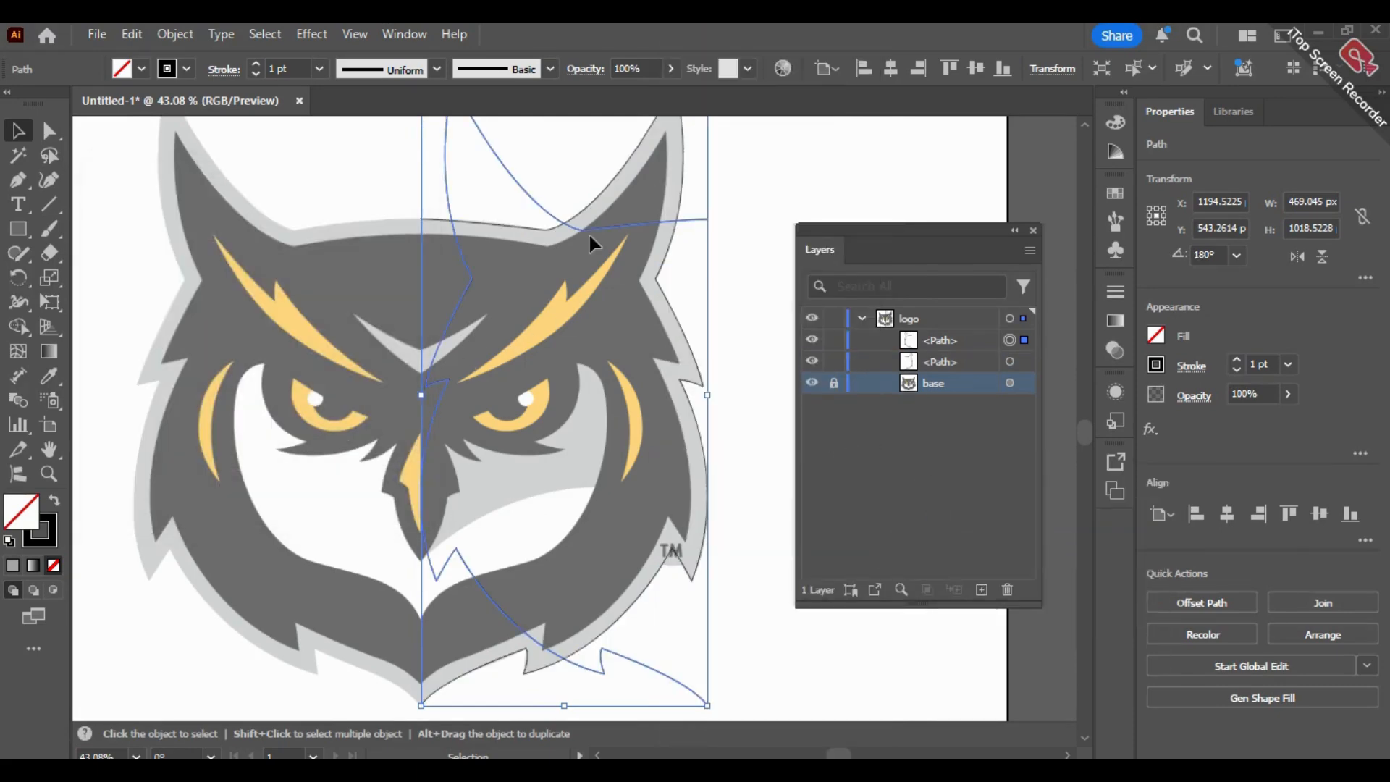
left_click_drag(588, 232, 299, 226)
left_click(709, 609)
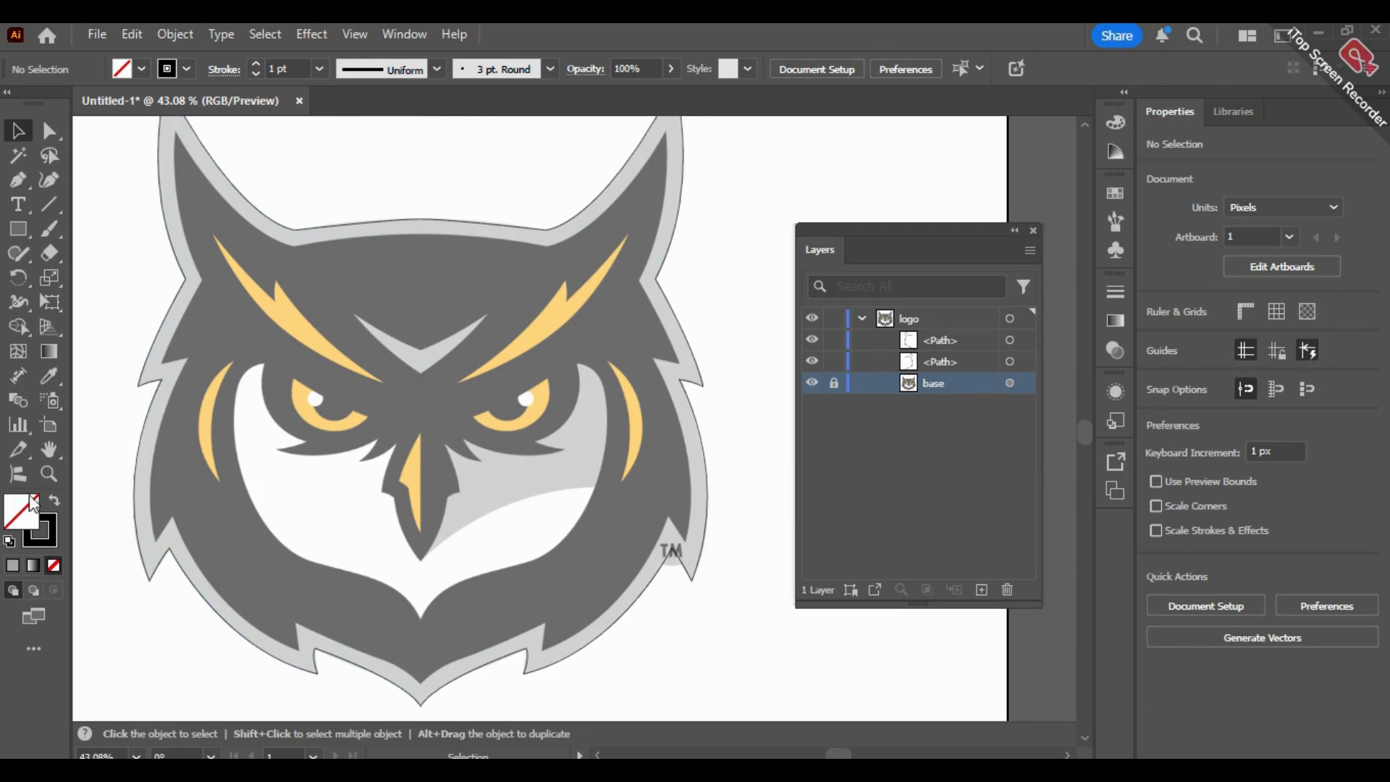
Step: Select the two halves' overlapping end points at the chin tip and average their positions
left_click(51, 475)
left_click_drag(403, 635, 499, 769)
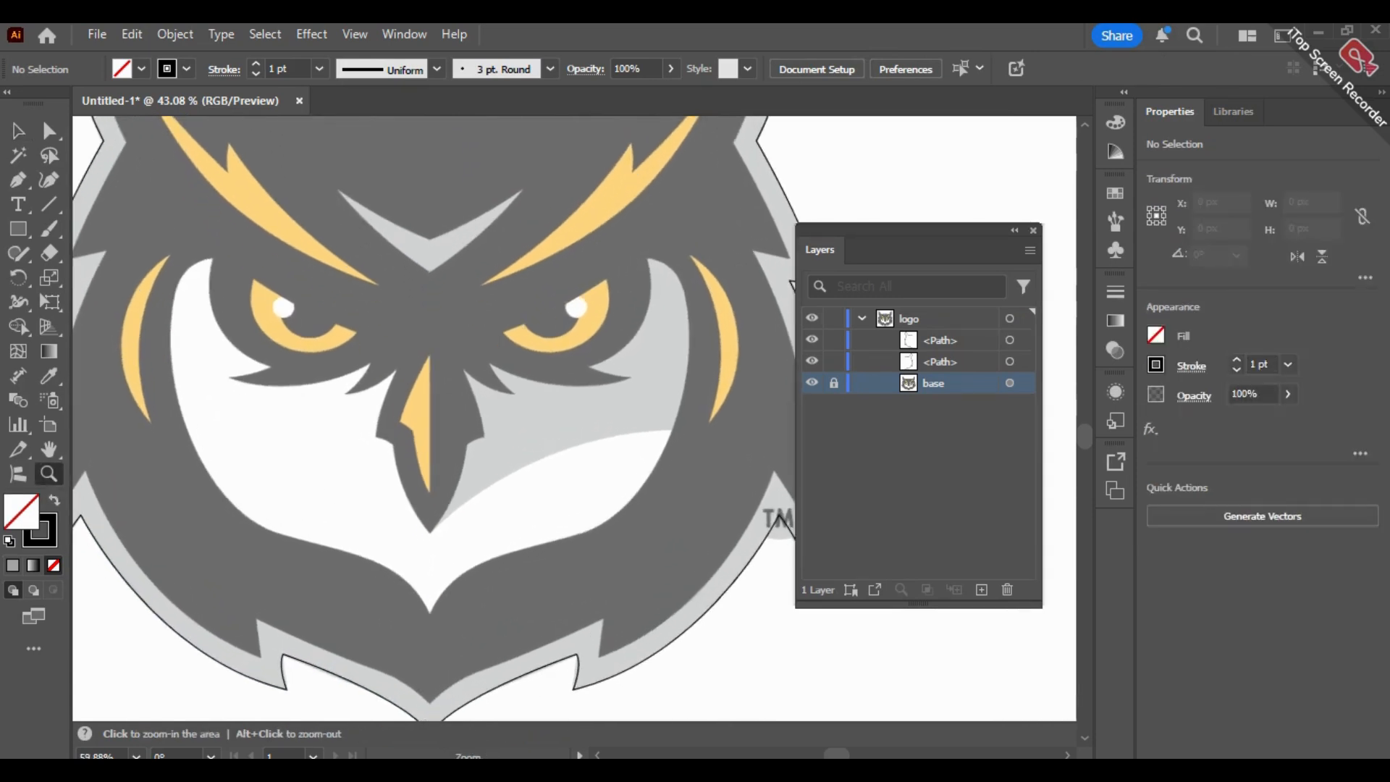
key("space")
left_click_drag(466, 521, 507, 246)
left_click_drag(388, 326, 657, 687)
key("space")
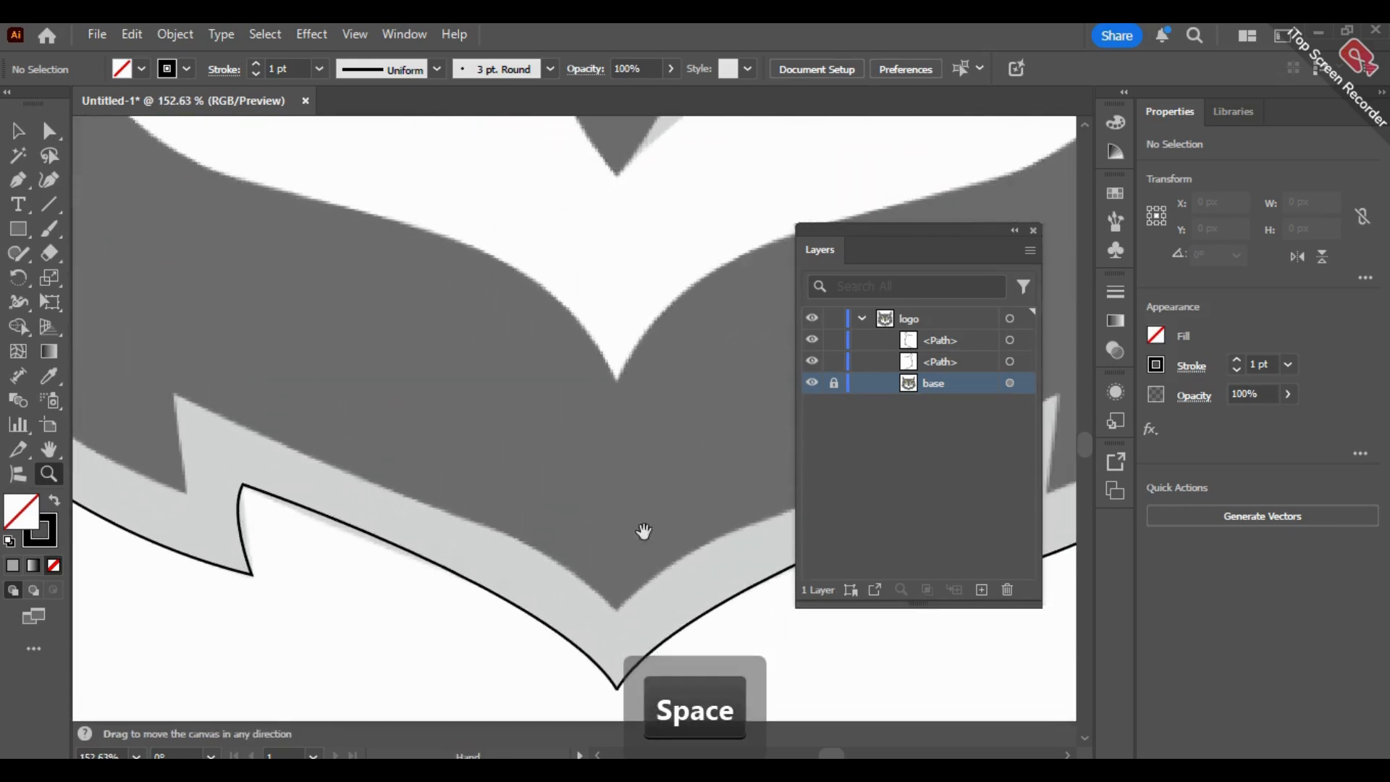
left_click_drag(644, 531, 409, 289)
left_click(50, 131)
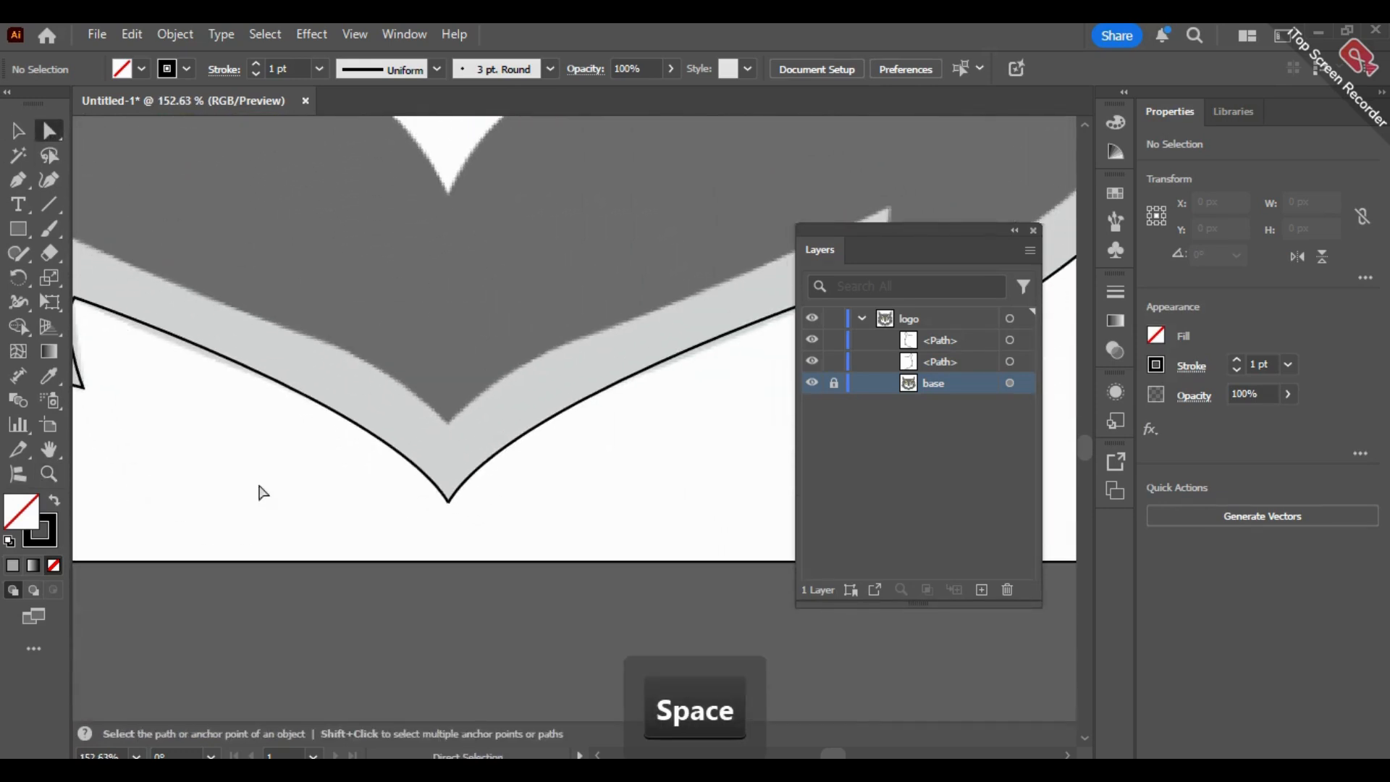
left_click_drag(414, 549, 496, 480)
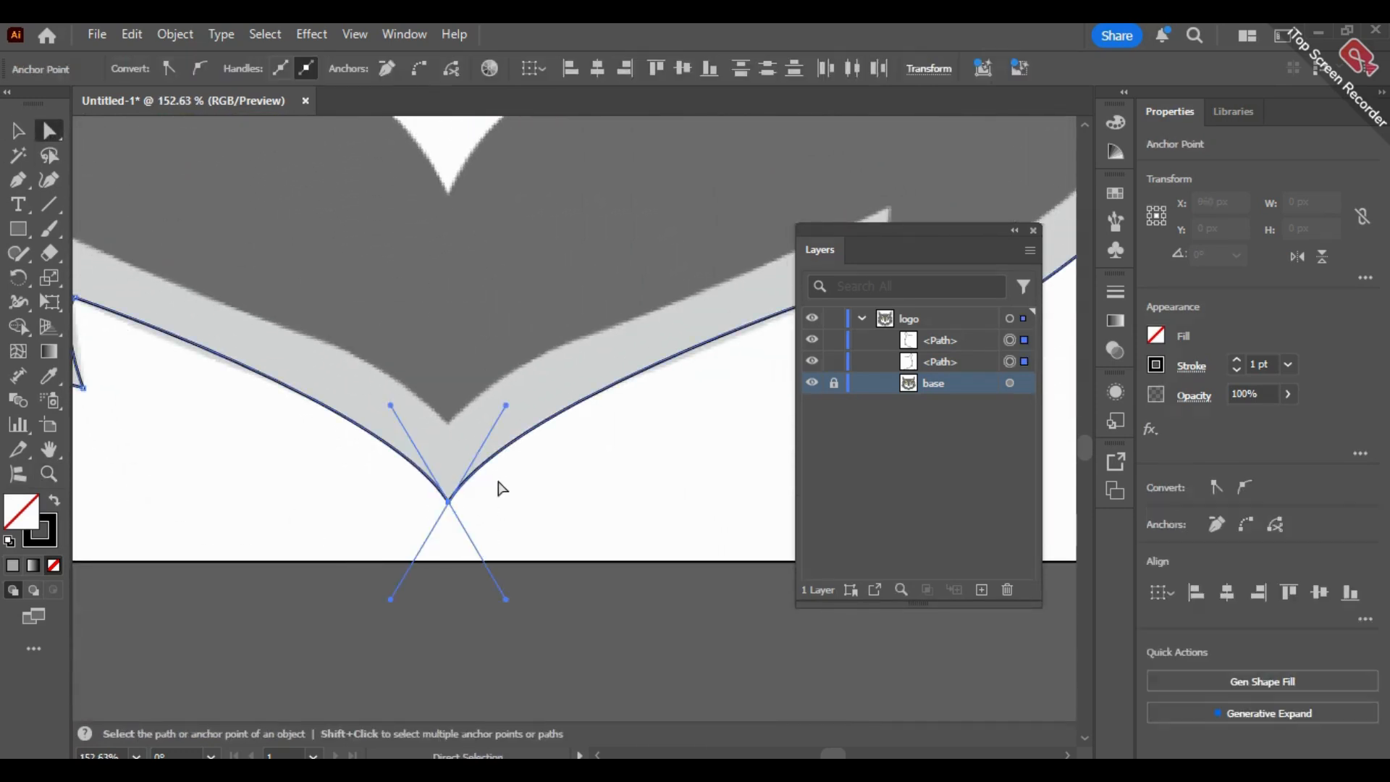
right_click(454, 512)
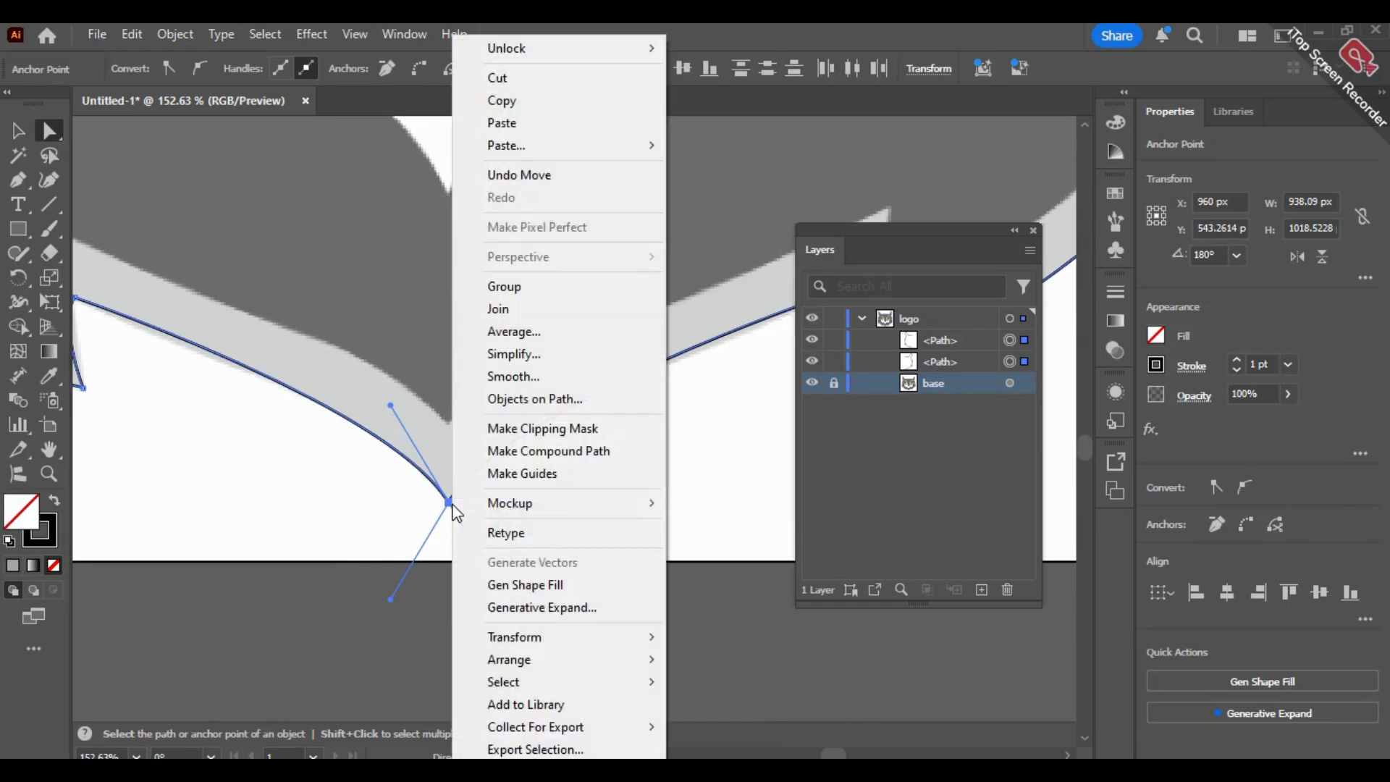
left_click(535, 332)
left_click(642, 465)
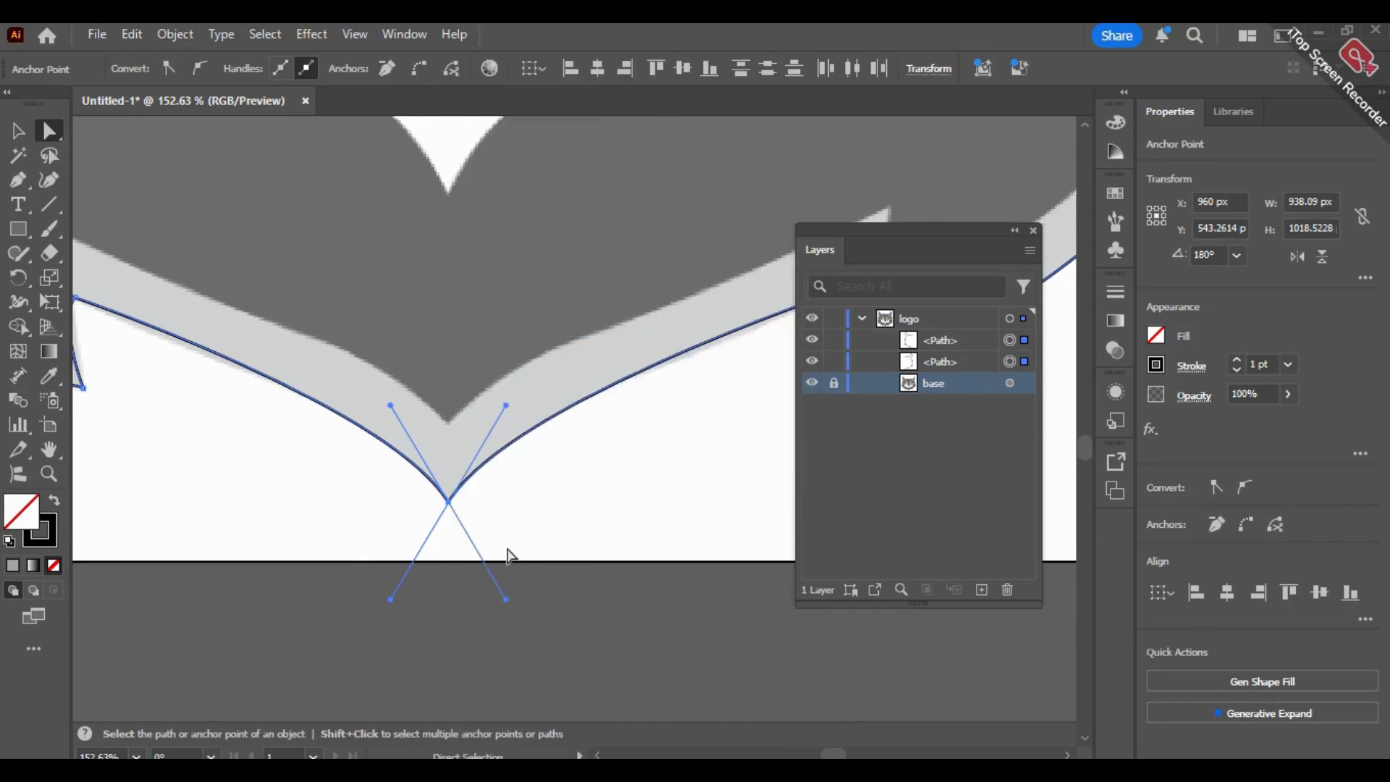
Step: Join the two selected end points at the chin tip to connect both halves into one path
left_click_drag(502, 546, 416, 495)
right_click(454, 511)
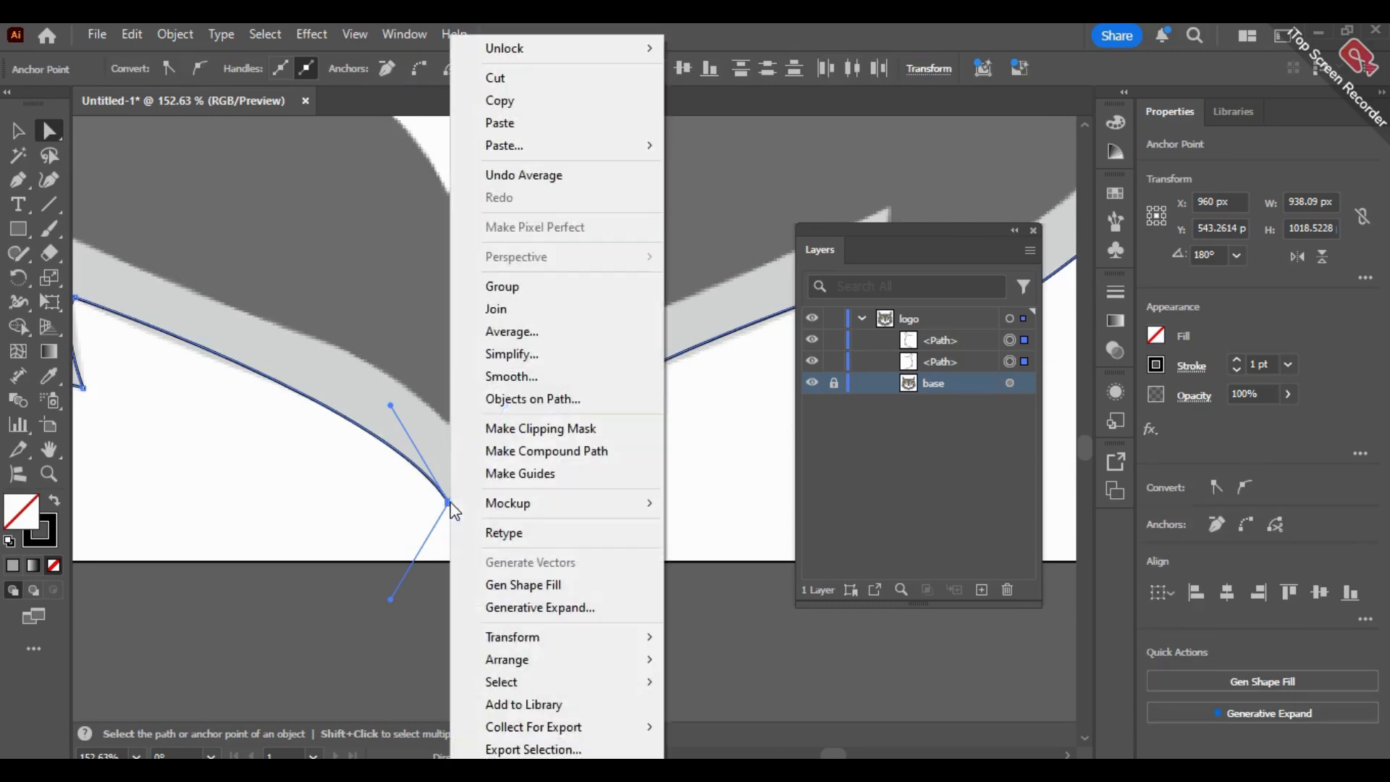
left_click(528, 306)
Step: Select the overlapping end points at the top centre of the head and average their positions
key("space")
left_click_drag(526, 228, 536, 596)
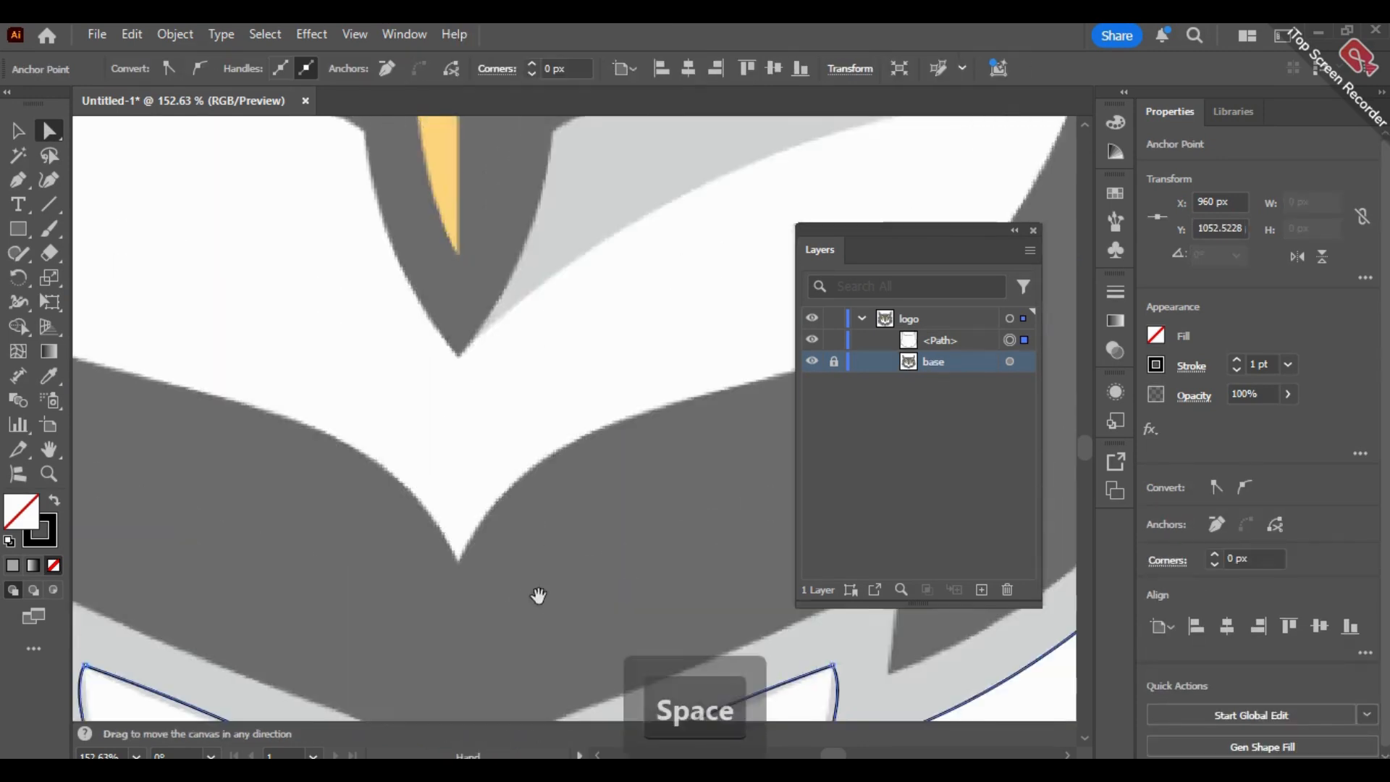
left_click_drag(485, 238, 497, 579)
left_click_drag(496, 267, 505, 561)
left_click_drag(447, 282, 459, 616)
left_click_drag(475, 231, 491, 320)
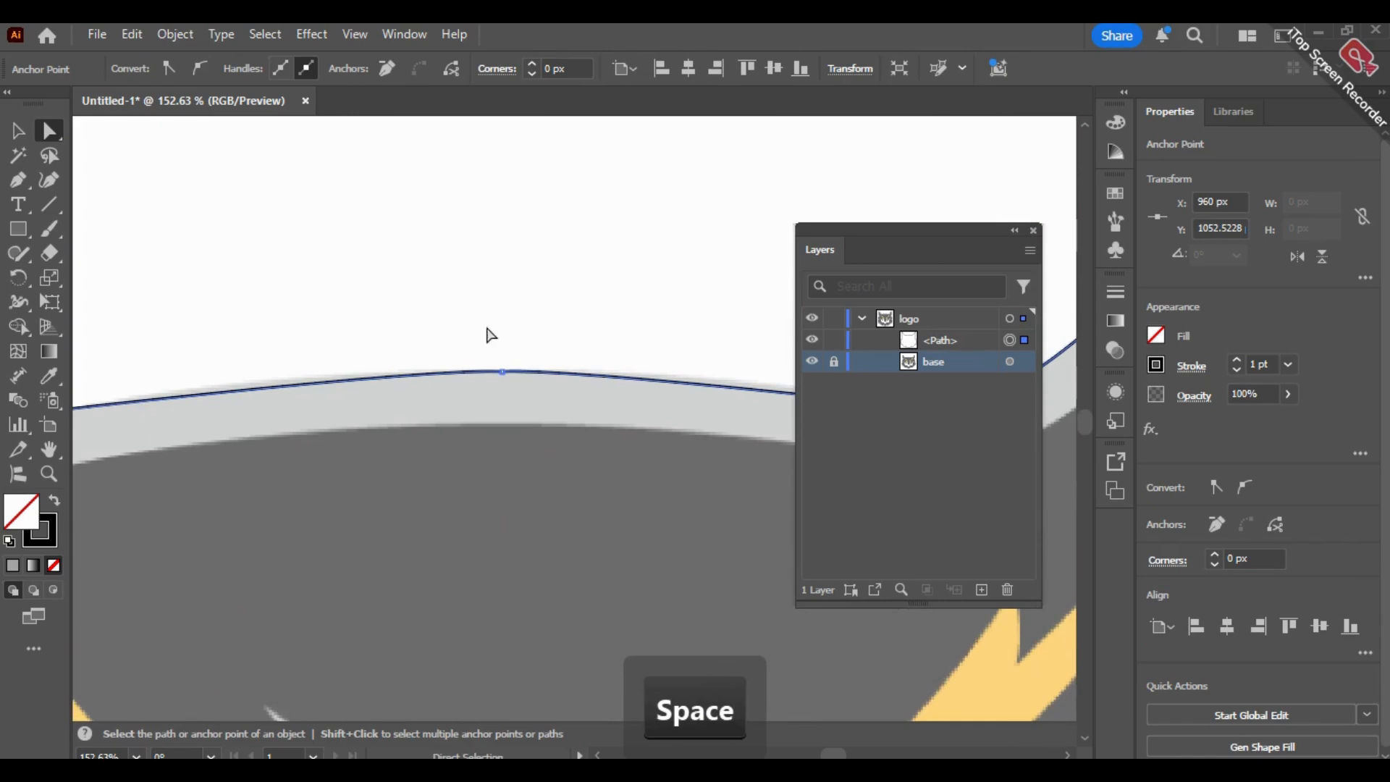
right_click(507, 375)
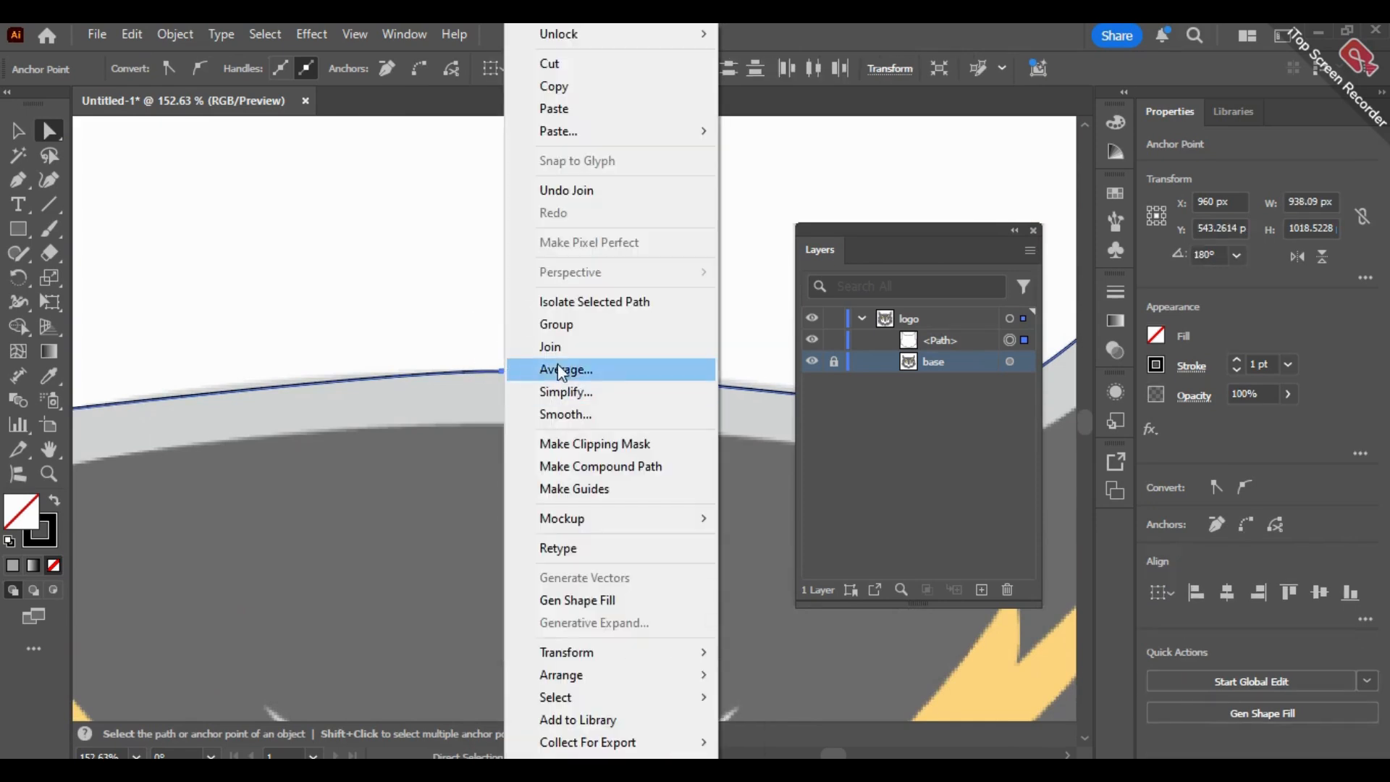
left_click(558, 365)
left_click(615, 462)
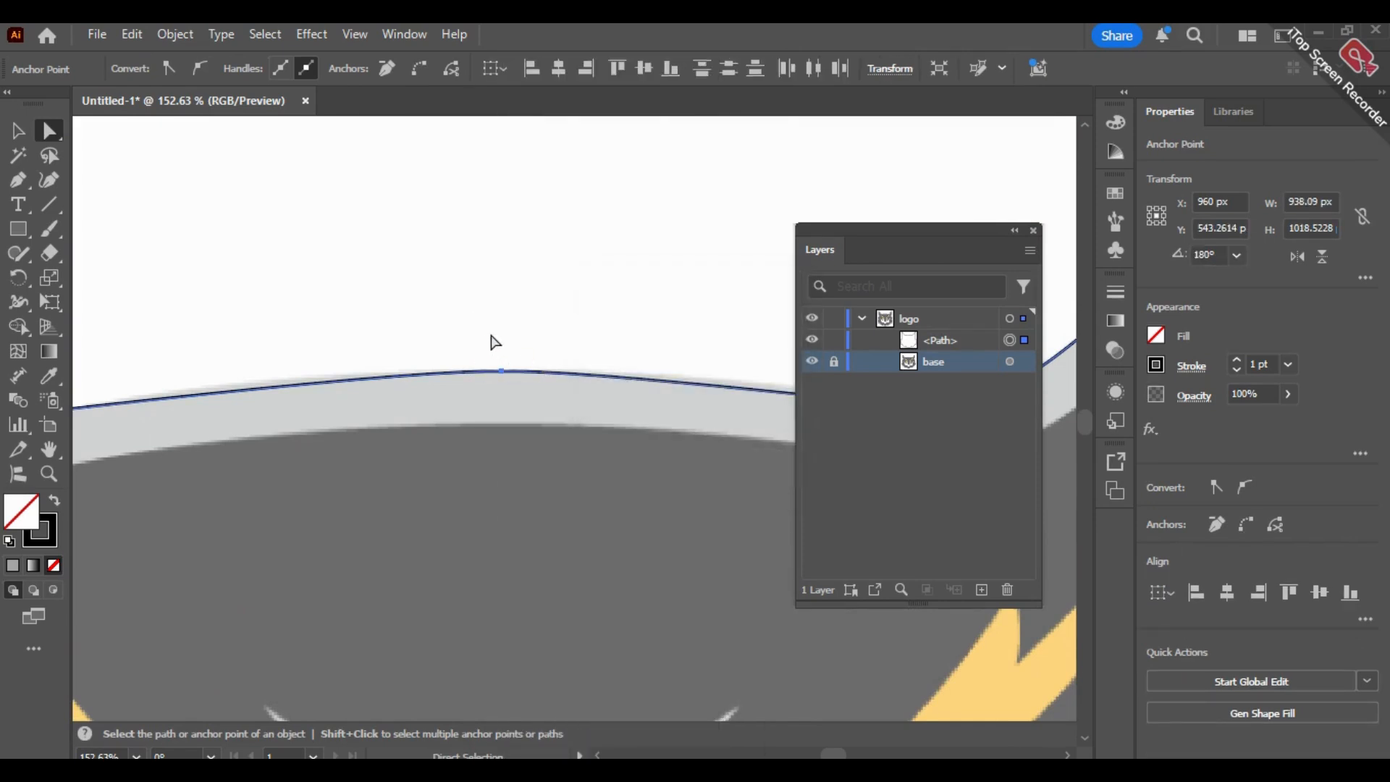
Step: Join the two selected end points at the top centre of the head to close the owl's outline
right_click(509, 377)
left_click(537, 347)
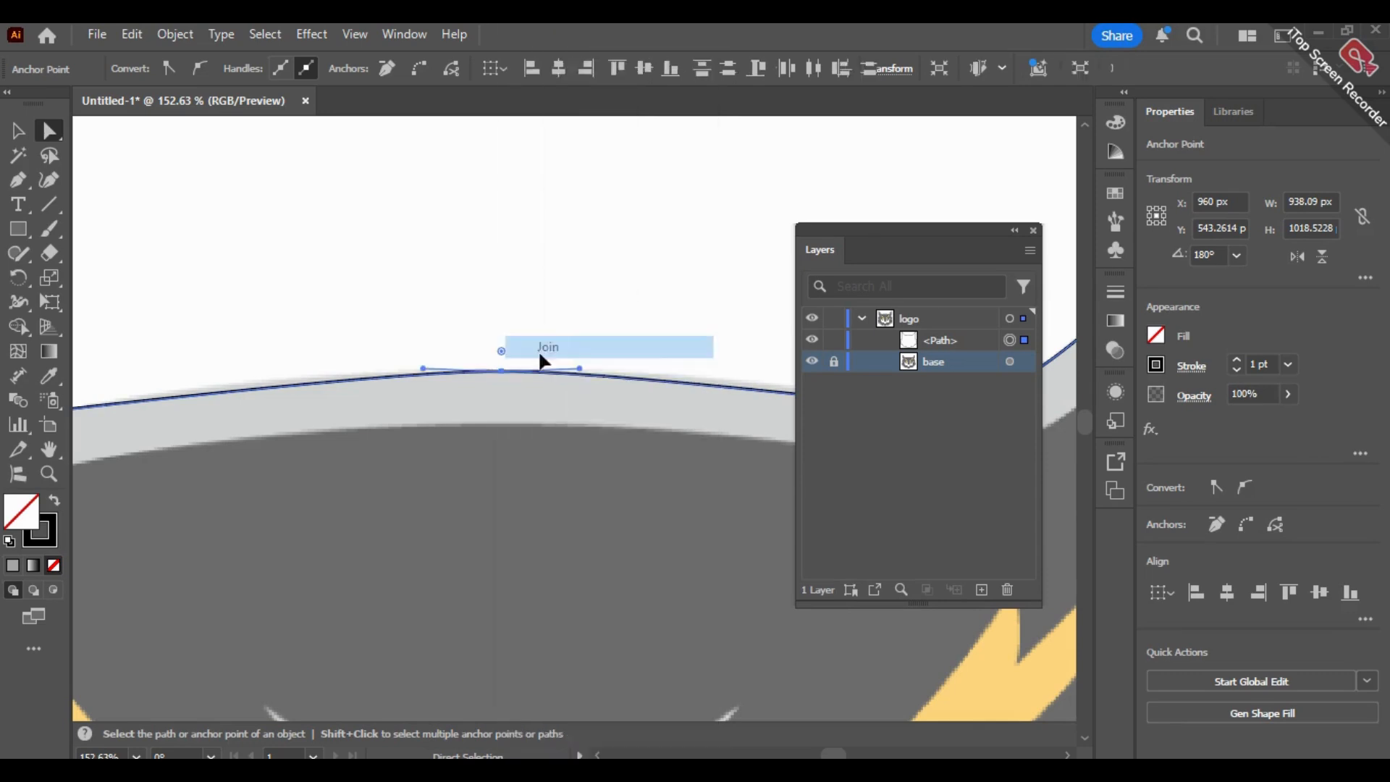
Step: Lengthen the curve handles of the outline's top centre anchor to both sides so the curve follows the head's edge
left_click(49, 474)
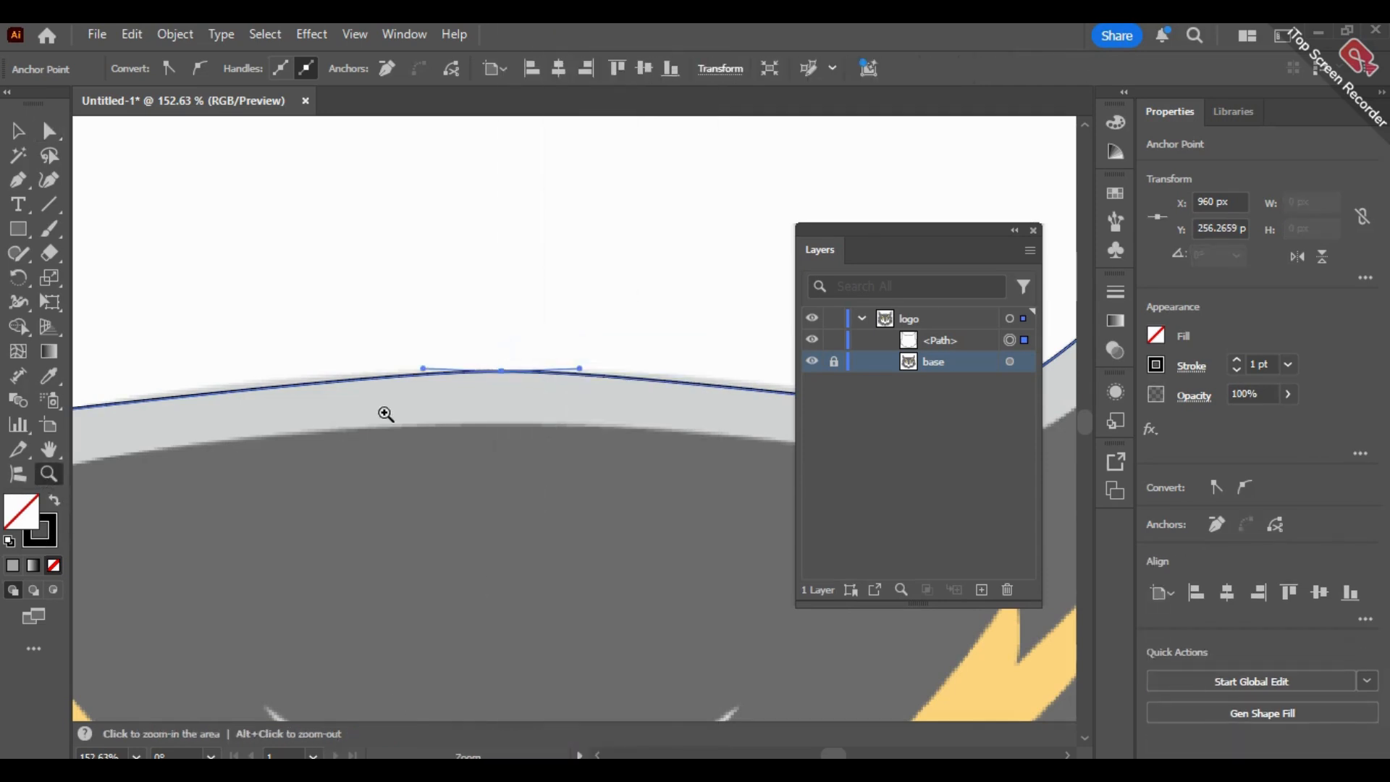
left_click(351, 348, "alt")
left_click(533, 493, "alt")
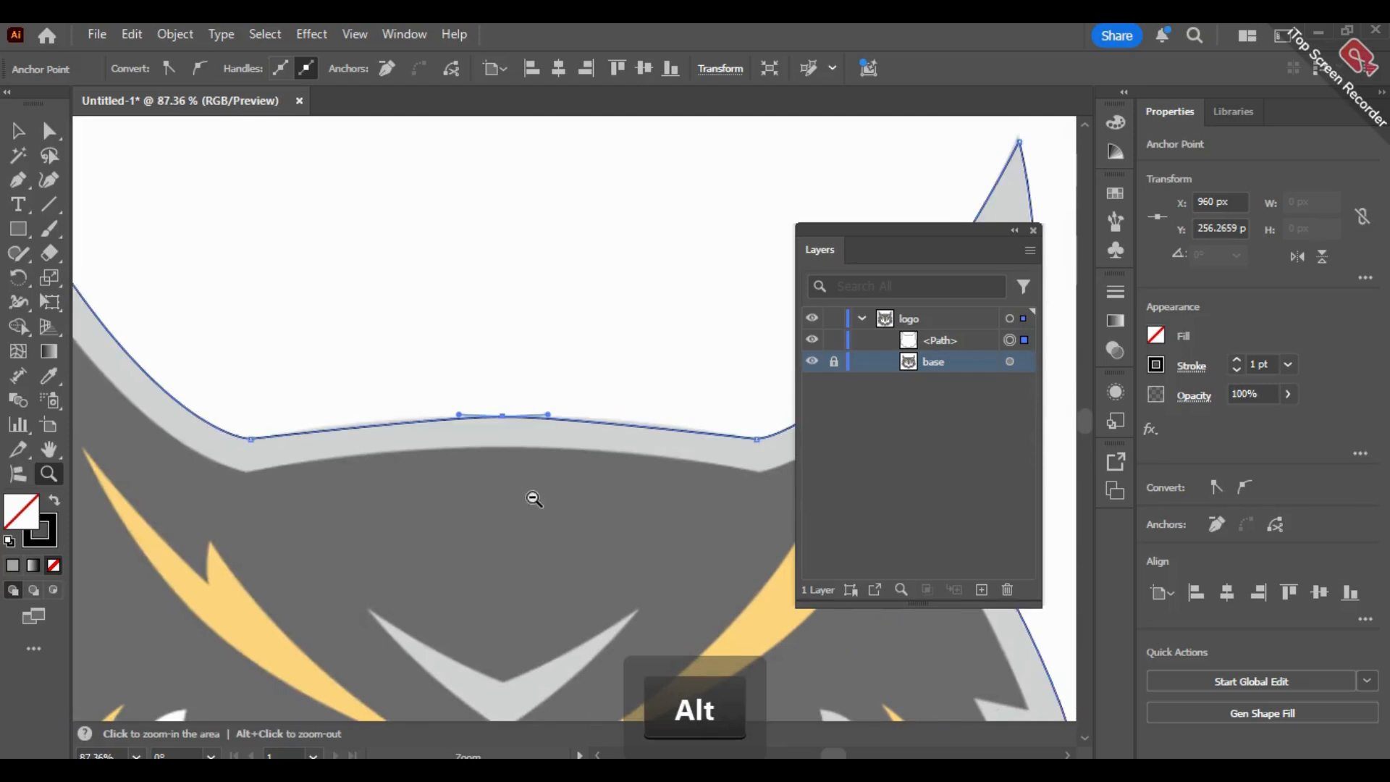
left_click(540, 471, "alt")
left_click_drag(540, 472, 480, 310)
left_click(561, 443, "alt")
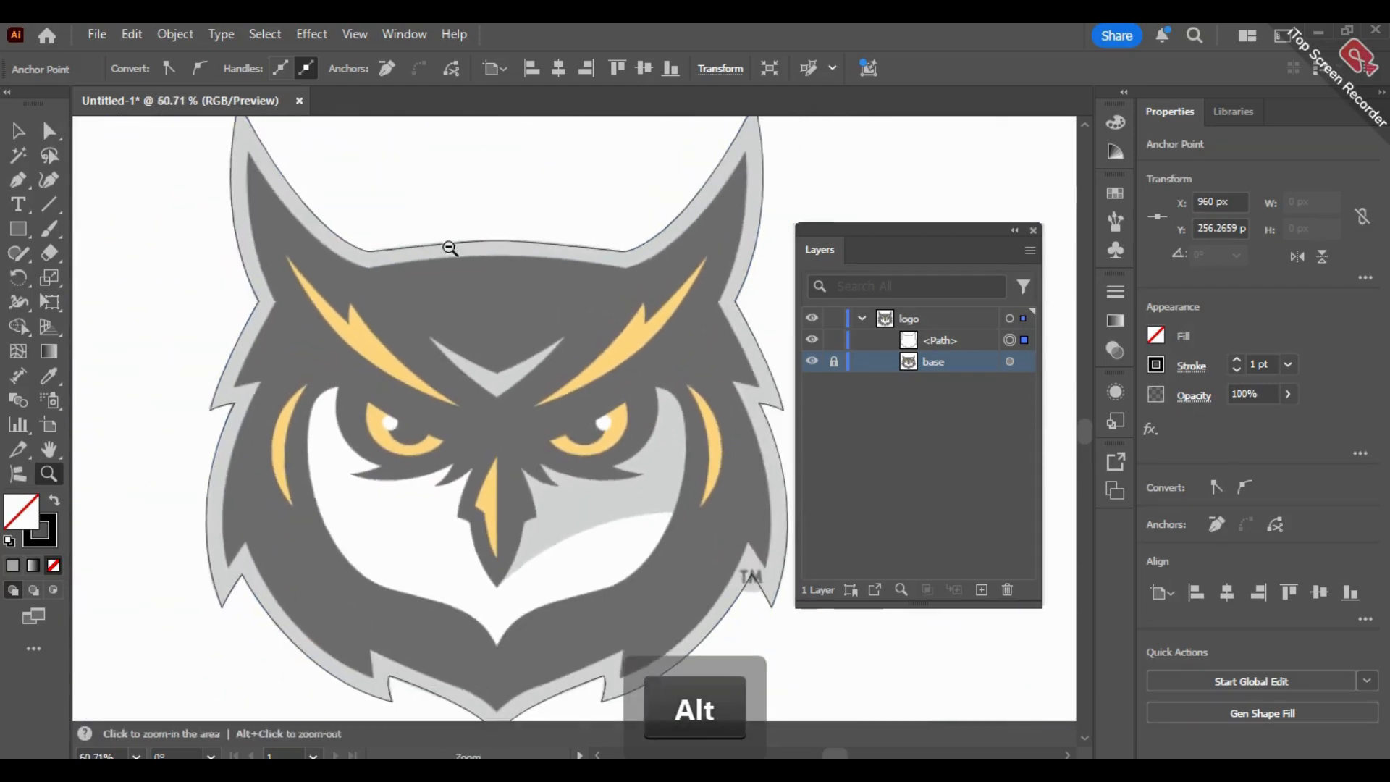
left_click(73, 184, "alt")
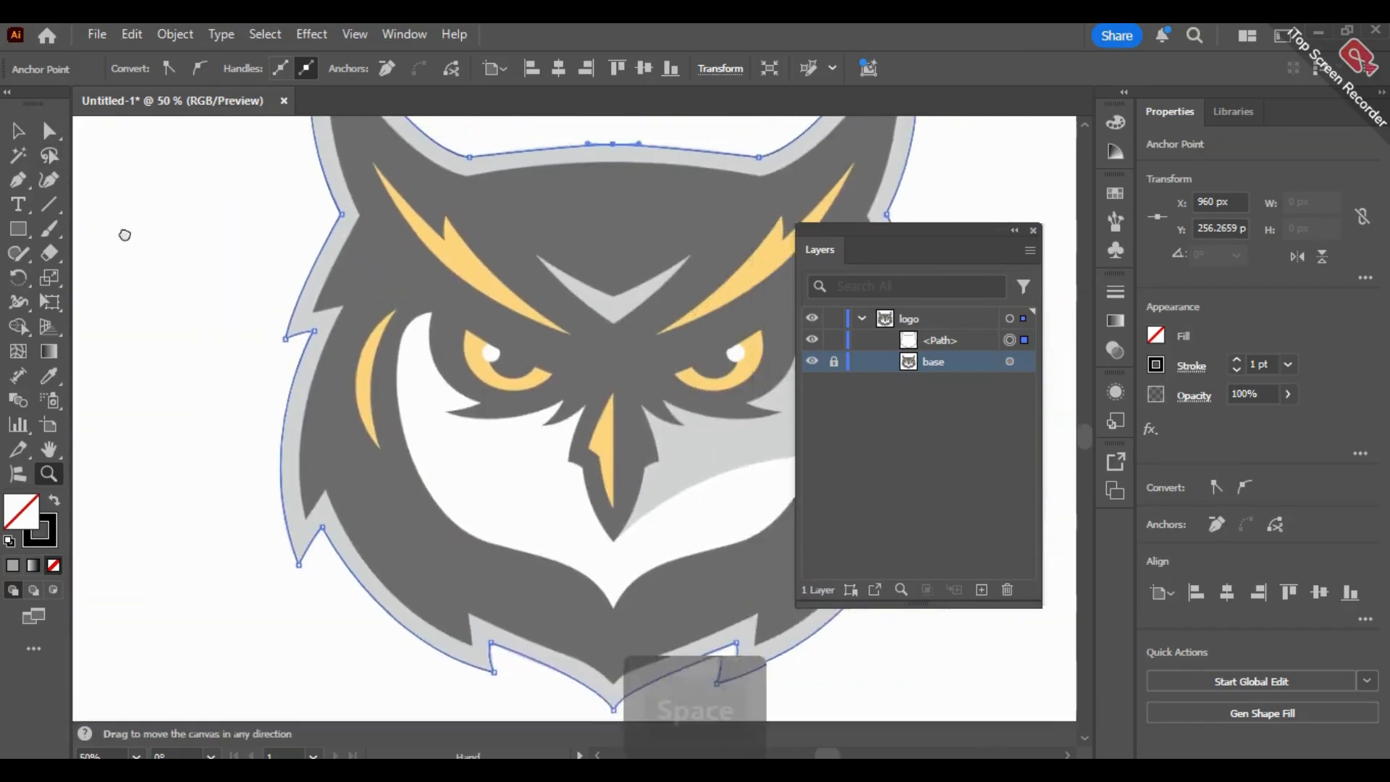
left_click_drag(125, 235, 1, 356)
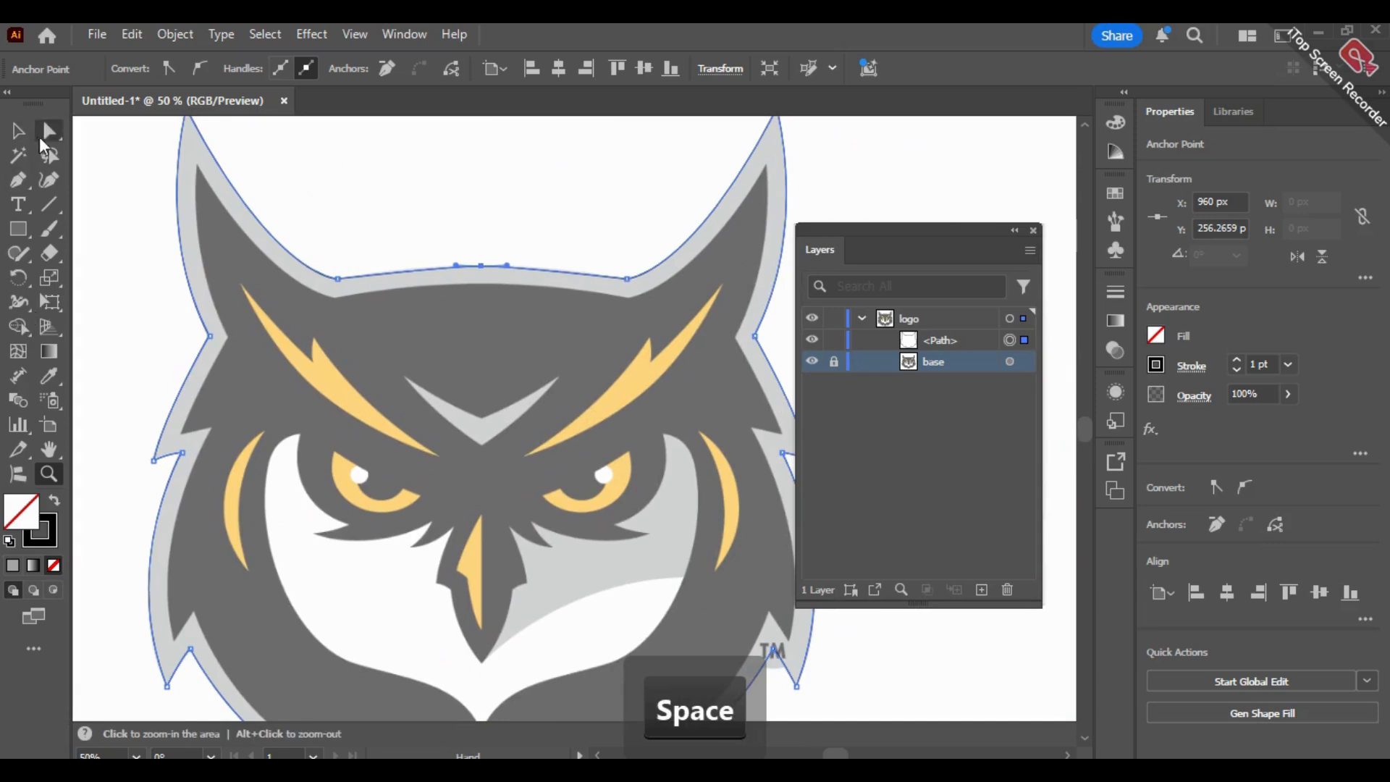
left_click(50, 131)
left_click(434, 212)
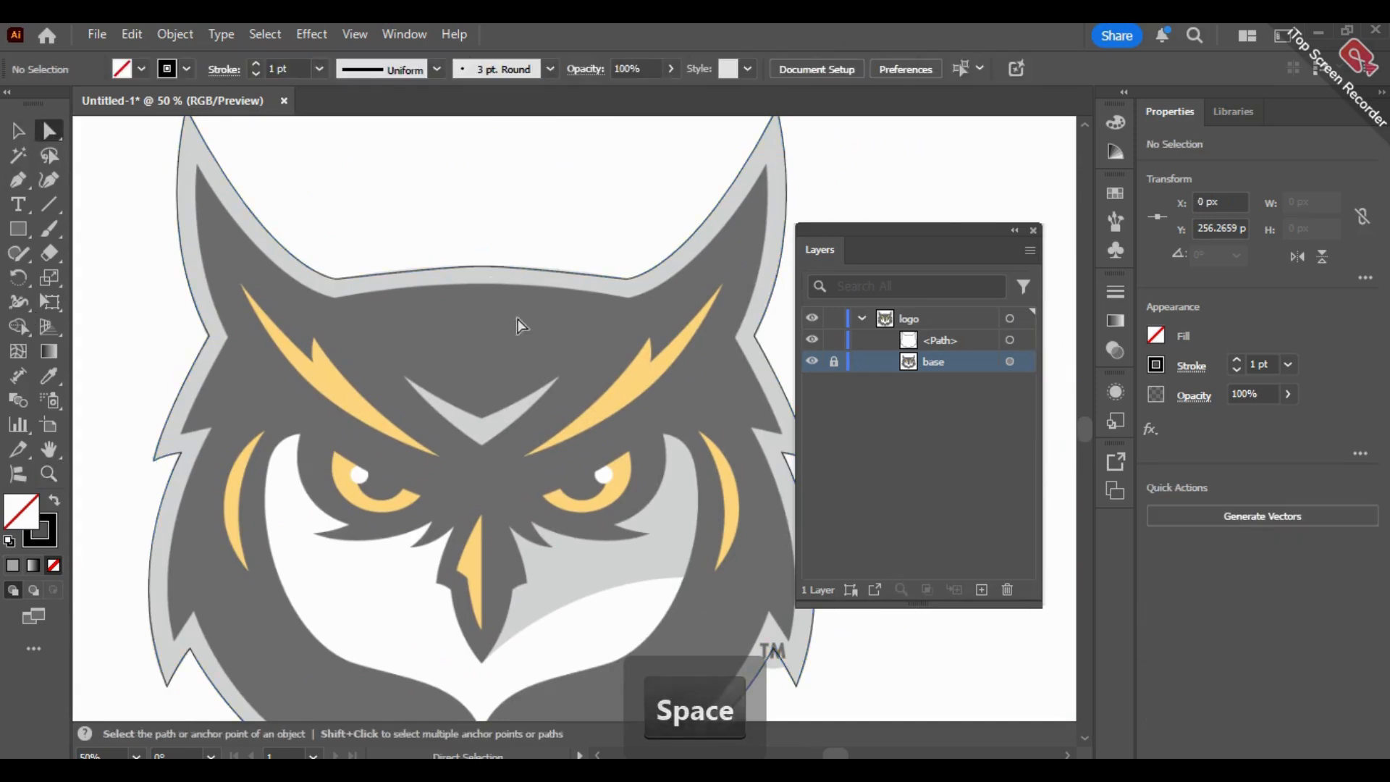
left_click(482, 267)
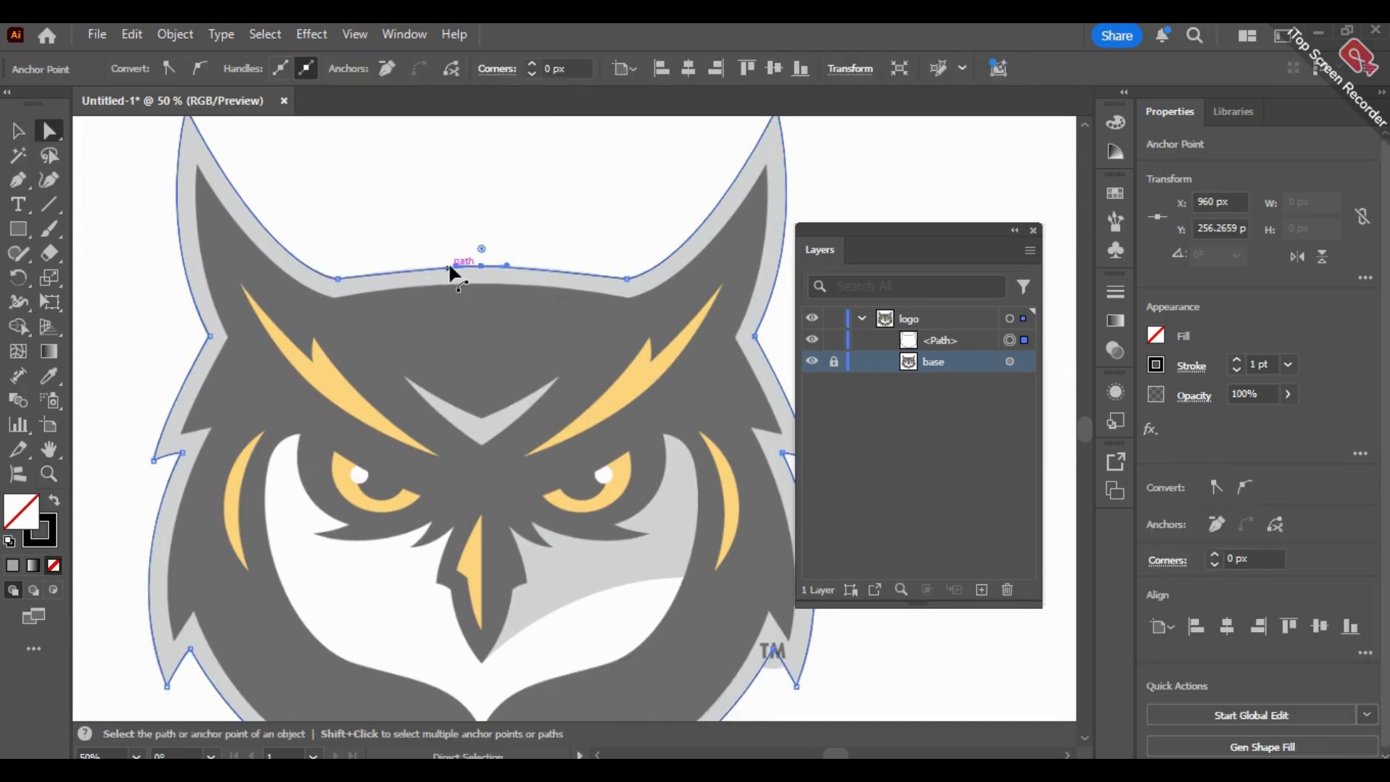
left_click_drag(454, 265, 519, 264)
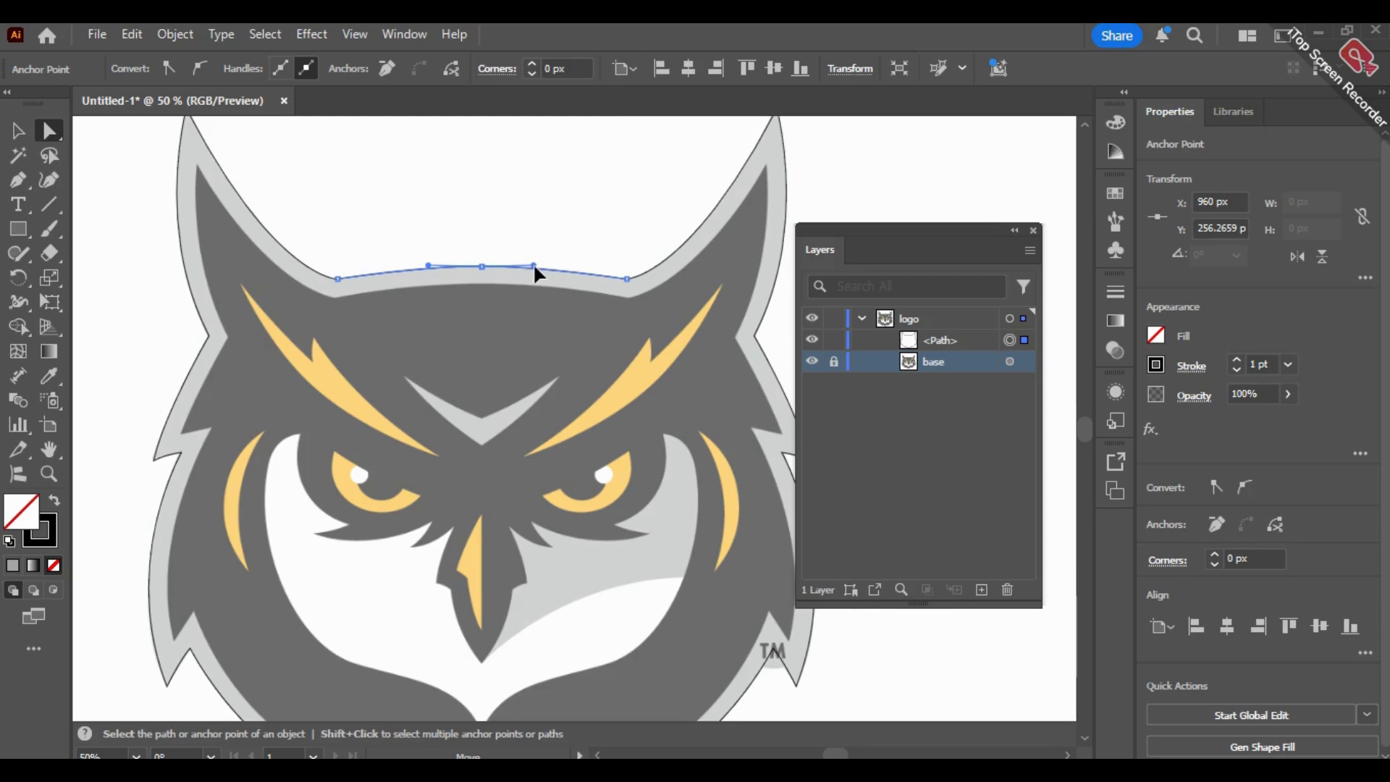
left_click(563, 233)
Step: Examine the joined outline around the chin and over the whole owl for a match with the reference
key("space")
left_click_drag(635, 567, 592, 347)
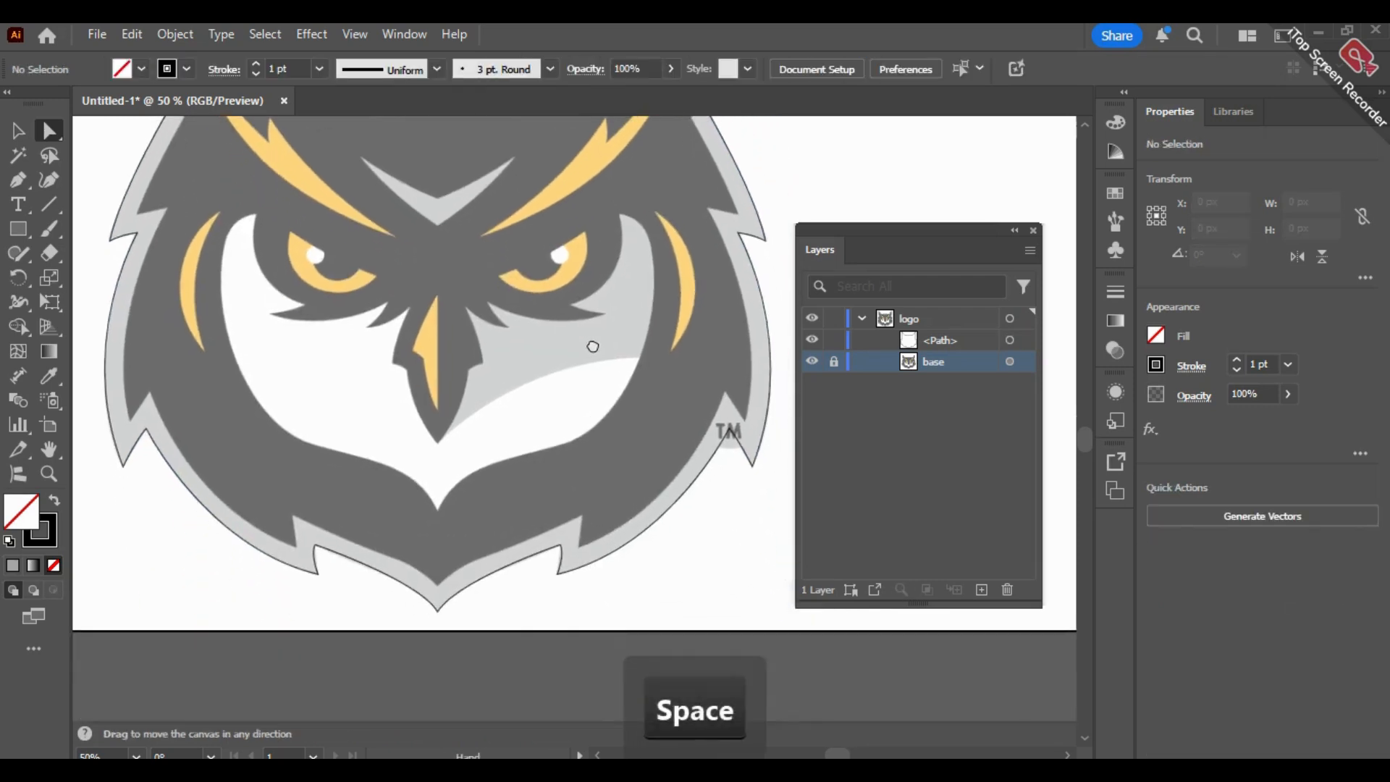
scroll(425, 577, "up", 3)
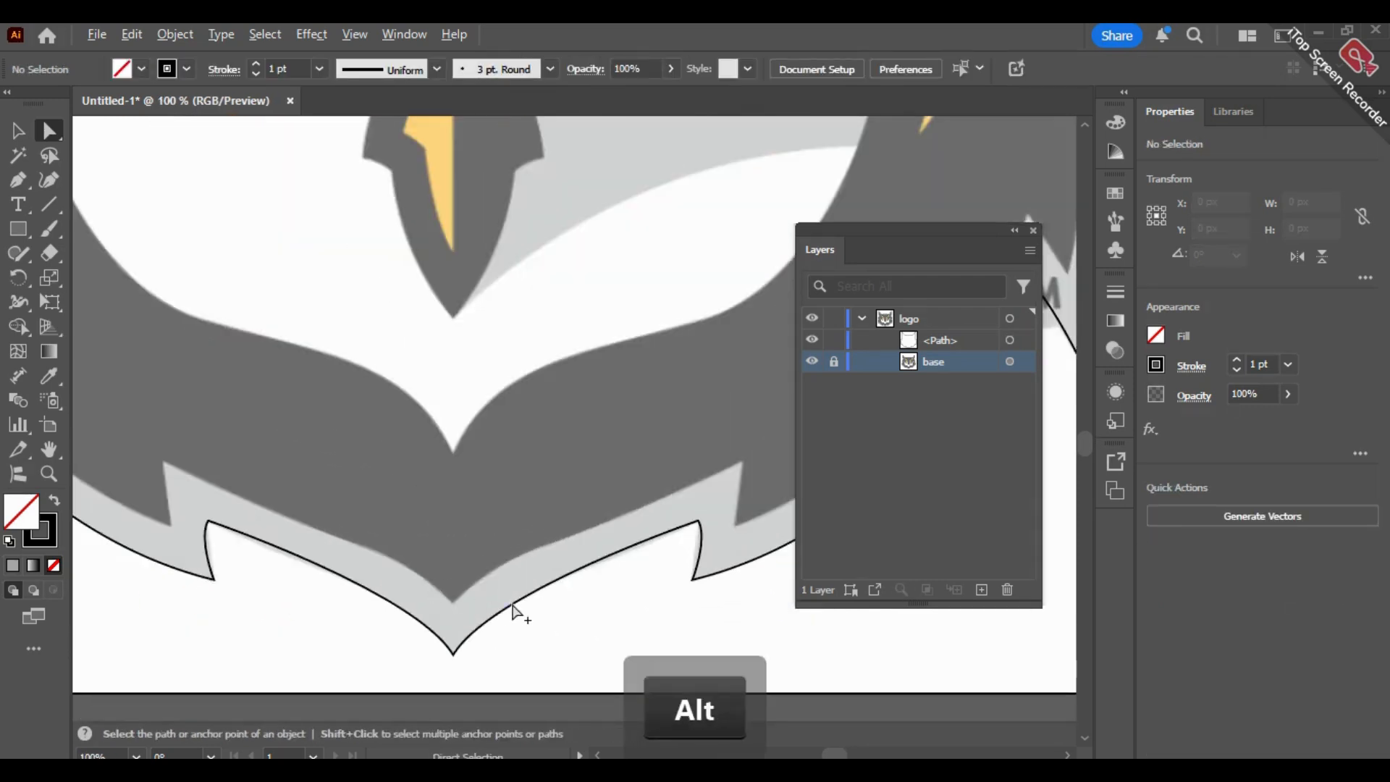
scroll(413, 594, "down", 1)
left_click(48, 474)
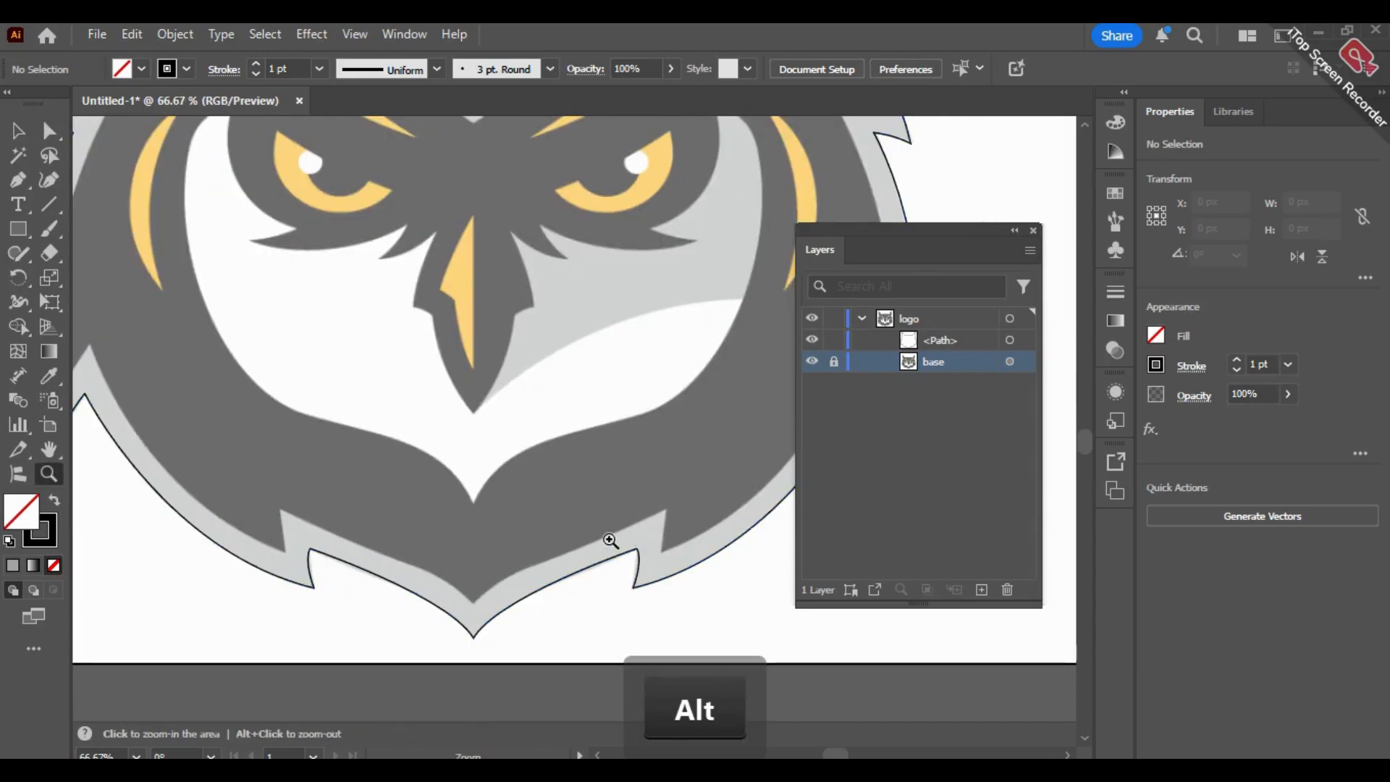
scroll(513, 563, "down", 3)
key("space")
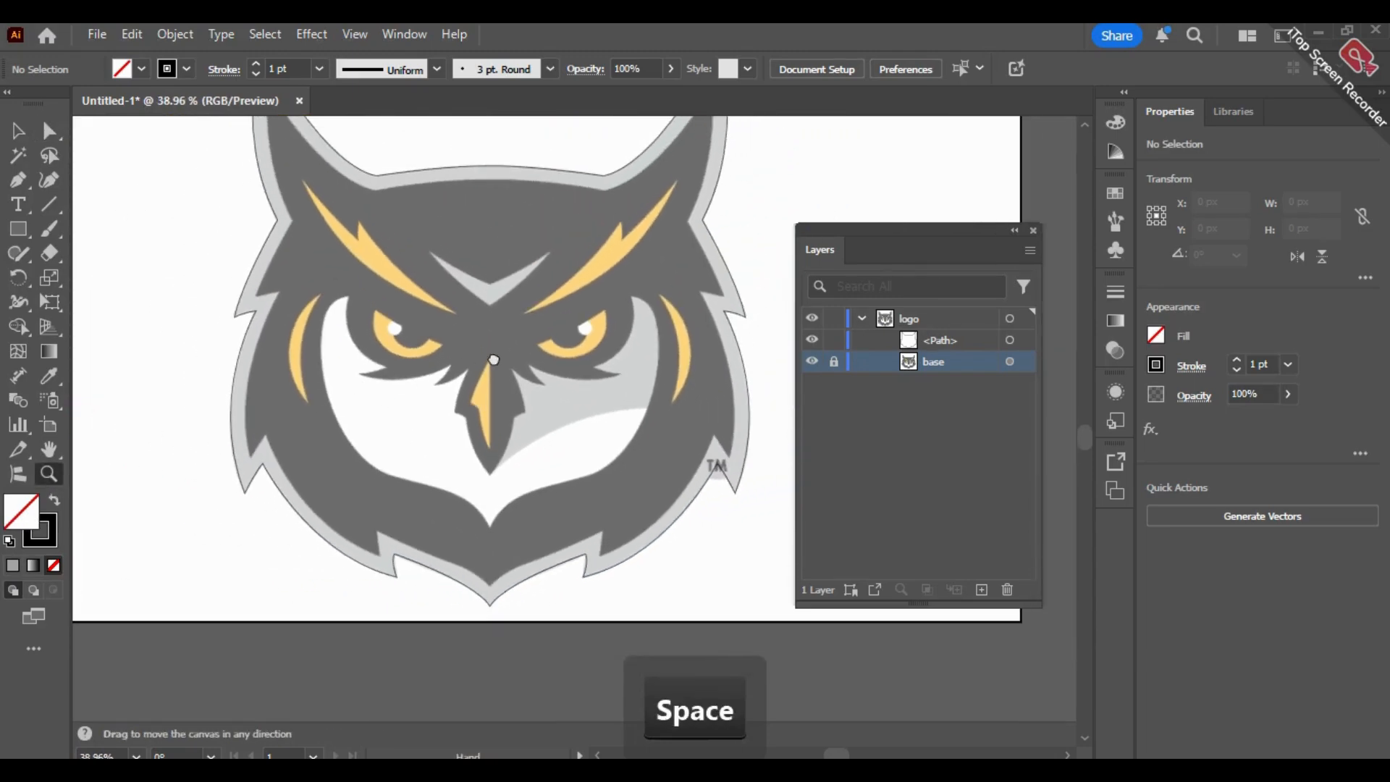
left_click_drag(467, 377, 449, 428)
Step: Fill the closed owl outline with light grey #c1c1c1 and remove its stroke
left_click(18, 131)
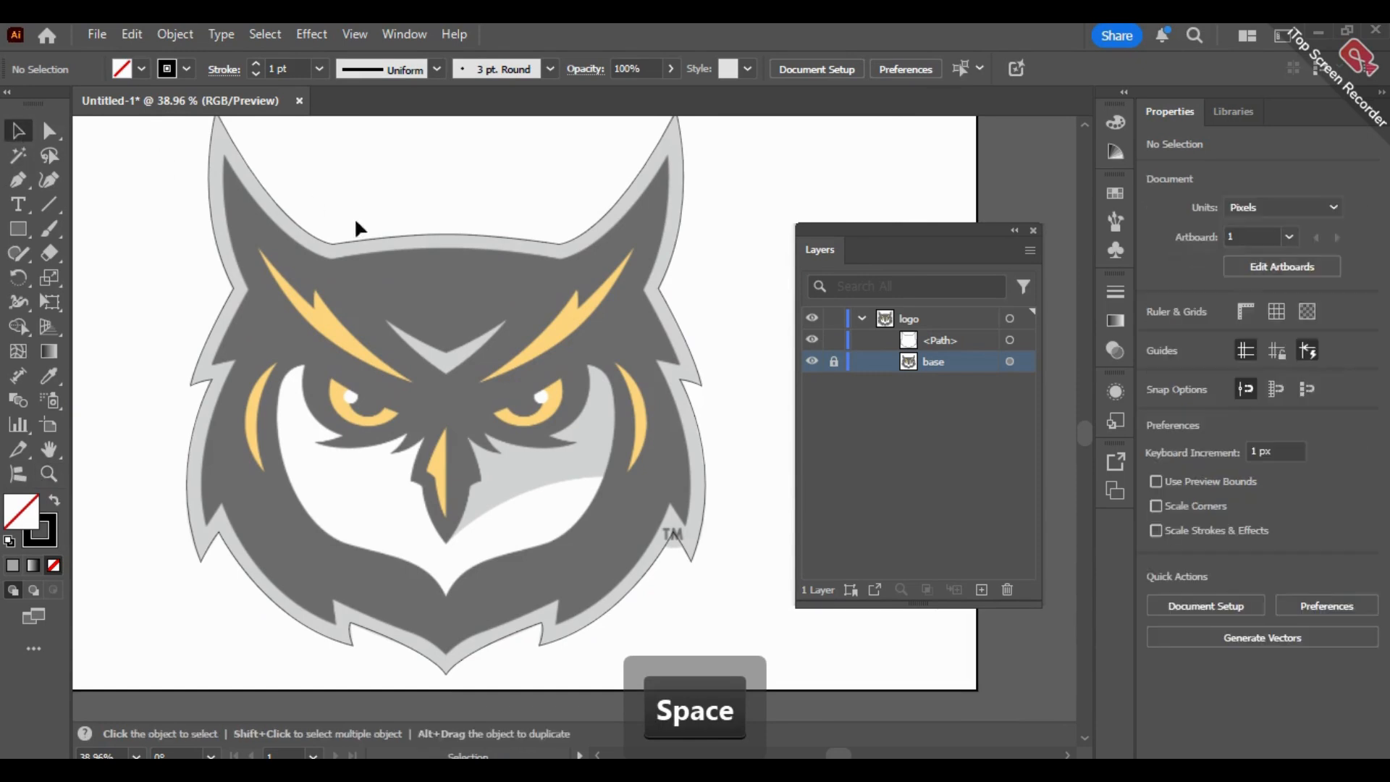
left_click(358, 235)
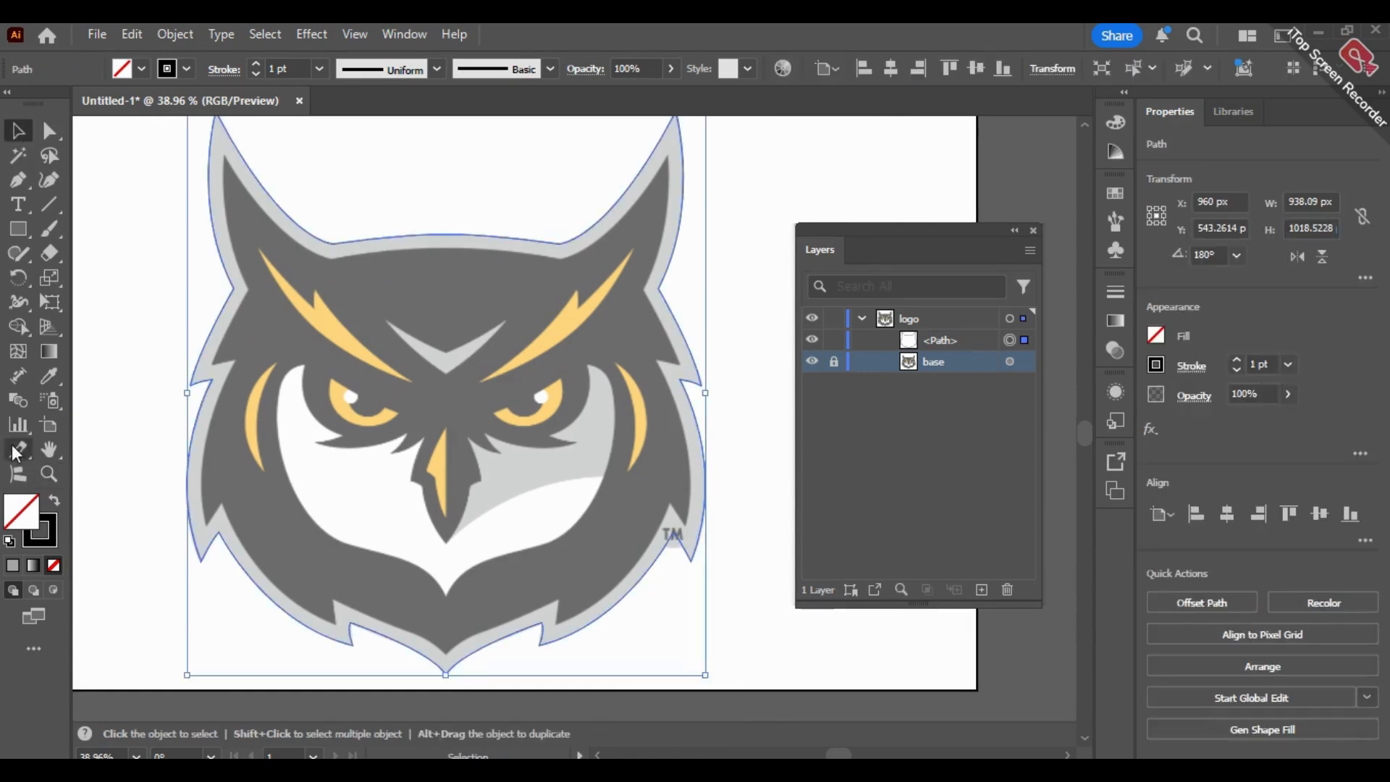
double_click(25, 513)
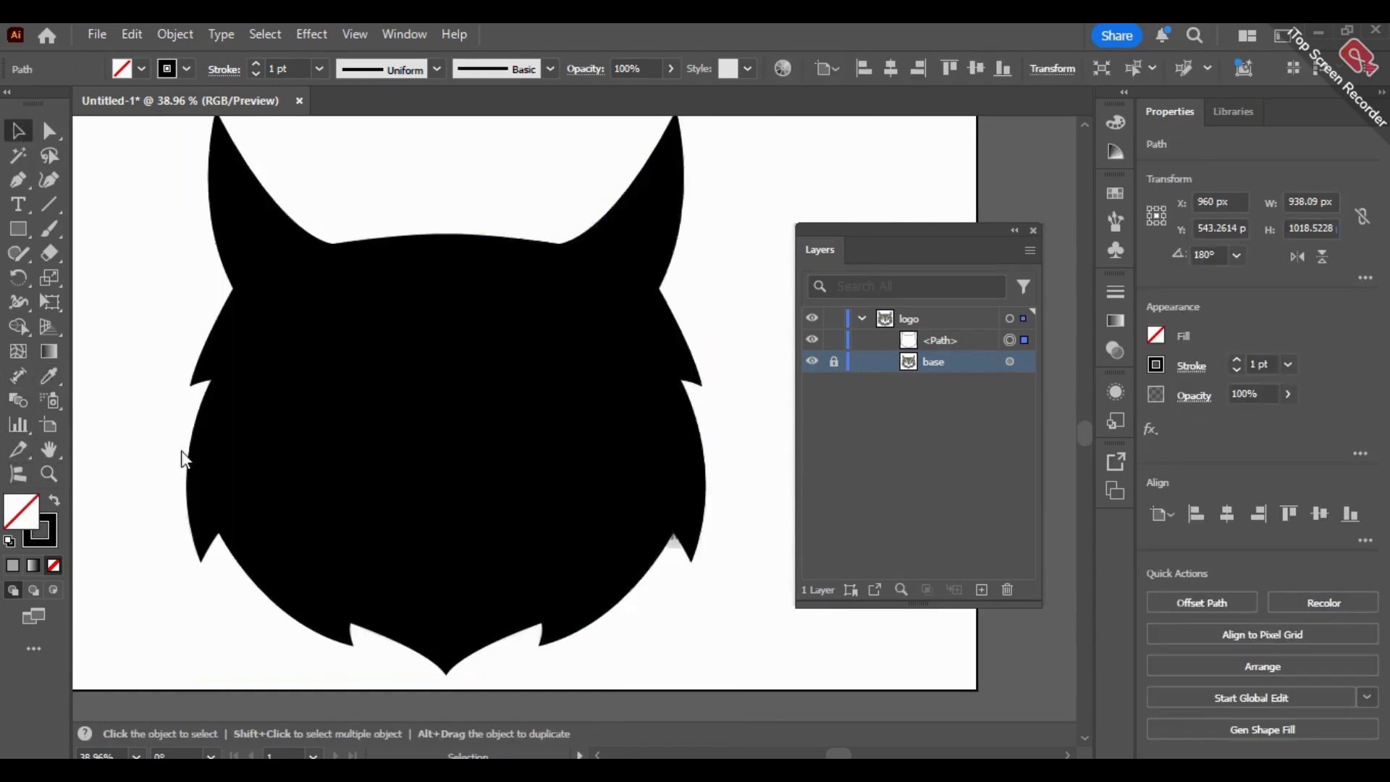
left_click_drag(611, 422, 391, 335)
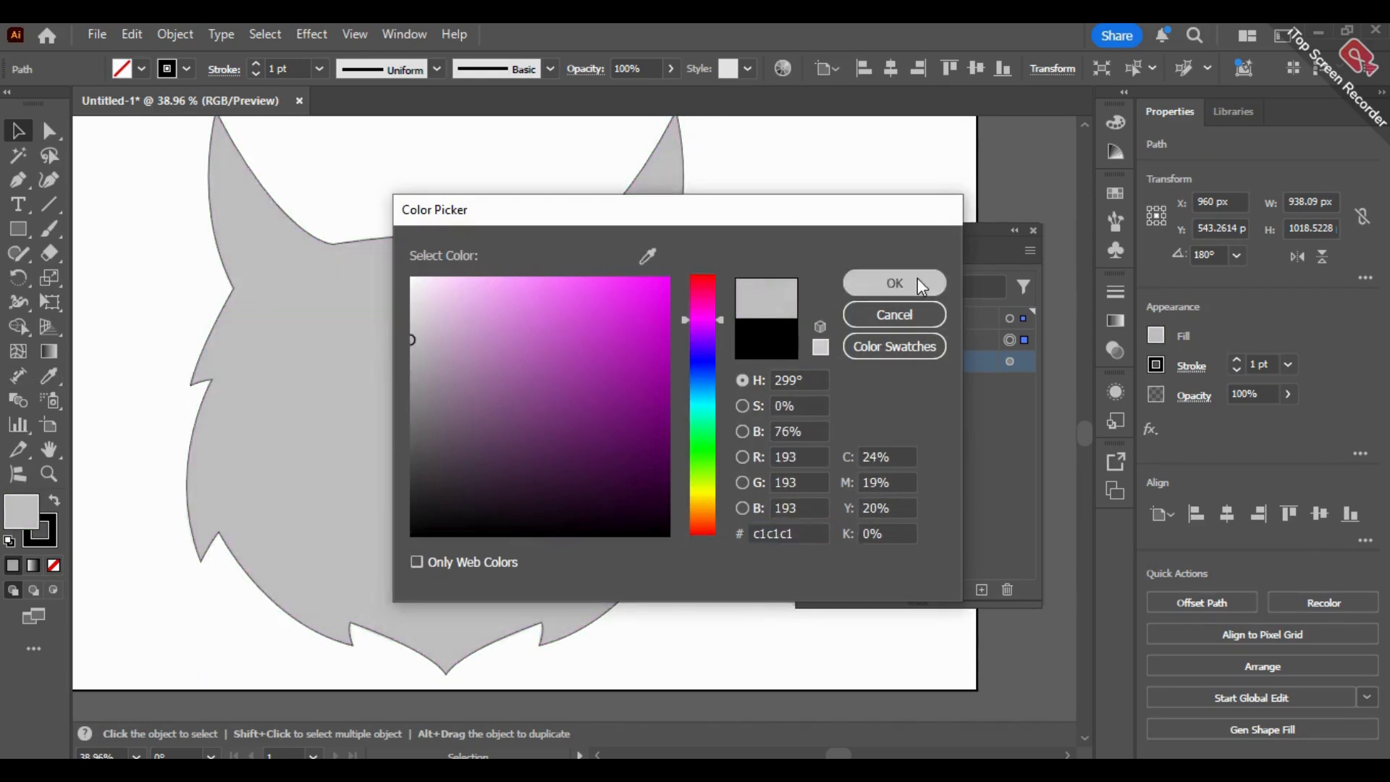
left_click(918, 280)
left_click(59, 545)
left_click(54, 565)
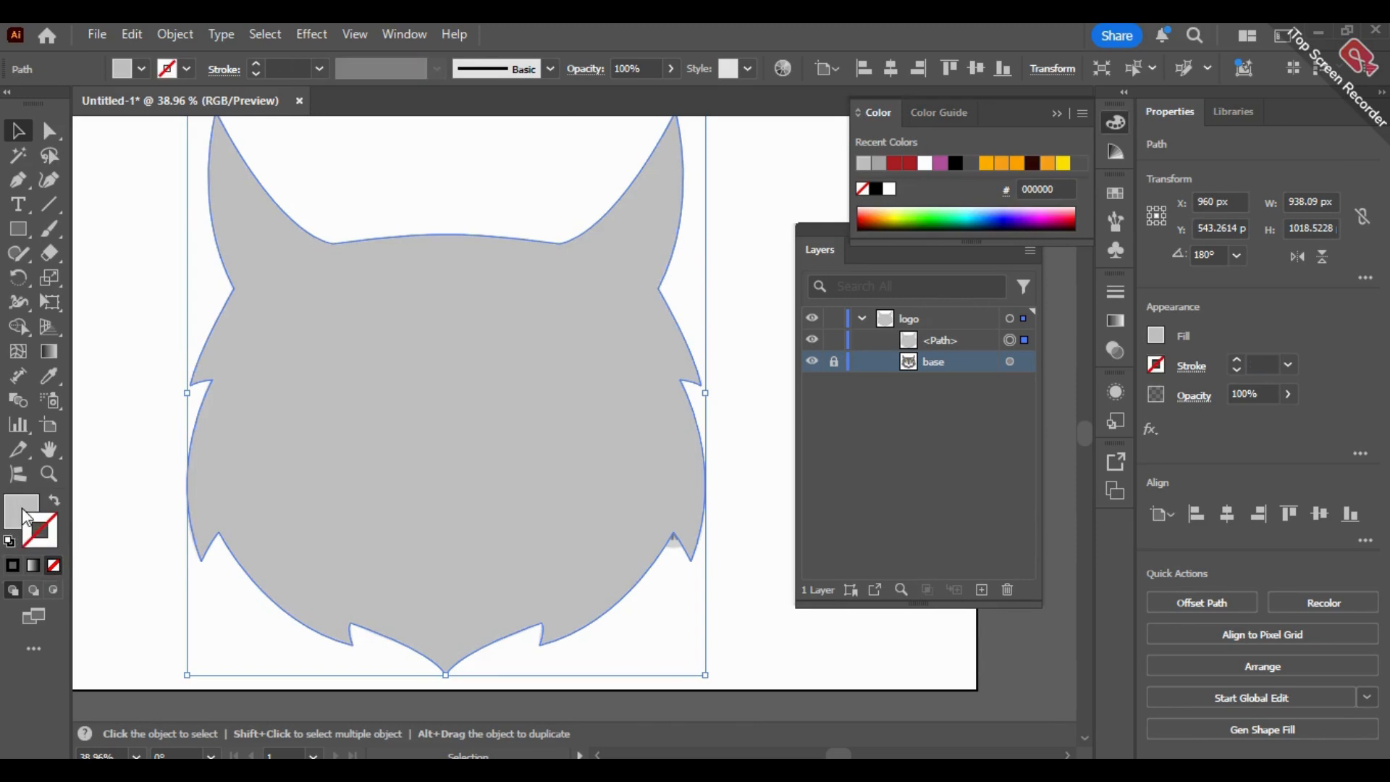
left_click(24, 515)
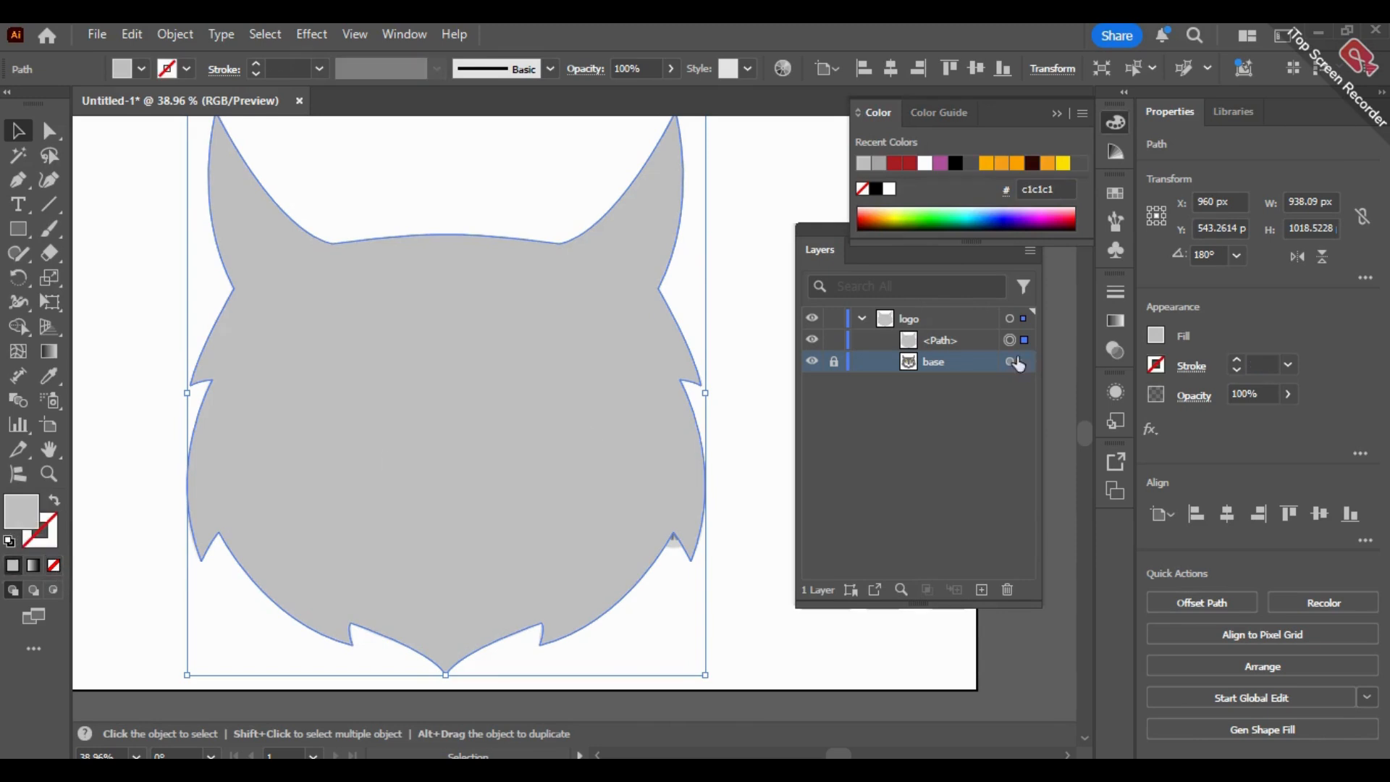
Step: Rename the grey owl path as outline
left_click(948, 346)
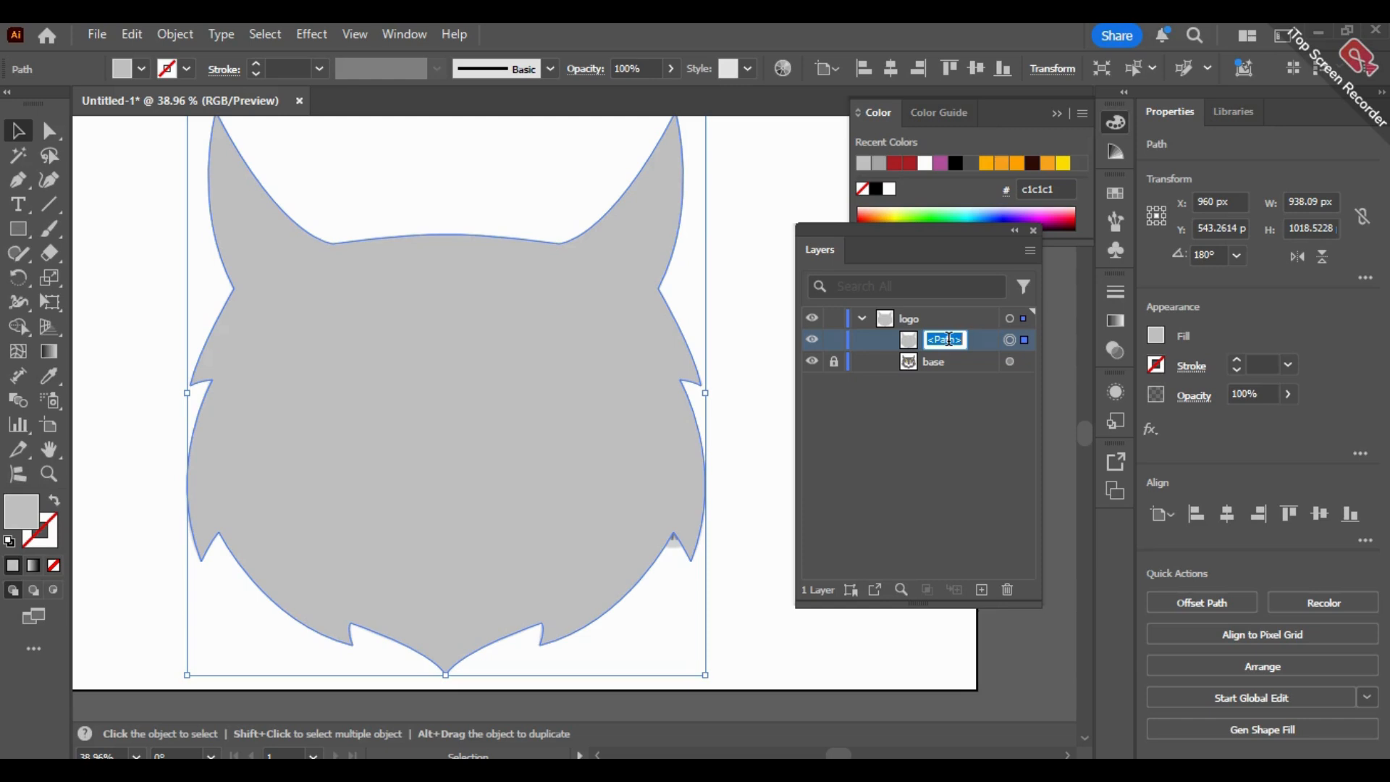
type("outline")
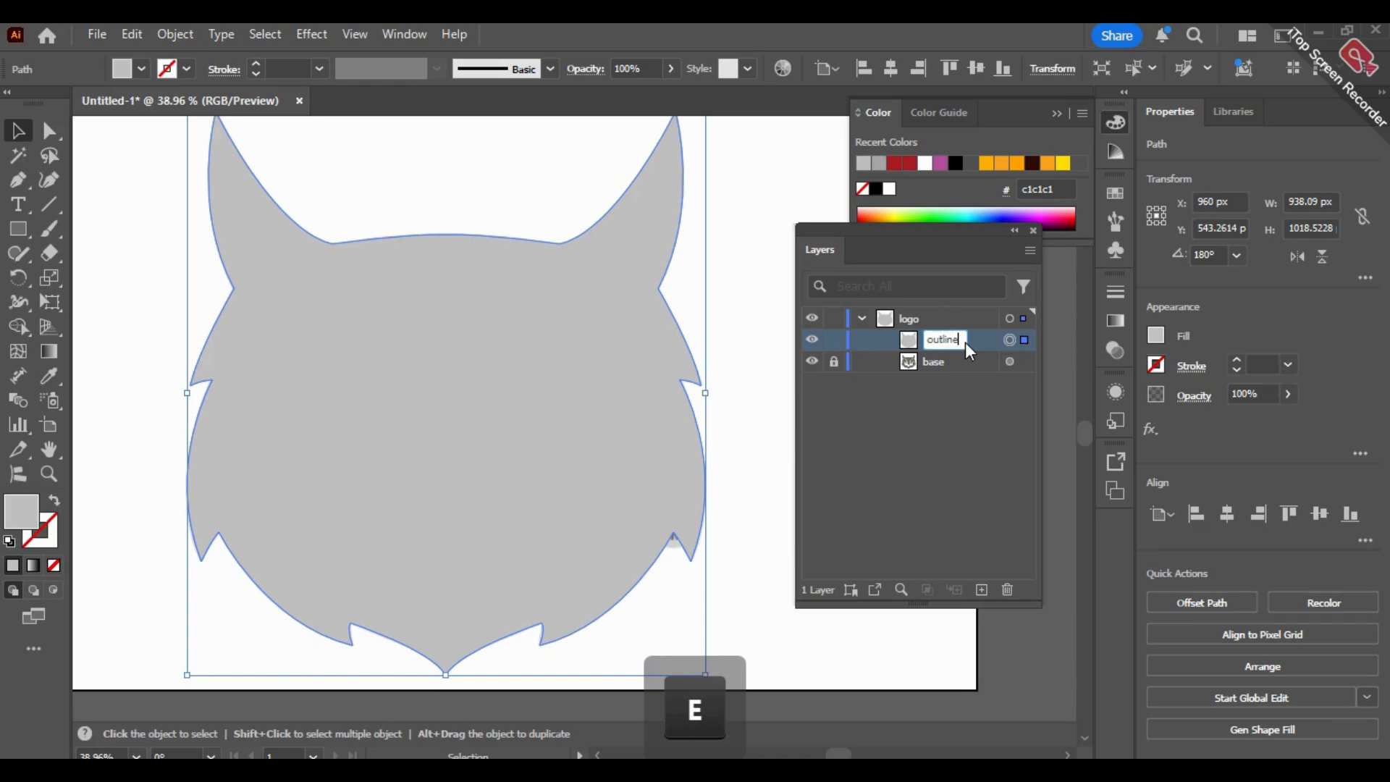
scroll(963, 362, "down", 1)
left_click(946, 470)
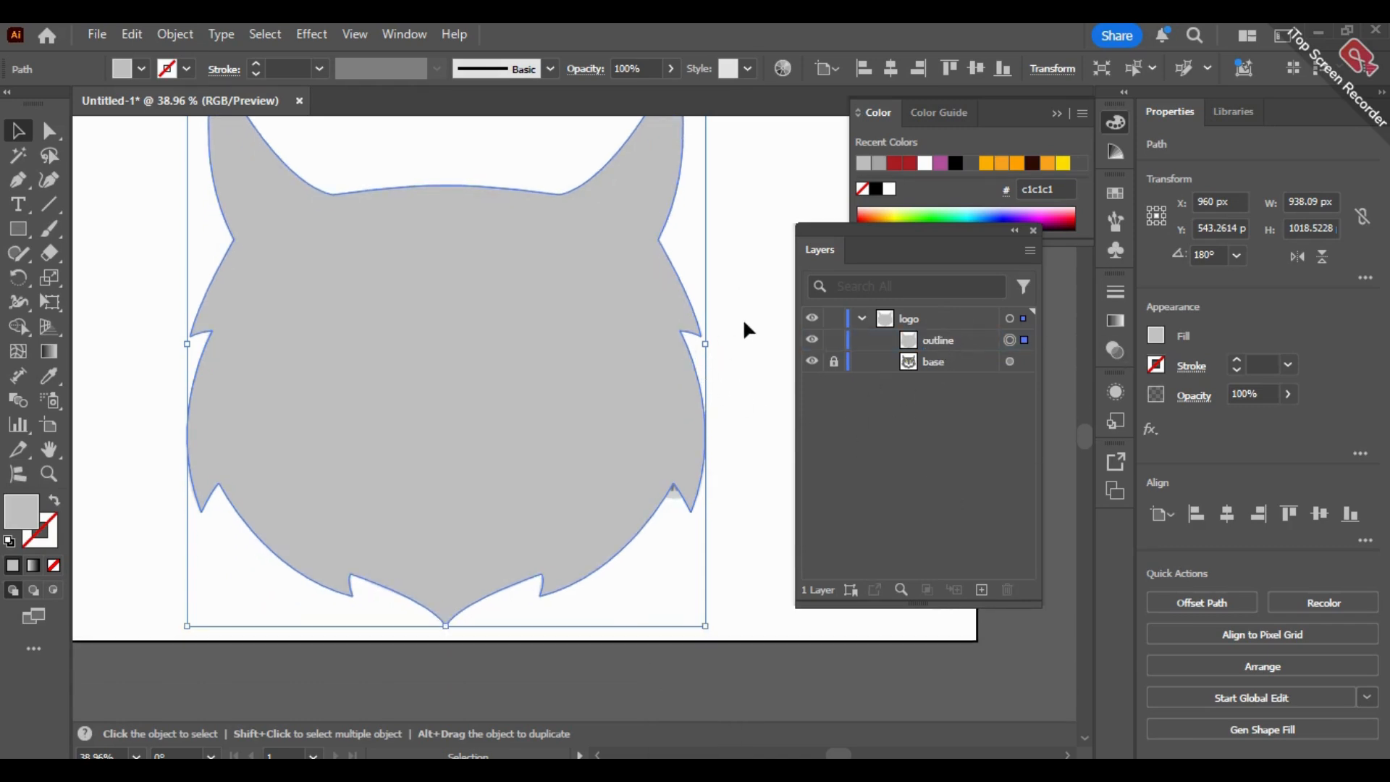
Step: Hide the outline path to check the reference's inner dark shape, and show and reselect the path
key("space")
left_click_drag(751, 276, 743, 367)
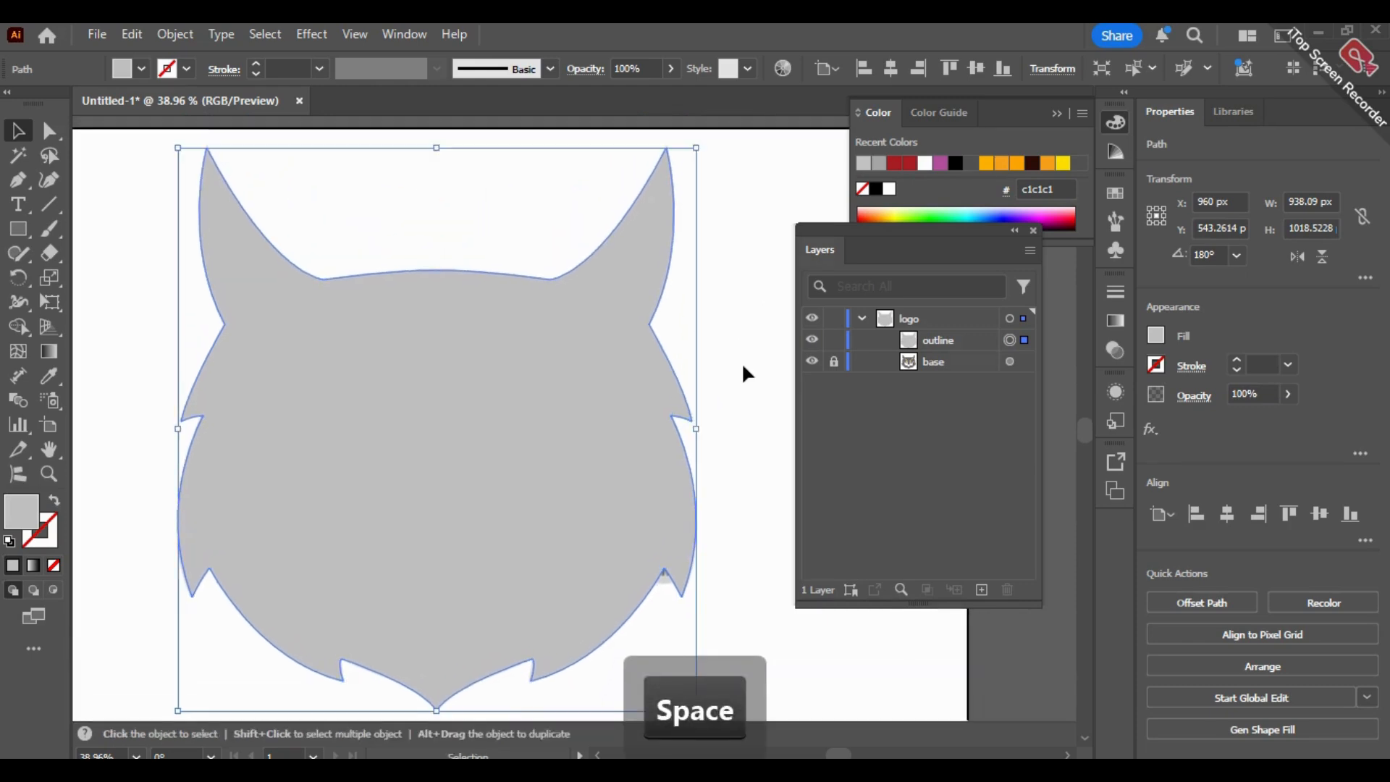
left_click(791, 383)
left_click(812, 339)
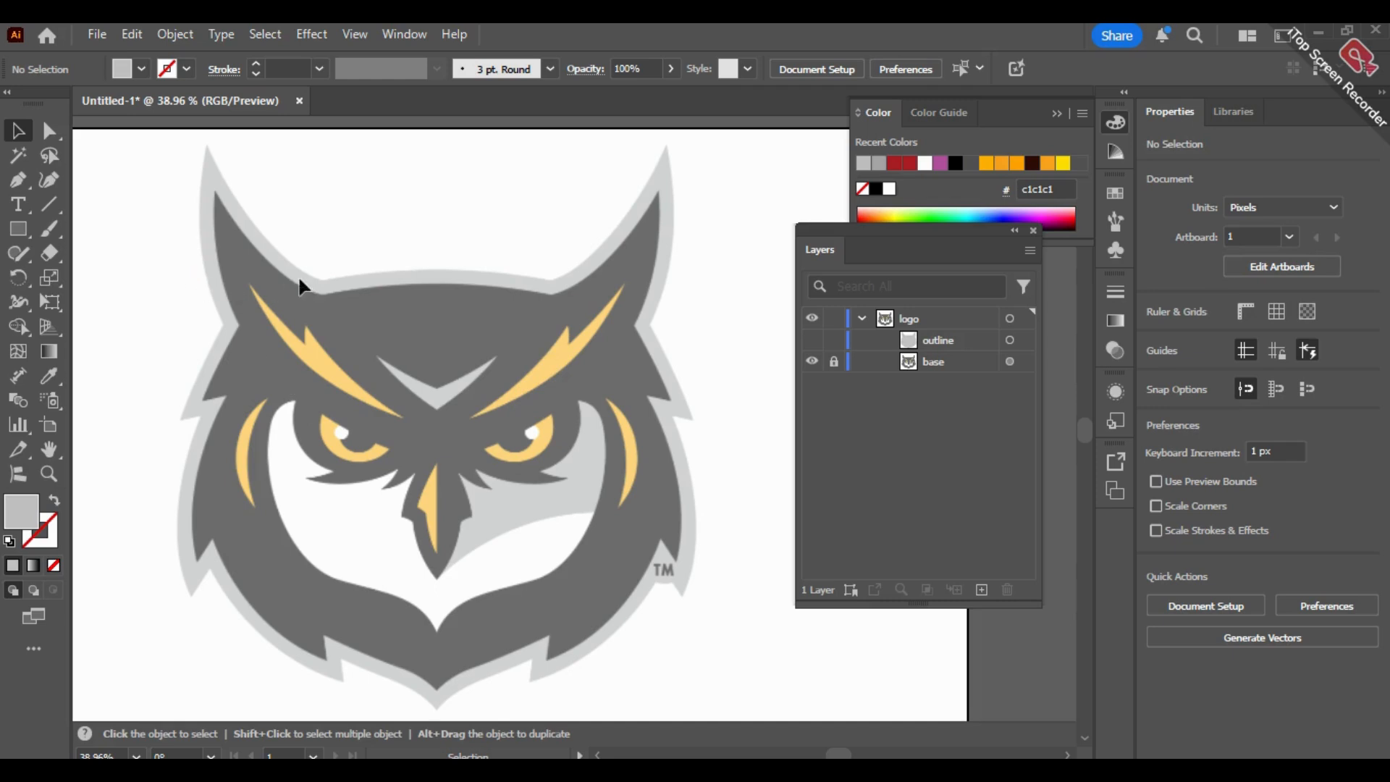
left_click(812, 338)
left_click(663, 232)
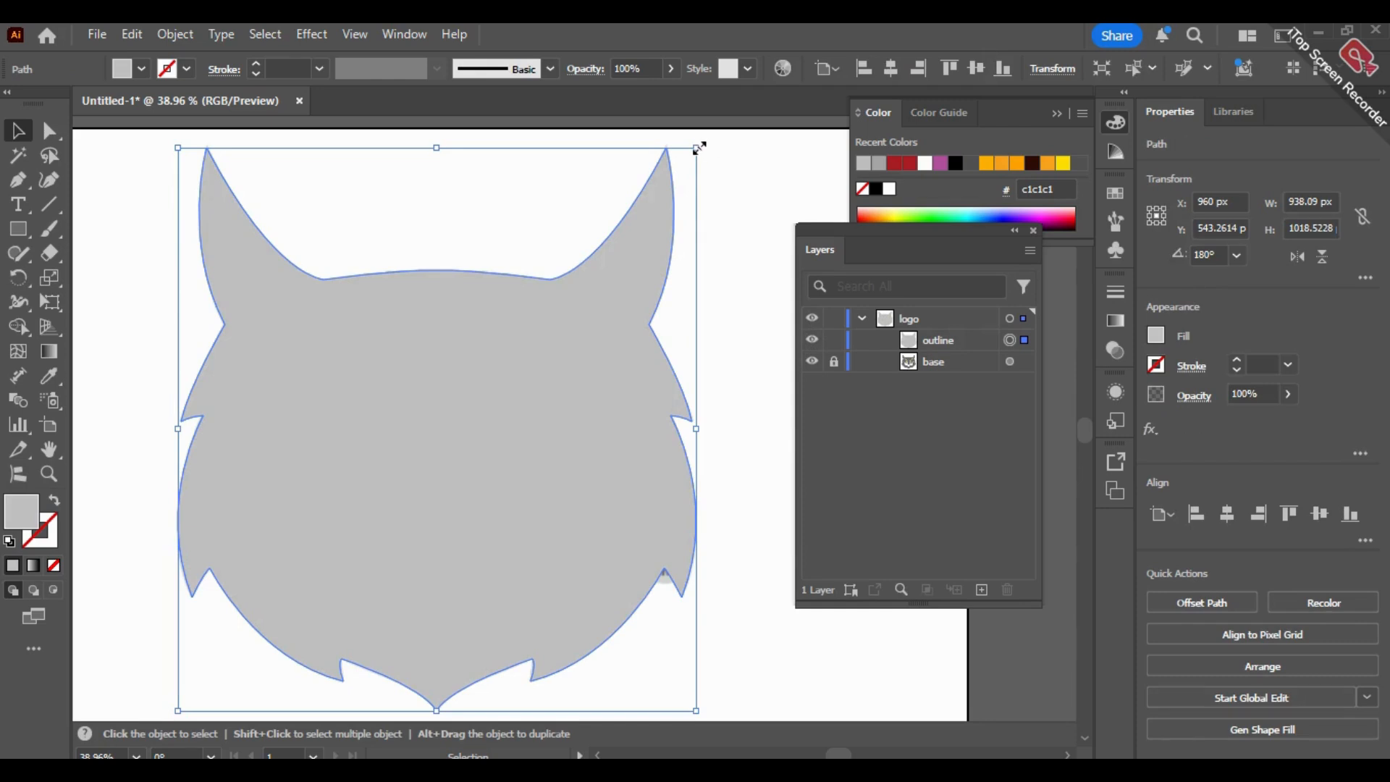
Step: Try to make a smaller copy of the outline, about 812 px wide and 881 px high, centred inside the grey silhouette
left_click_drag(700, 149, 647, 224)
key("ctrl")
key("ctrl+z")
key("alt")
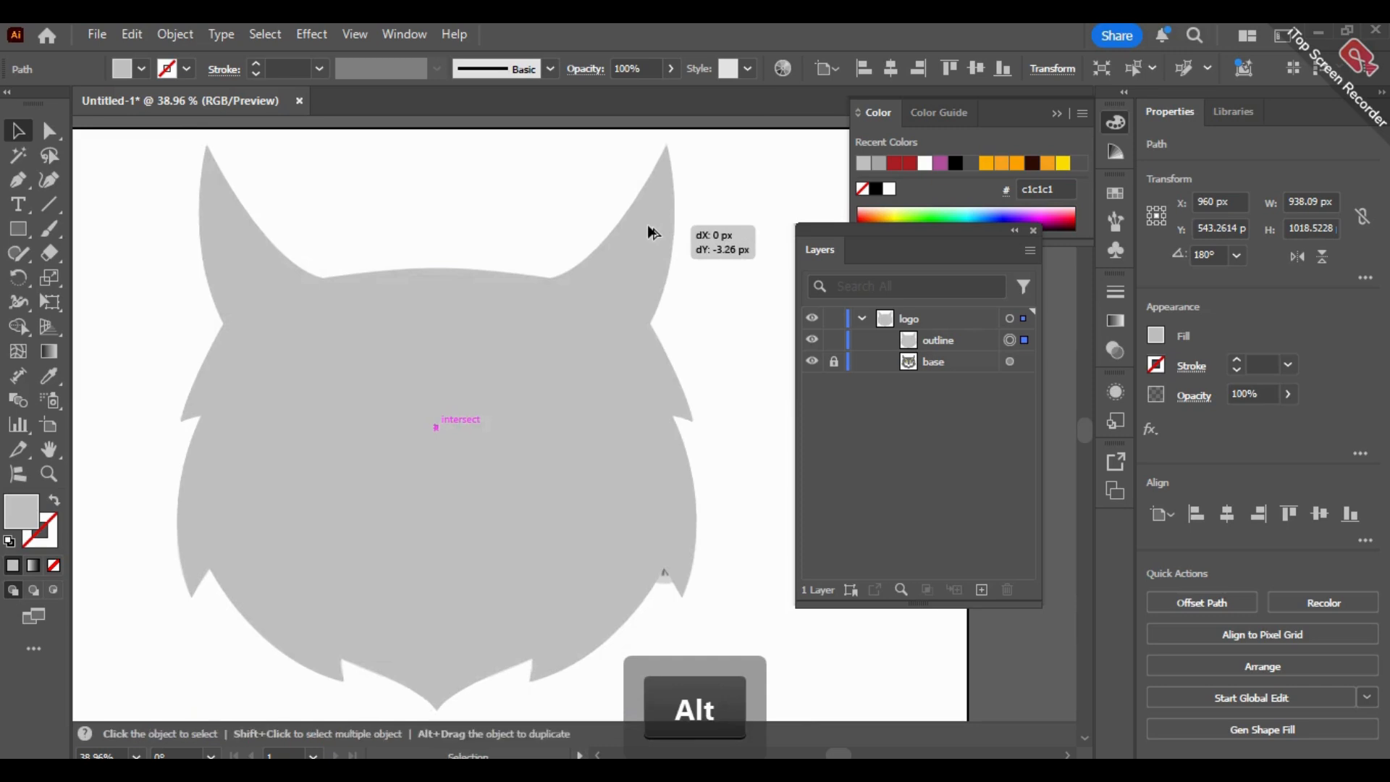
left_click_drag(697, 148, 724, 189)
left_click_drag(530, 403, 532, 423)
Step: Try a near-black #141414 fill and a slightly higher position on the smaller copy, and delete that copy
double_click(21, 511)
left_click(473, 468)
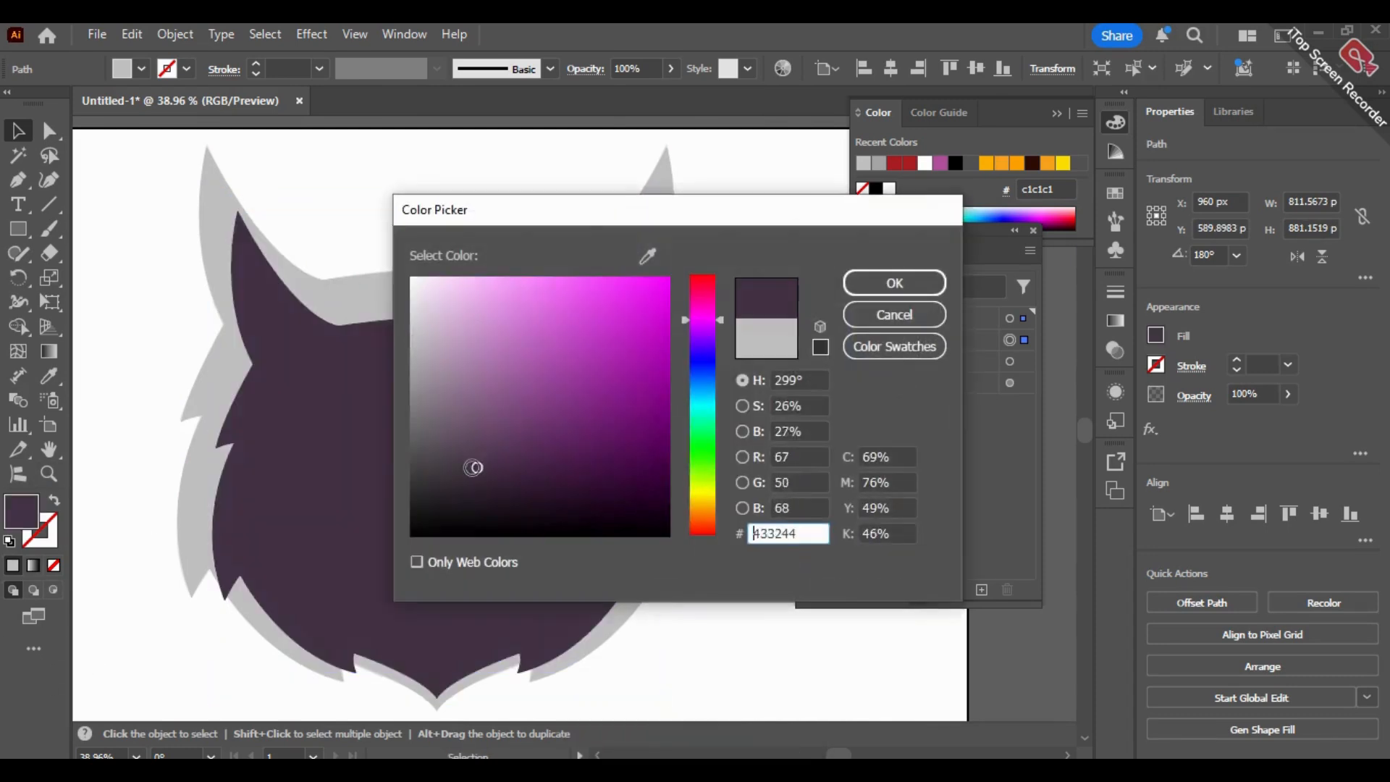
mouse_move(473, 468)
left_mouse_down()
mouse_move(406, 490)
mouse_move(395, 515)
left_mouse_up()
left_click(883, 288)
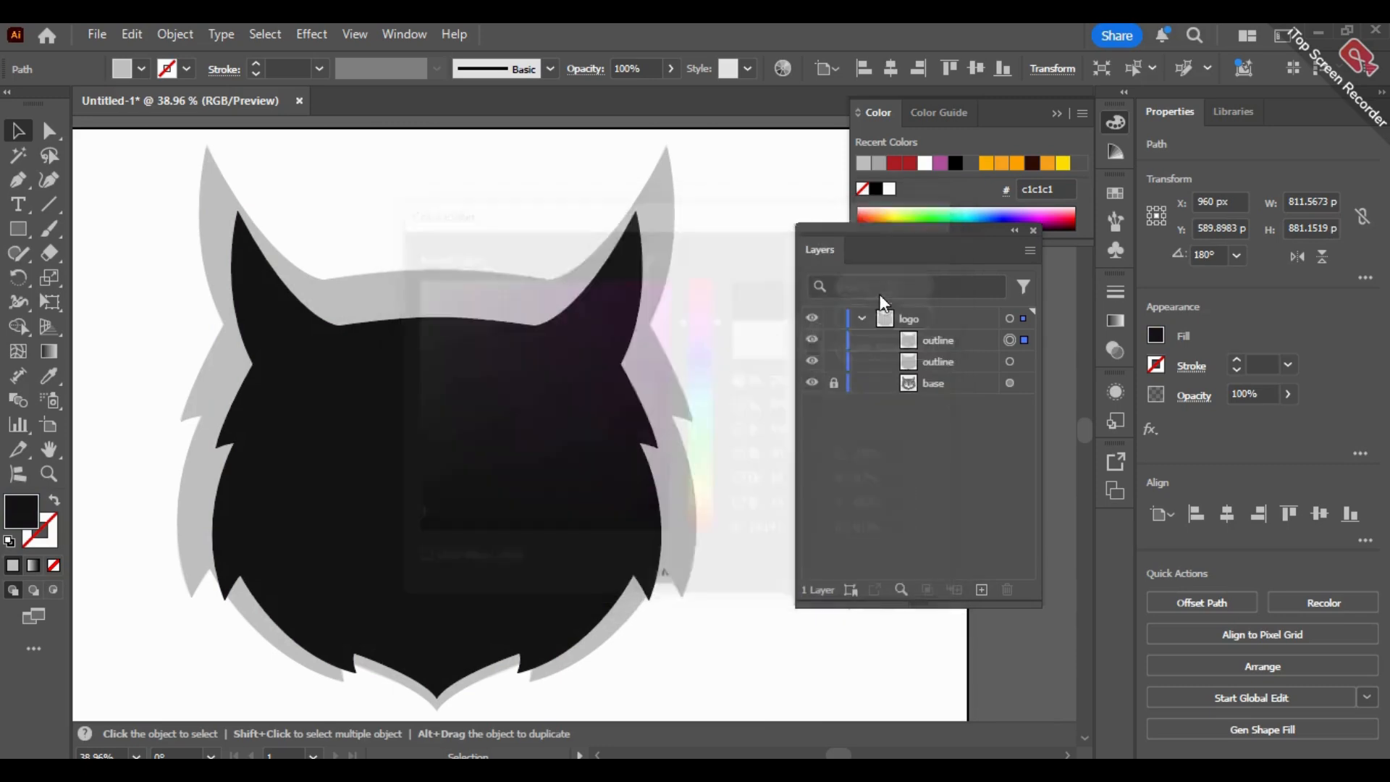
left_click_drag(543, 546, 509, 523)
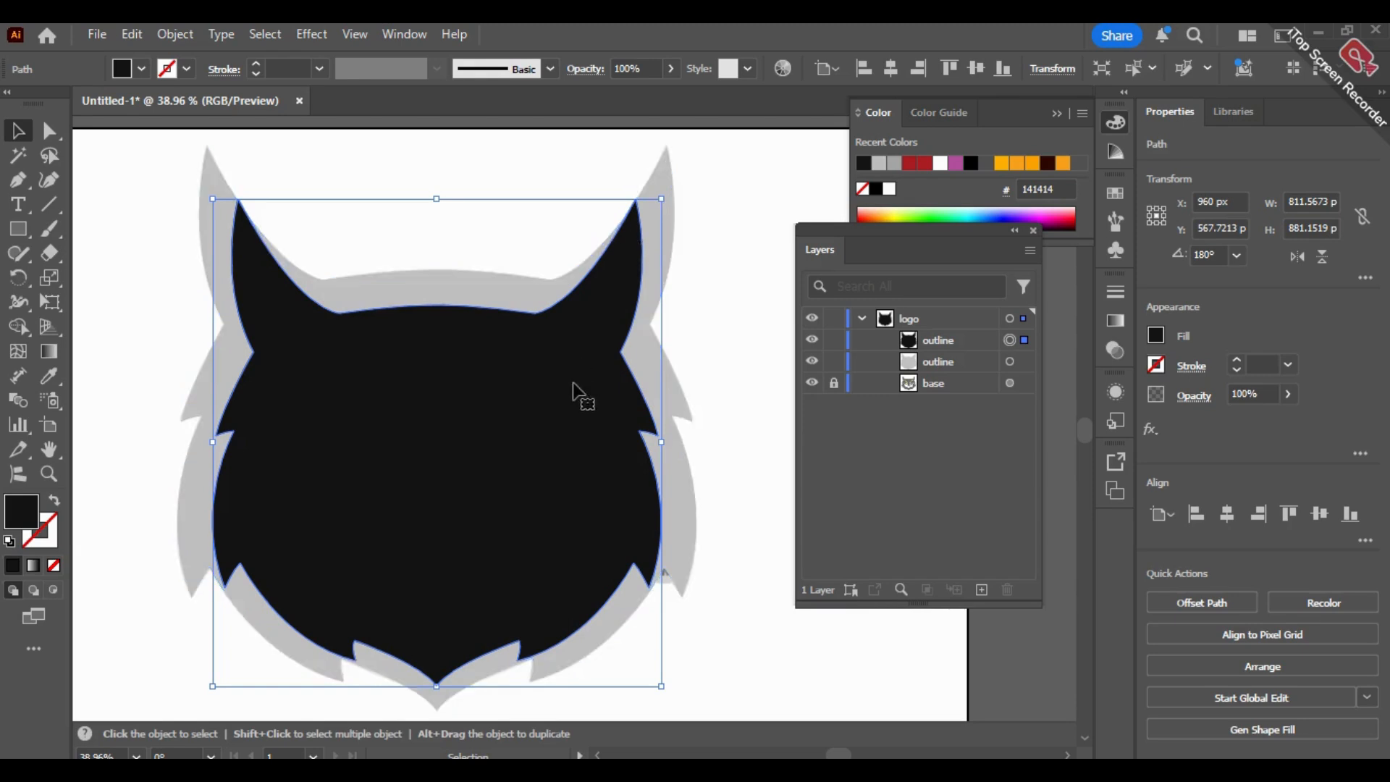
key("BackSpace")
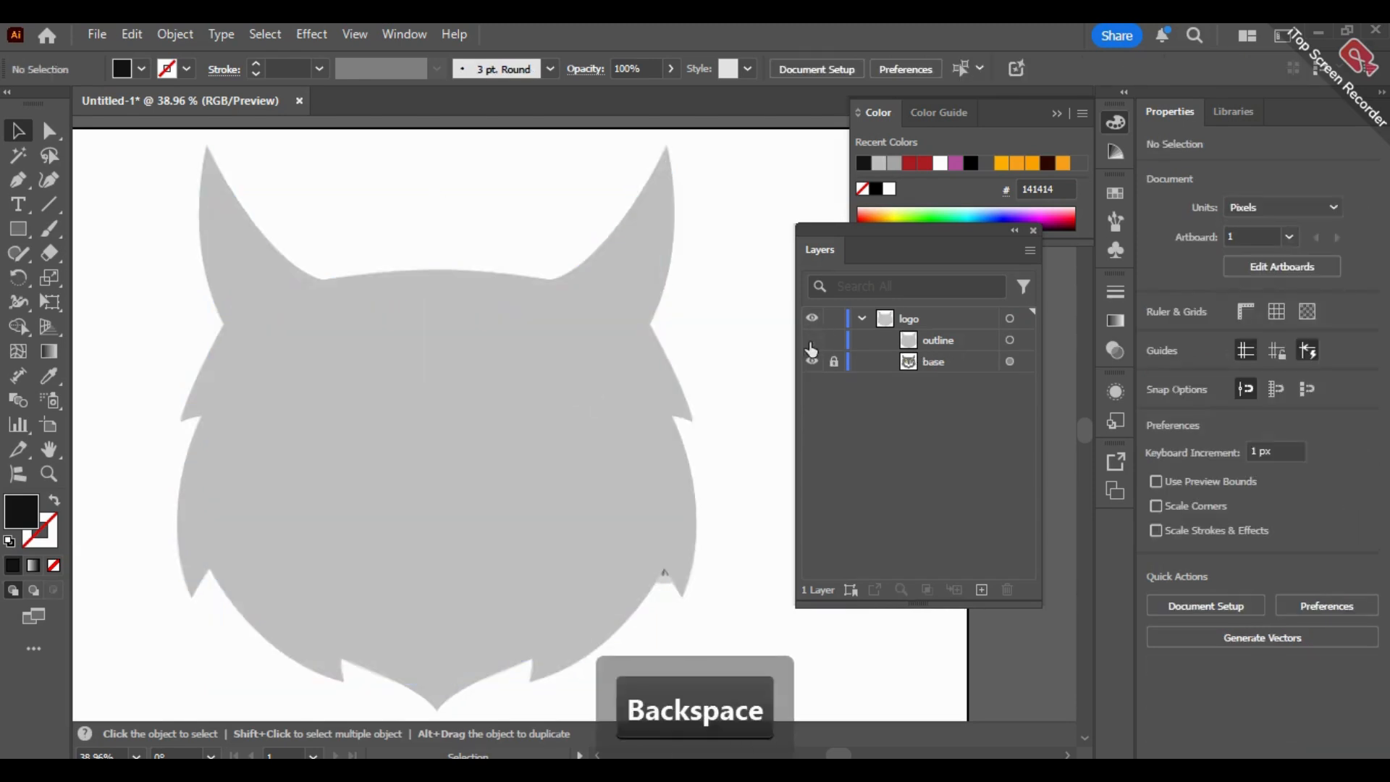
Step: Hide the outline path and, with the Pen tool and no fill, trace the dark head's top edge from its centre to the right ear's base
left_click(812, 339)
left_click(16, 183)
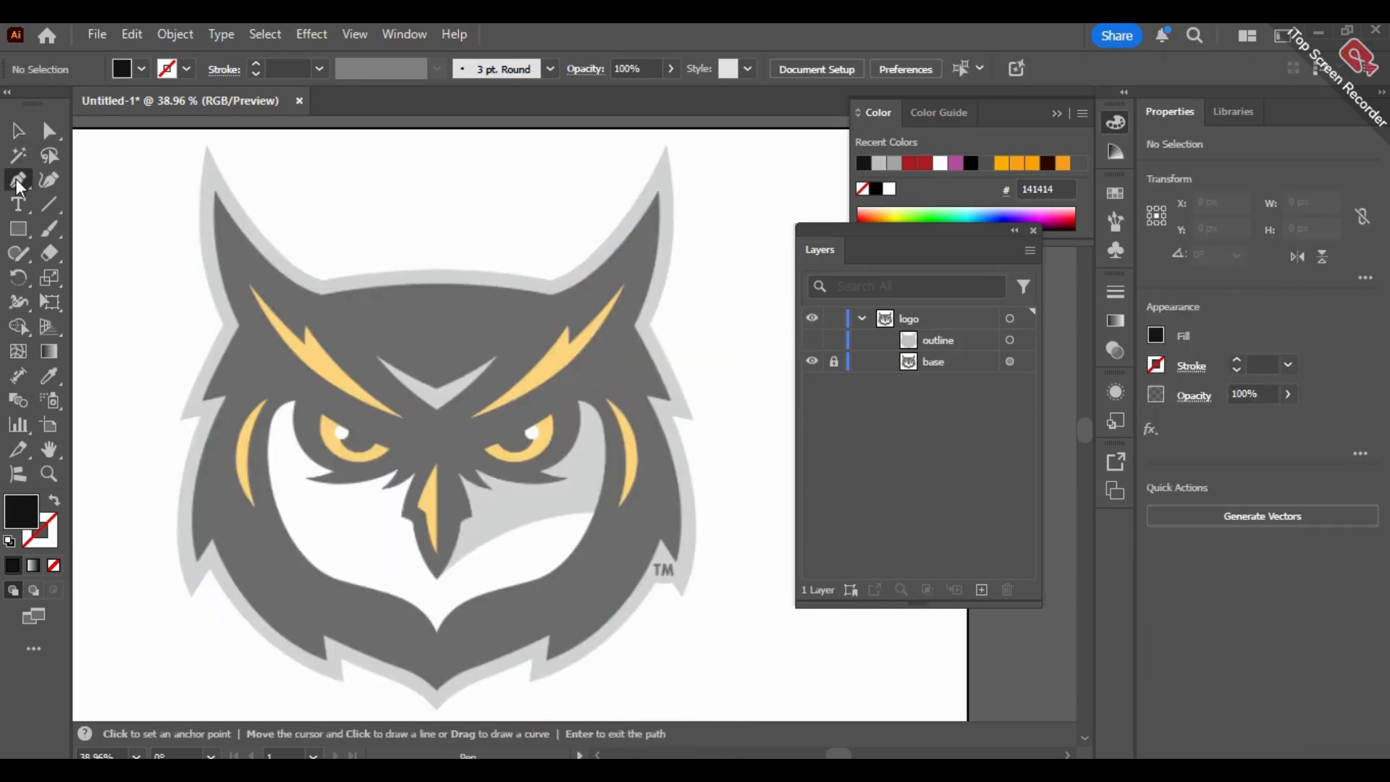
left_click(437, 284)
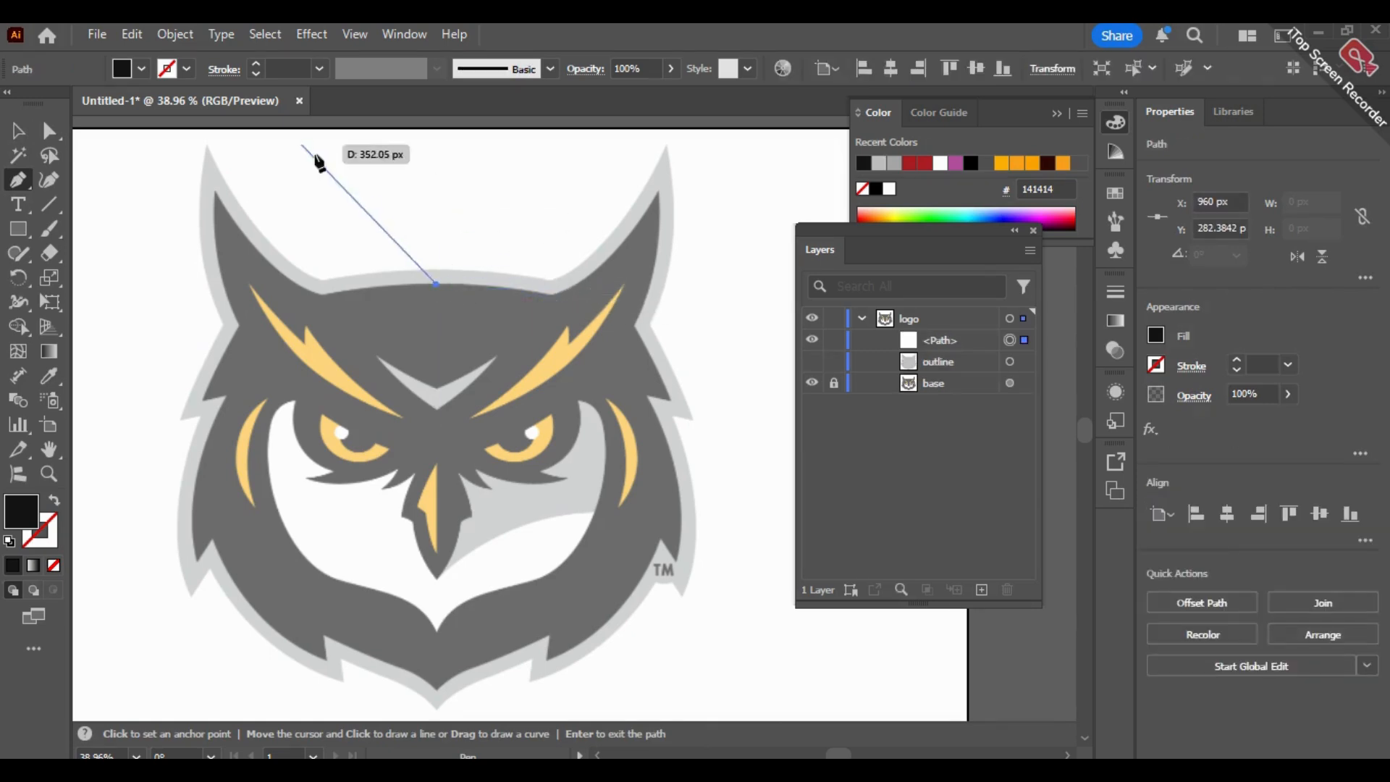
left_click_drag(572, 303, 558, 393)
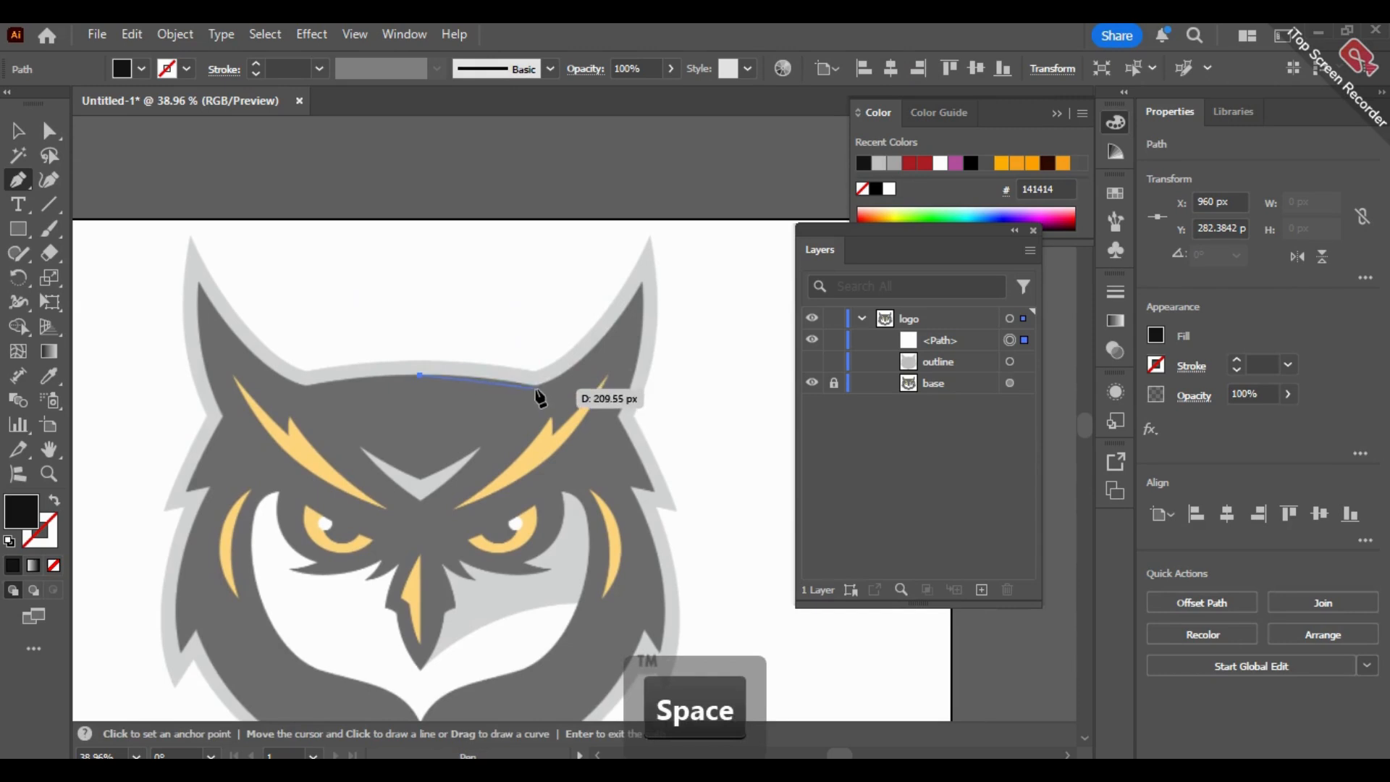
left_click_drag(535, 389, 553, 402)
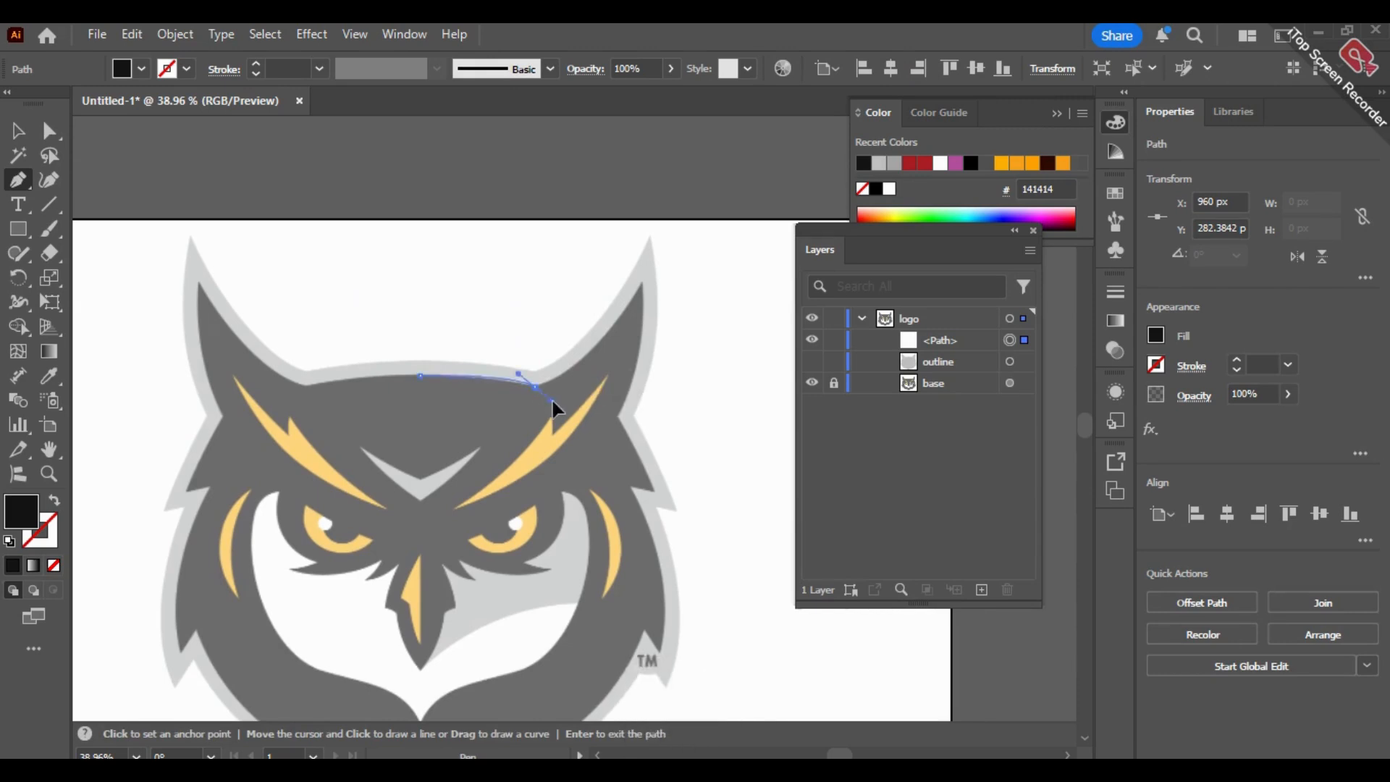
left_click(534, 386)
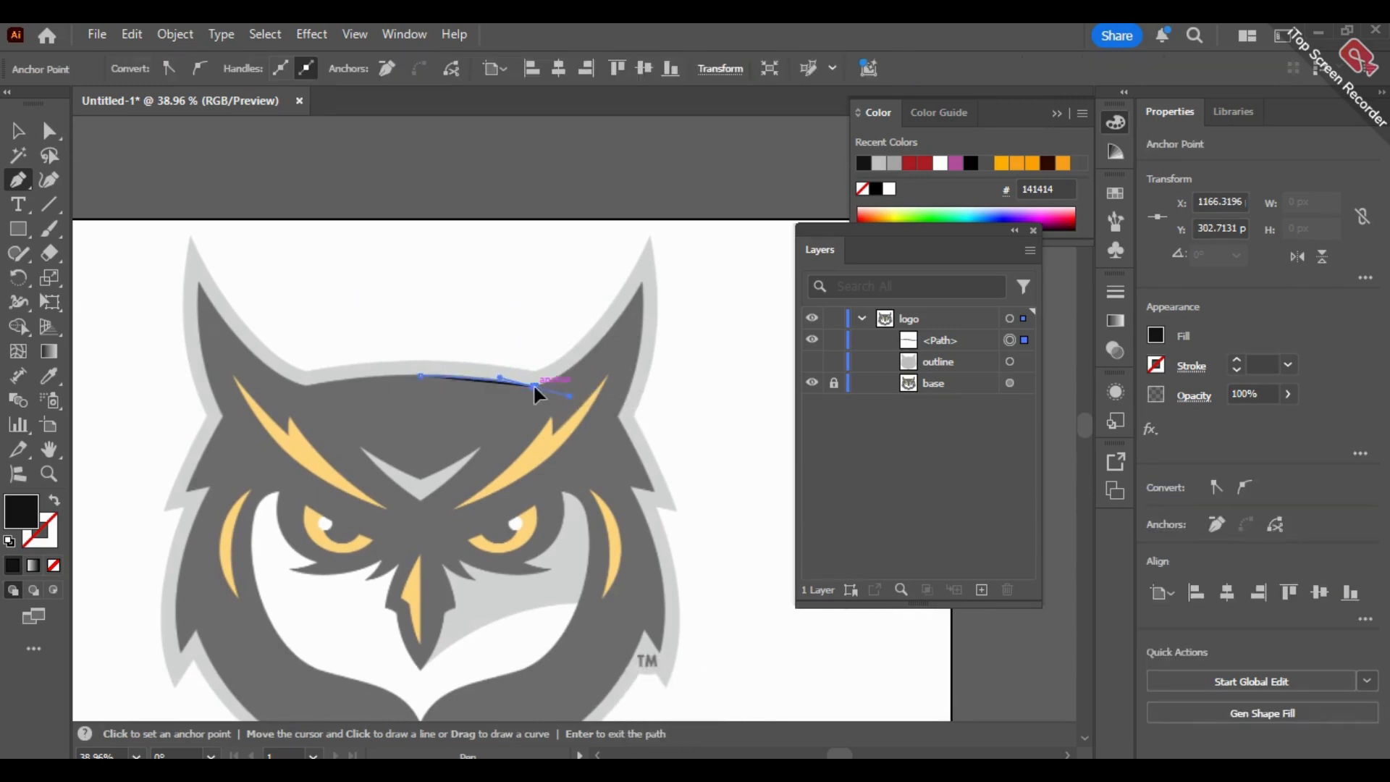
left_click(54, 565)
Step: Continue the dark head path around the right ear, down the temple and into the notch under the upper cheek tuft
left_click_drag(641, 282, 696, 188)
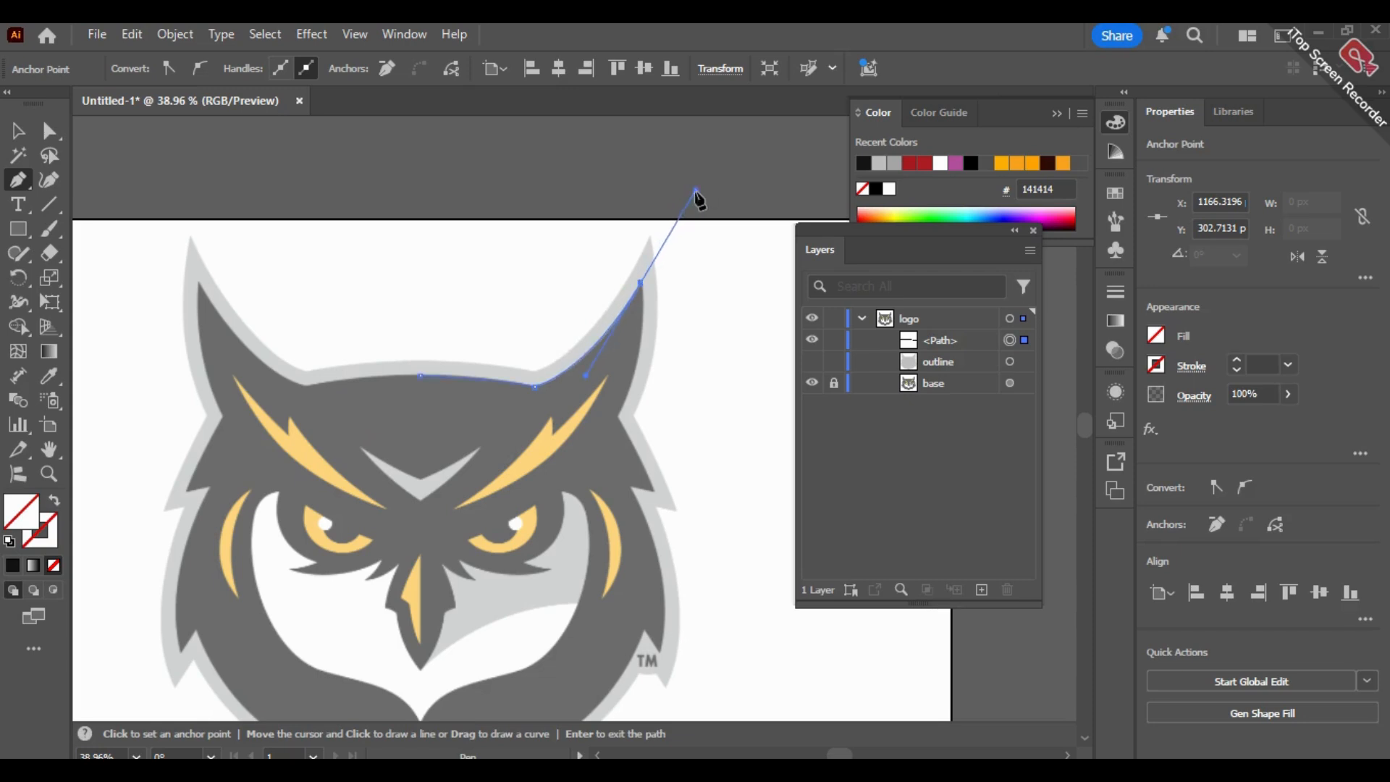
left_click(641, 283)
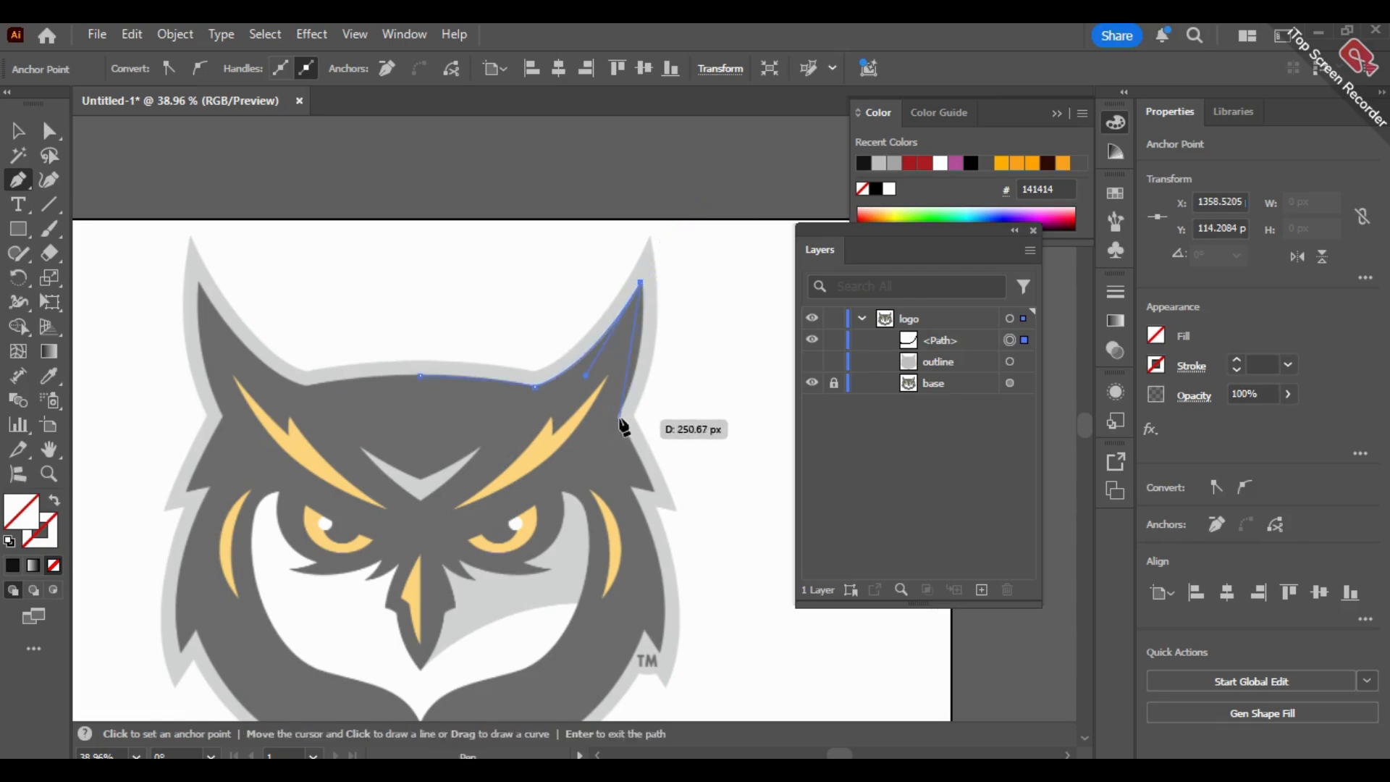
left_click_drag(619, 417, 586, 469)
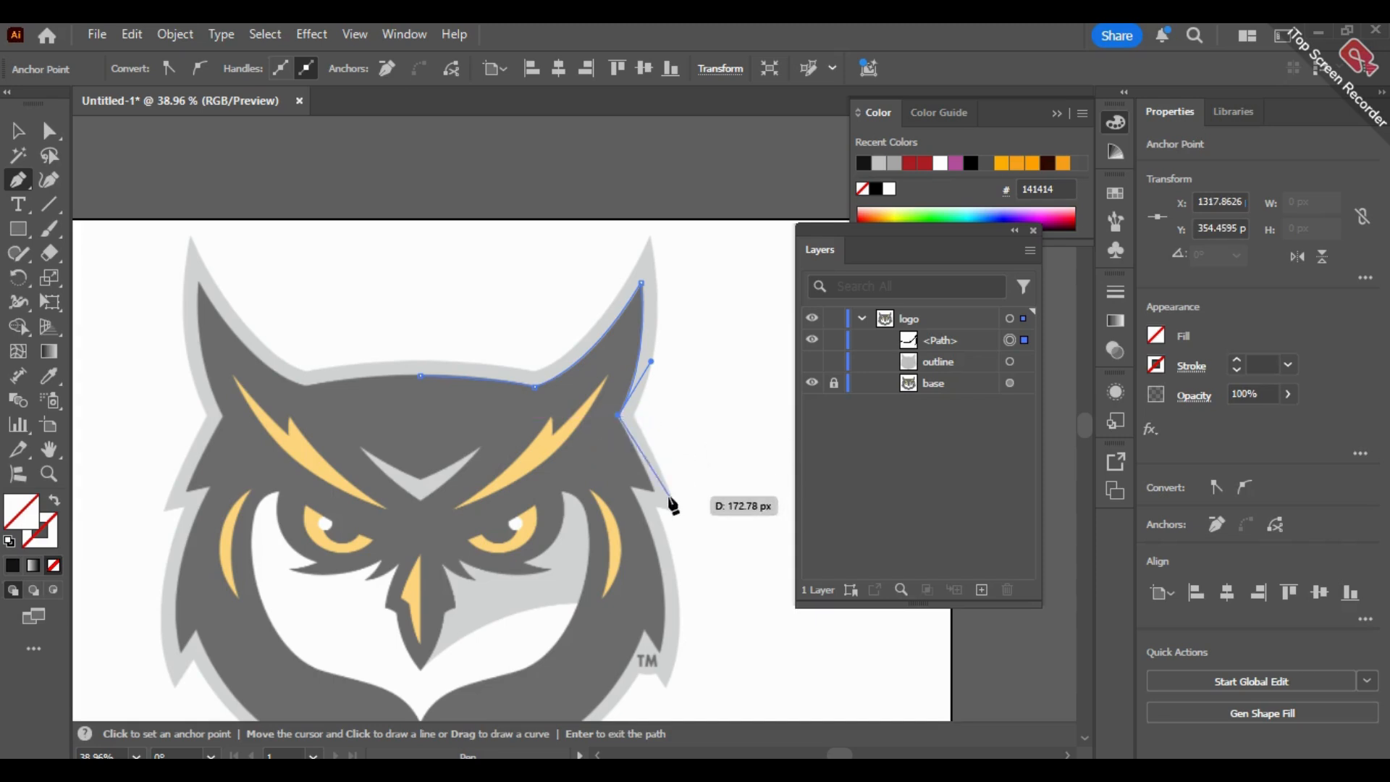
left_click_drag(667, 496, 645, 391)
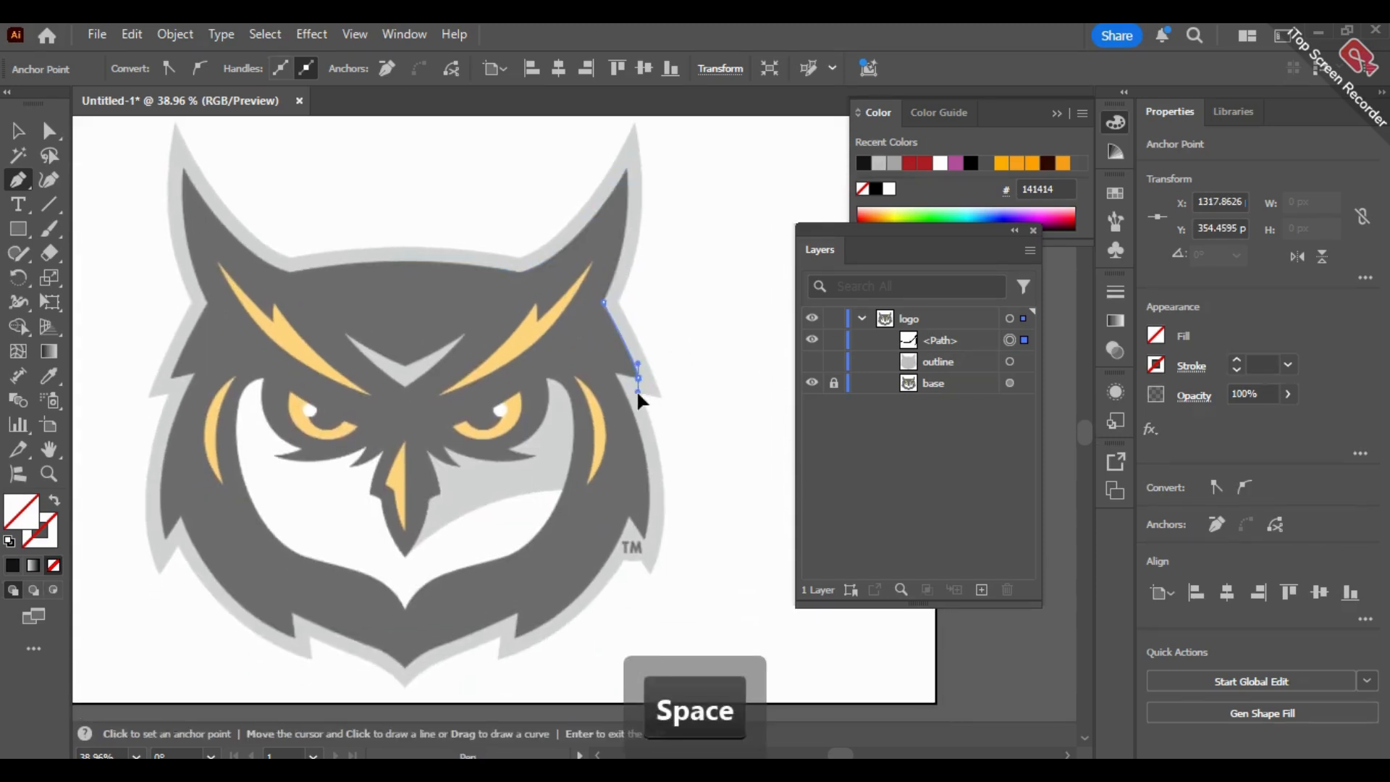
left_click(637, 373)
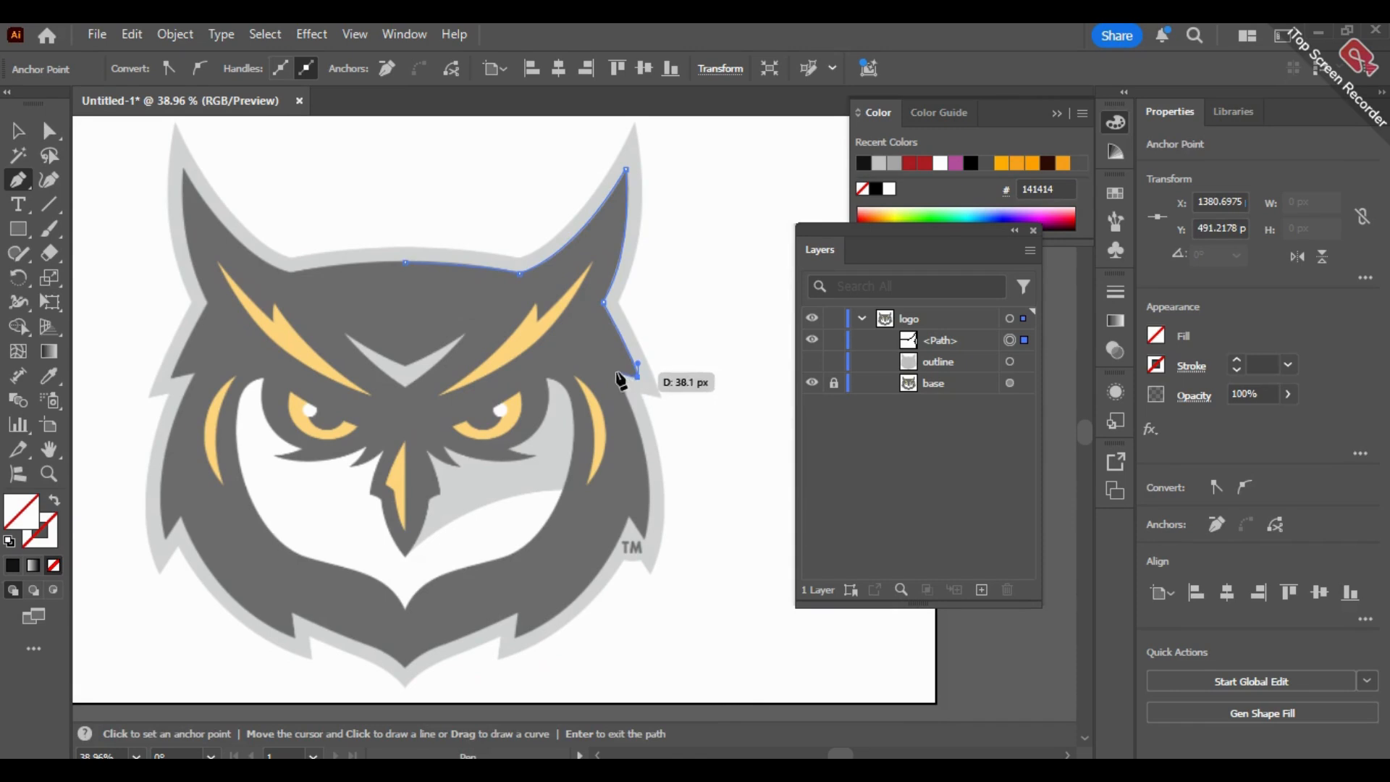
left_click(610, 369)
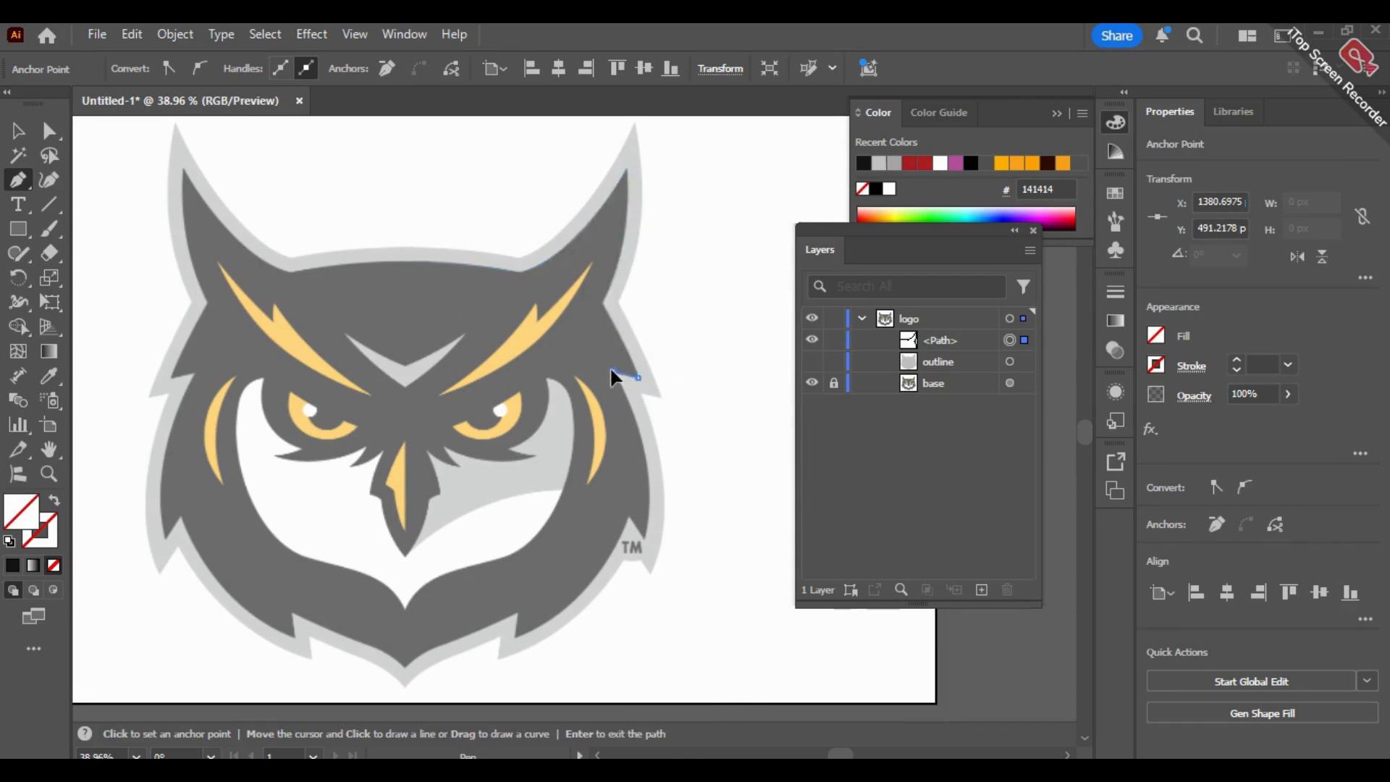
Step: Continue the path down the right cheek, around its lower tuft and along the jaw to the notch beside the chin
left_click(645, 540)
left_click_drag(629, 617, 626, 630)
left_click(627, 517)
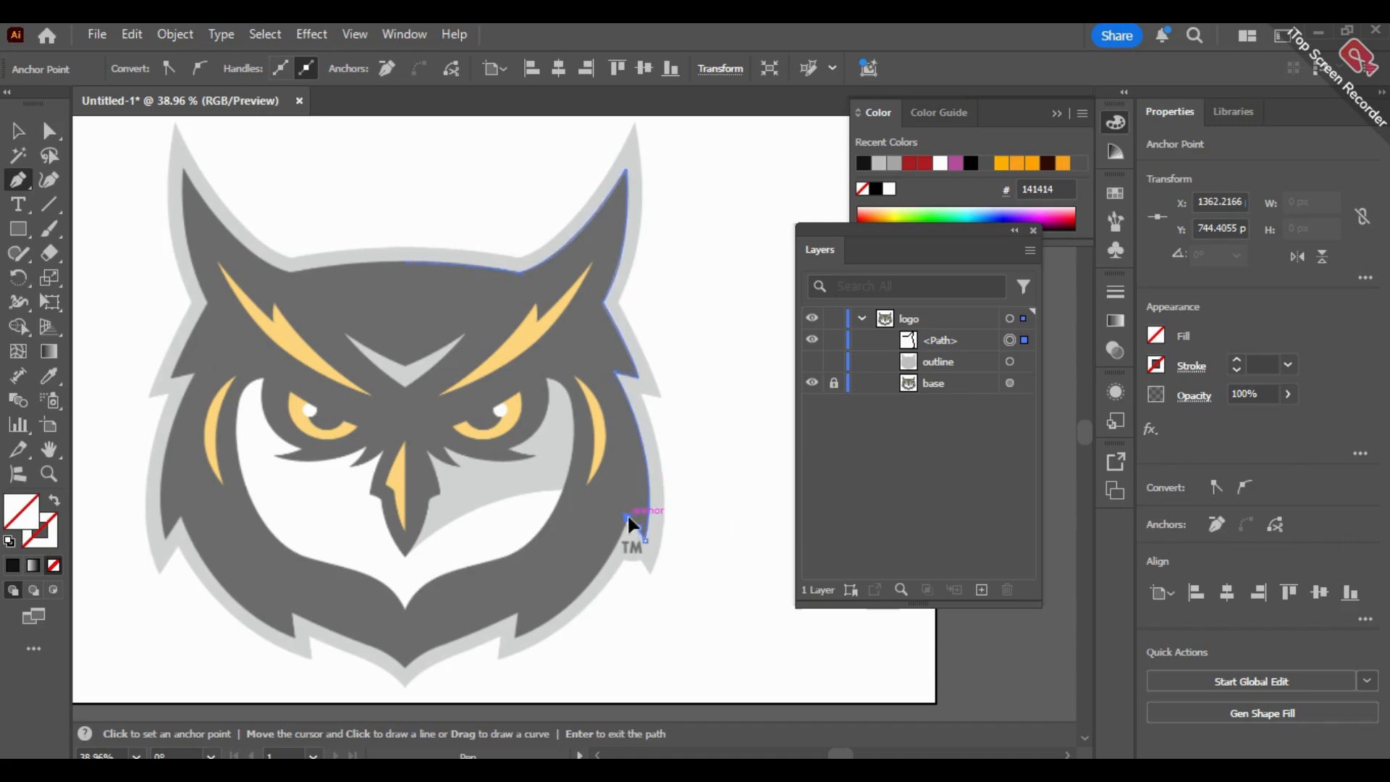
left_click(514, 638)
key("space")
left_click_drag(434, 657, 510, 592)
left_click_drag(595, 571, 597, 554)
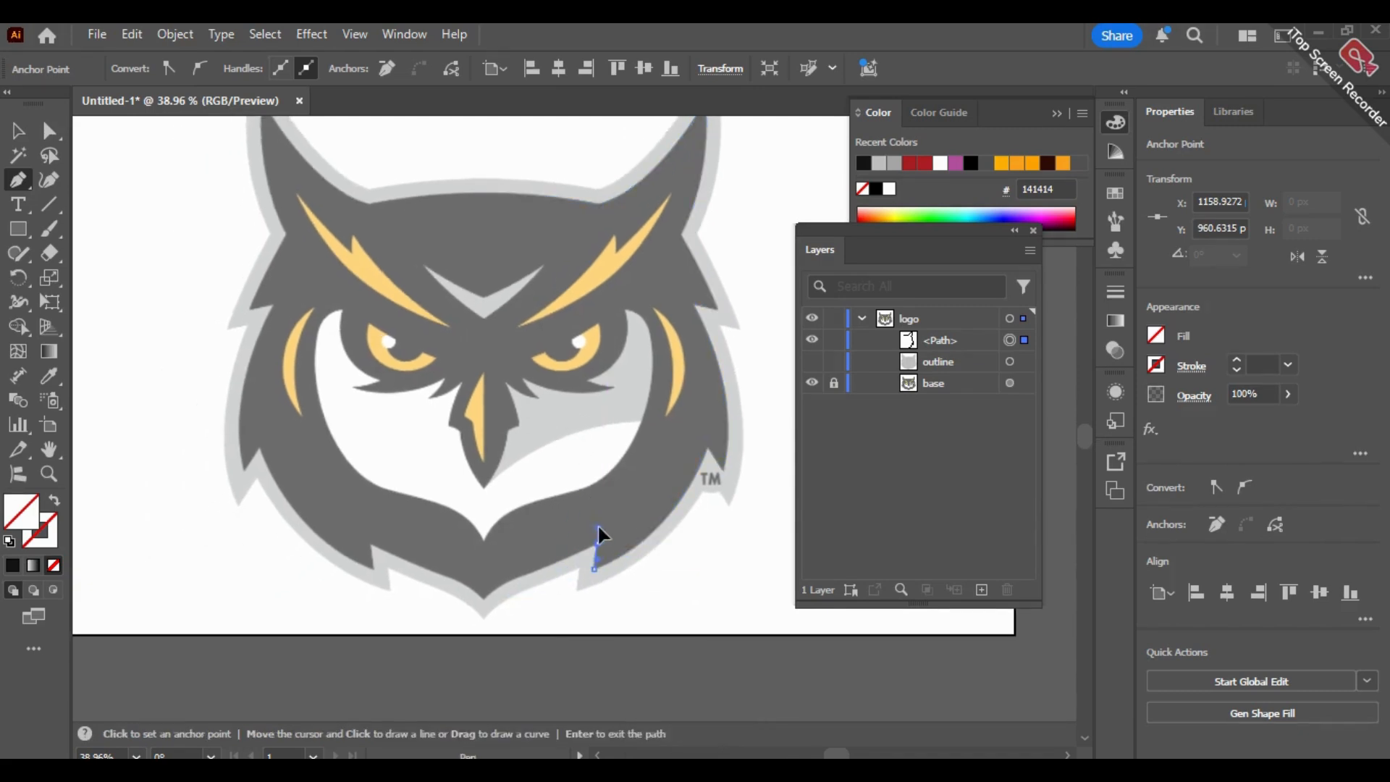
left_click(597, 542)
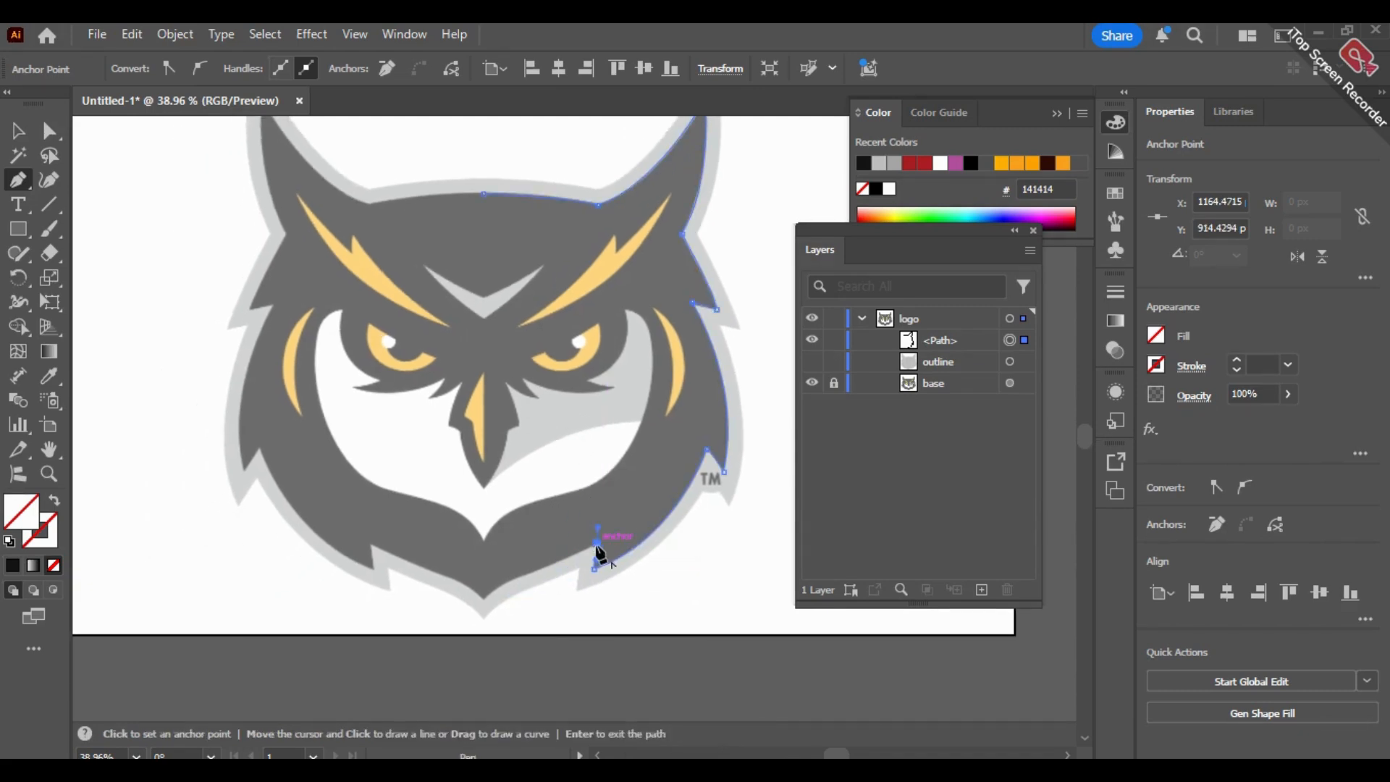
Step: Trace the remaining right-hand edge down to the chin point on the centre line, and finish the half-head path
left_click(486, 601)
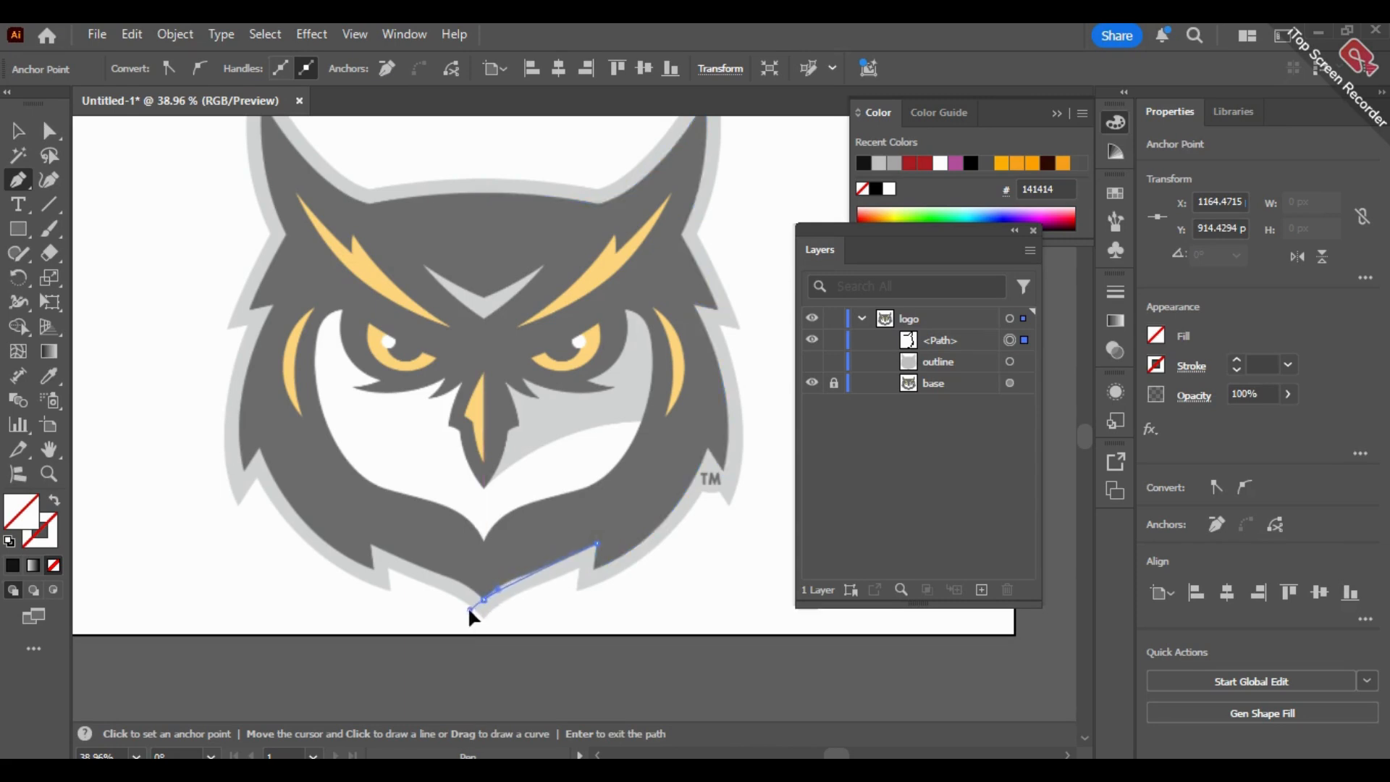
left_click_drag(469, 609, 466, 618)
left_click_drag(471, 620, 472, 620)
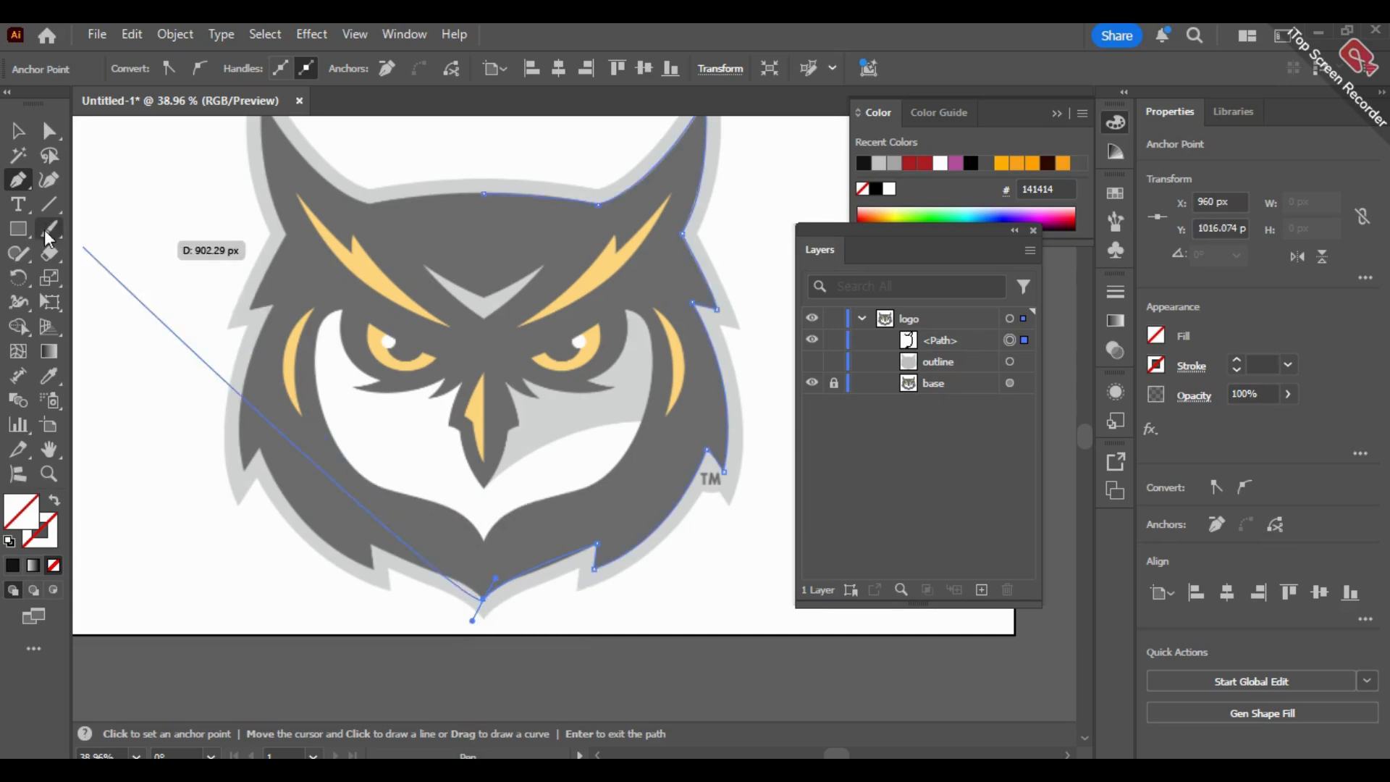
left_click(20, 133)
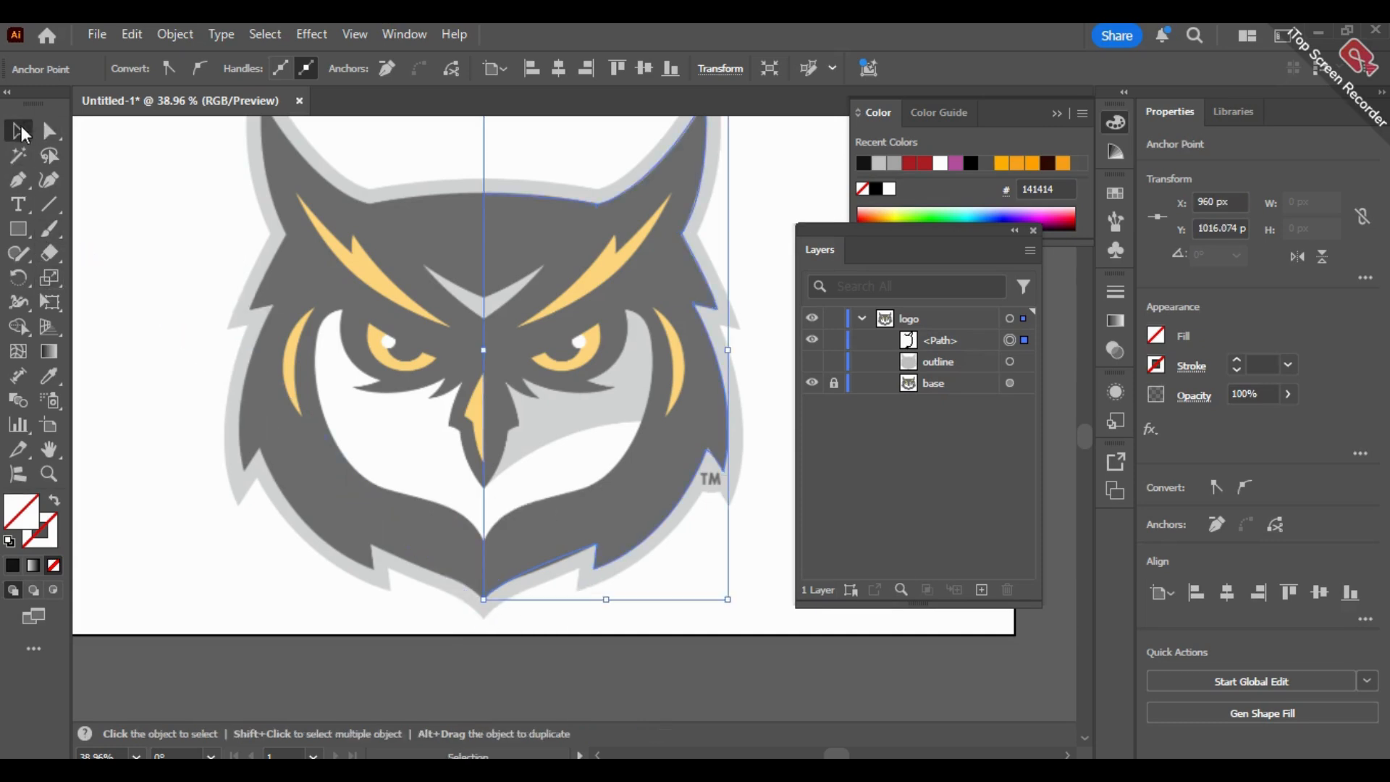
Step: Try to make a mirrored copy of the half-head path about the vertical axis, and undo it
right_click(543, 202)
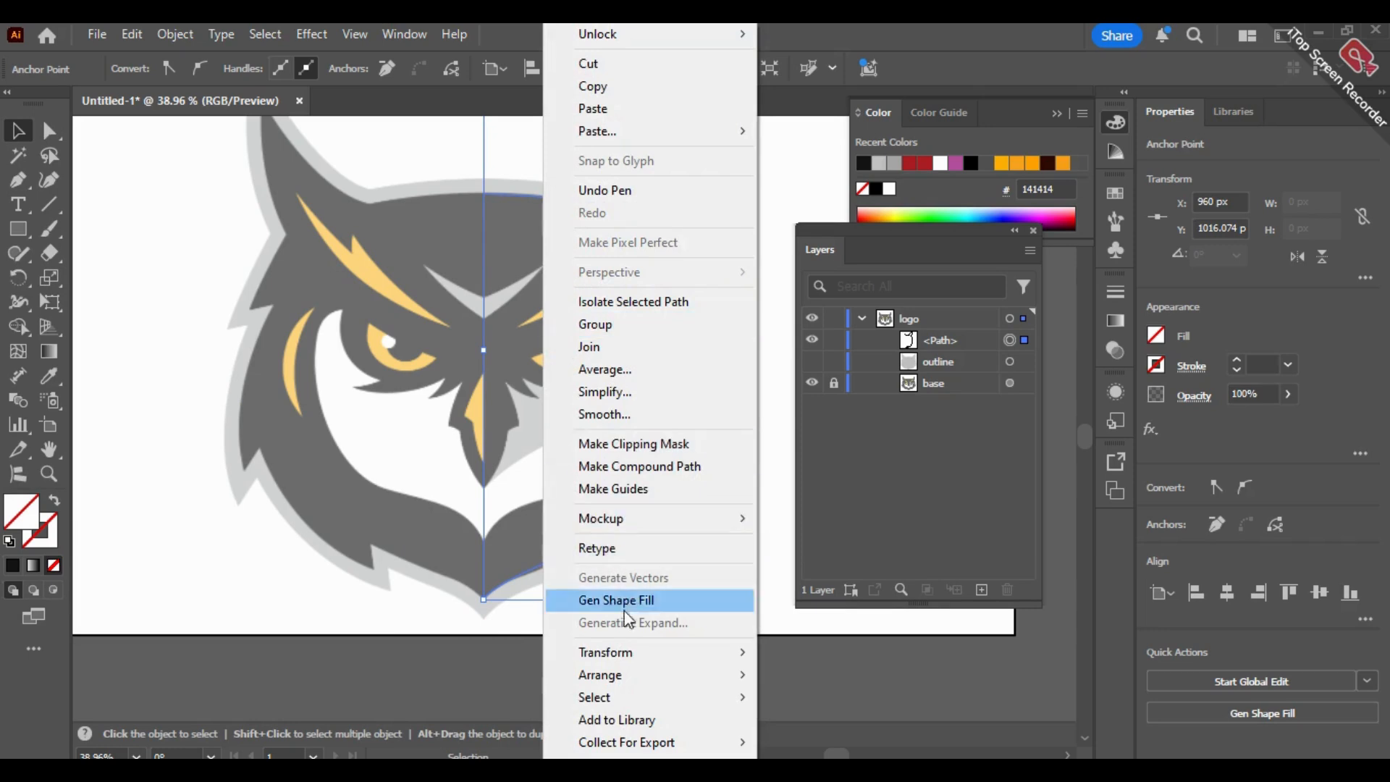
mouse_move(622, 651)
left_click(831, 552)
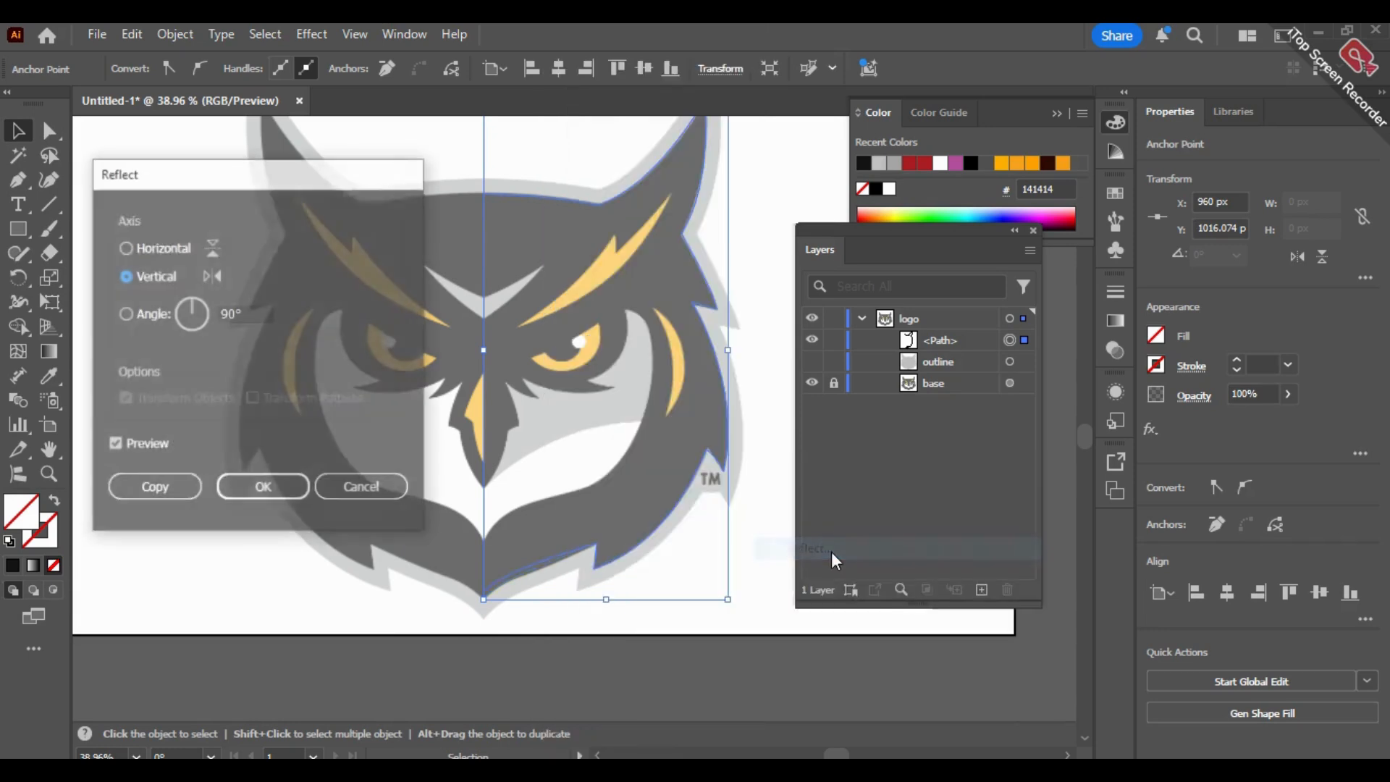
left_click(155, 489)
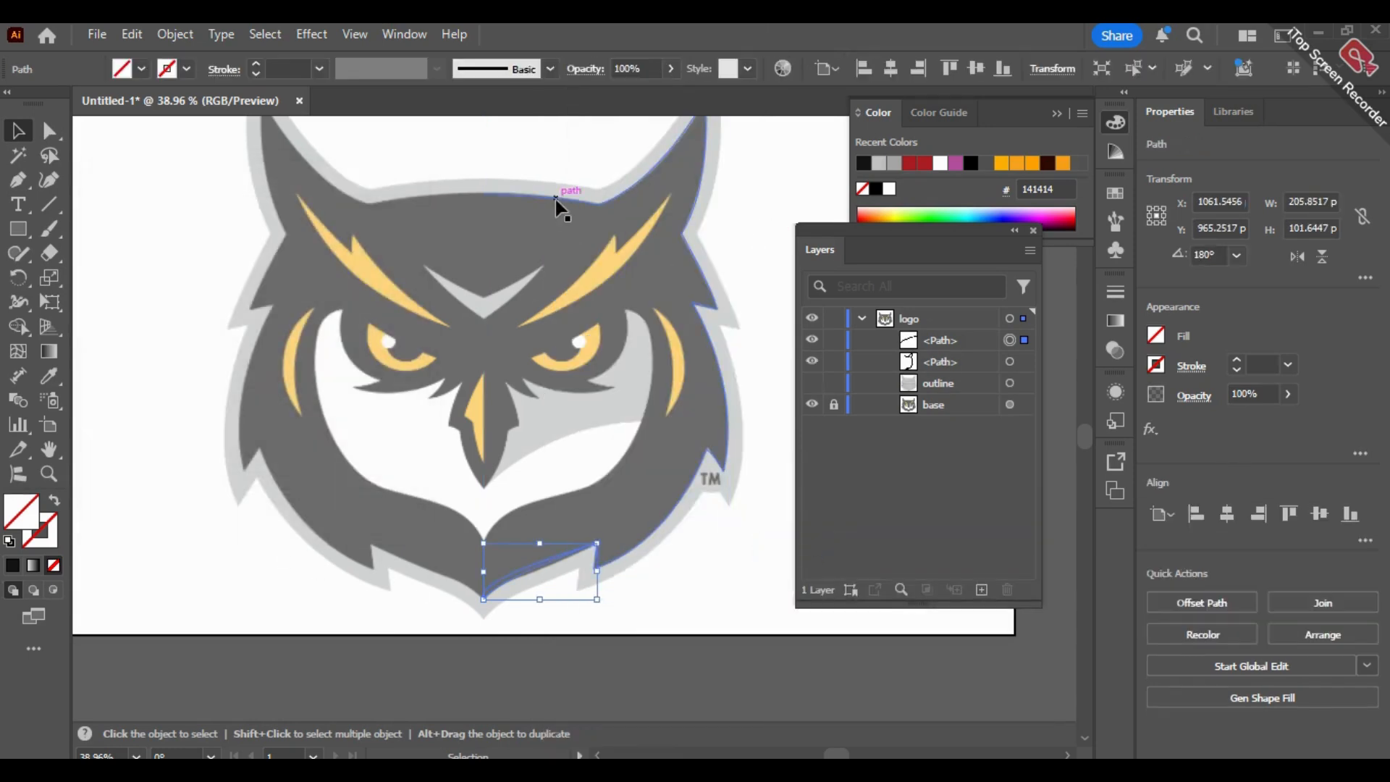
key("ctrl+z")
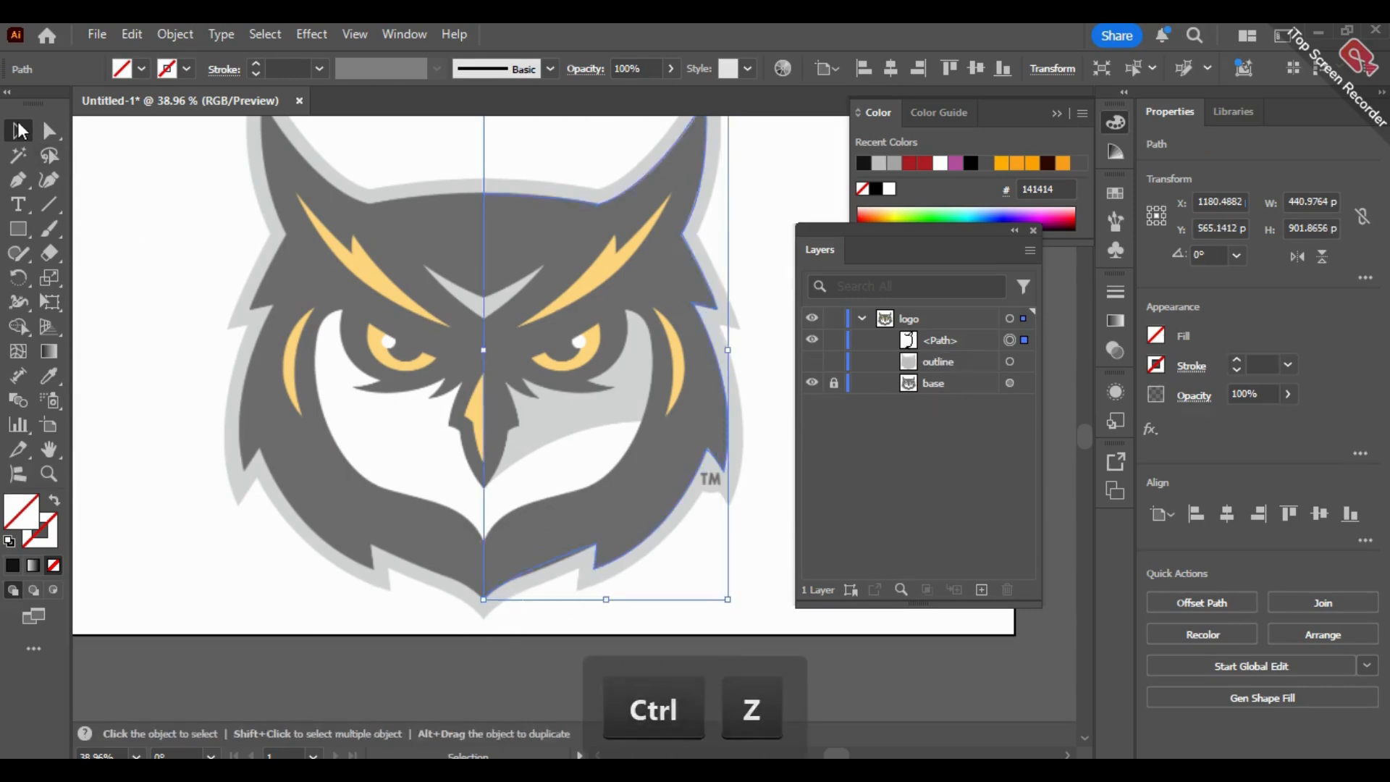
left_click(130, 449)
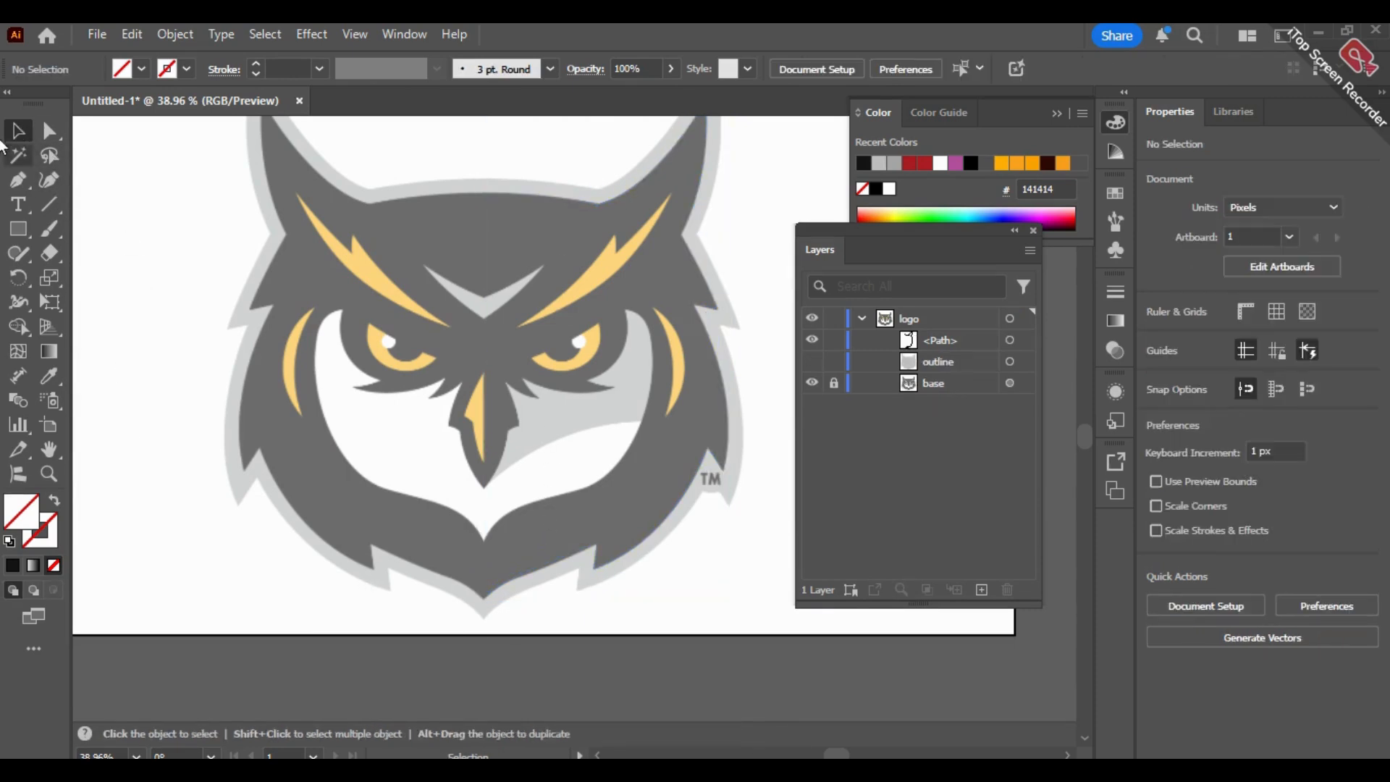
Step: Make a copy of the whole half-head path reflected about the vertical axis, and move it over the left half of the head
left_click(565, 193)
right_click(565, 197)
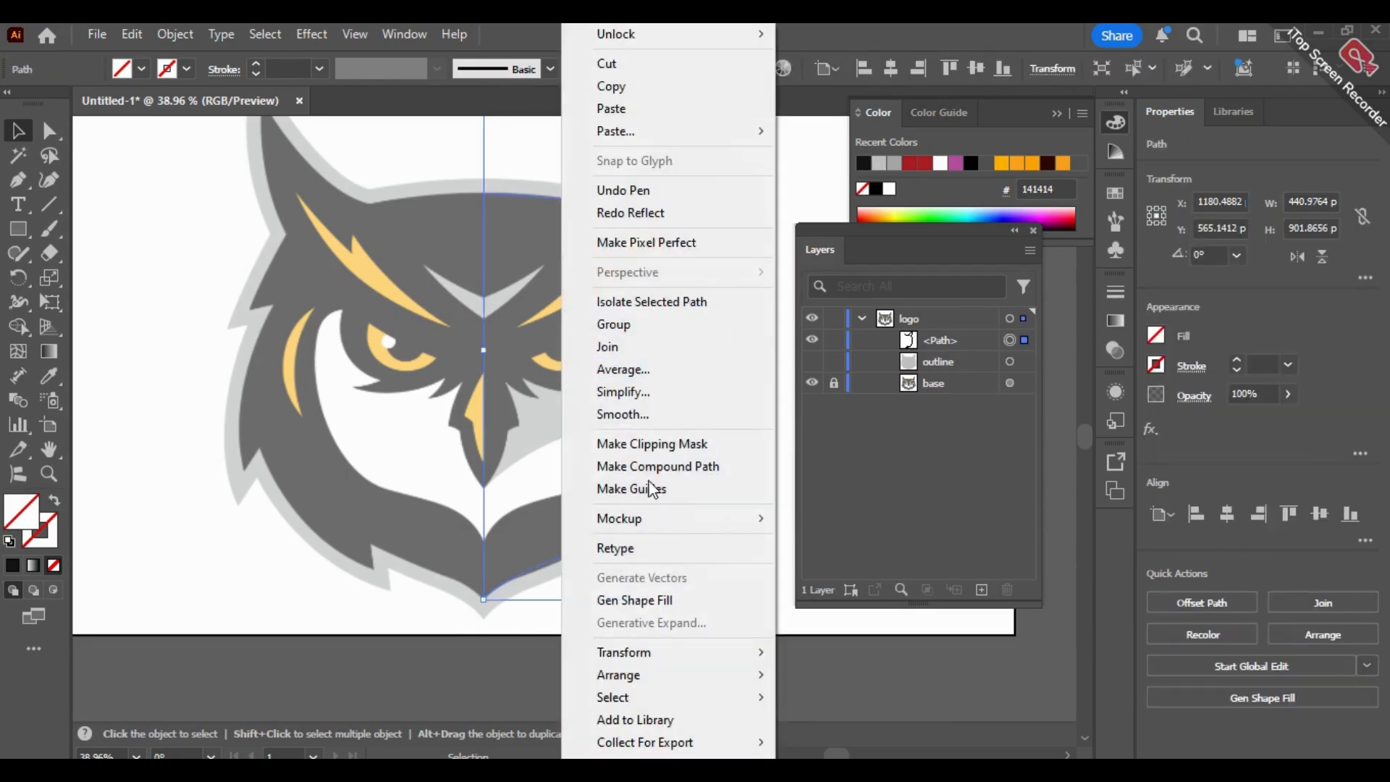
mouse_move(679, 653)
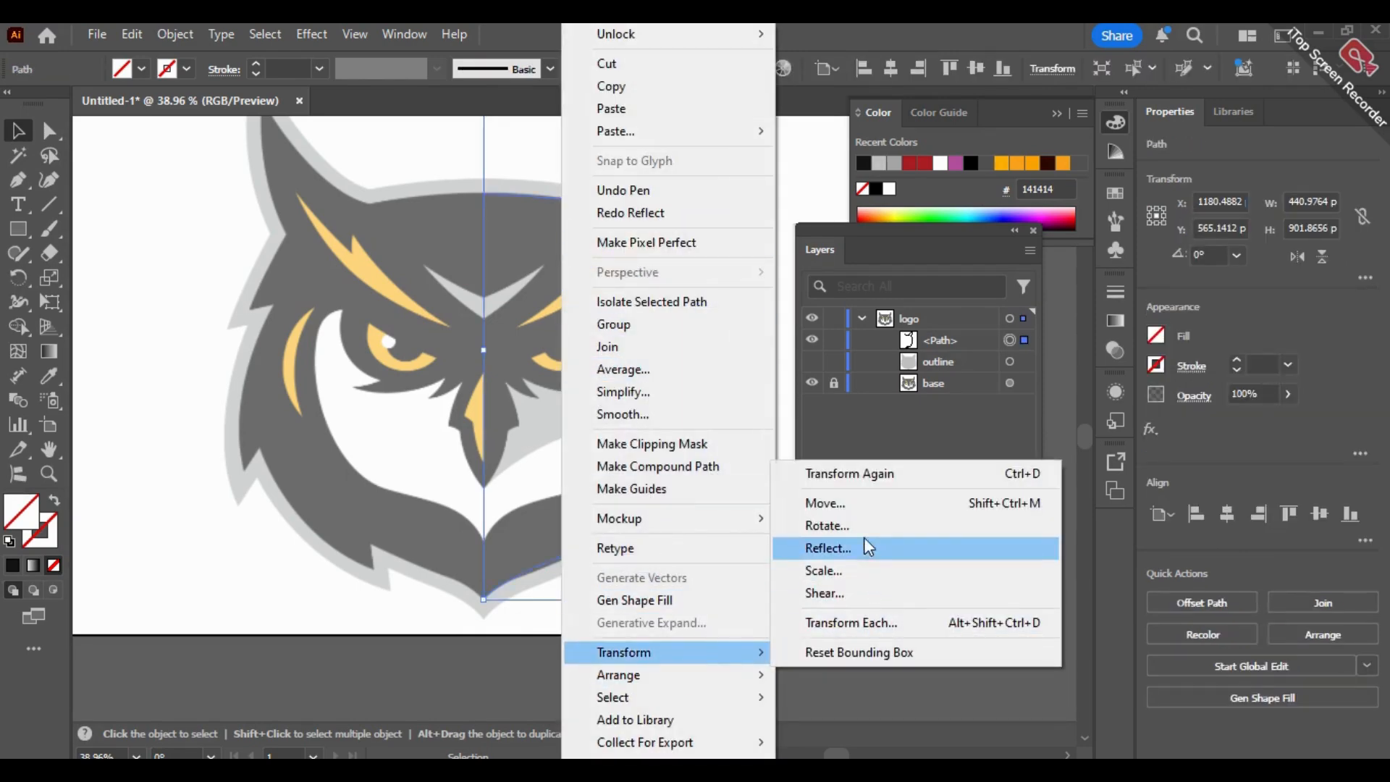
left_click(844, 544)
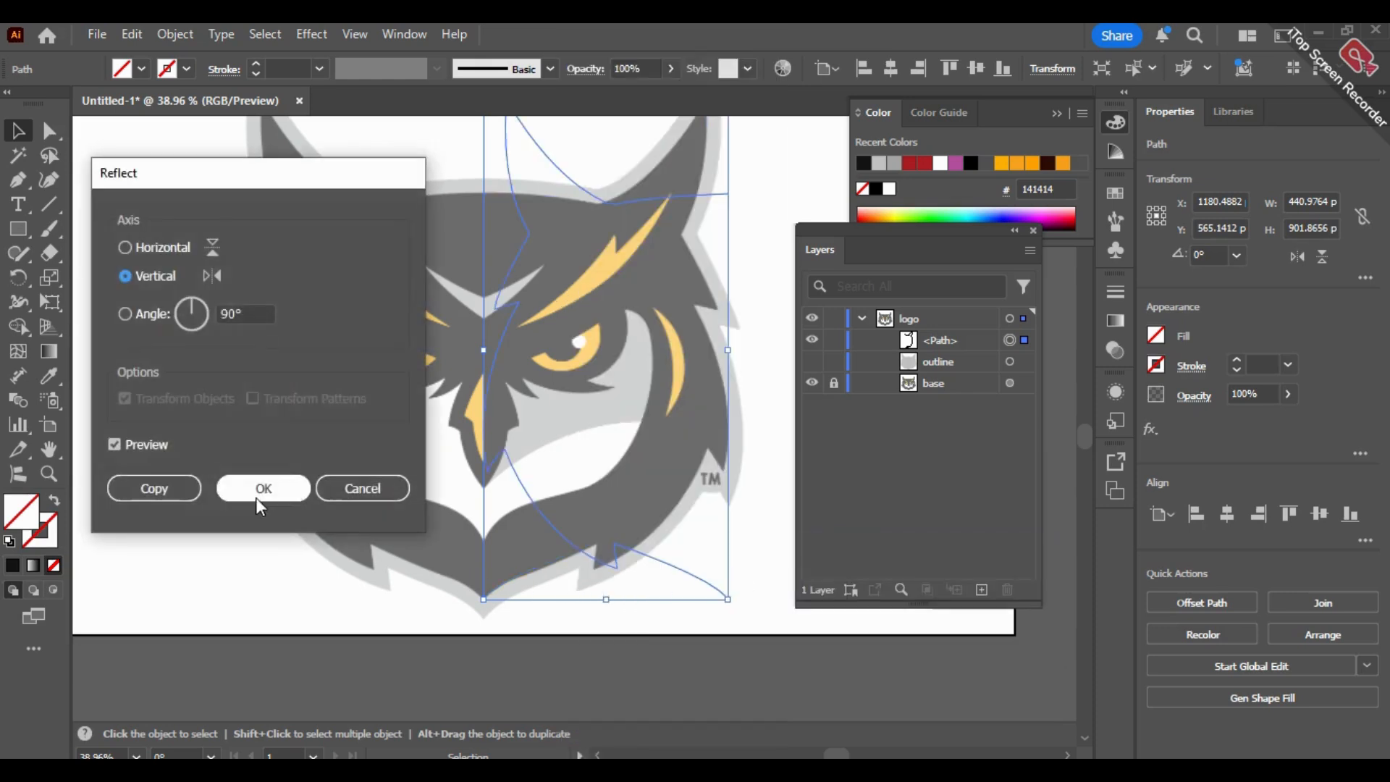
left_click(197, 488)
left_click_drag(509, 456, 249, 461)
Step: Apply the default white fill and 1 pt black stroke to both head halves
left_click_drag(241, 655, 683, 534)
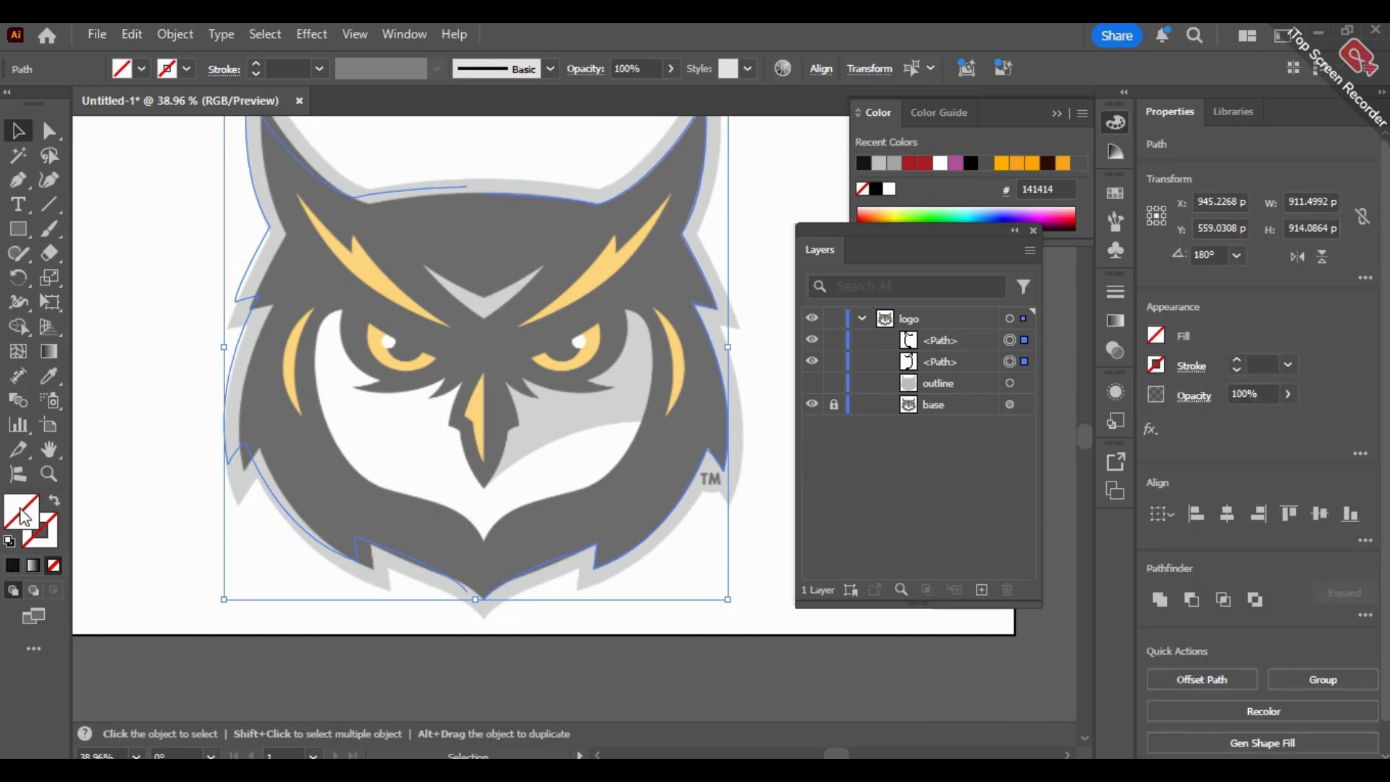
left_click(11, 542)
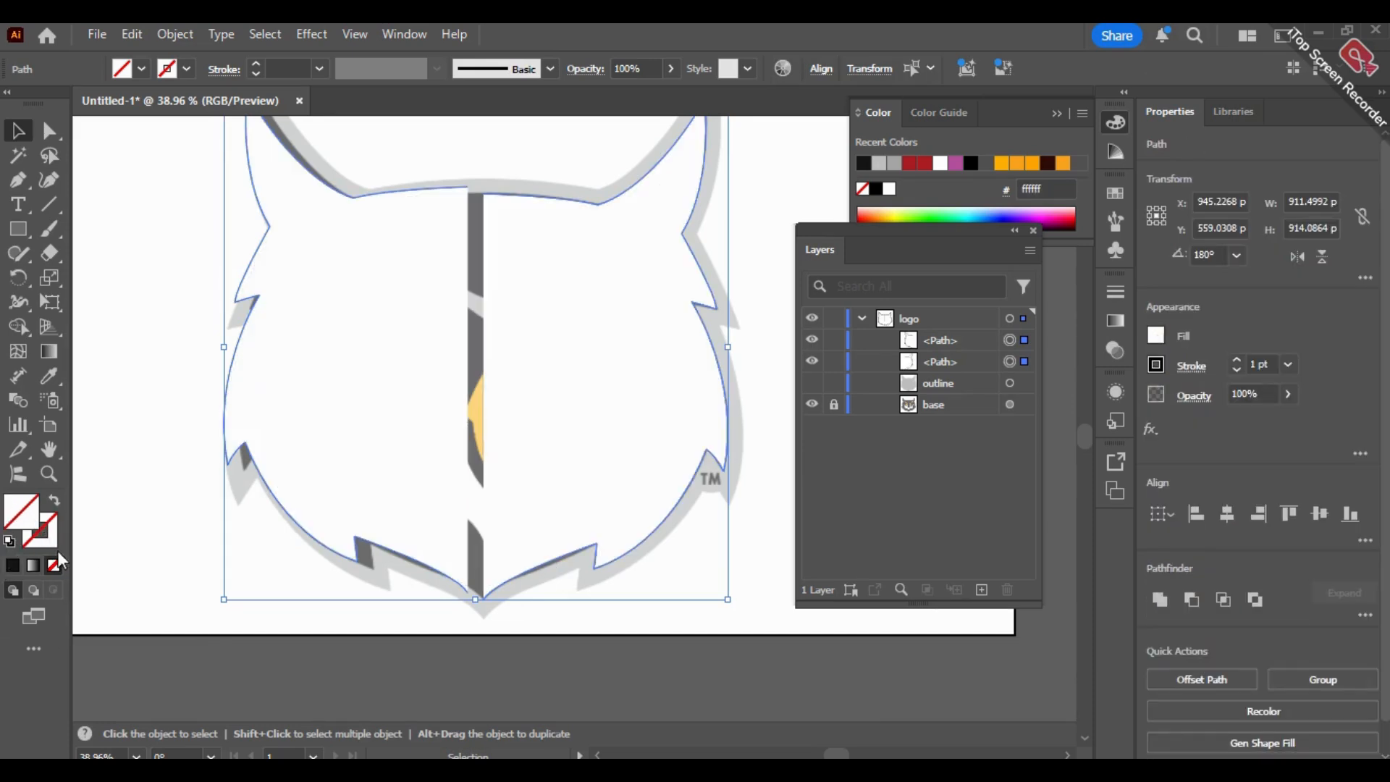
left_click(155, 619)
Step: Align the mirrored left half with the reference so that both halves meet exactly on the centre line
left_click_drag(286, 509, 296, 511)
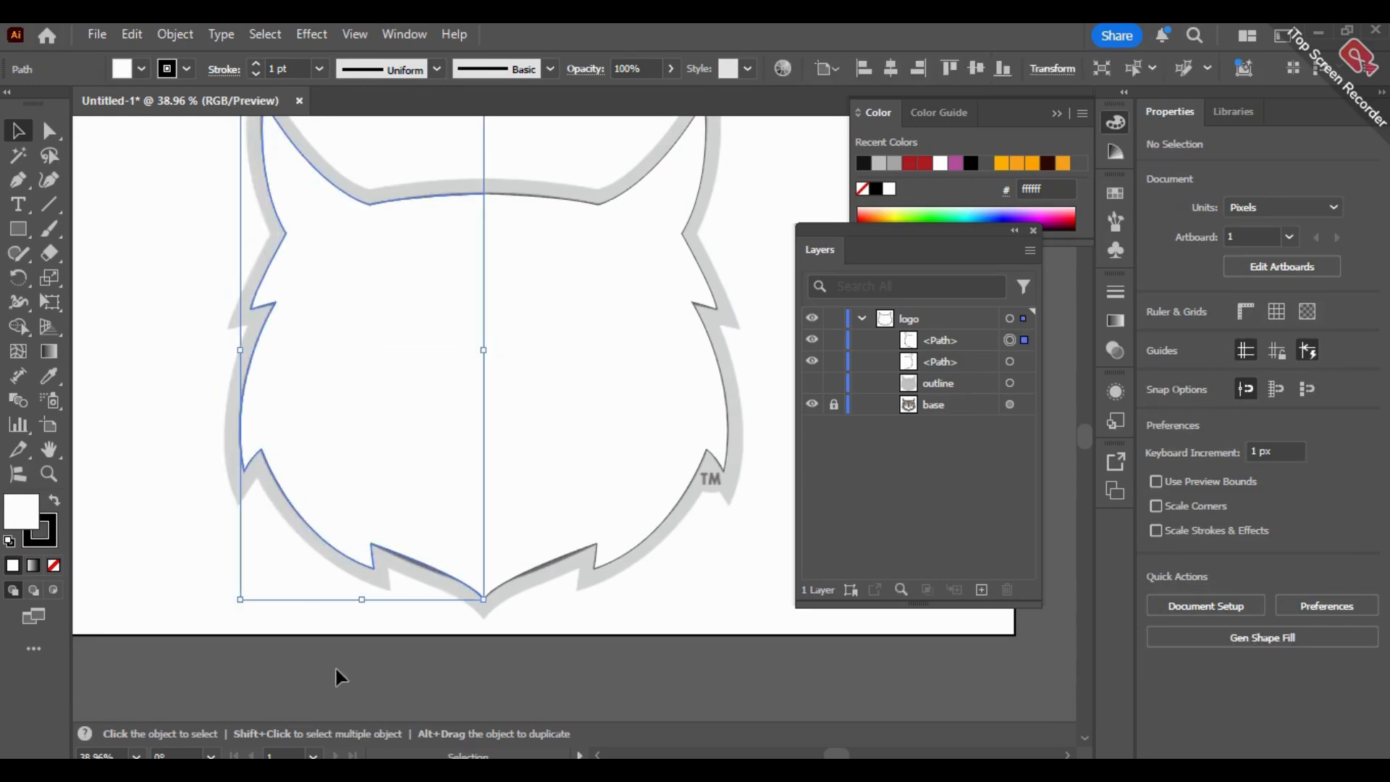
left_click(336, 667)
left_click(606, 363)
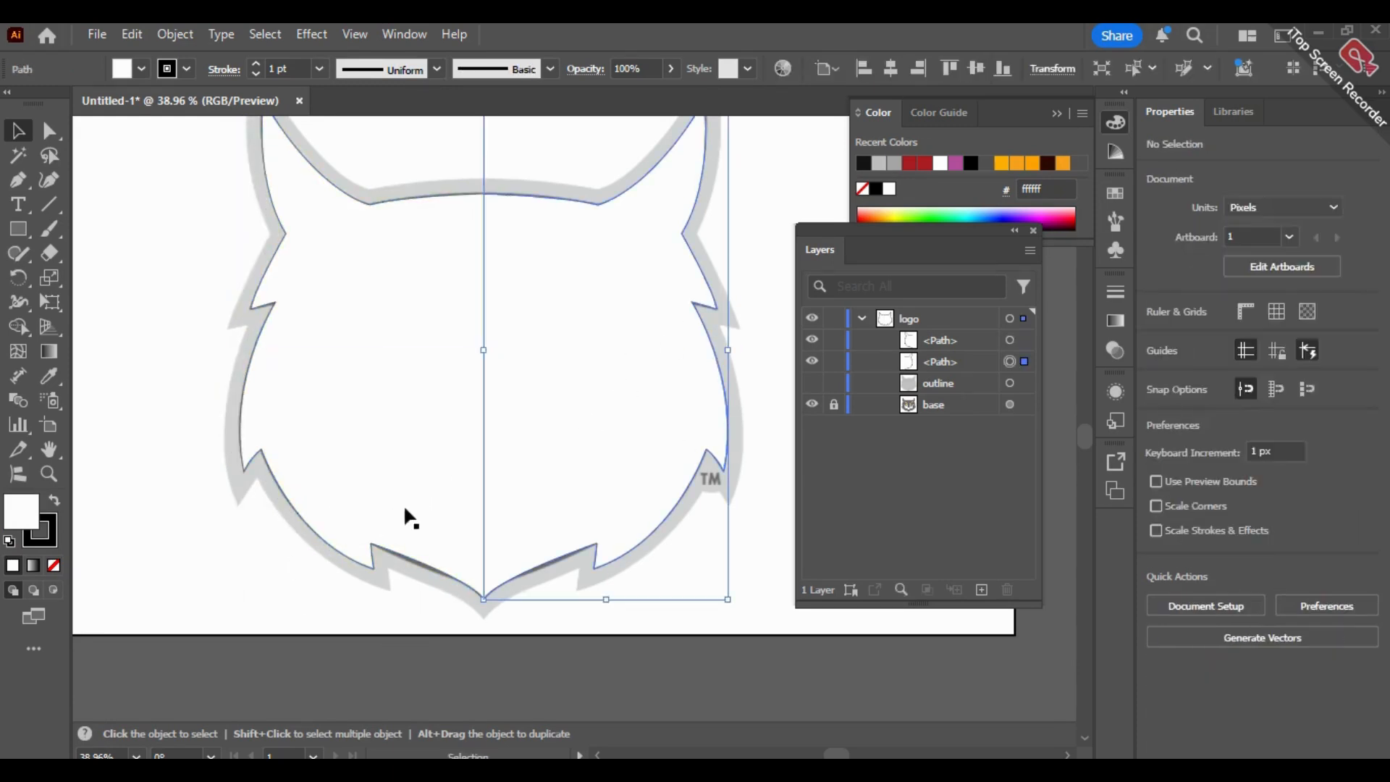
left_click(242, 639)
Step: Join the two head halves at their bottom endpoints on the chin point
key("a")
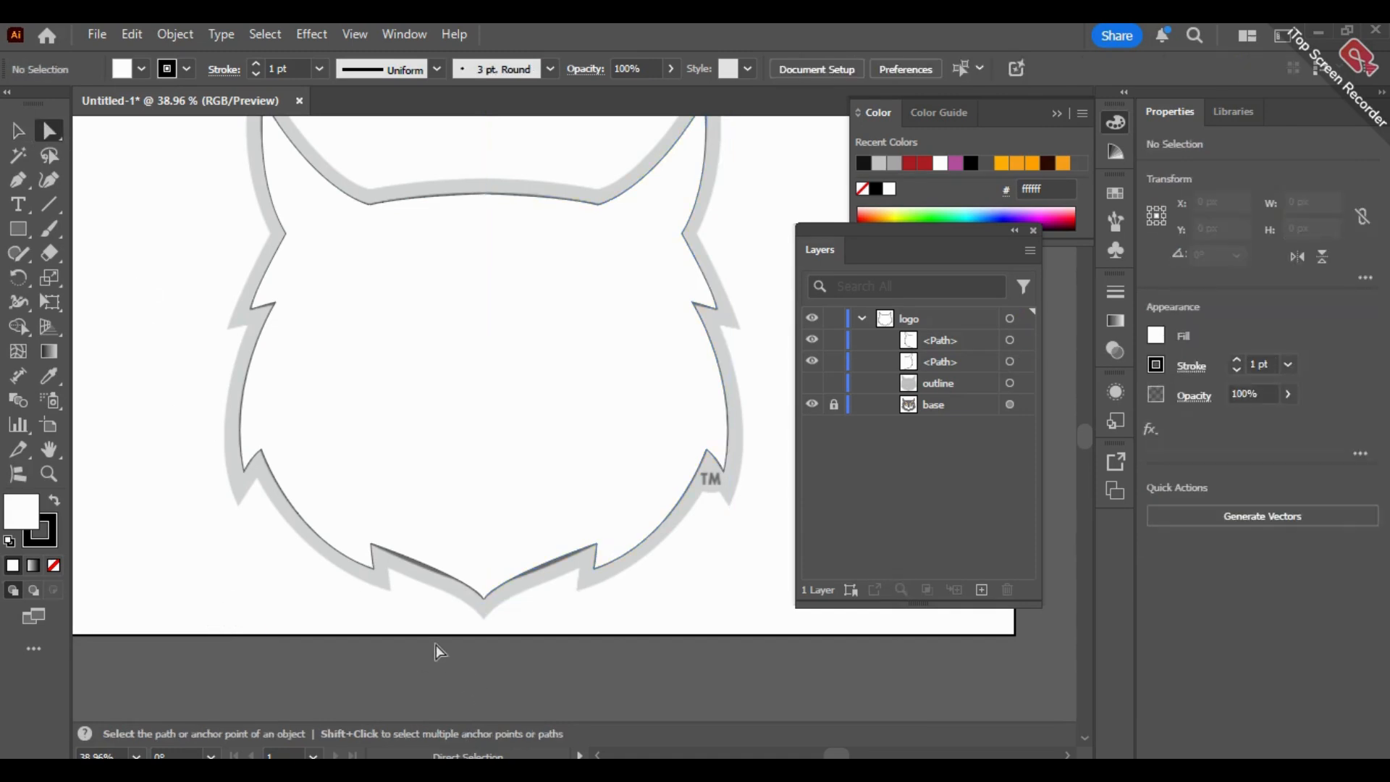
left_click_drag(513, 592, 507, 597)
right_click(512, 575)
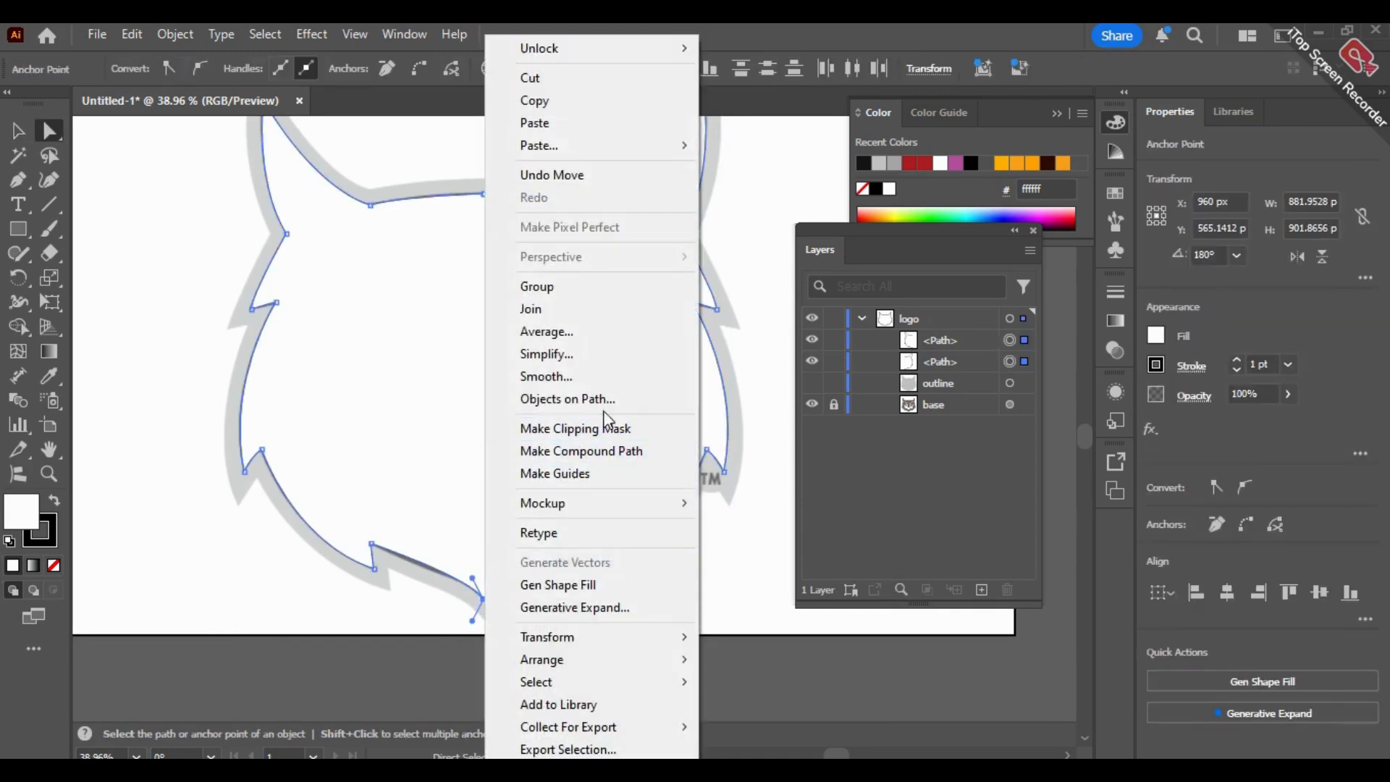
left_click(568, 313)
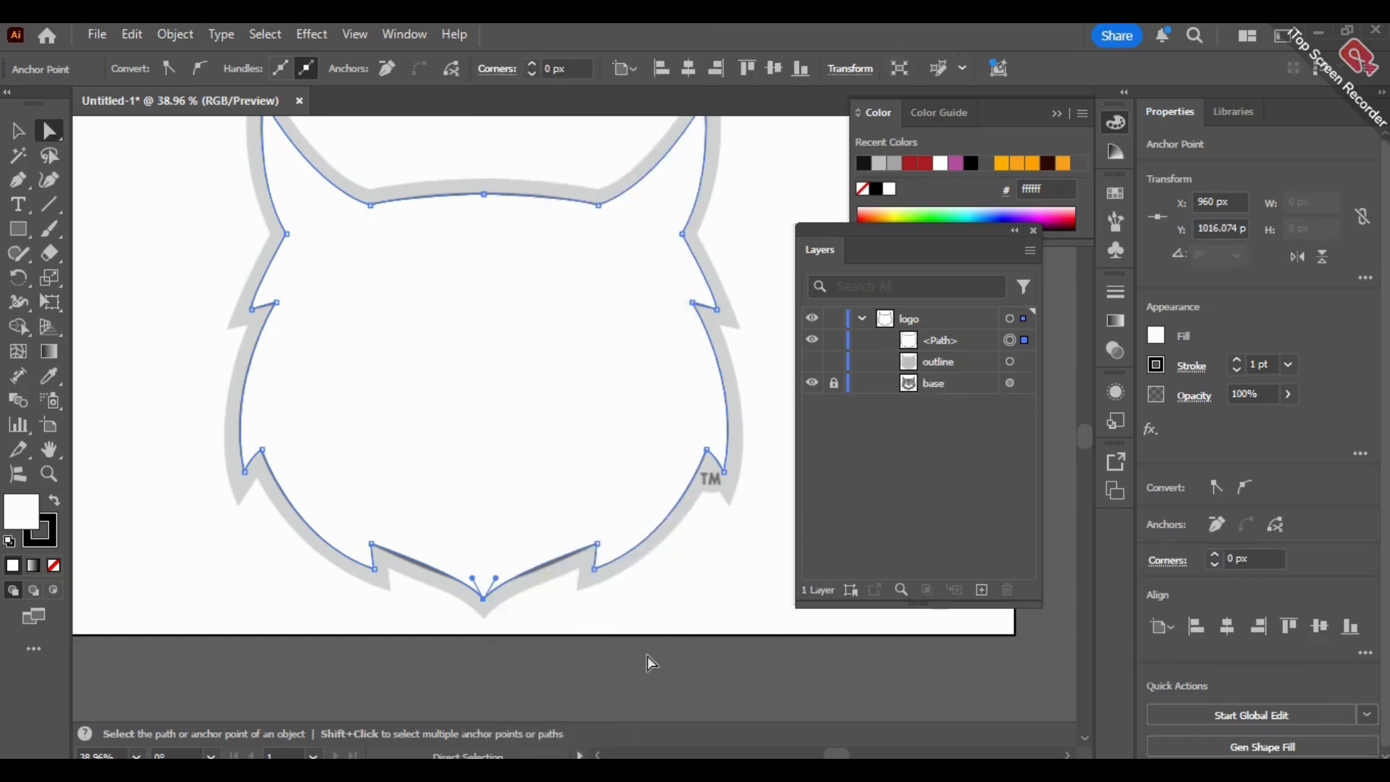
left_click(652, 658)
Step: Join the open endpoints at the centre of the head's top edge, and select the closed head path
left_click(489, 194)
right_click(493, 214)
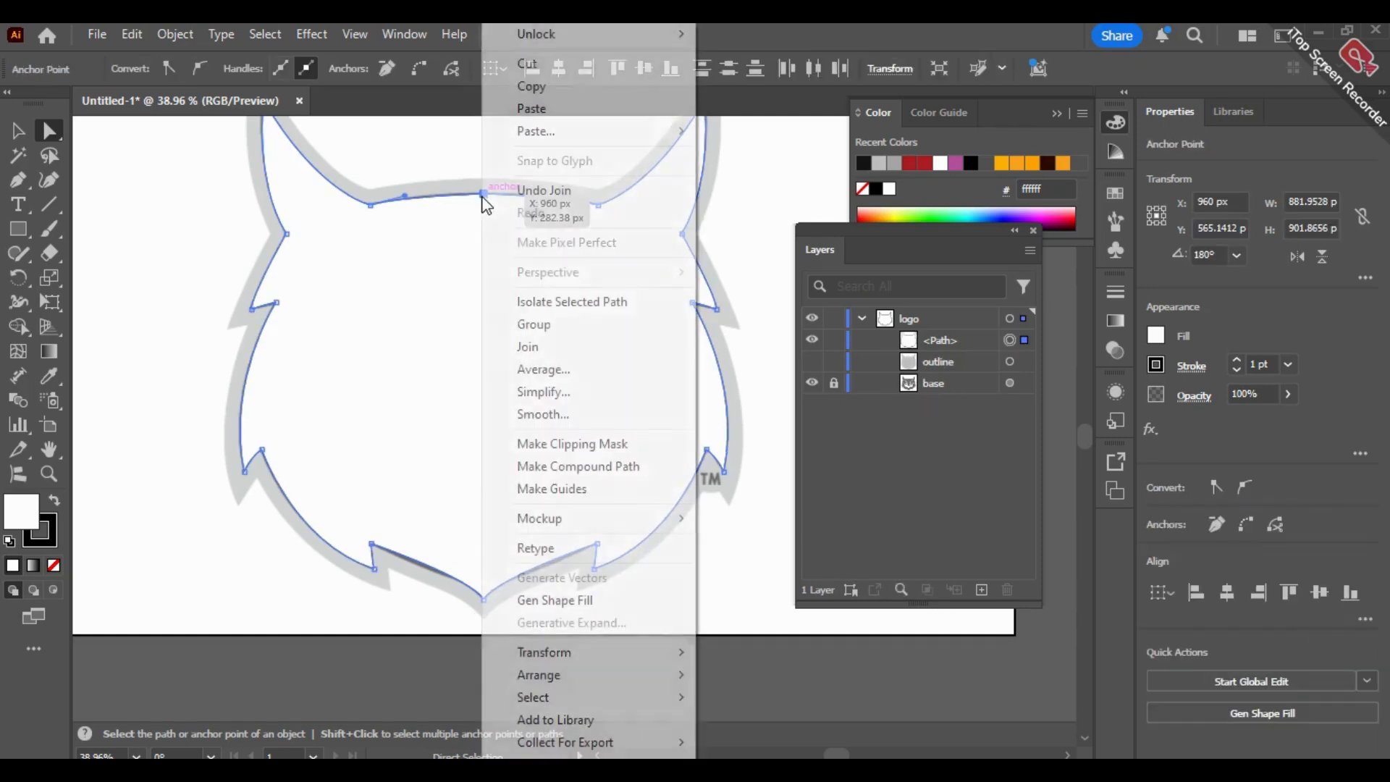
left_click(586, 346)
left_click(686, 593)
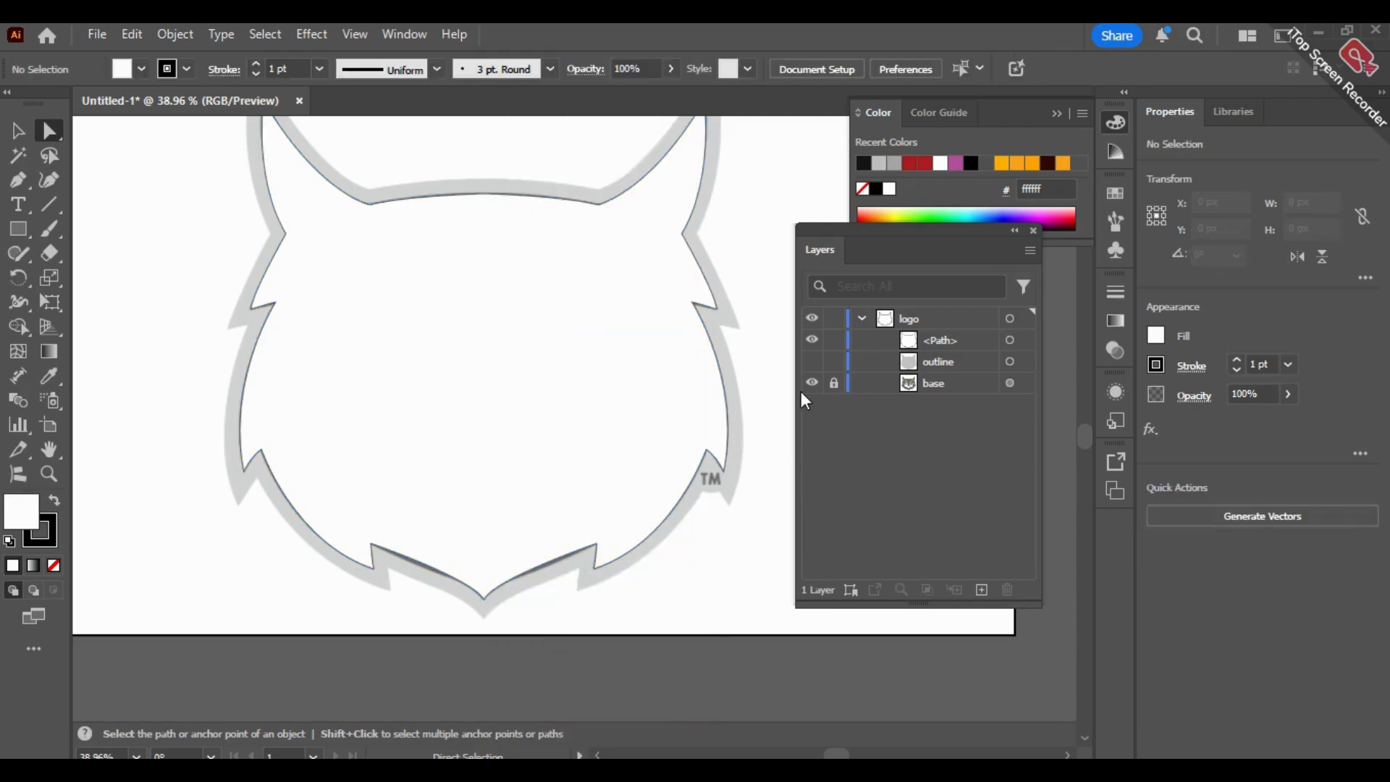
left_click(259, 299)
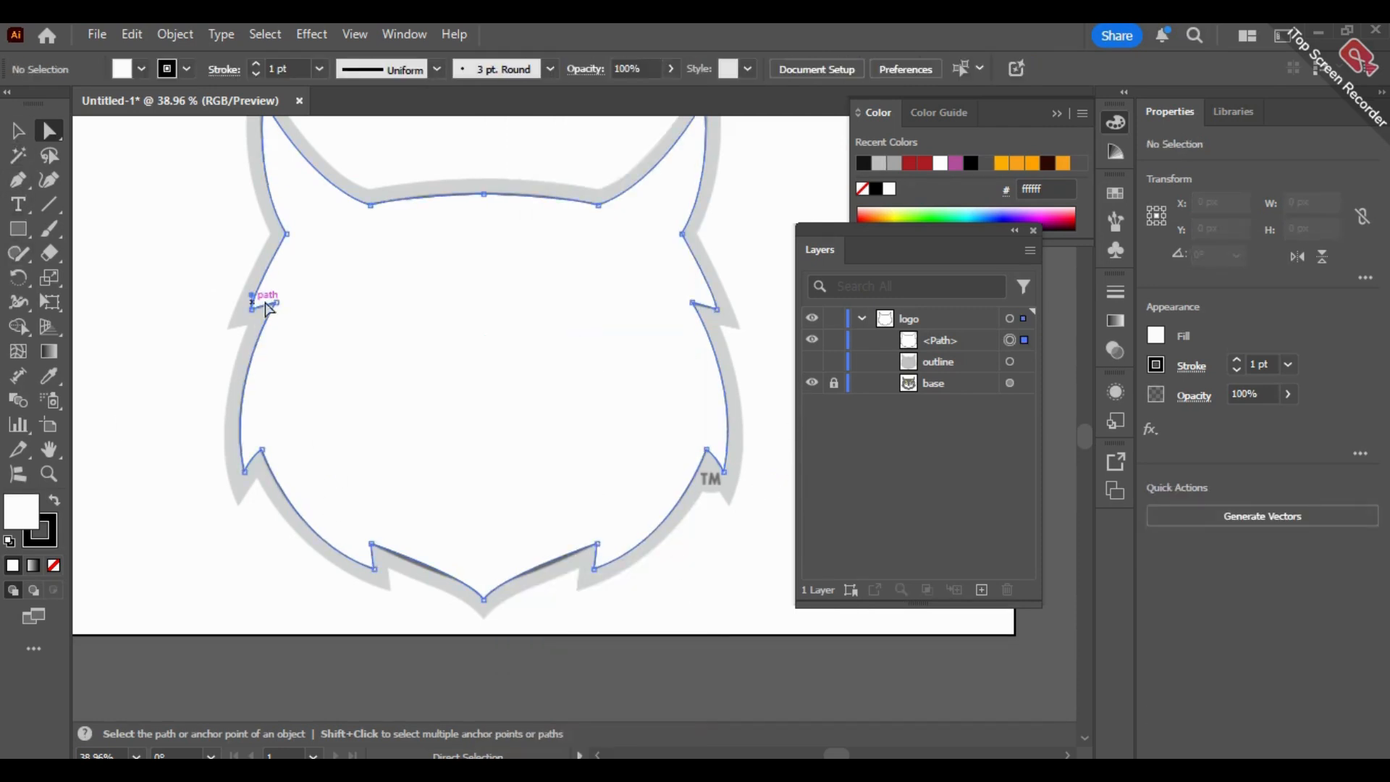
Step: Fill the closed head path with dark grey #1c1c1c and remove its stroke
left_click(31, 139)
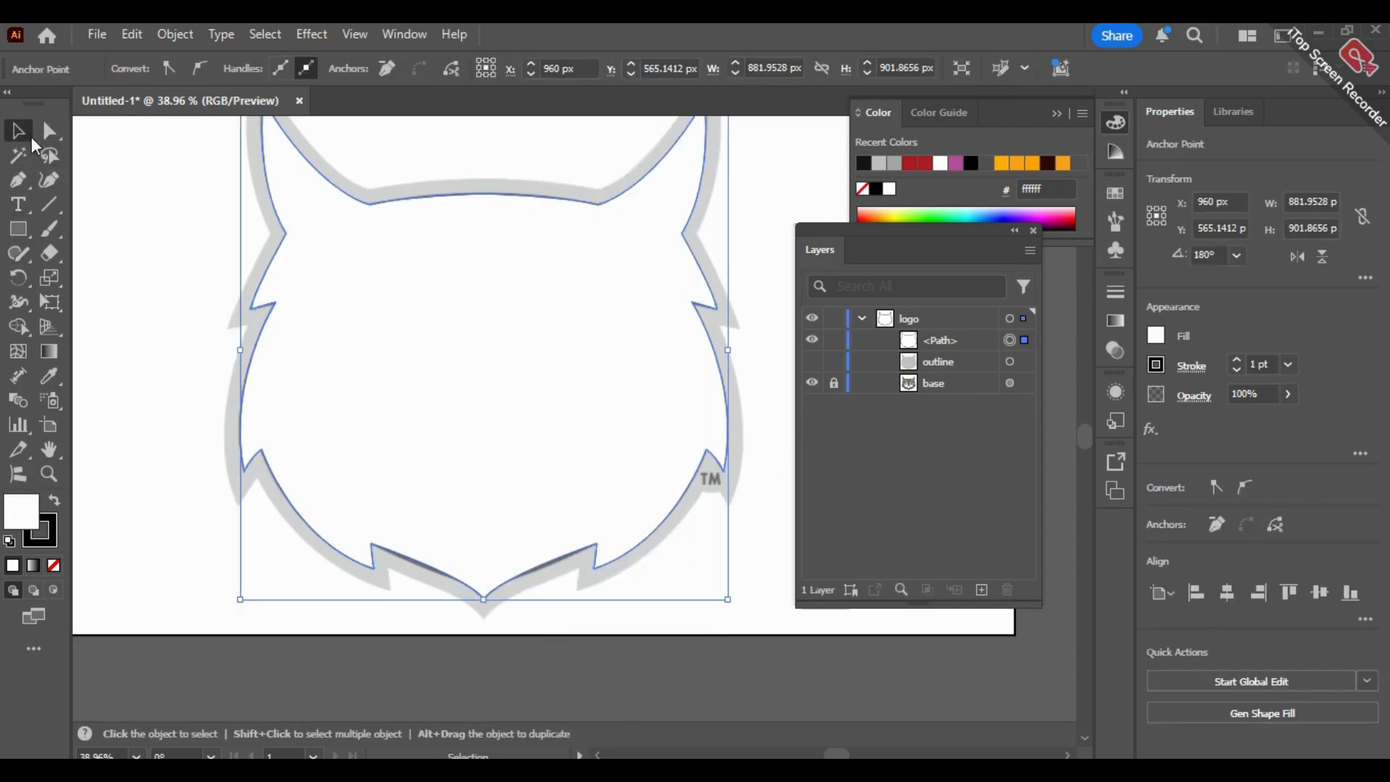
double_click(37, 521)
left_click_drag(417, 503, 408, 507)
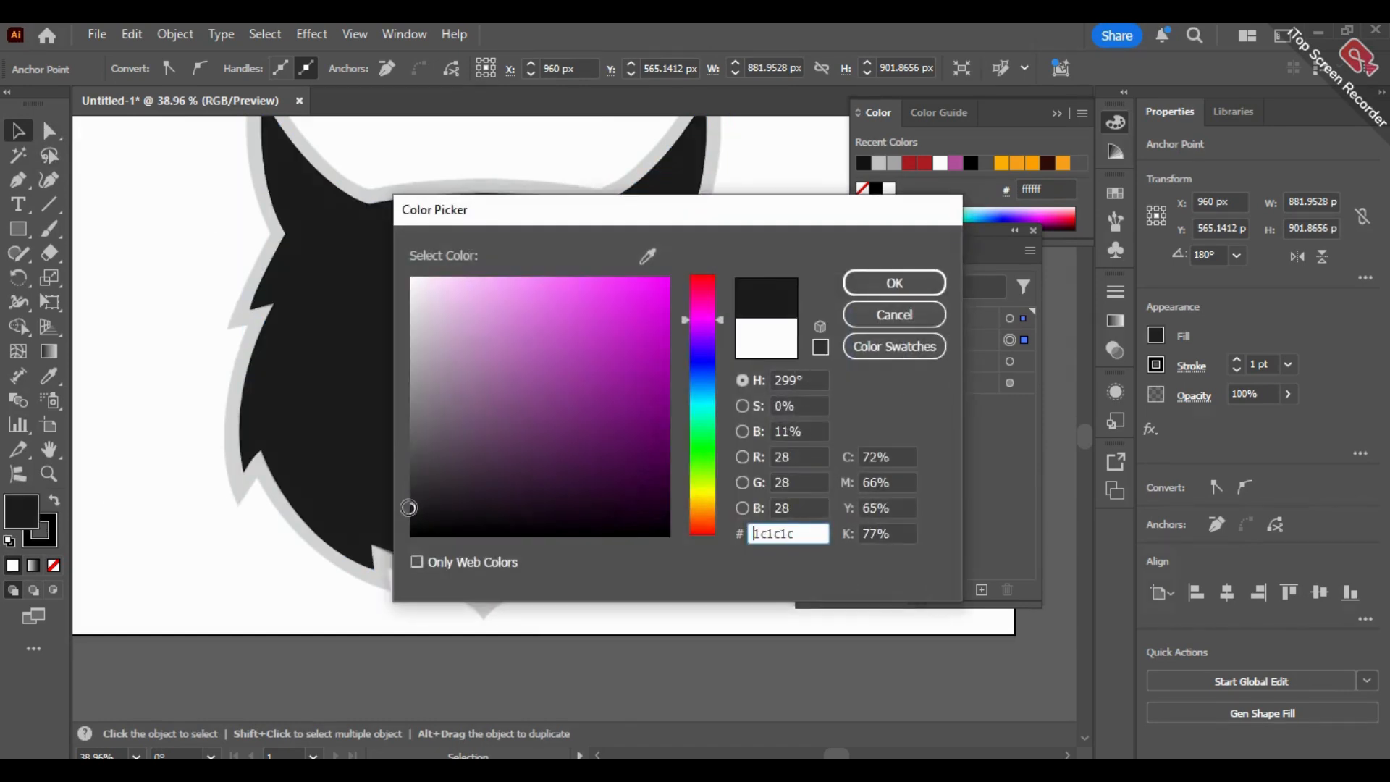
left_click(893, 282)
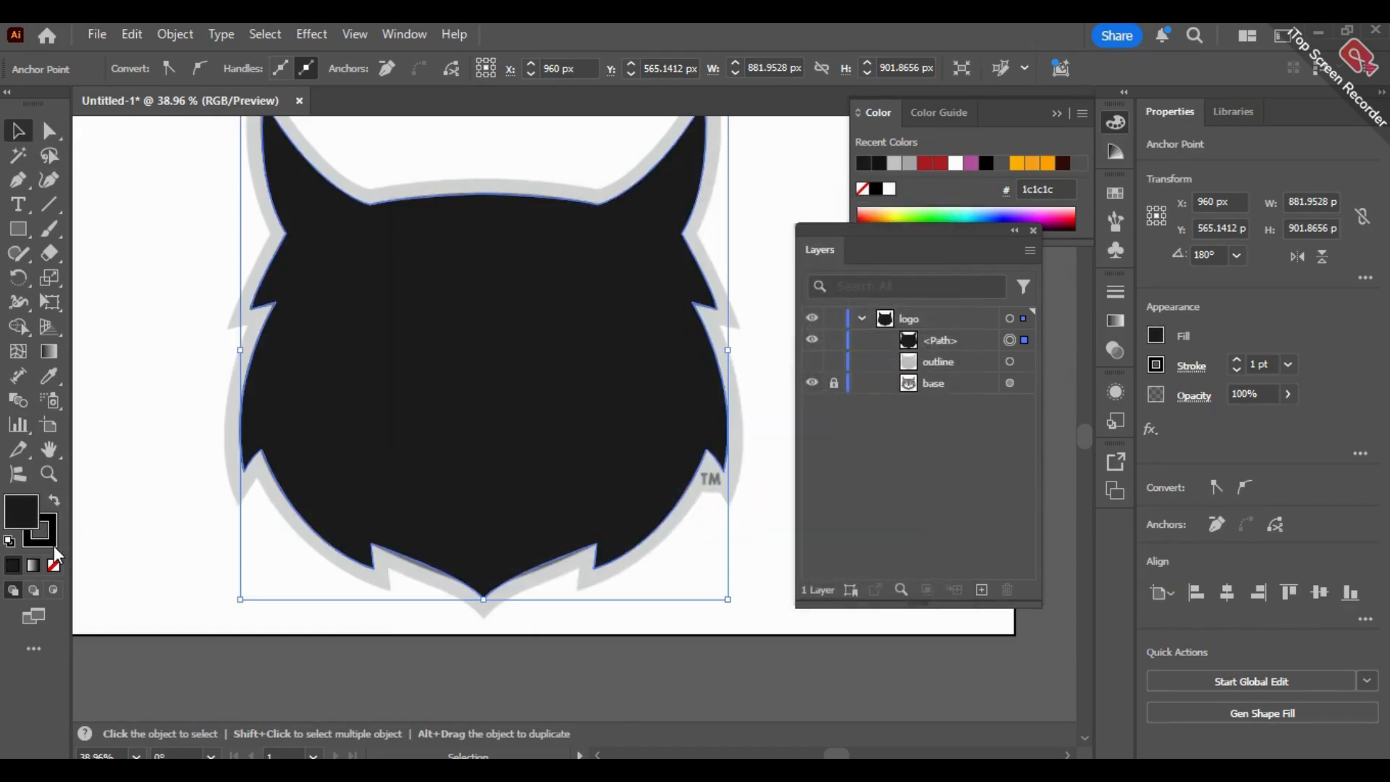
left_click(53, 565)
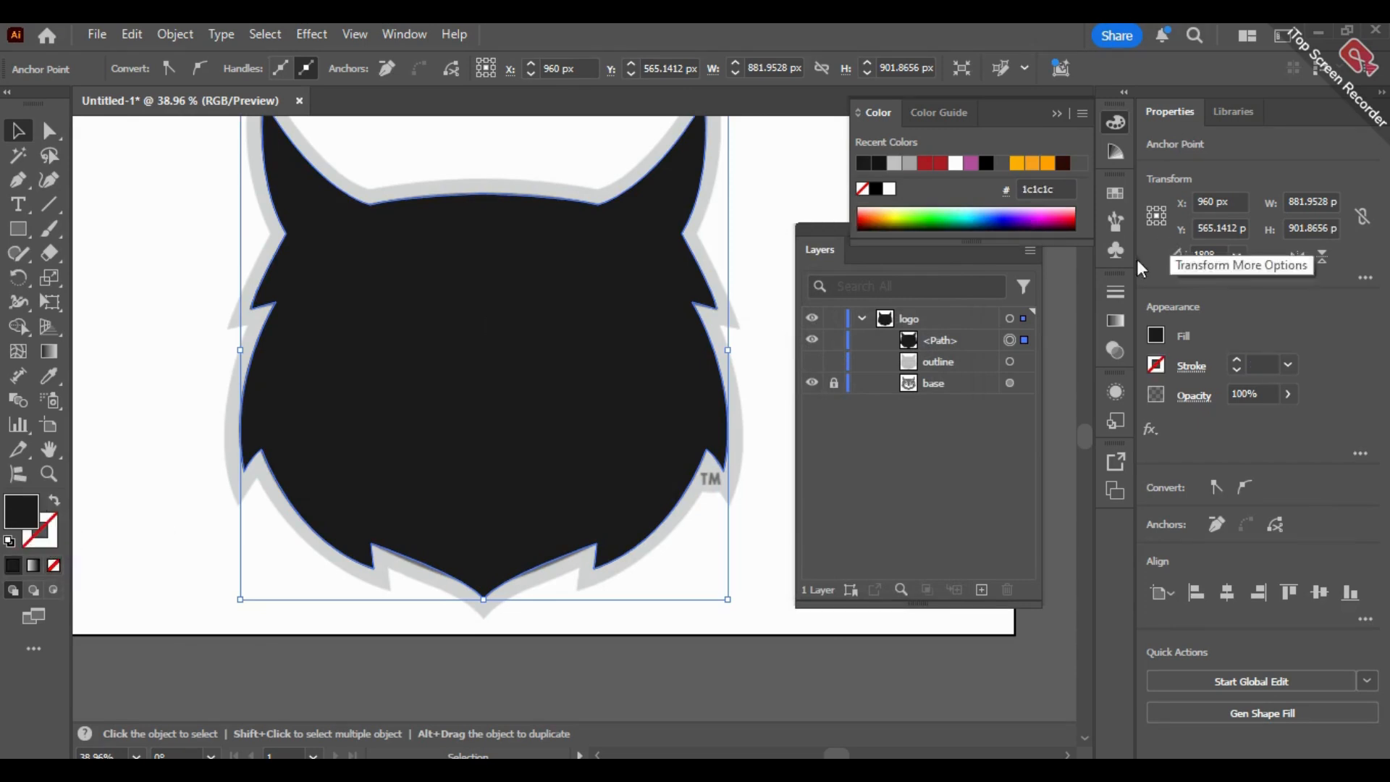
Step: Show the grey outline, hide the base reference, and rename the head path as Outline Above
left_click(811, 361)
left_click(811, 383)
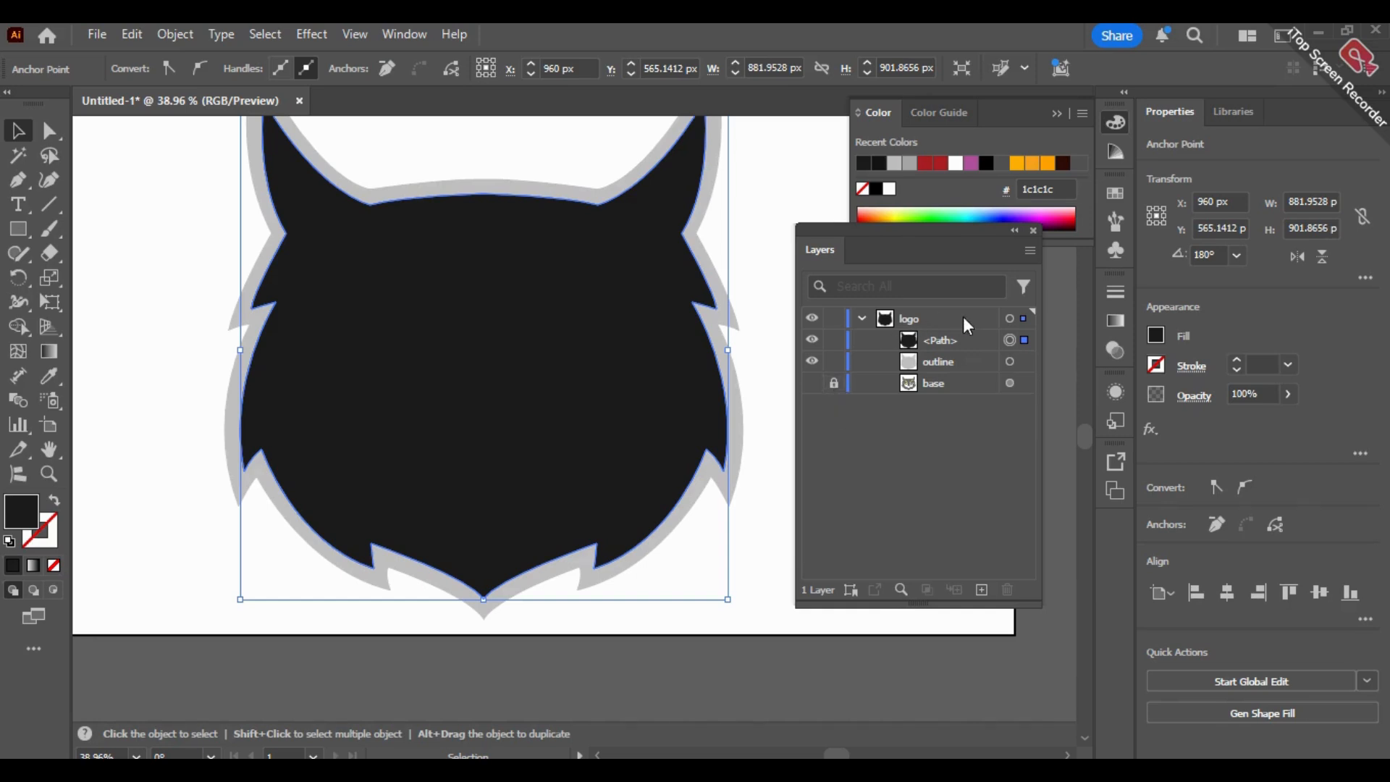
double_click(944, 337)
key("BackSpace")
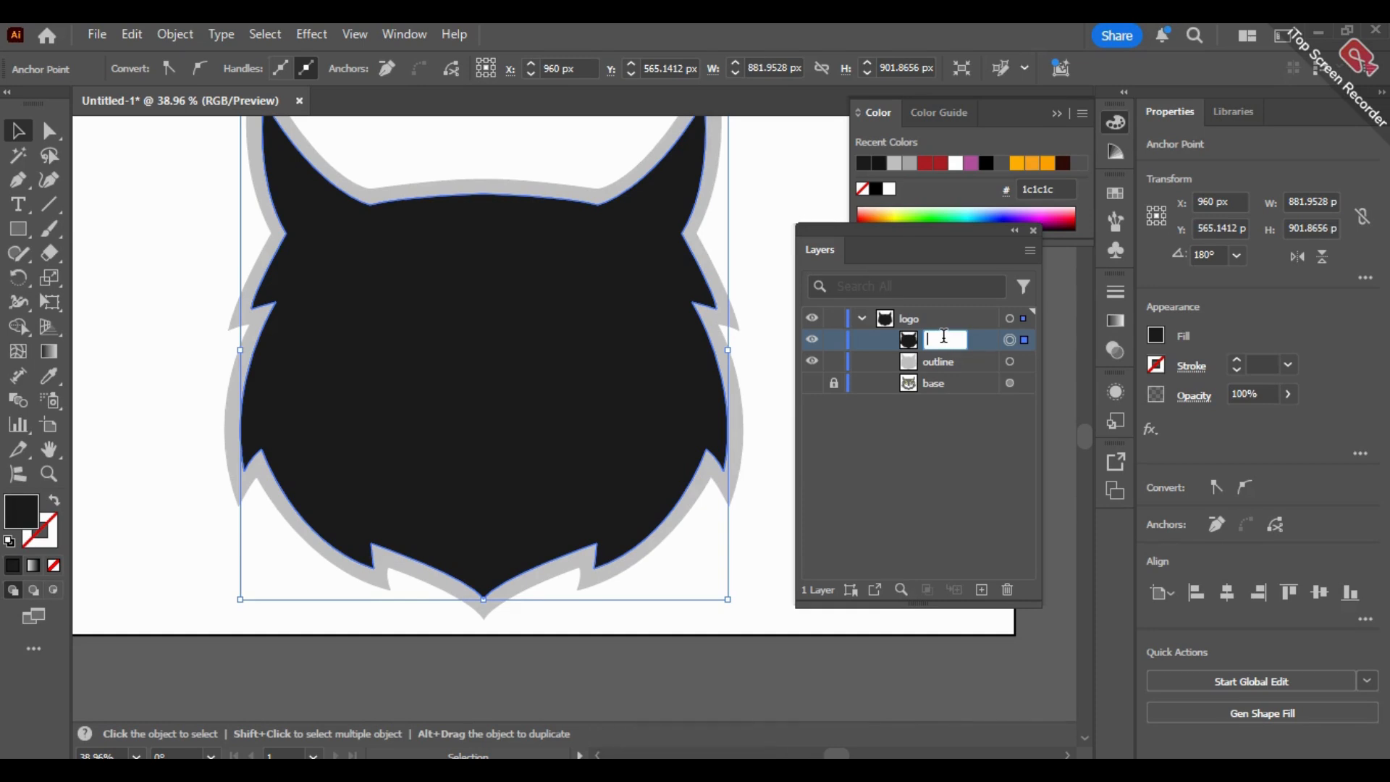
type("Outline A")
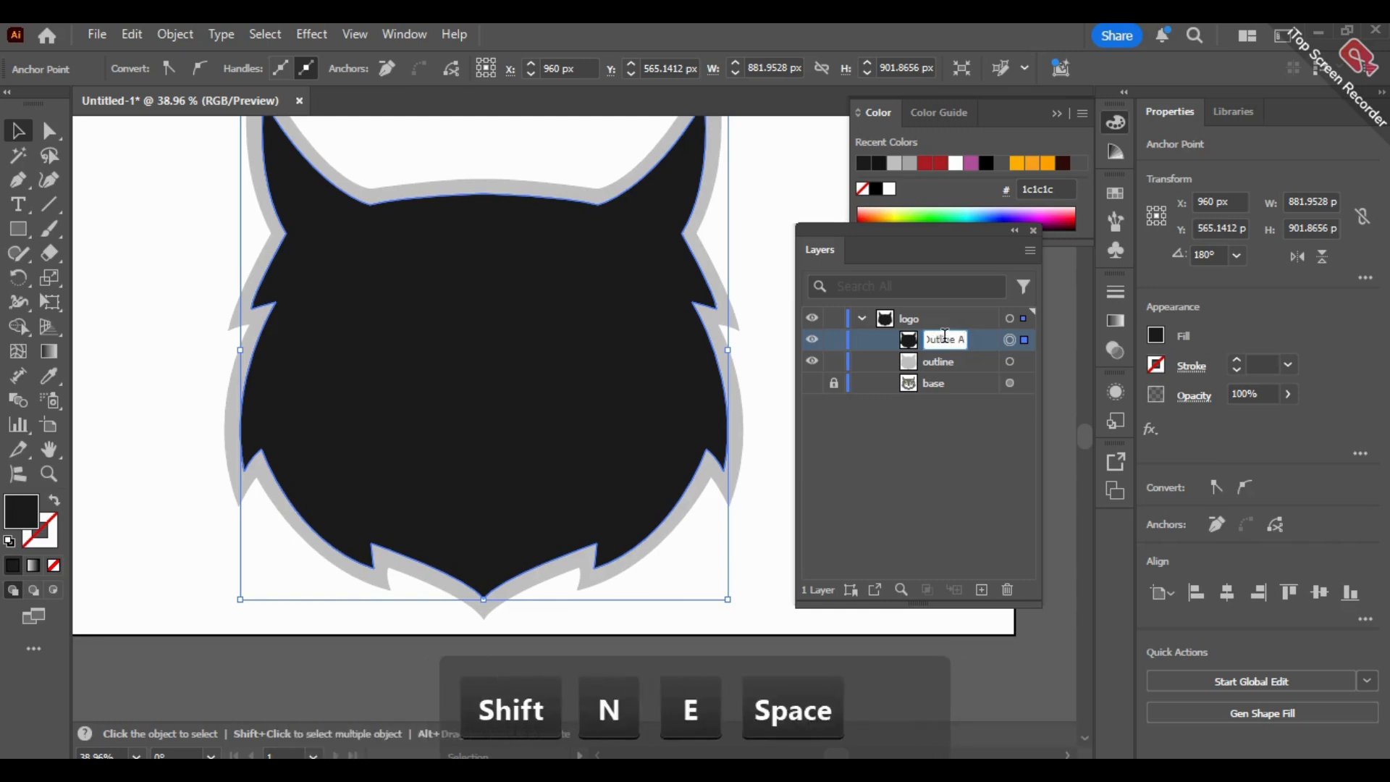
type("bove")
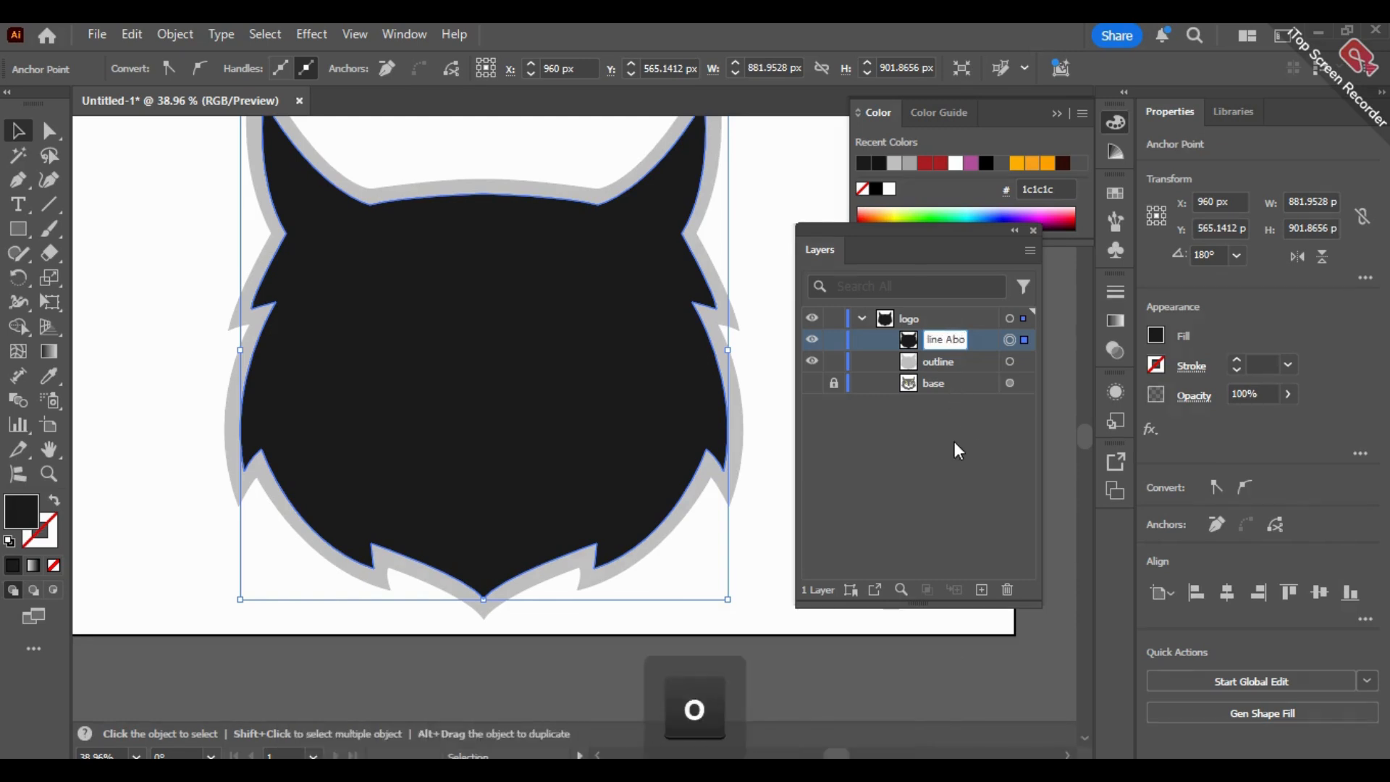
left_click(978, 516)
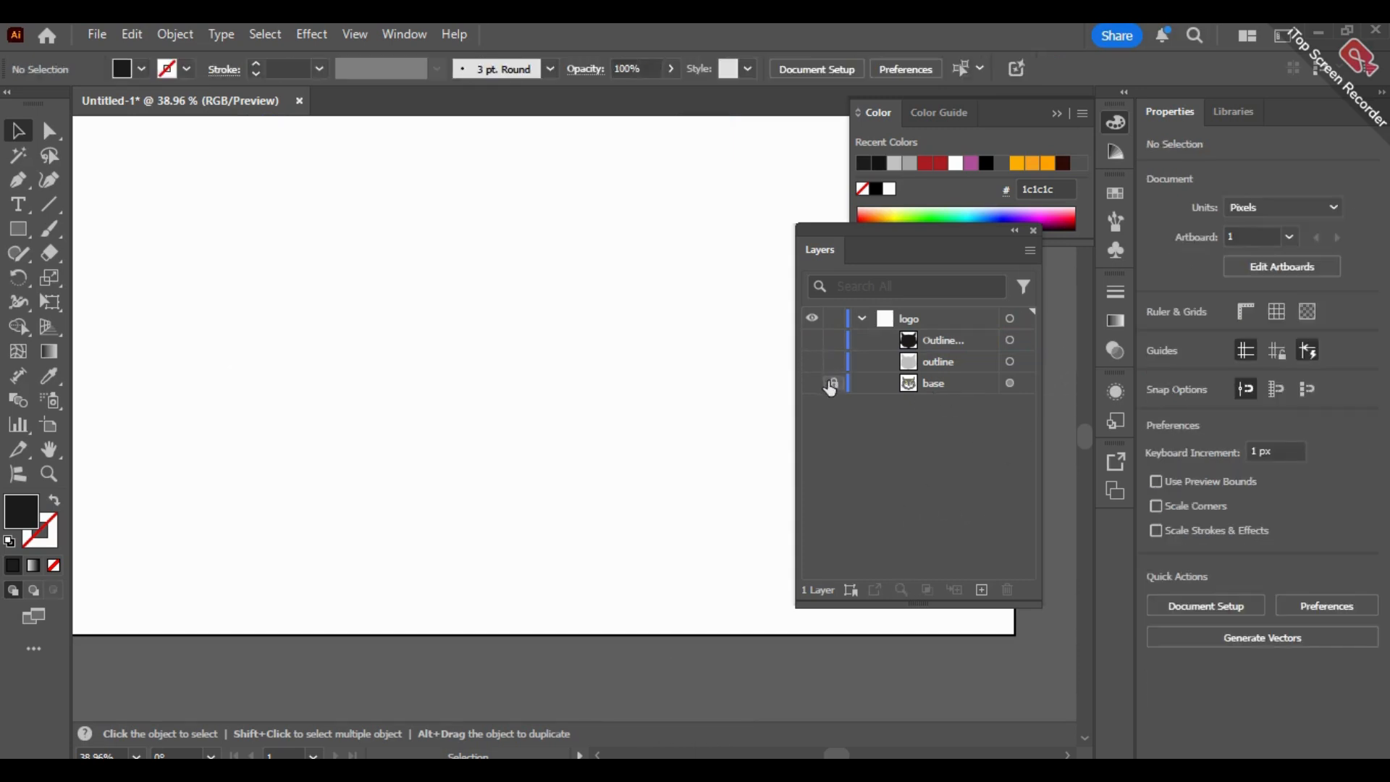
Step: Show only the base reference and start a Pen path at the upper tip of the face's right light area
left_click(812, 382)
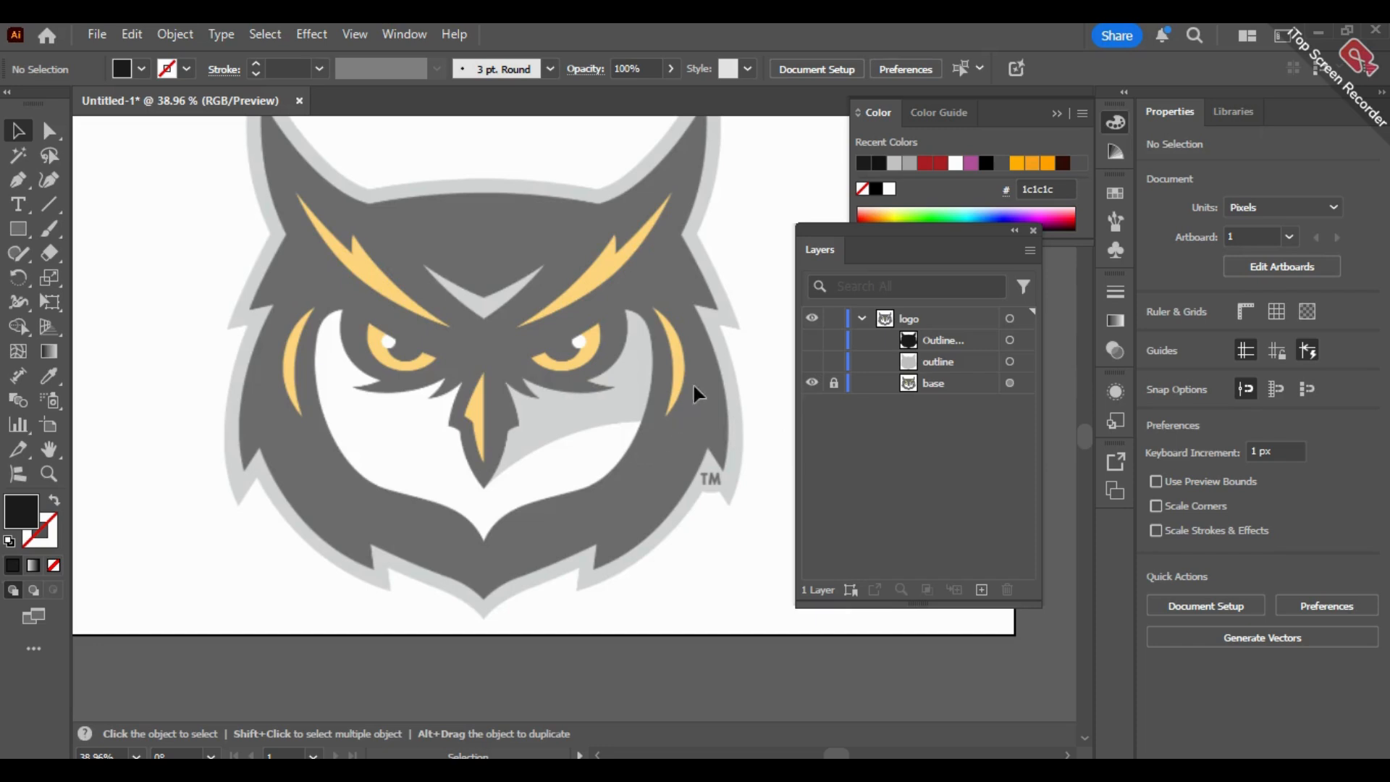
key("space")
left_click_drag(712, 236, 660, 318)
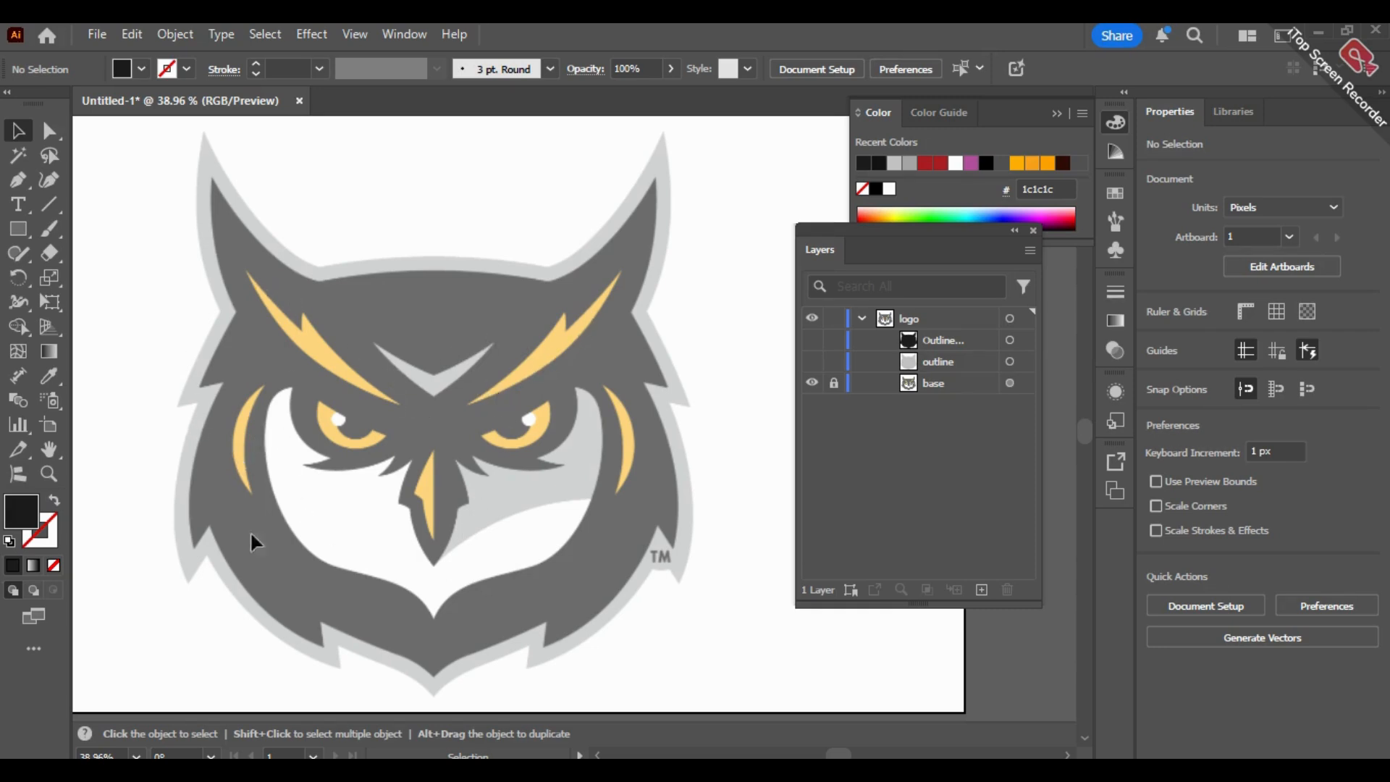
left_click_drag(453, 543, 480, 458)
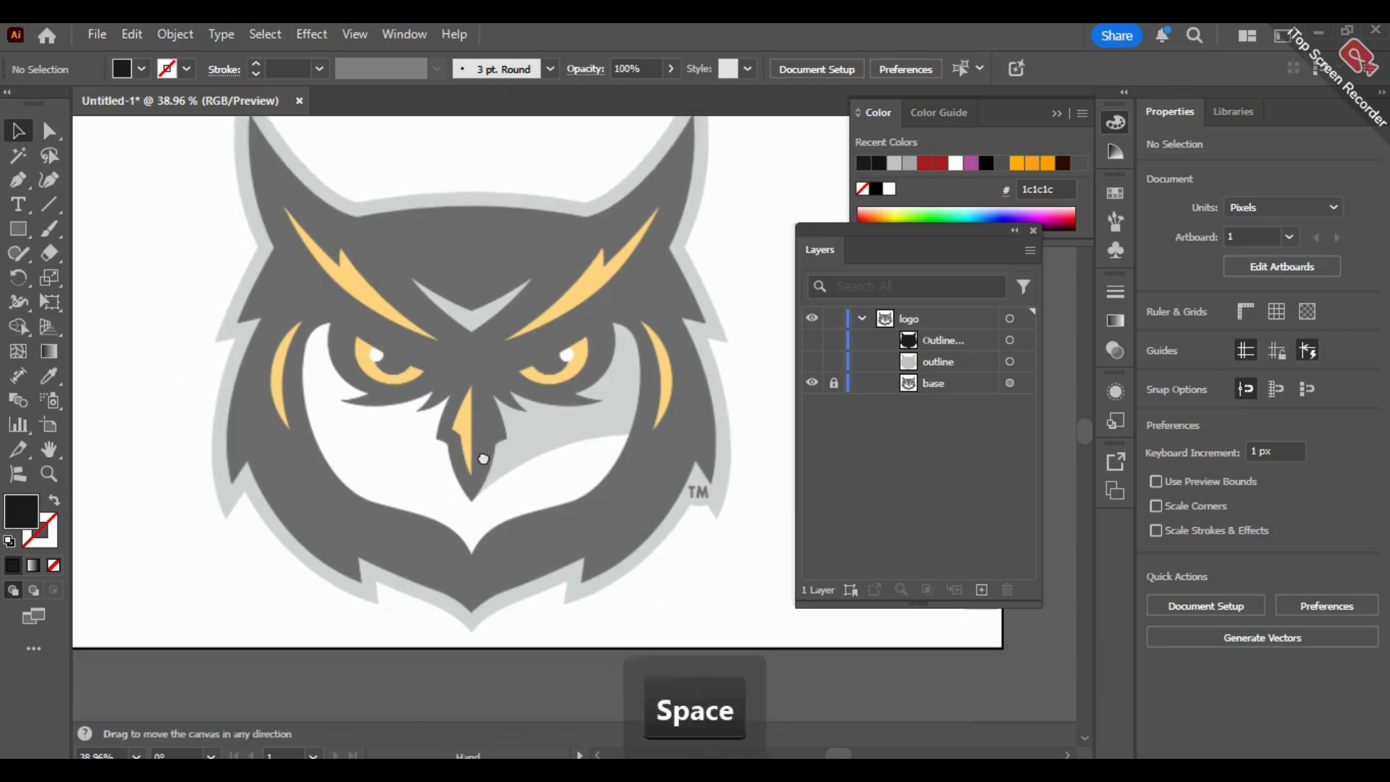
scroll(497, 444, "down", 2)
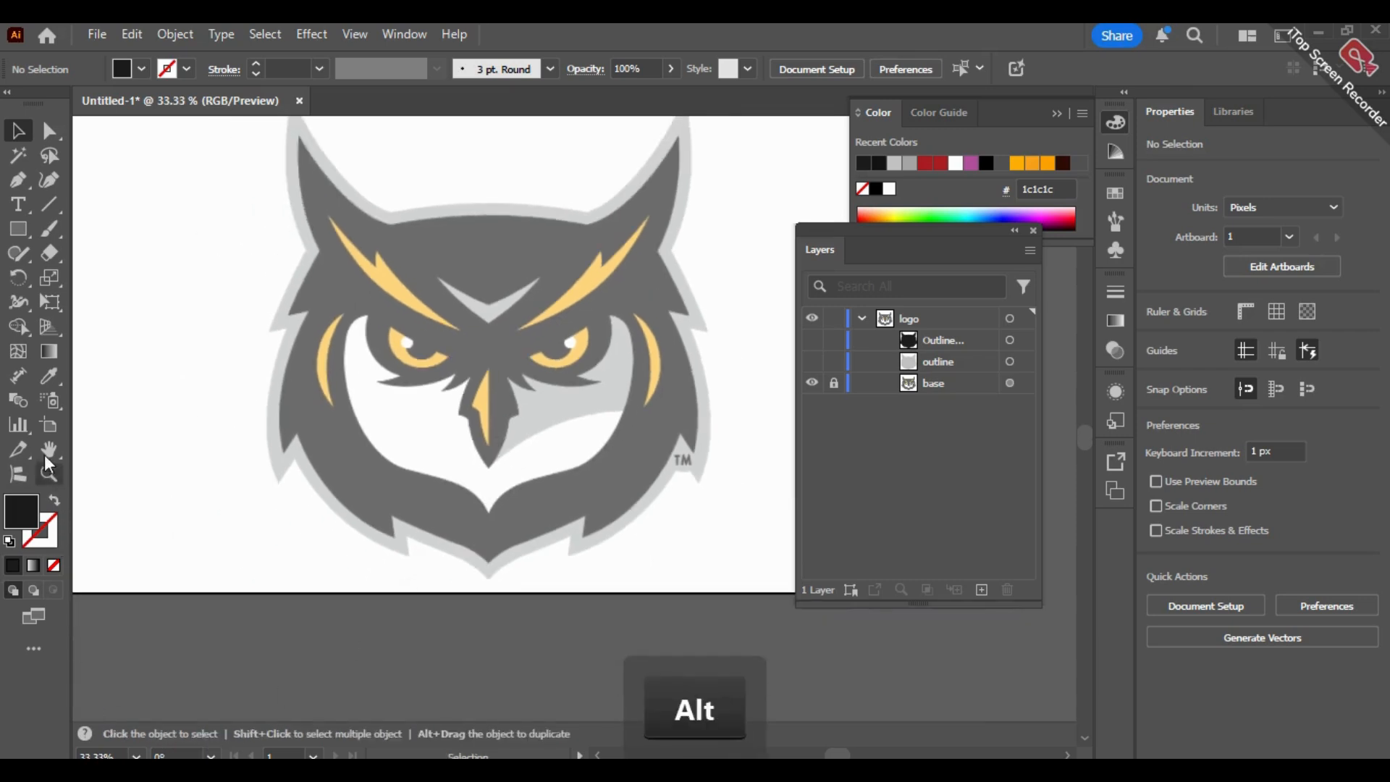
left_click(49, 473)
left_click_drag(360, 267, 446, 432)
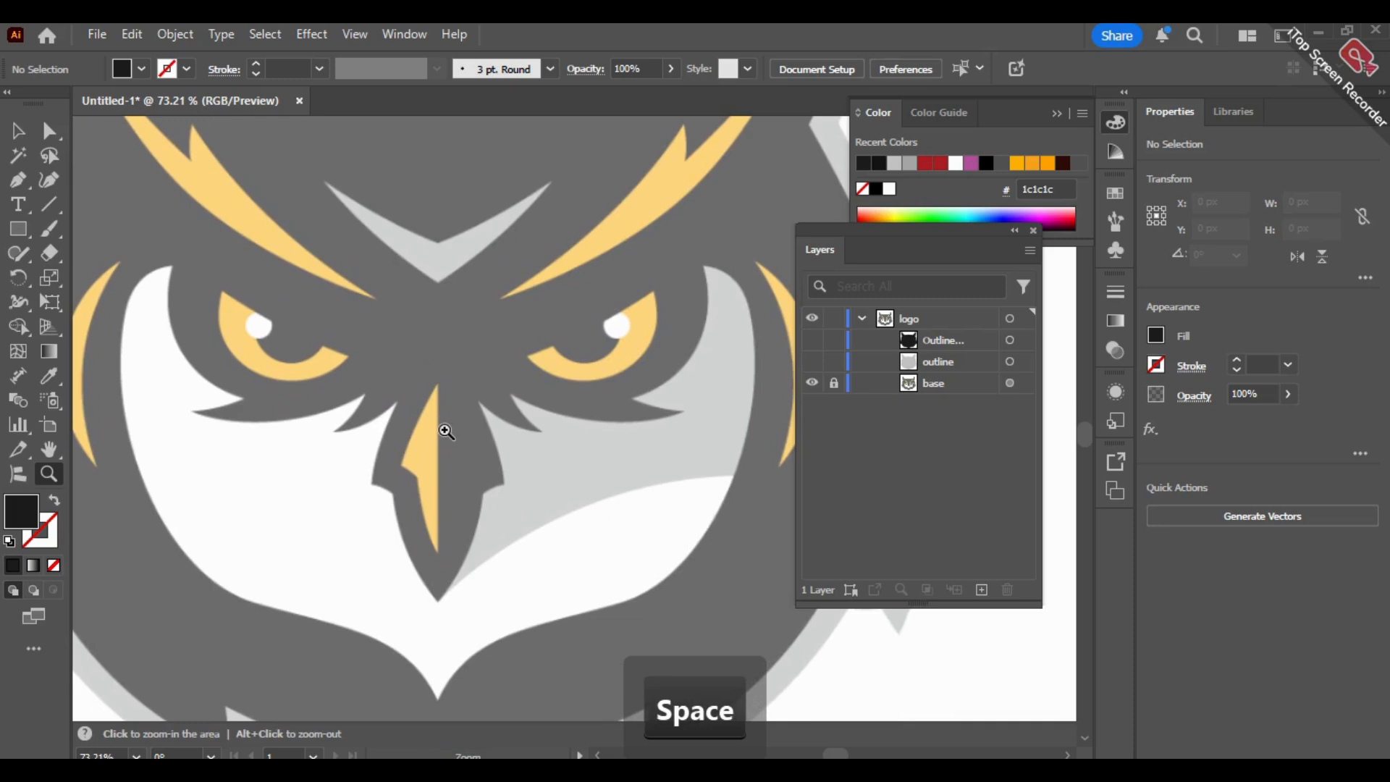
left_click(18, 179)
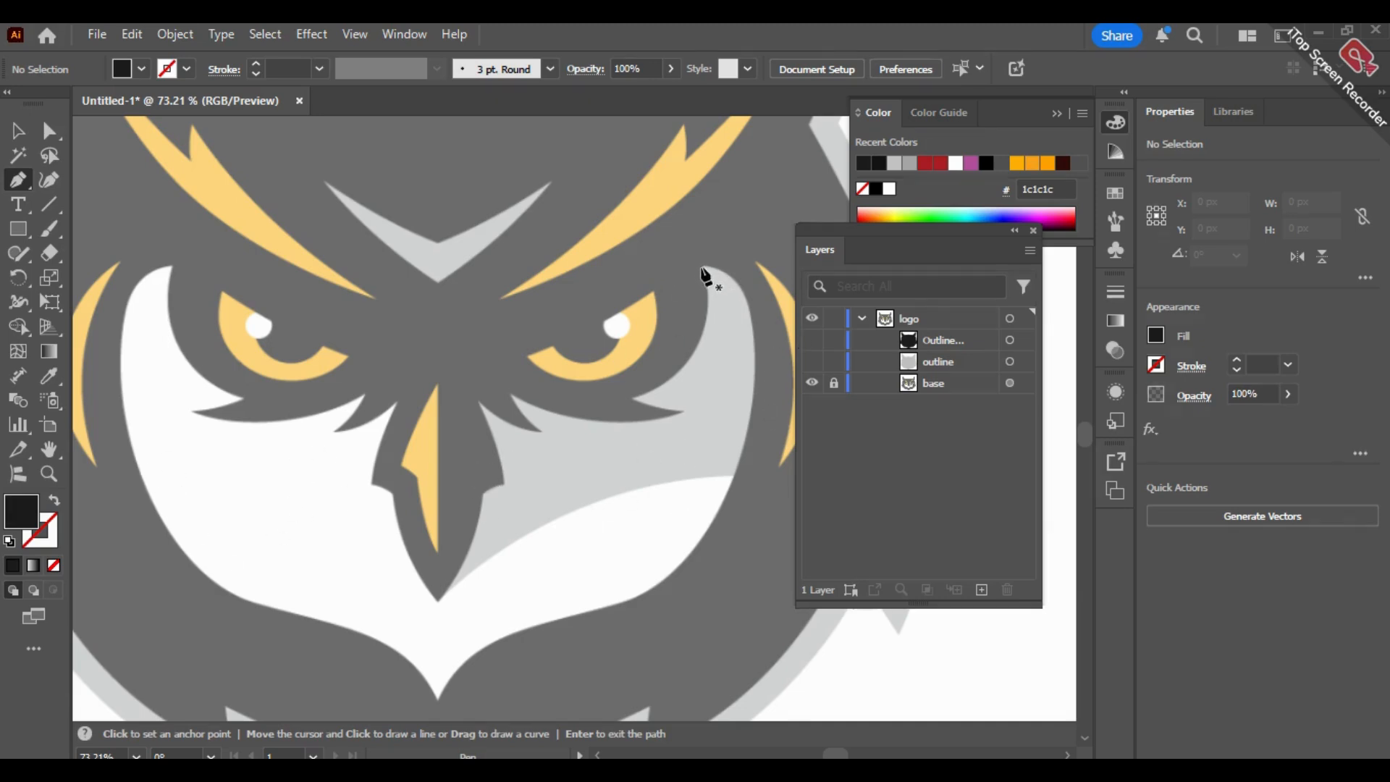
left_click(700, 268)
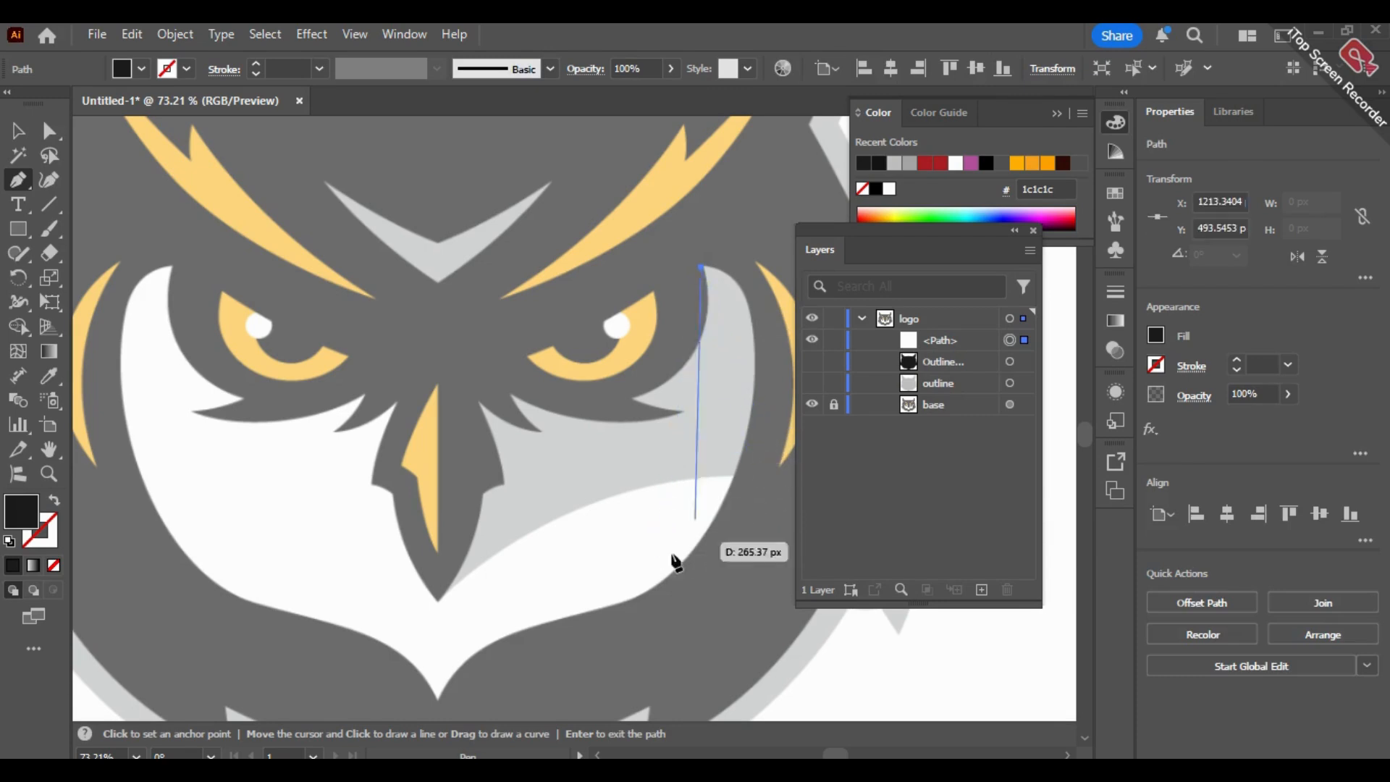
left_click_drag(657, 584, 500, 725)
key("ctrl+z")
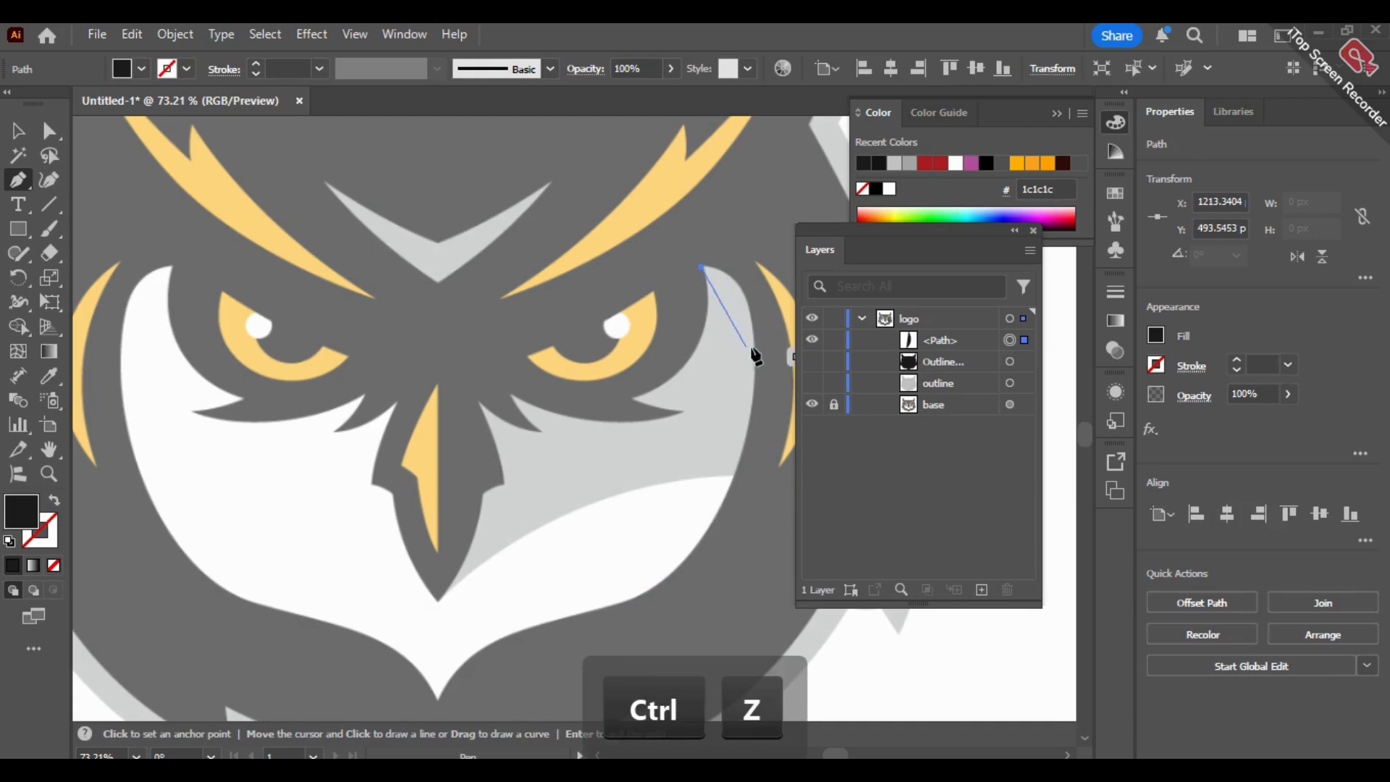
left_click_drag(755, 348, 753, 437)
key("ctrl+z")
Step: Trace the face area's right outer edge down to its bottom centre point, swapping fill and stroke to leave only a black stroke
left_click_drag(753, 370, 750, 436)
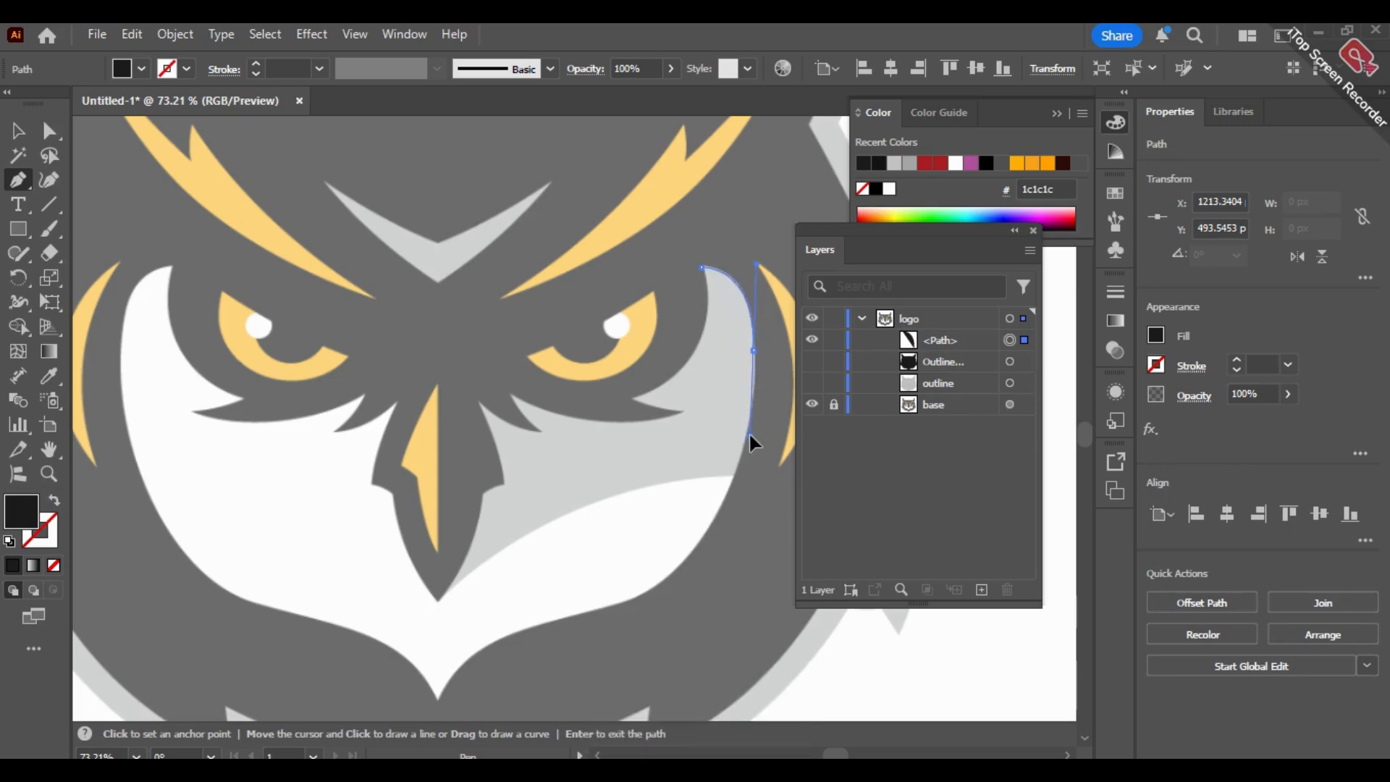
left_click(753, 350)
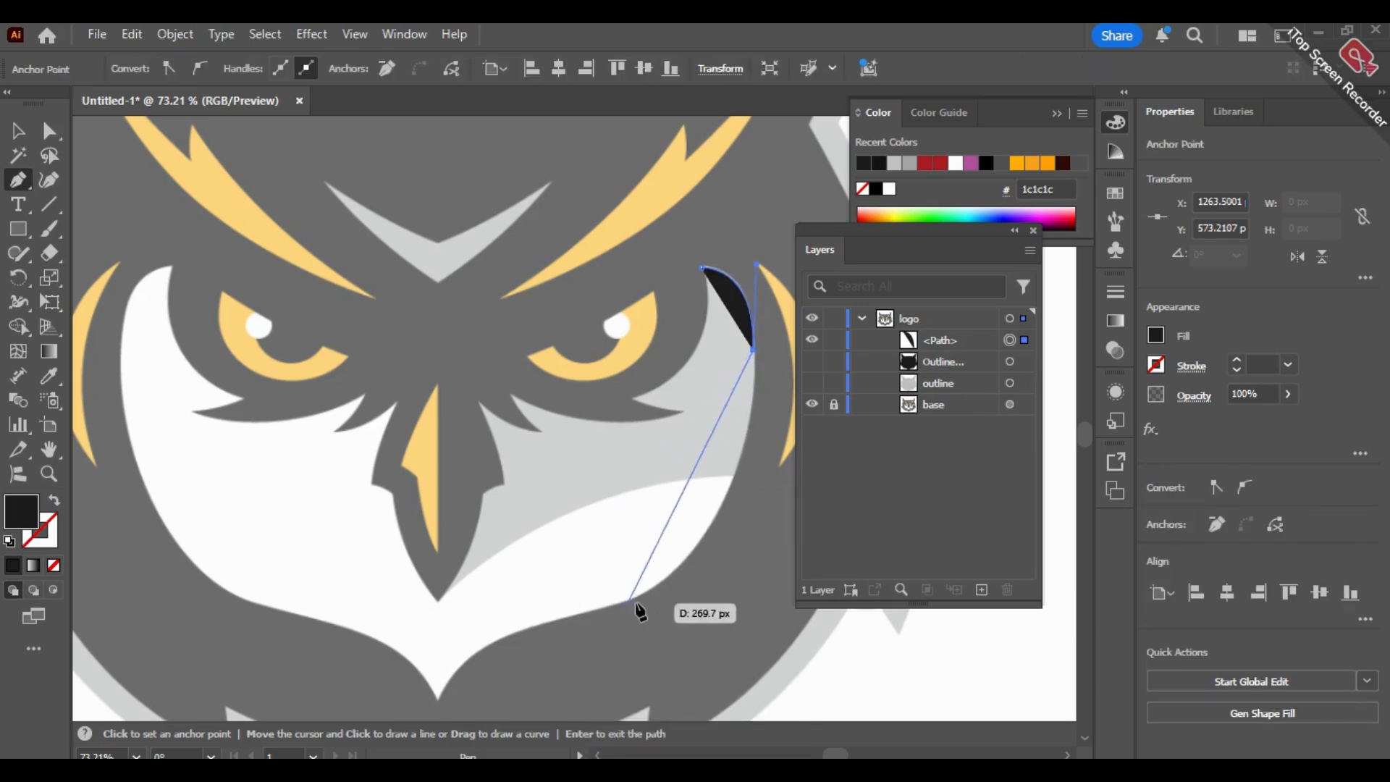
left_click_drag(633, 600, 505, 652)
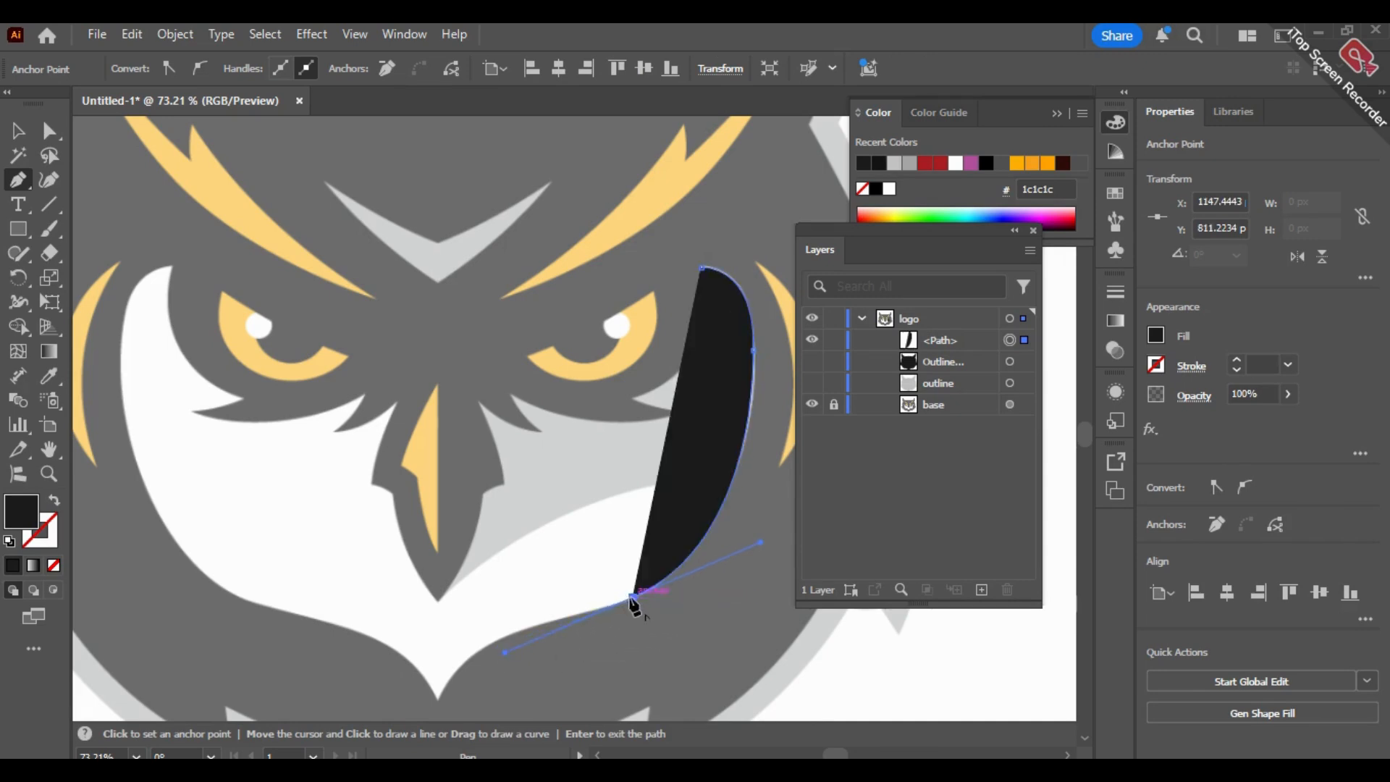
left_click(632, 599)
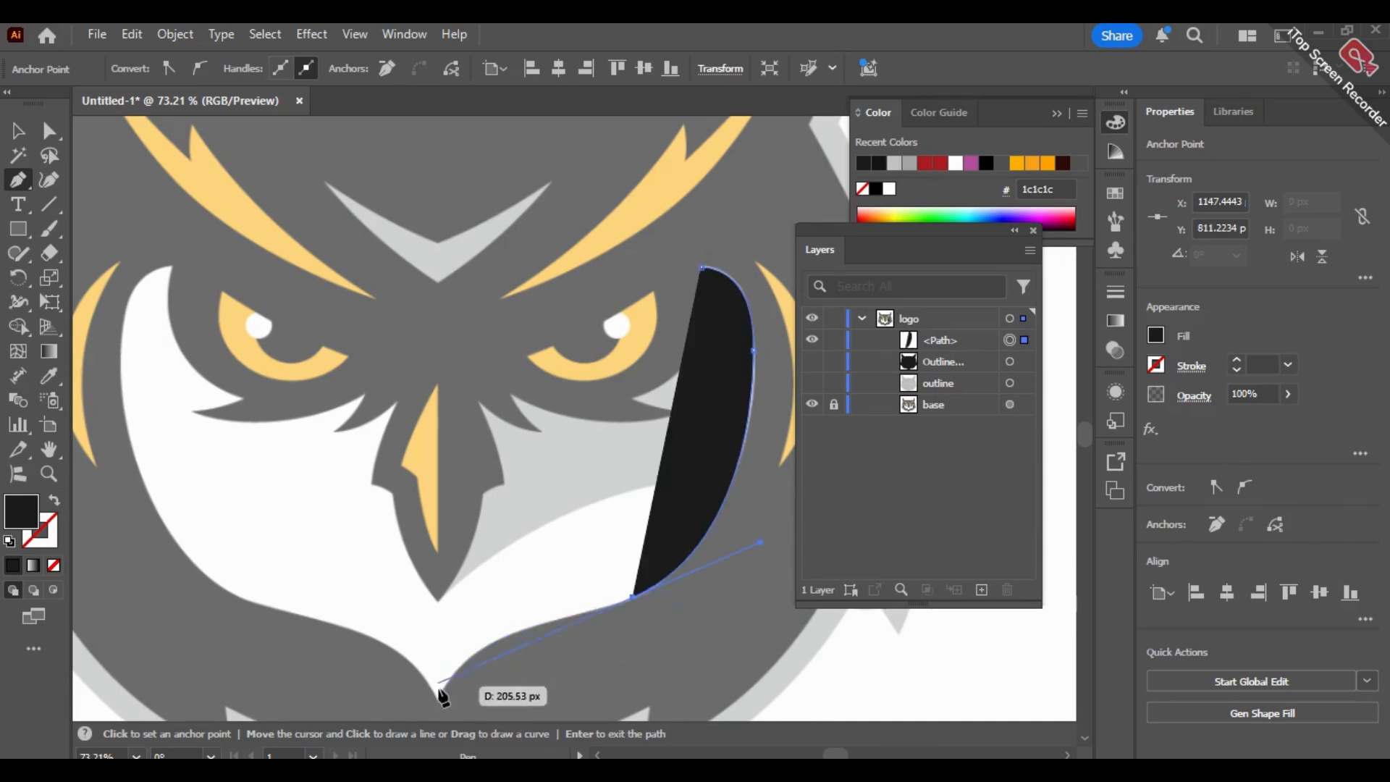
left_click(54, 500)
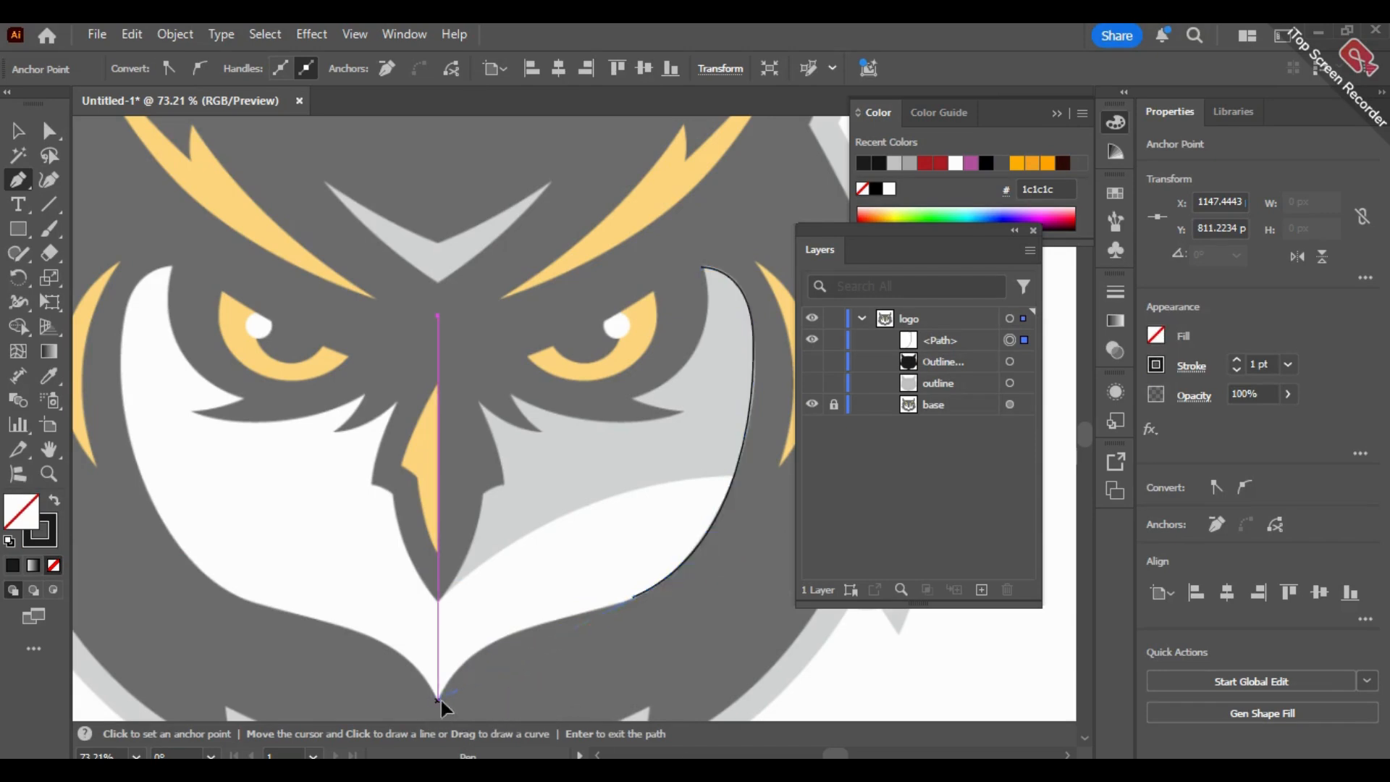
left_click_drag(438, 700, 419, 590)
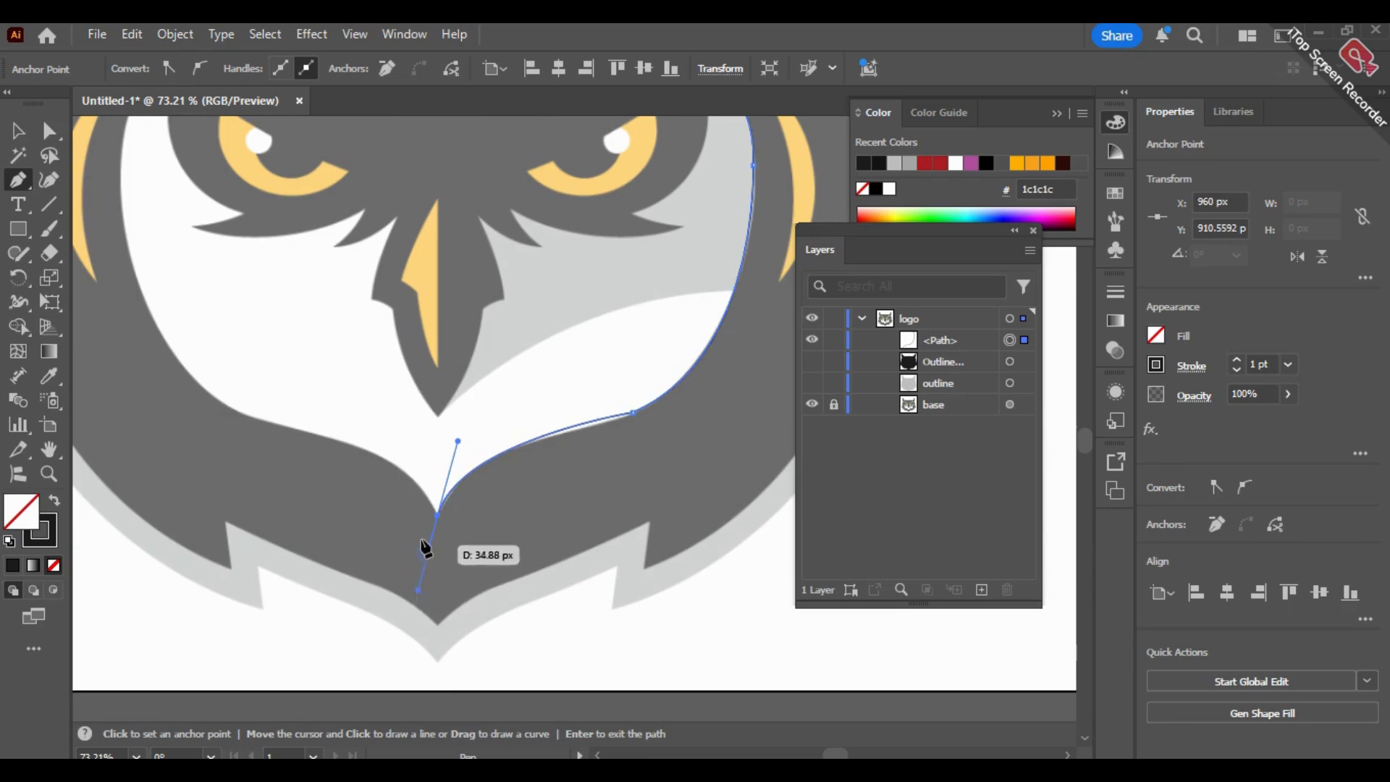
key("space")
left_click_drag(567, 341, 587, 434)
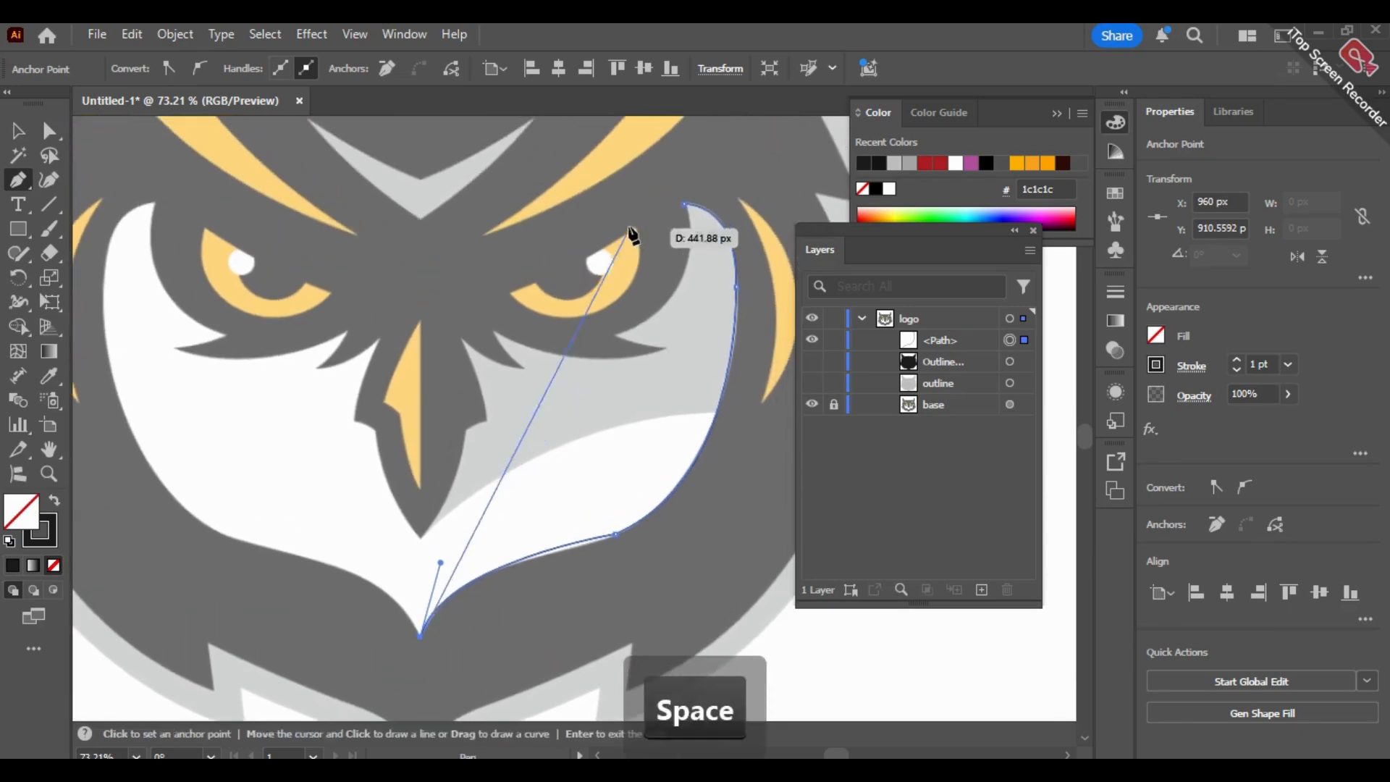
Step: Continue the path from its upper endpoint, tracing down beside the right eye to the notch and out to the long feather tip
left_click(17, 135)
left_click(18, 181)
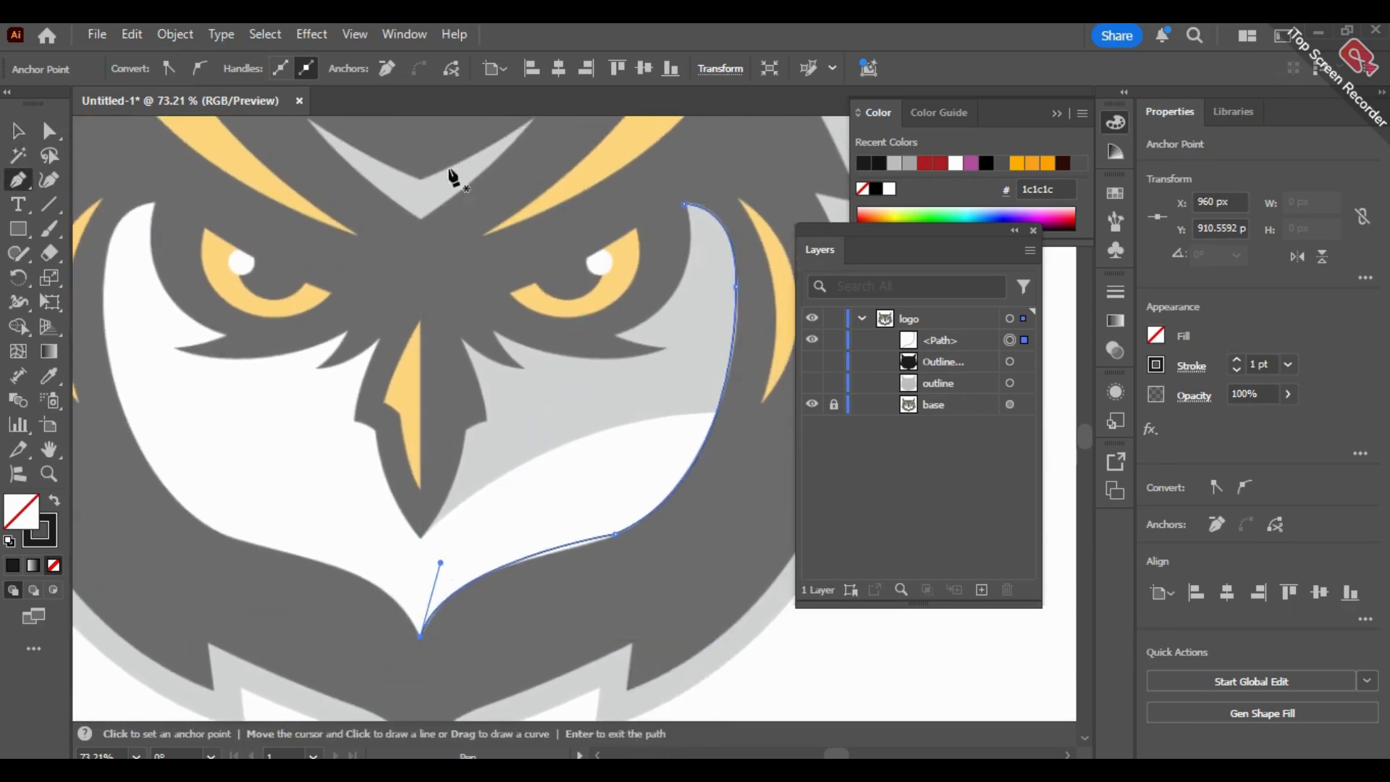
left_click(683, 203)
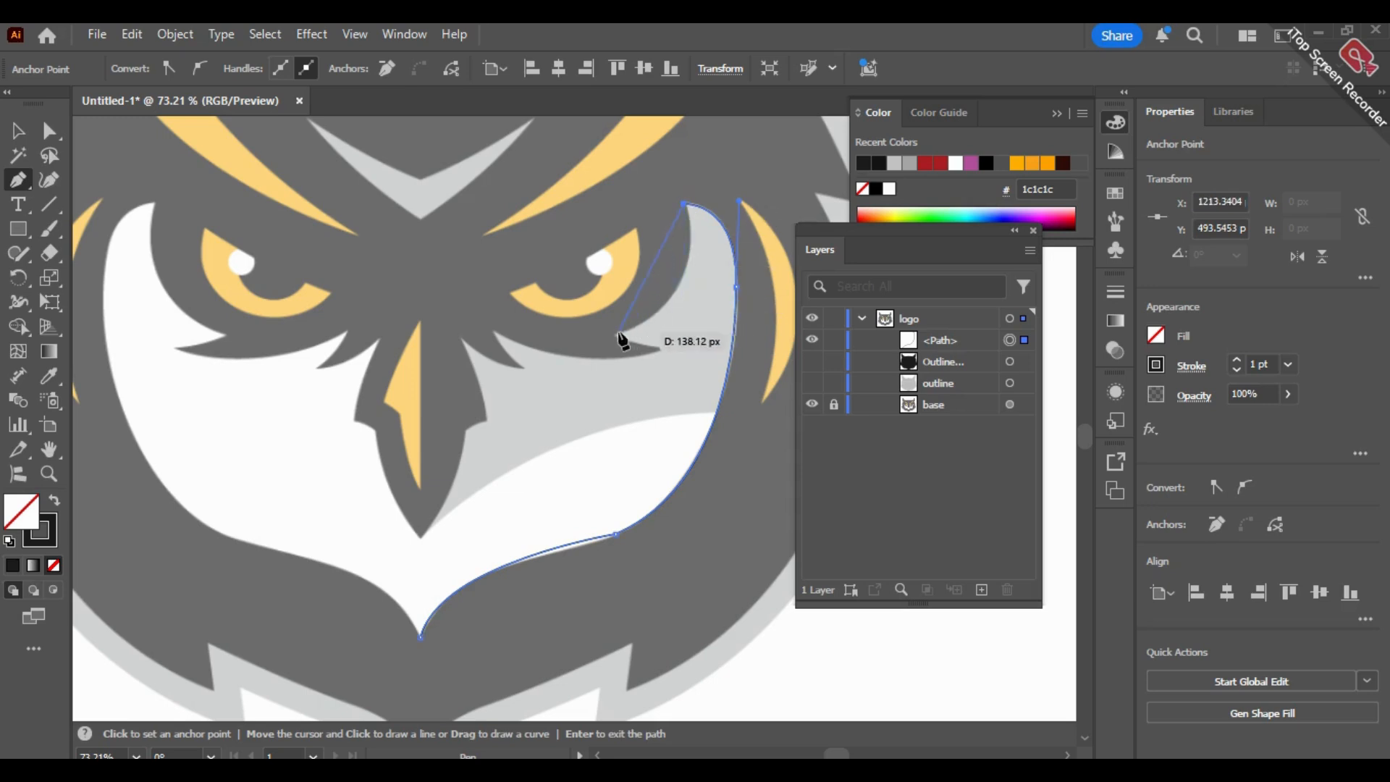
left_click_drag(615, 337, 507, 370)
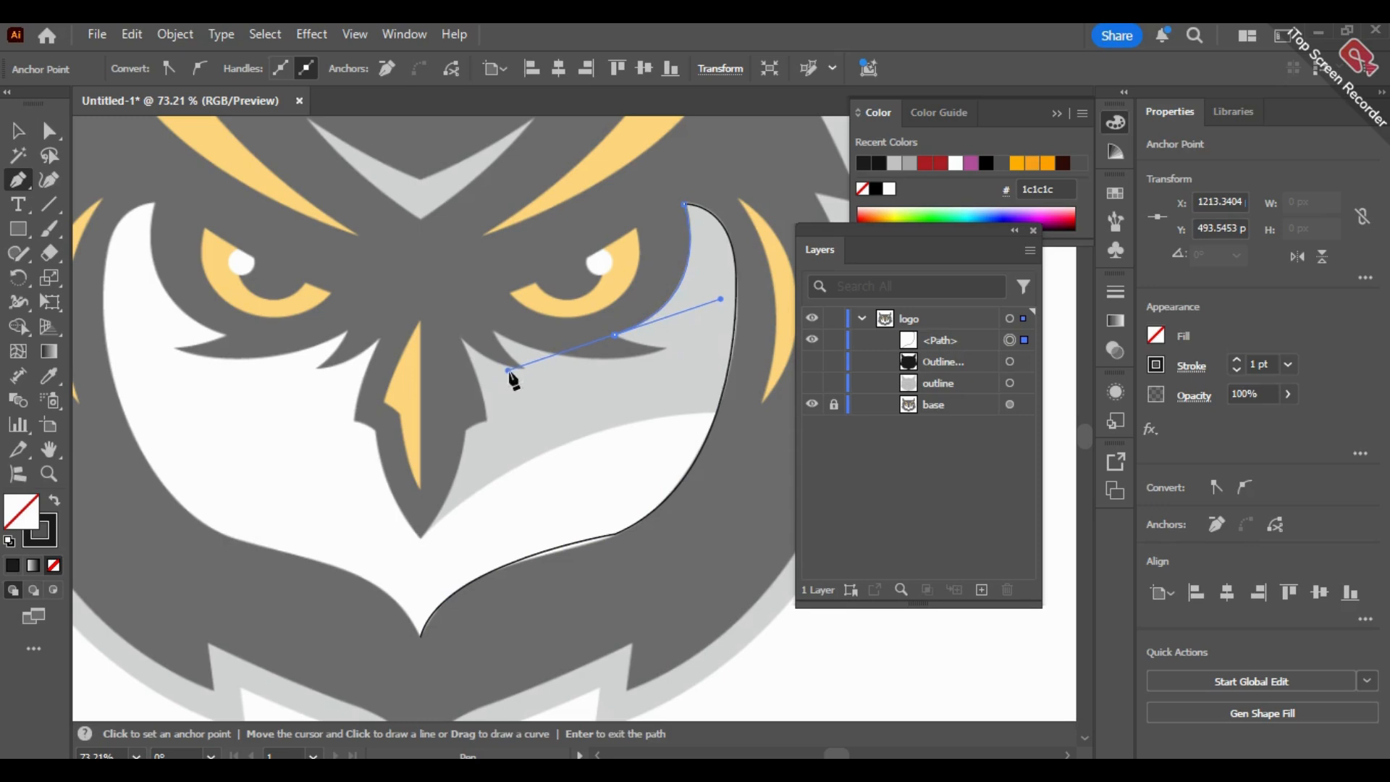
left_click(615, 335)
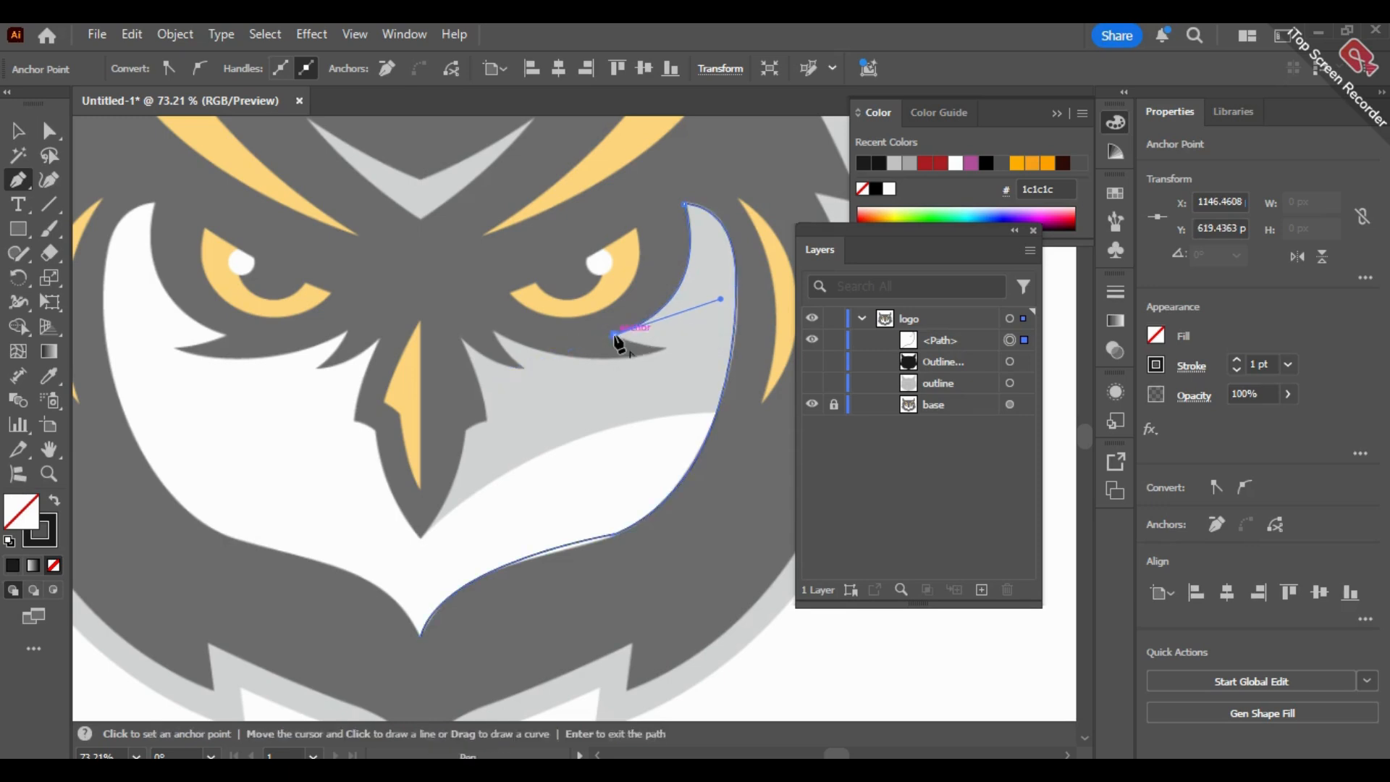
left_click_drag(666, 351, 686, 349)
left_click(666, 349)
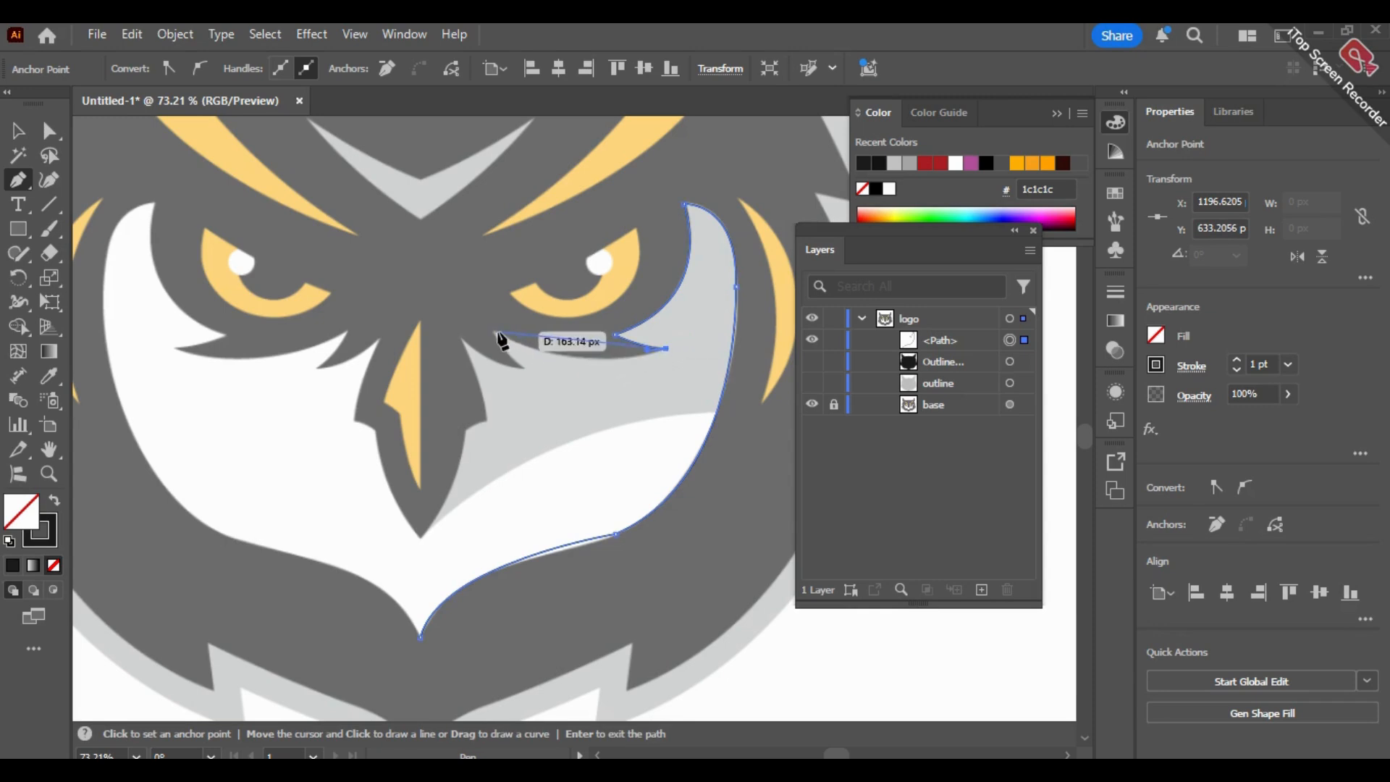
Step: Trace the curved edge beneath the right eye, around the small inner feather tip, and up to the side of the beak
left_click_drag(494, 332, 442, 323)
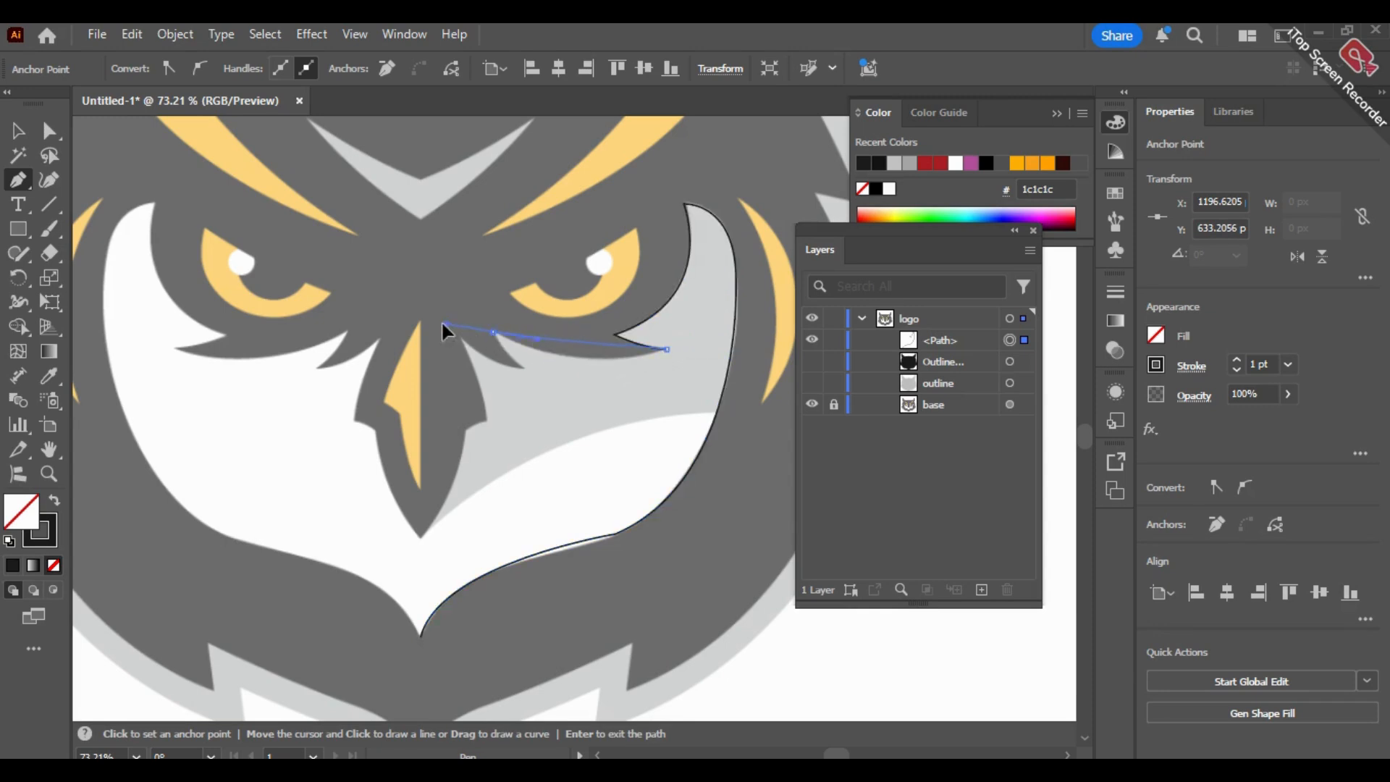
left_click_drag(383, 285, 395, 284)
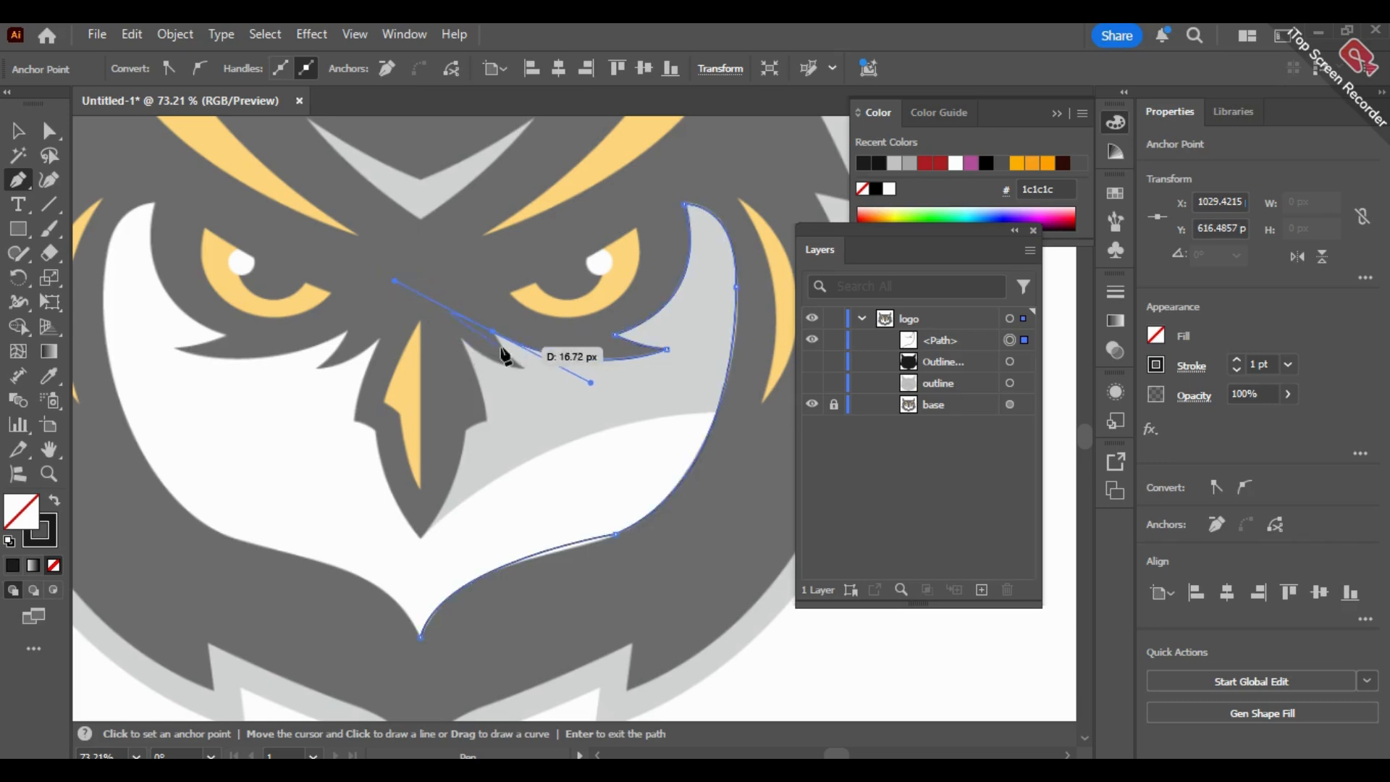
left_click_drag(494, 332, 527, 370)
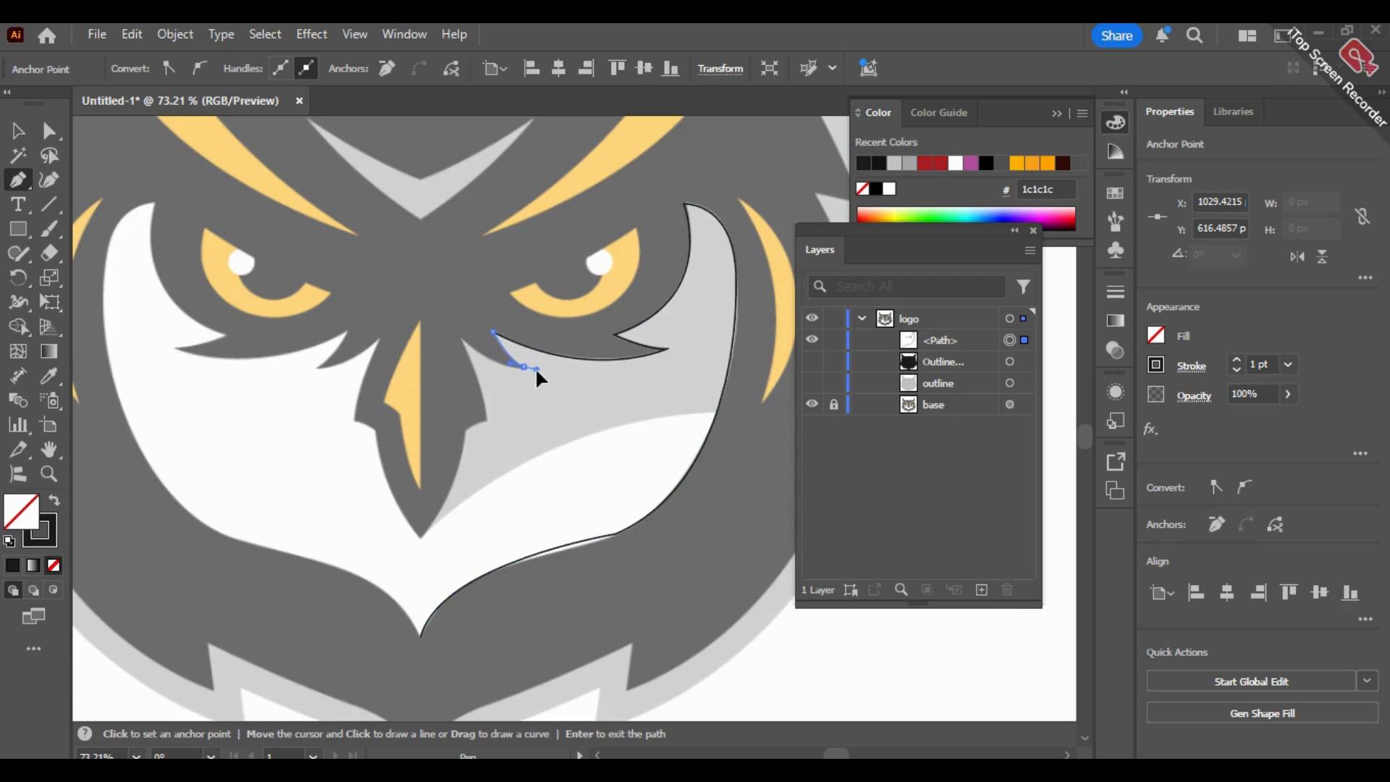
left_click_drag(523, 365, 461, 337)
Step: Trace the beak's right edge around its side corner down to the beak tip on the centre line, and finish the path
left_click_drag(460, 338, 458, 442)
left_click(487, 420)
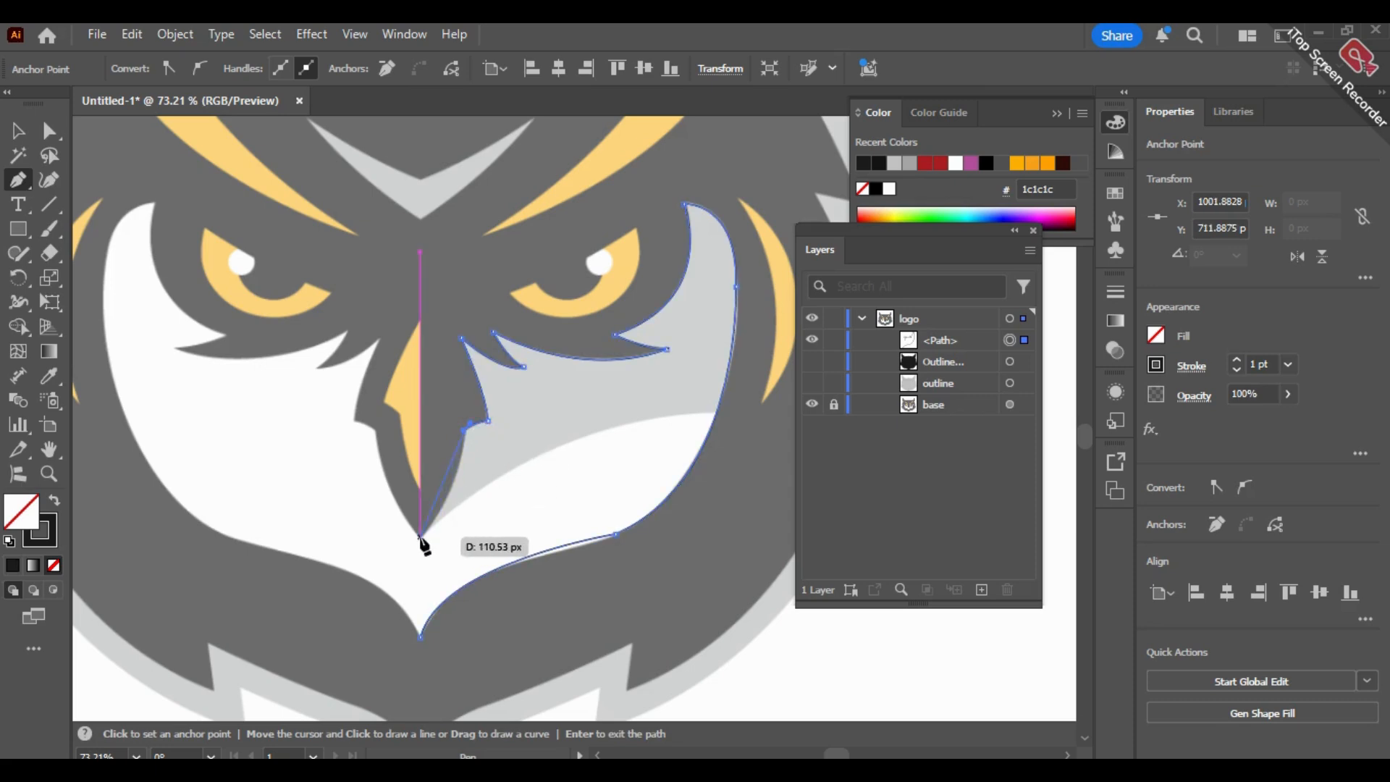
left_click_drag(421, 539, 384, 570)
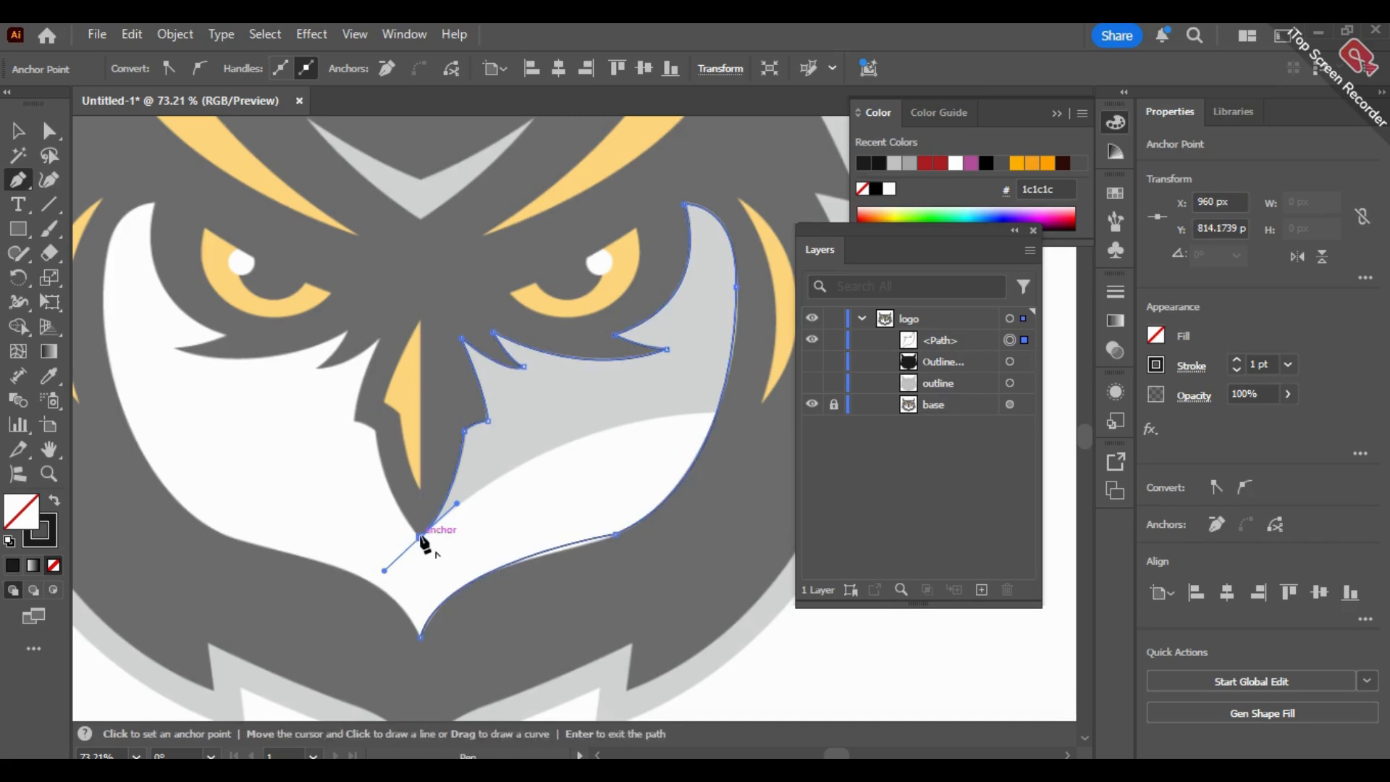
left_click(420, 539)
key("v")
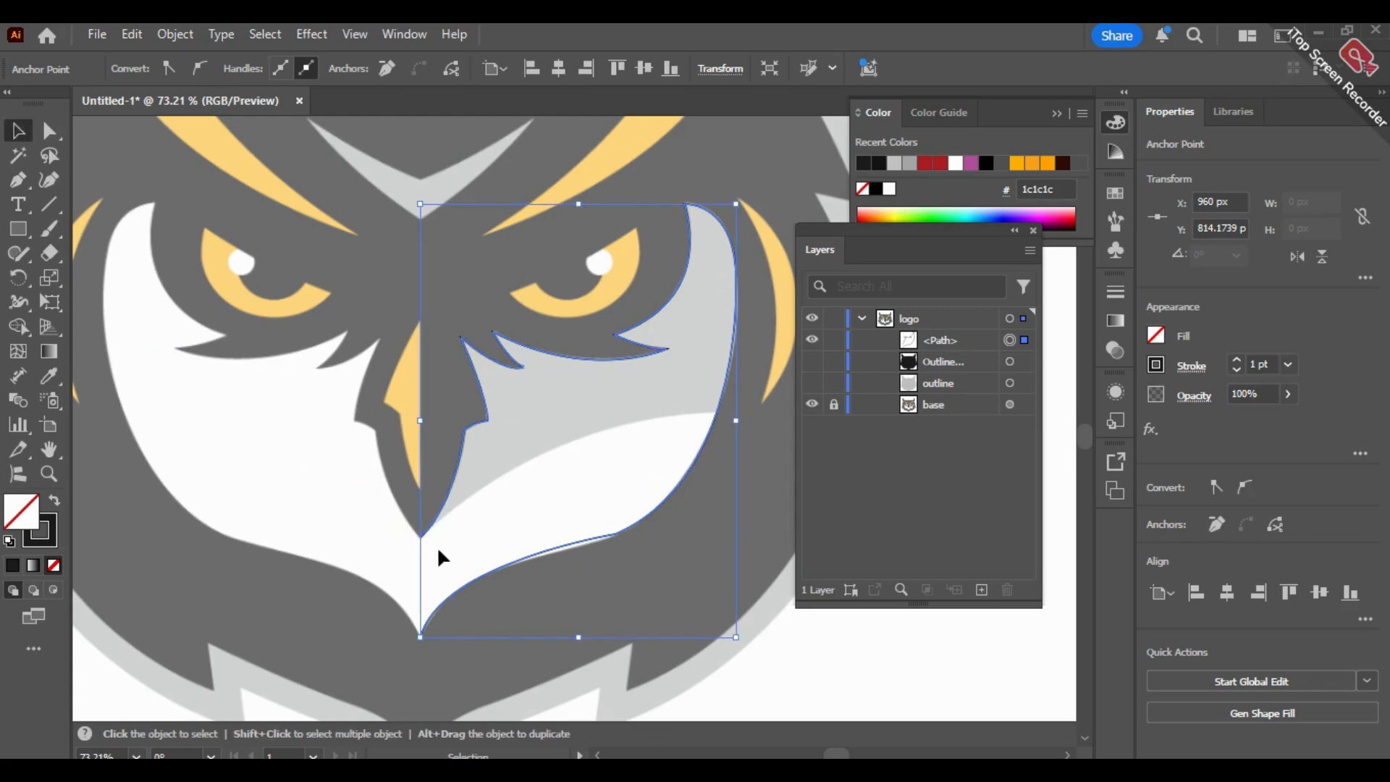
Step: Move the face path's lower-right anchor to about X 1126.8, Y 821.1 px and reshape its handle to follow the reference edge
left_click(49, 130)
left_click(619, 537)
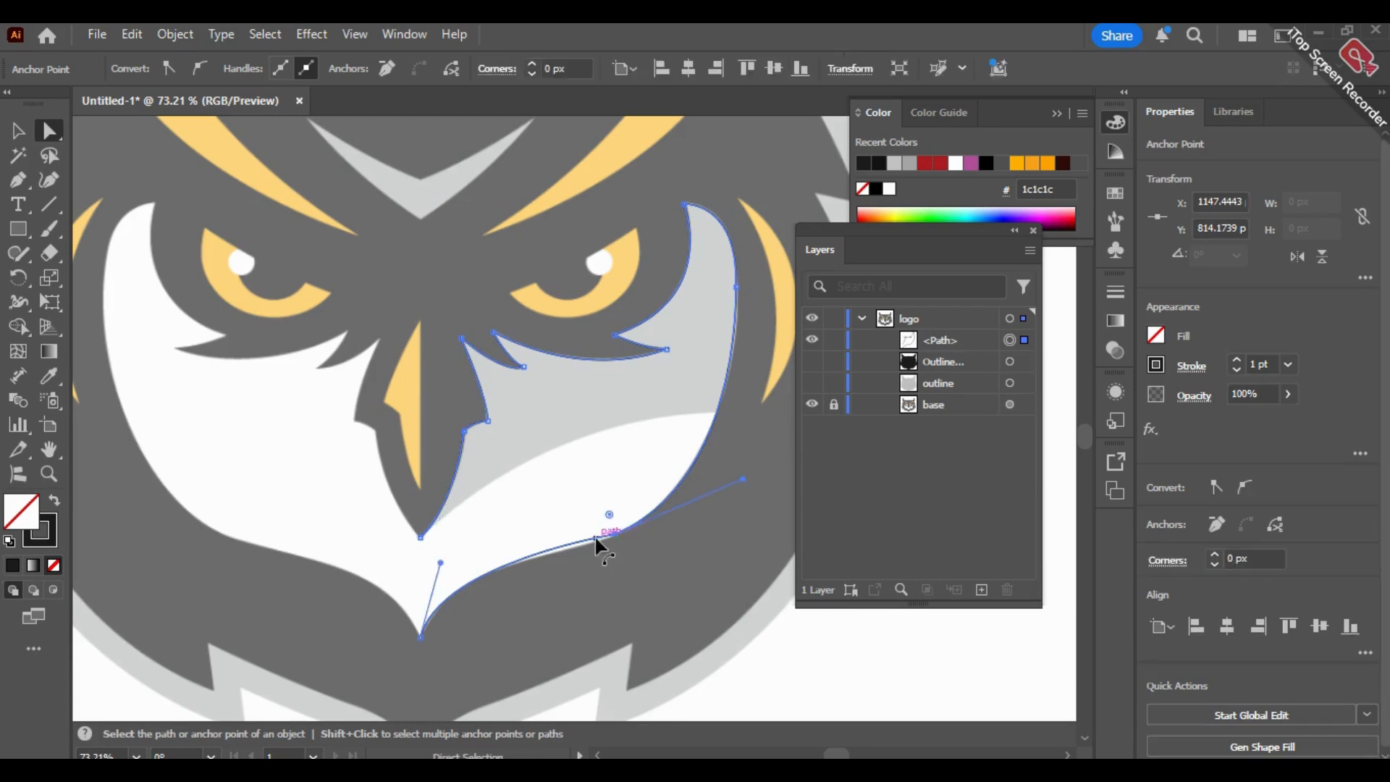
left_click_drag(614, 534, 614, 538)
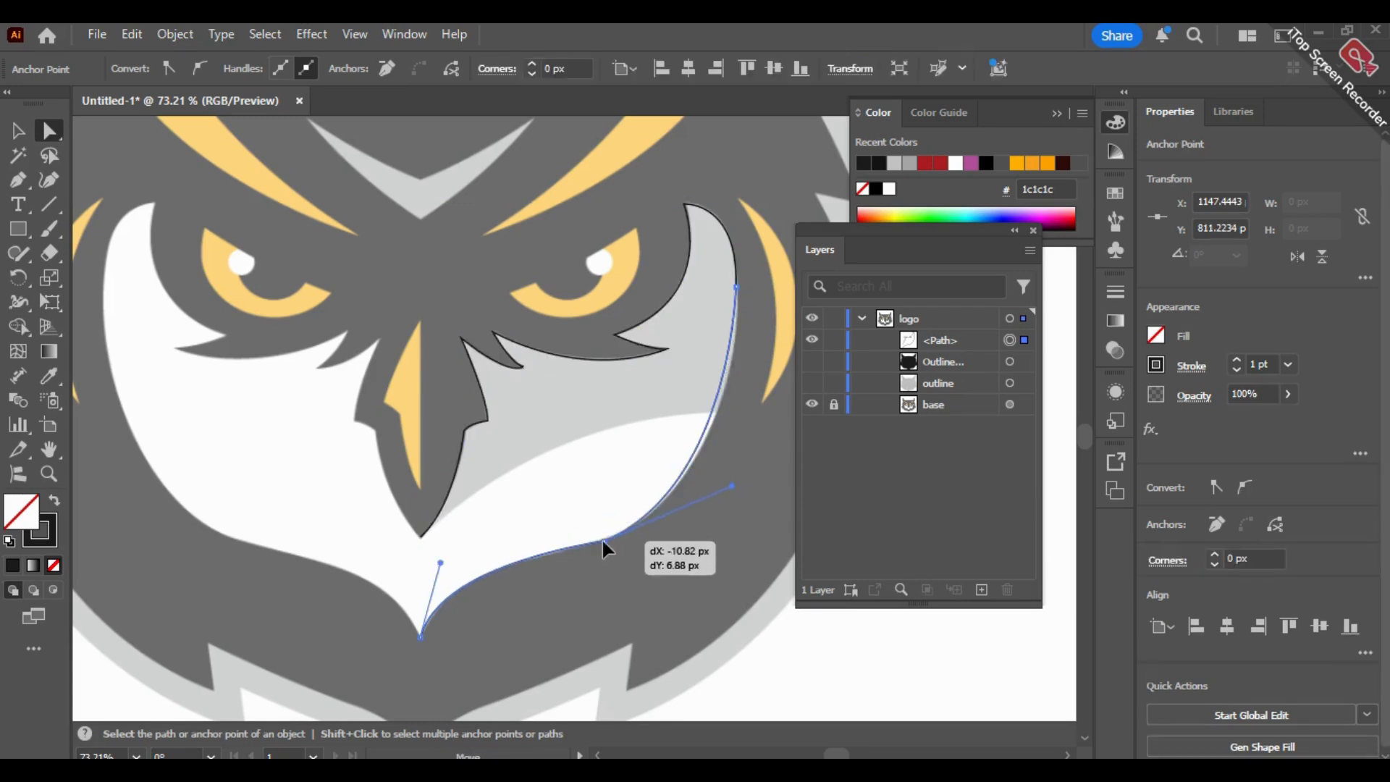
left_click_drag(602, 542, 592, 541)
mouse_move(721, 490)
left_mouse_down()
mouse_move(757, 469)
mouse_move(736, 507)
left_mouse_up()
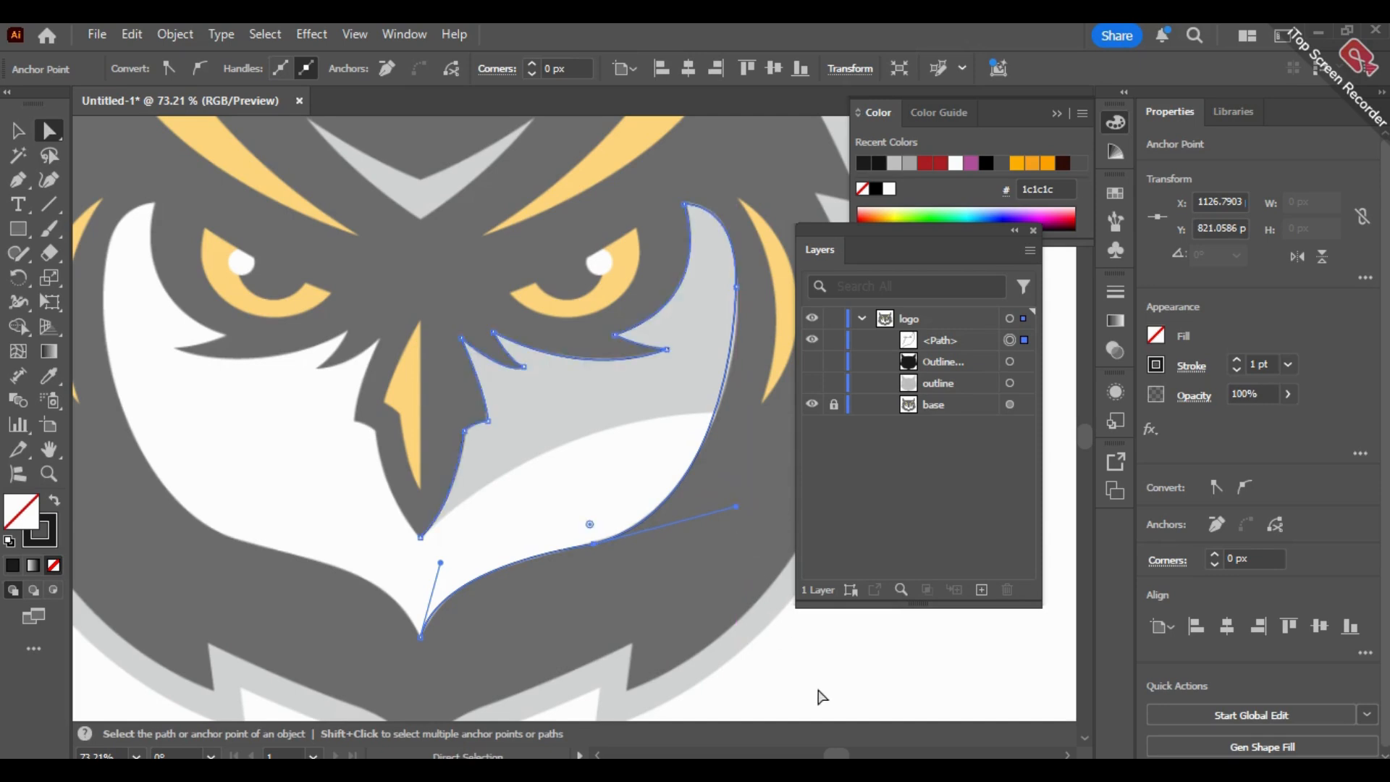
left_click(820, 693)
Step: Refine the handles of the lower-right anchor and the bottom centre point so the curves match the reference's lower face edge
key("space")
left_click_drag(644, 583, 637, 550)
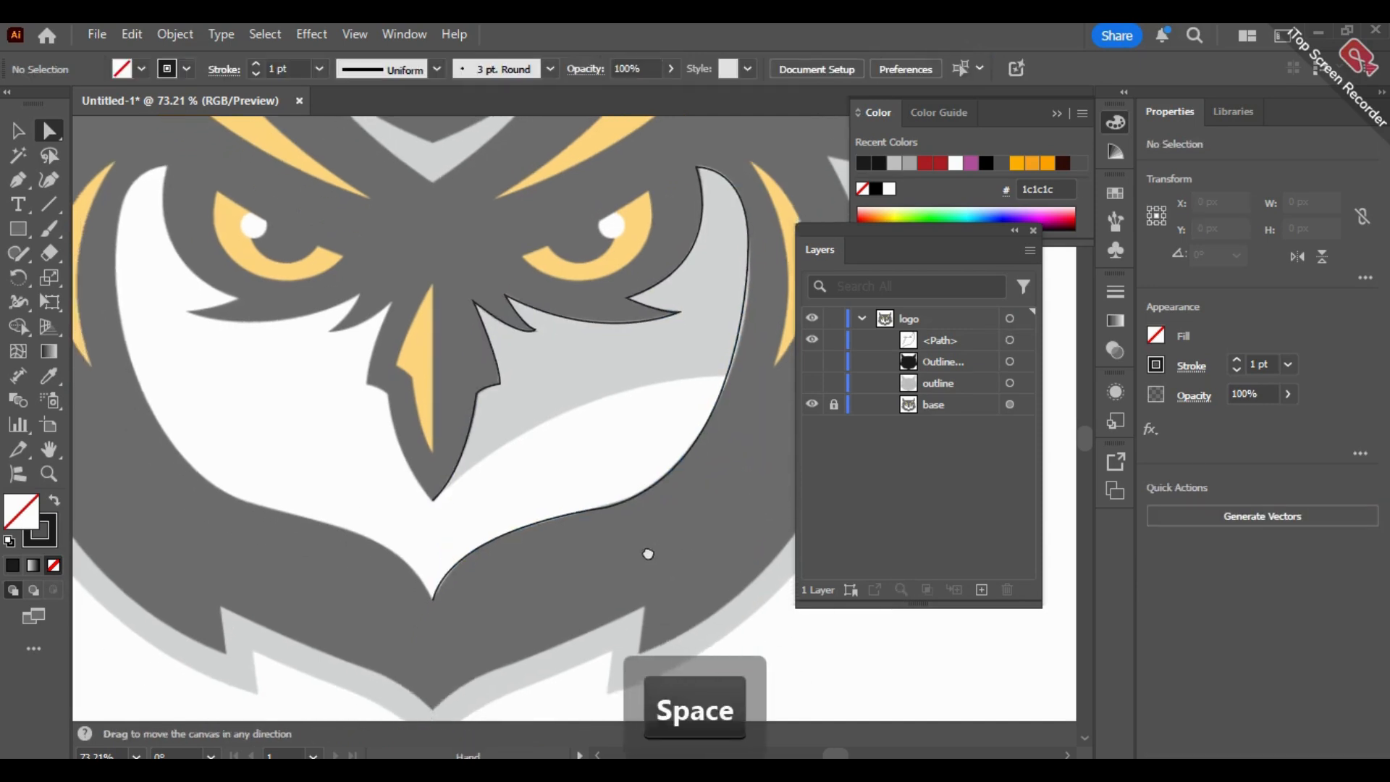
left_click(684, 380)
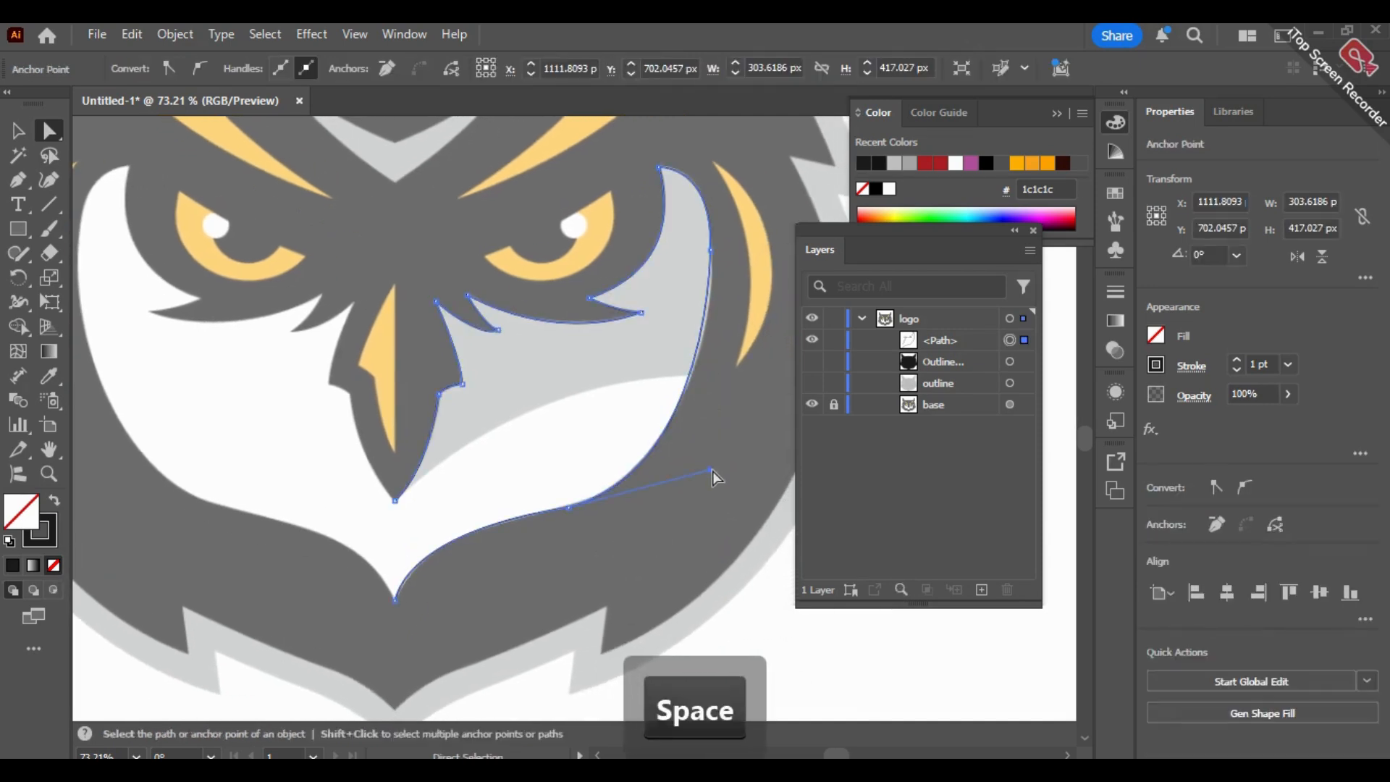
left_click_drag(712, 471, 726, 446)
left_click(727, 684)
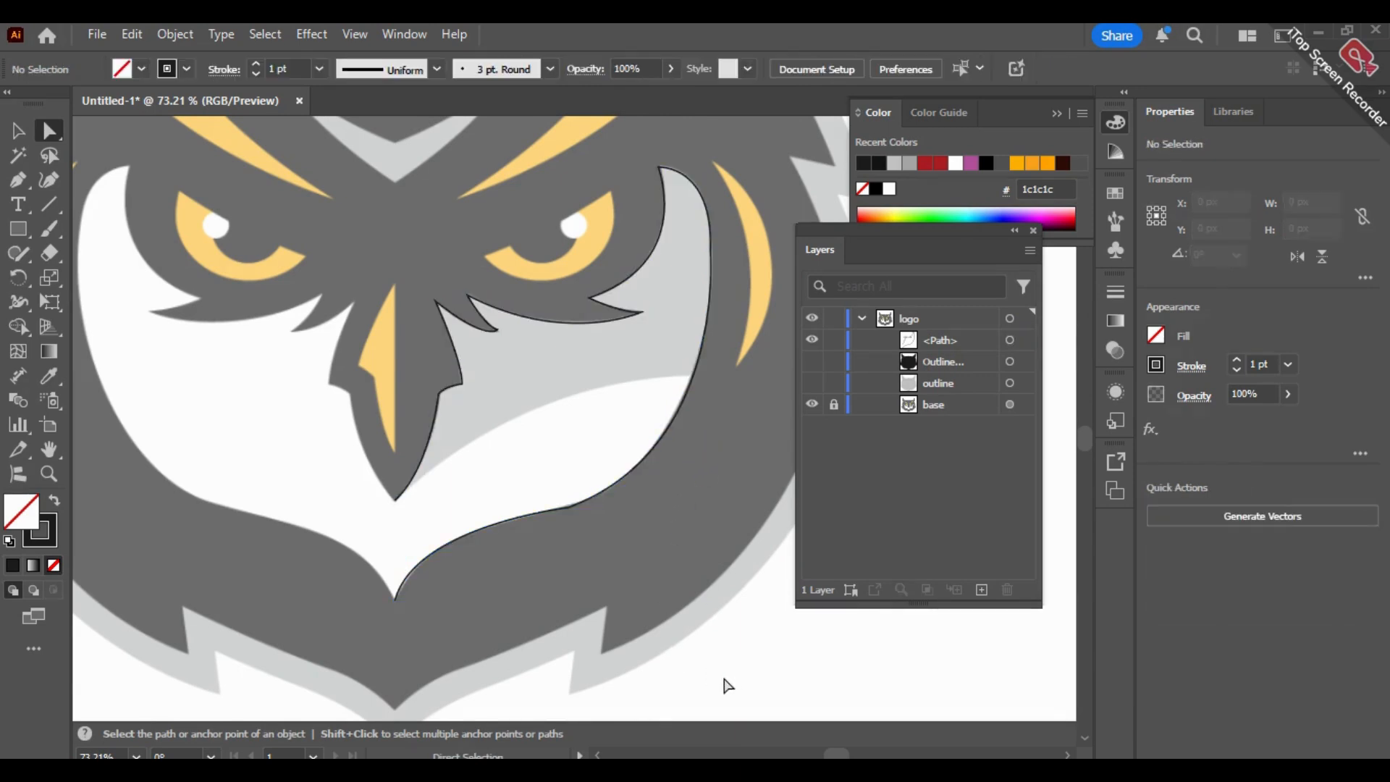
left_click(567, 505)
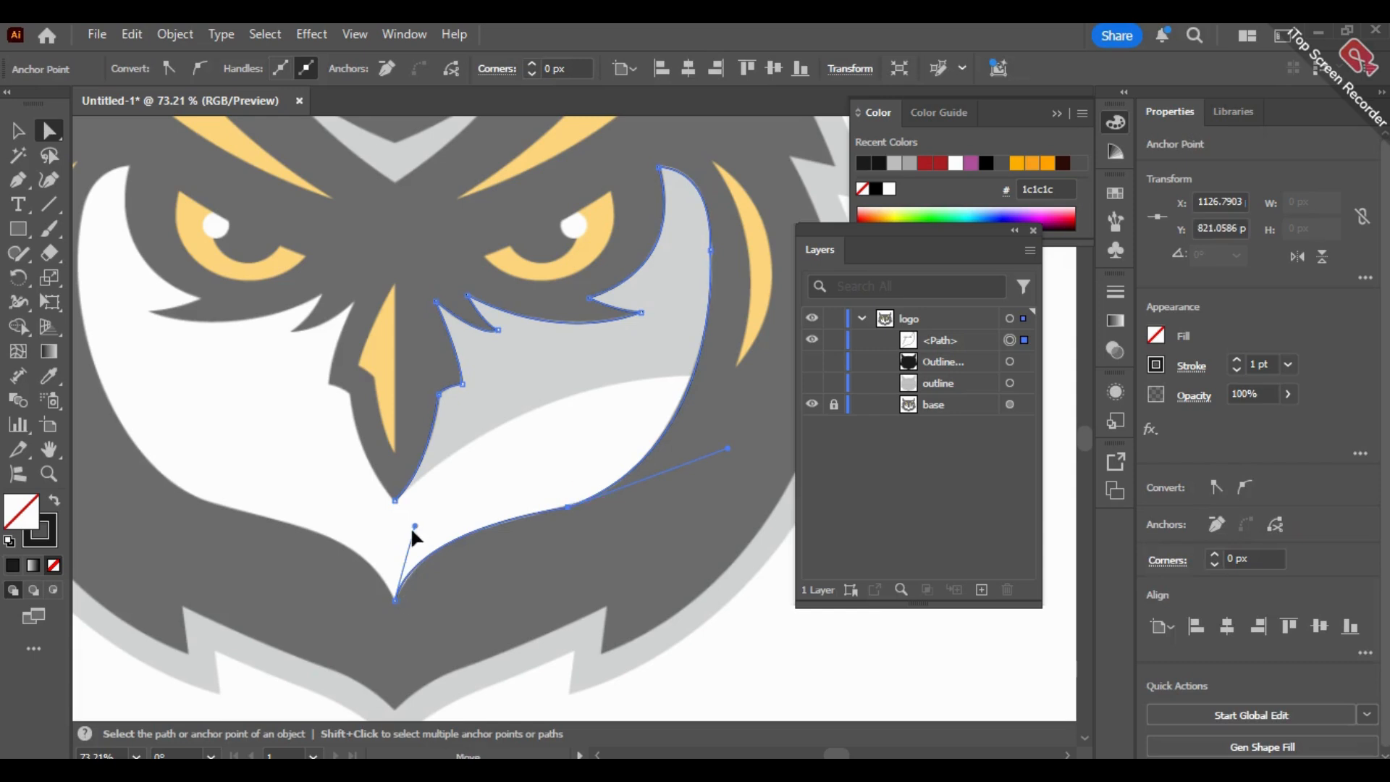
mouse_move(413, 534)
left_mouse_down()
mouse_move(408, 548)
mouse_move(427, 532)
left_mouse_up()
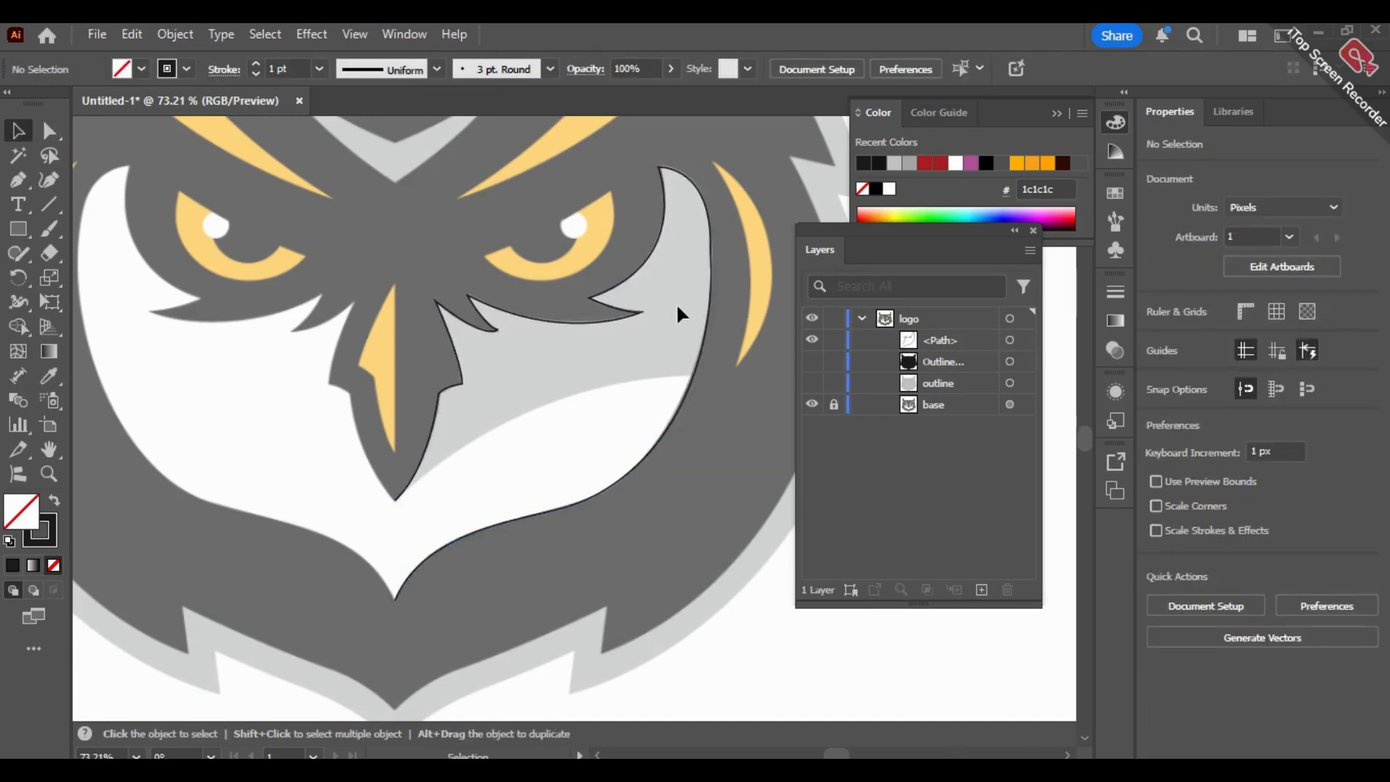
Step: Reflect a copy of the face half across the vertical axis and place it against the centre line as the left half
left_click(634, 311)
right_click(634, 312)
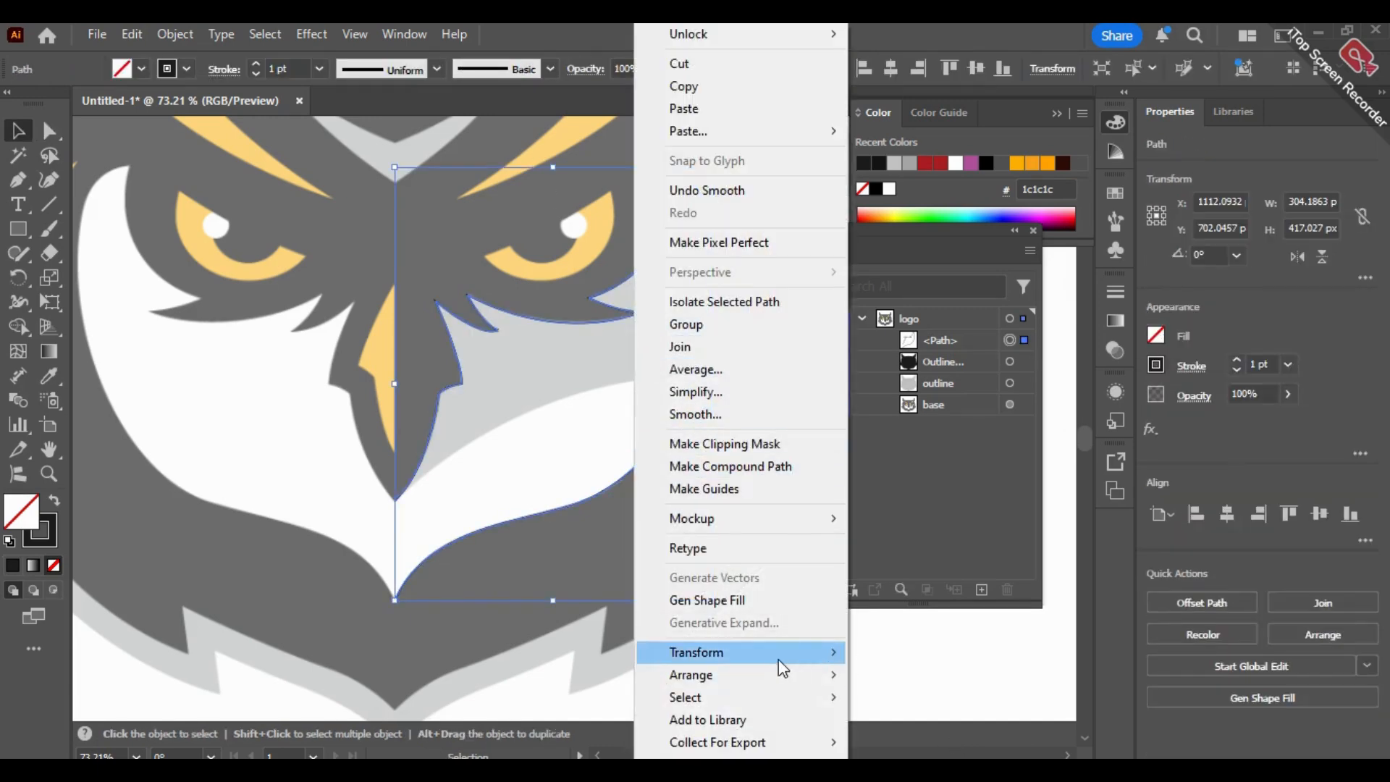
mouse_move(778, 655)
left_click(904, 555)
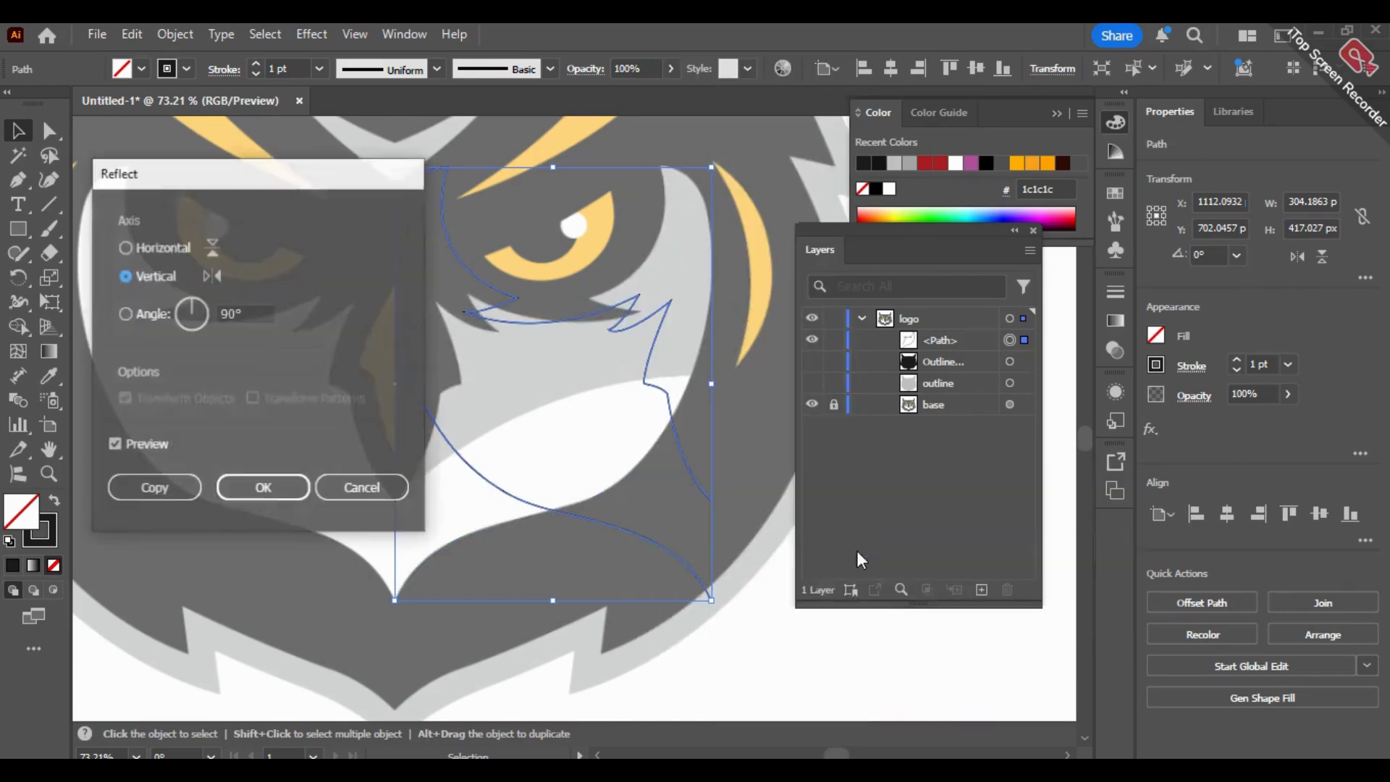
left_click(162, 487)
key("space")
left_click_drag(531, 433, 282, 536)
Step: Fill both face halves with white ffffff and remove their stroke
left_click(482, 572, "shift")
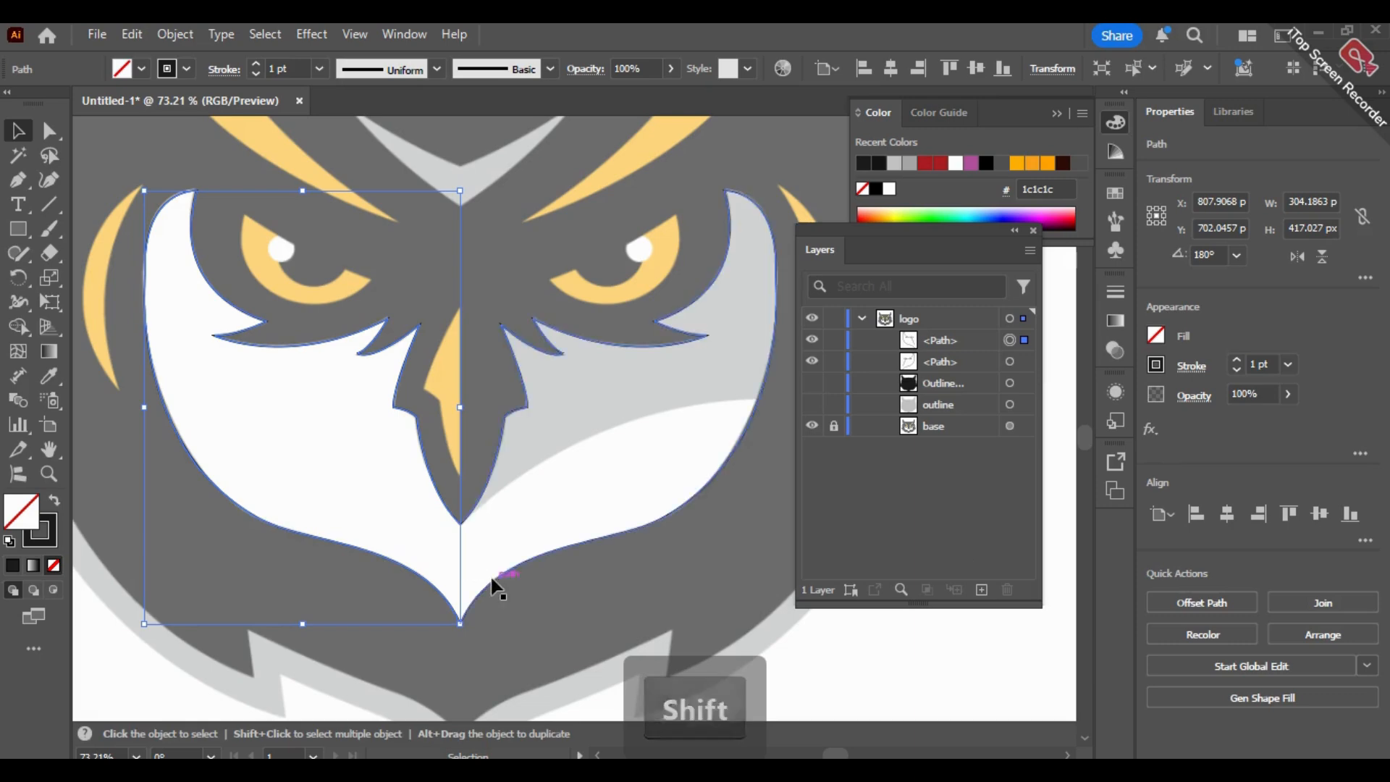
double_click(22, 513)
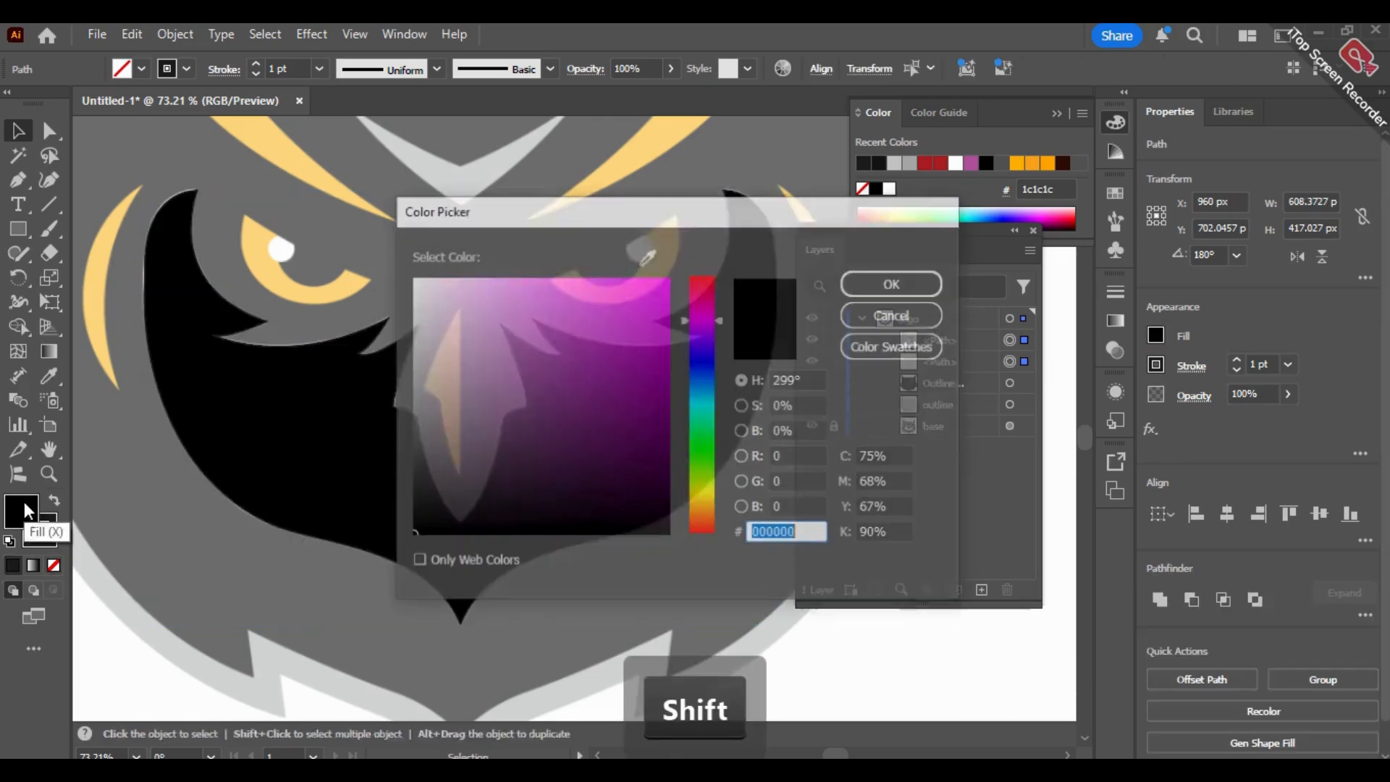
type("ffffff")
left_click(915, 293)
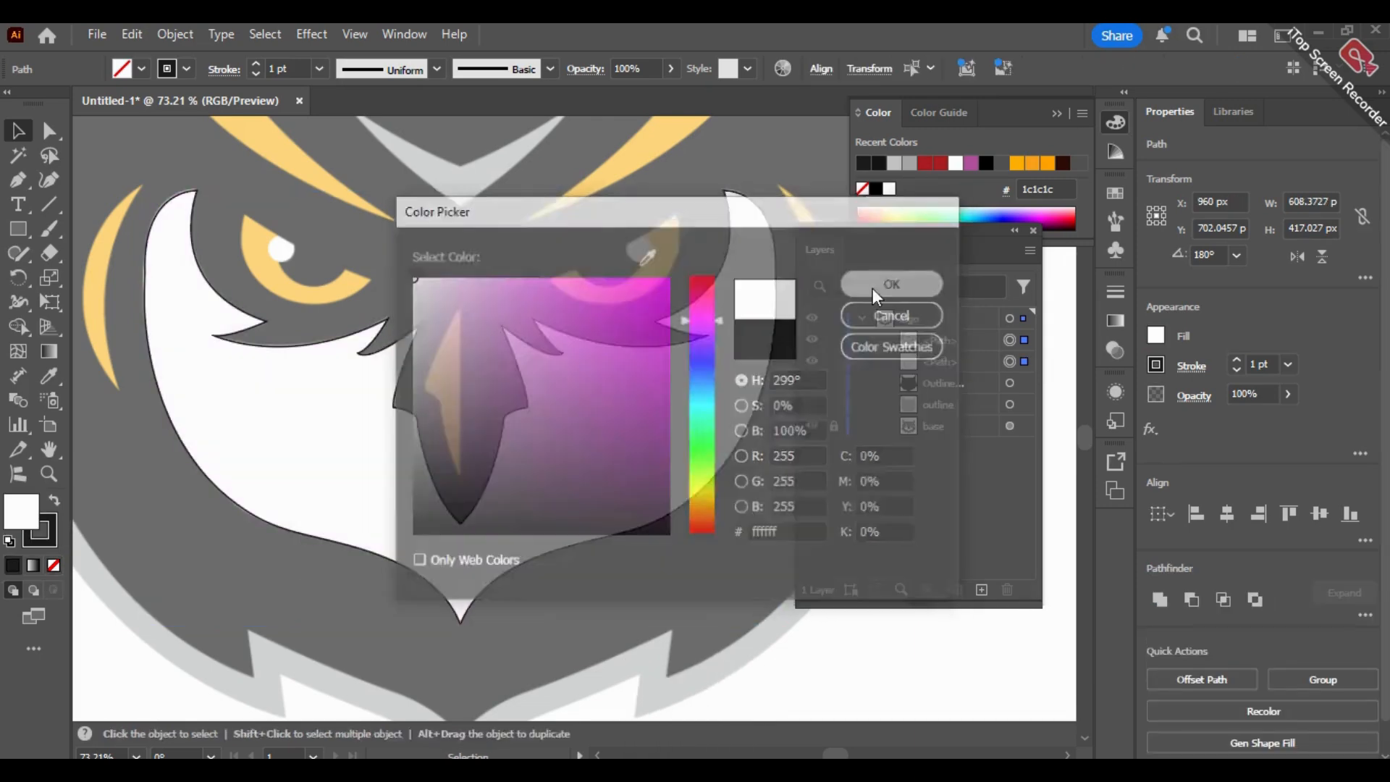
left_click(53, 534)
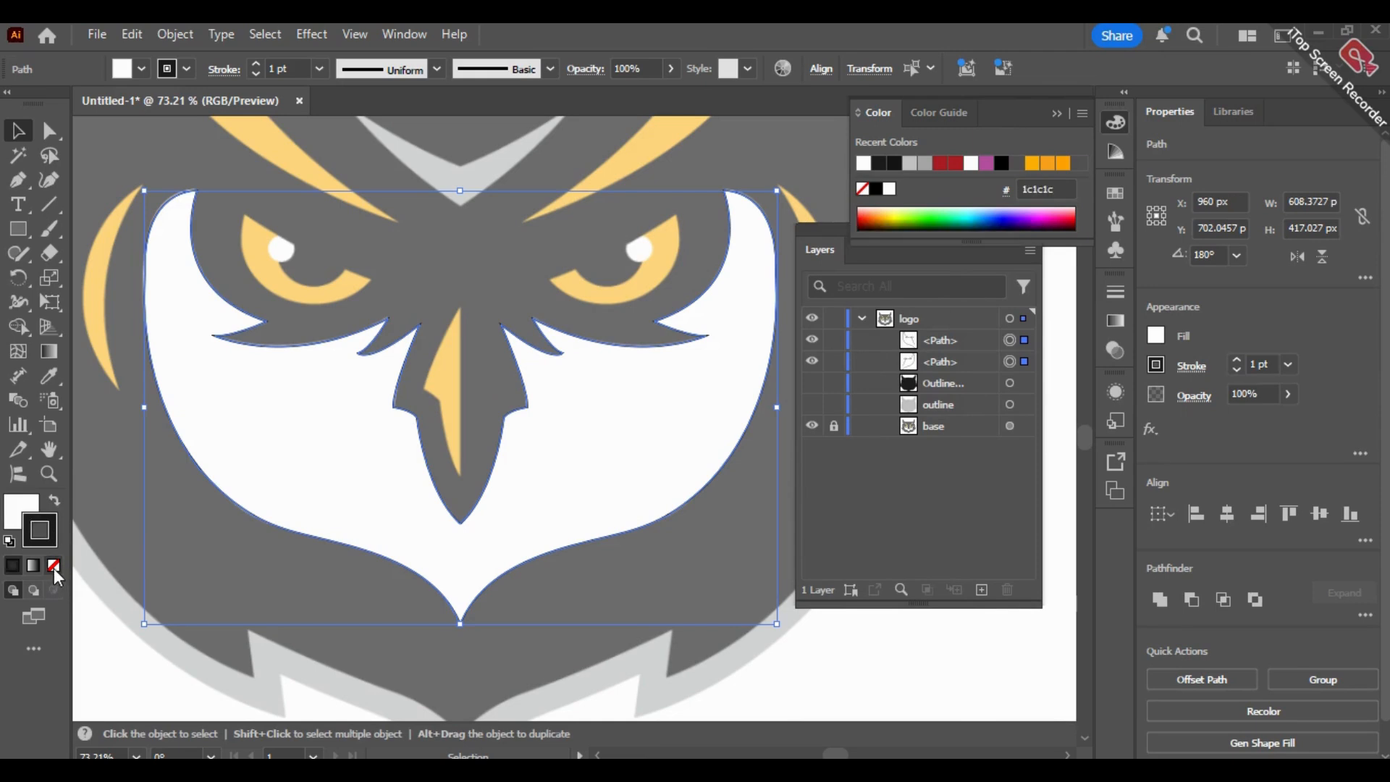
left_click(55, 566)
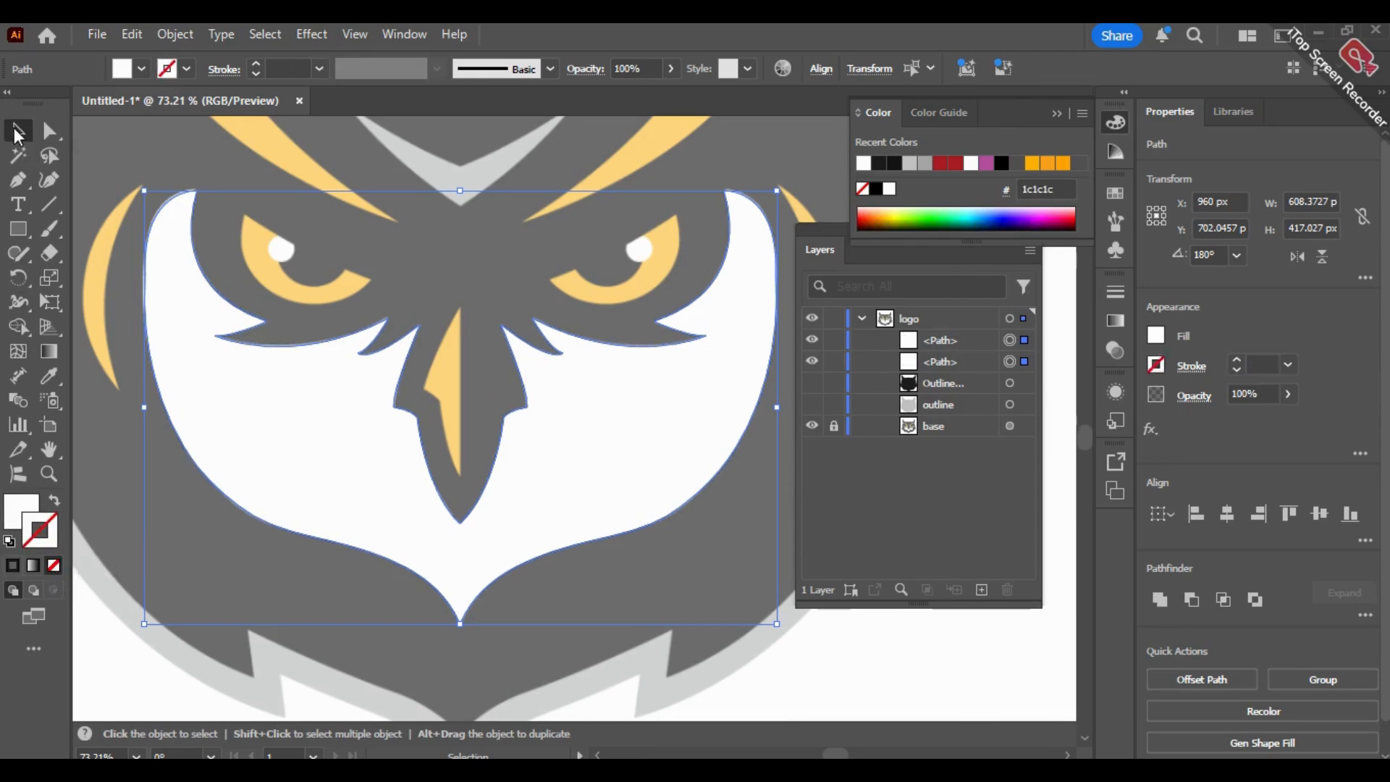
left_click(709, 664)
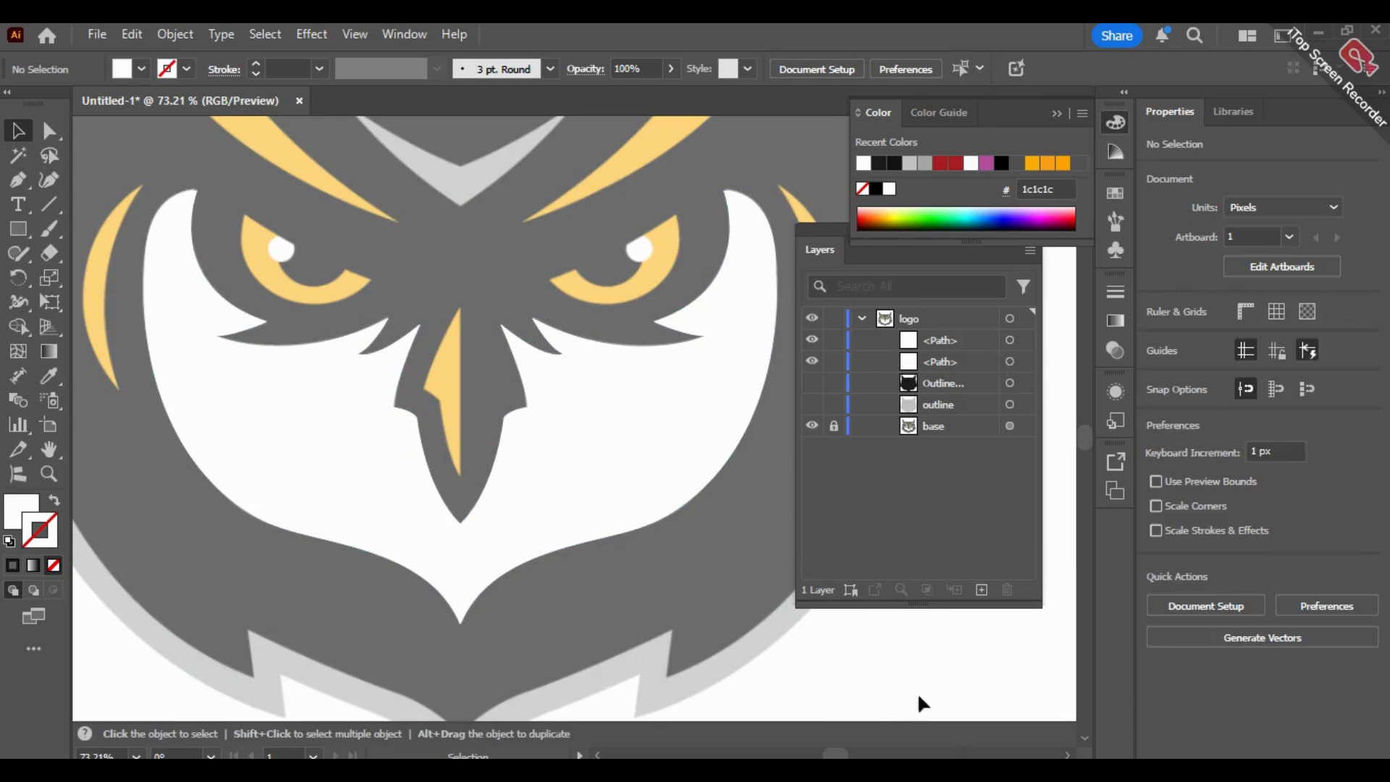
Step: Join the two face halves into one path at the bottom centre point and at the beak tip
left_click(599, 539)
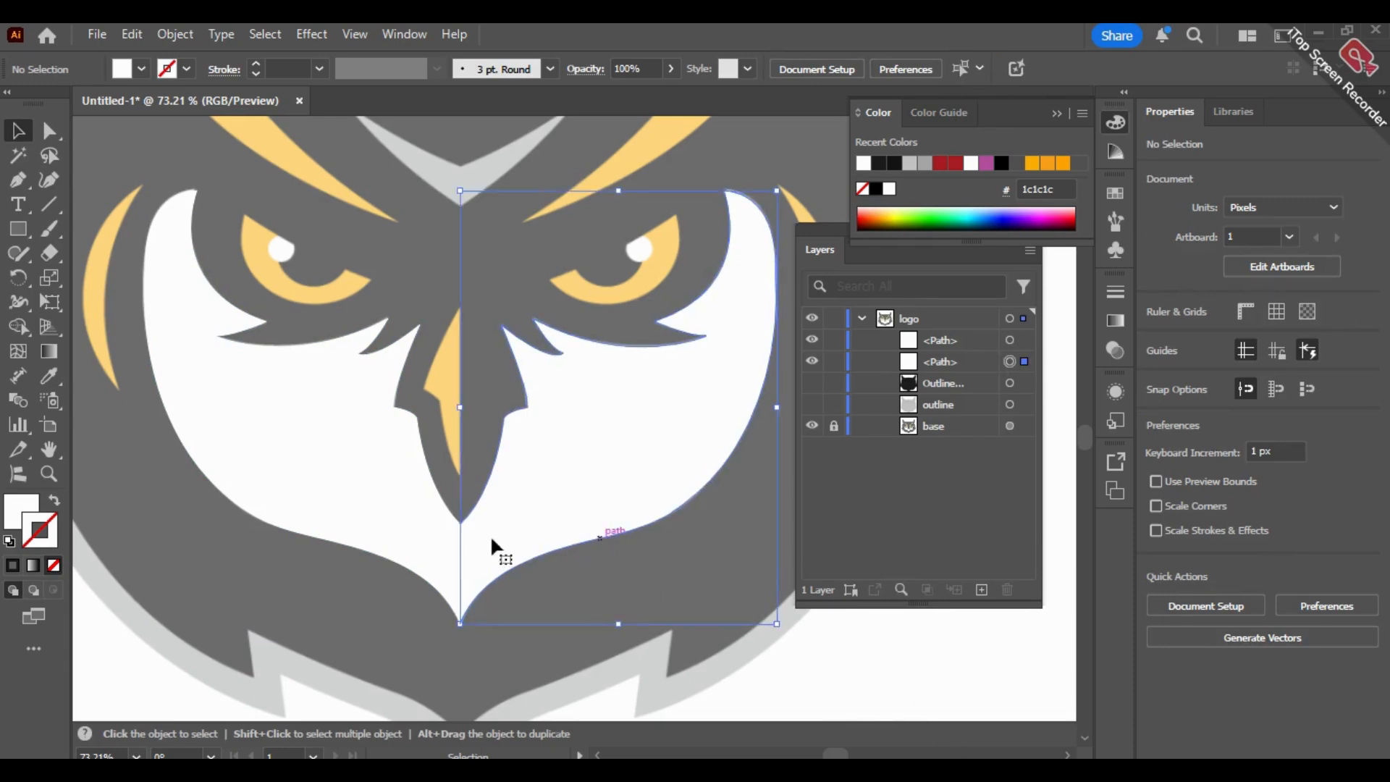
left_click(366, 554, "shift")
left_click(50, 131)
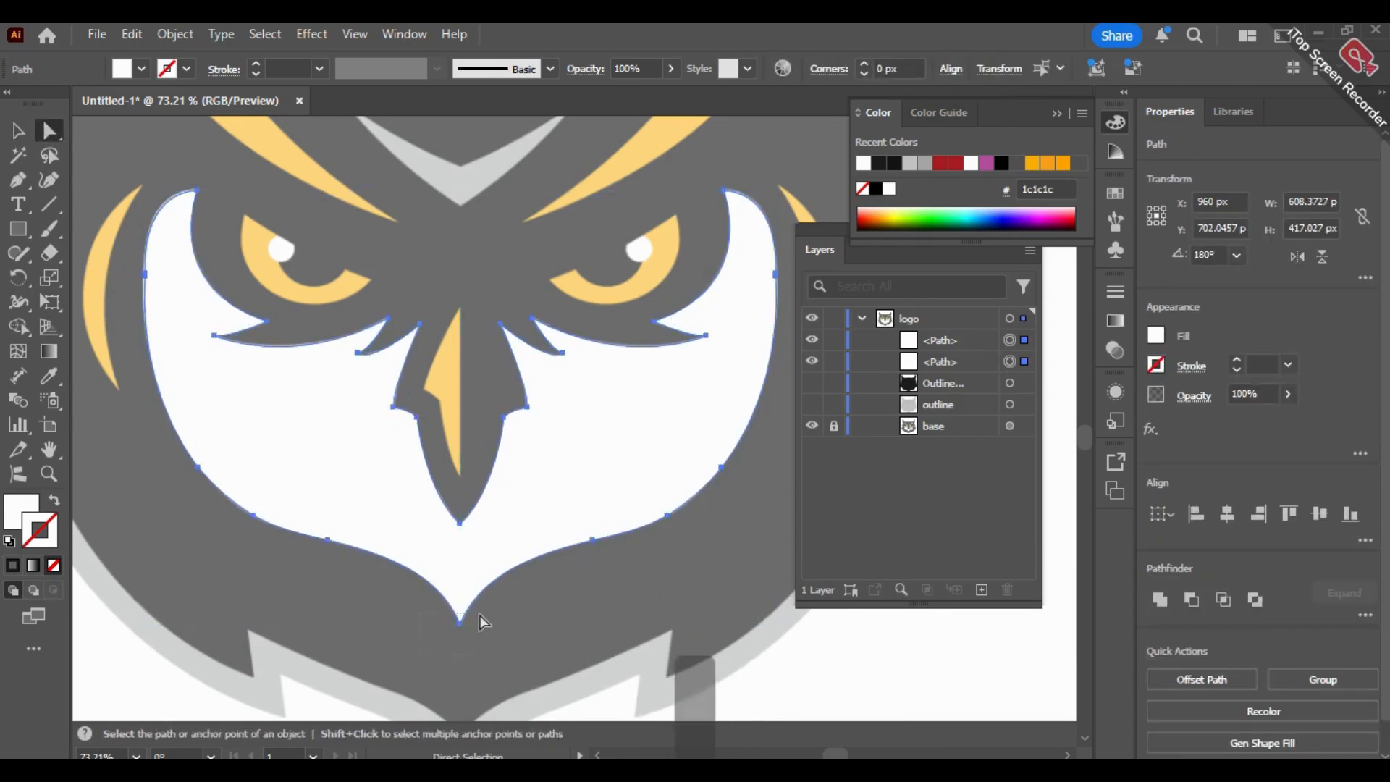
left_click(461, 622)
right_click(463, 623)
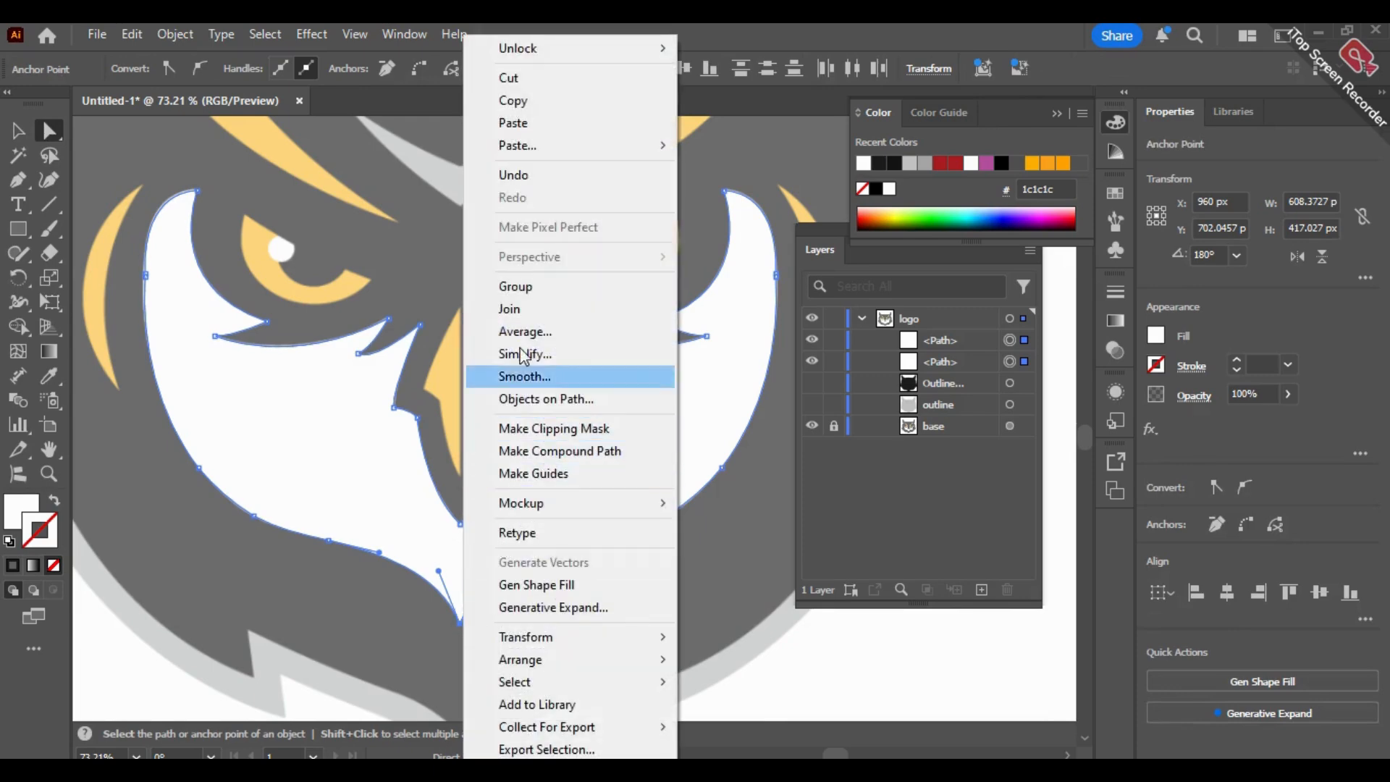
left_click(516, 309)
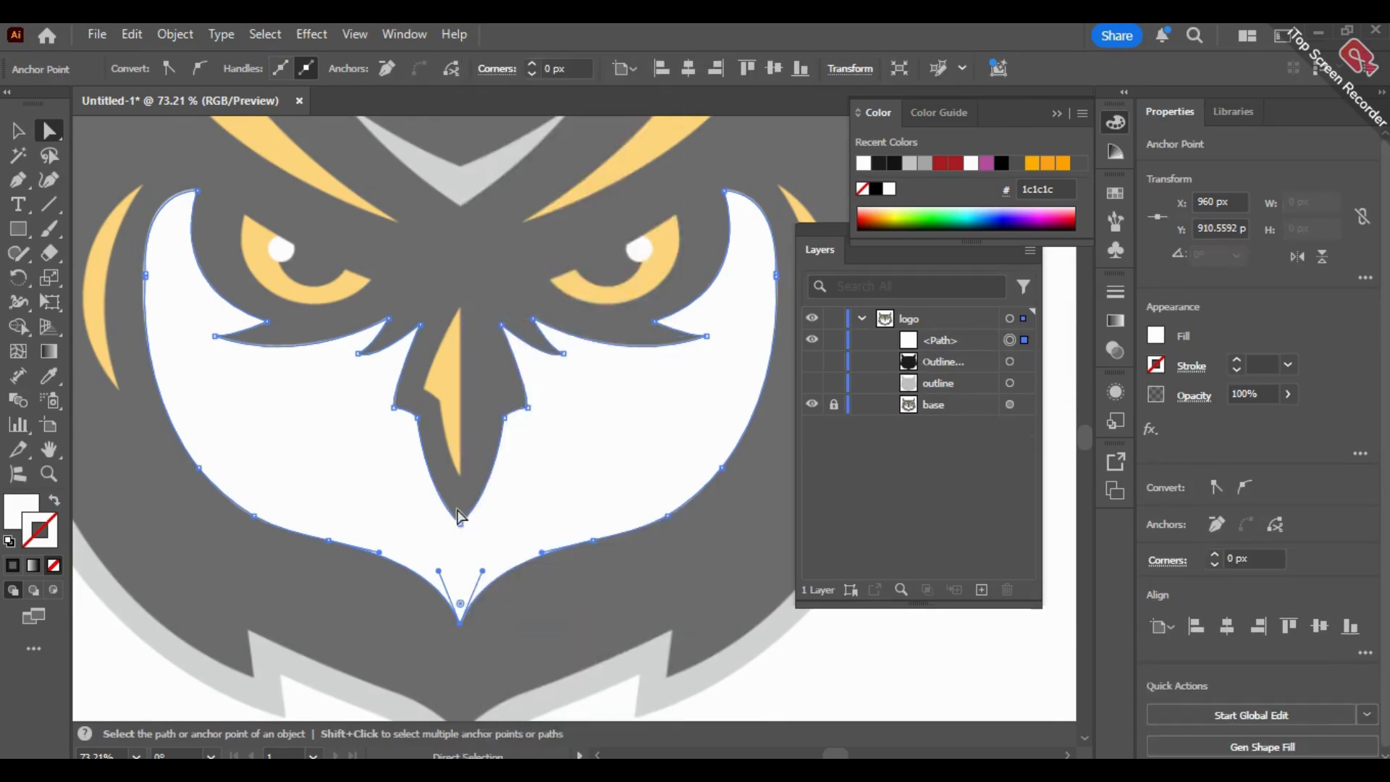
right_click(467, 536)
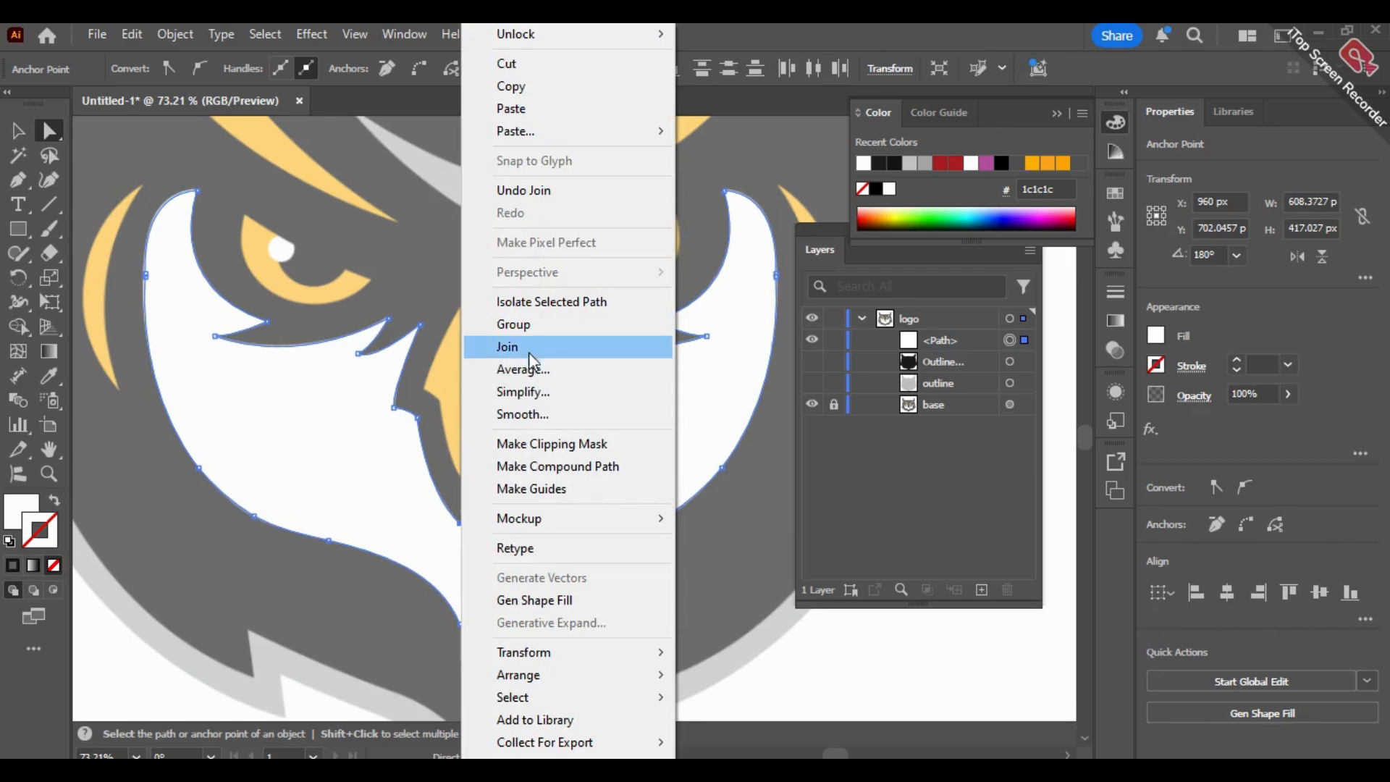
left_click(528, 349)
left_click(18, 130)
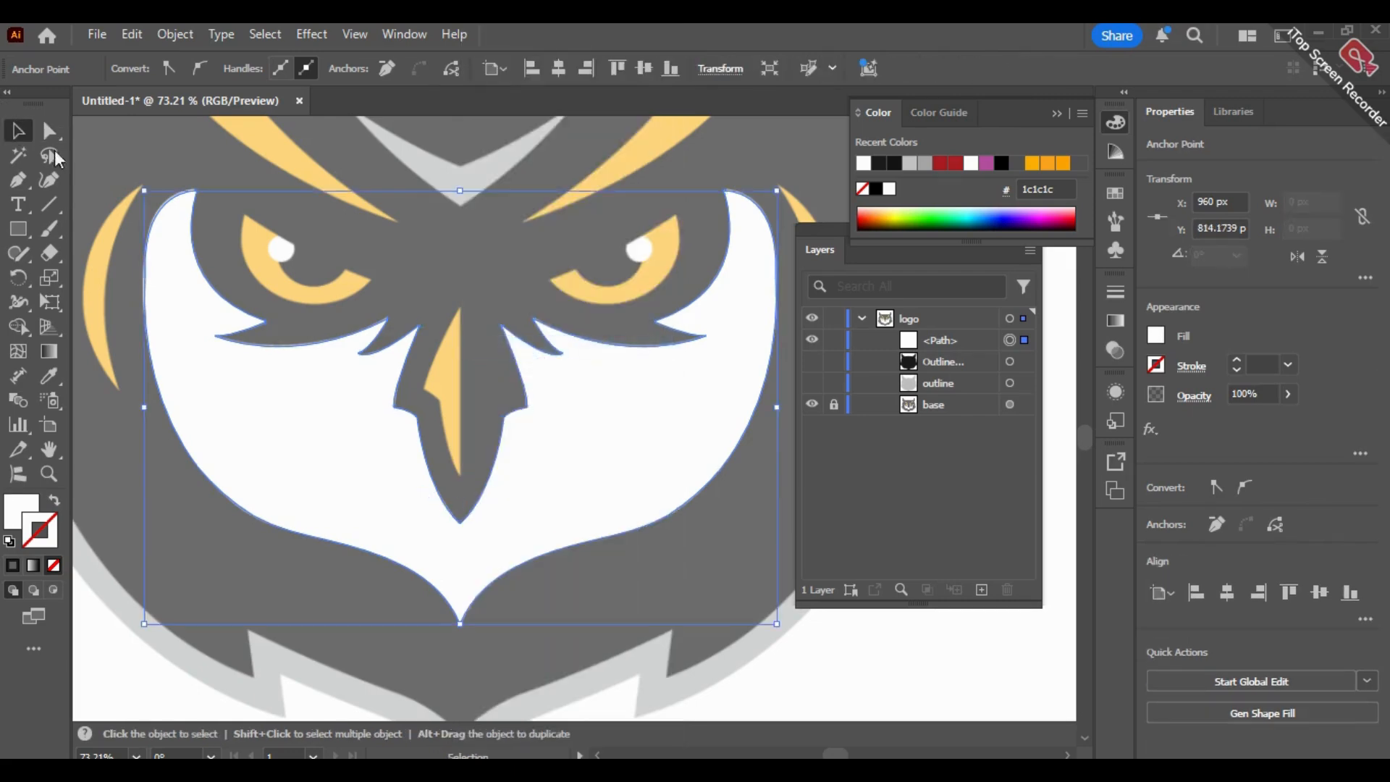
left_click(689, 657)
Step: Show the dark head and grey outline shapes and review the whole owl artwork with the white face
left_click(811, 360)
left_click(811, 382)
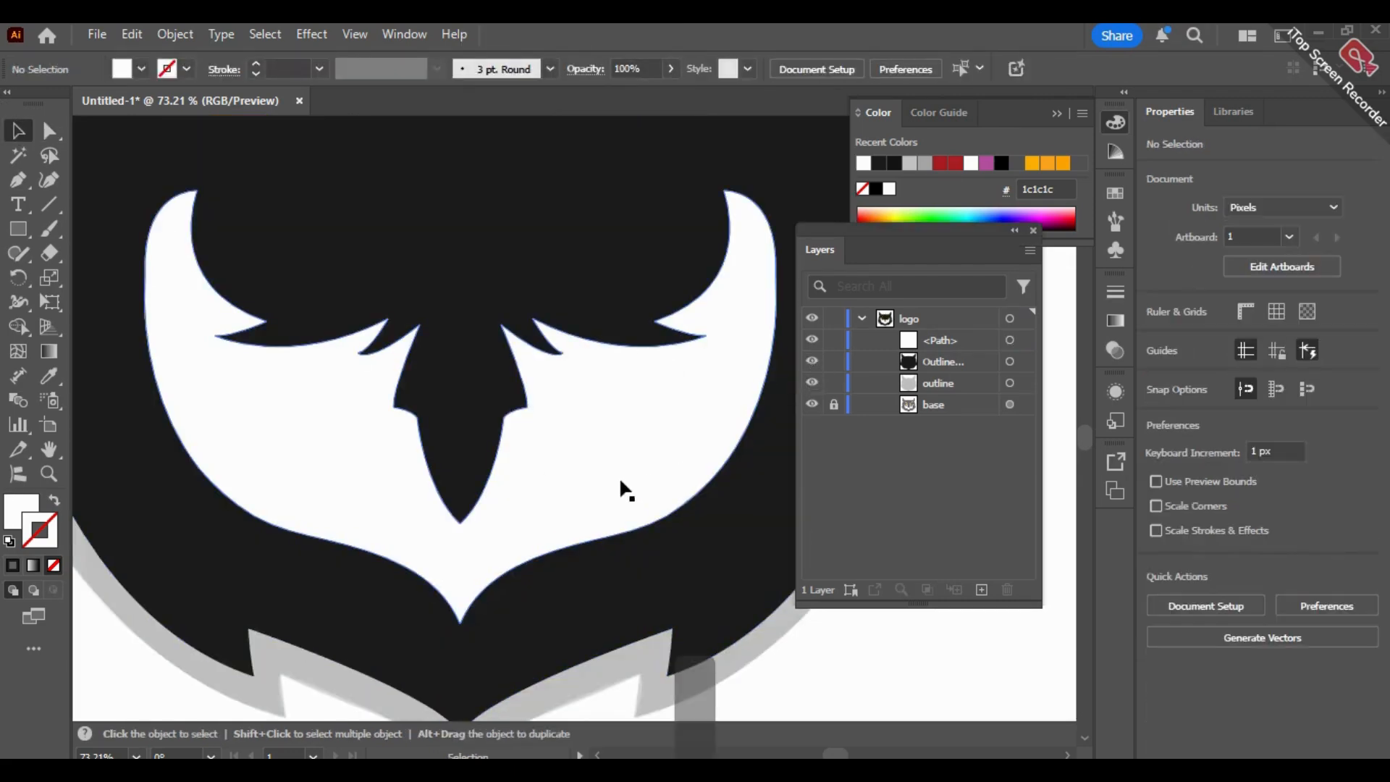
key("alt")
left_click(137, 755)
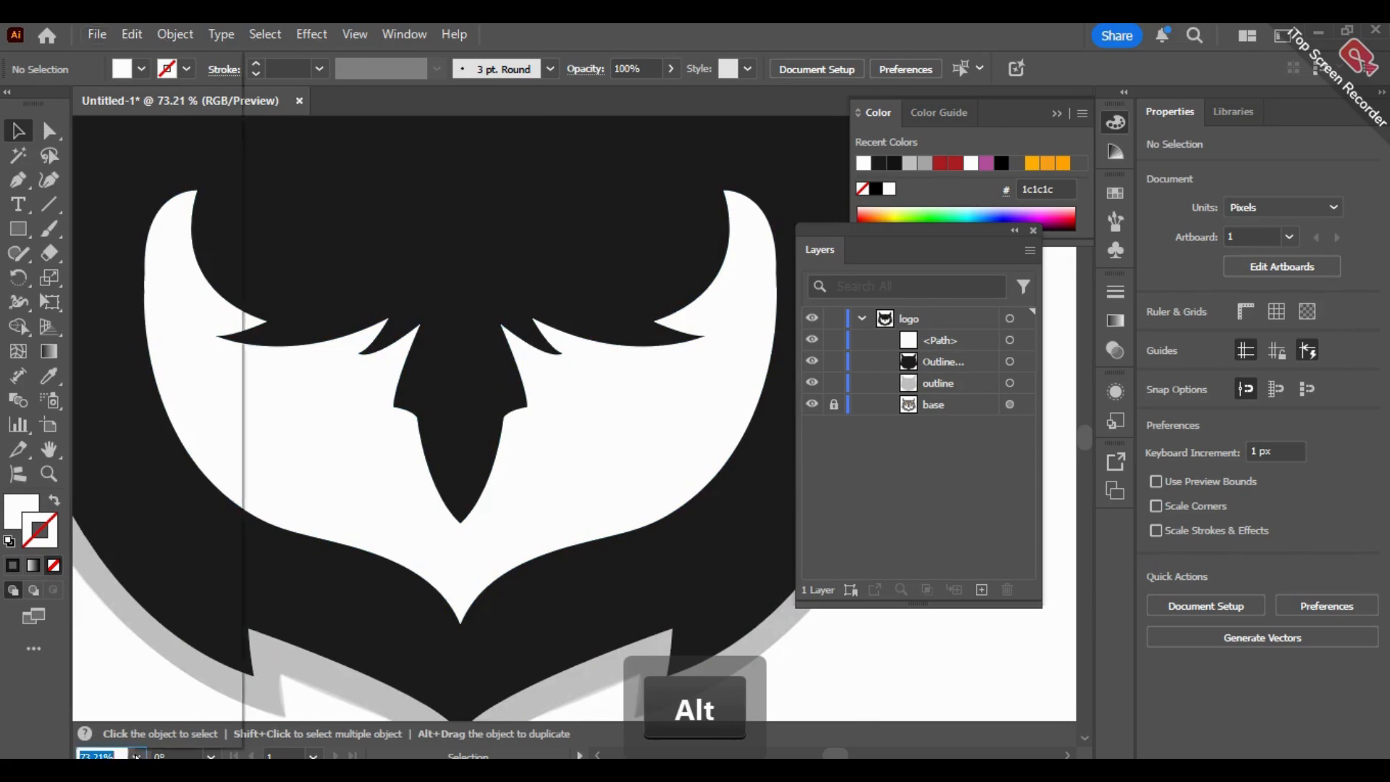
left_click(150, 736)
key("space")
left_click_drag(691, 535, 509, 533)
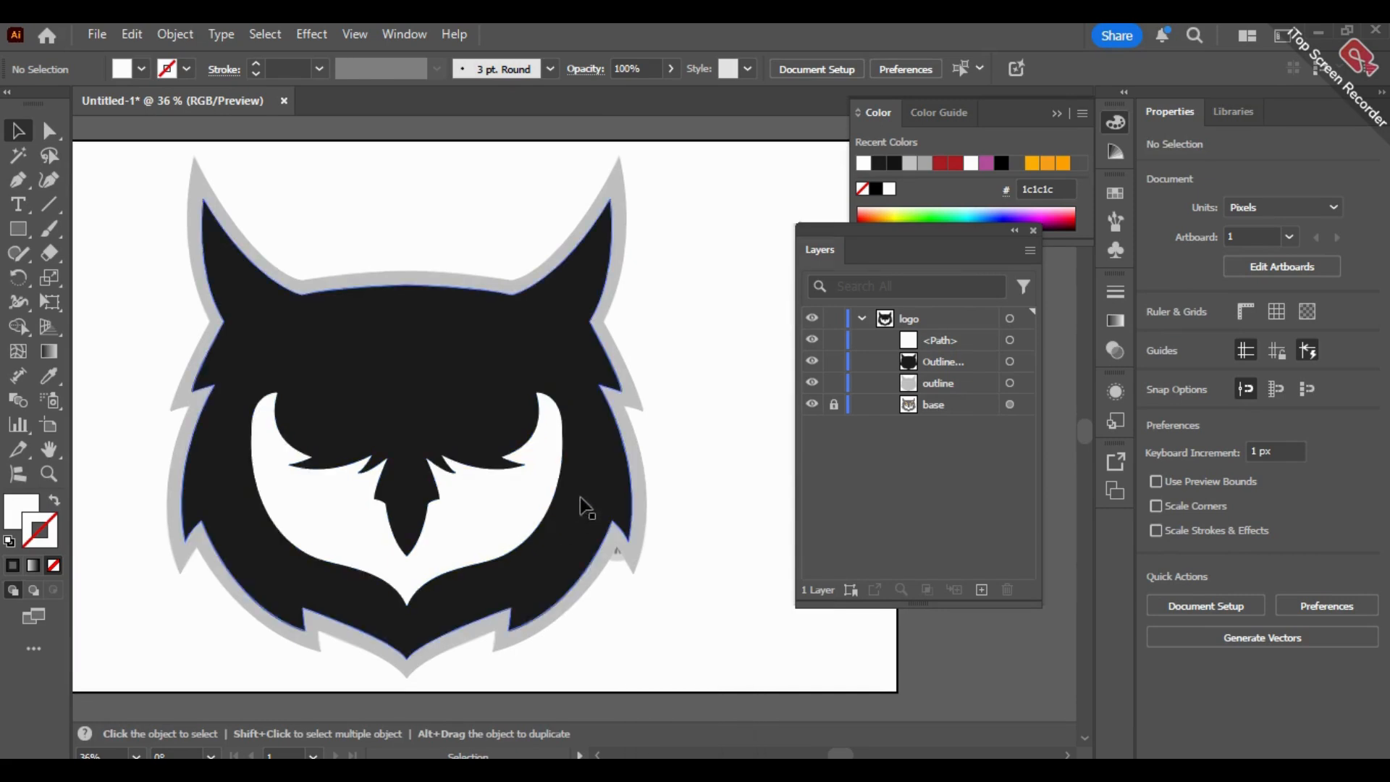
Step: Hide the dark head and grey outline shapes, leaving only the white face visible over the reference
left_click(811, 360)
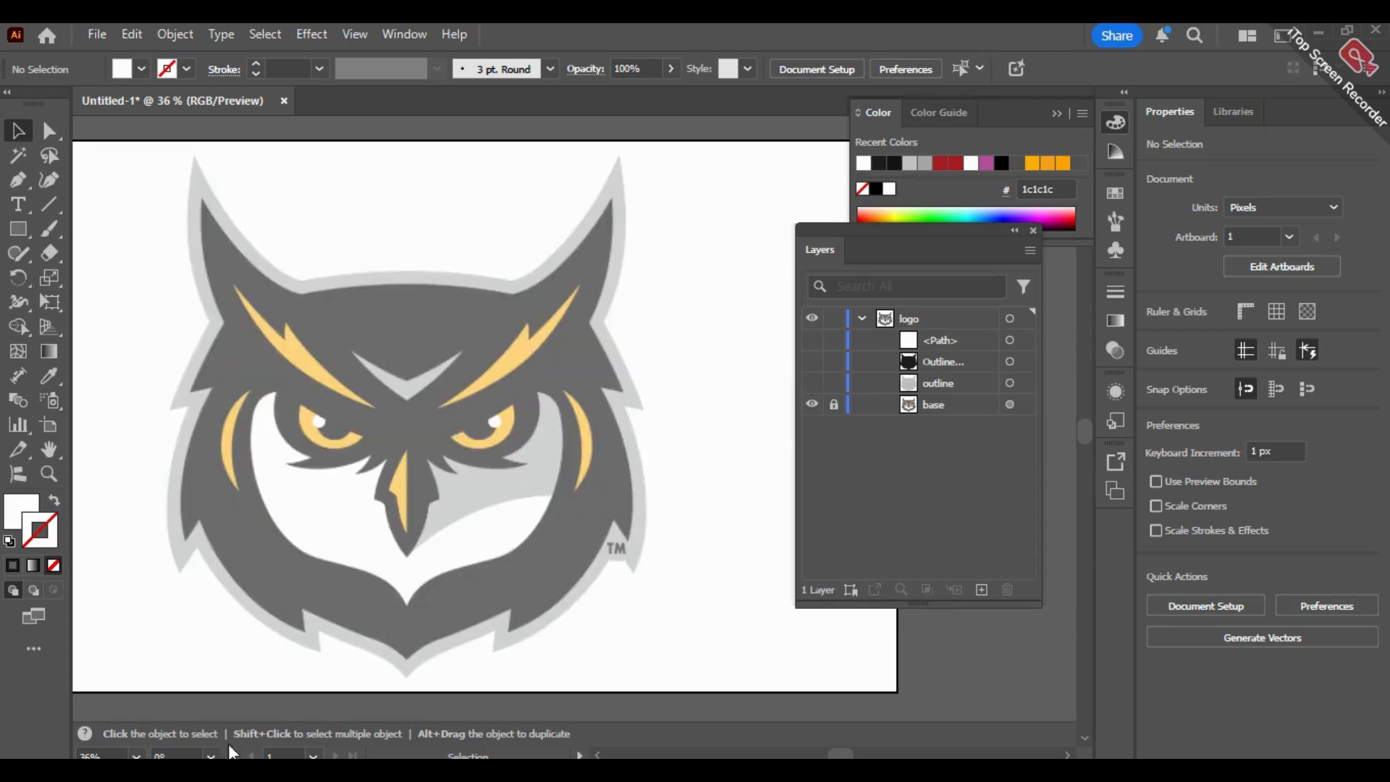
left_click(49, 473)
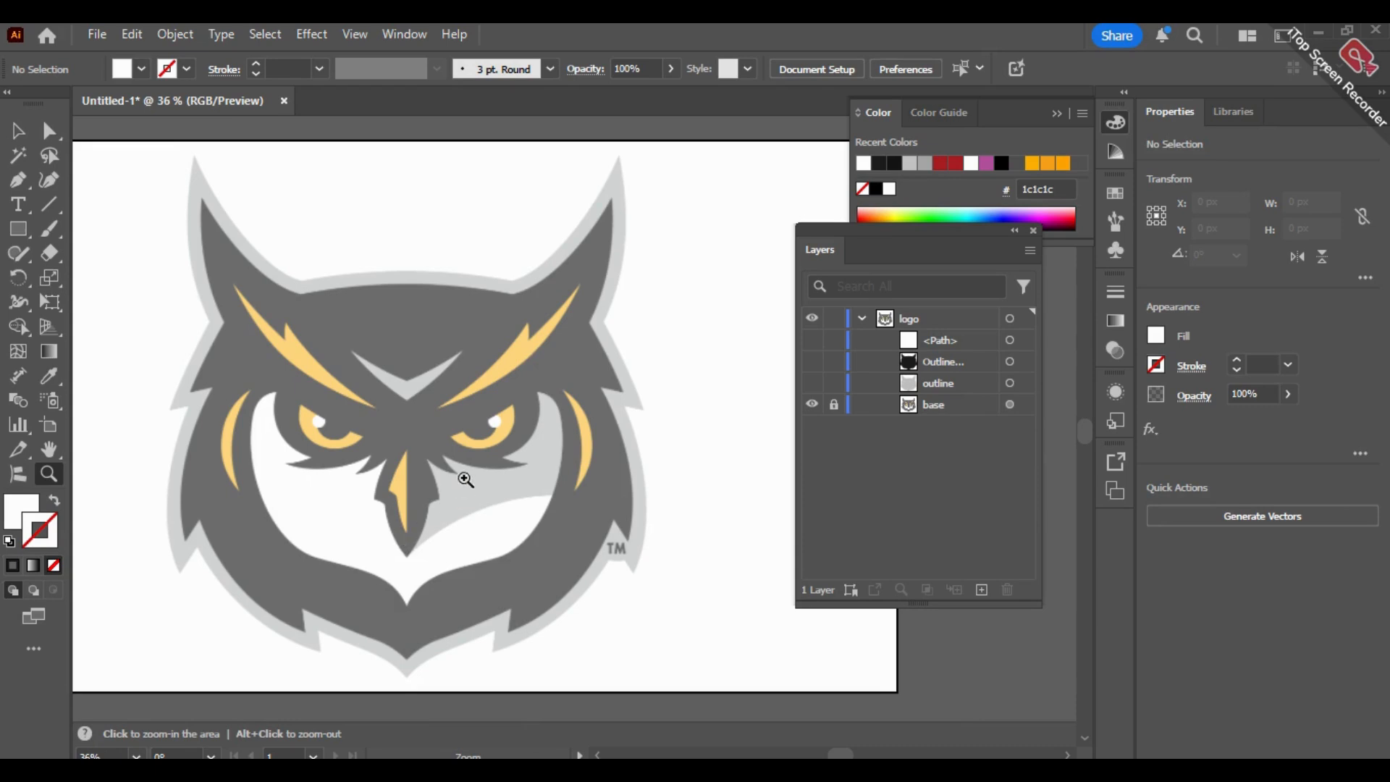
left_click_drag(408, 560, 541, 476)
key("space")
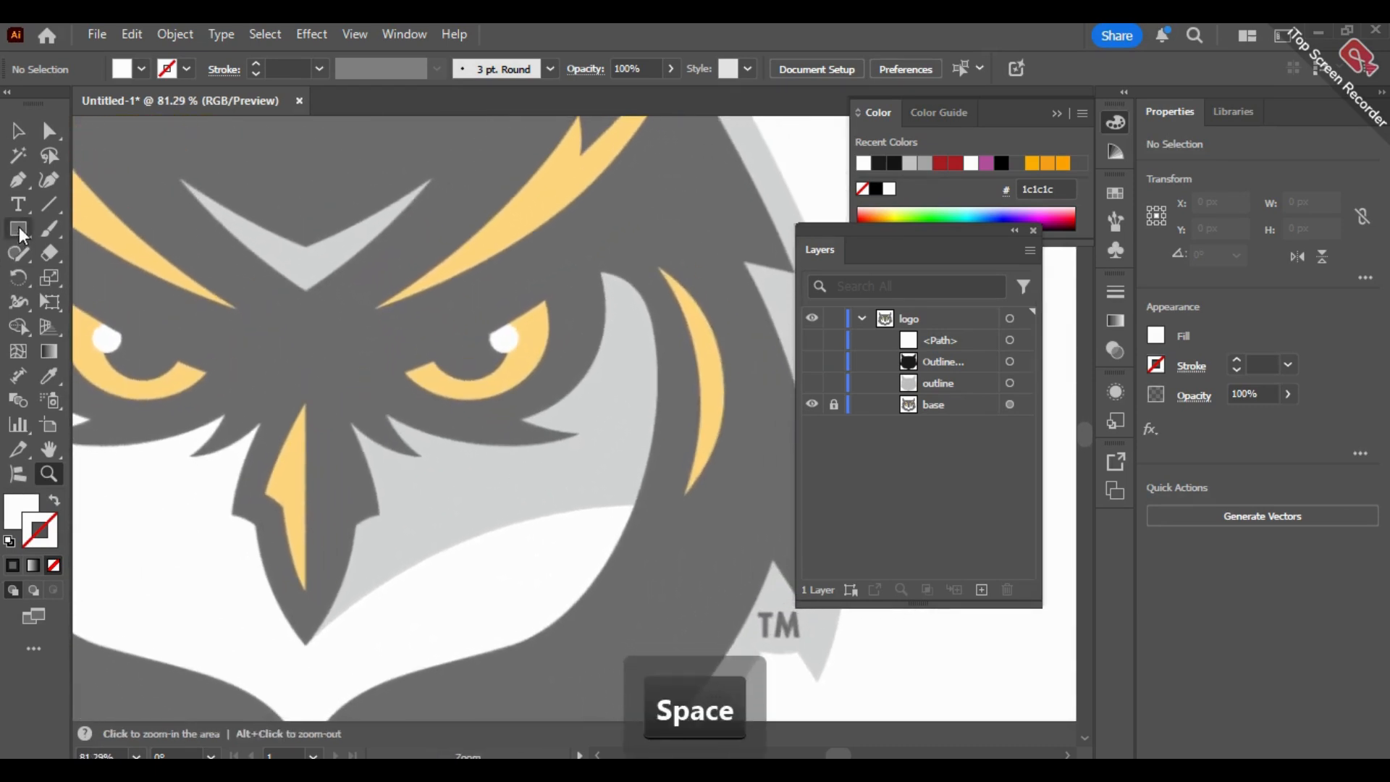
left_click(18, 180)
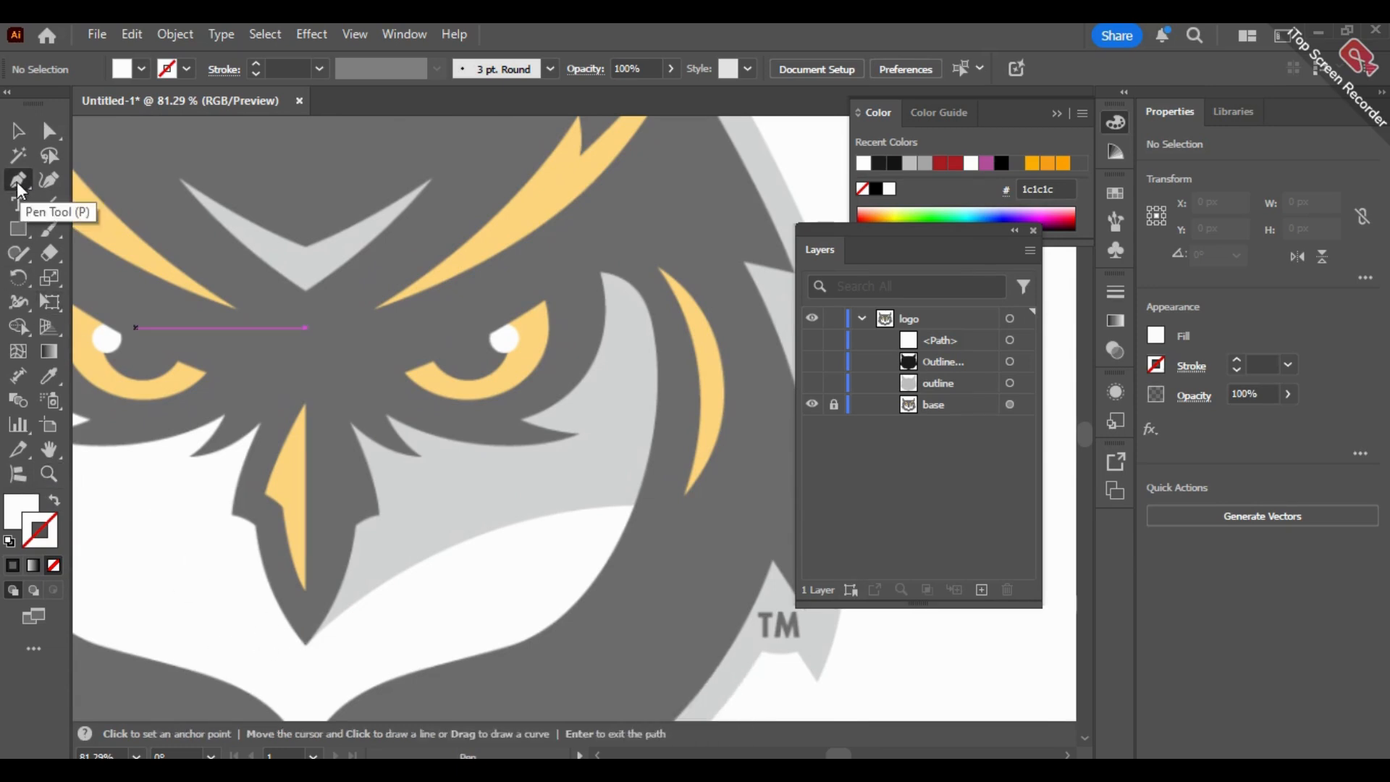
left_click(813, 341)
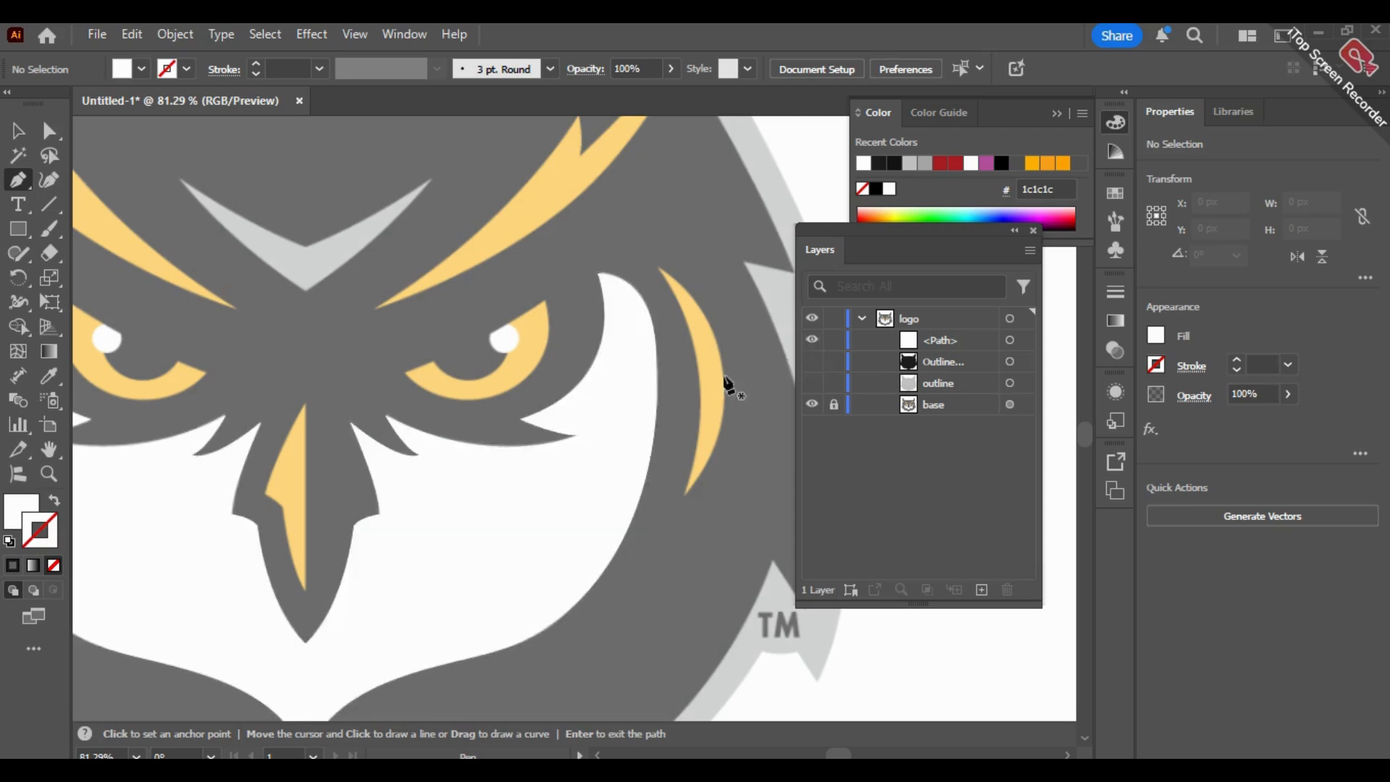
Step: Duplicate the white face shape offset above the original, and hide the original
left_click(18, 130)
left_click(437, 617)
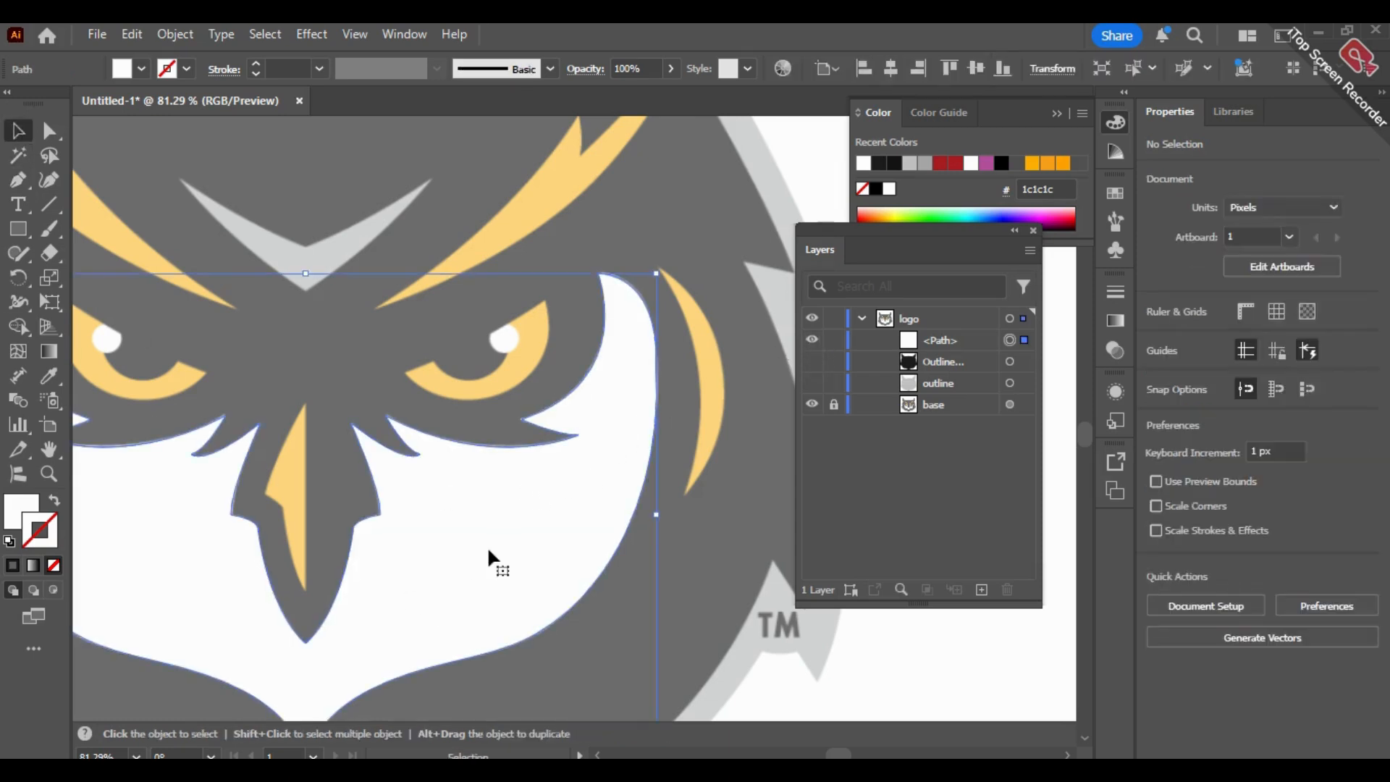
left_click_drag(480, 545, 661, 311)
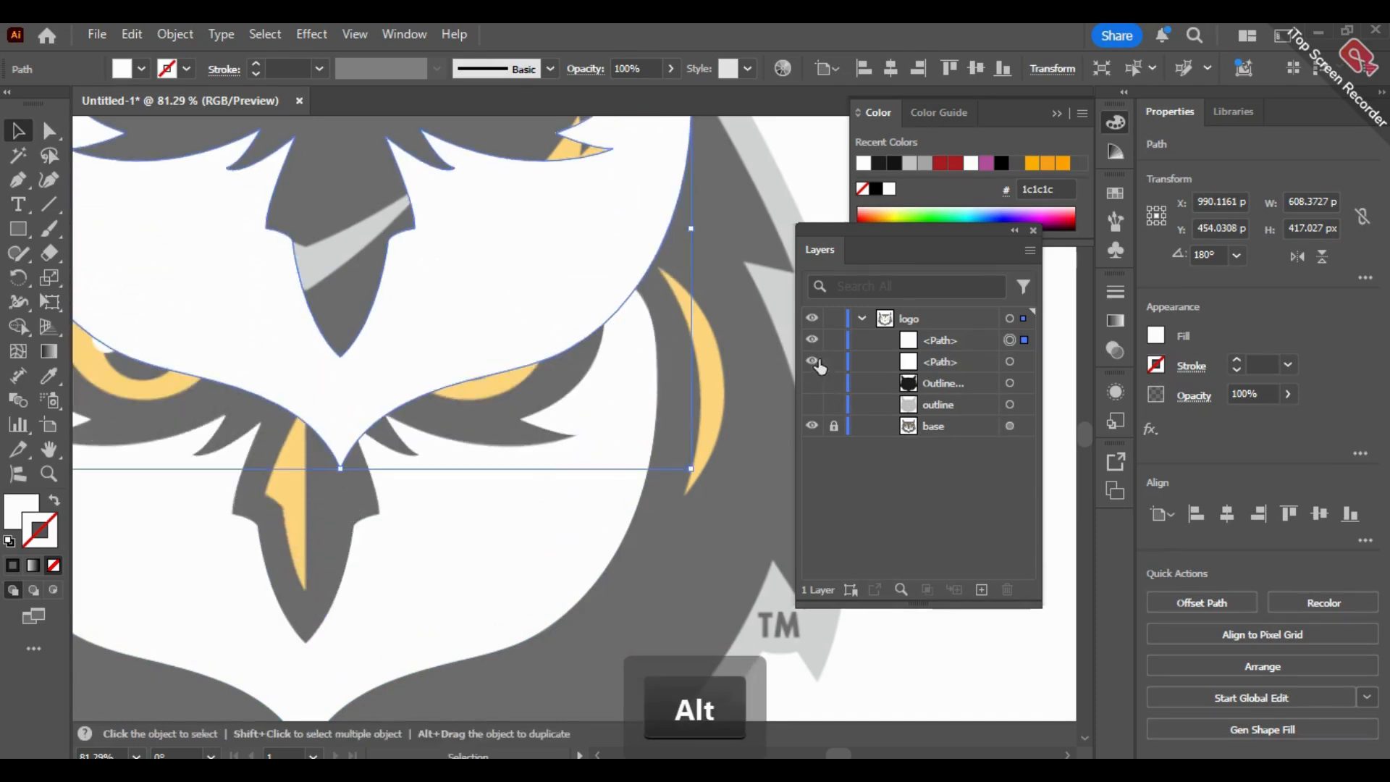
left_click(813, 362)
left_click_drag(391, 336, 406, 455)
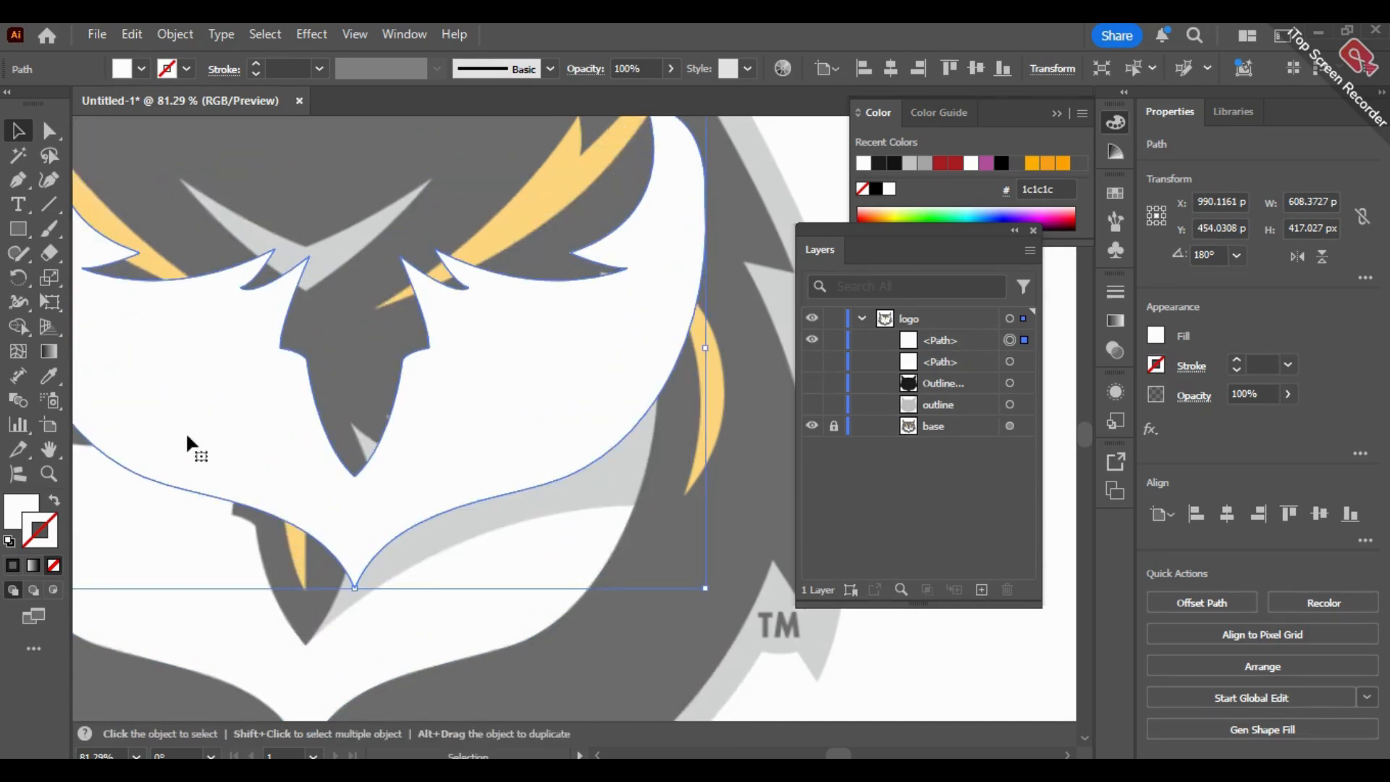
Step: Delete the bottom centre anchor point of the duplicated face shape
left_click(49, 130)
left_click(355, 586)
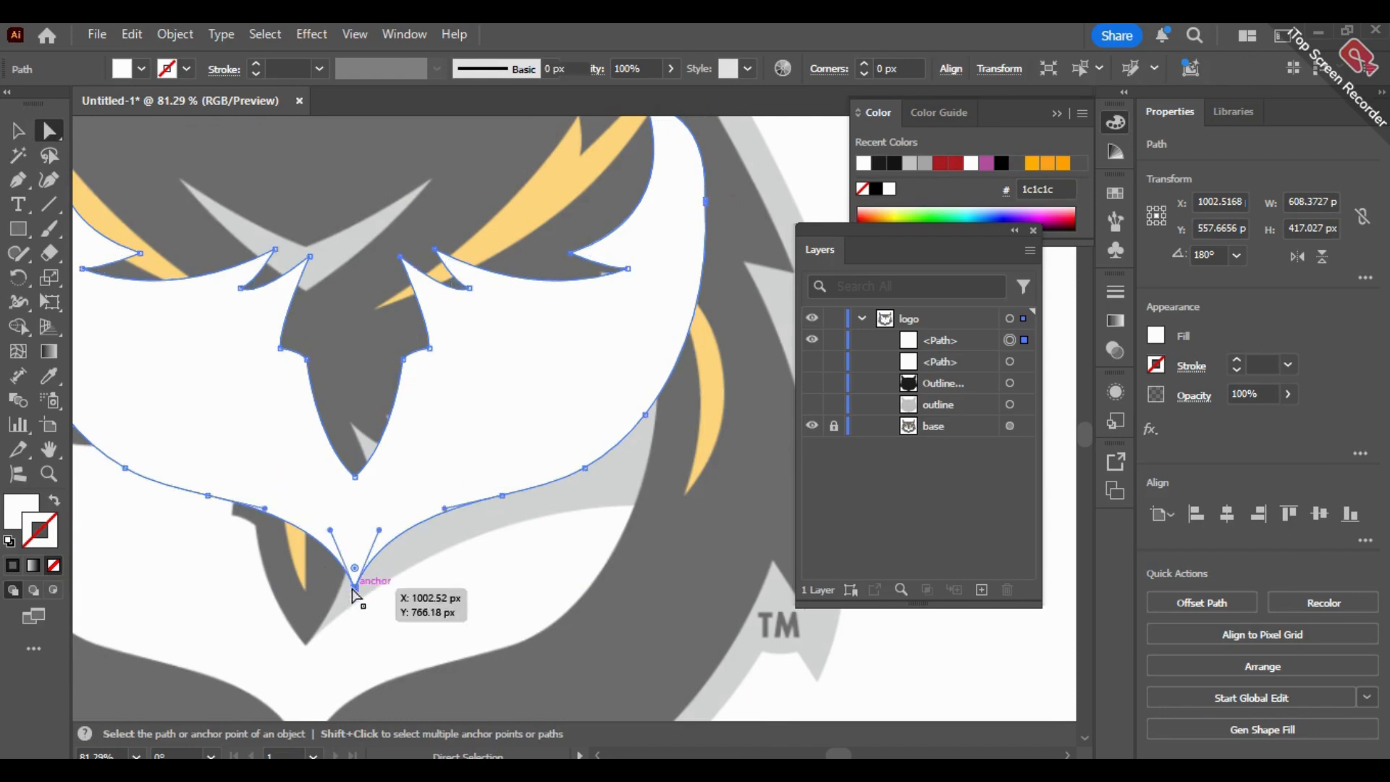
key("BackSpace")
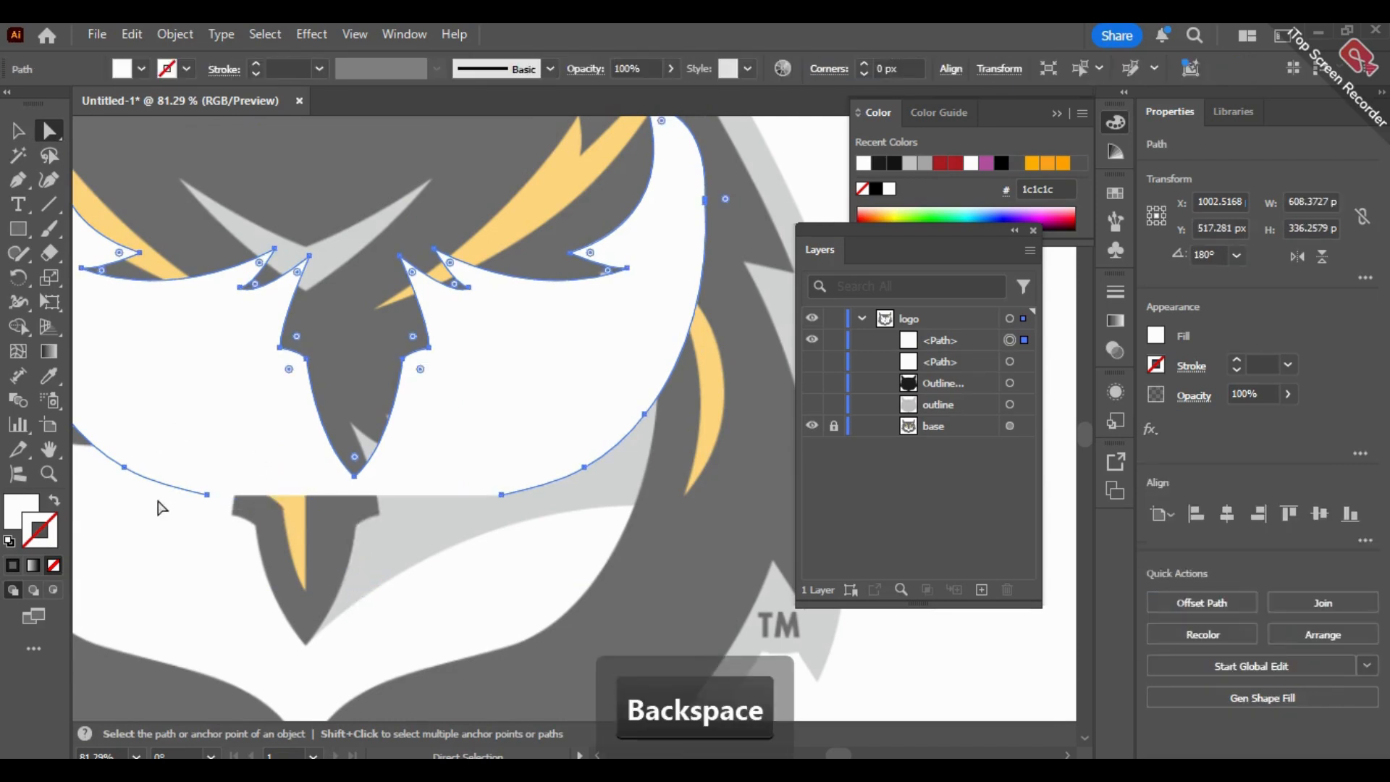
key("alt")
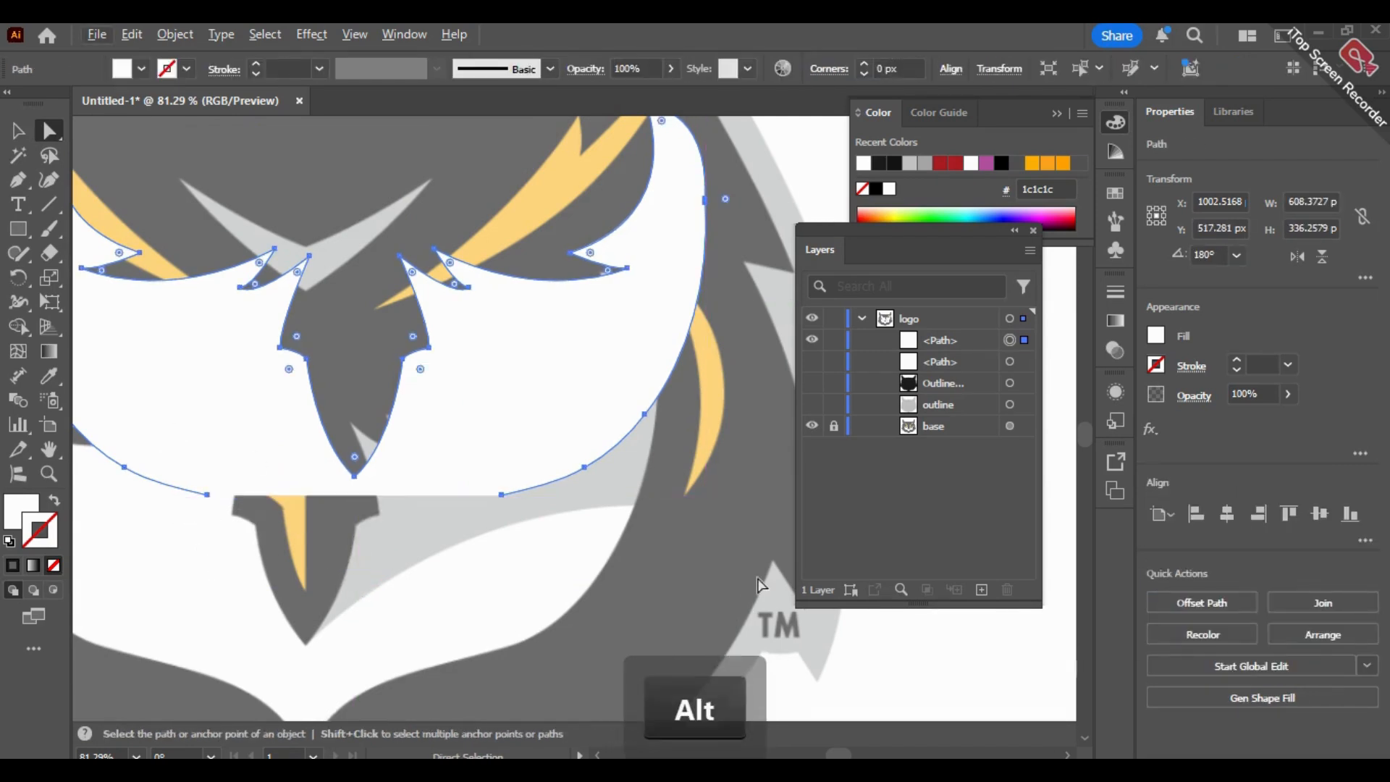
Step: Delete the anchor points on the left half of the white face shape
key("space")
left_click_drag(303, 584, 511, 649)
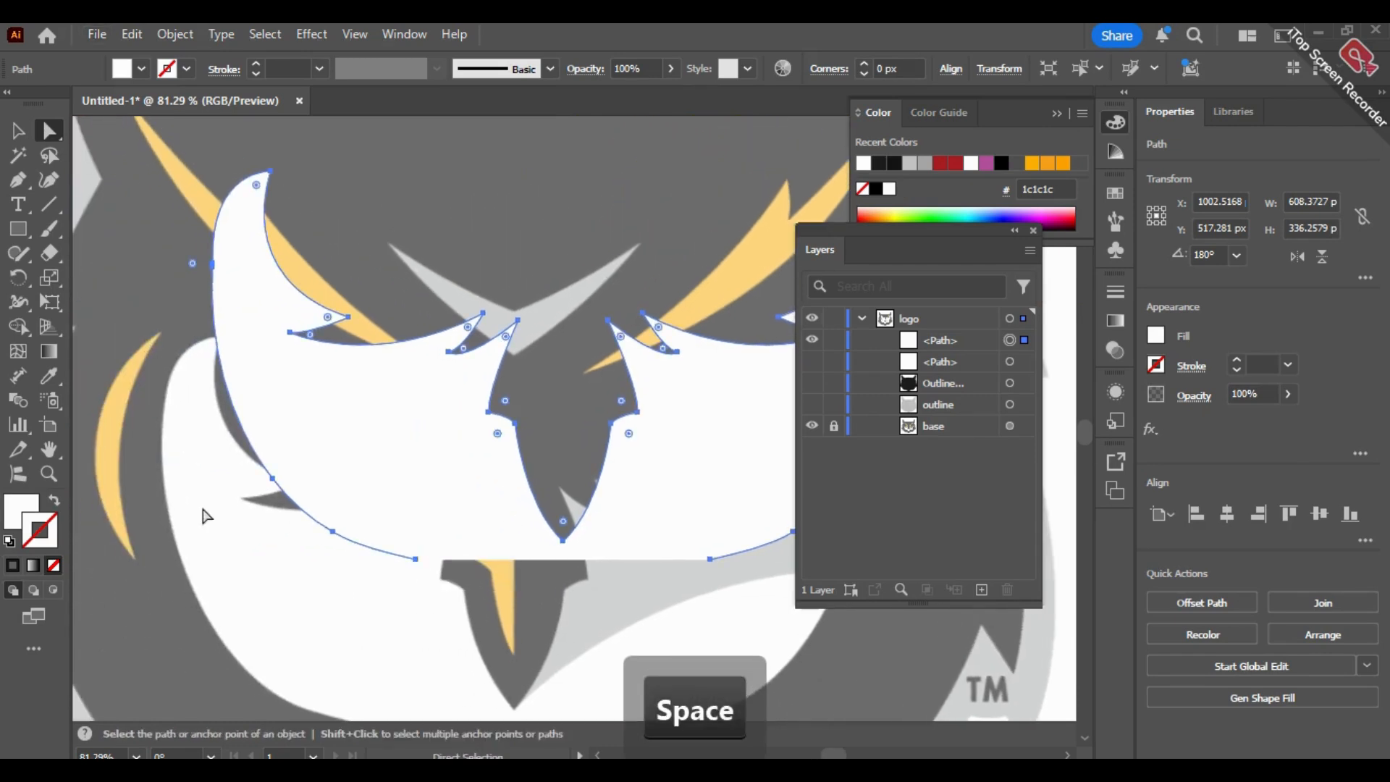
left_click_drag(135, 152, 341, 509)
key("BackSpace")
key("space")
left_click_drag(518, 370, 515, 406)
Step: Remove the leftover lower anchor and stray segment, and move the remaining half shape onto the owl's right-hand cheek
left_click(550, 498)
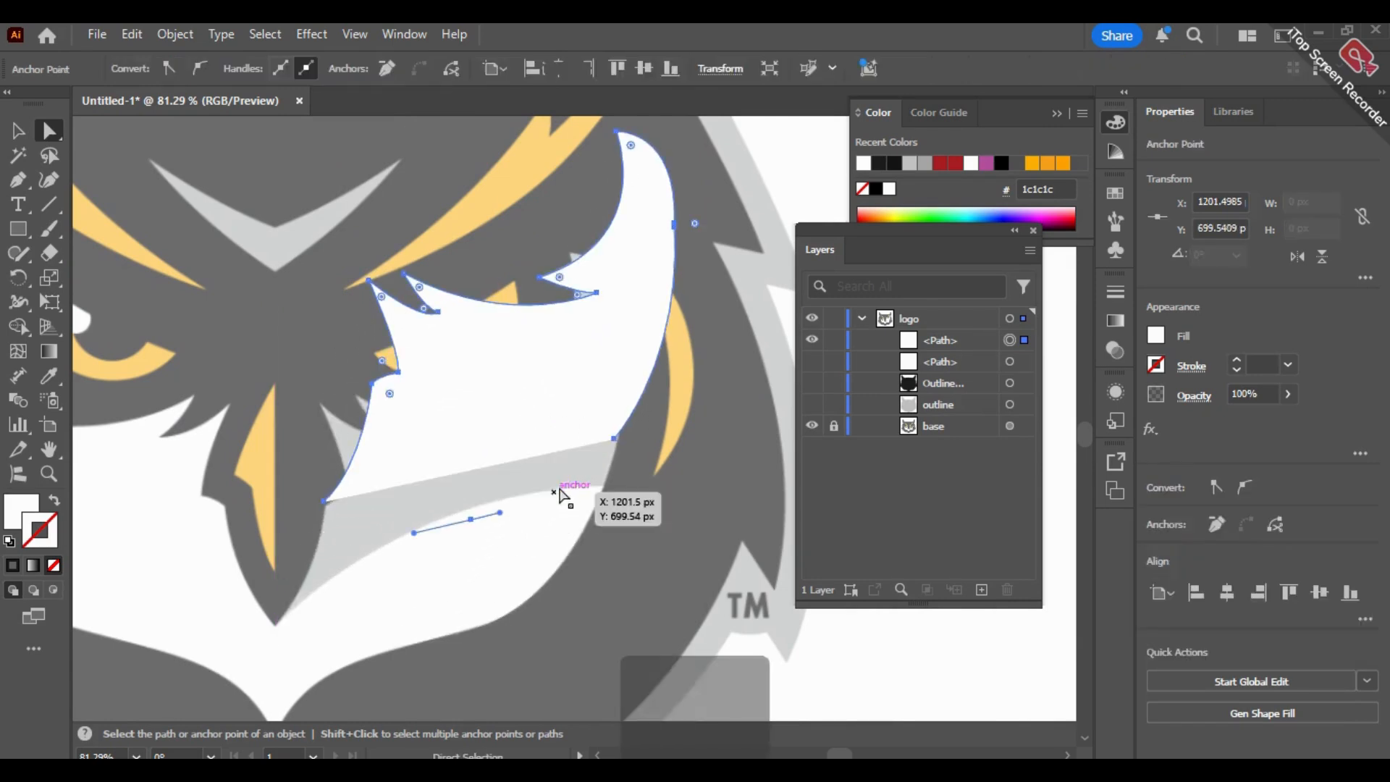
key("BackSpace")
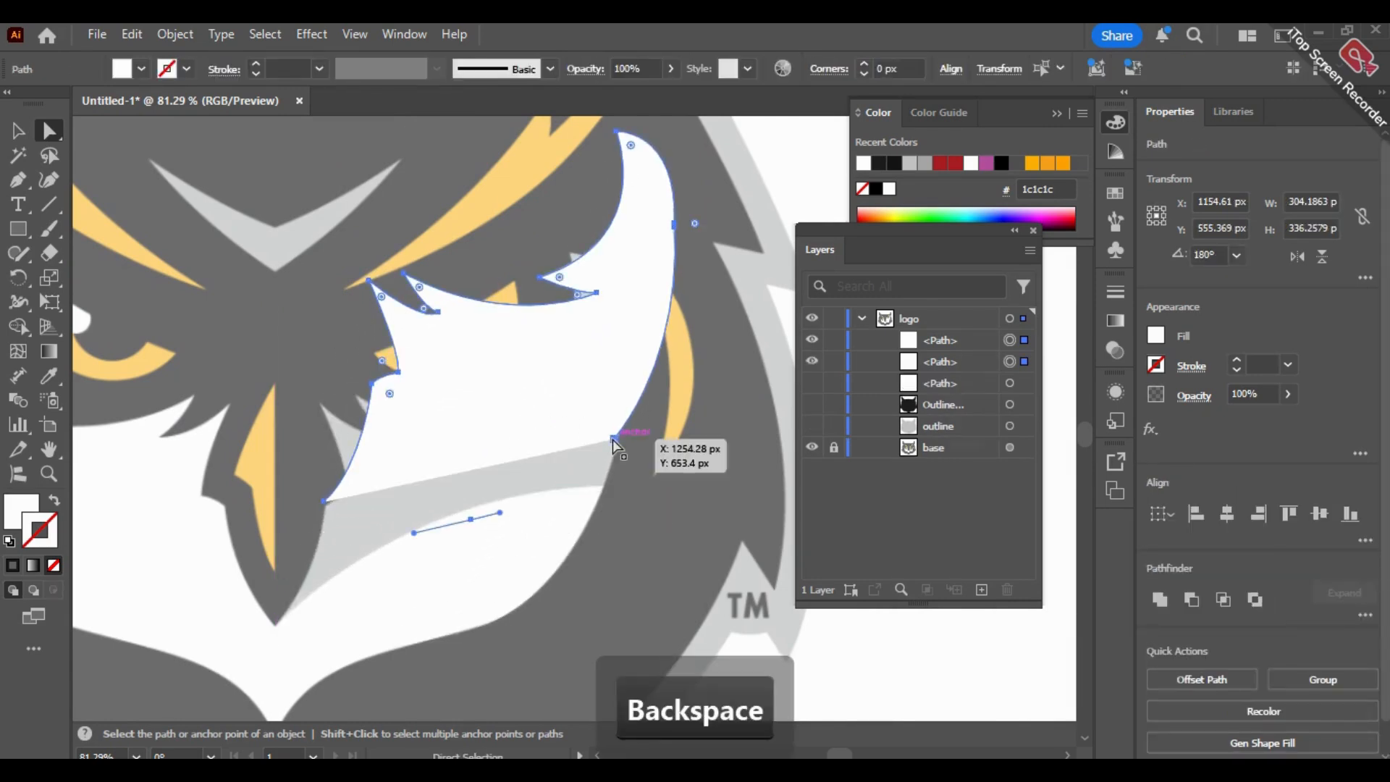
left_click(481, 518)
key("BackSpace")
left_click_drag(535, 403, 492, 511)
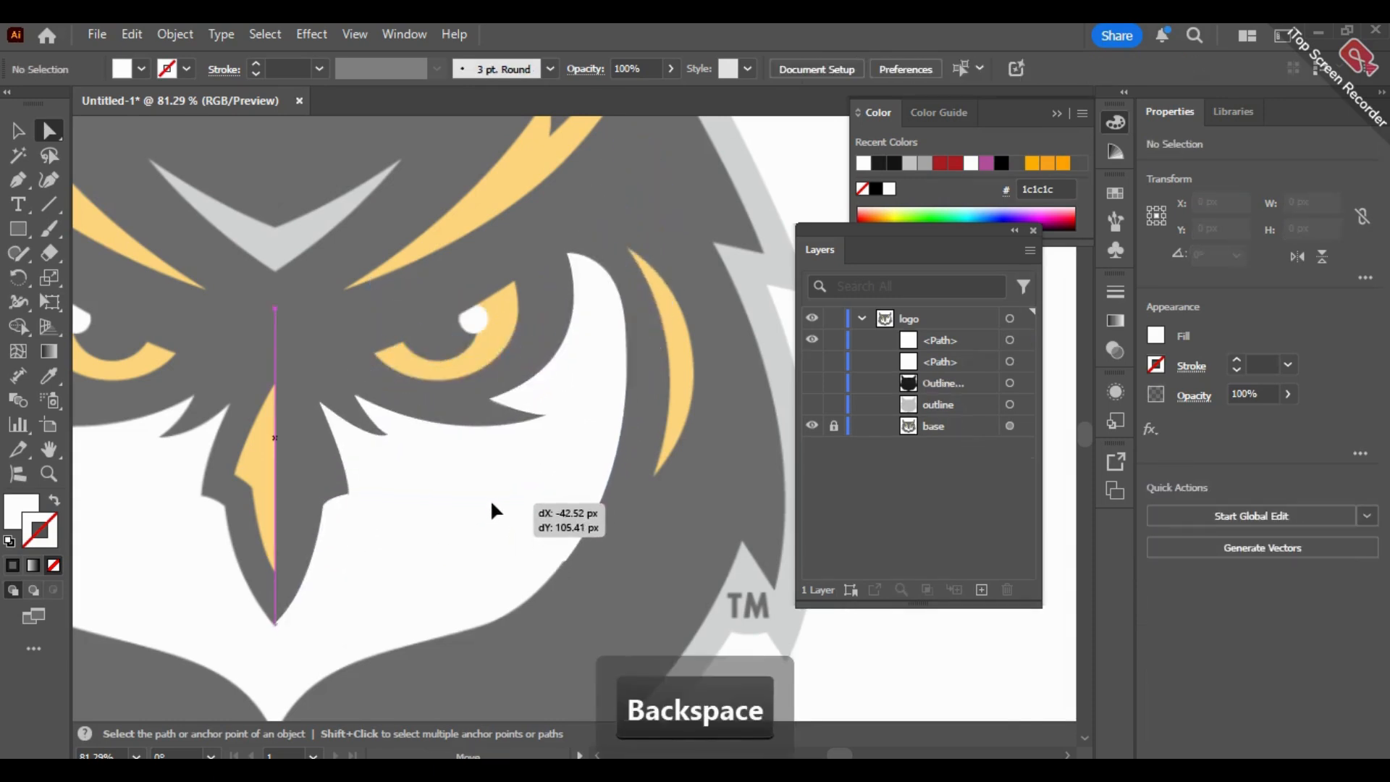
Step: Fill the cheek shape with the dark purple-grey colour 564a56
double_click(24, 512)
type("564a56")
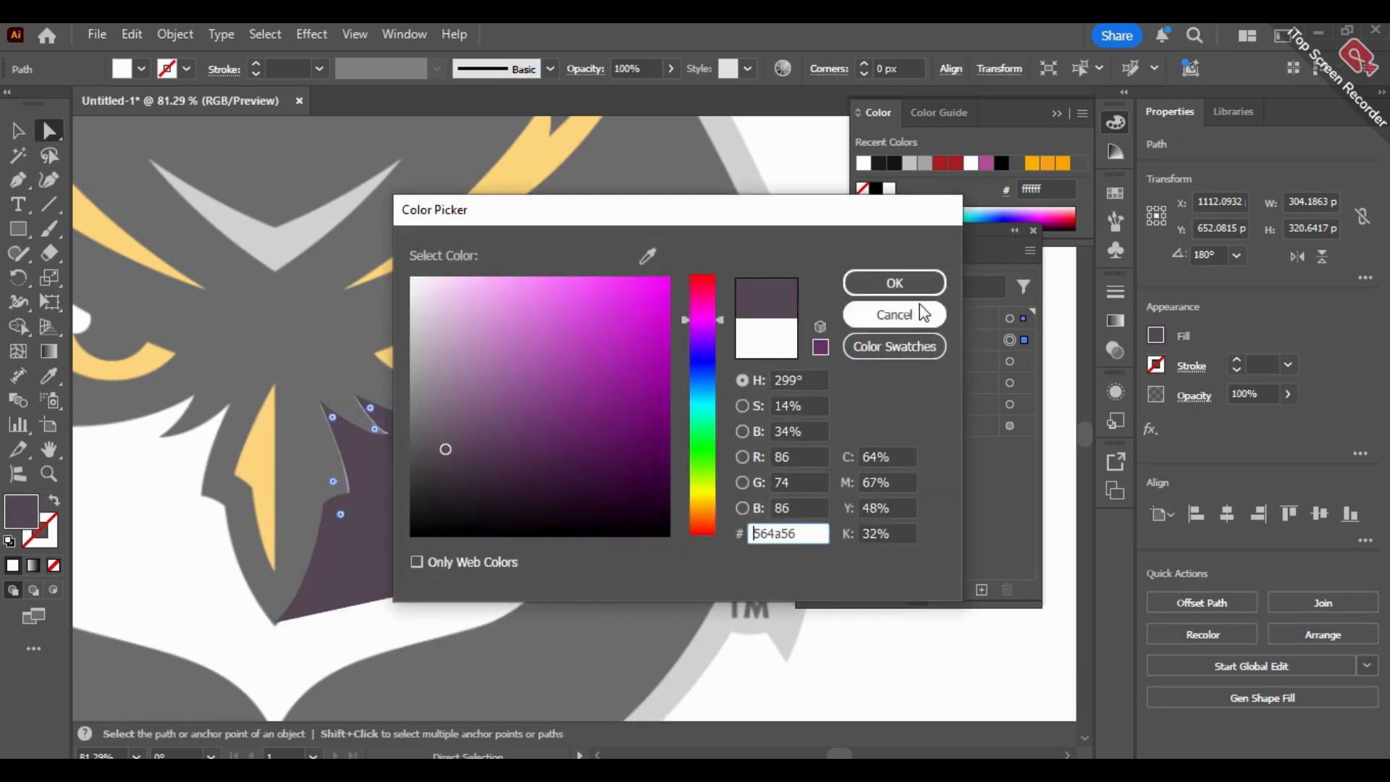
left_click(893, 283)
left_click(24, 132)
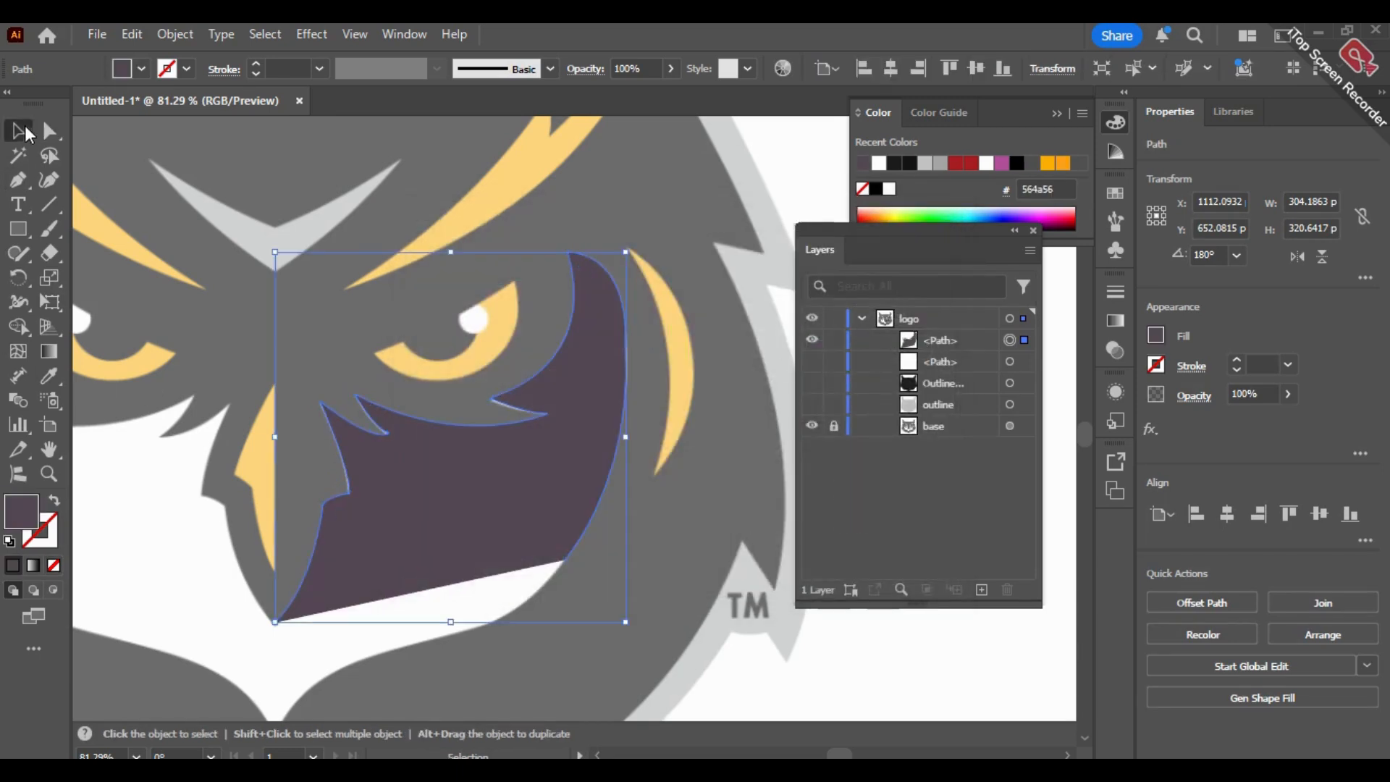
mouse_move(548, 537)
left_mouse_down()
mouse_move(562, 466)
mouse_move(608, 403)
mouse_move(563, 520)
mouse_move(529, 545)
left_mouse_up()
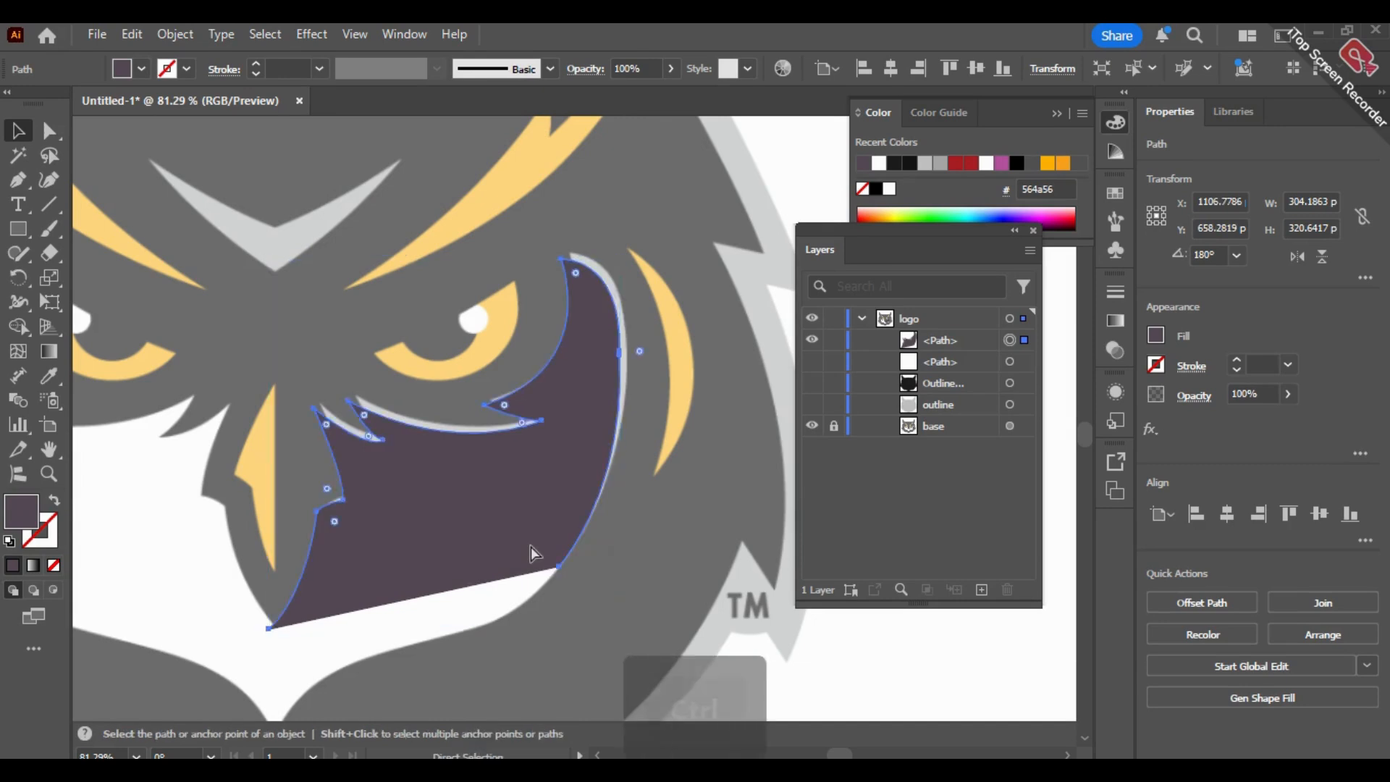
key("ctrl+z")
key("ctrl+z")
key("ctrl+shift+z")
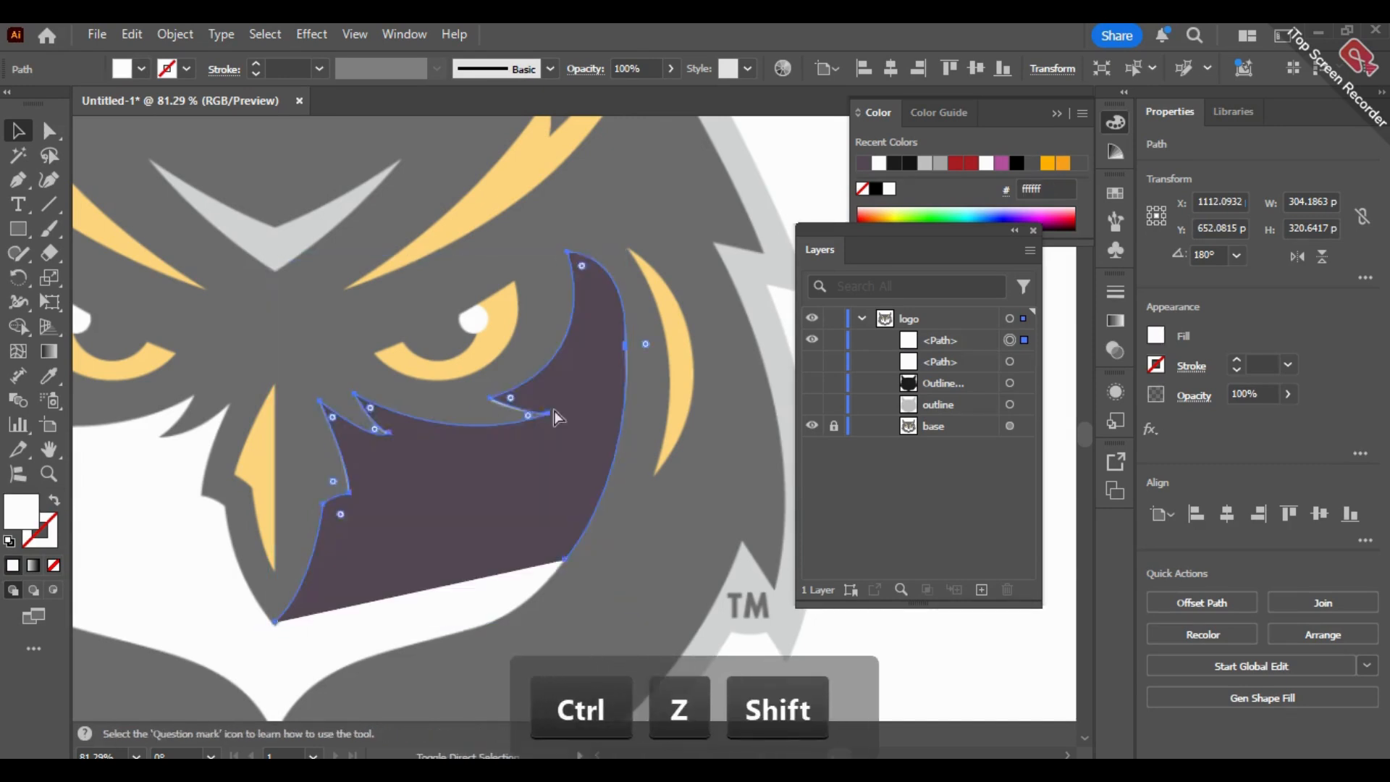
Step: Lower the dark cheek shape's opacity to 43% so the base artwork shows through
key("ctrl+shift+a")
left_click(672, 68)
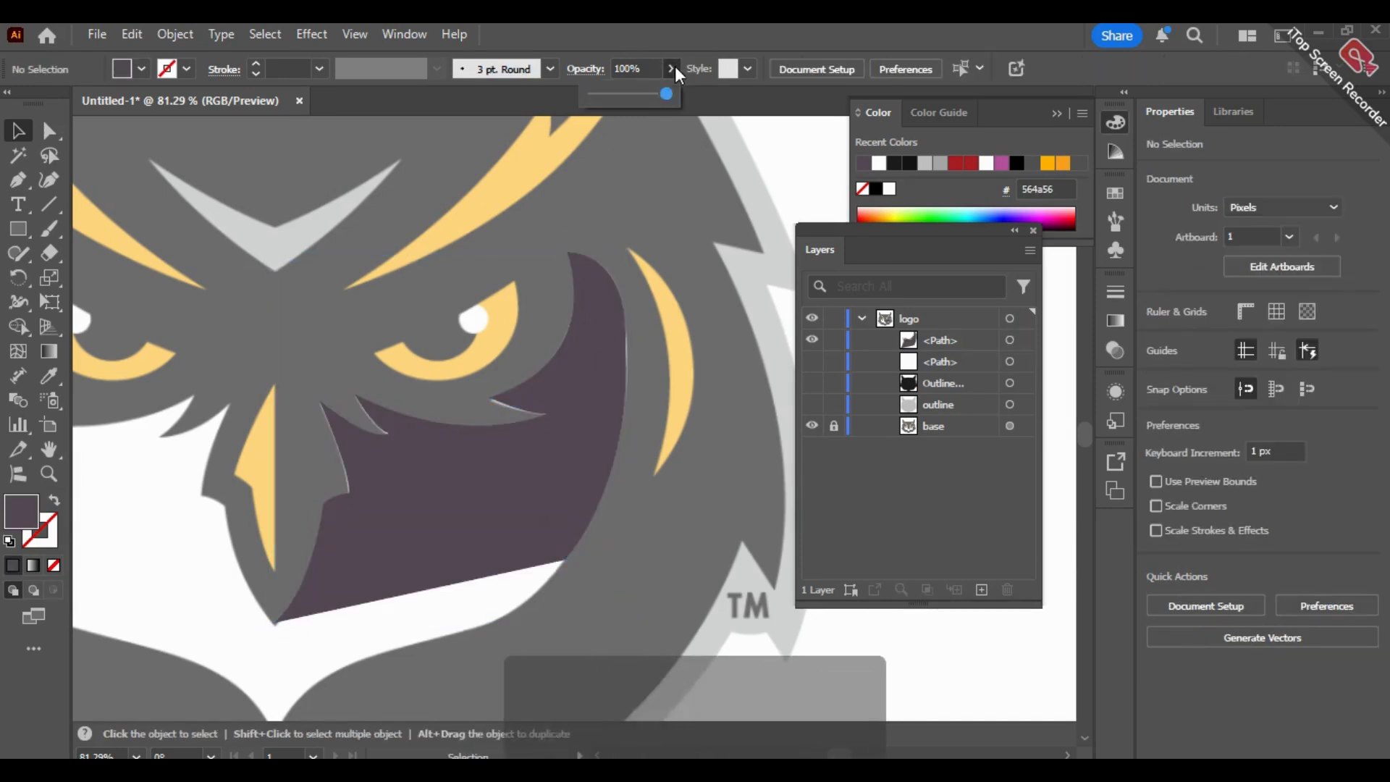
left_click_drag(649, 94, 603, 94)
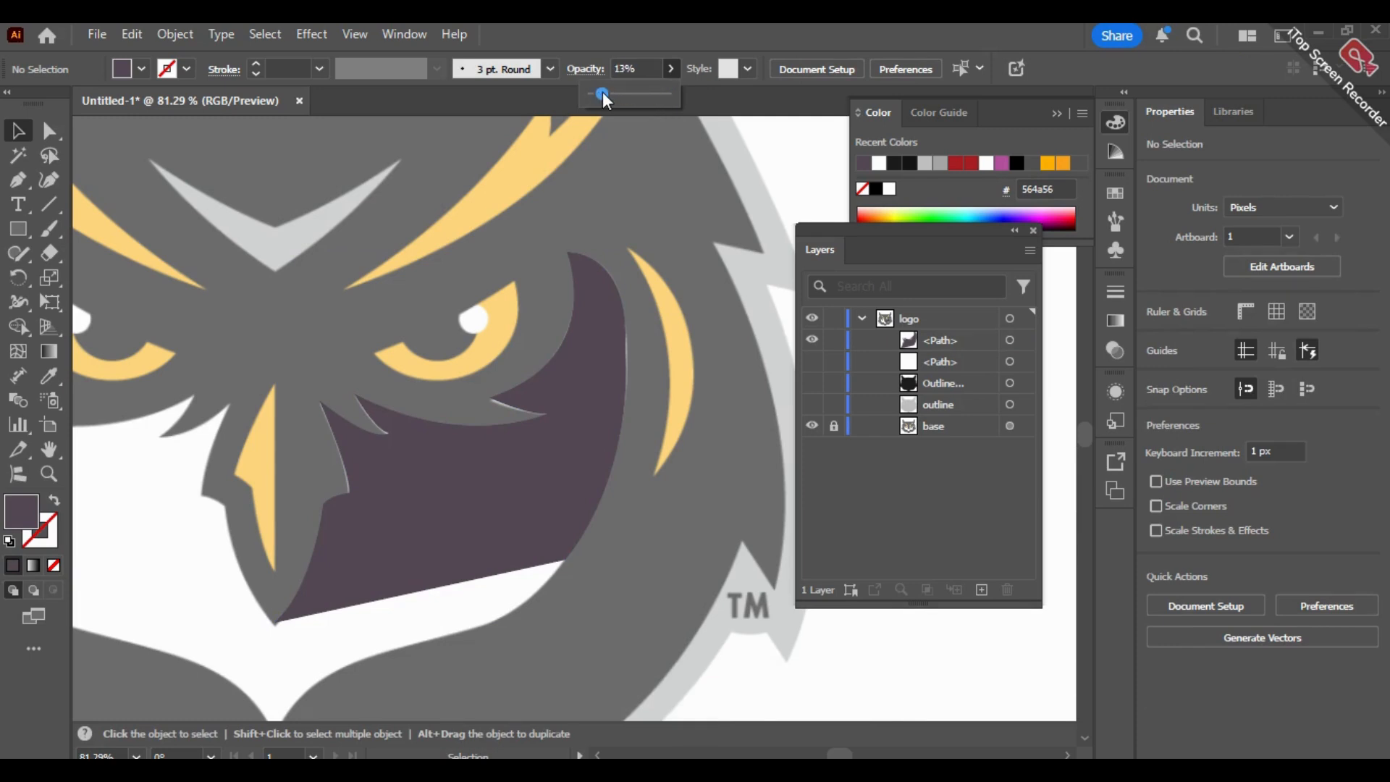
left_click(528, 432)
left_click(659, 74)
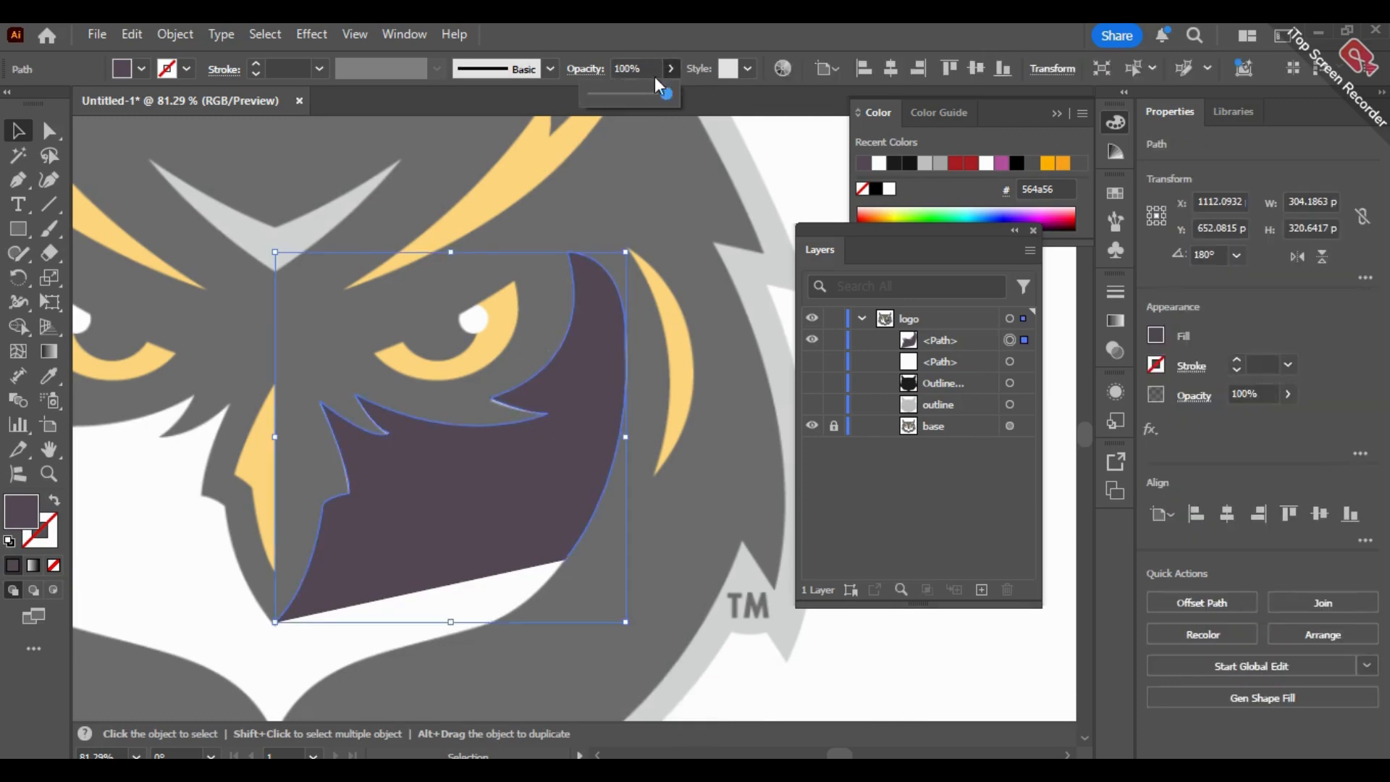
left_click_drag(658, 85, 624, 88)
Step: Delete the cheek shape's lower outer anchor point
left_click(48, 129)
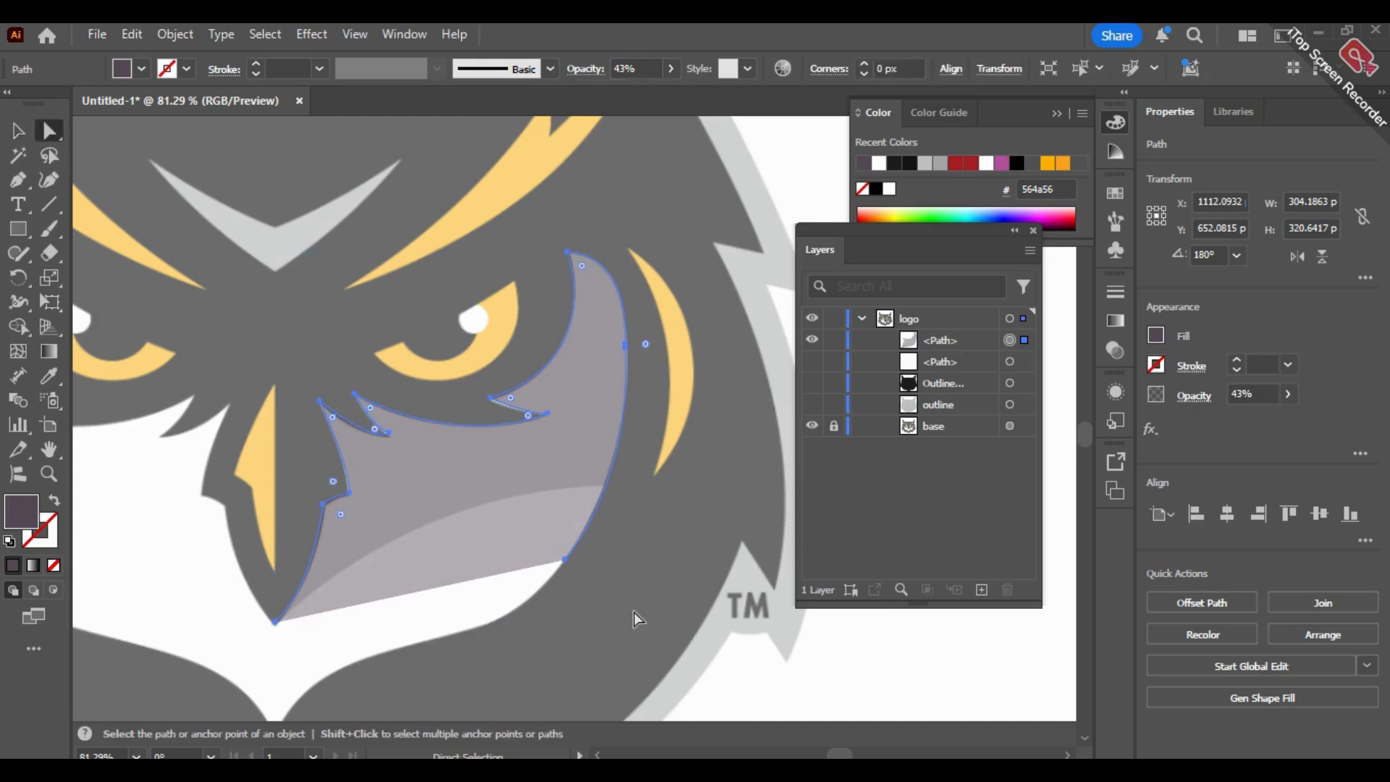
left_click_drag(565, 559, 606, 485)
key("BackSpace")
Step: Close the cheek shape with the Pen tool, curving along the outer cheek and the grey shadow's lower edge to the beak tip
left_click(18, 179)
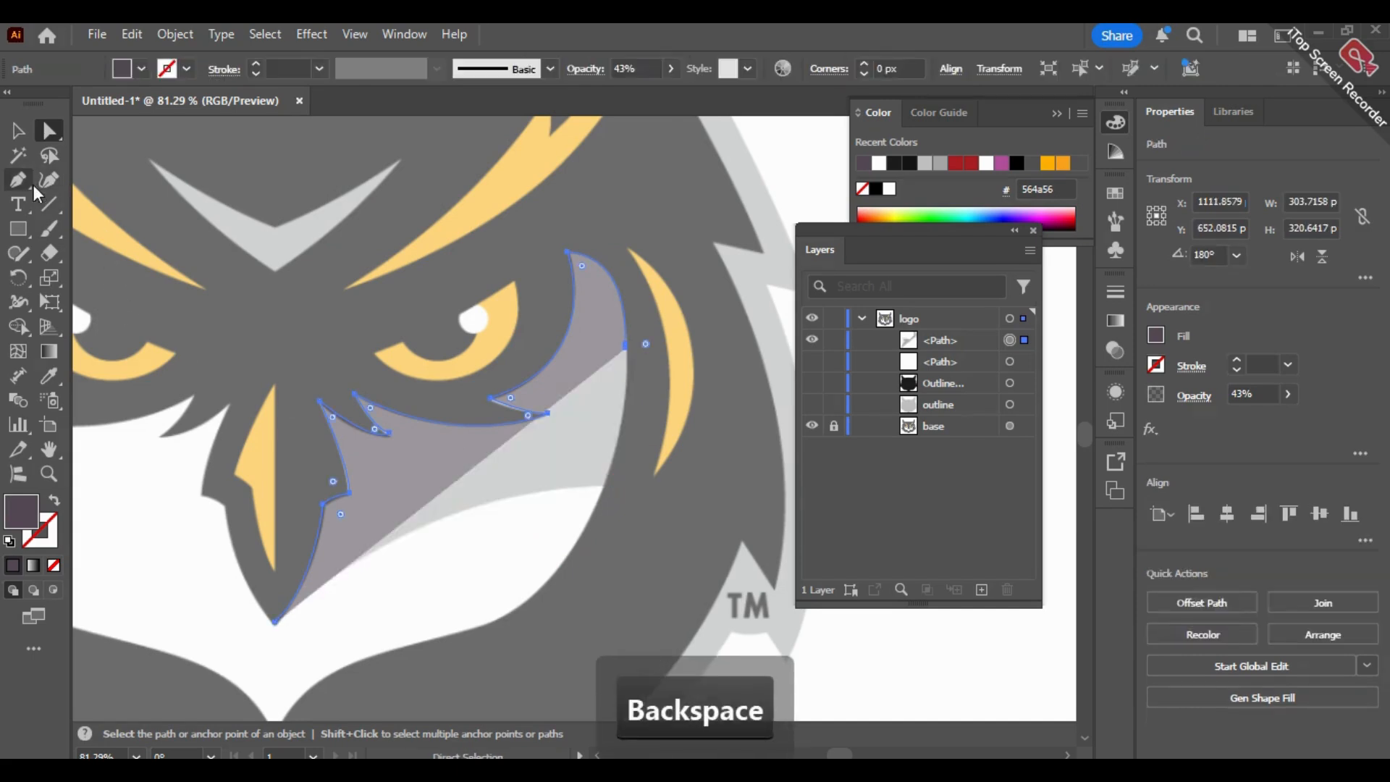
left_click(625, 346)
left_click(603, 483)
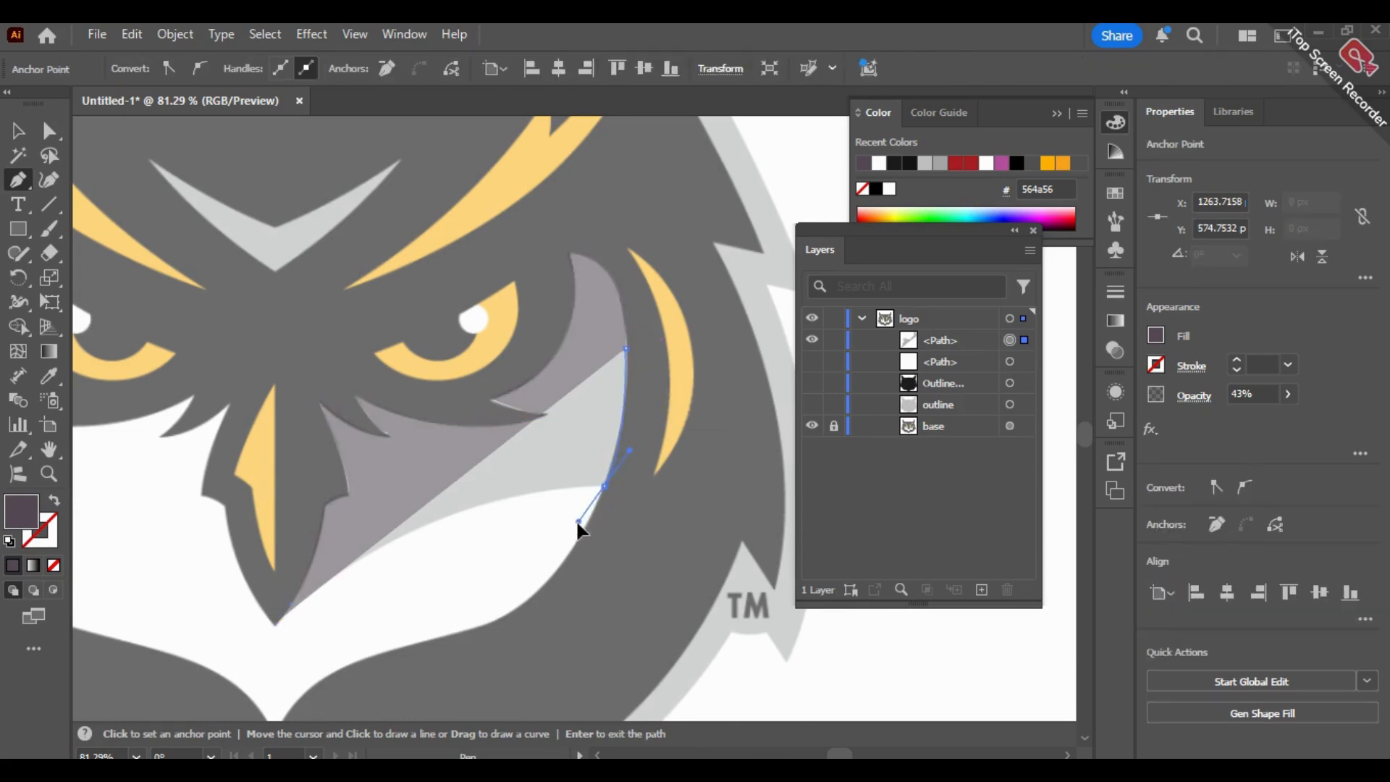
left_click_drag(577, 522, 576, 526)
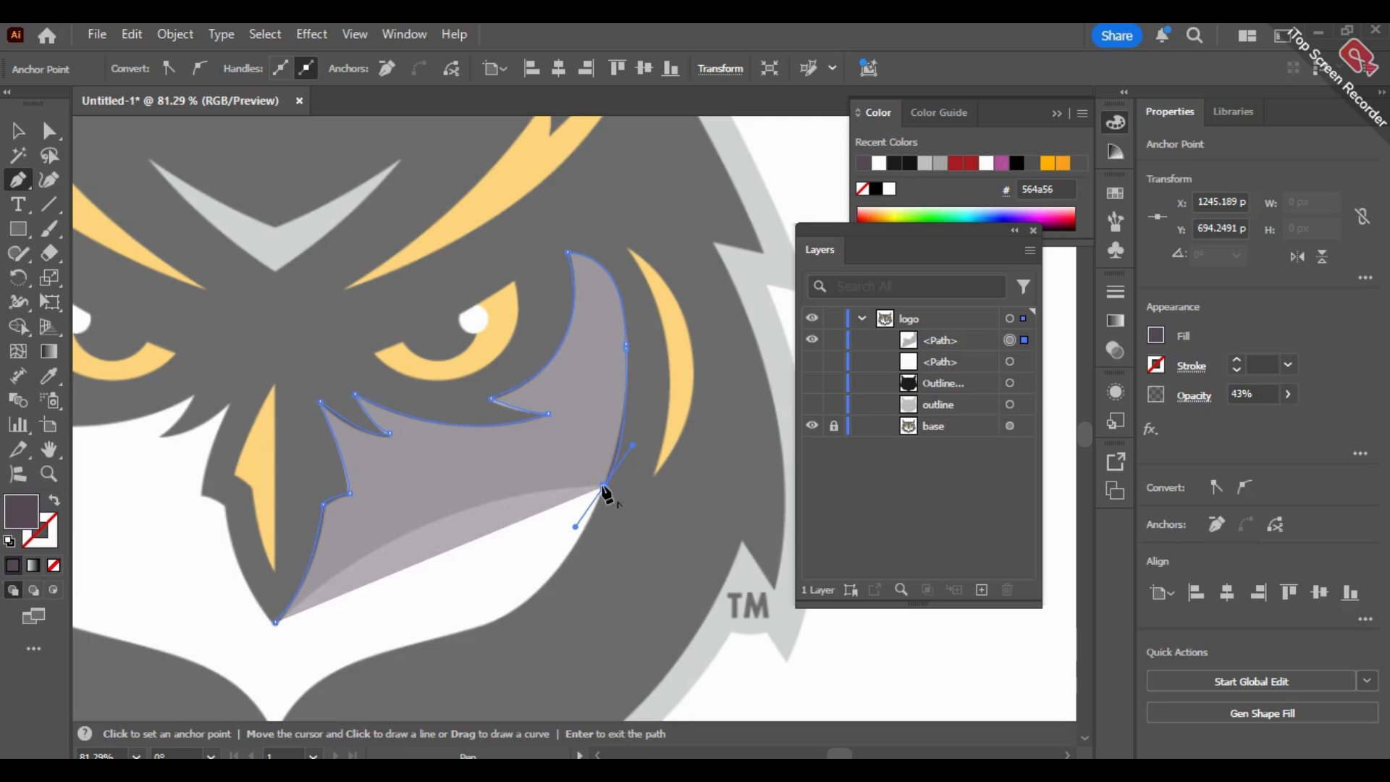
left_click_drag(275, 621, 129, 537)
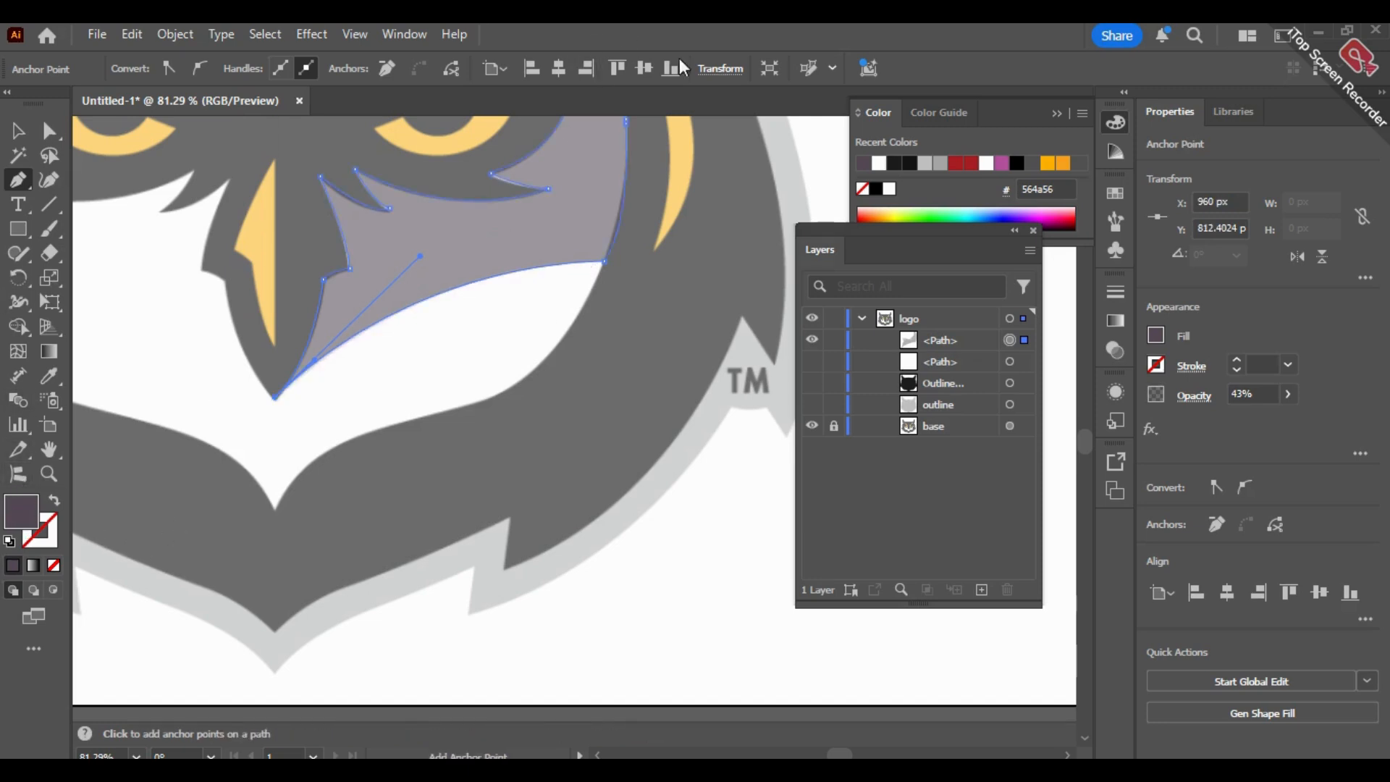
Step: Set the cheek shadow shape's opacity back to 100%
left_click(18, 131)
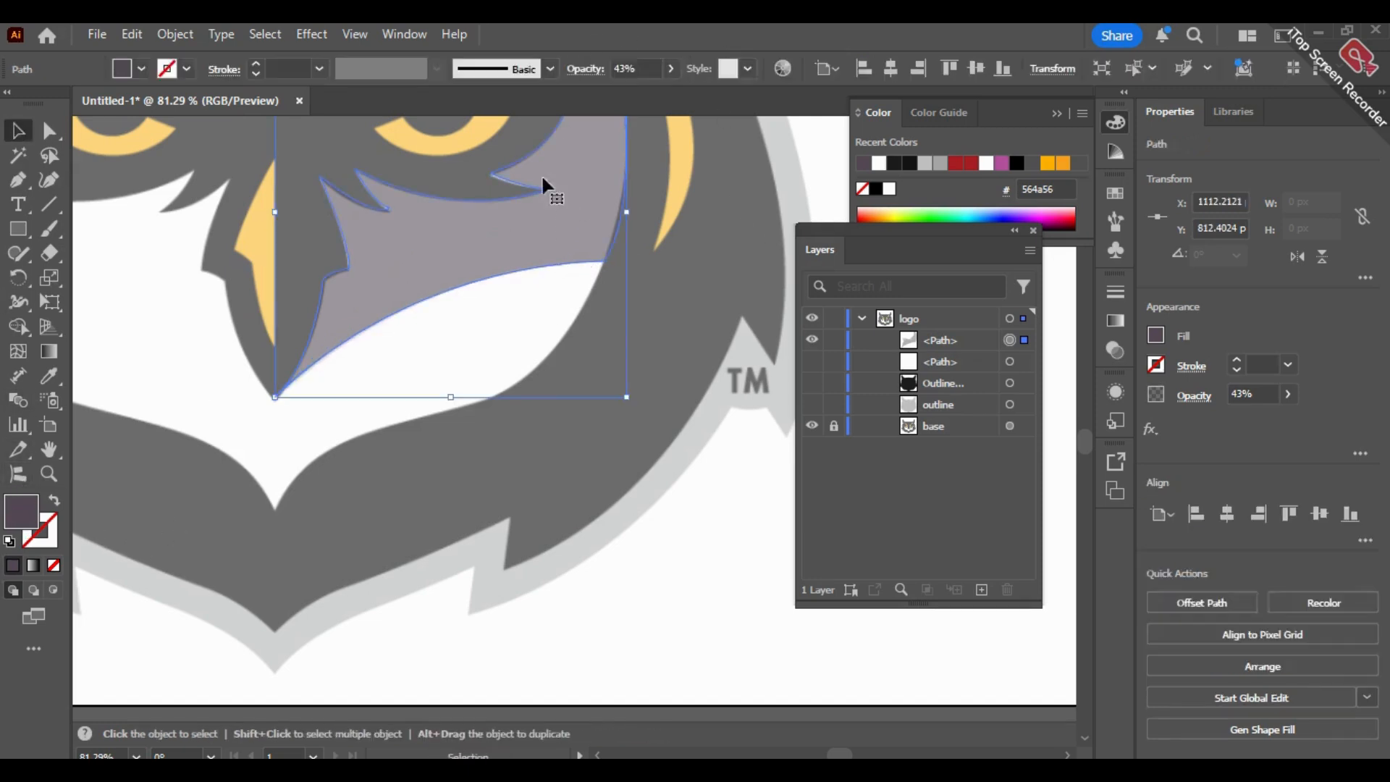
left_click(670, 68)
left_click_drag(633, 93, 665, 94)
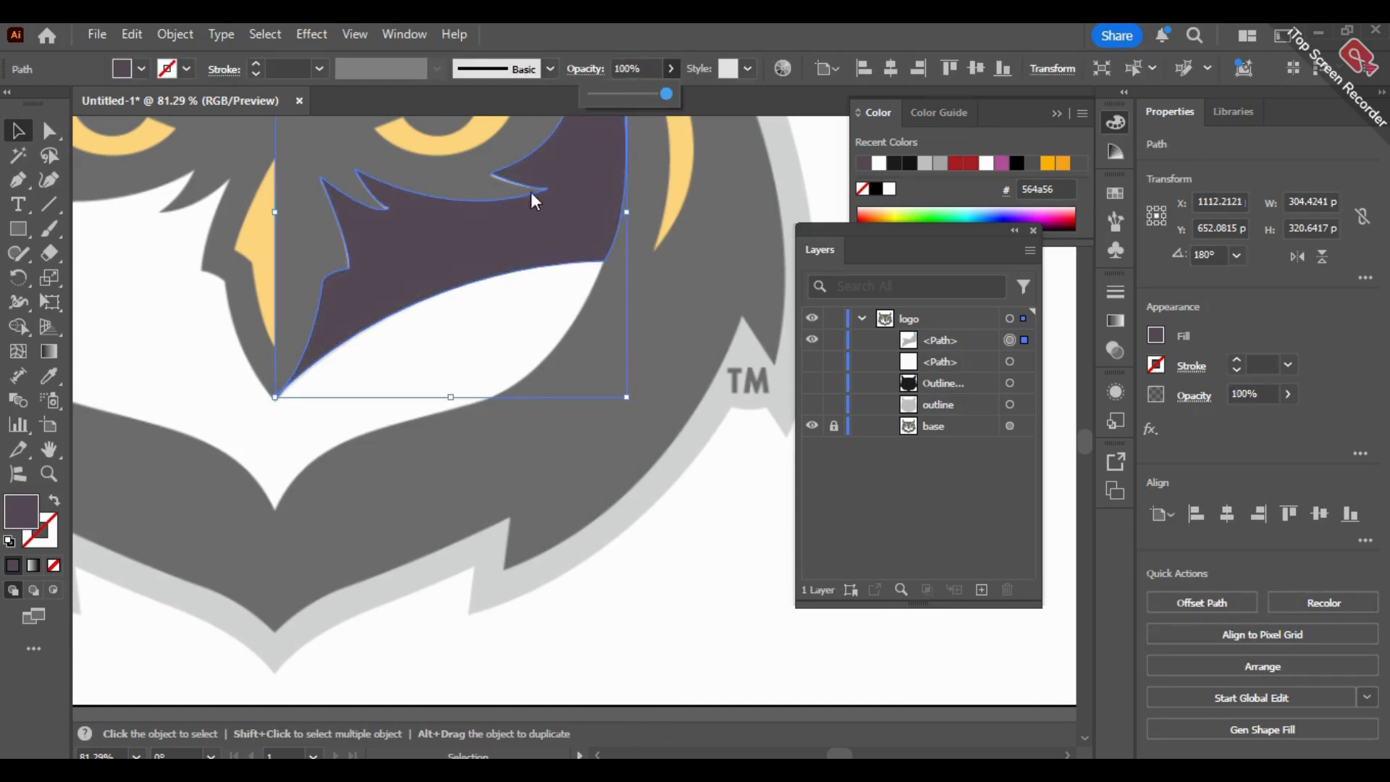
Step: Recolour the cheek shadow shape with the light grey fill e2e2e2
double_click(21, 512)
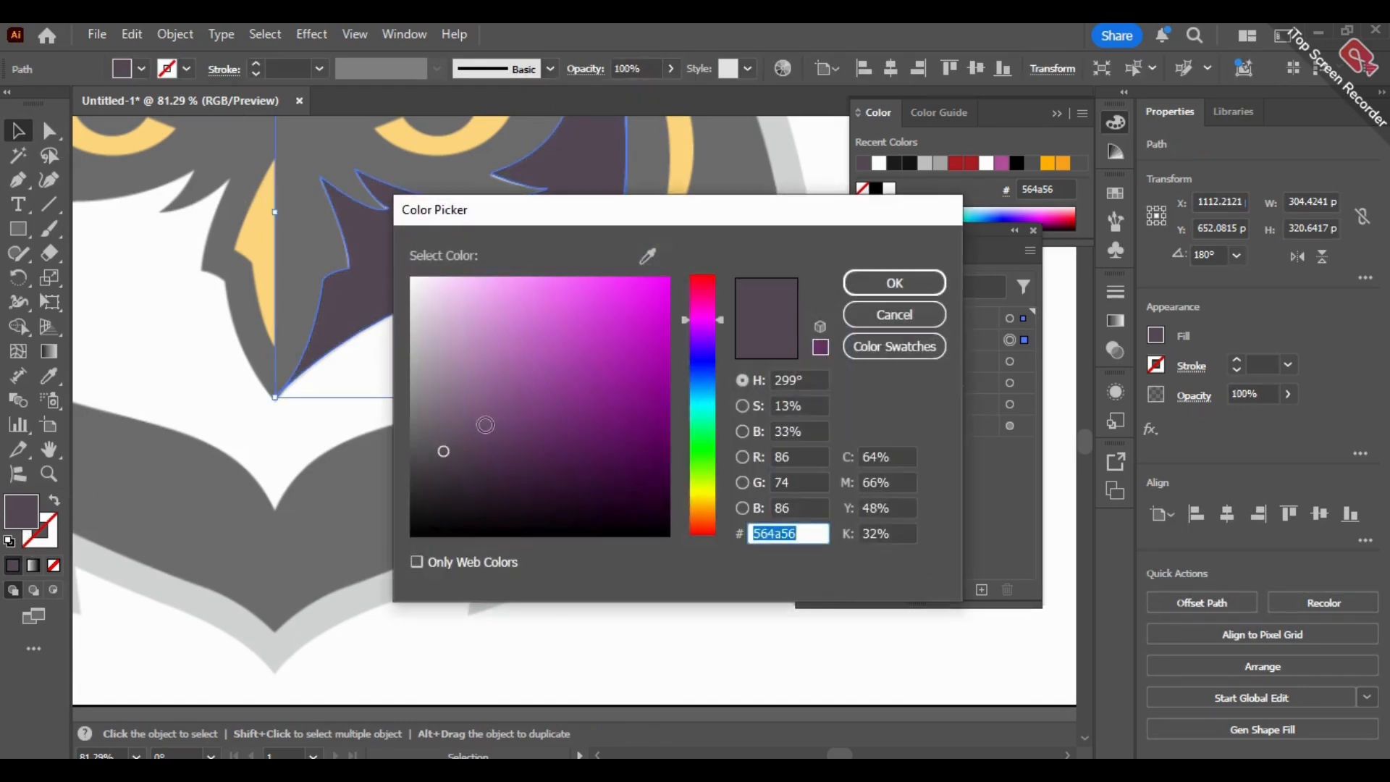
left_click(427, 399)
mouse_move(427, 399)
left_mouse_down()
mouse_move(406, 362)
mouse_move(409, 305)
left_mouse_up()
left_click(876, 283)
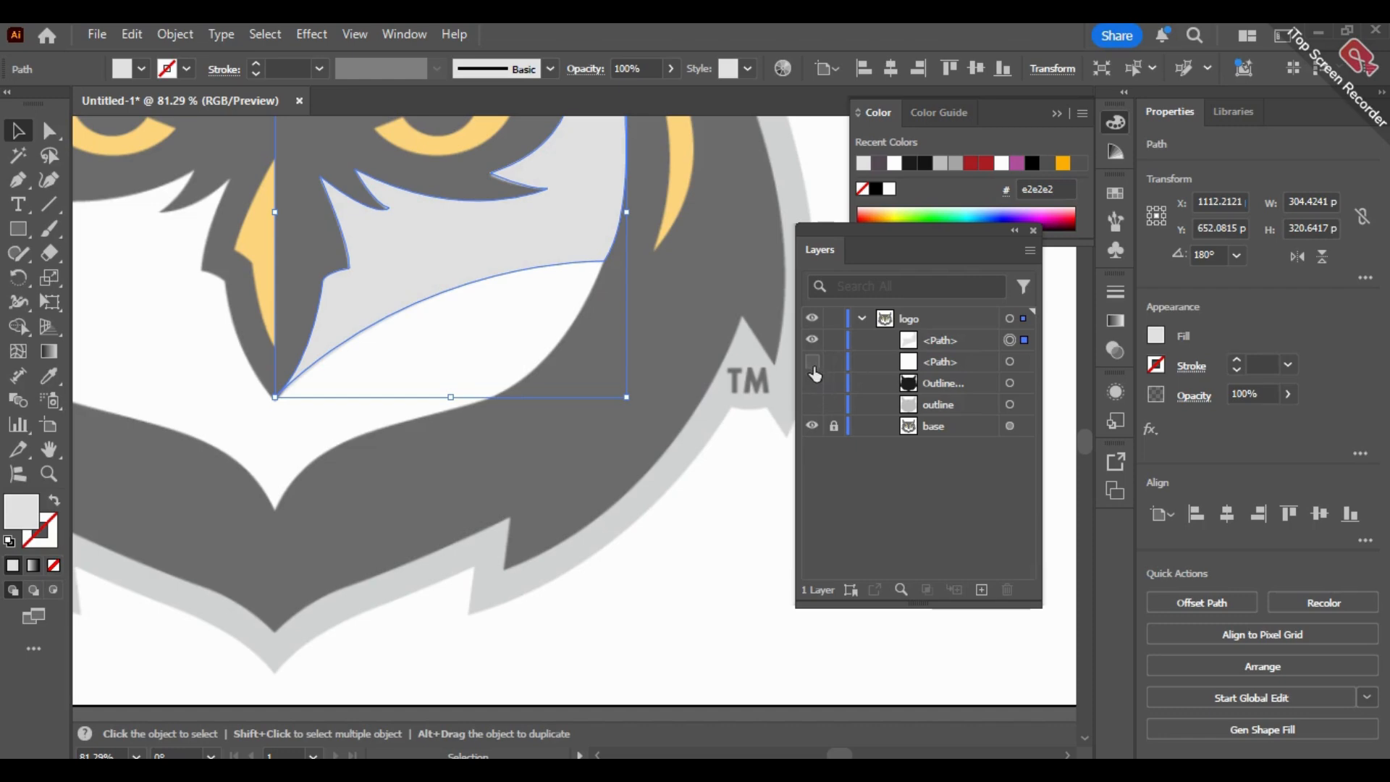
Step: Show the hidden face path and both outline objects, and review the whole logo with the new cheek shadow
left_click_drag(812, 361, 813, 383)
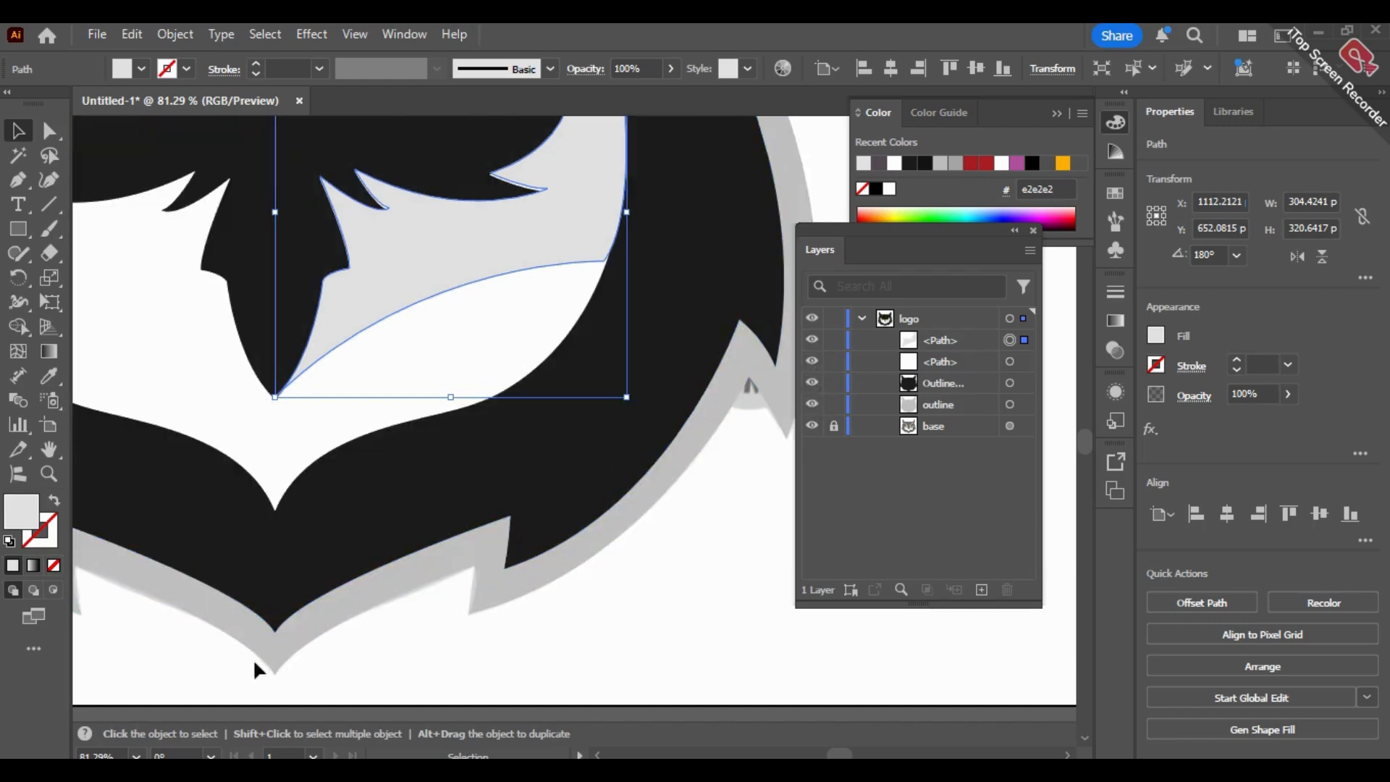
left_click(137, 756)
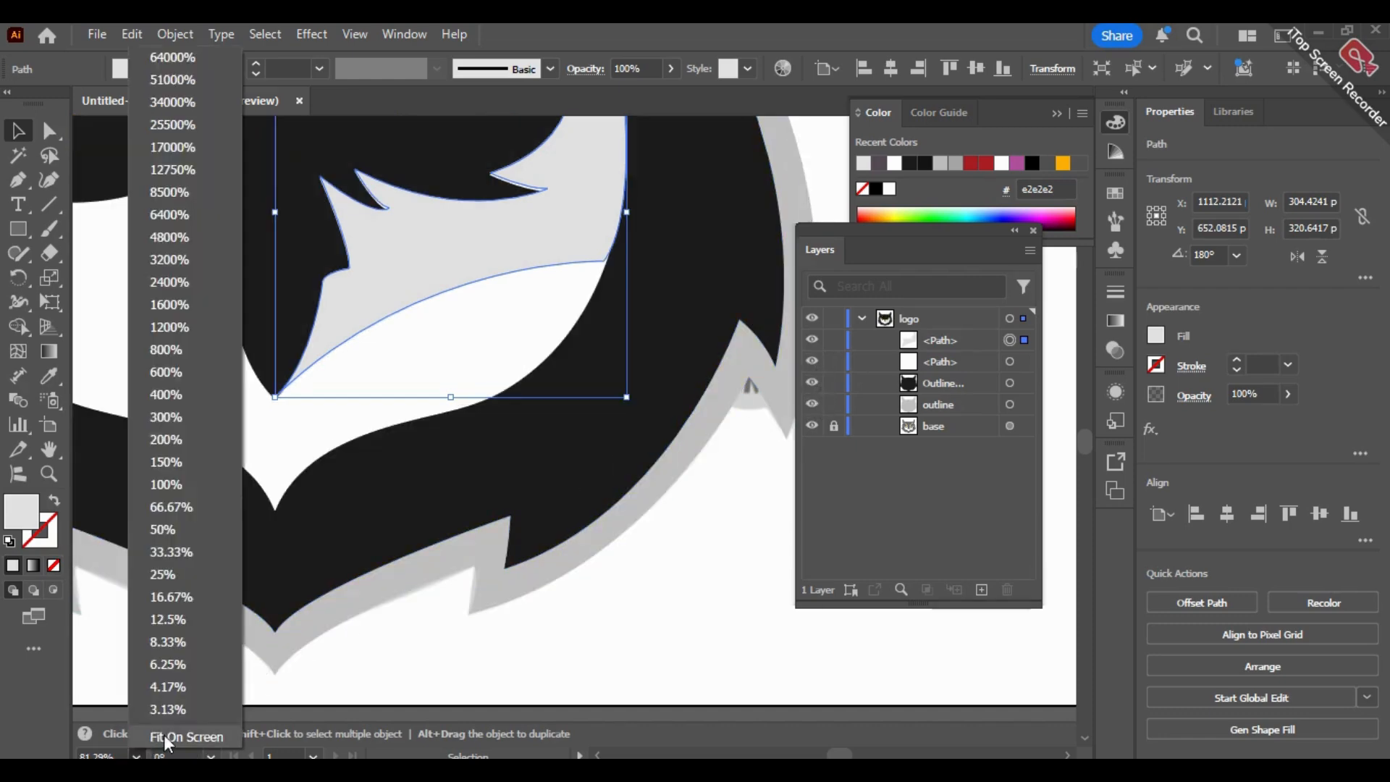
left_click(165, 743)
key("space")
left_click(289, 245)
key("space")
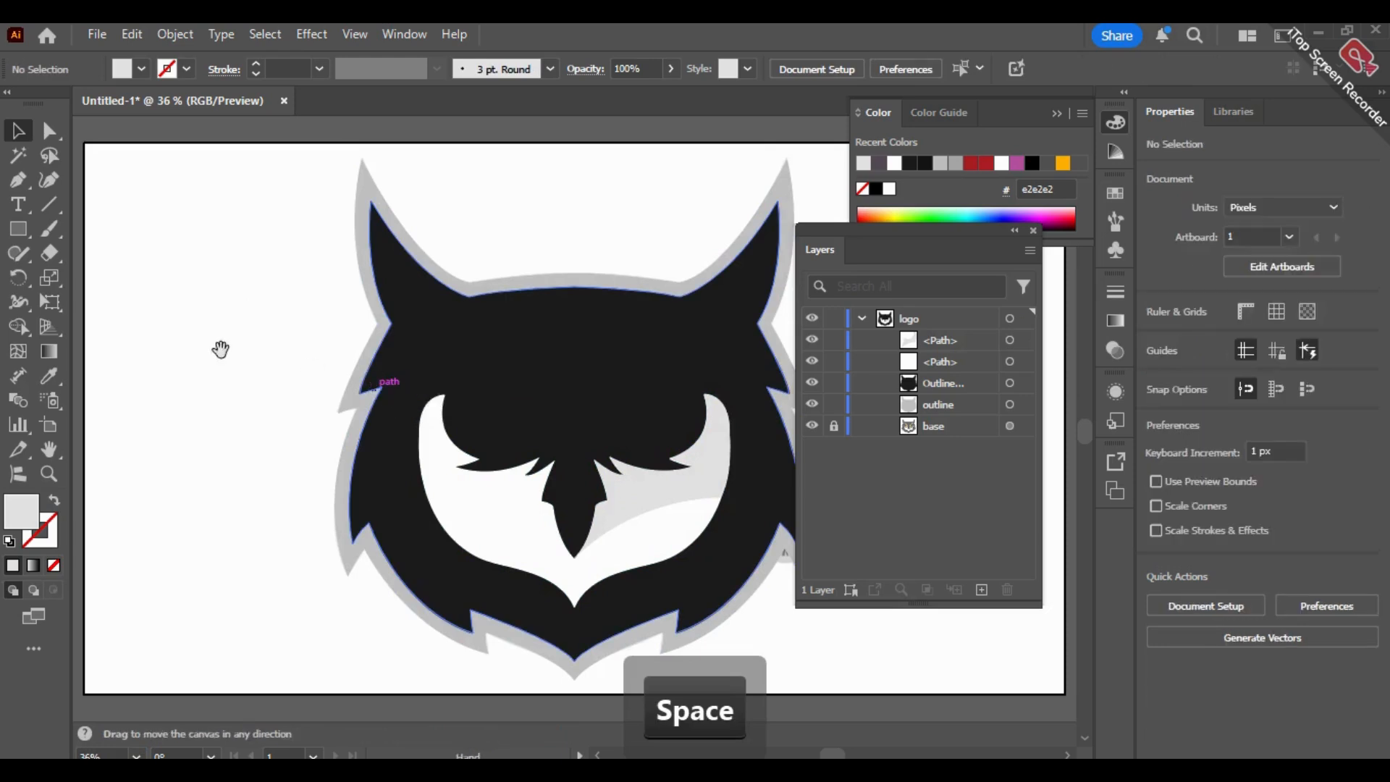
left_click_drag(298, 331, 190, 310)
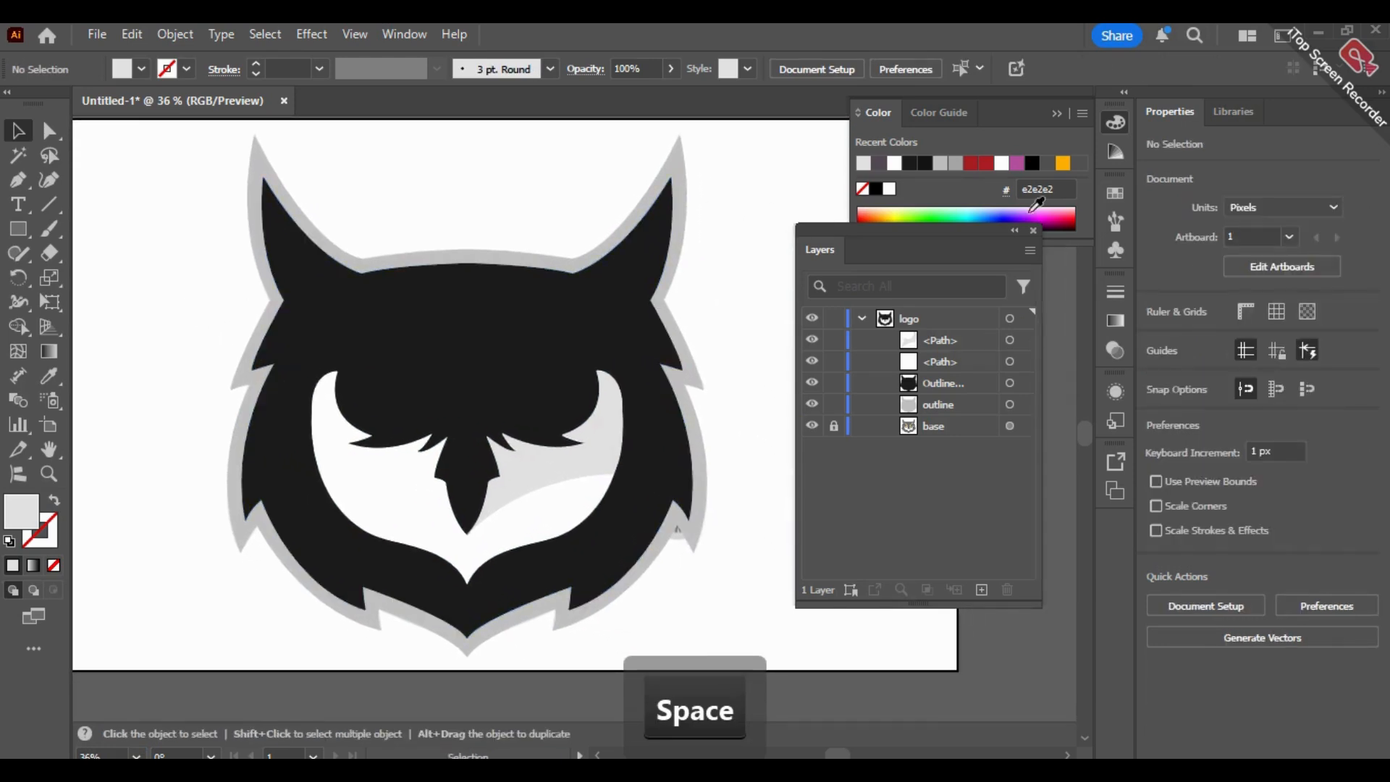
Step: Rename the white face path as "fACE"
left_click(929, 362)
double_click(929, 362)
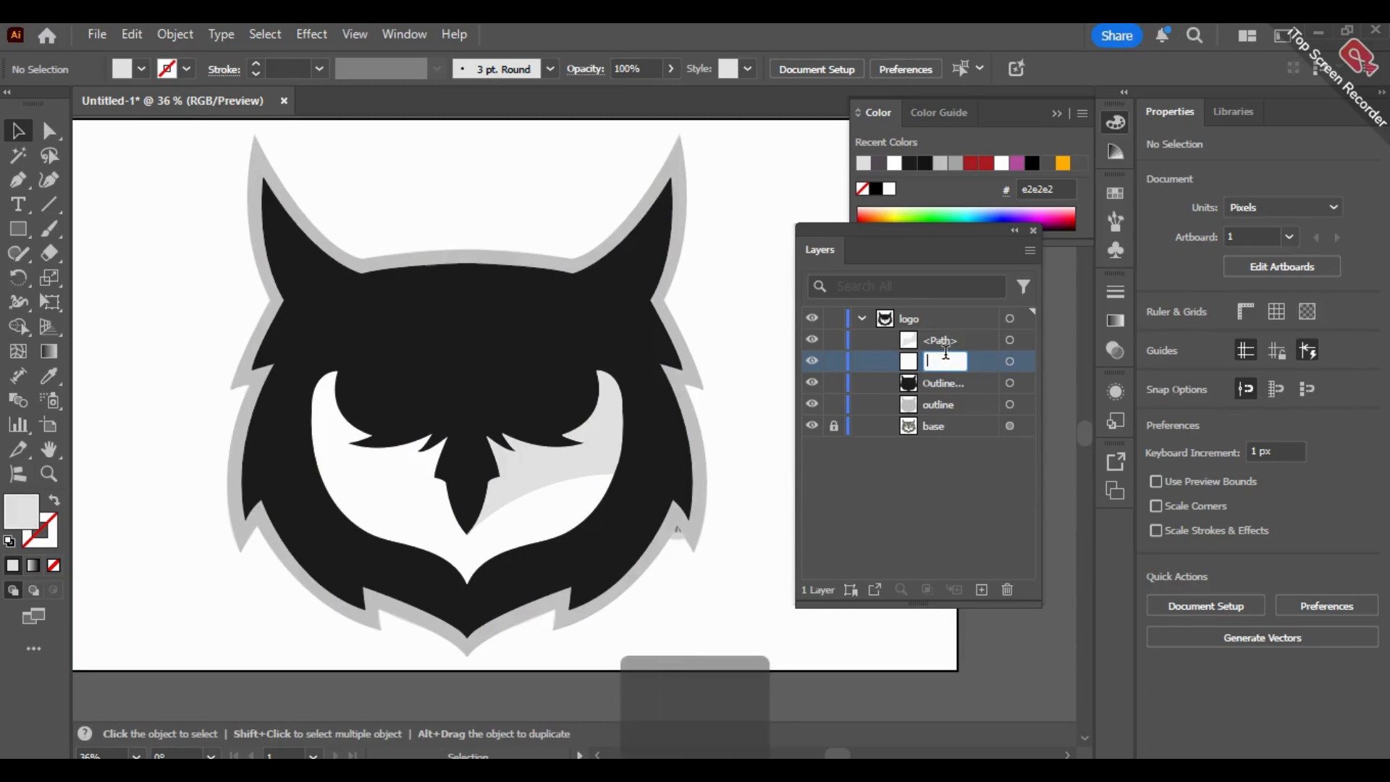
key("Caps_Lock")
type("FACE")
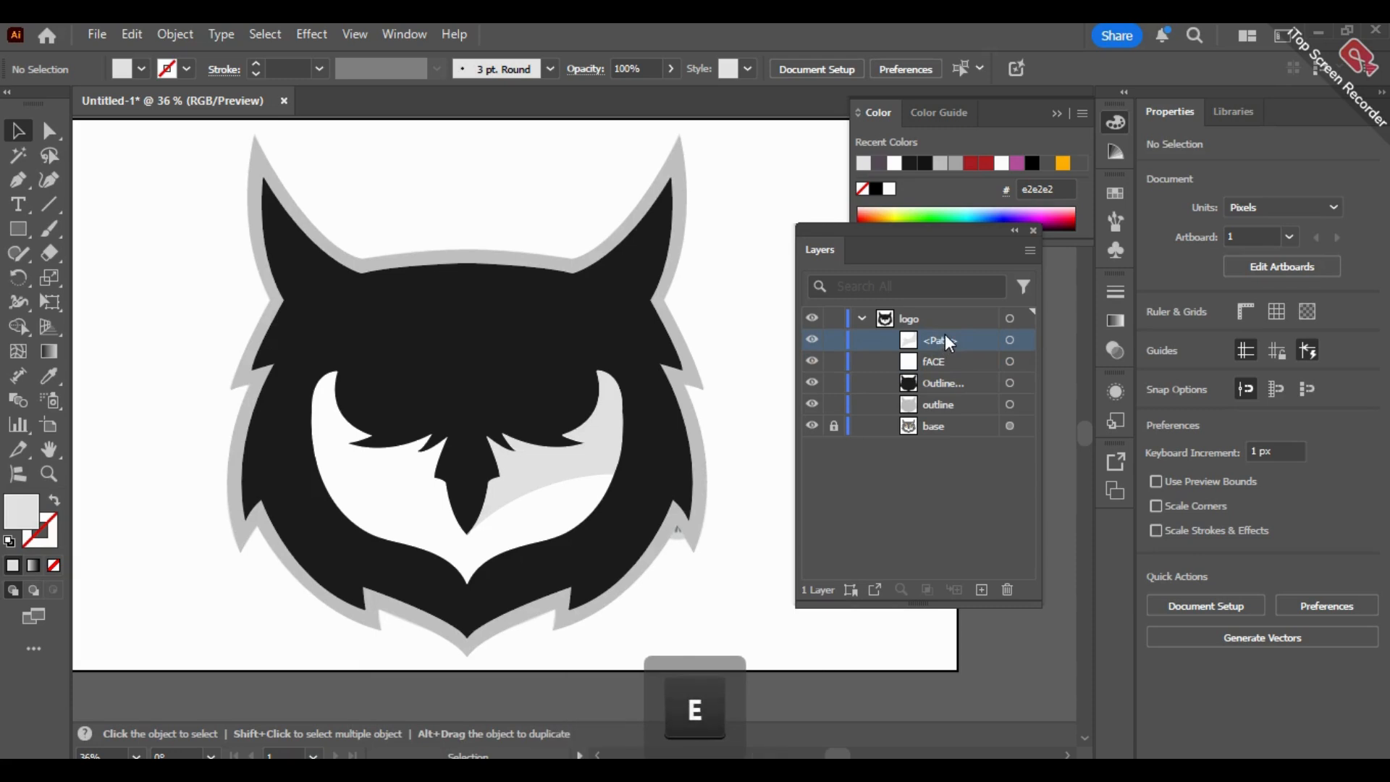
Step: Rename the grey cheek shadow path as "asset"
double_click(943, 339)
key("Caps_Lock")
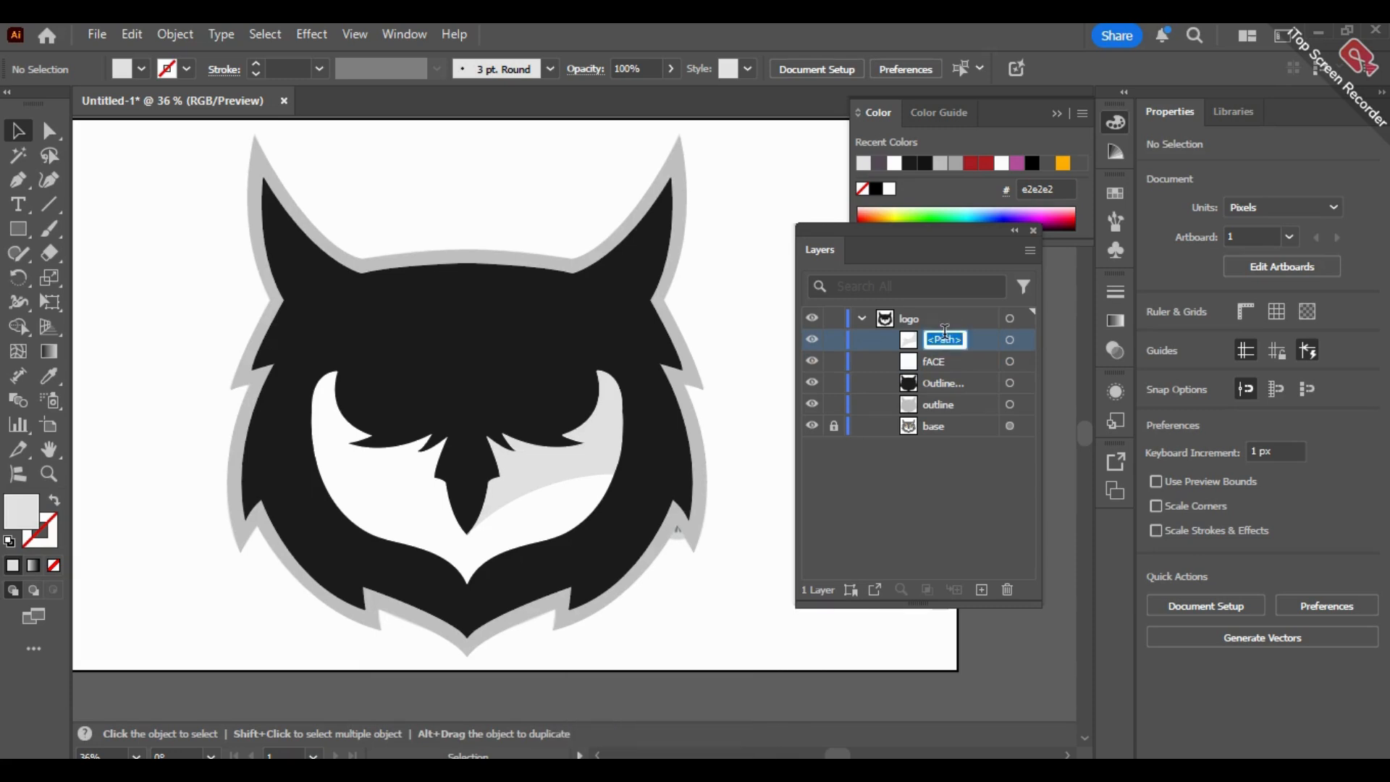
type("a")
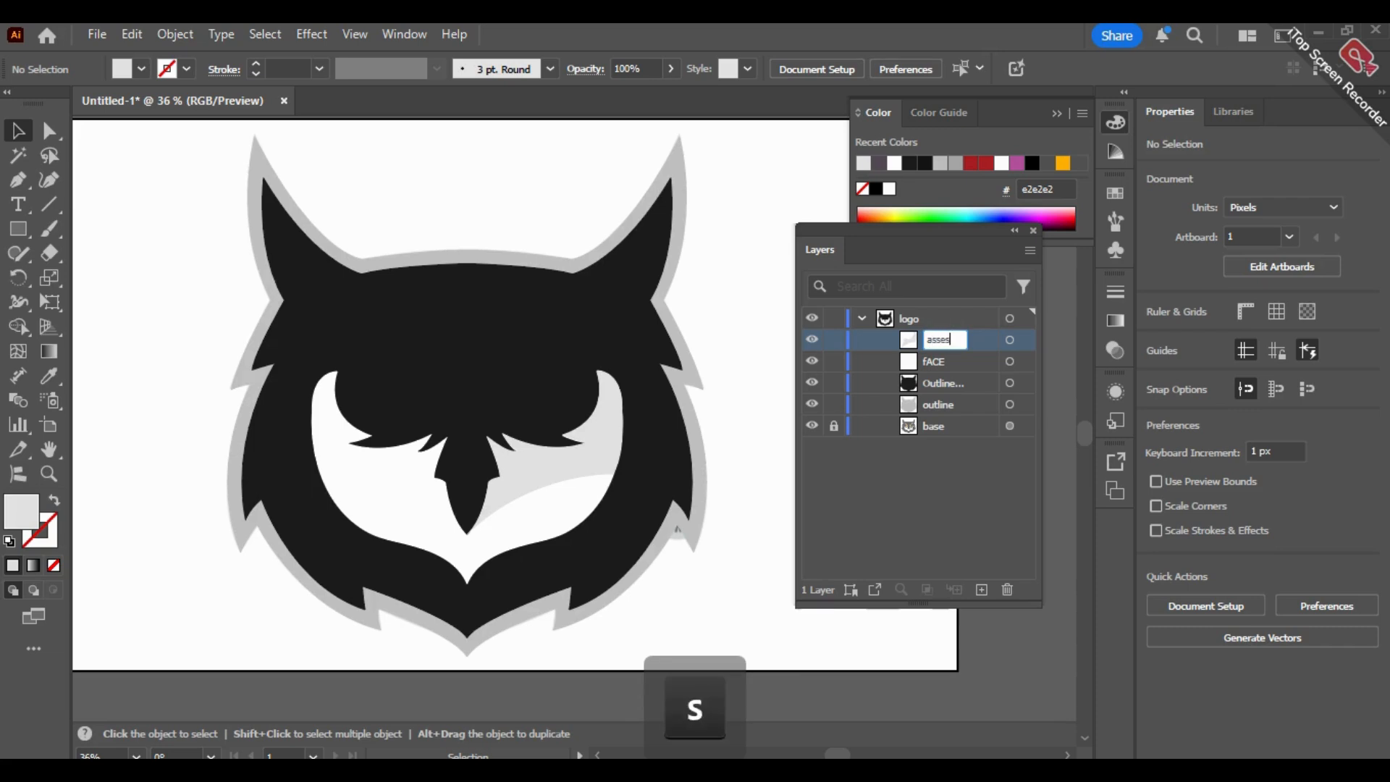
type("sses")
key("BackSpace")
type("t")
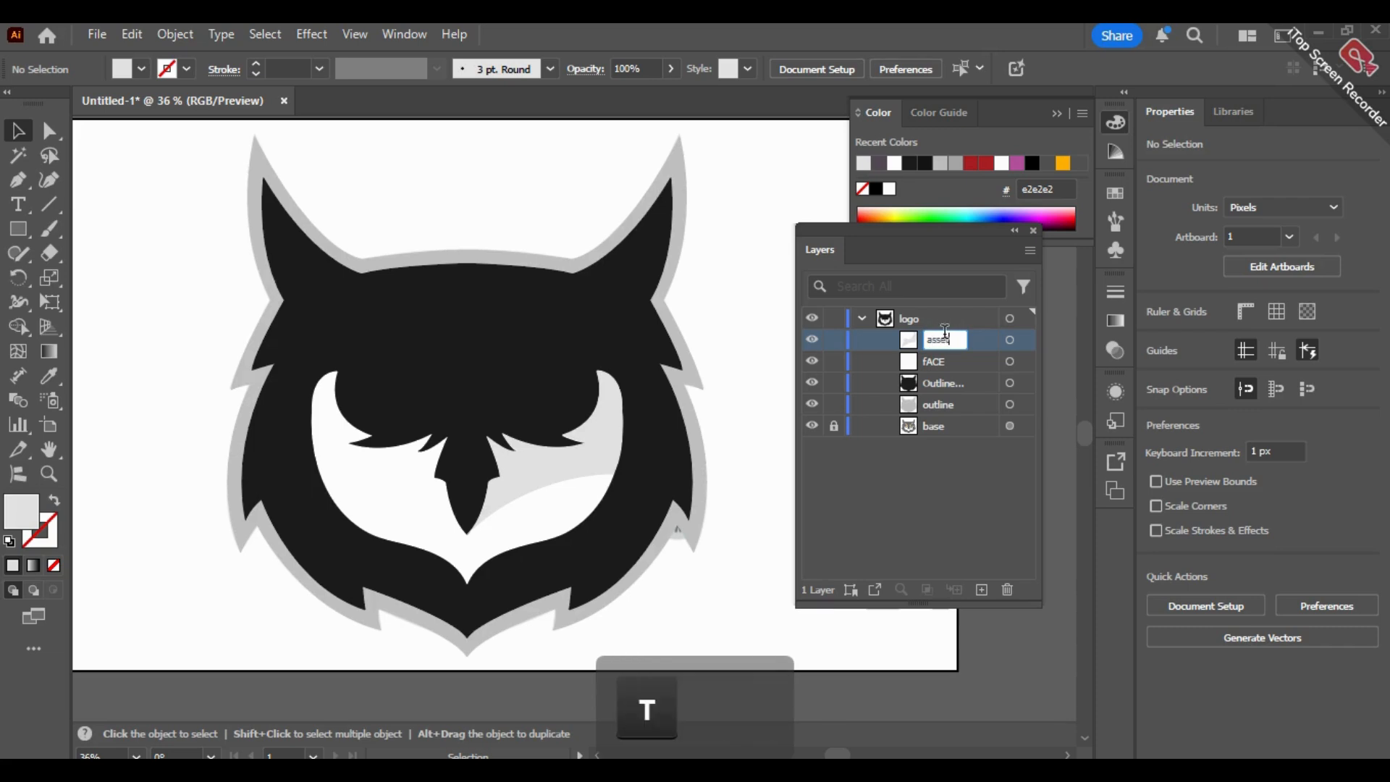
left_click(930, 470)
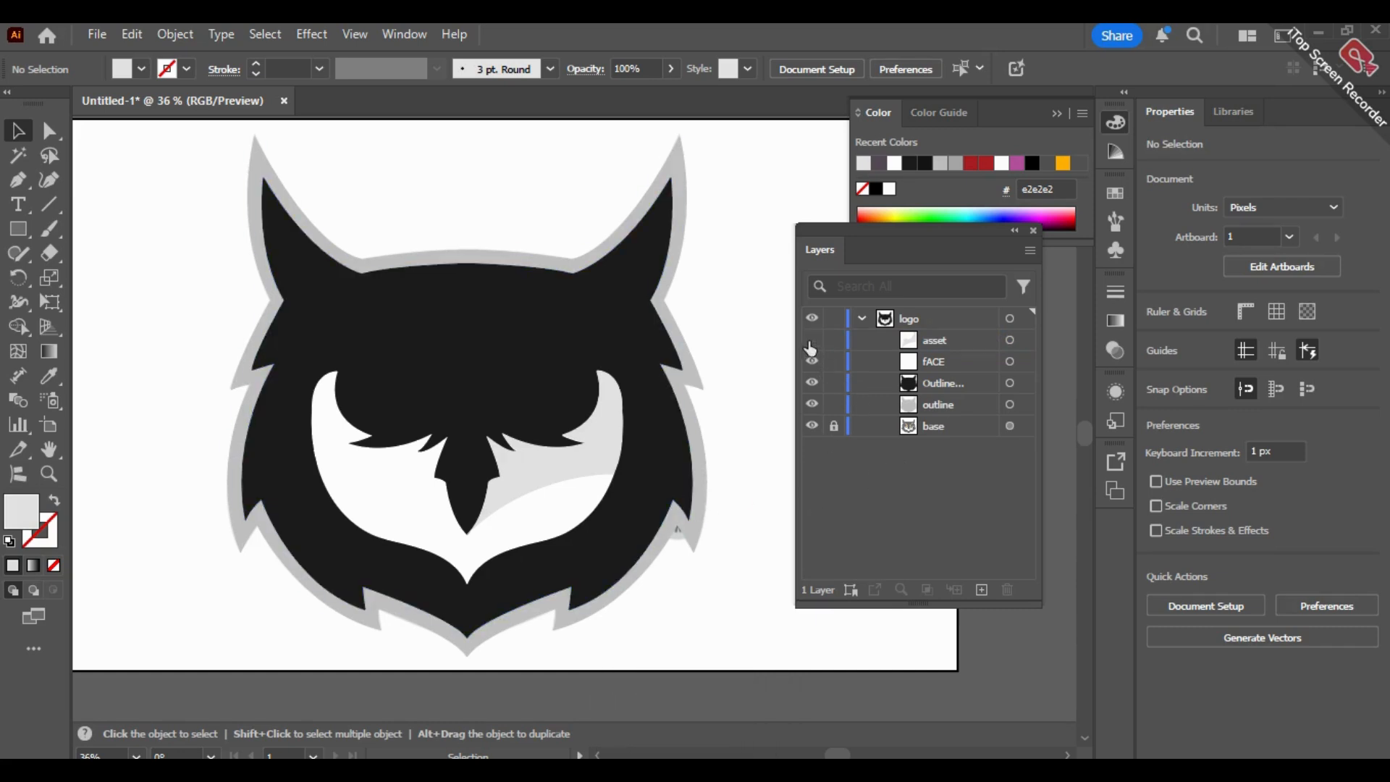
Step: Hide the asset, fACE and both outline objects so only the base image shows around the eye right of the beak
left_click(812, 403)
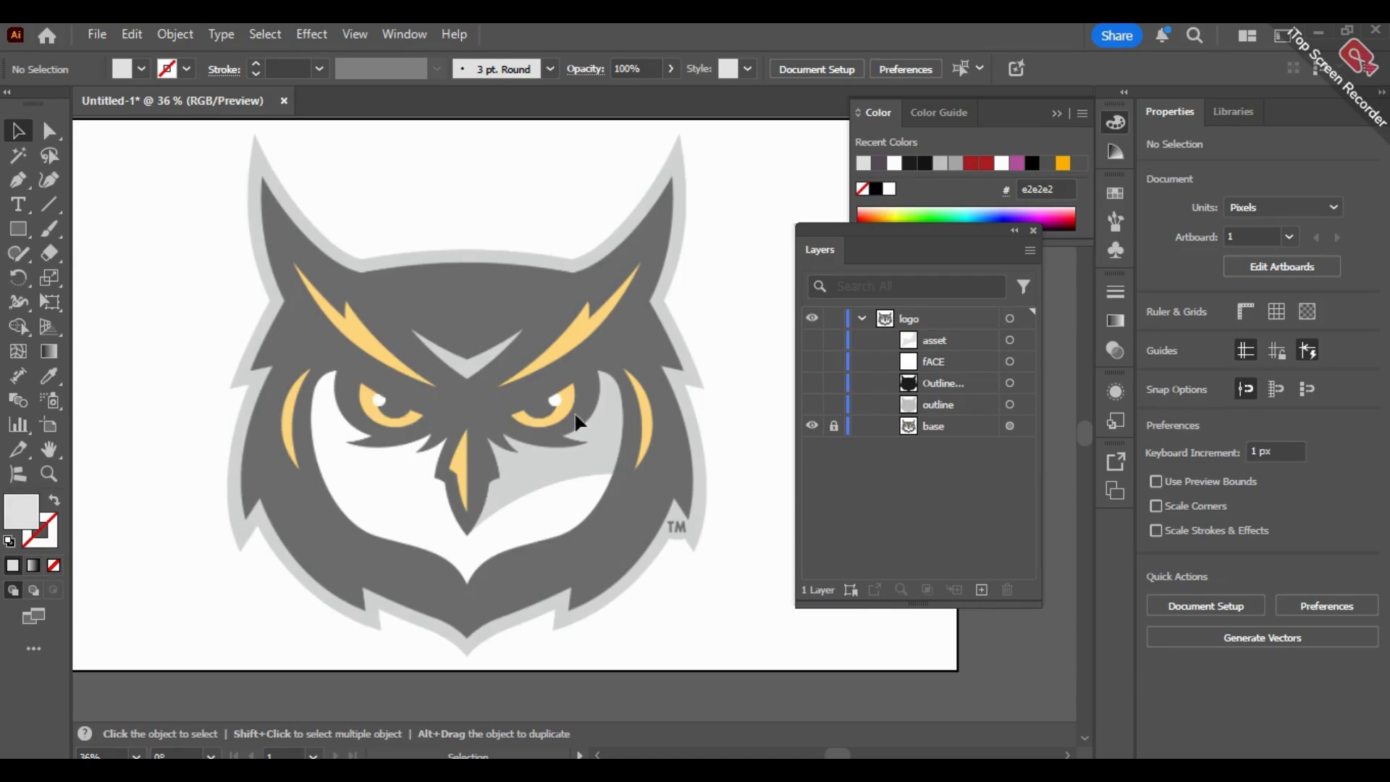
left_click(48, 474)
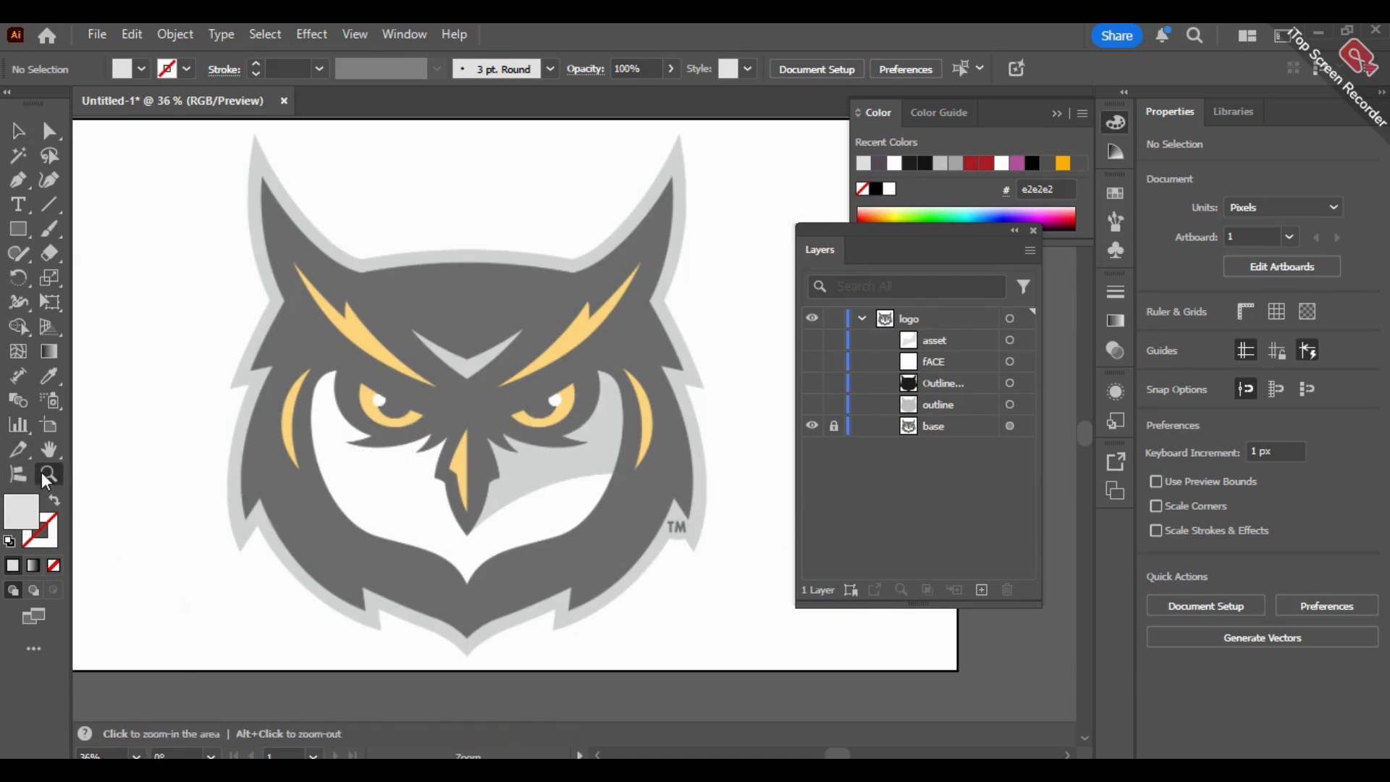
left_click_drag(355, 340, 630, 434)
key("space")
left_click_drag(644, 503, 378, 384)
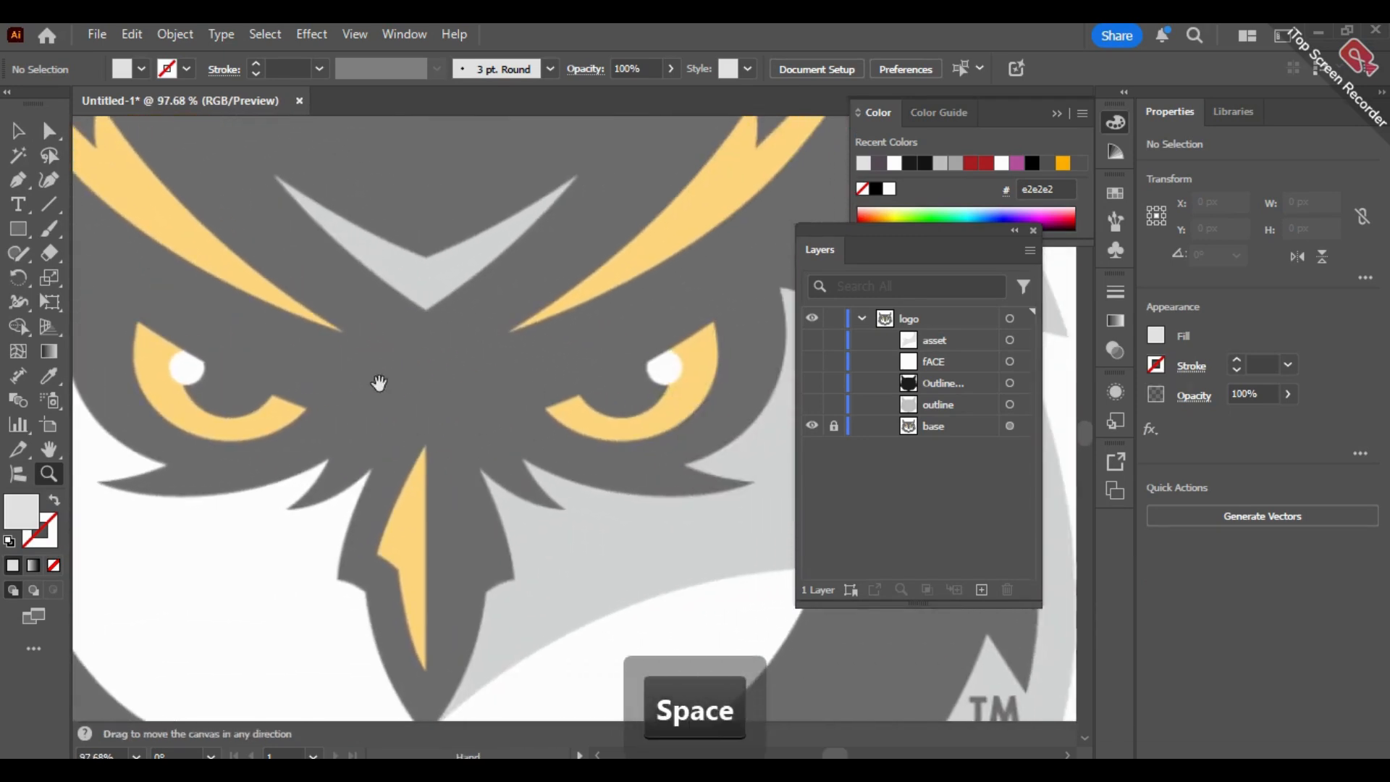
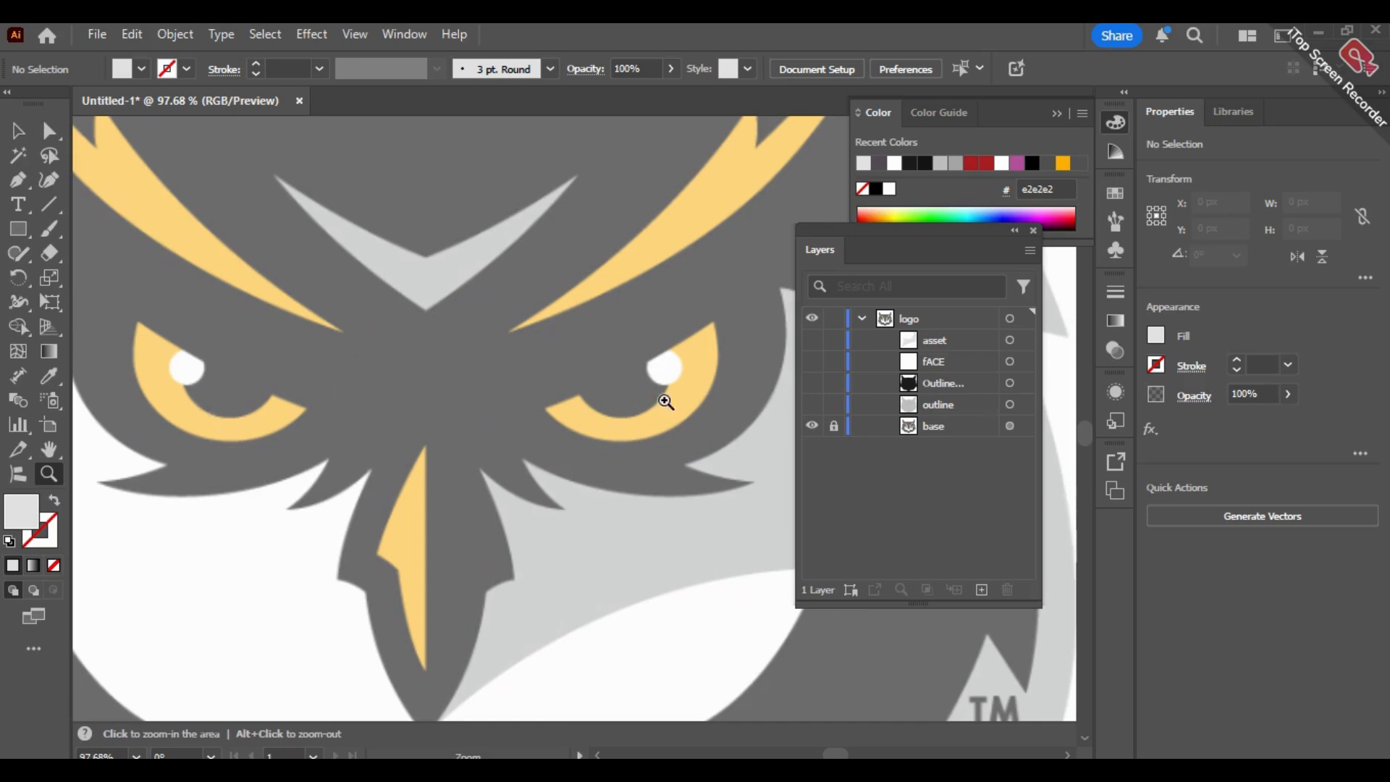
left_click_drag(661, 404, 553, 471)
Step: Trace the outer lower curve of the right-hand yellow iris with the Pen tool, from its upper tip to its inner corner
left_click(18, 180)
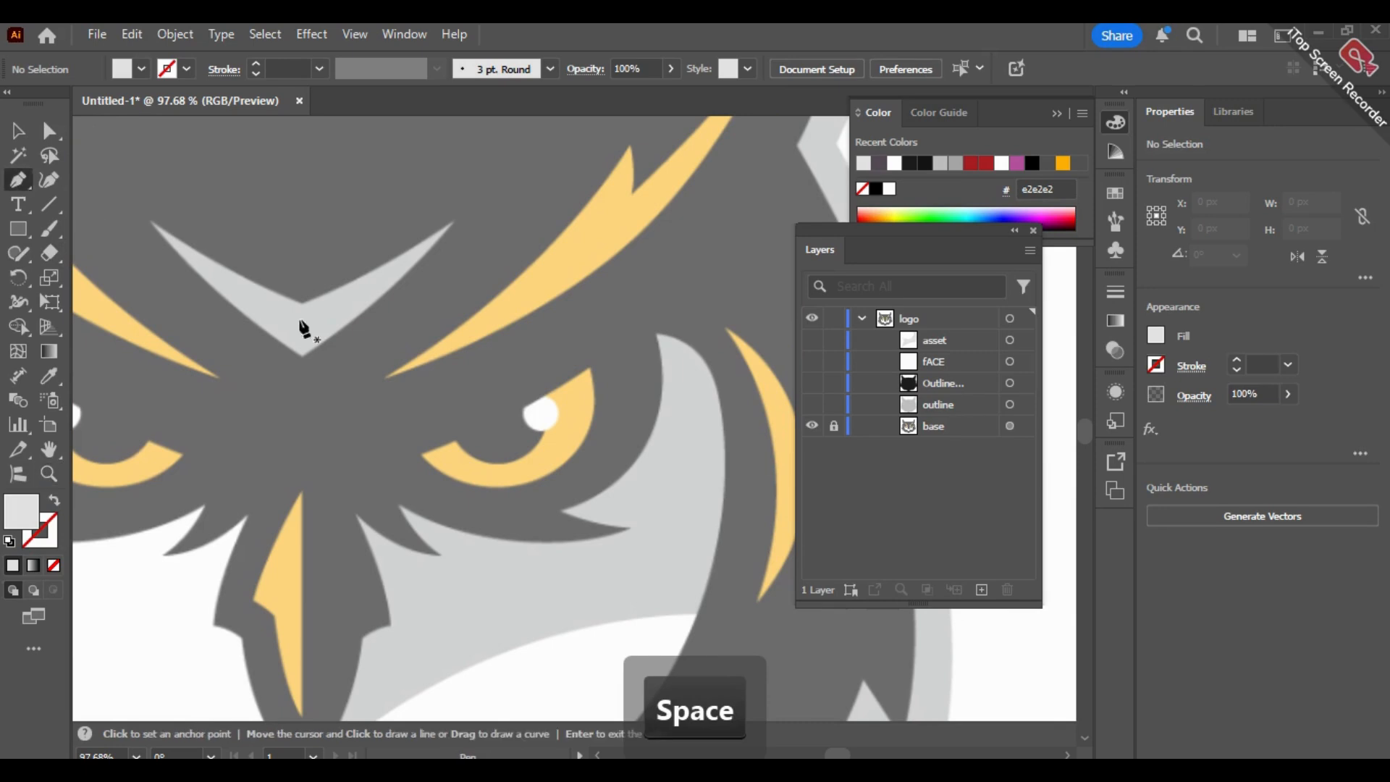
left_click(588, 369)
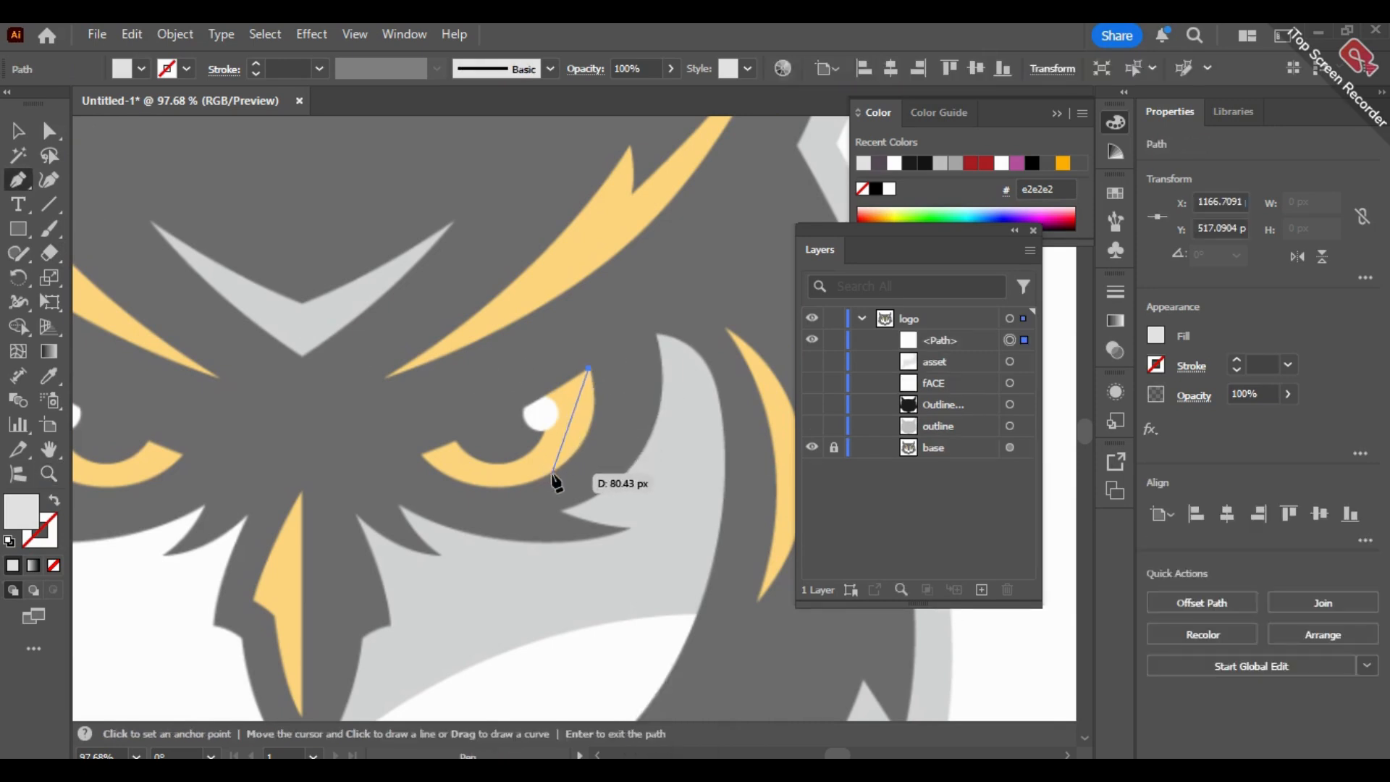
left_click_drag(552, 475, 493, 505)
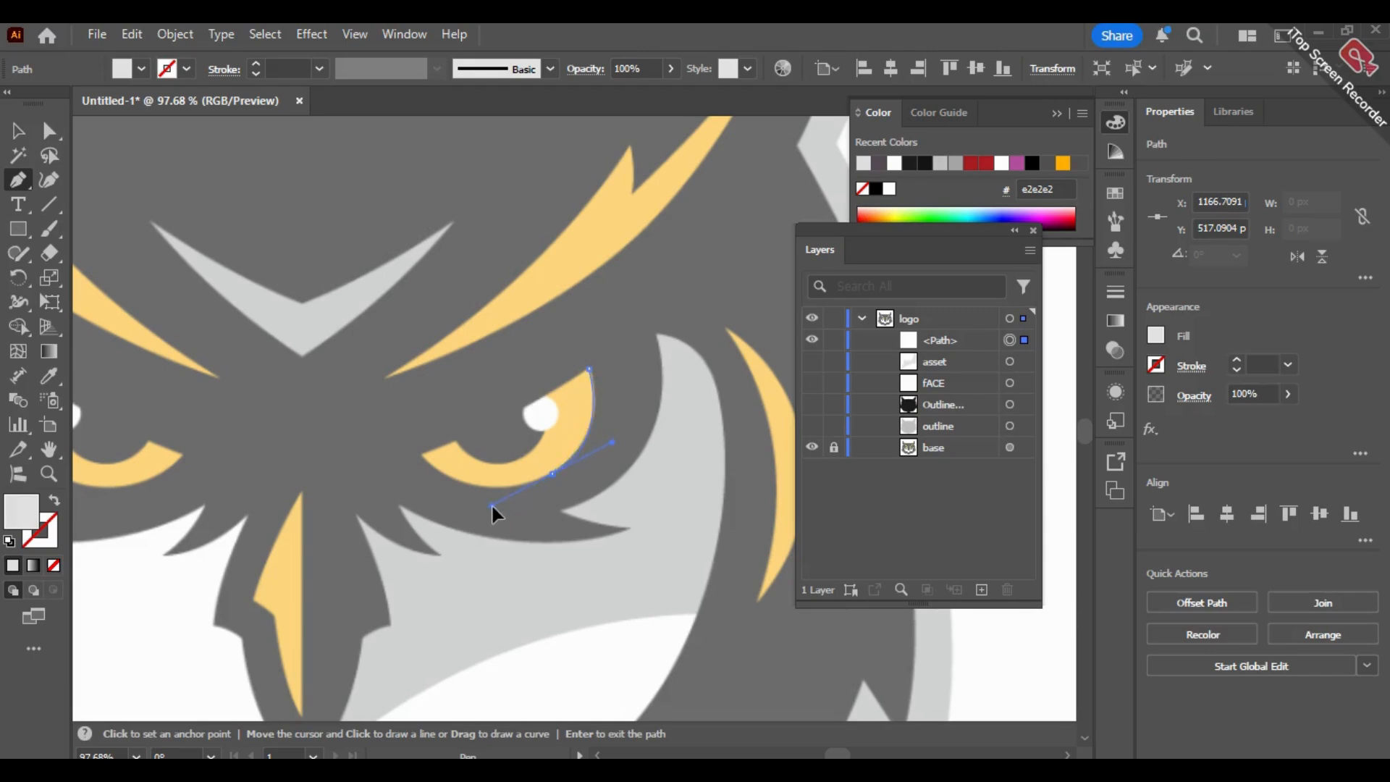
left_click(552, 474)
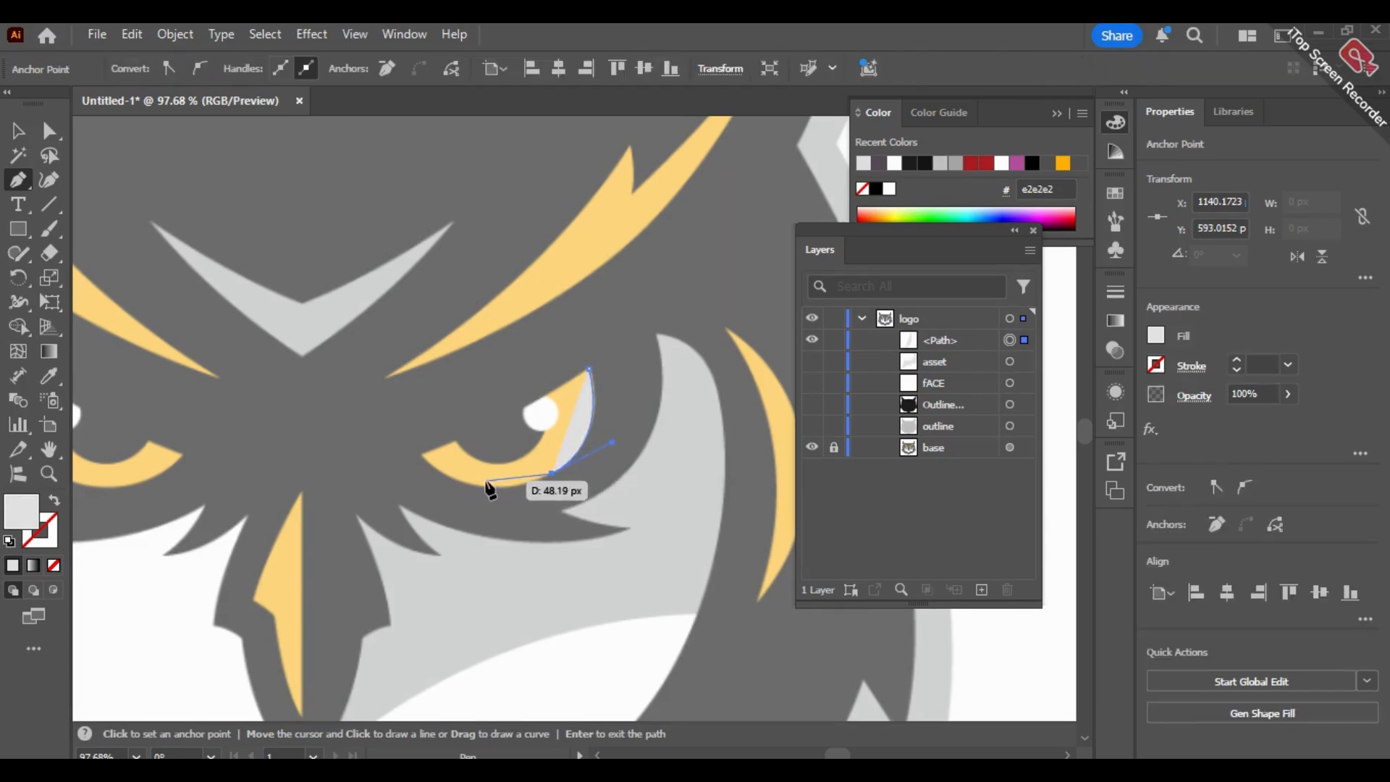
key("ctrl+z")
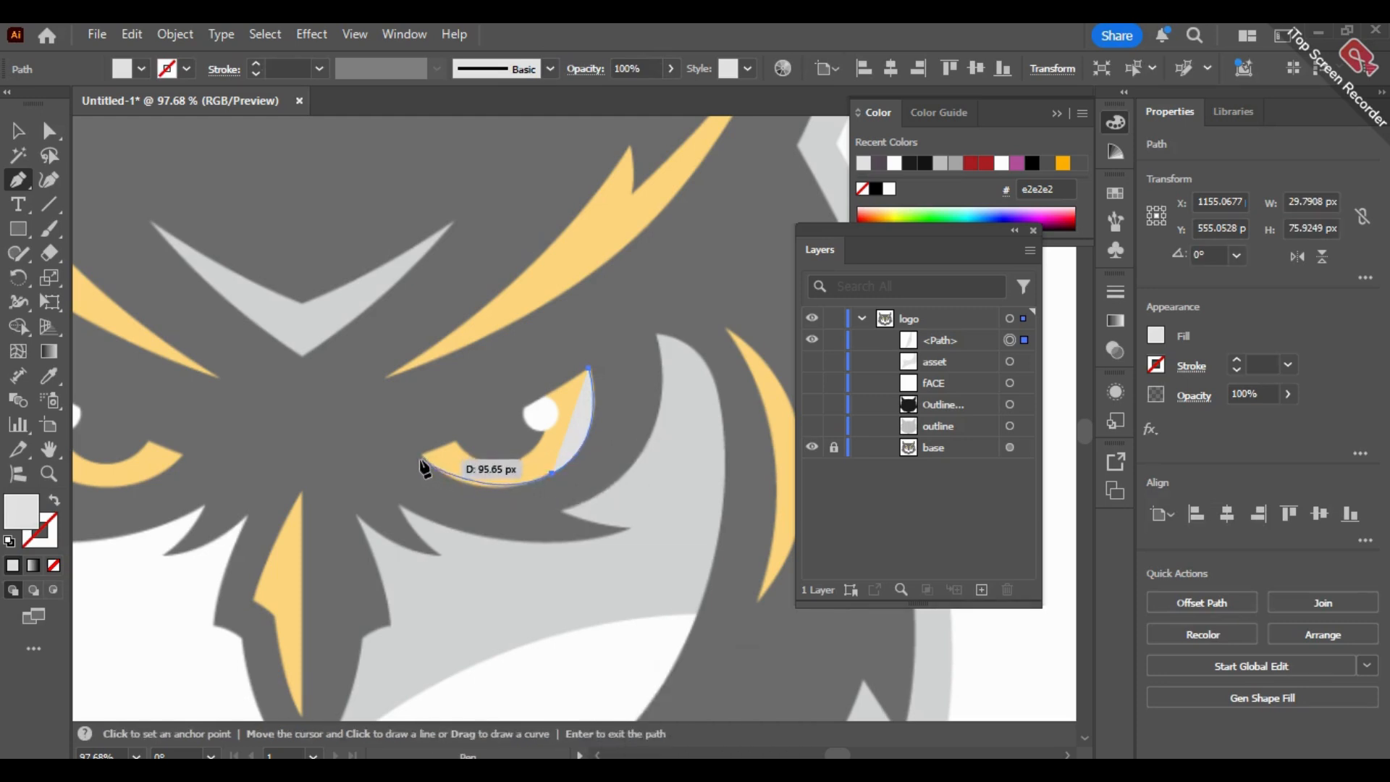
left_click_drag(420, 456, 410, 435)
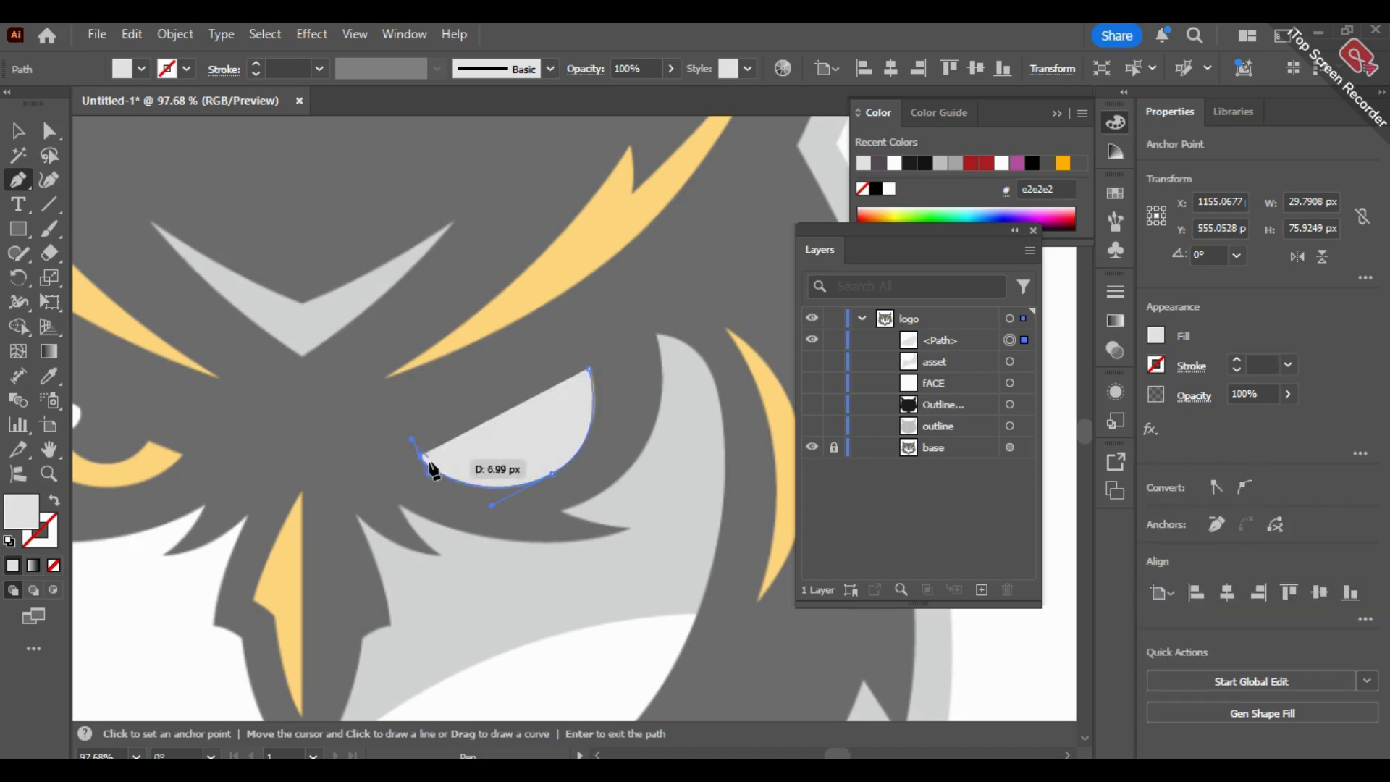
left_click(420, 456)
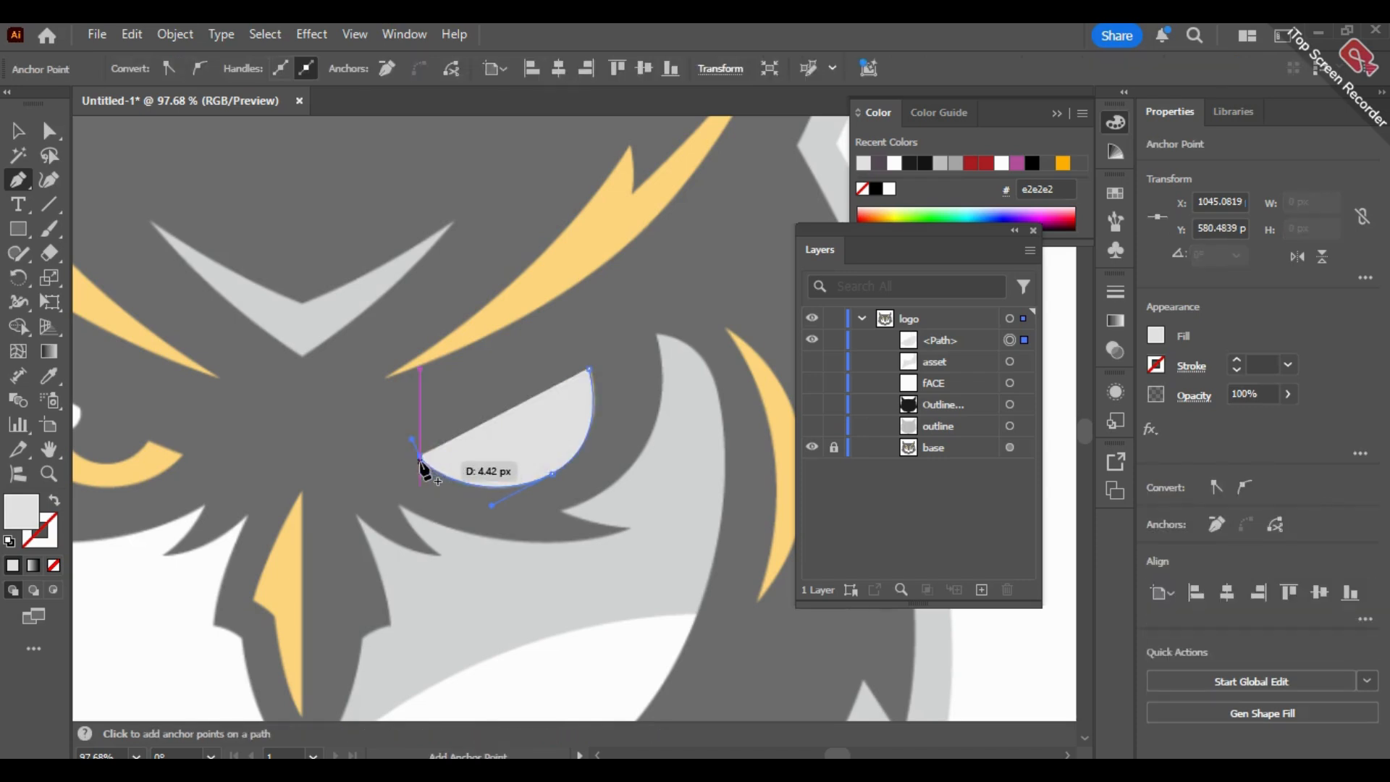
Step: Swap the iris path's fill and stroke, and close the path along the iris's inner edge back to its upper tip
left_click(54, 500)
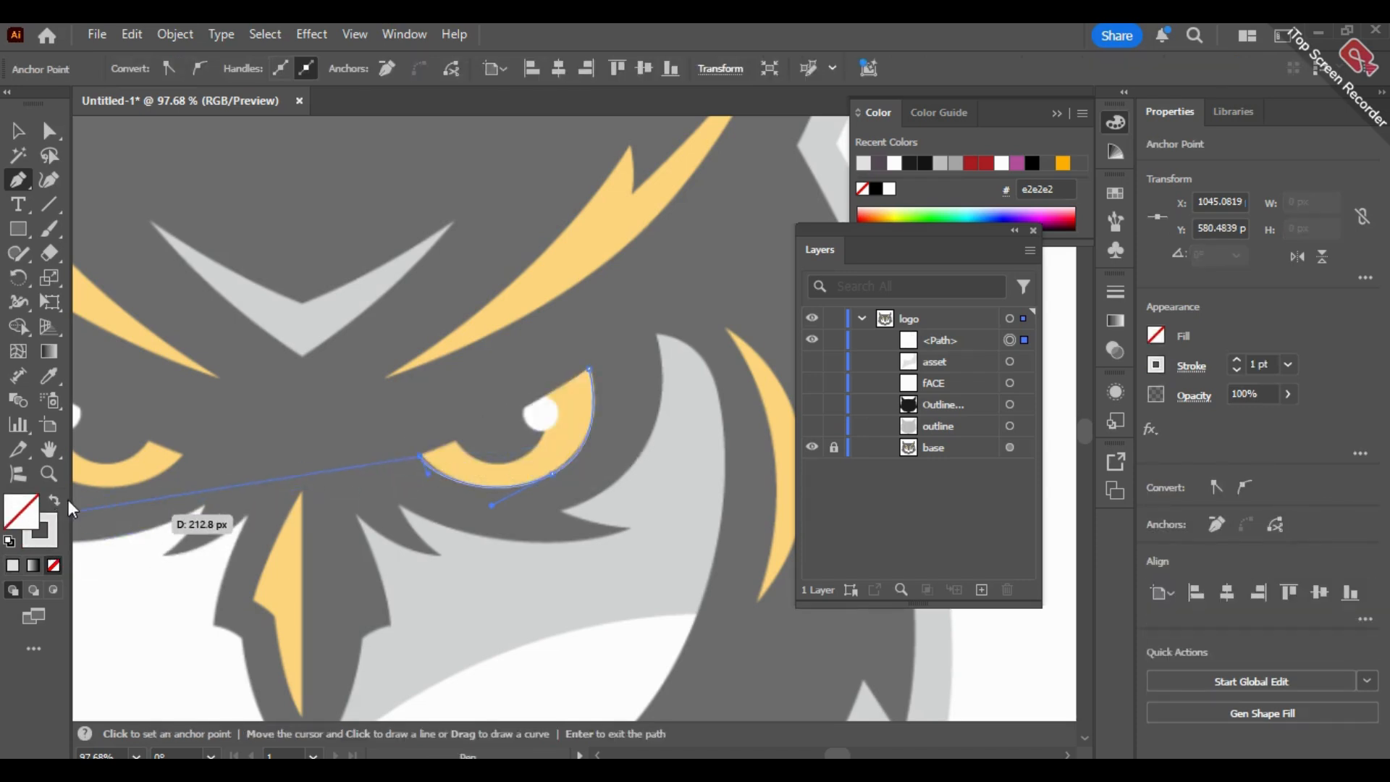
left_click(456, 439)
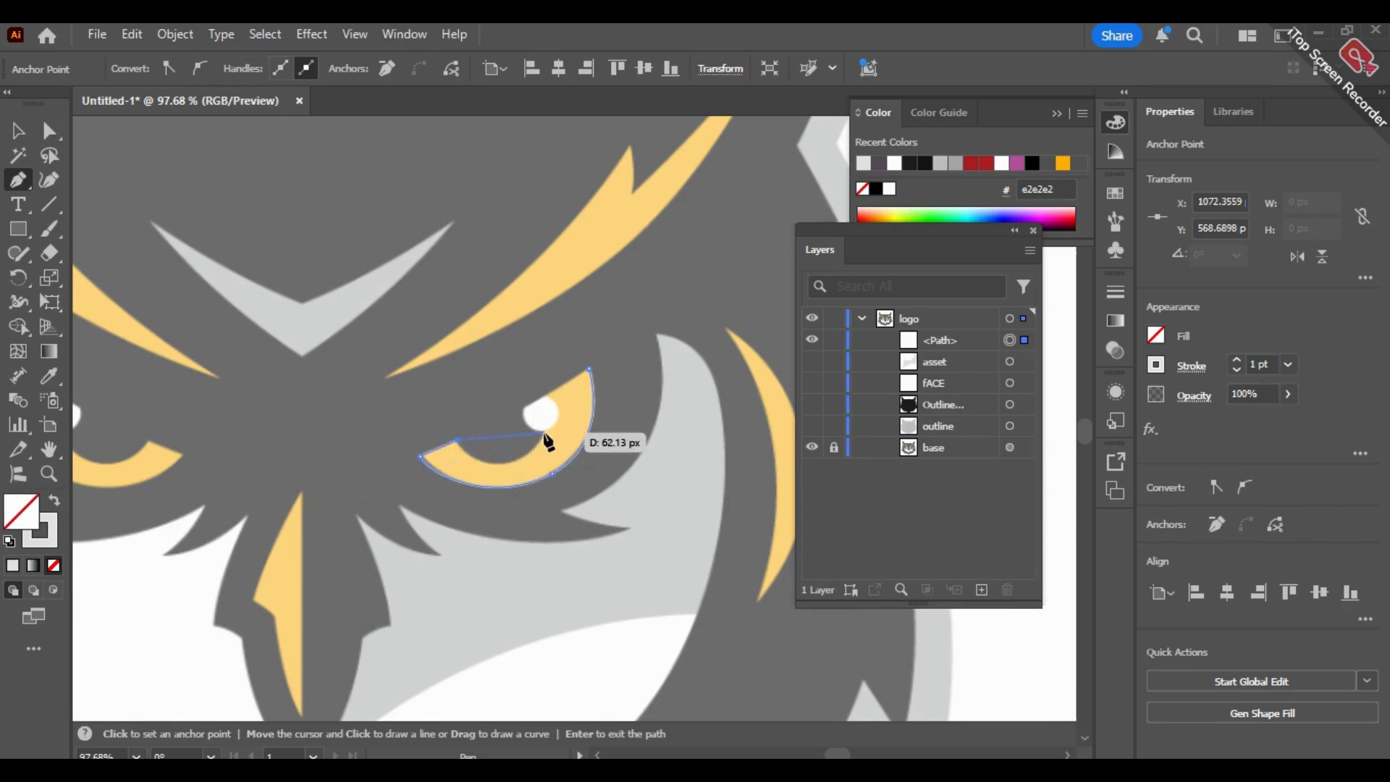
left_click_drag(544, 432, 571, 371)
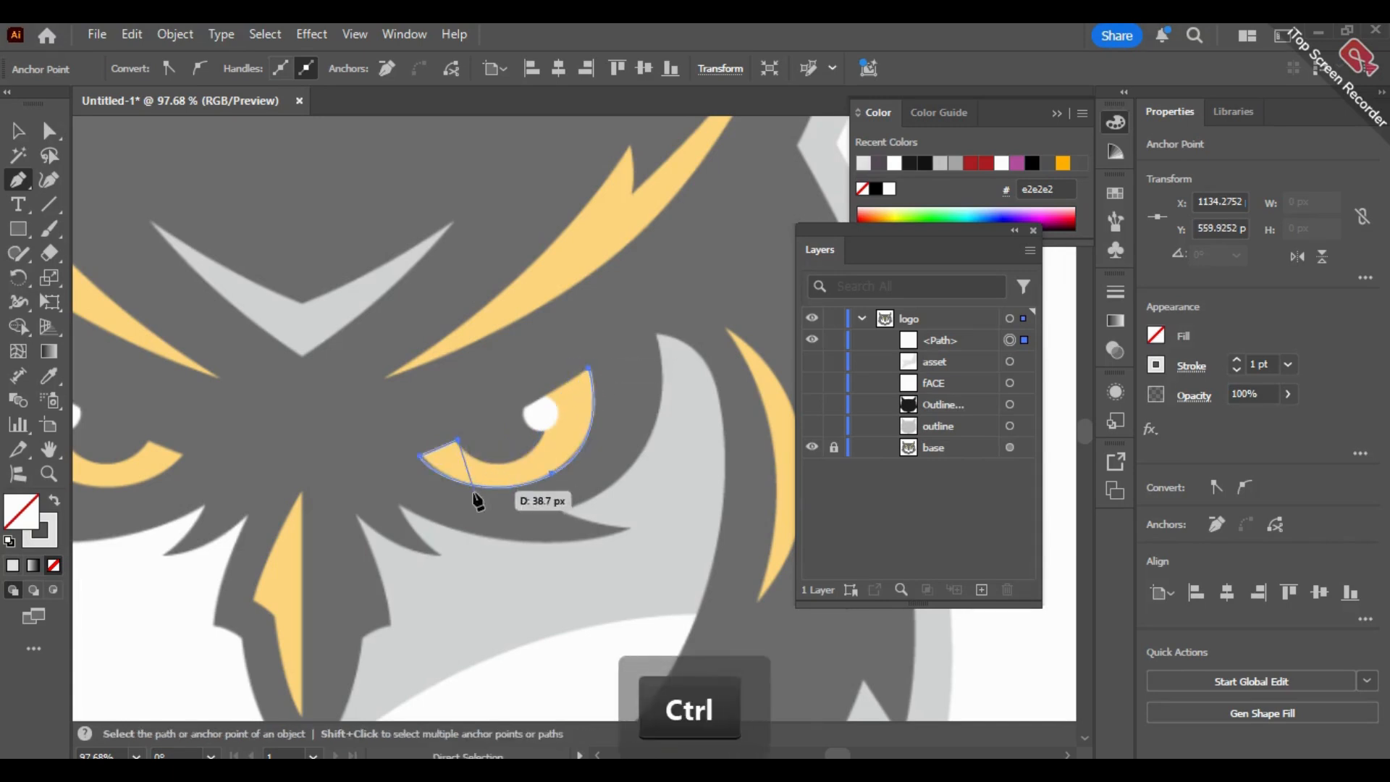
key("ctrl+z")
left_click_drag(528, 460, 543, 396)
left_click(512, 462)
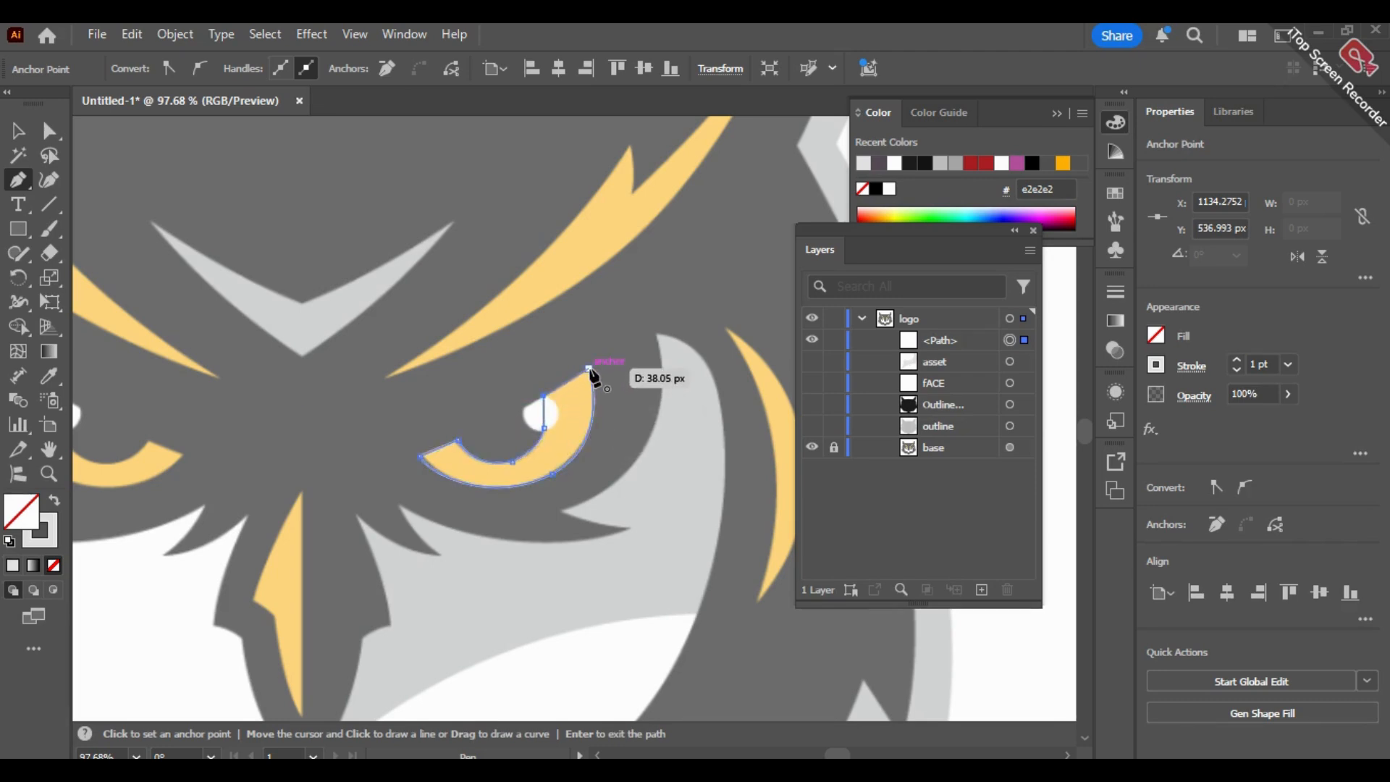
left_click(587, 368)
Step: Nudge the iris path's corner anchor nearest the beak 1 px right and 1 px up
key("a")
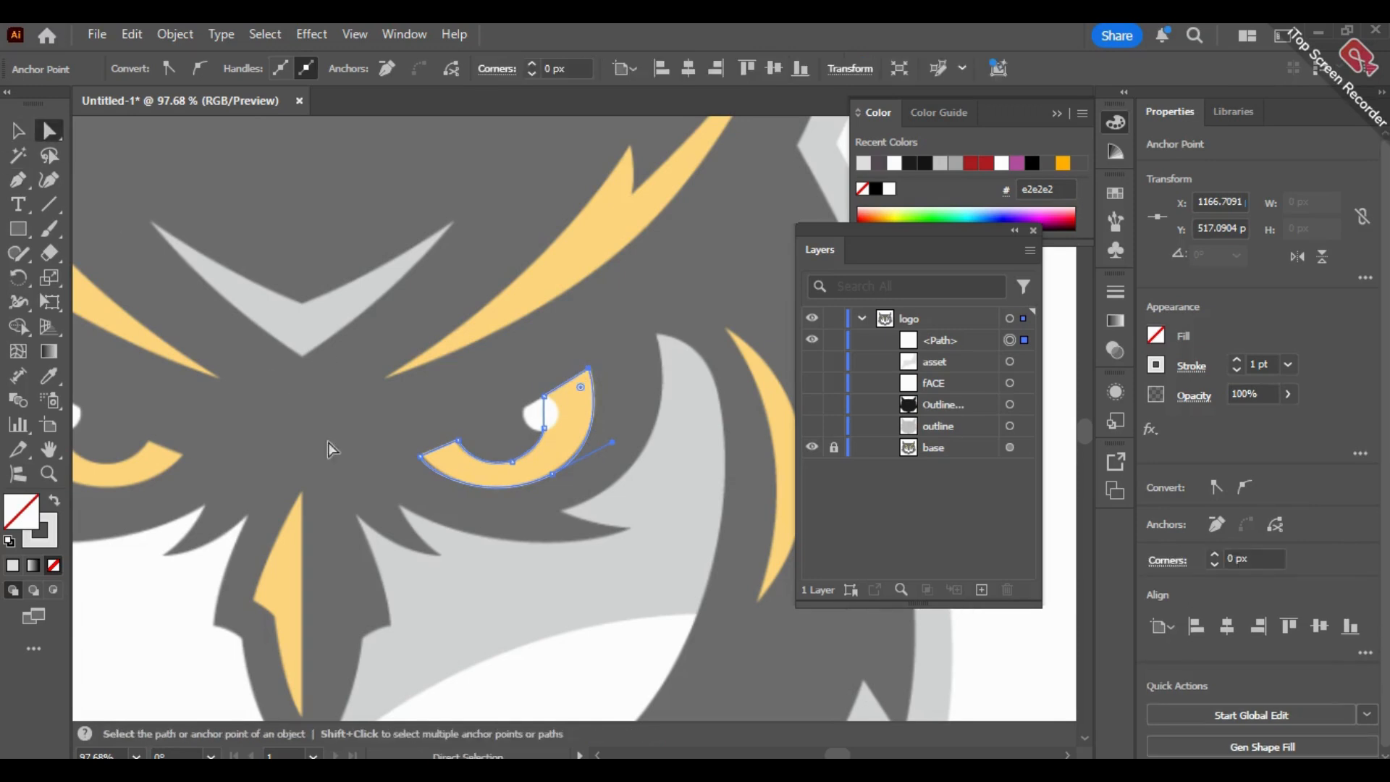
left_click(419, 457)
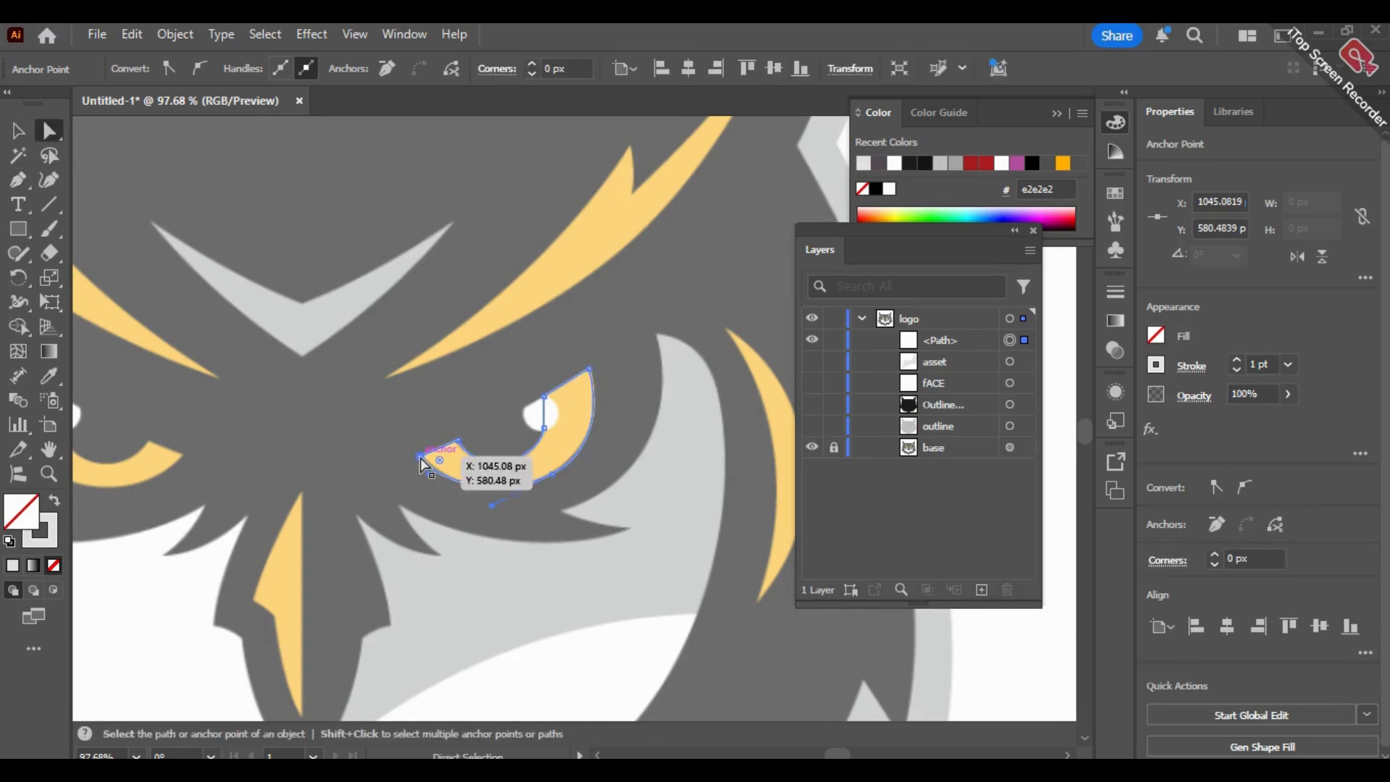
key("Up")
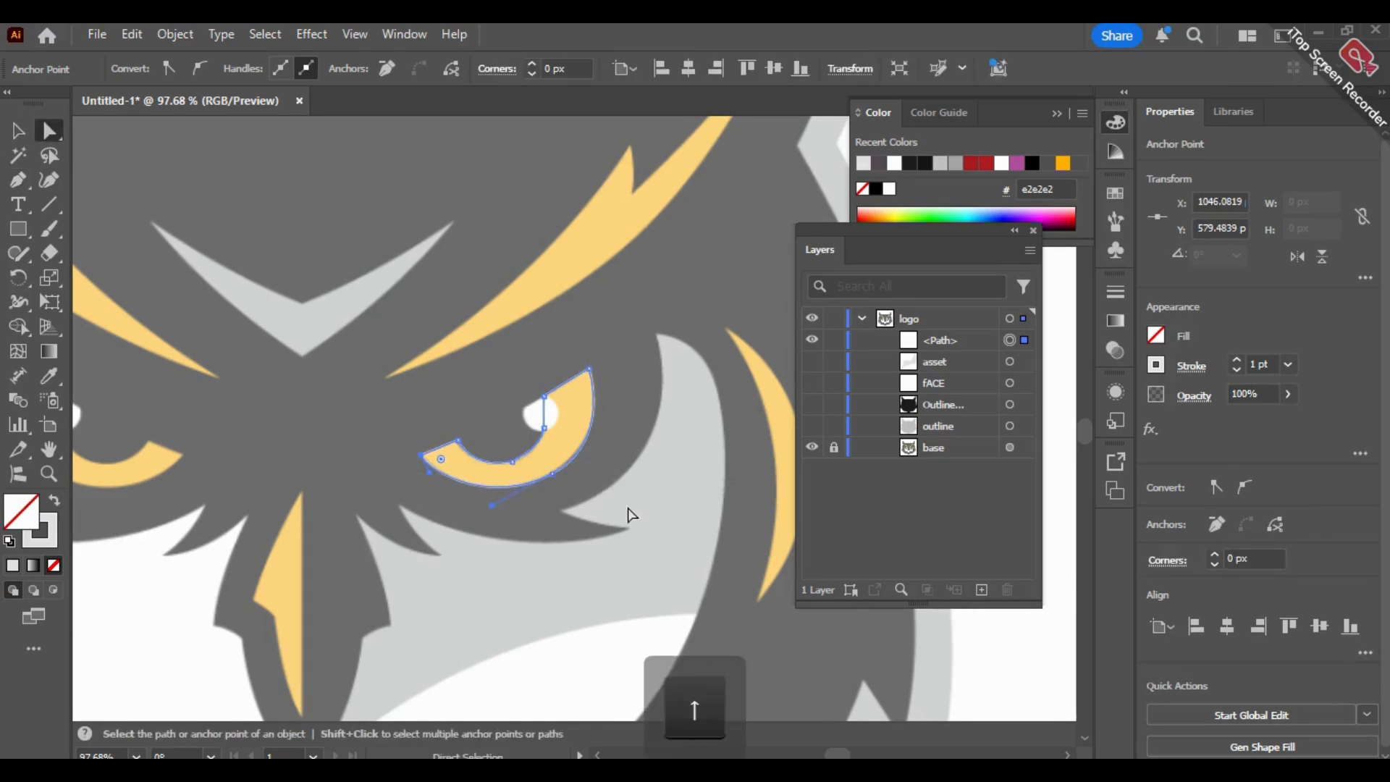
left_click(629, 516)
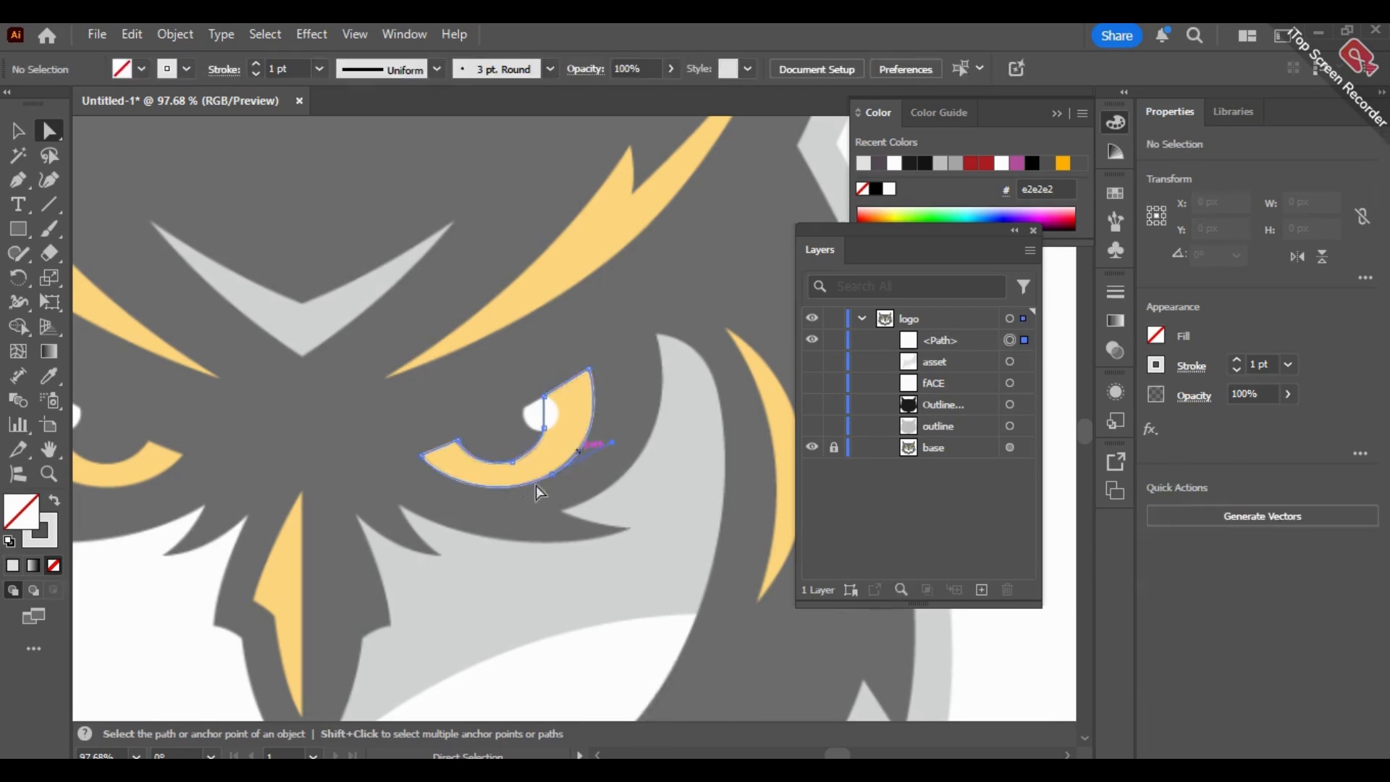
Step: Fill the iris path with yellow ffce00 and remove its stroke
left_click(554, 474)
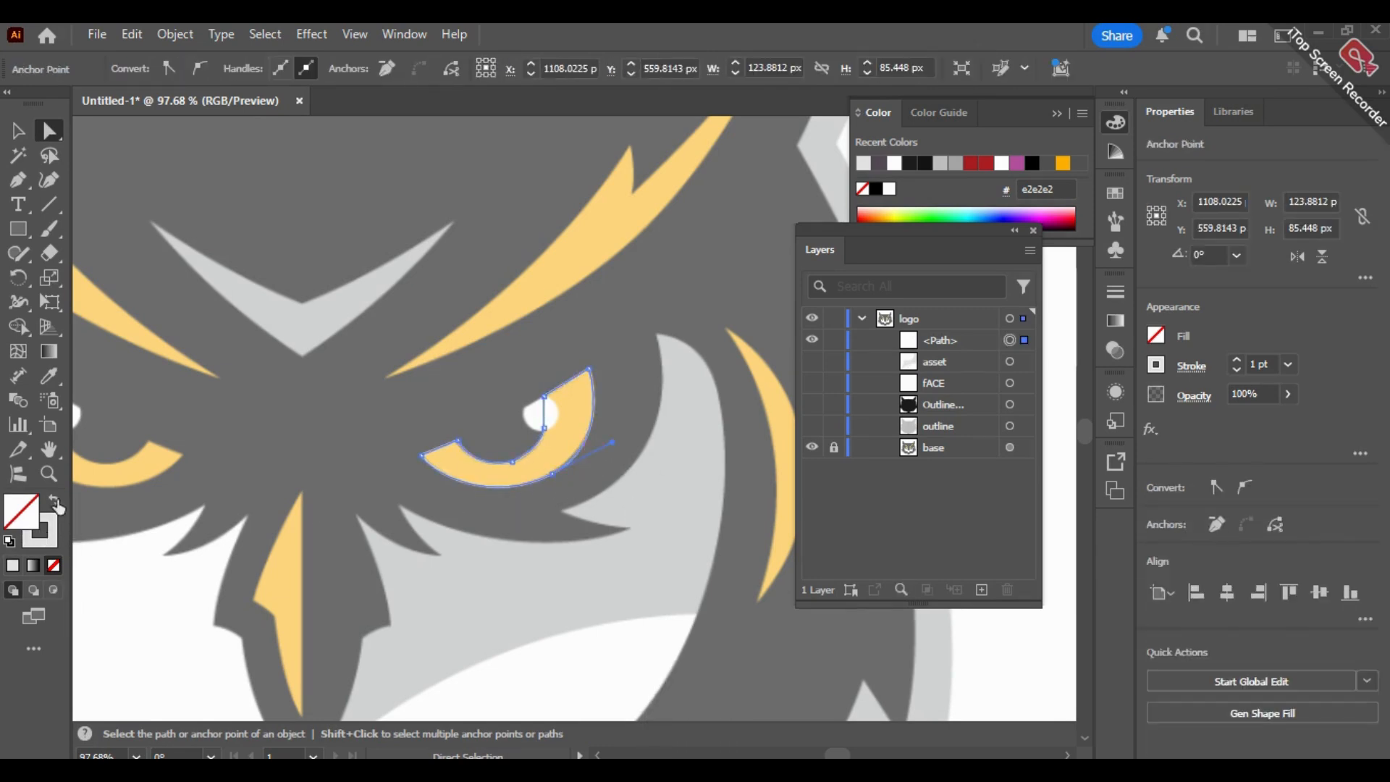
double_click(29, 517)
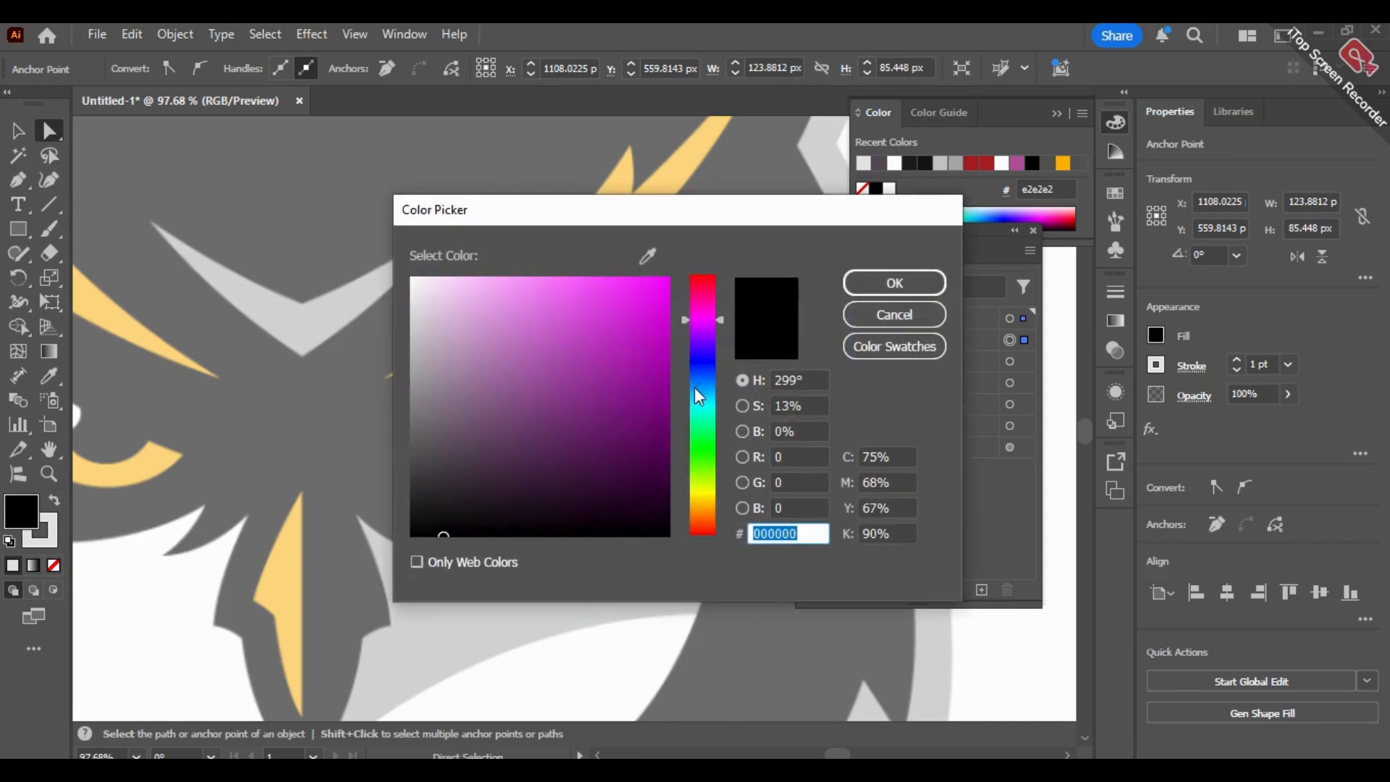
left_click_drag(696, 396, 701, 499)
mouse_move(659, 340)
left_mouse_down()
mouse_move(658, 288)
mouse_move(578, 283)
left_mouse_up()
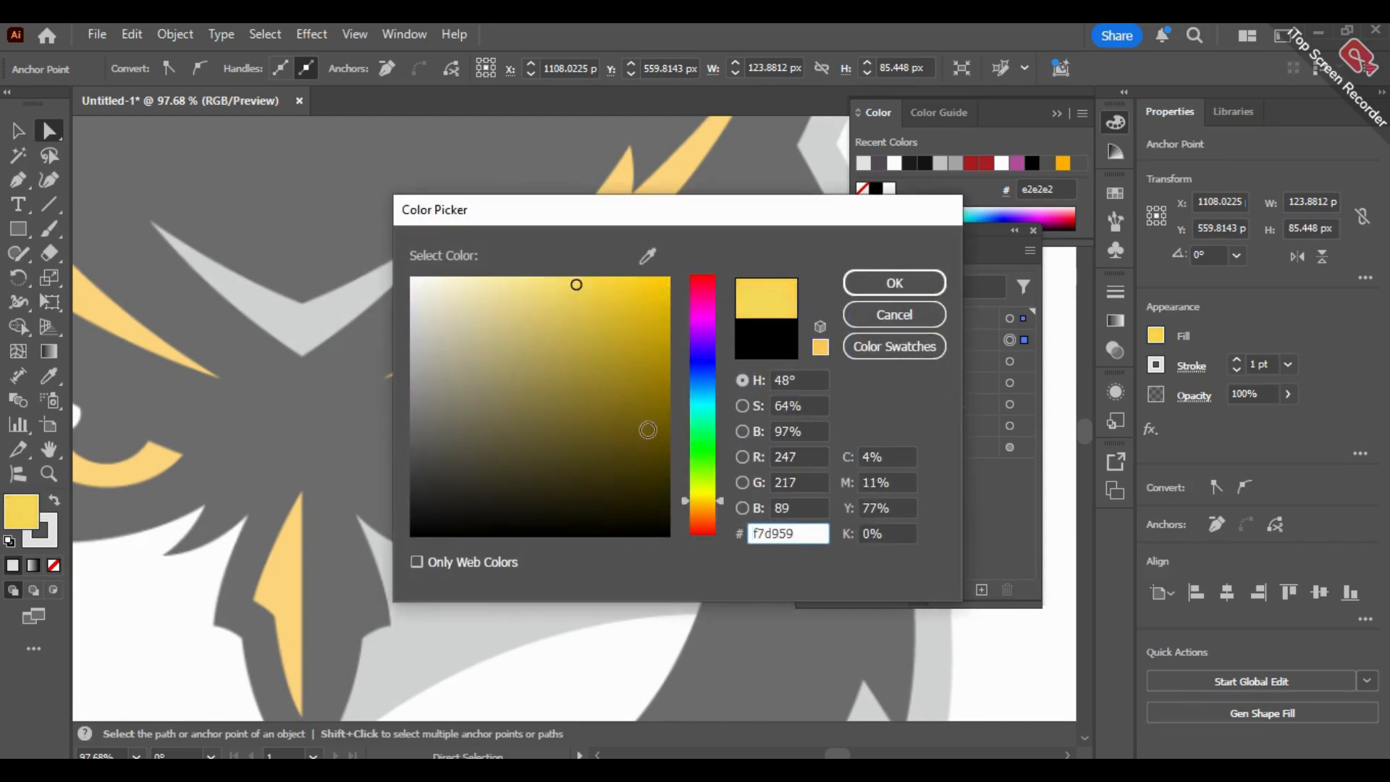
left_click_drag(649, 316, 674, 274)
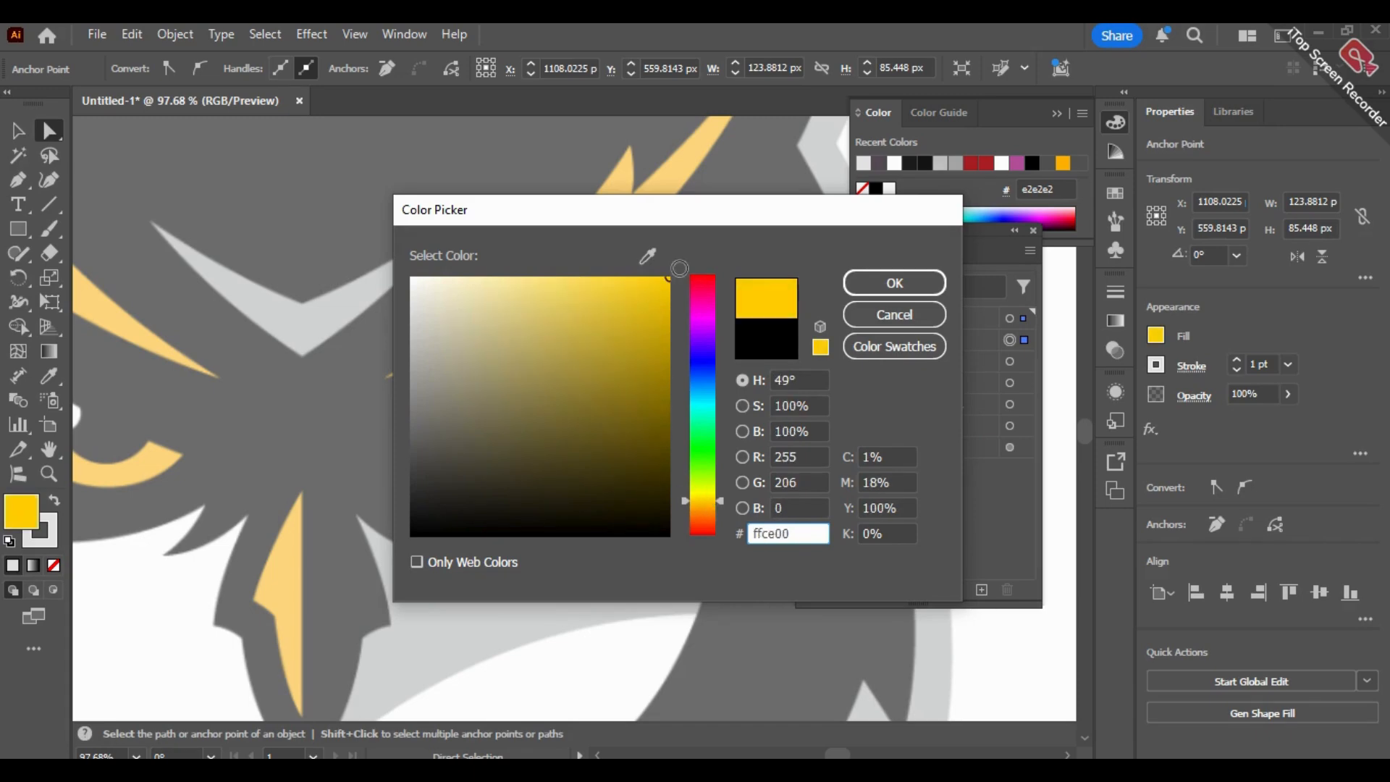
left_click(884, 283)
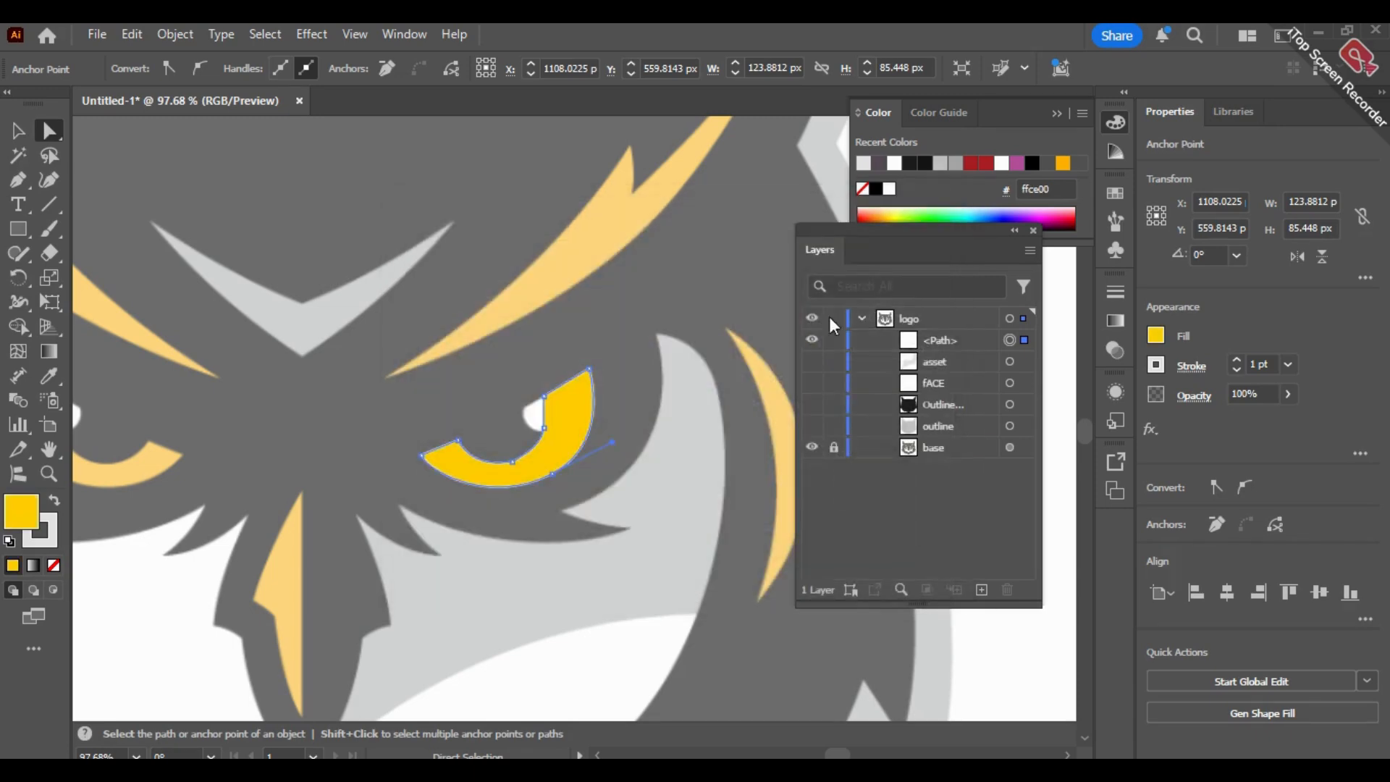
left_click(52, 537)
left_click(54, 565)
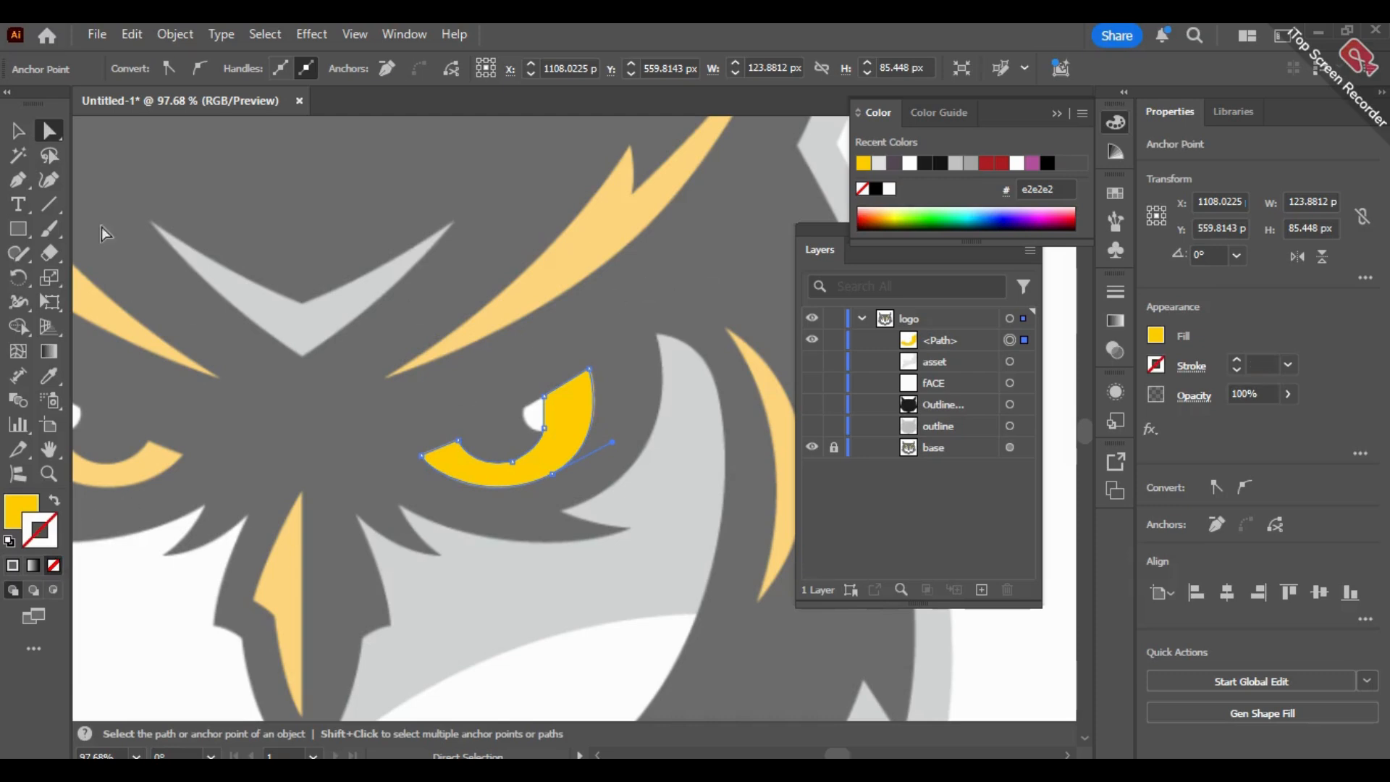
Step: Hide the yellow iris path and trace the eye's round highlight with the Pen tool as a closed shape about 24 by 25 px
left_click(18, 130)
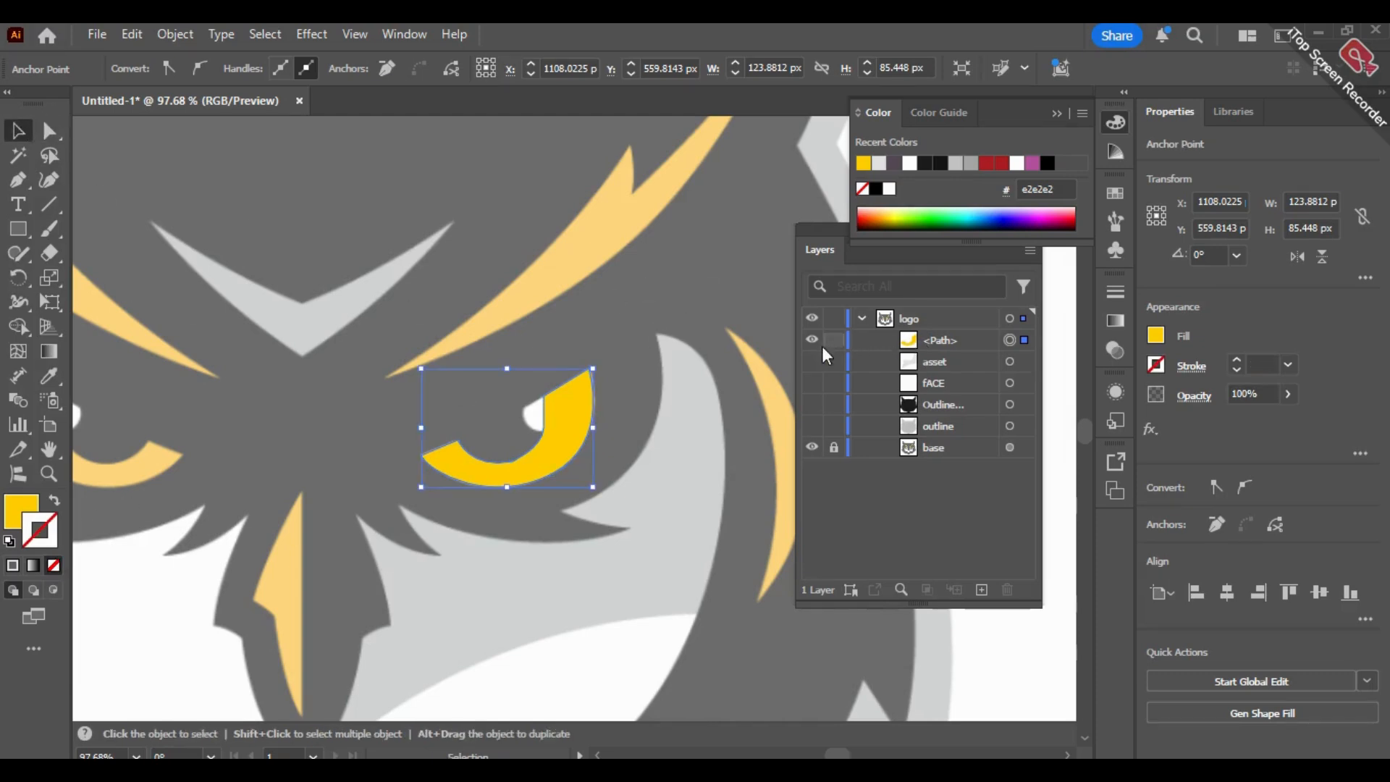
left_click(229, 298)
key("p")
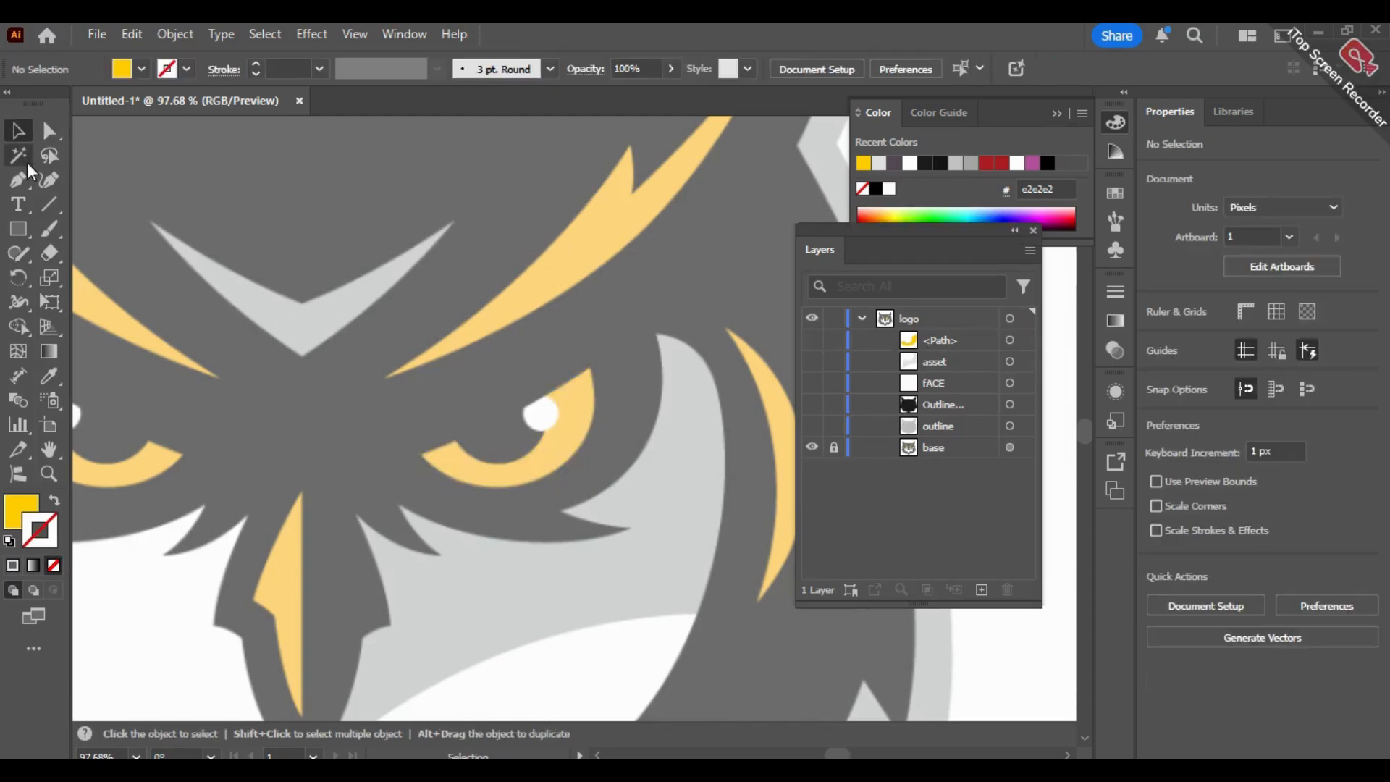
left_click(522, 407)
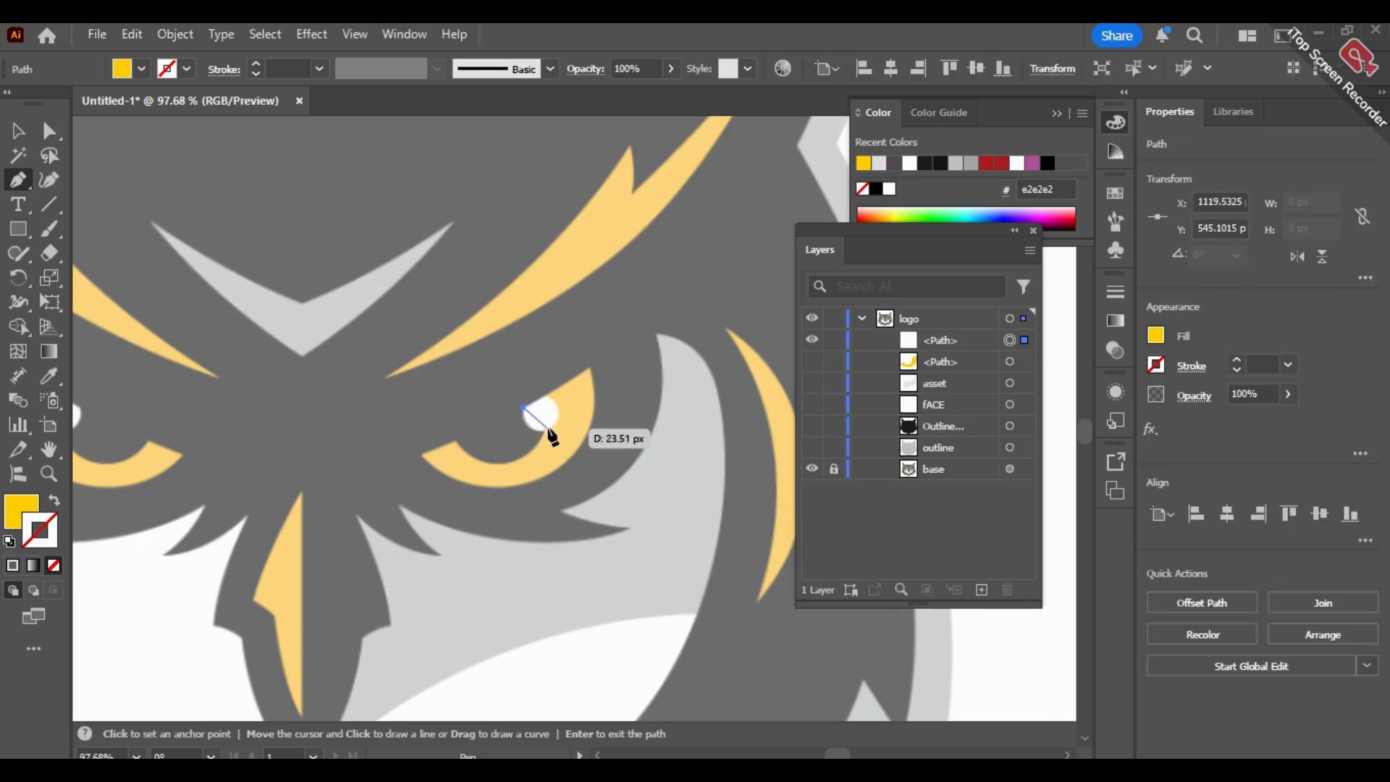
left_click_drag(547, 428, 560, 429)
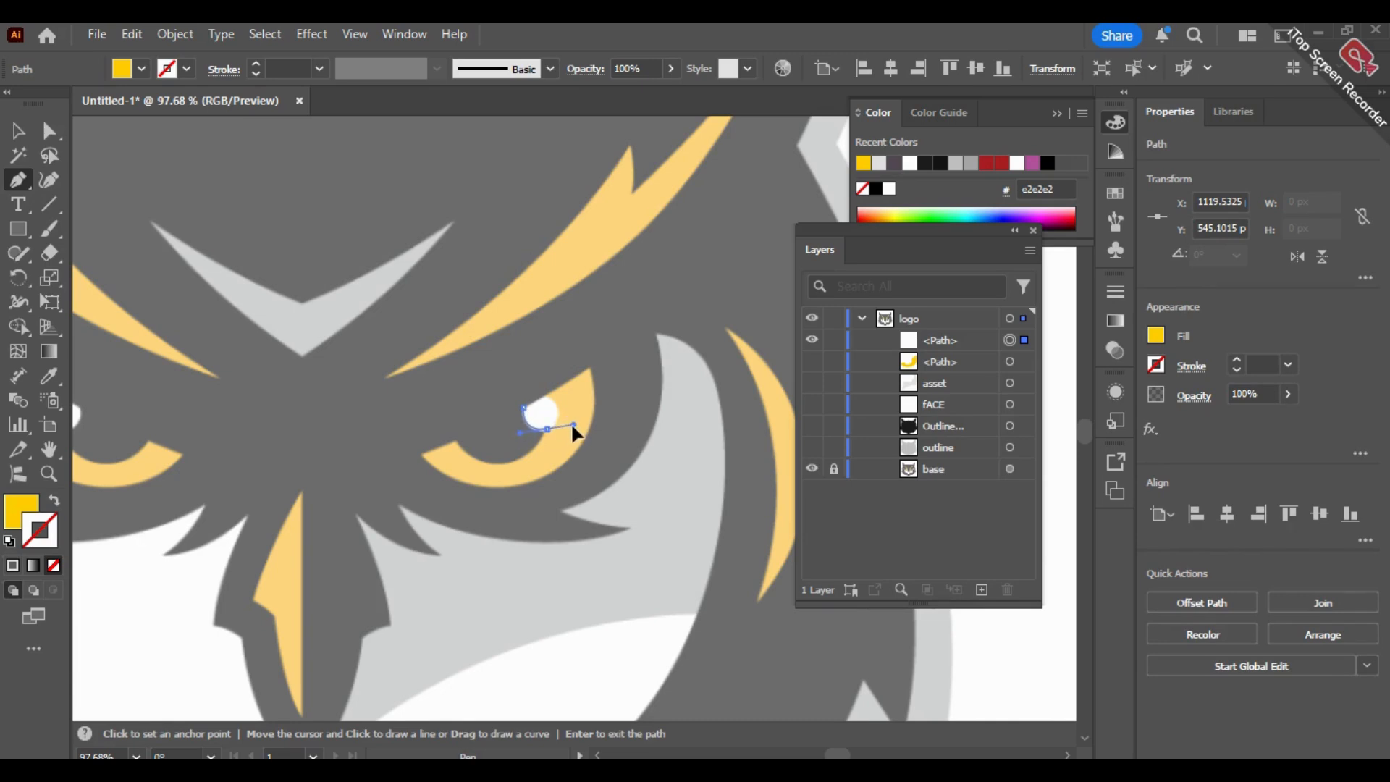
mouse_move(547, 428)
left_mouse_down()
mouse_move(561, 414)
mouse_move(546, 397)
mouse_move(569, 422)
mouse_move(527, 416)
left_mouse_up()
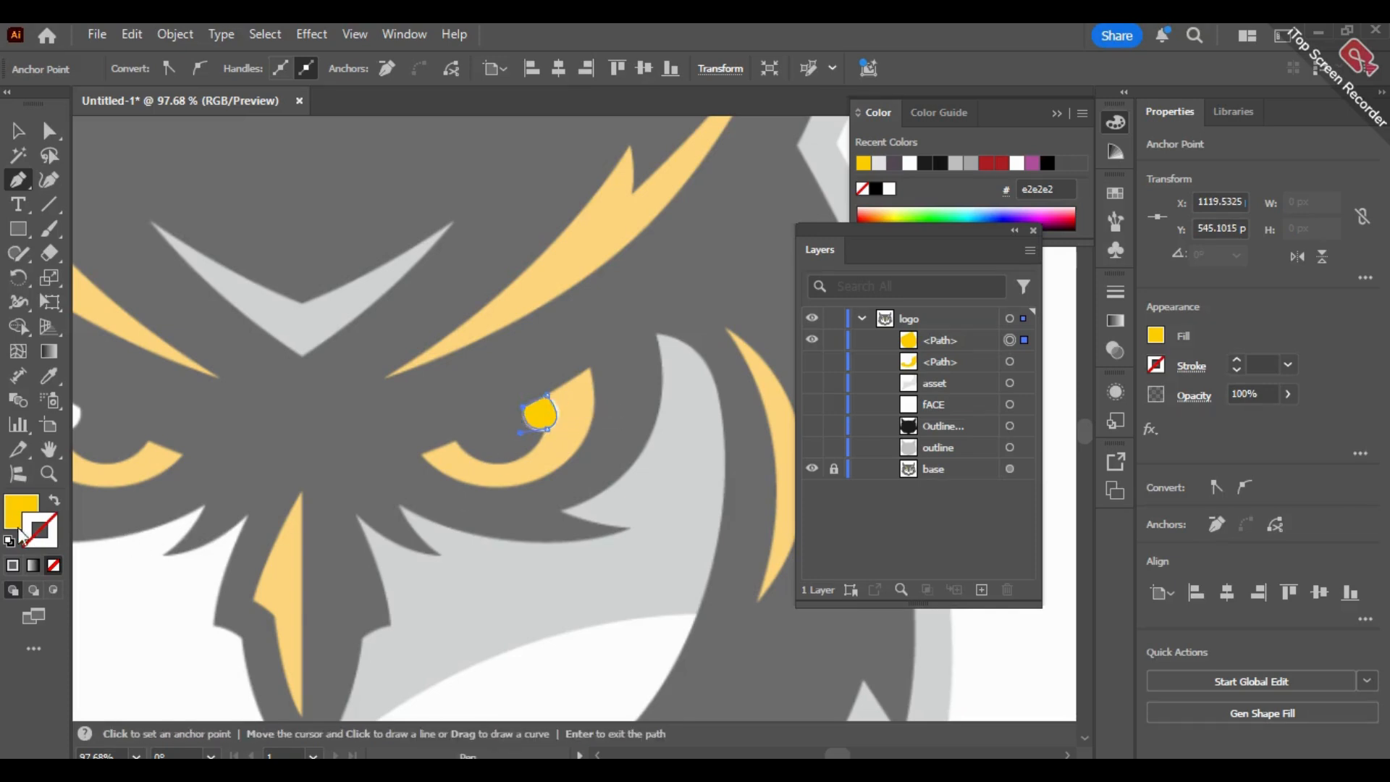
Step: Recolour the eye highlight path with the white fill ffffff and deselect it
double_click(36, 506)
type("ffffff")
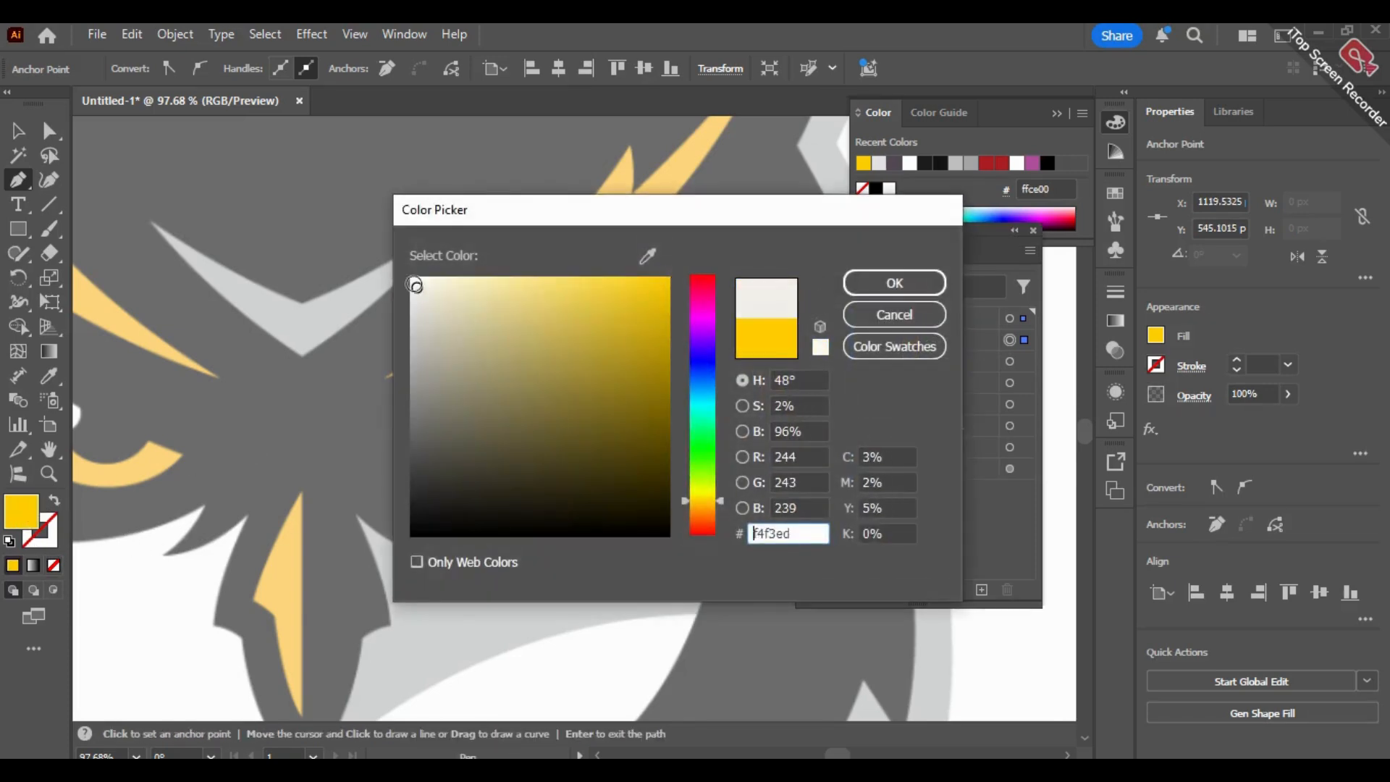
left_click(902, 278)
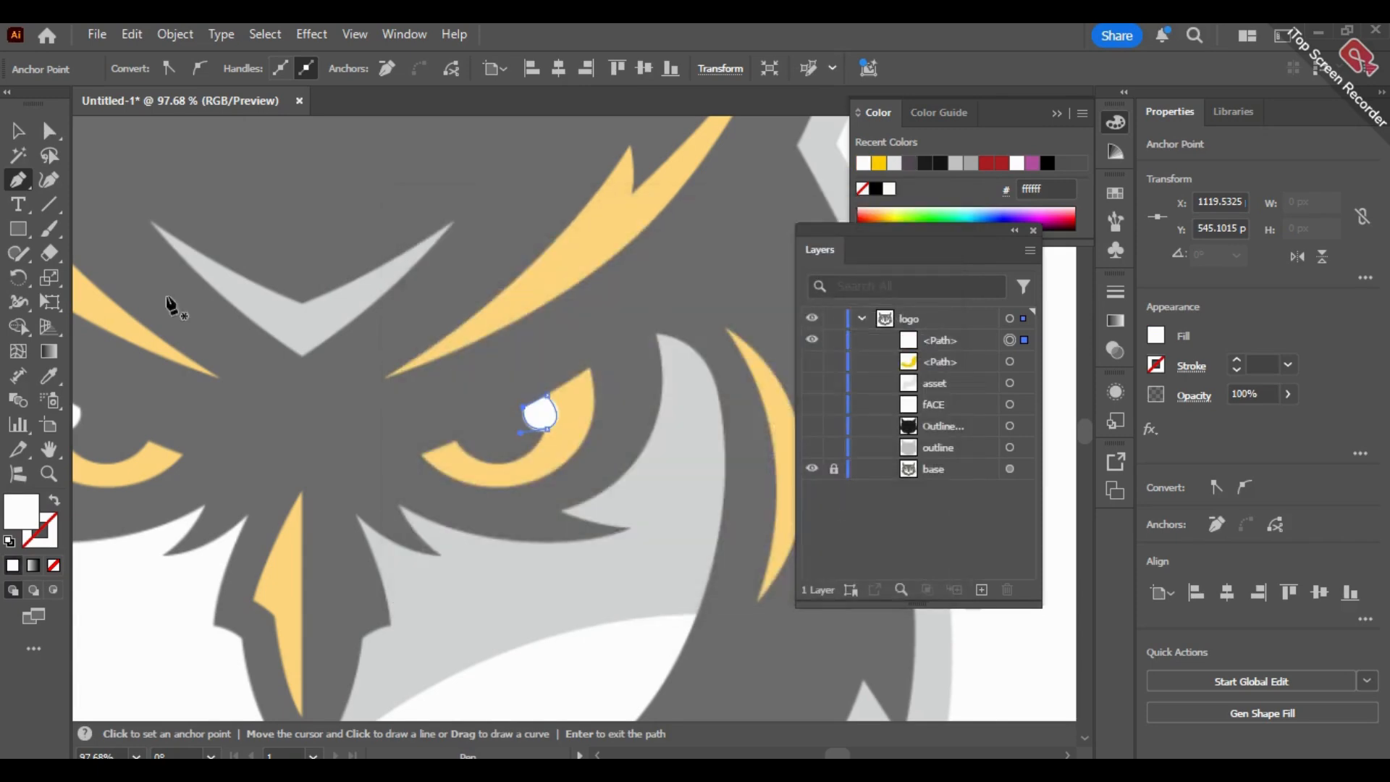
key("v")
left_click(717, 567)
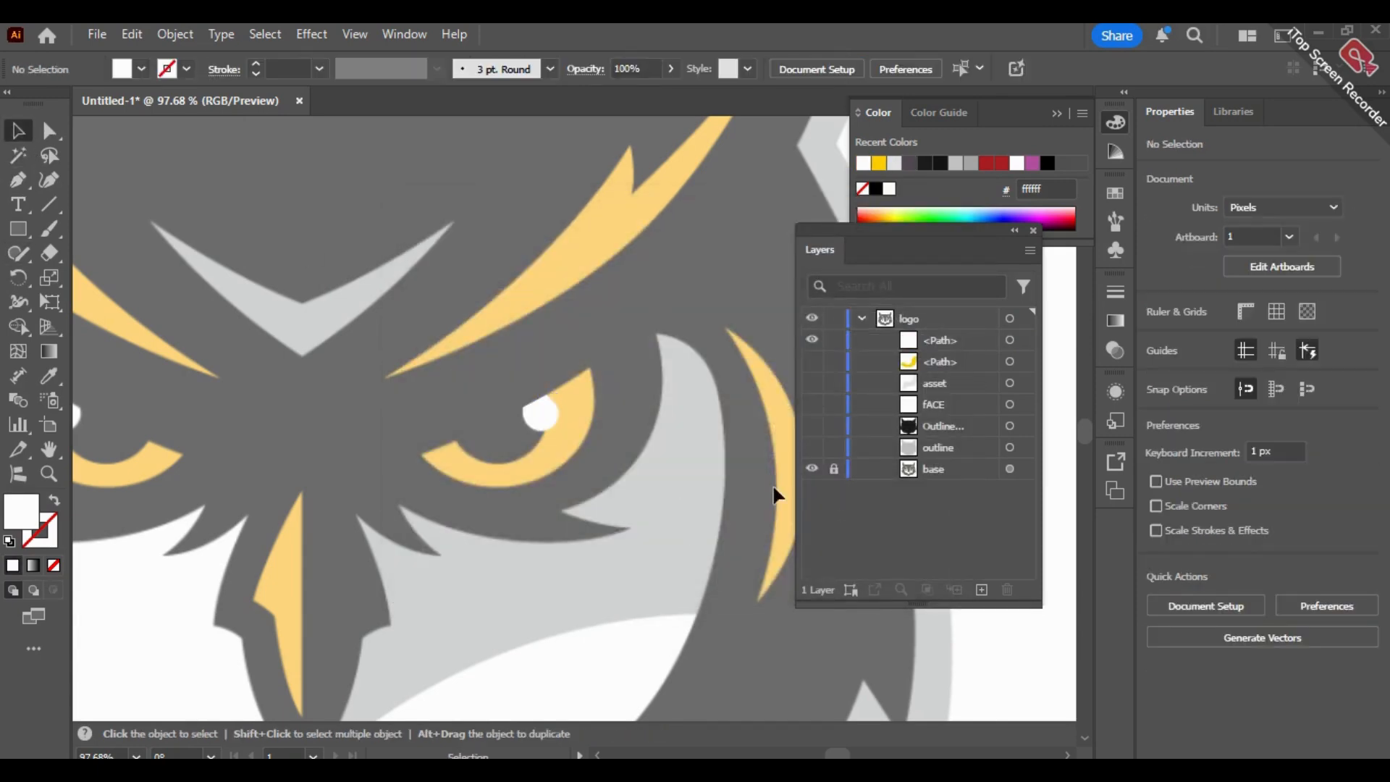
Step: Select the white eye highlight path and try to bend its outer curved edge with Direct Selection
left_click(548, 411)
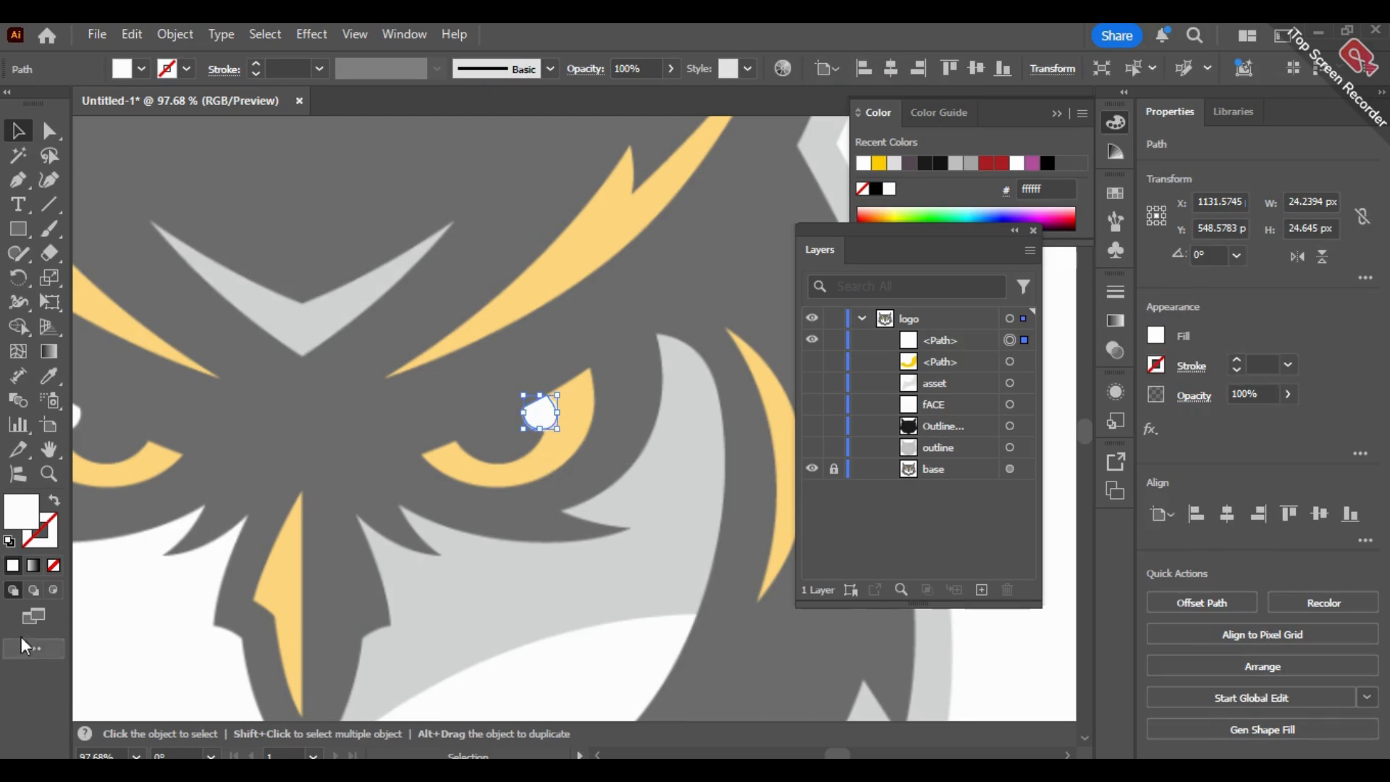
left_click(48, 474)
left_click_drag(508, 356, 763, 580)
key("space")
left_click_drag(654, 470, 516, 301)
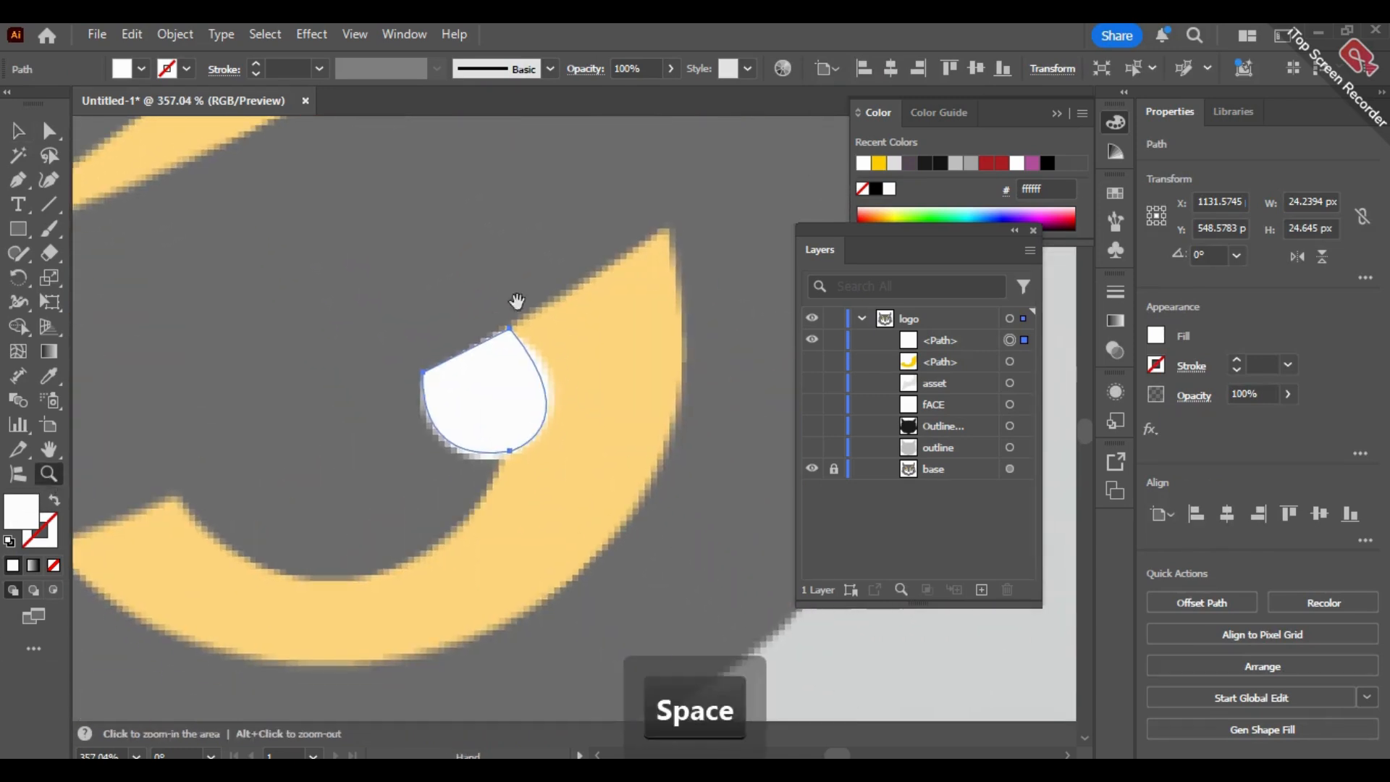
key("a")
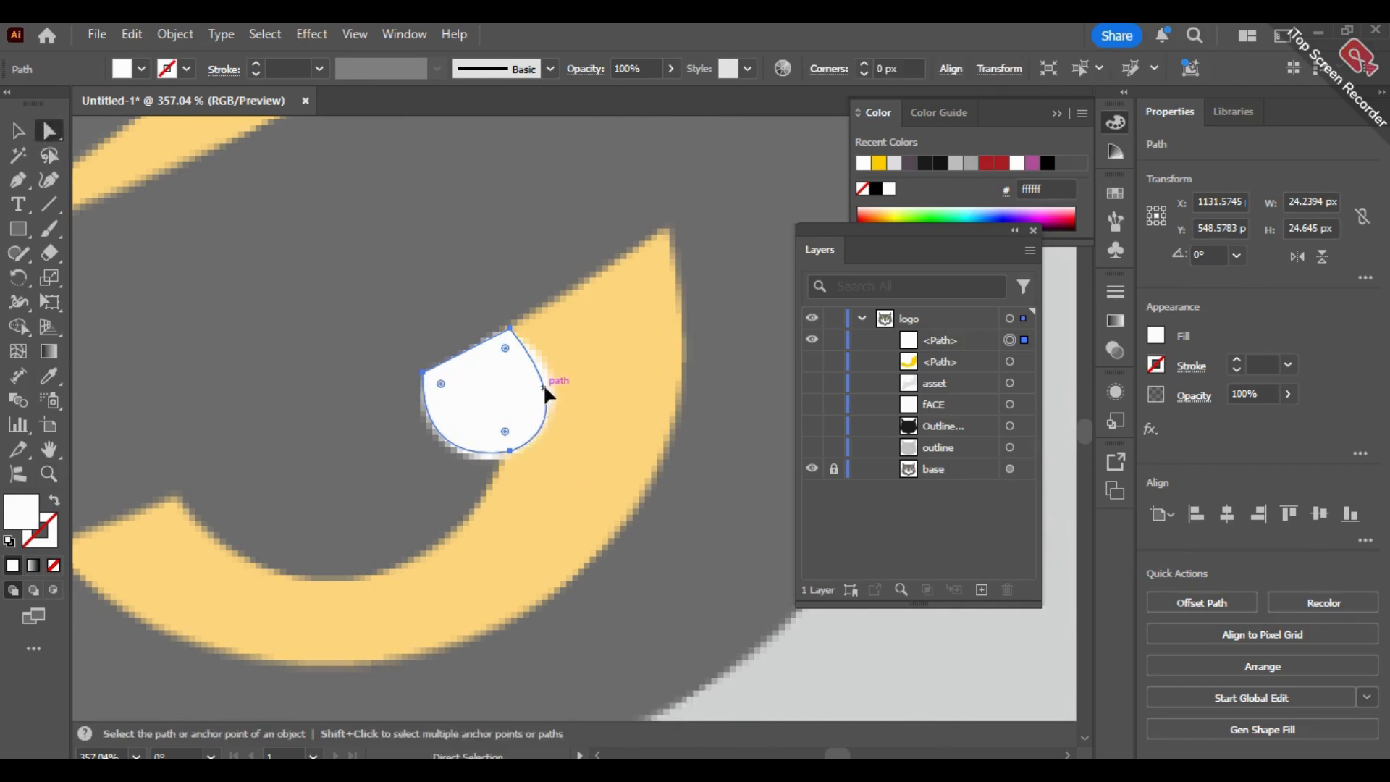
mouse_move(544, 393)
left_mouse_down()
mouse_move(553, 380)
mouse_move(537, 372)
mouse_move(545, 390)
left_mouse_up()
key("ctrl+z")
key("ctrl+z")
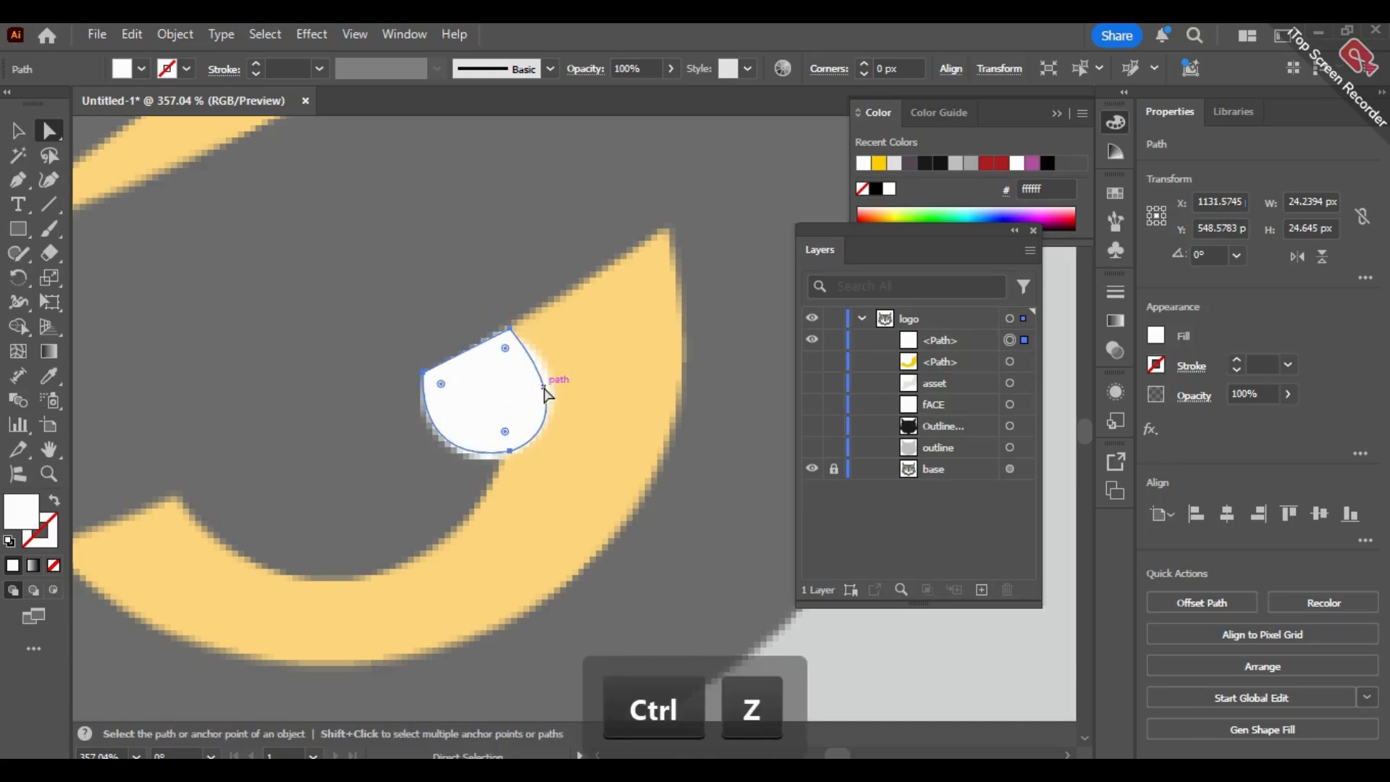
Step: Round out the highlight's outer curve by adjusting its direction handles and shift its lower anchor about 1 px right and 1 px down
left_click(510, 450)
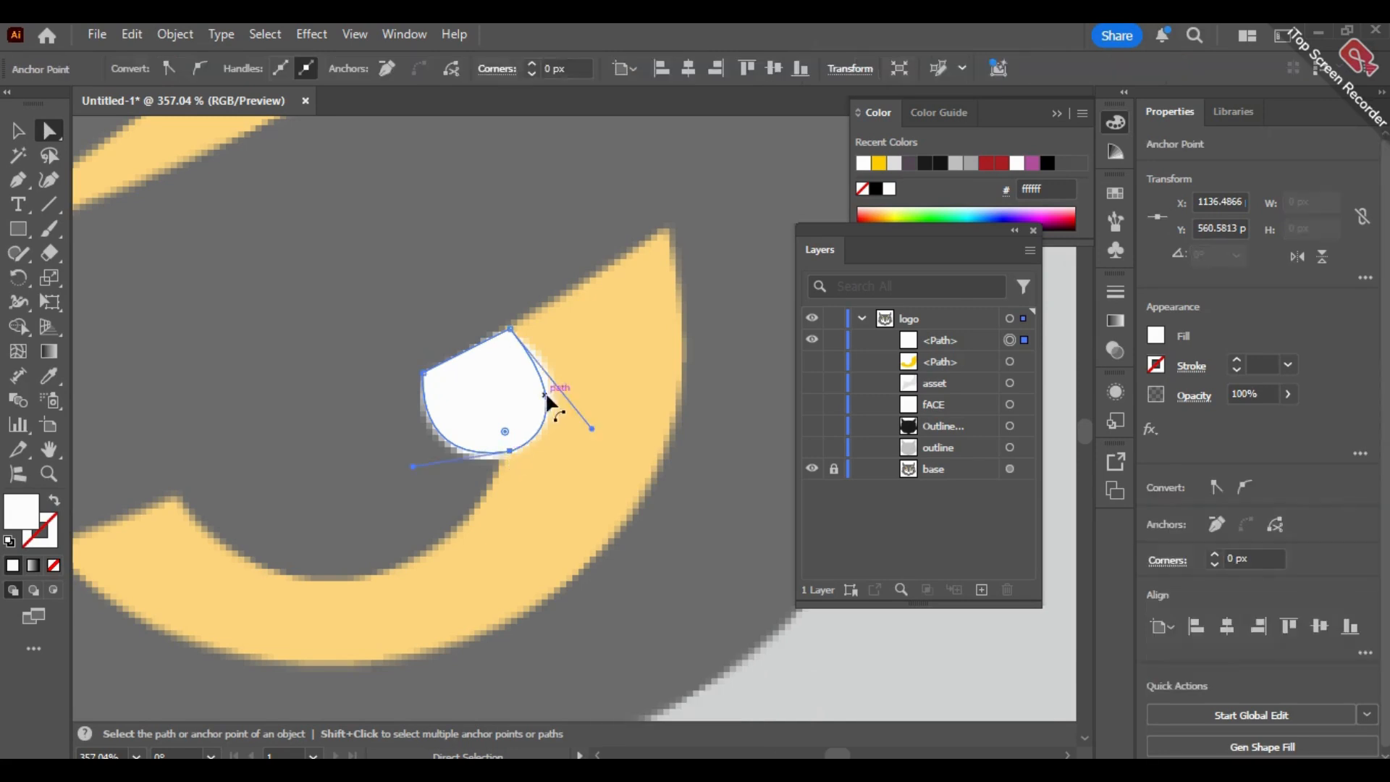
left_click_drag(592, 430, 617, 409)
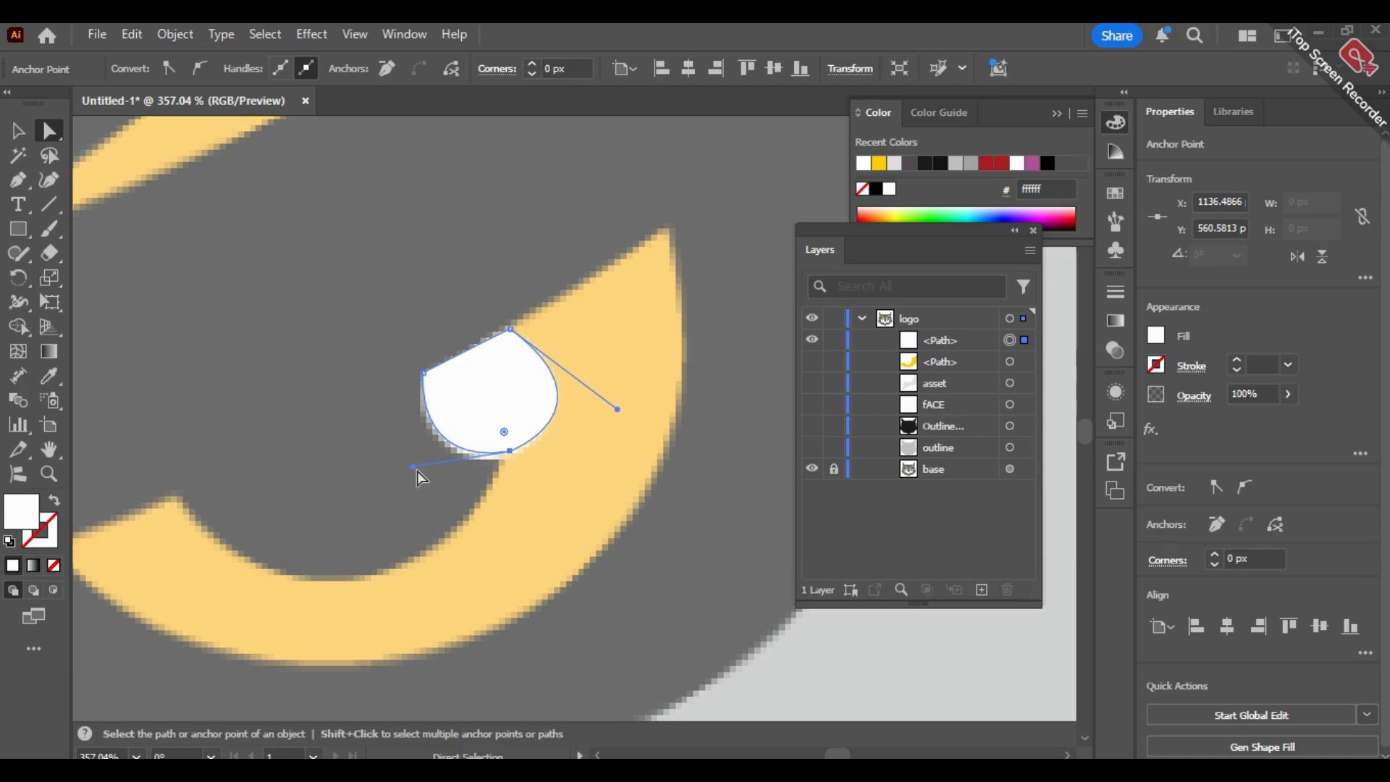
left_click_drag(417, 470, 419, 478)
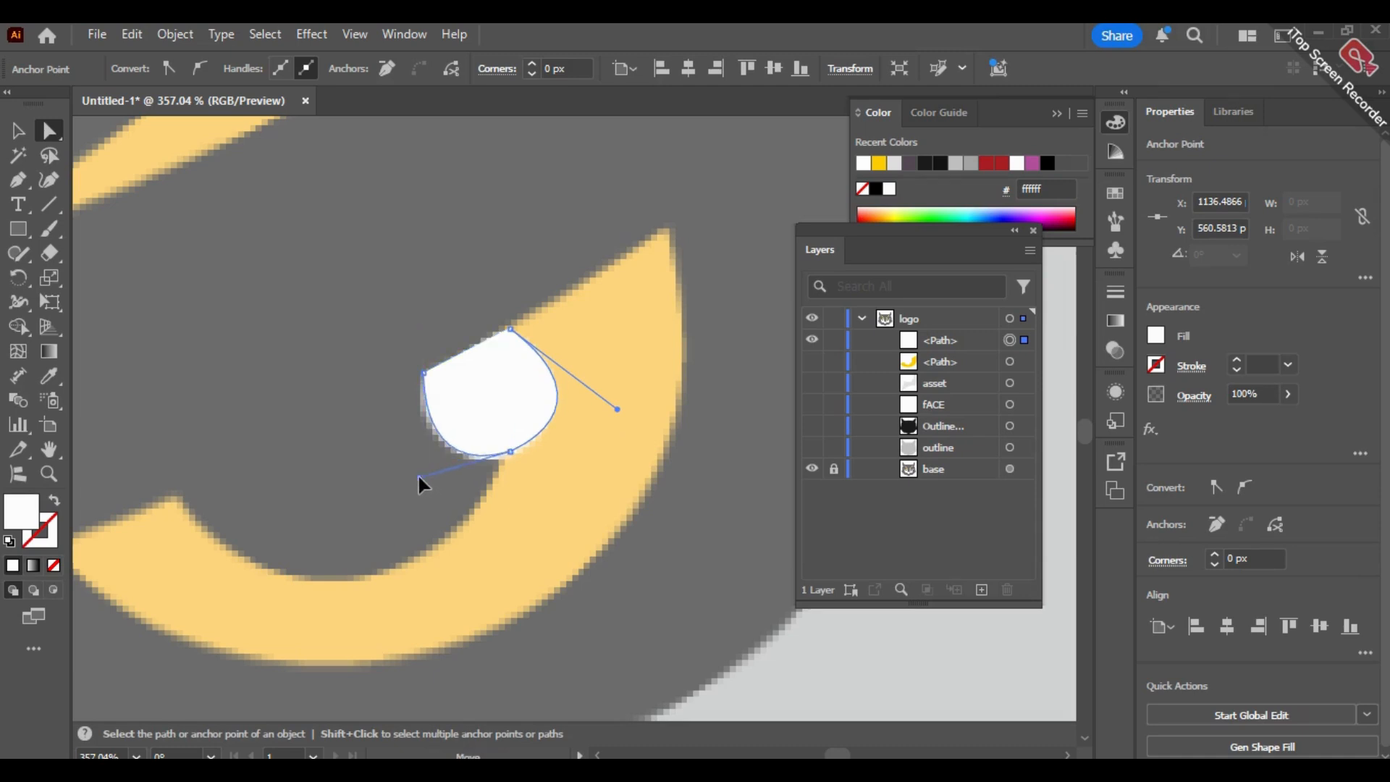
left_click(509, 451)
left_click_drag(511, 460, 519, 464)
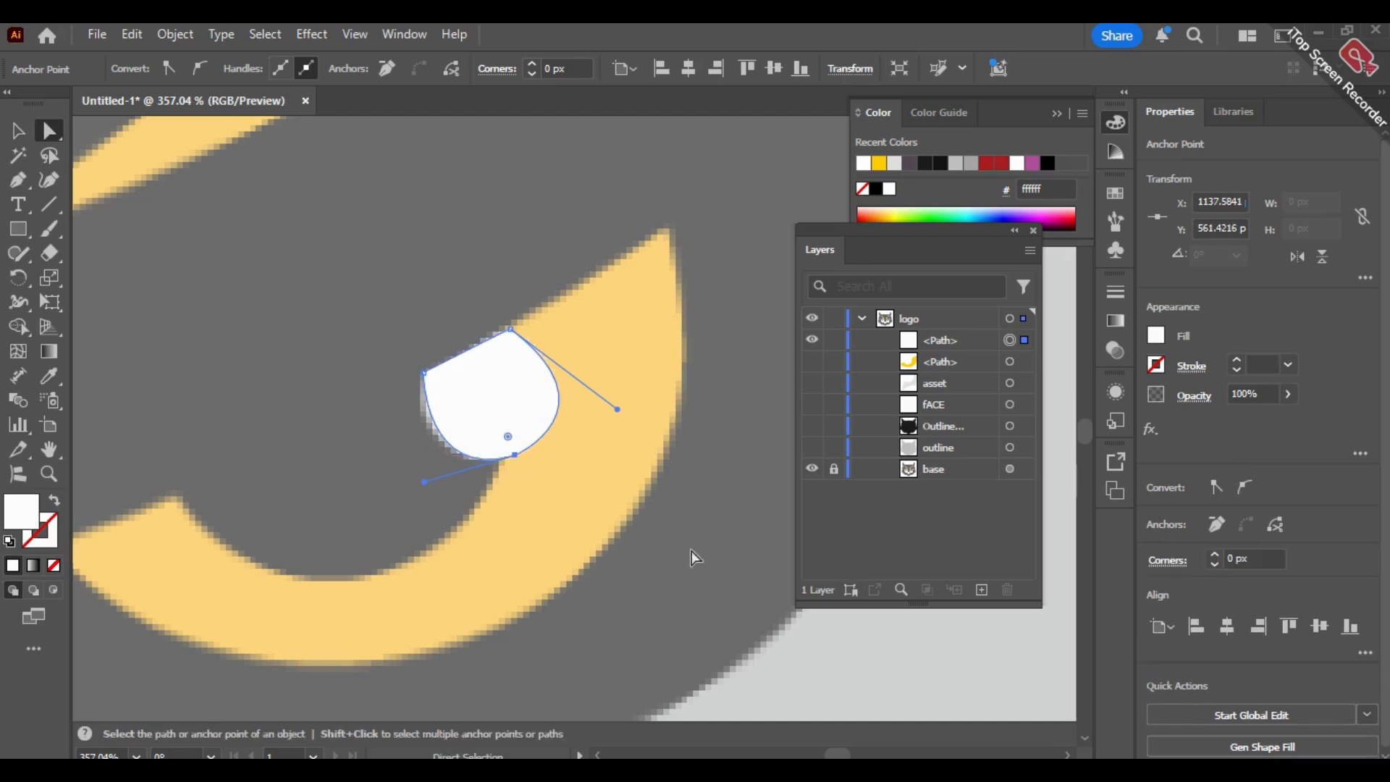
Step: Make the yellow iris path visible again beneath the white highlight and clear the selection
left_click(135, 755)
left_click(171, 737)
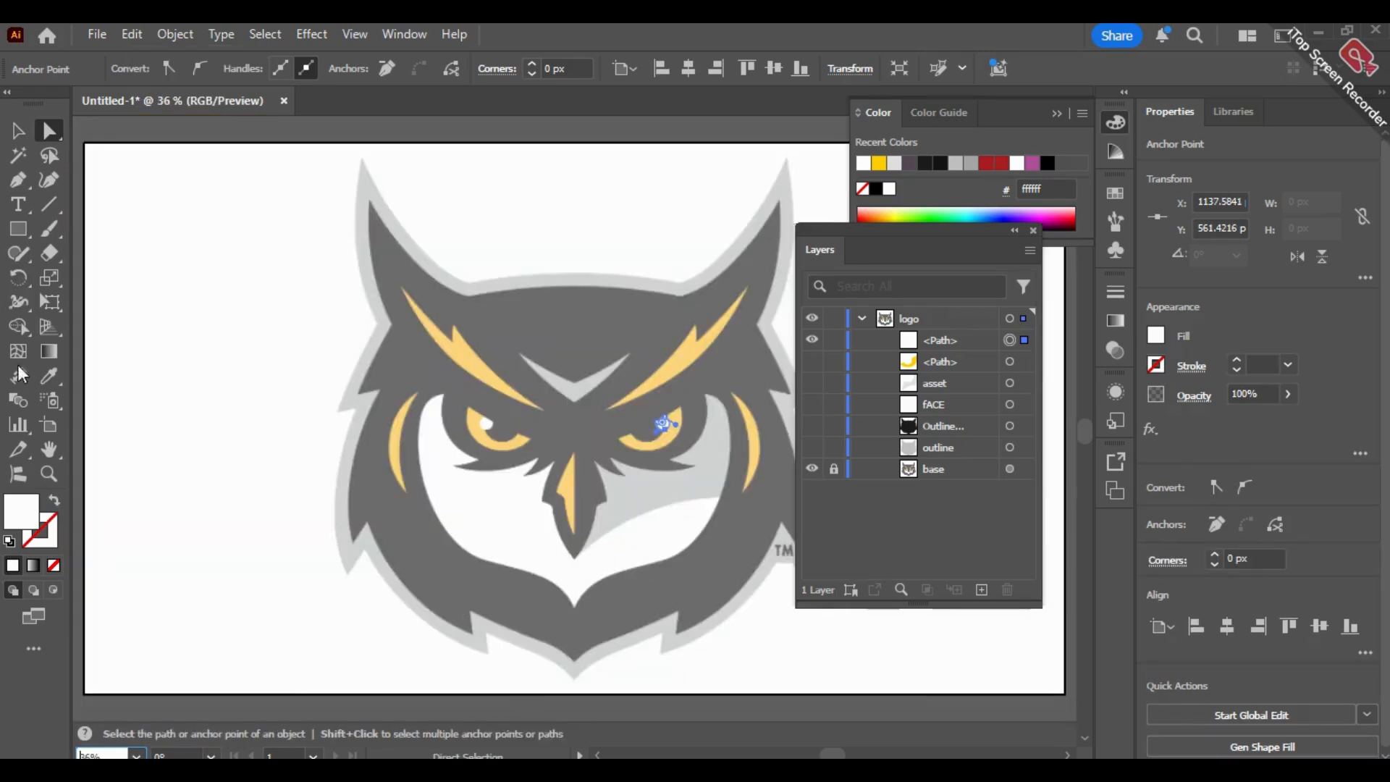
left_click(48, 474)
left_click_drag(623, 388, 763, 598)
key("space")
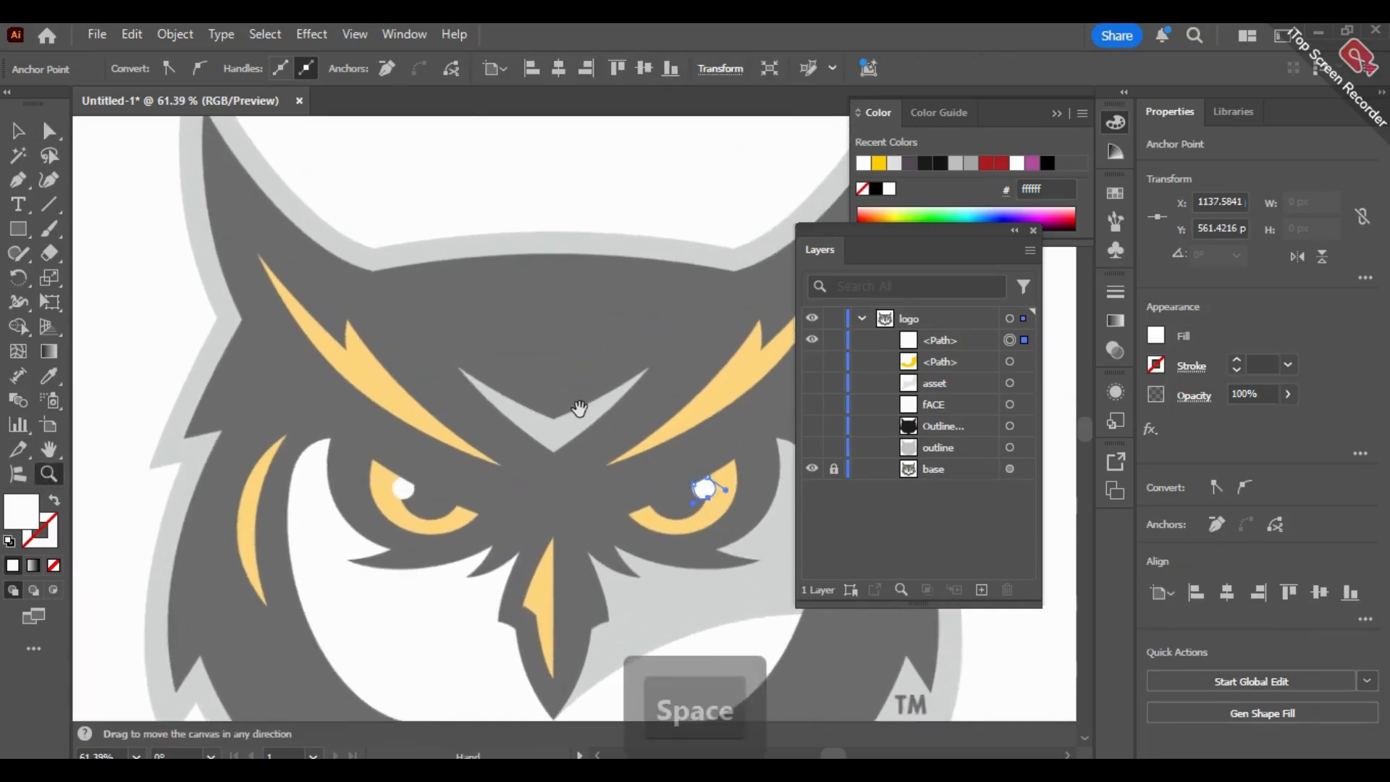
left_click_drag(579, 408, 471, 463)
key("space")
left_click_drag(388, 468, 412, 400)
key("space")
key("v")
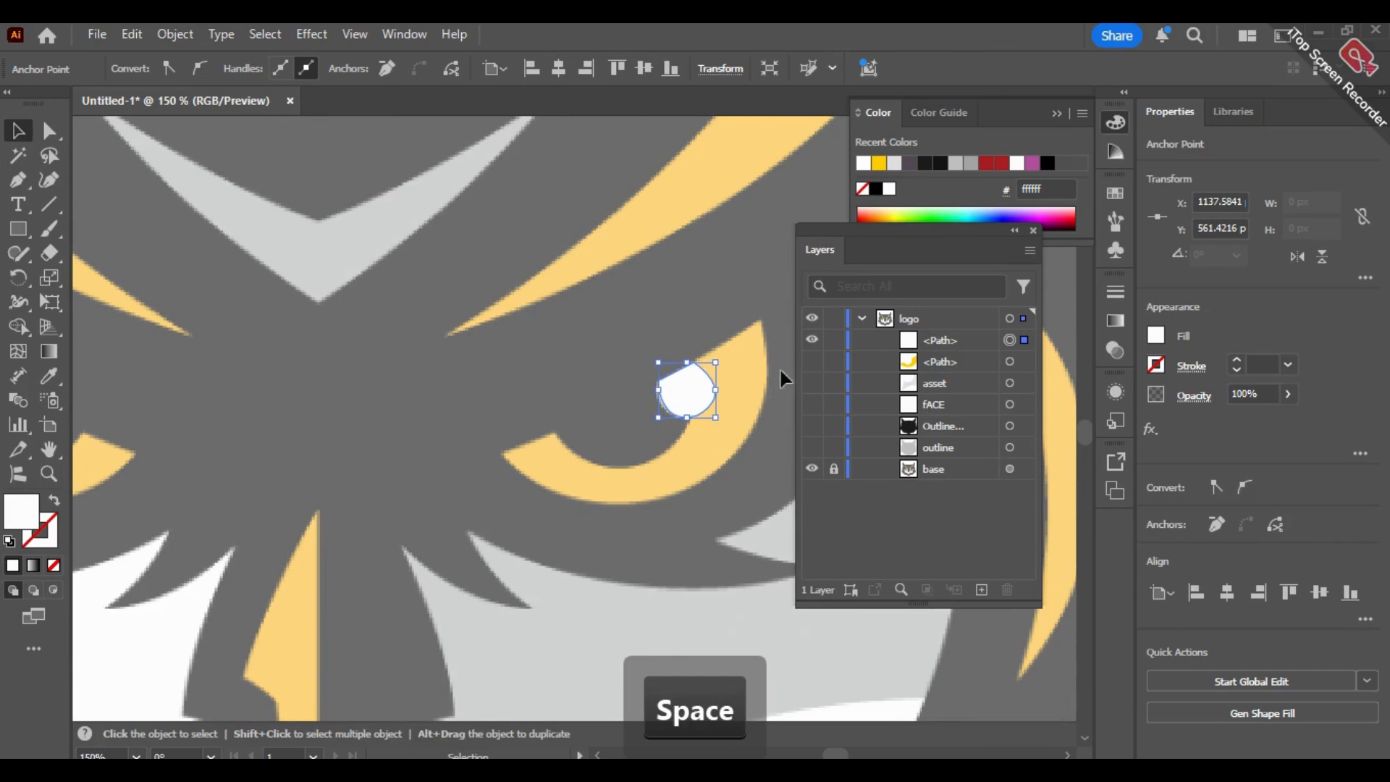
left_click(811, 361)
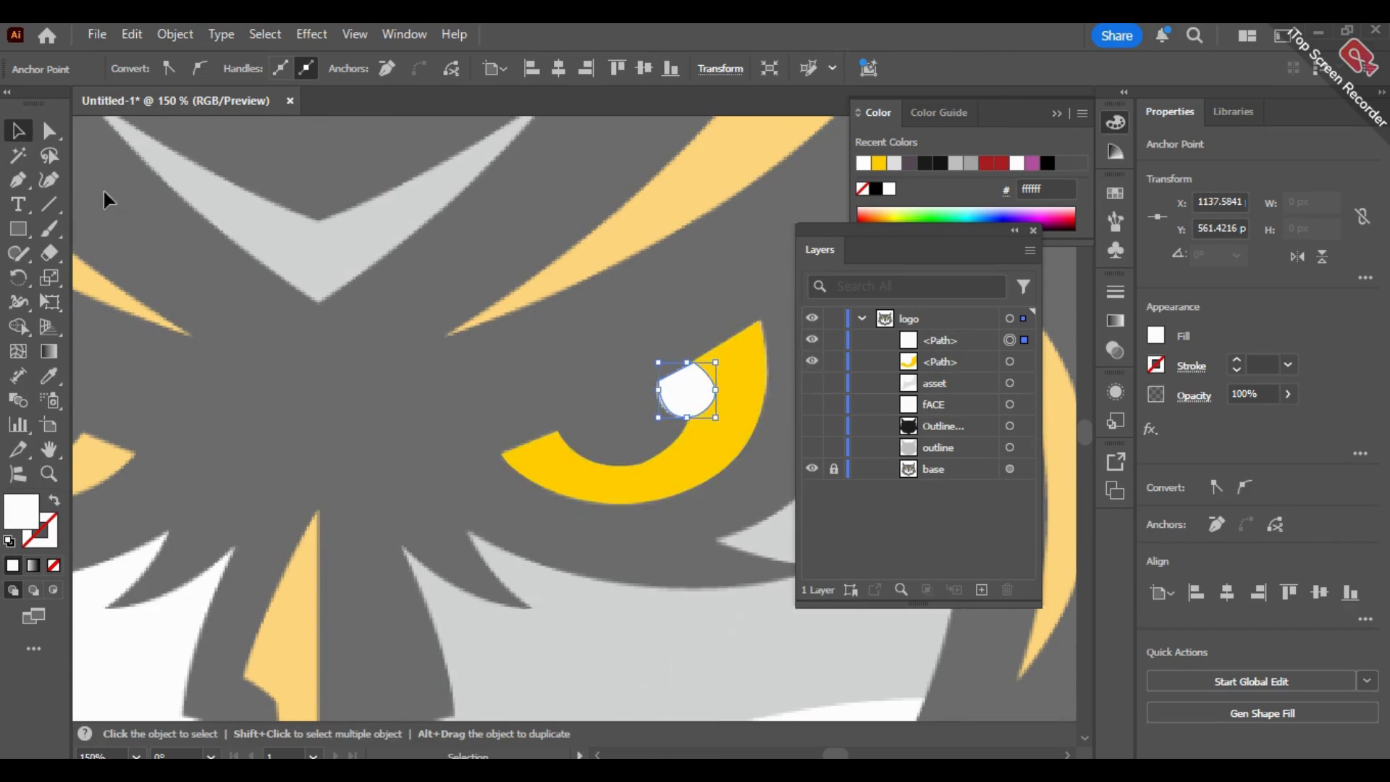
left_click(458, 419)
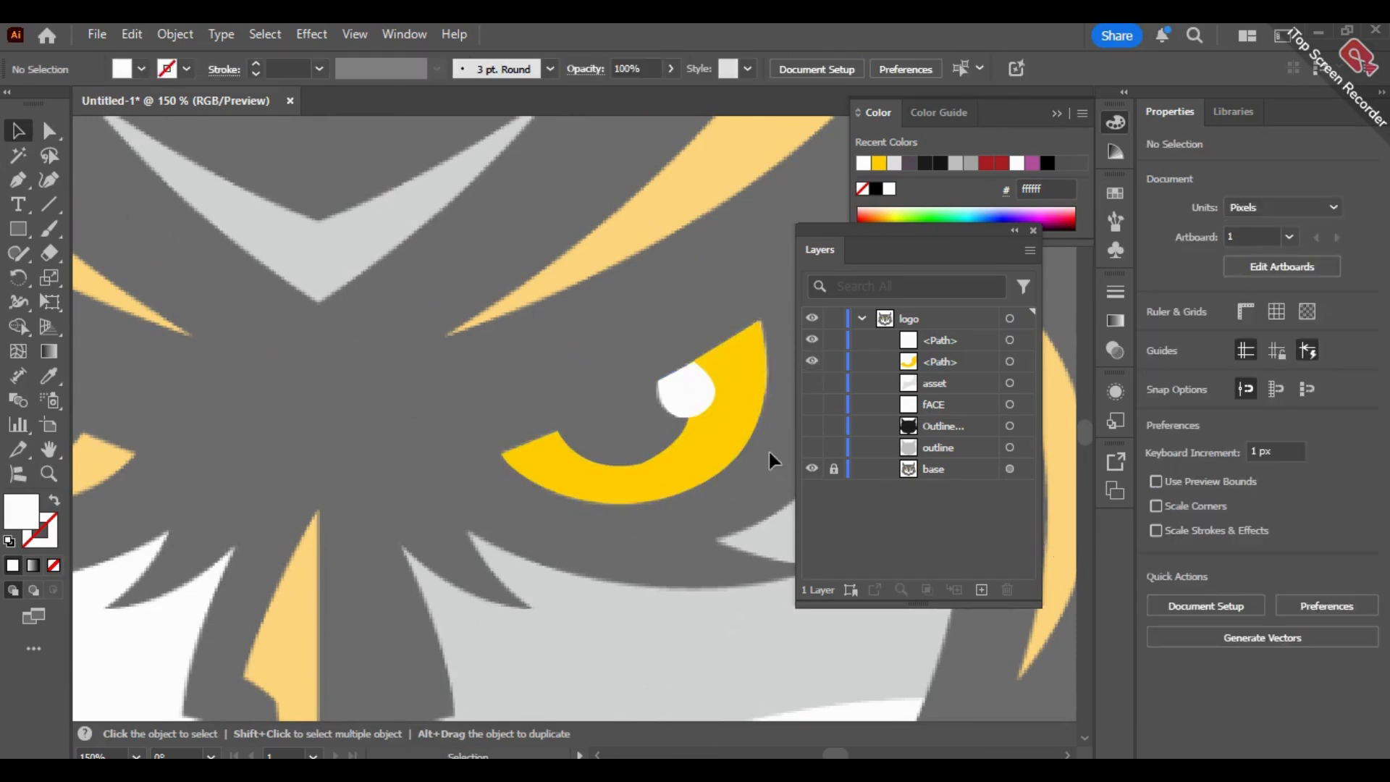
Step: Nudge the white highlight's corner anchor nearest the beak 1 px down
left_click(663, 389)
key("a")
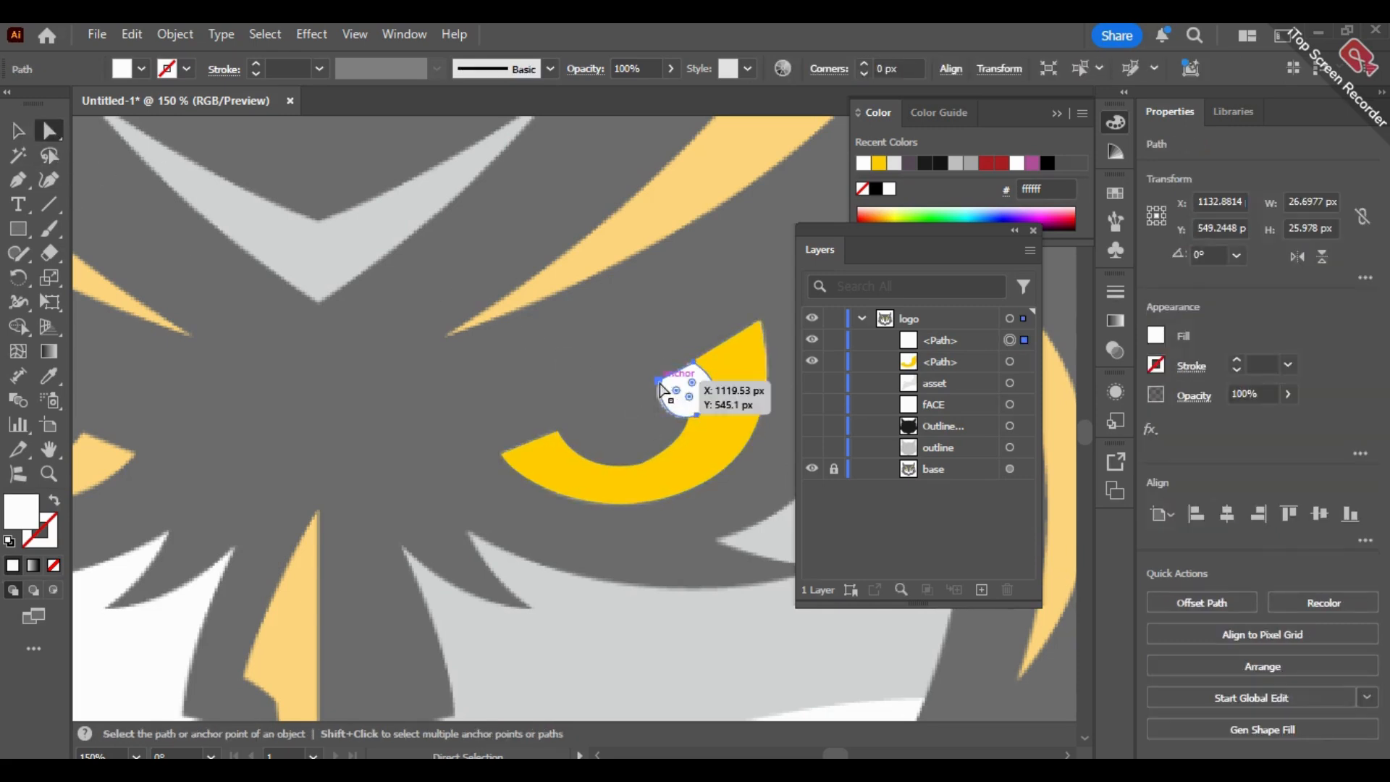
left_click(660, 389)
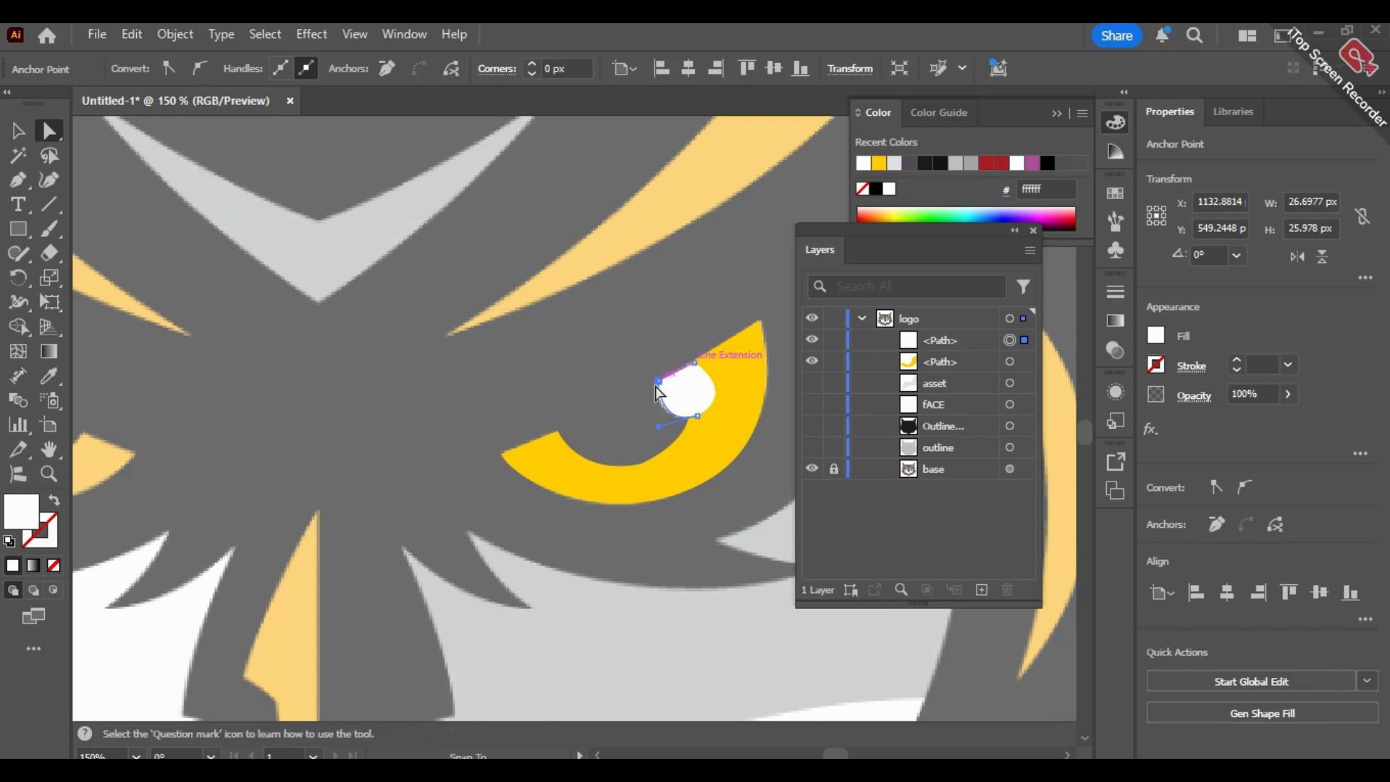
left_click(661, 391)
key("Down")
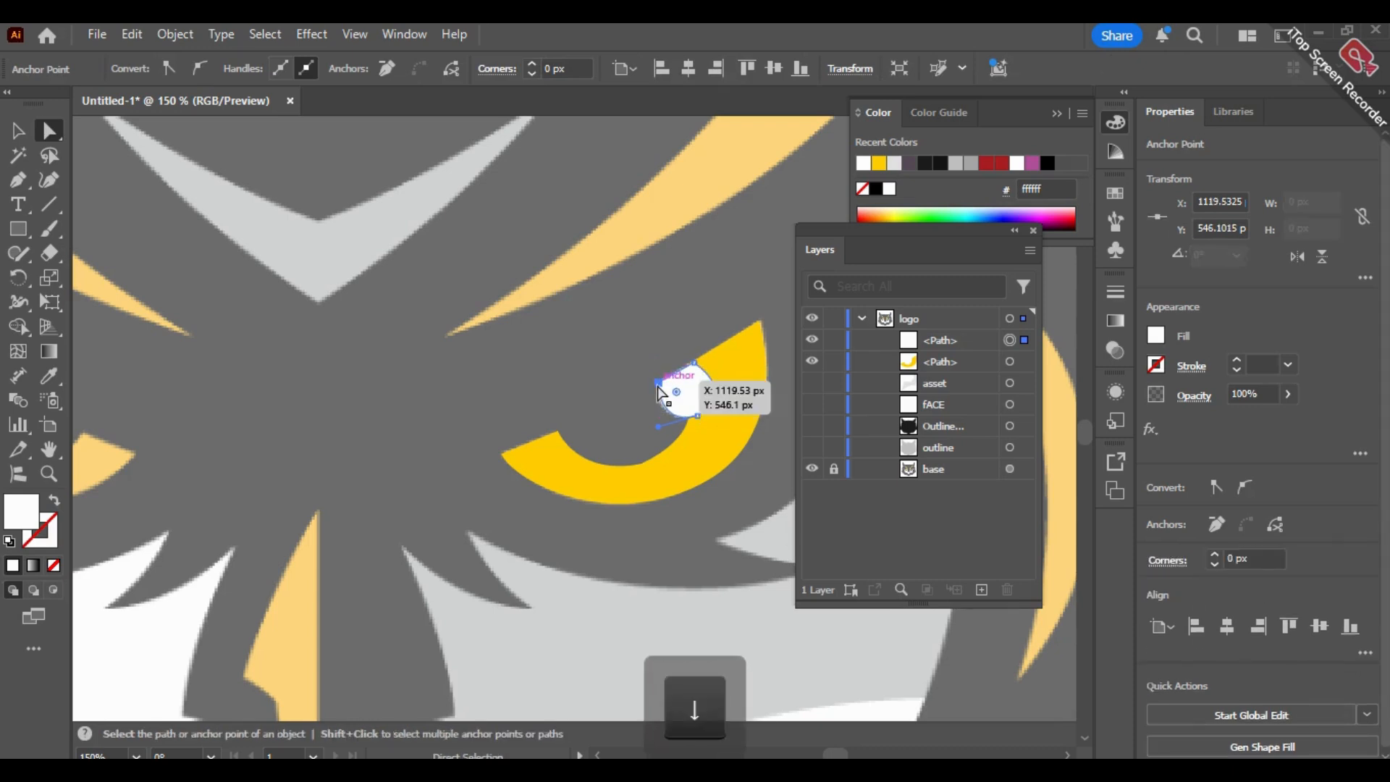
Step: Retrace the white eye highlight with the Pen tool as a closed shape against the yellow iris and deselect it
left_click(660, 601)
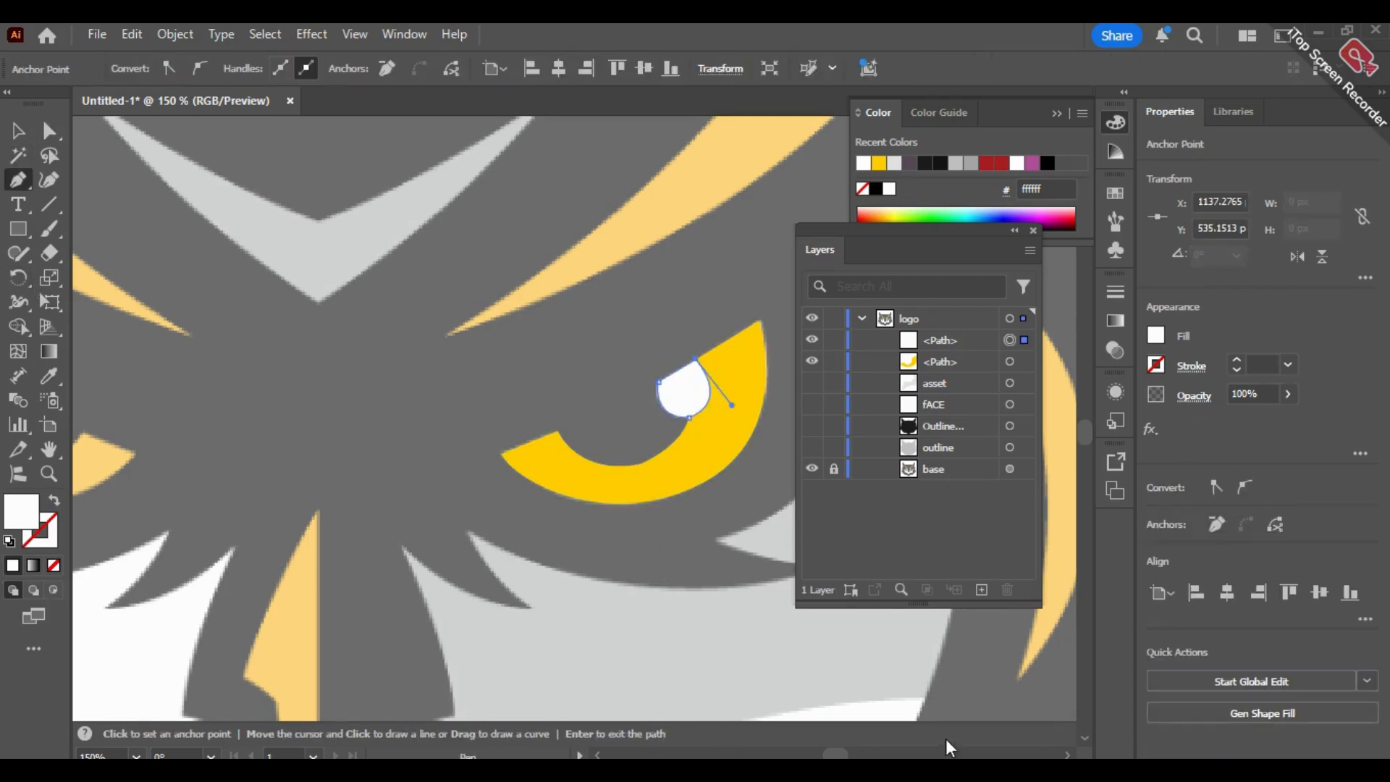
left_click(18, 130)
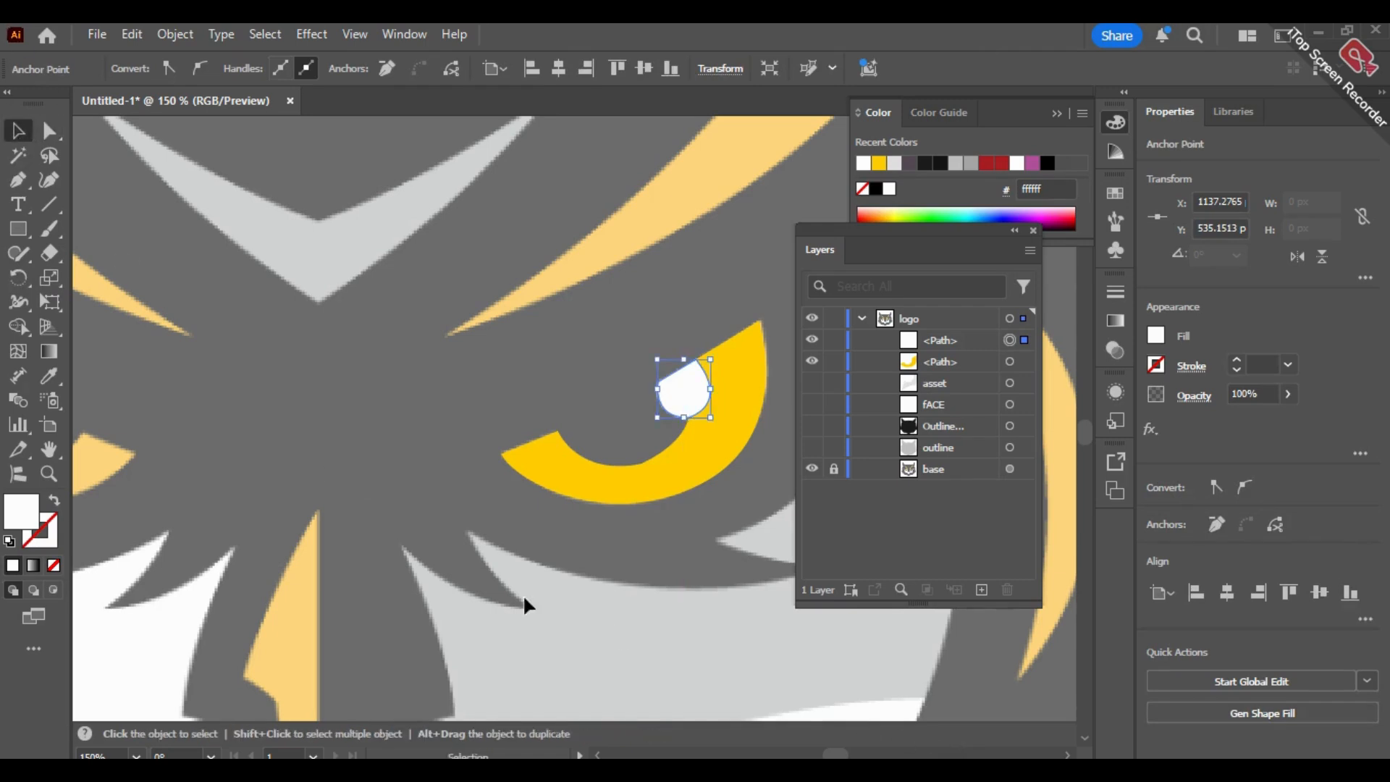
left_click(628, 657)
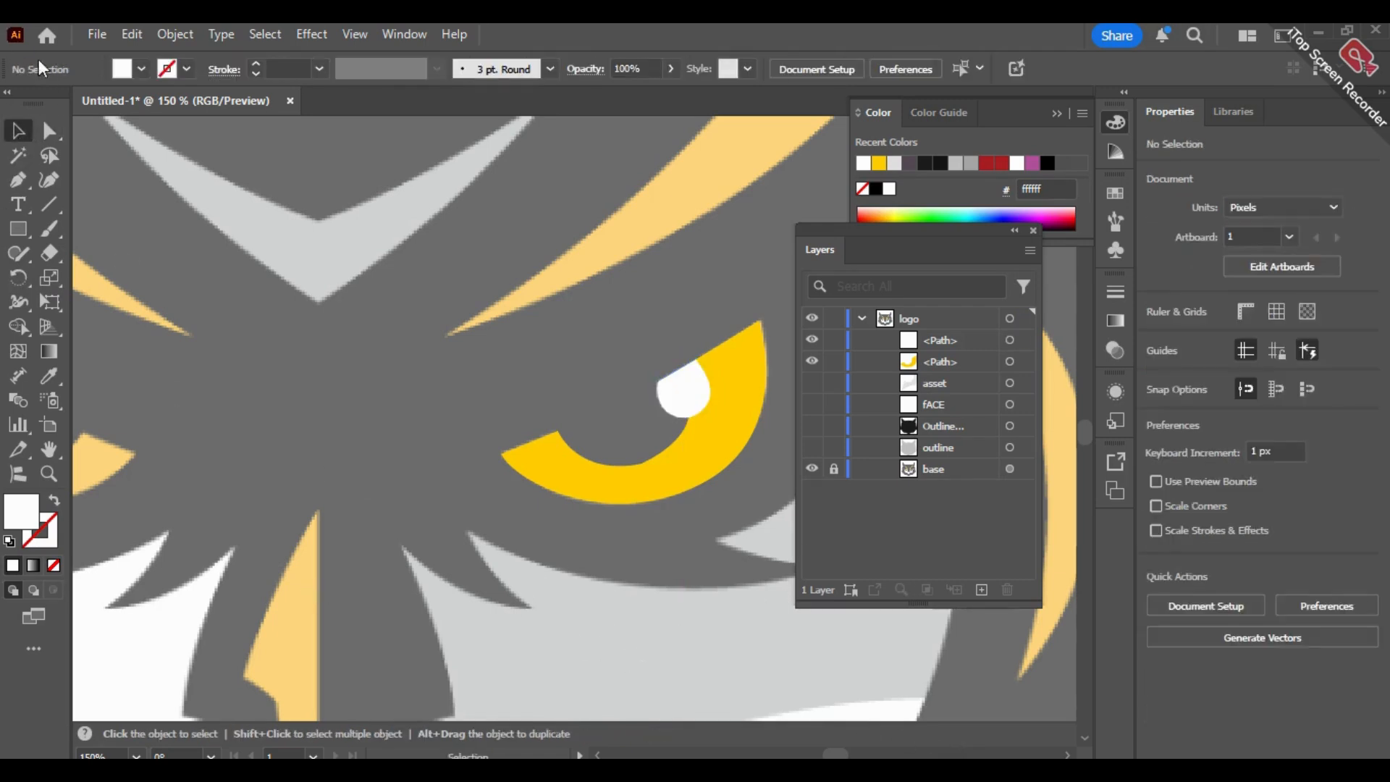
Step: Group the yellow iris and white highlight paths and name the group Eye R
left_click_drag(566, 377, 720, 526)
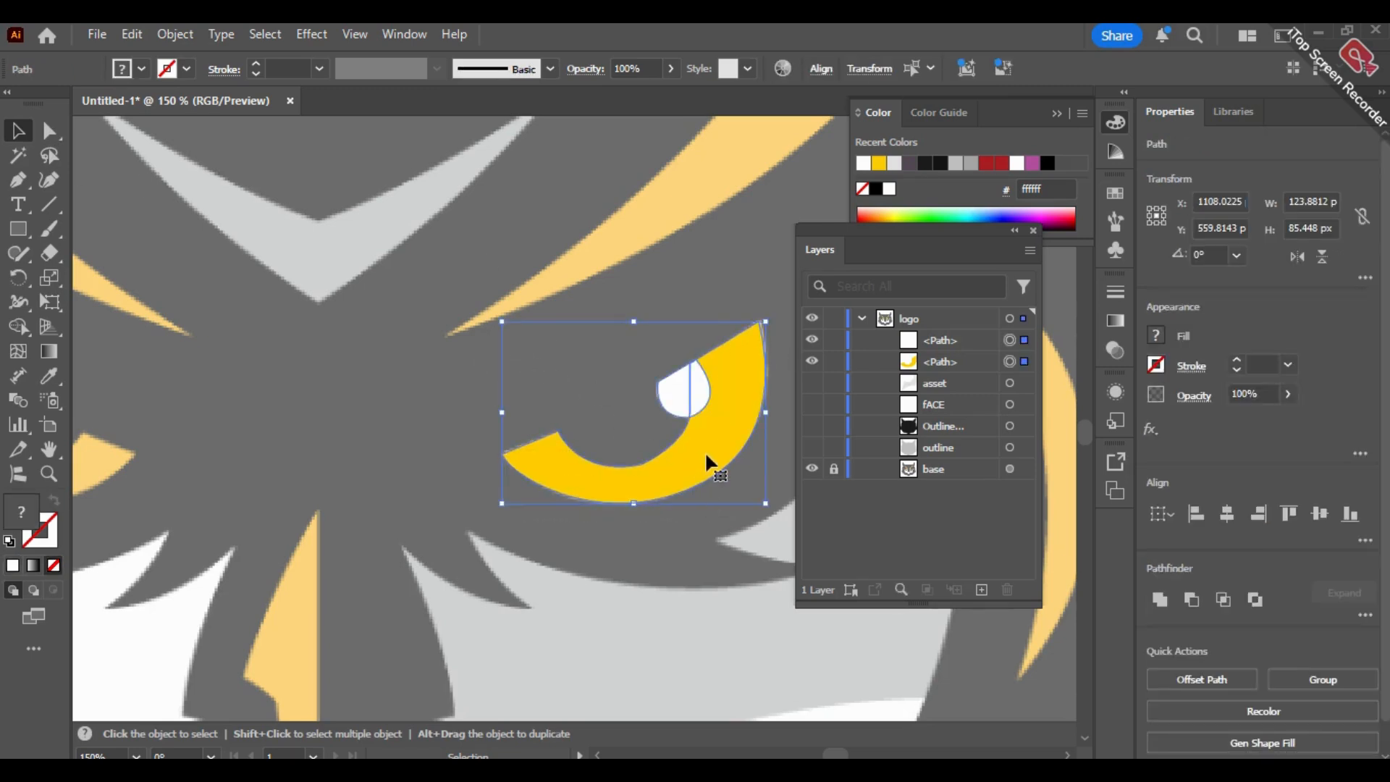
key("ctrl")
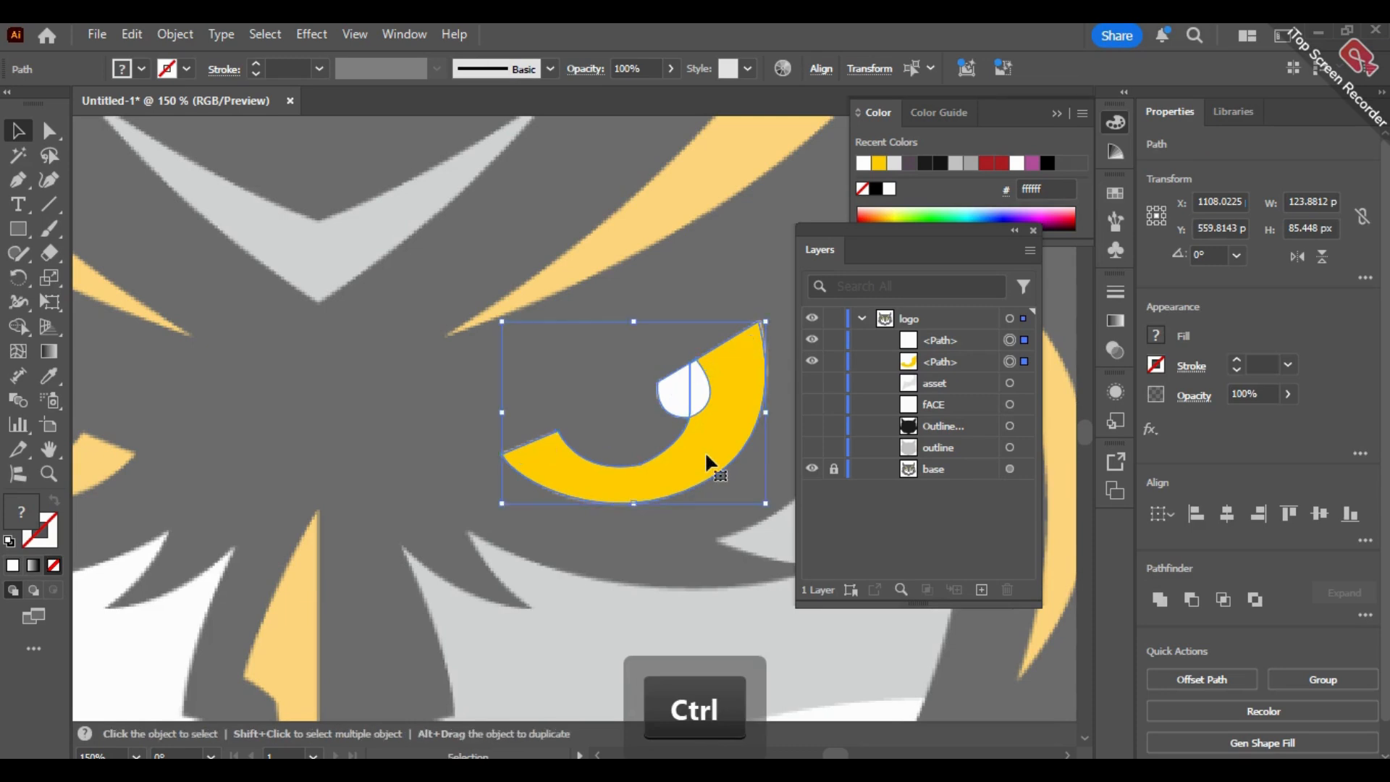
key("ctrl+g")
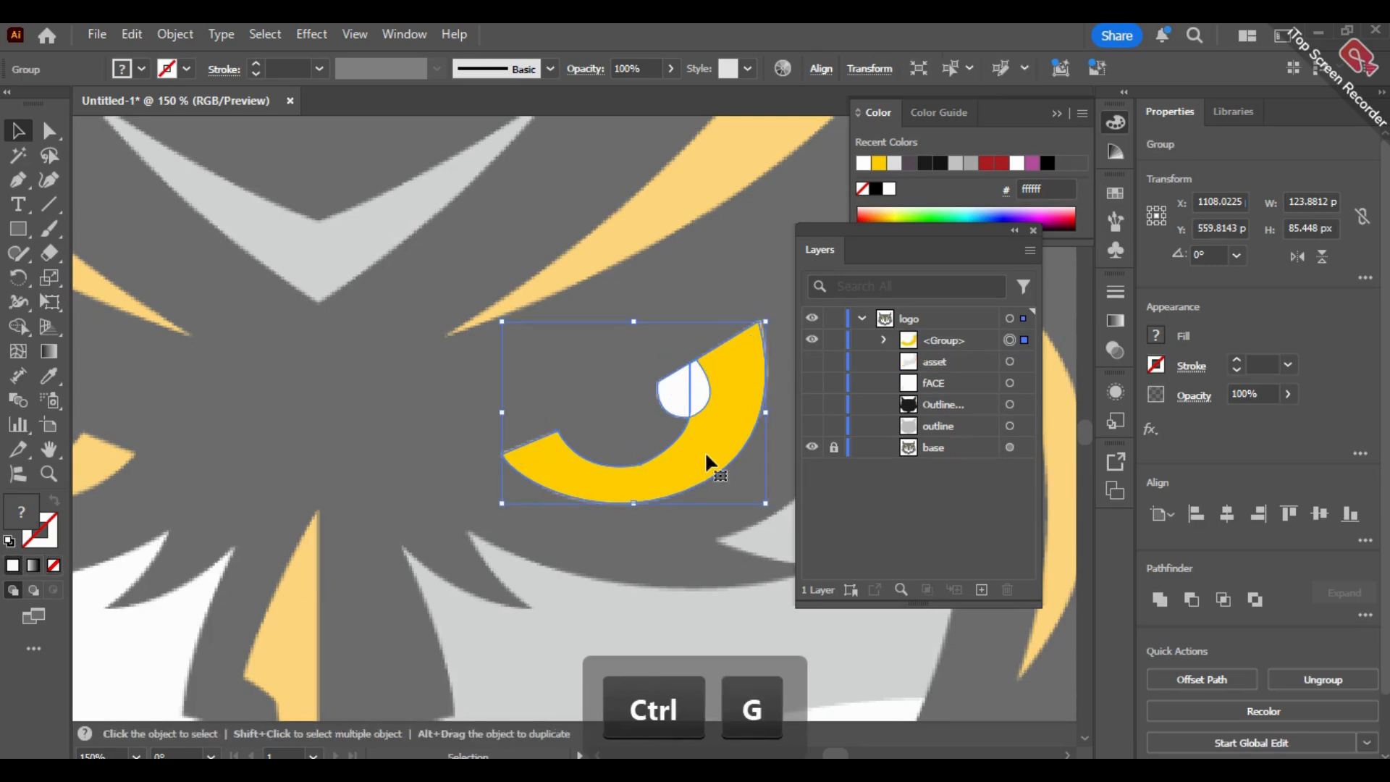
double_click(945, 340)
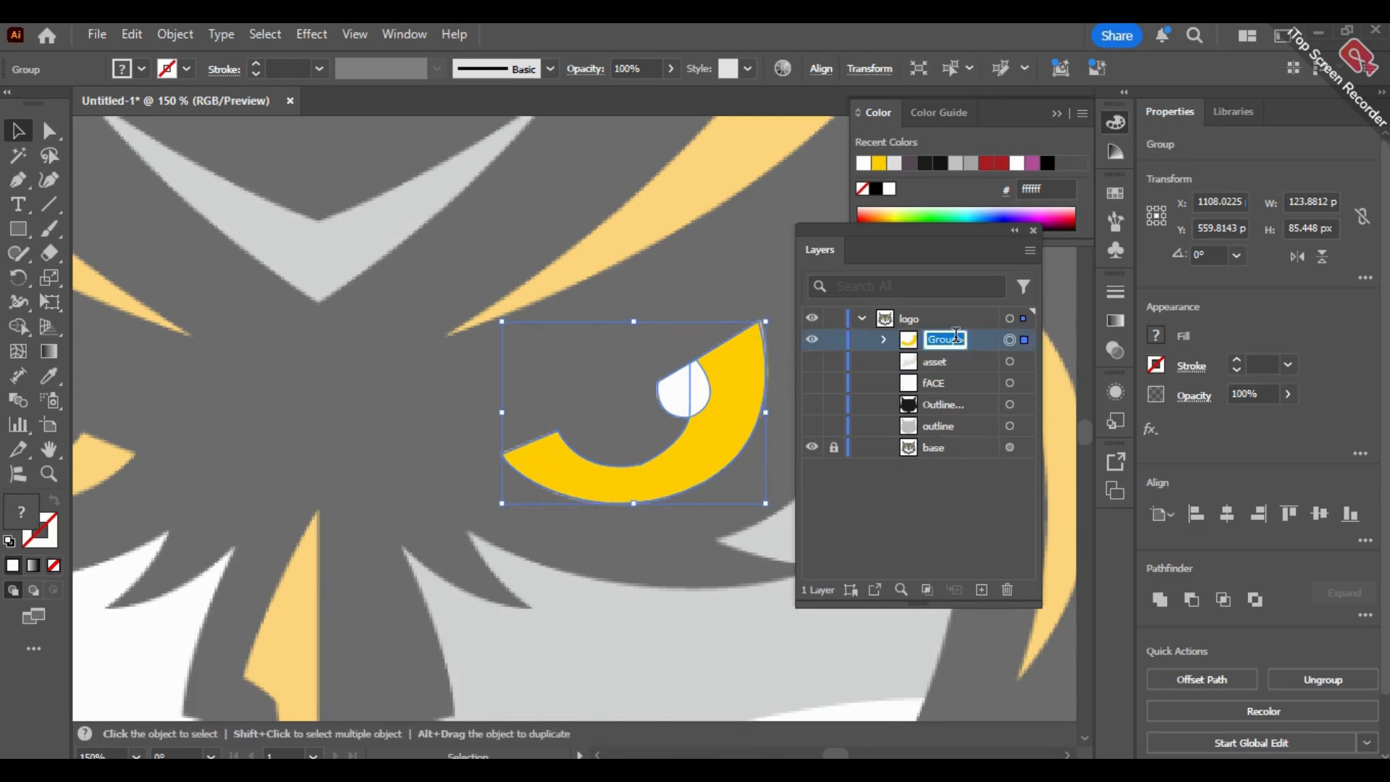
type("Eye ")
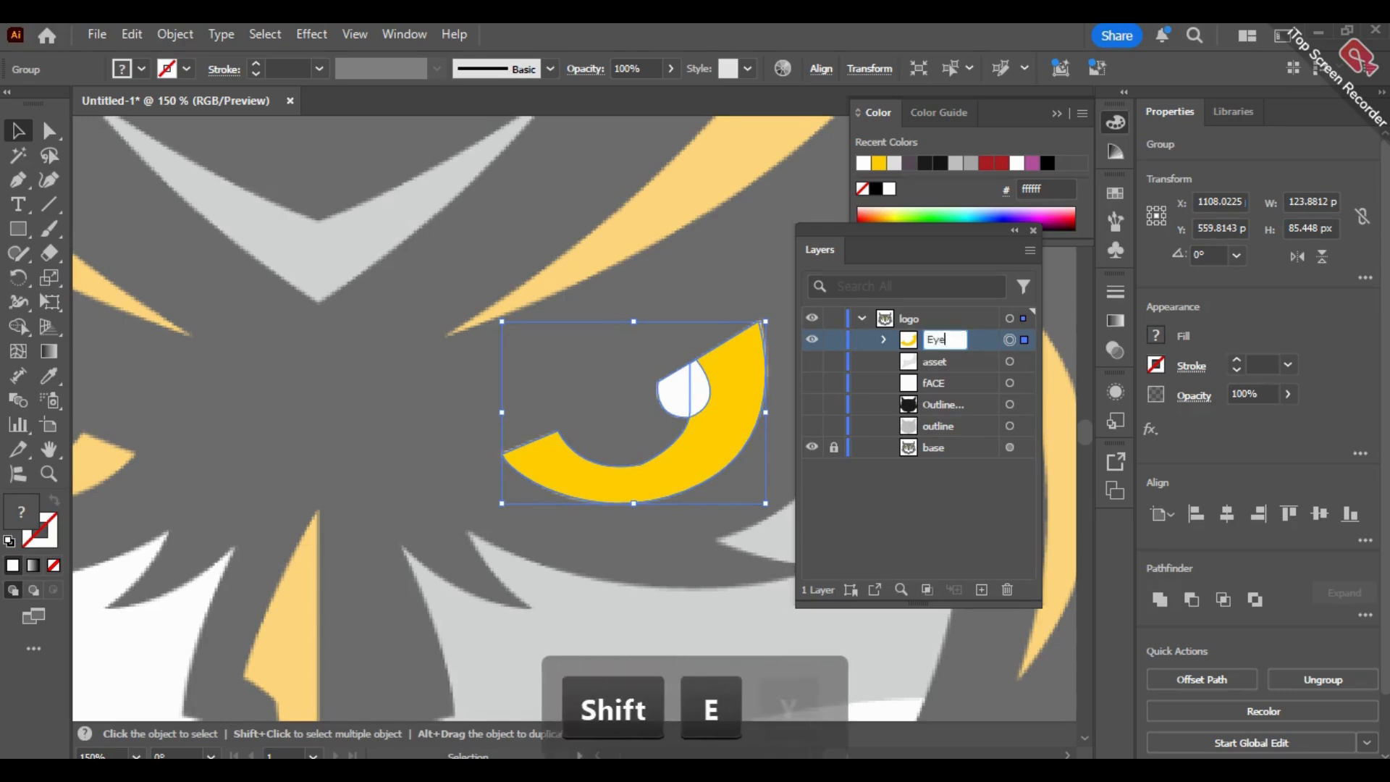
type("R")
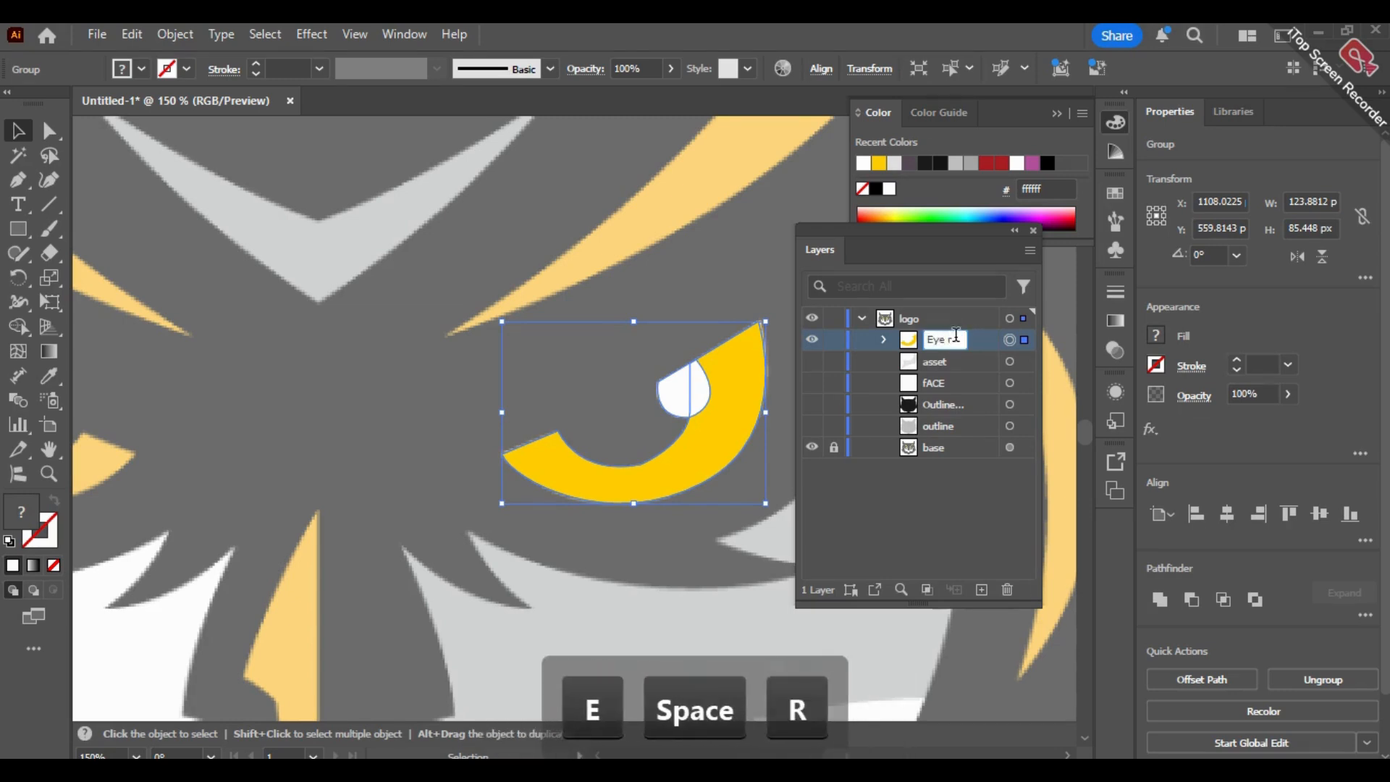
key("BackSpace")
left_click(863, 489)
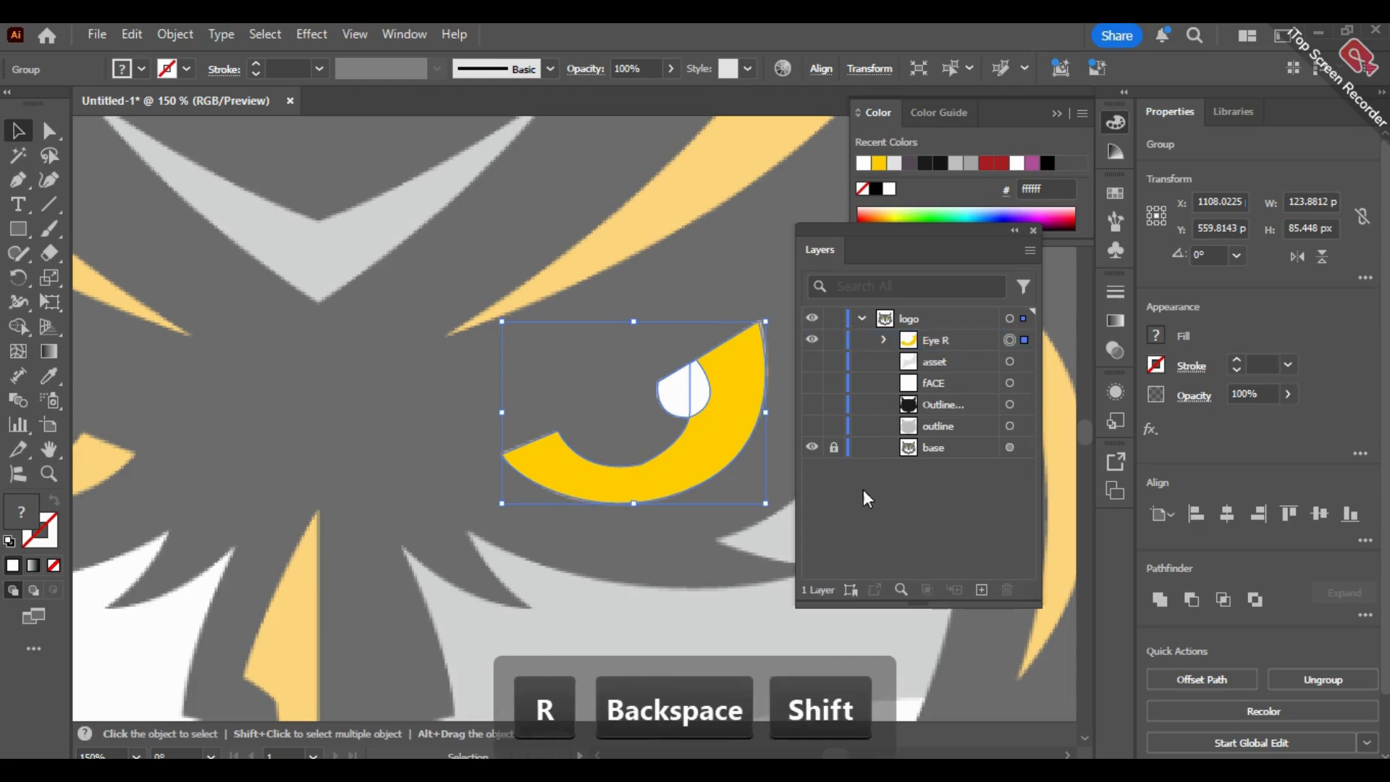
Step: Create a copy of the Eye R group reflected across the vertical axis and place it over the base image's other eye
left_click(49, 474)
left_click(371, 541, "alt")
left_click_drag(182, 294, 142, 273)
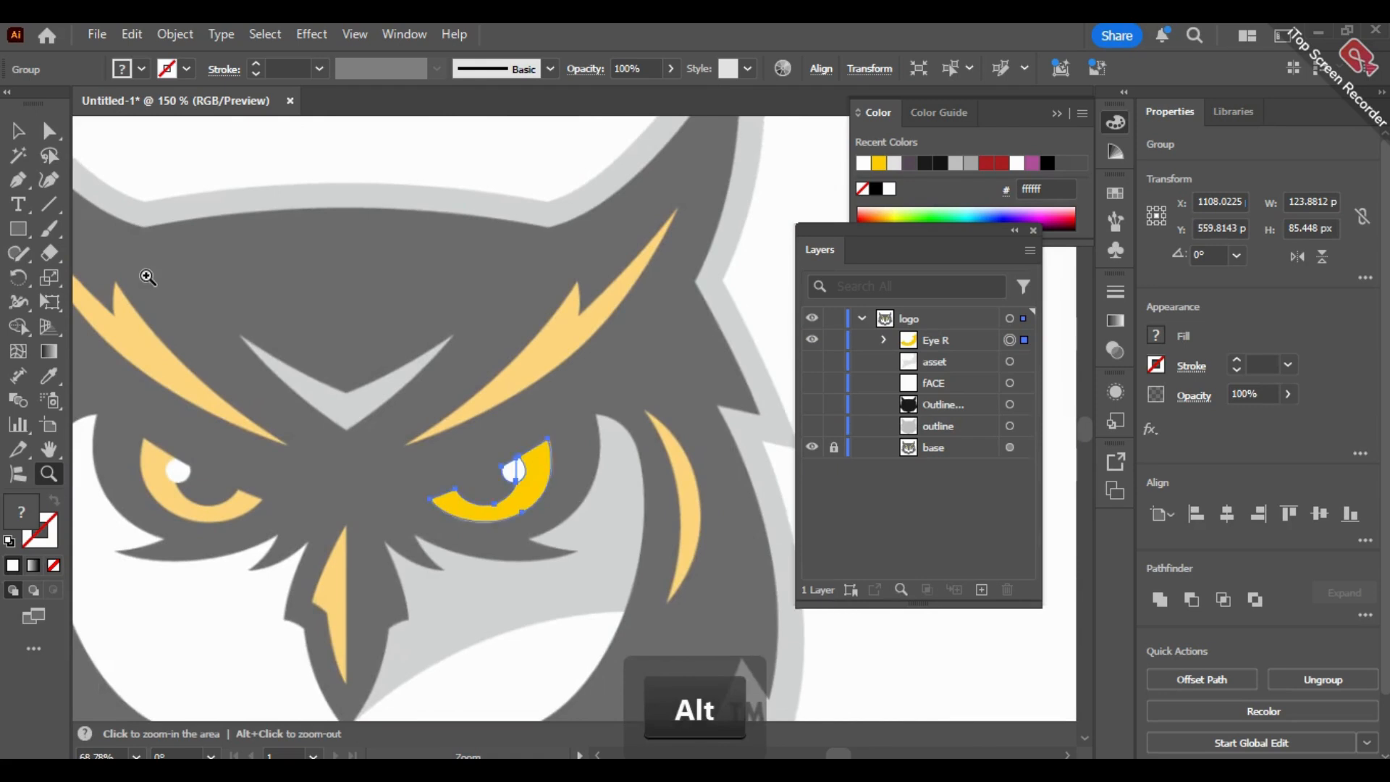
left_click_drag(300, 393, 356, 323)
left_click(19, 138)
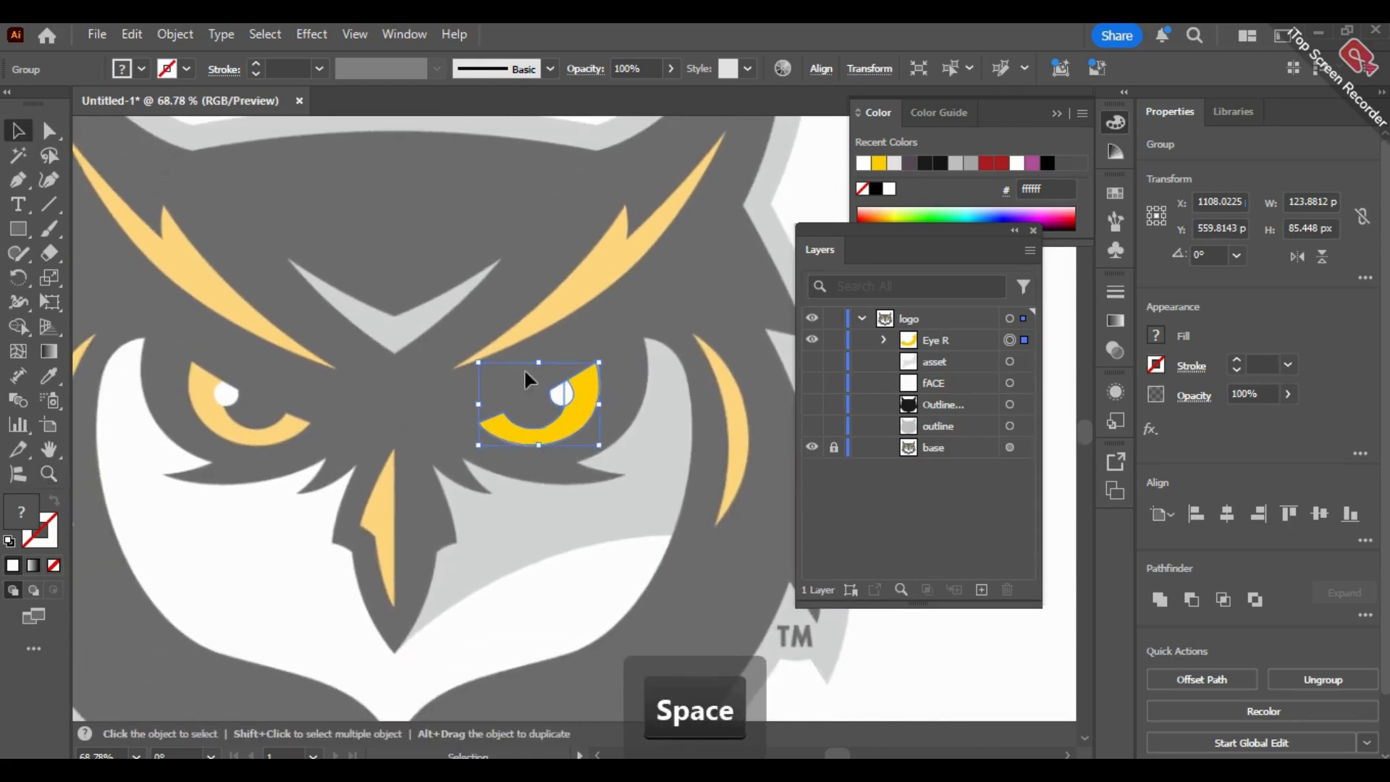
right_click(573, 403)
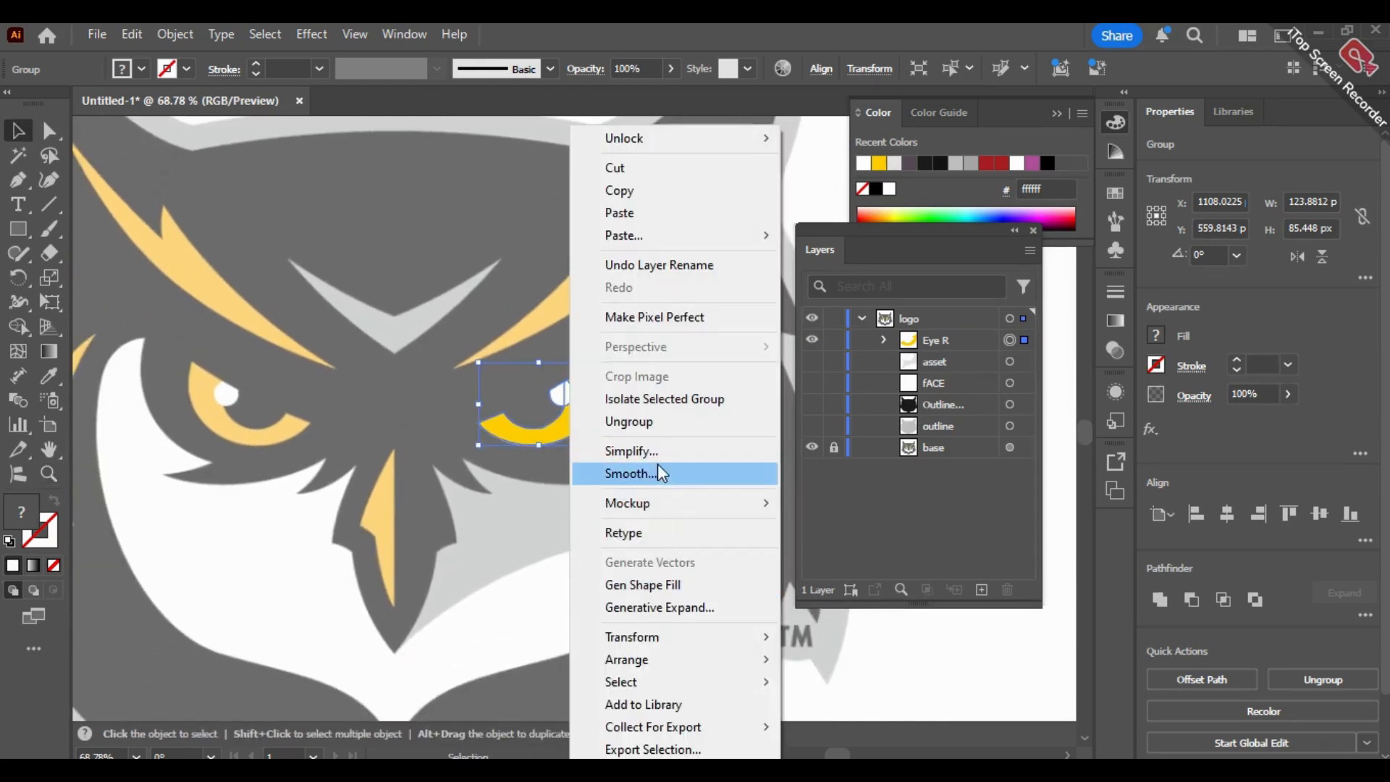
mouse_move(699, 634)
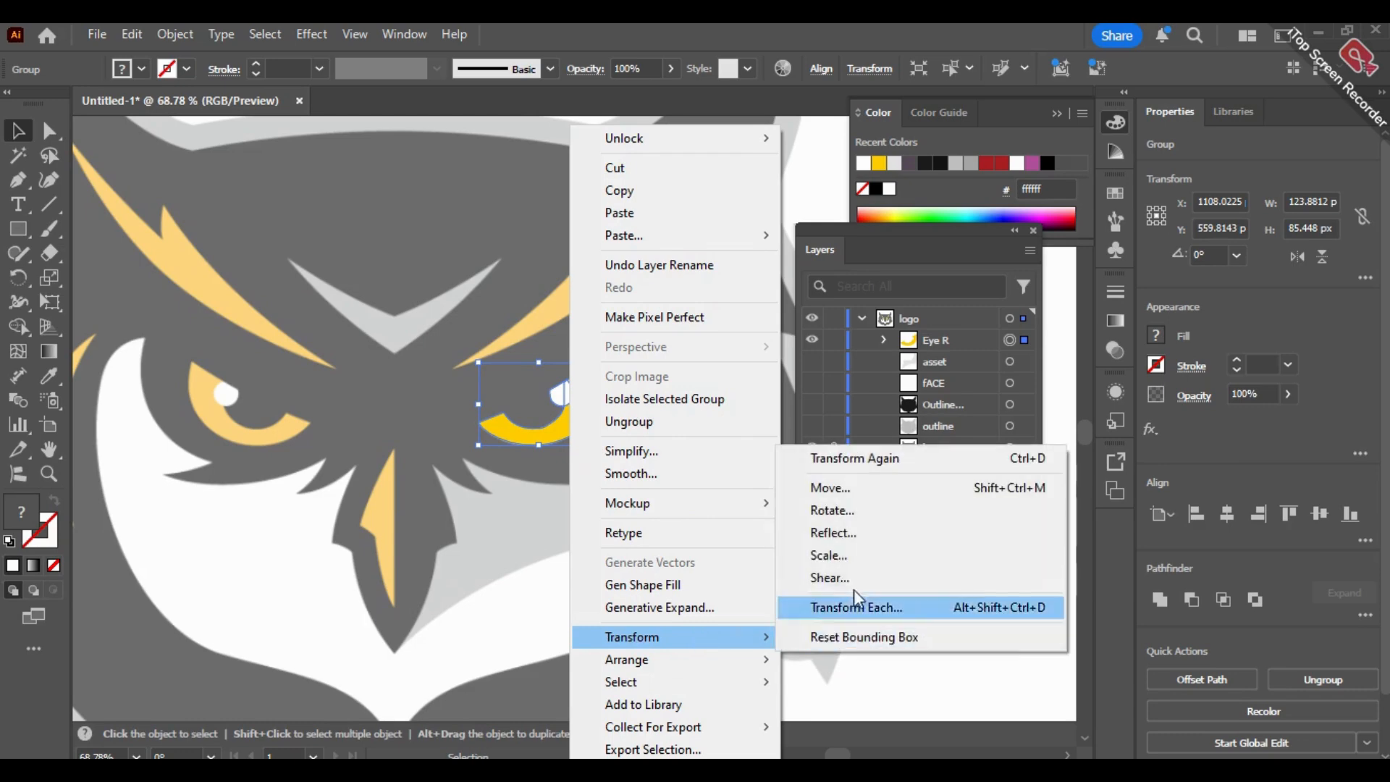
left_click(854, 536)
left_click(152, 487)
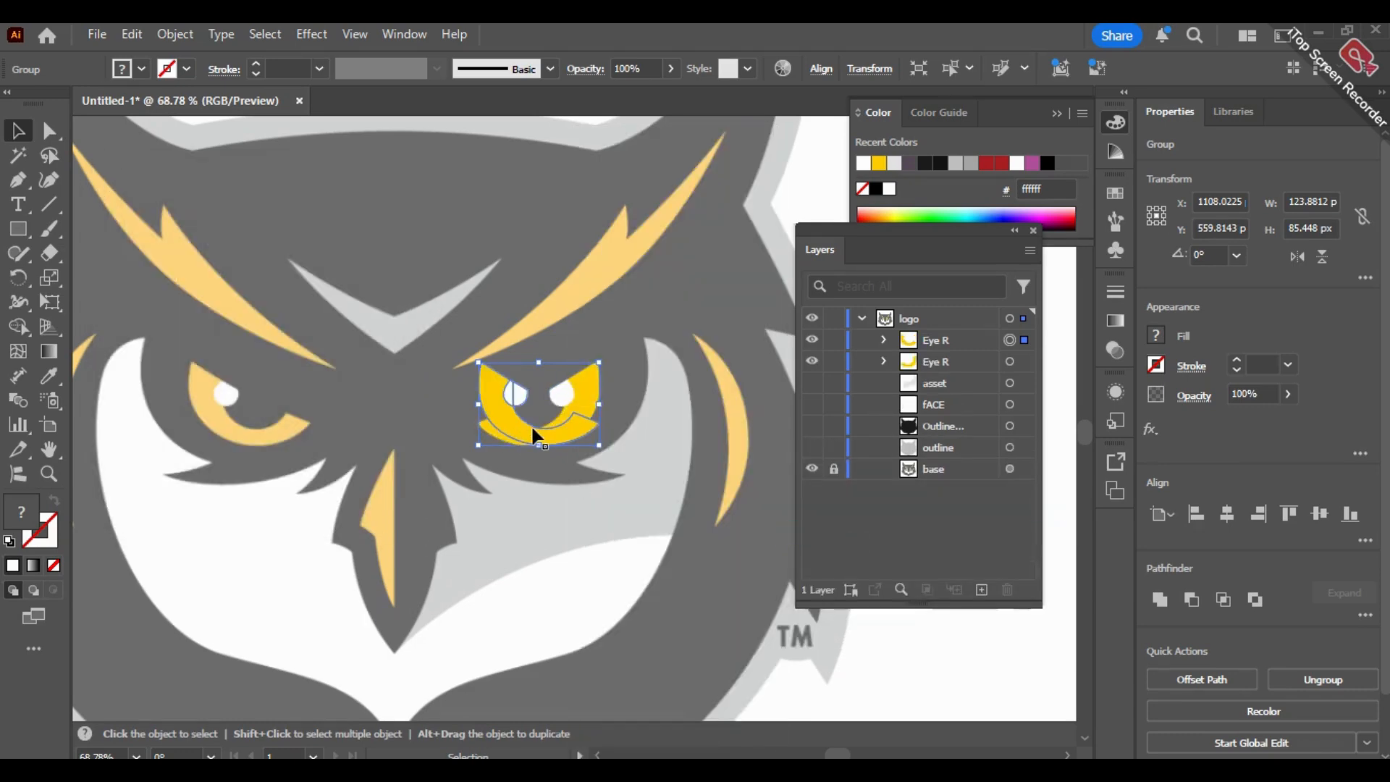
left_click_drag(518, 427, 233, 436)
Step: Show all the hidden traced shapes again and rename the mirrored eye group as Eye L
left_click_drag(816, 389, 813, 449)
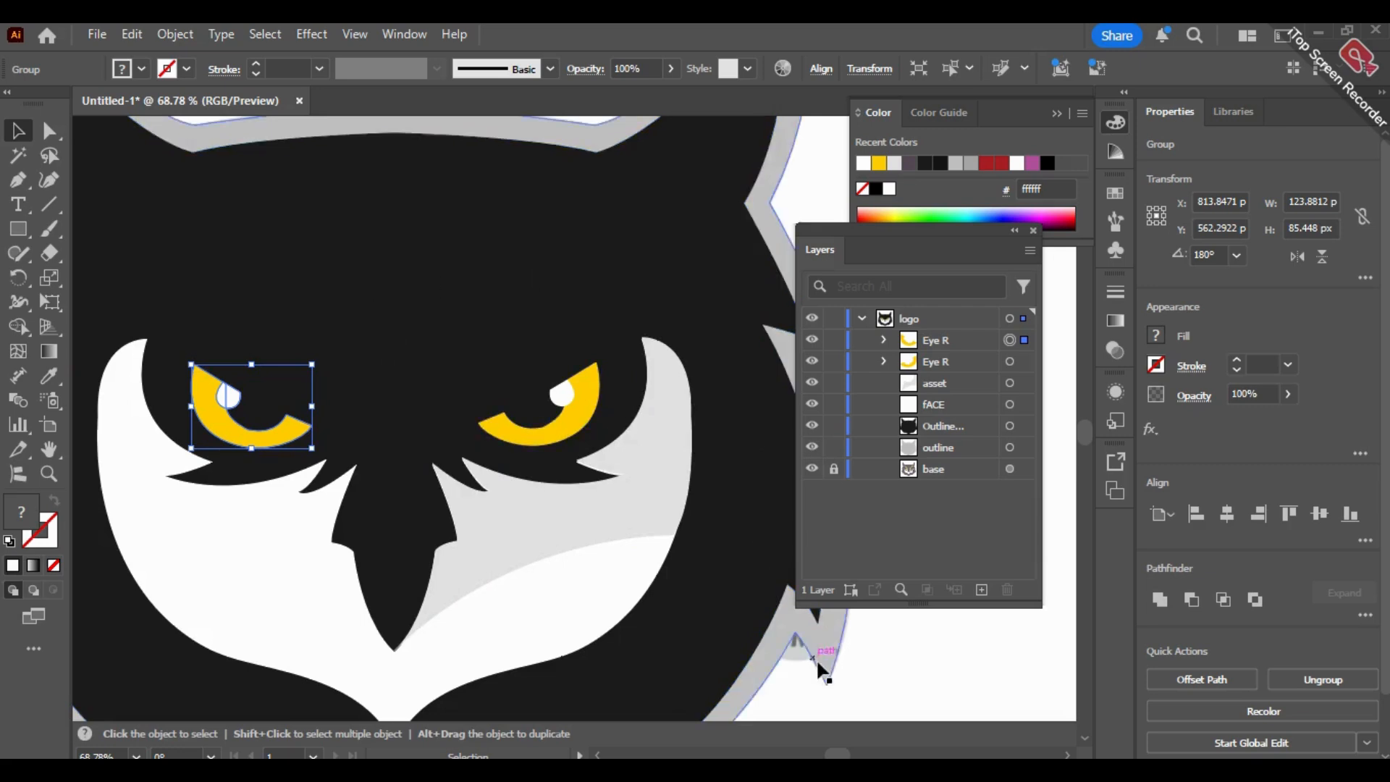
left_click(915, 671)
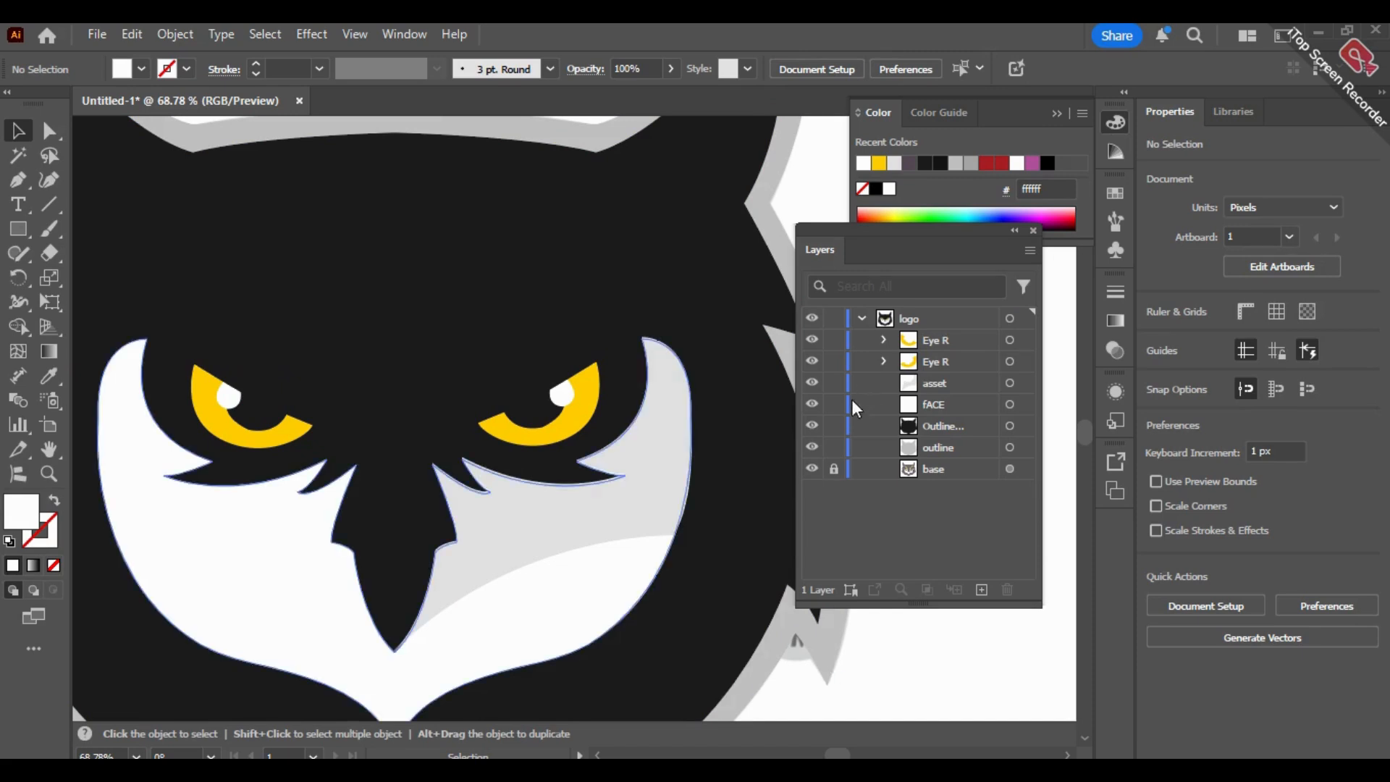
double_click(938, 339)
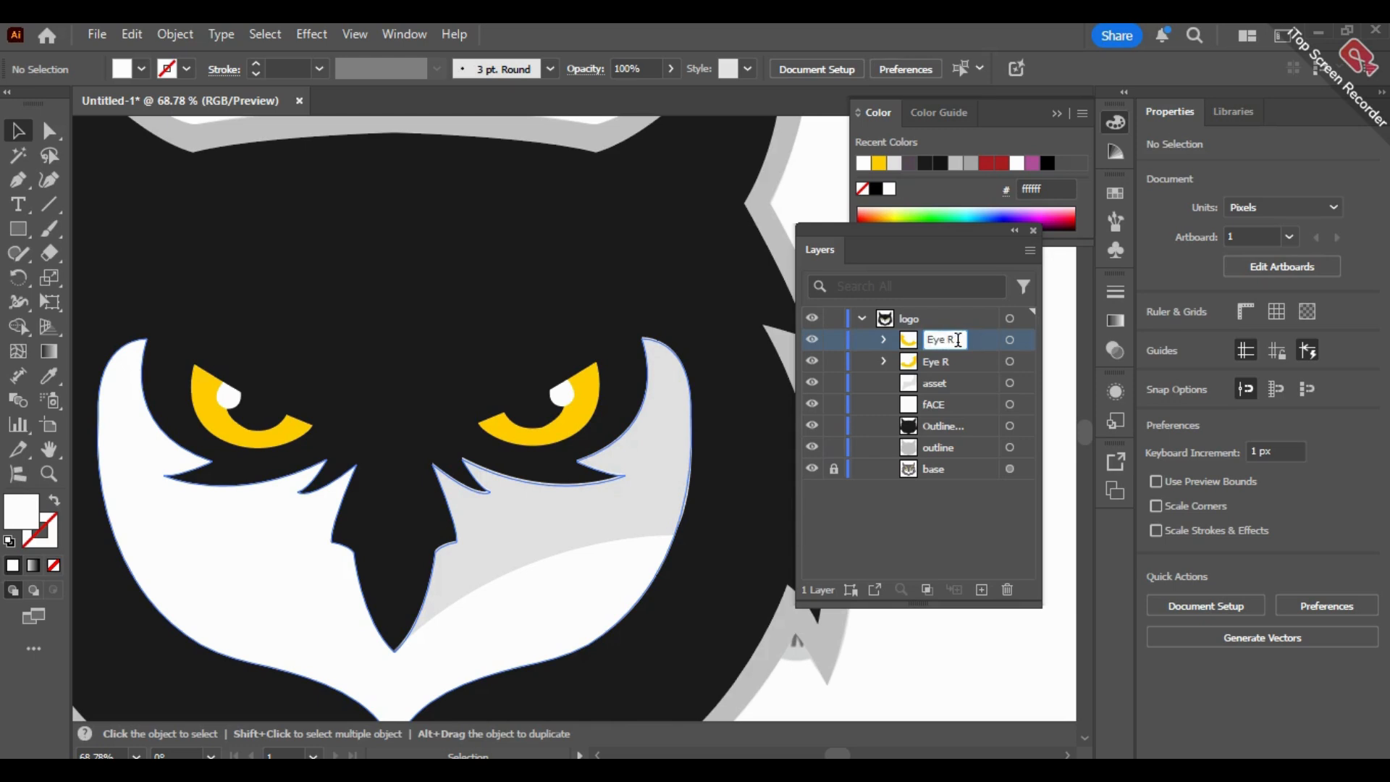
key("BackSpace")
type("L")
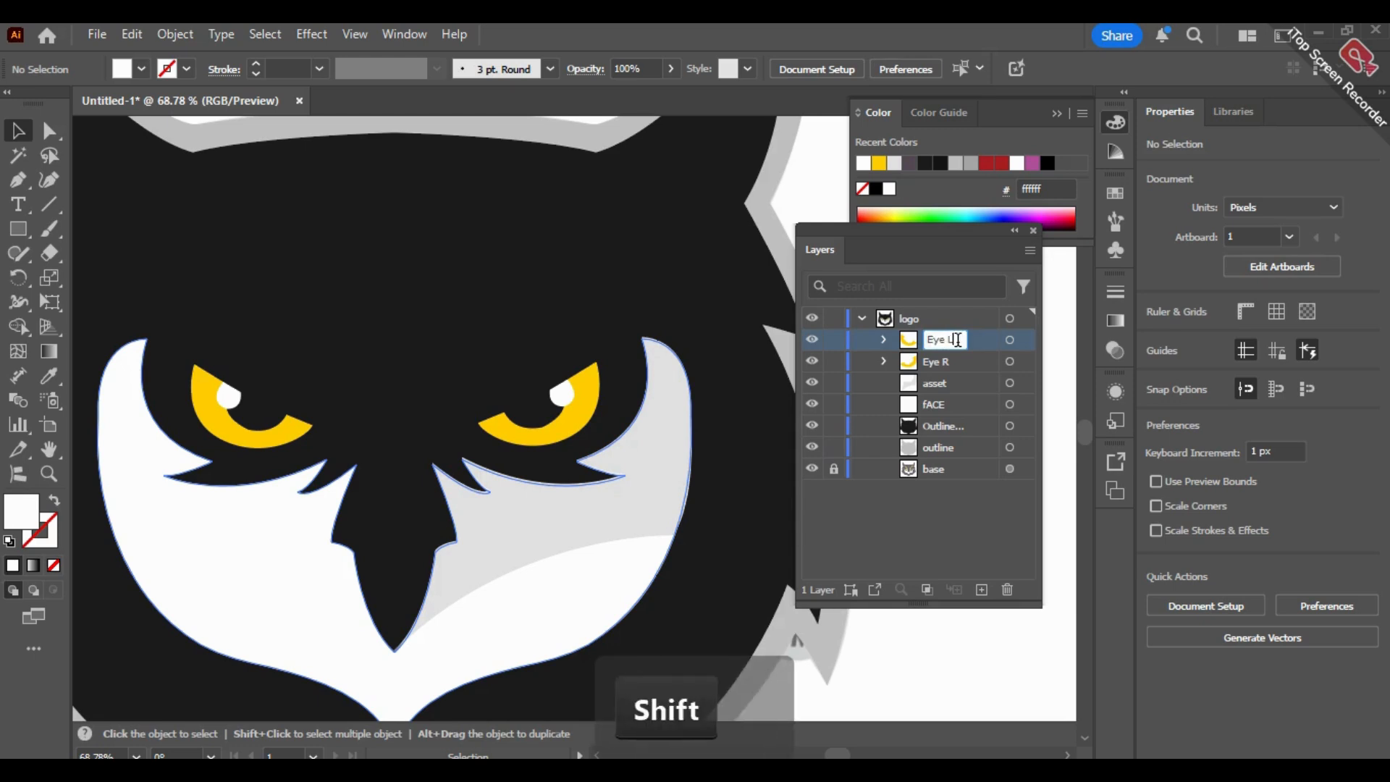
left_click(934, 527)
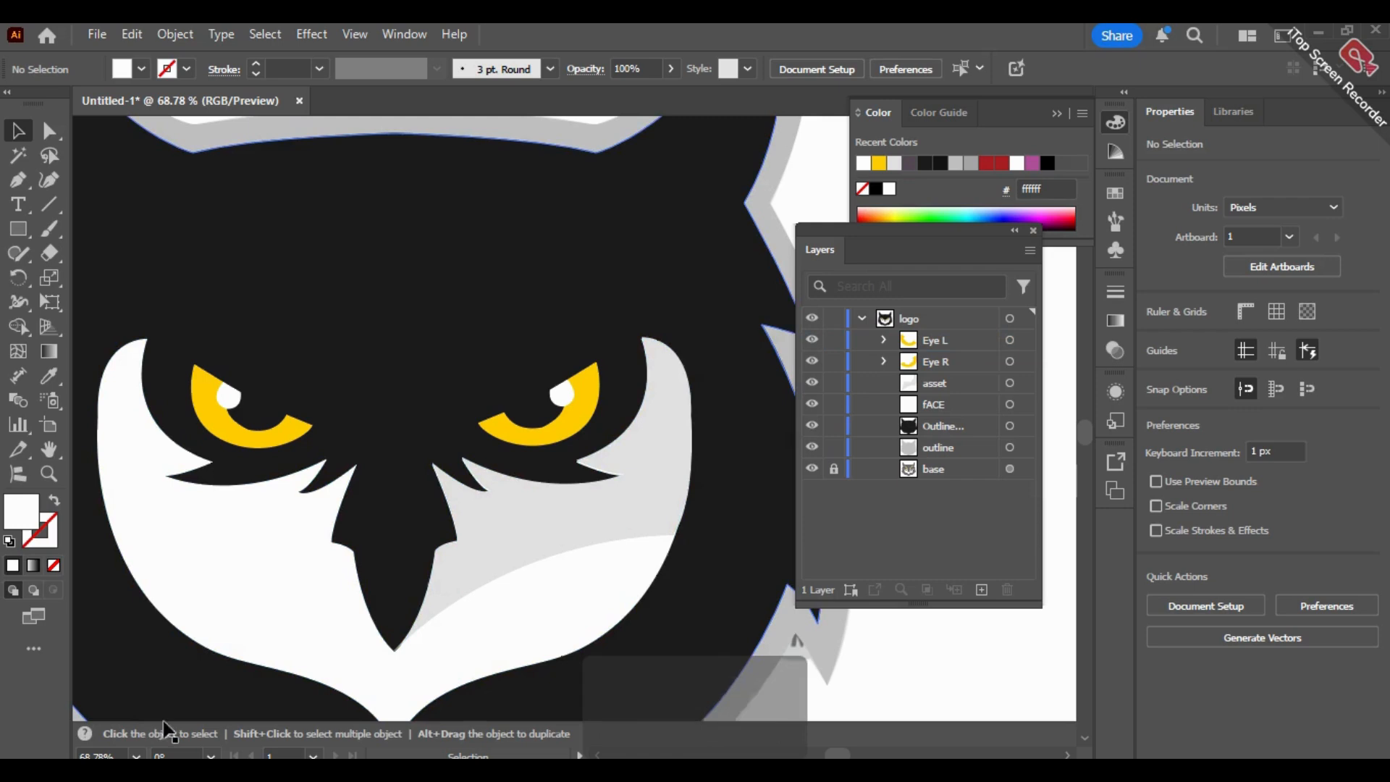
Step: Compare the whole traced owl head with the base image by hiding the traced shapes and showing them again
left_click(135, 755)
left_click(163, 740)
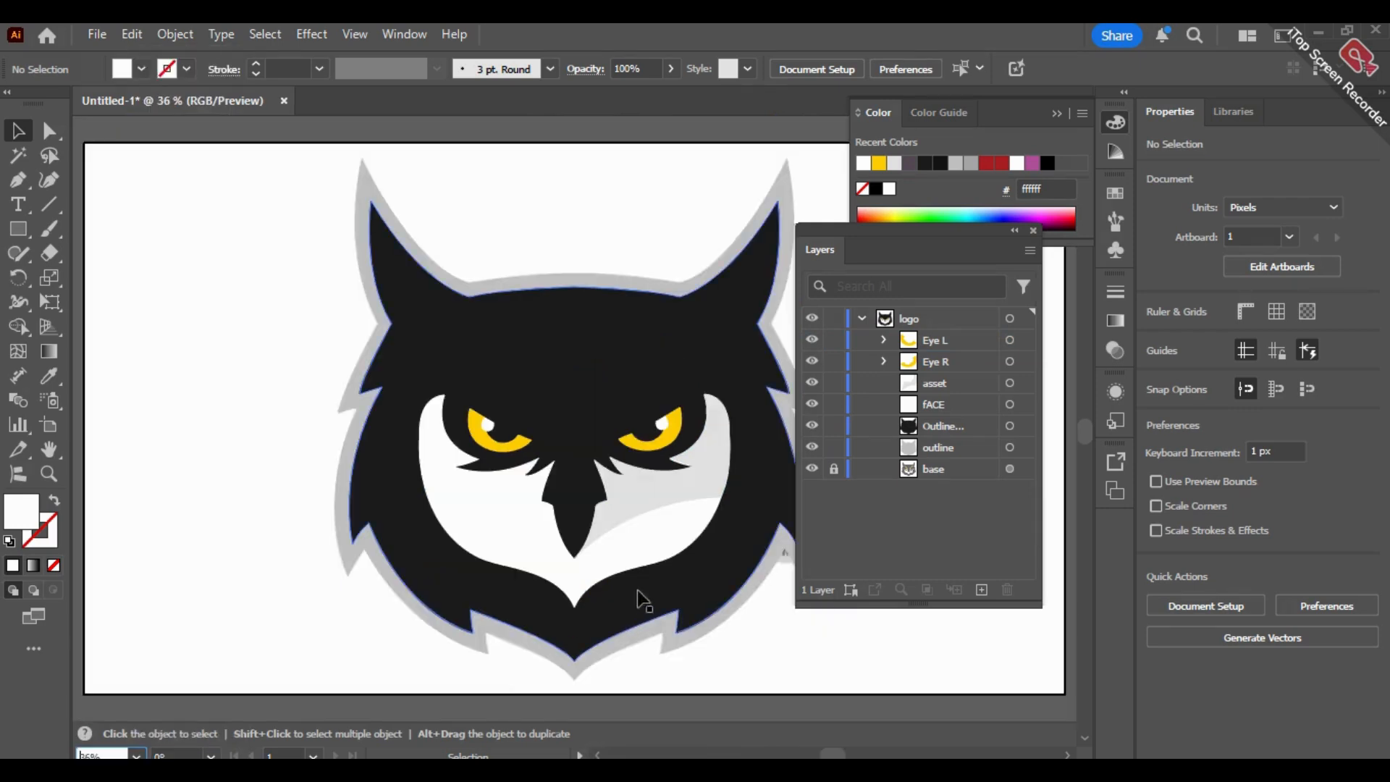
key("space")
left_click_drag(637, 589, 504, 625)
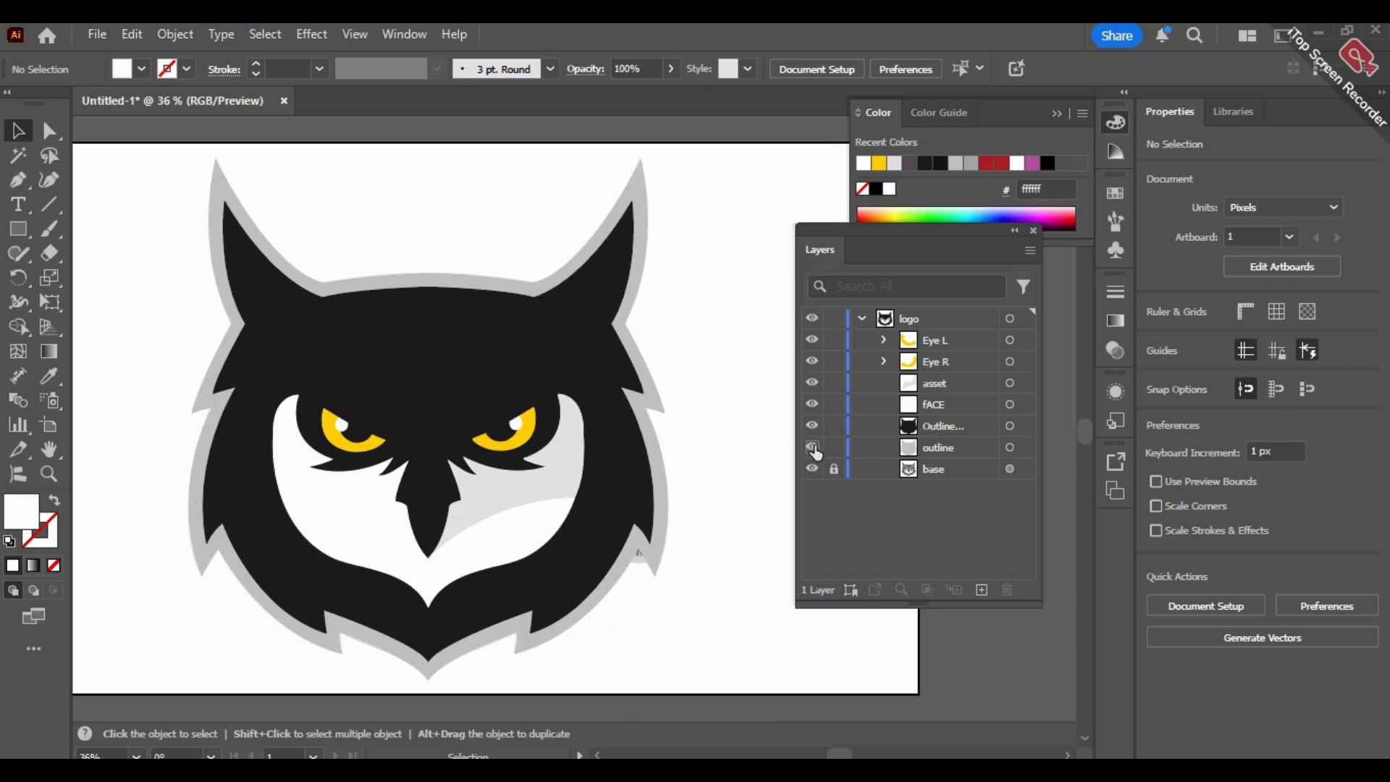
left_click_drag(813, 449, 821, 348)
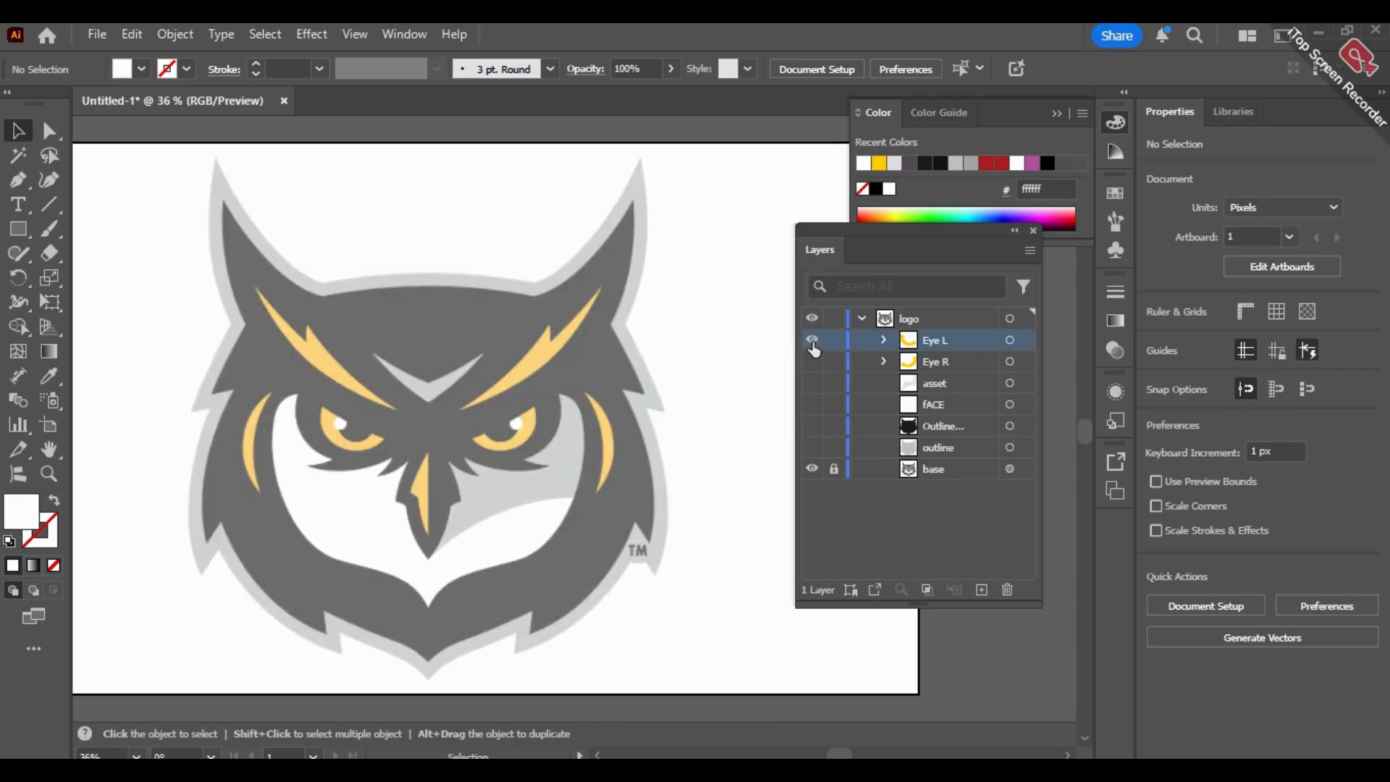
left_click_drag(813, 351, 812, 459)
left_click(934, 447)
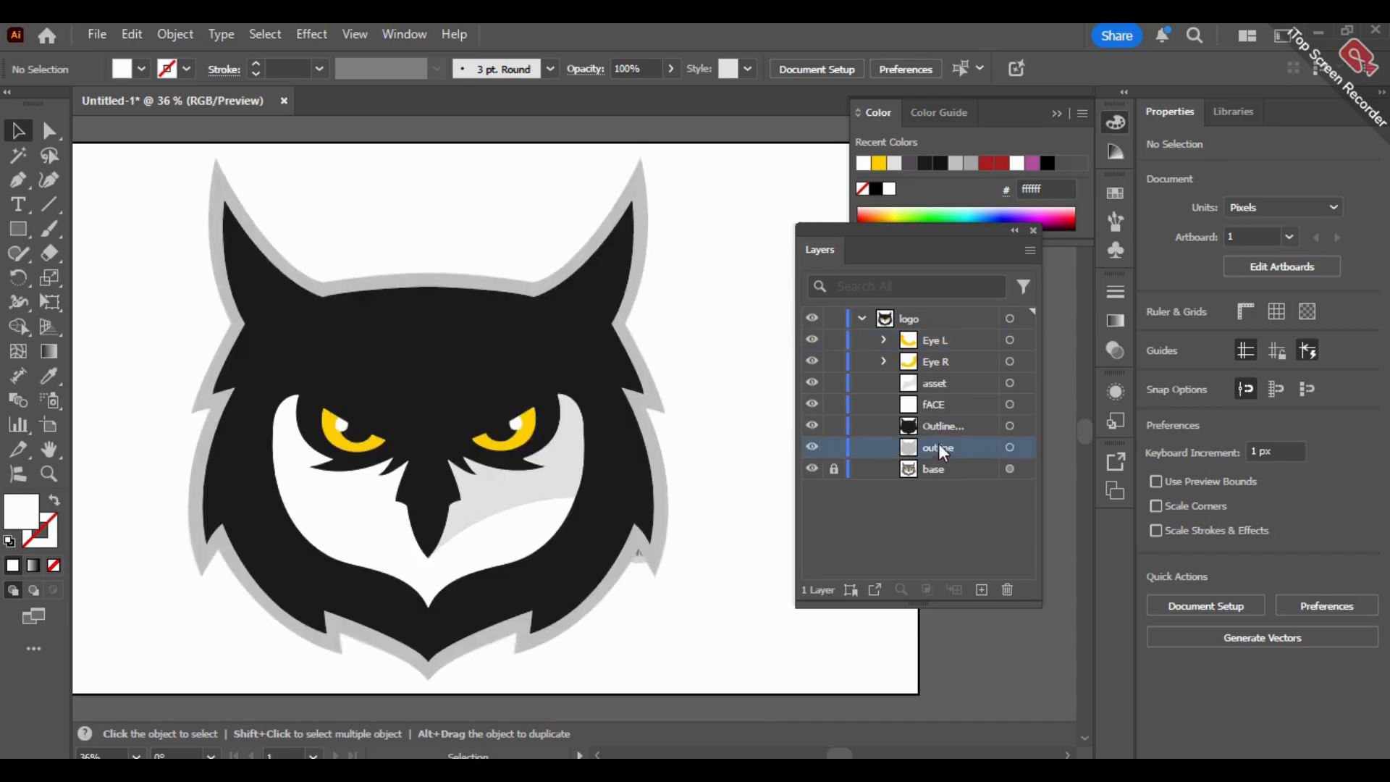
left_click(967, 426, "shift")
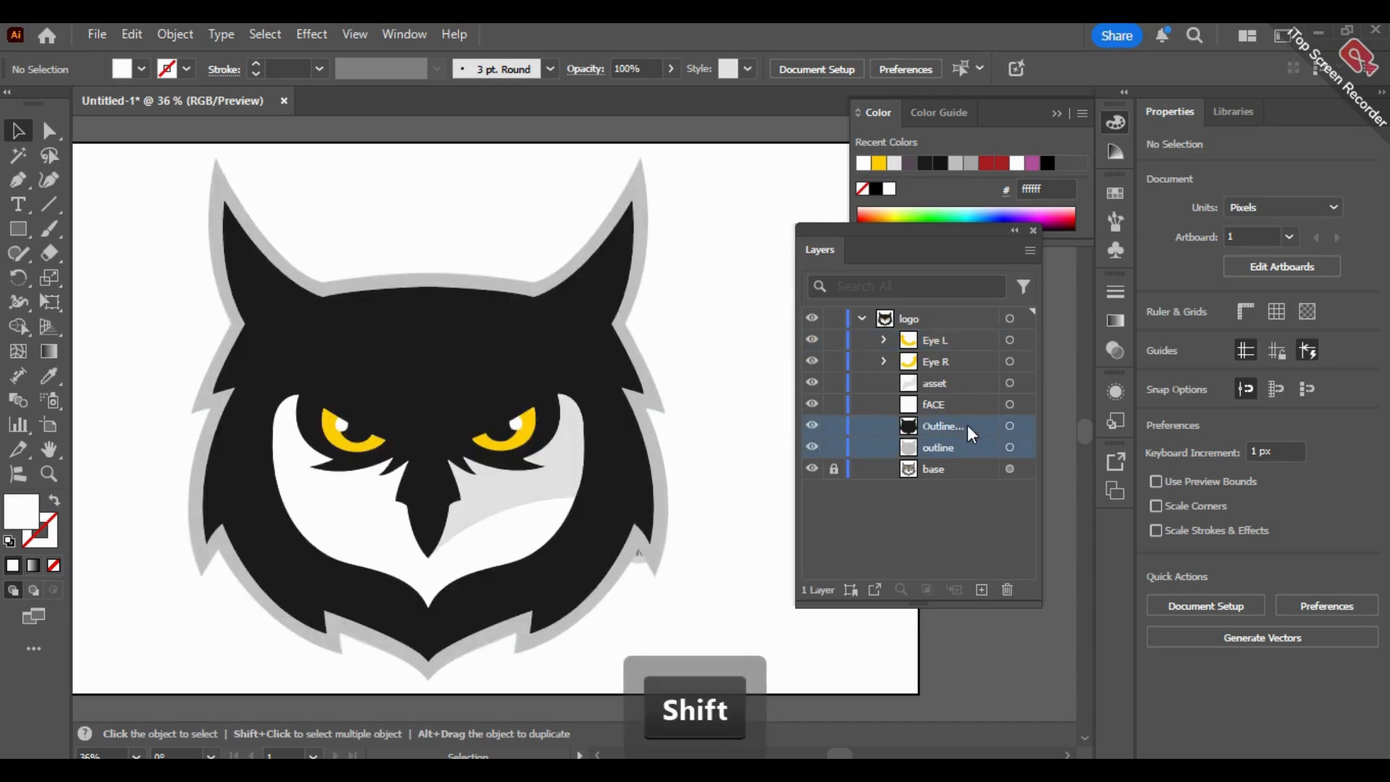
key("ctrl+g")
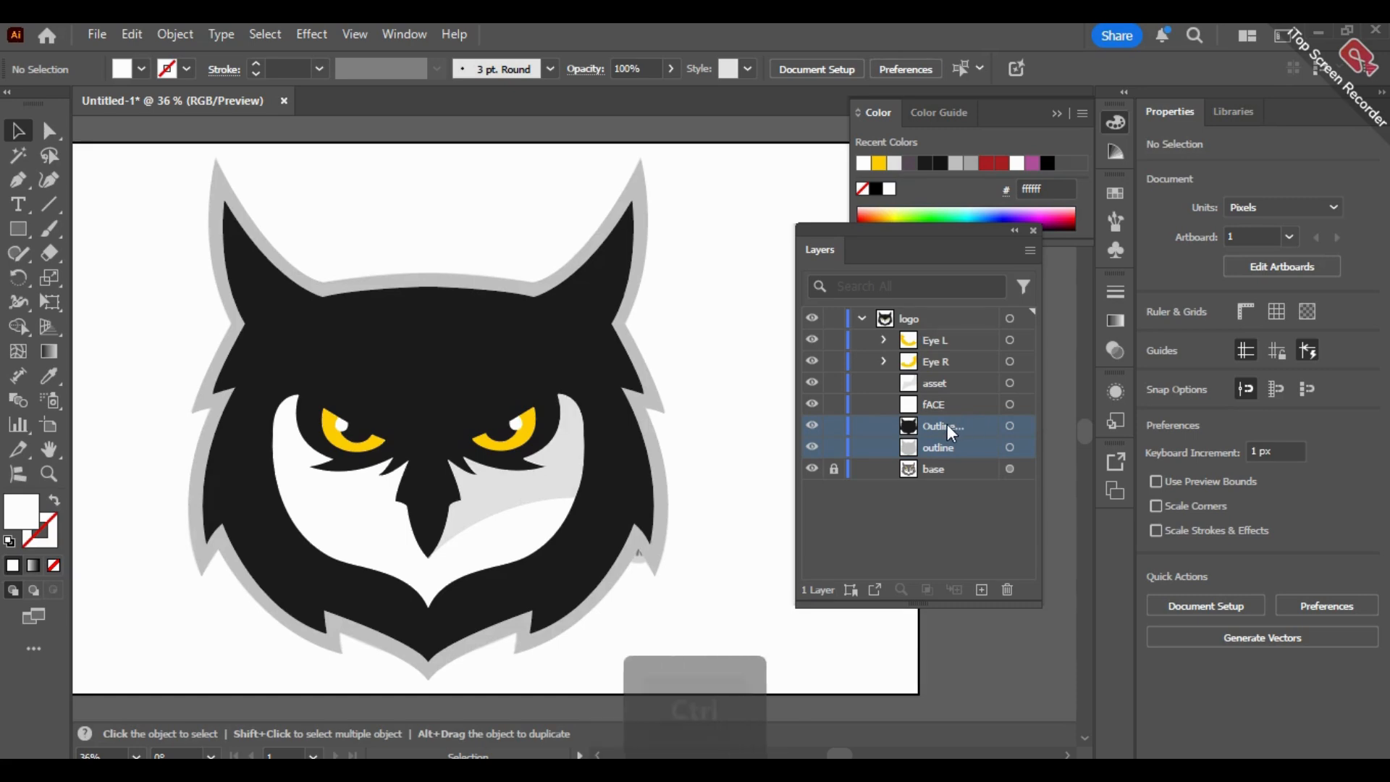
key("ctrl+g")
Step: Group the black head outline and the grey outer outline and name the group base outline
left_click(1010, 425)
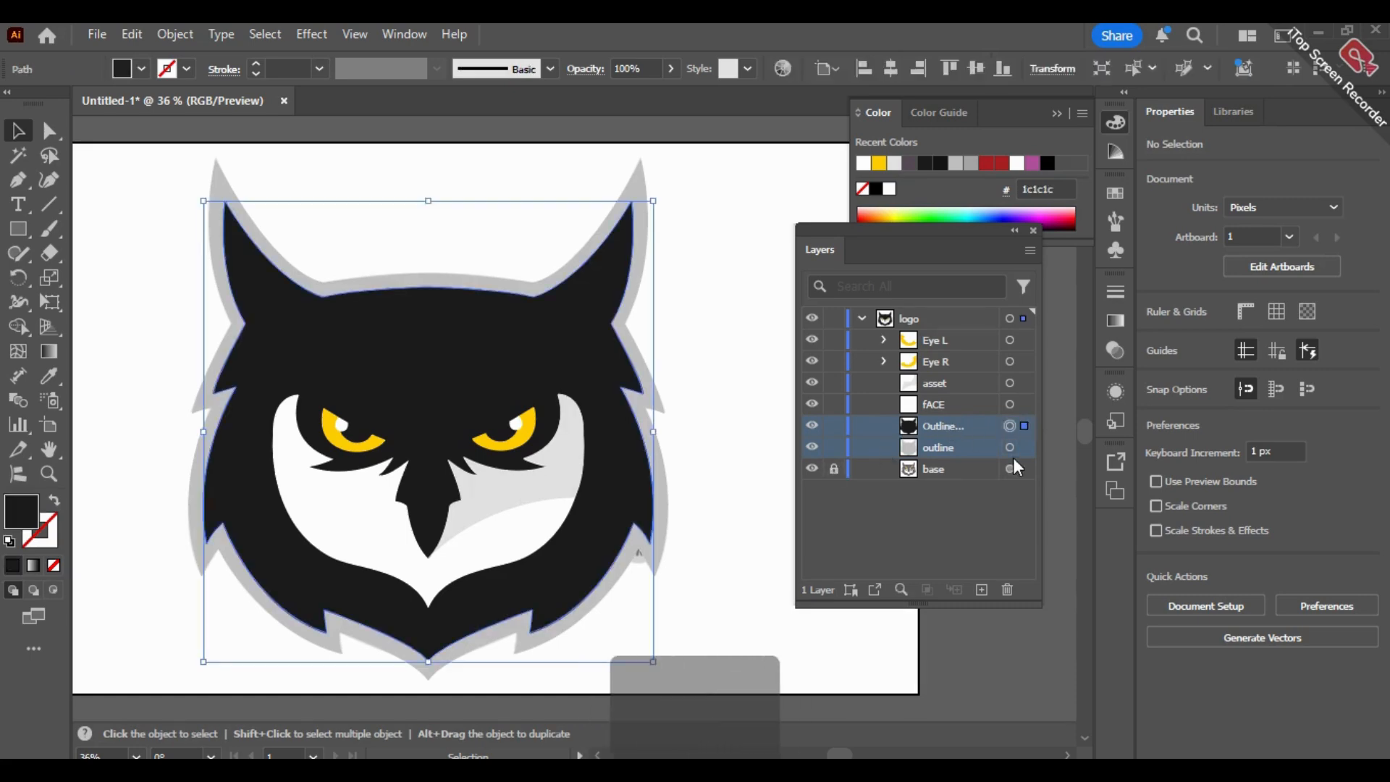
left_click(1010, 447, "shift")
key("ctrl+g")
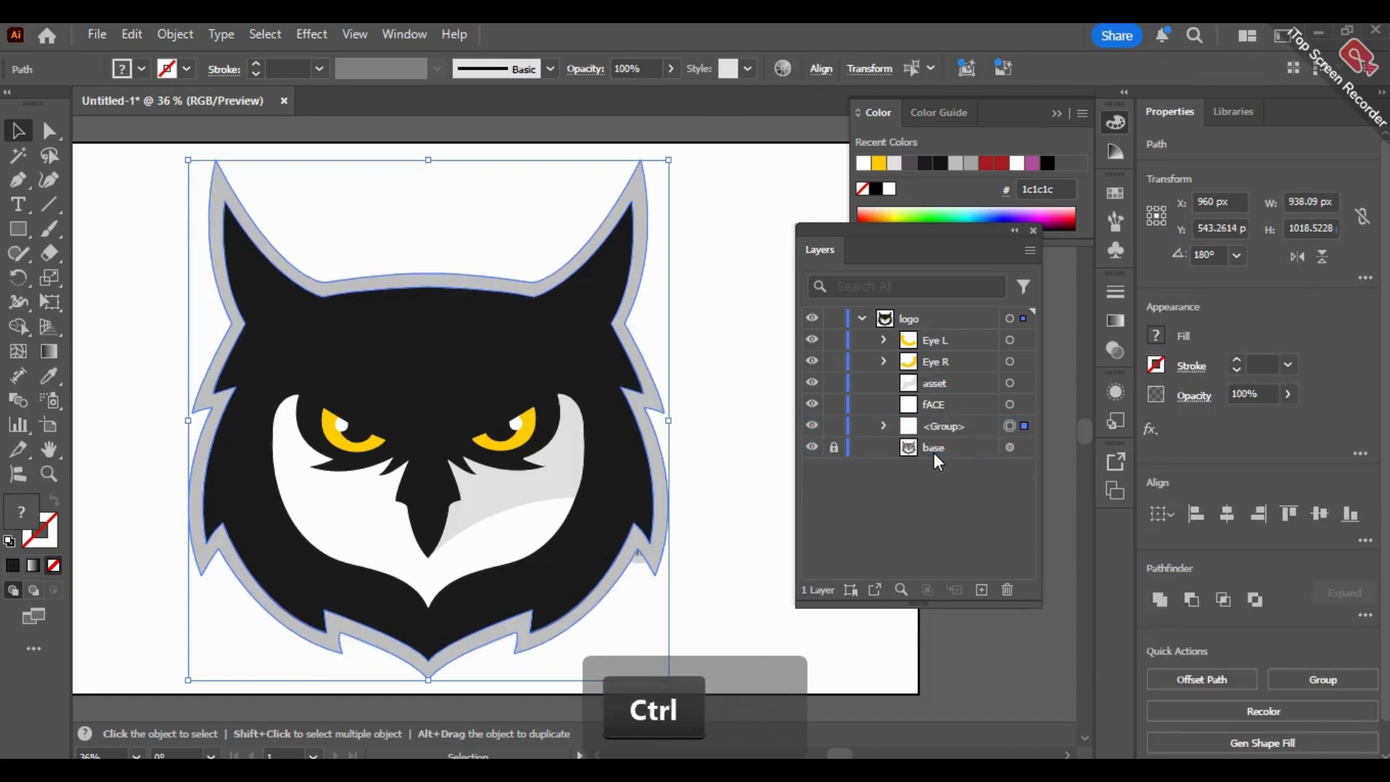
double_click(945, 428)
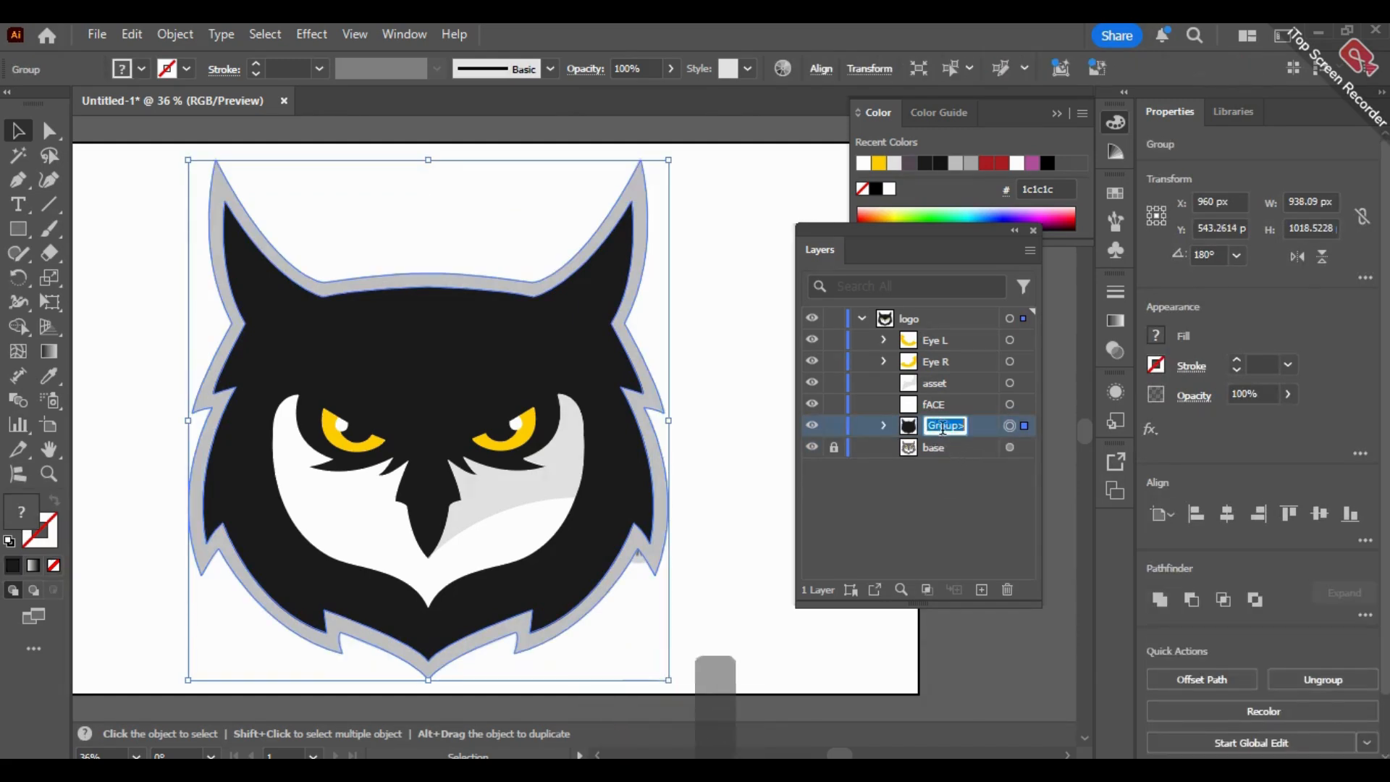
type("ba")
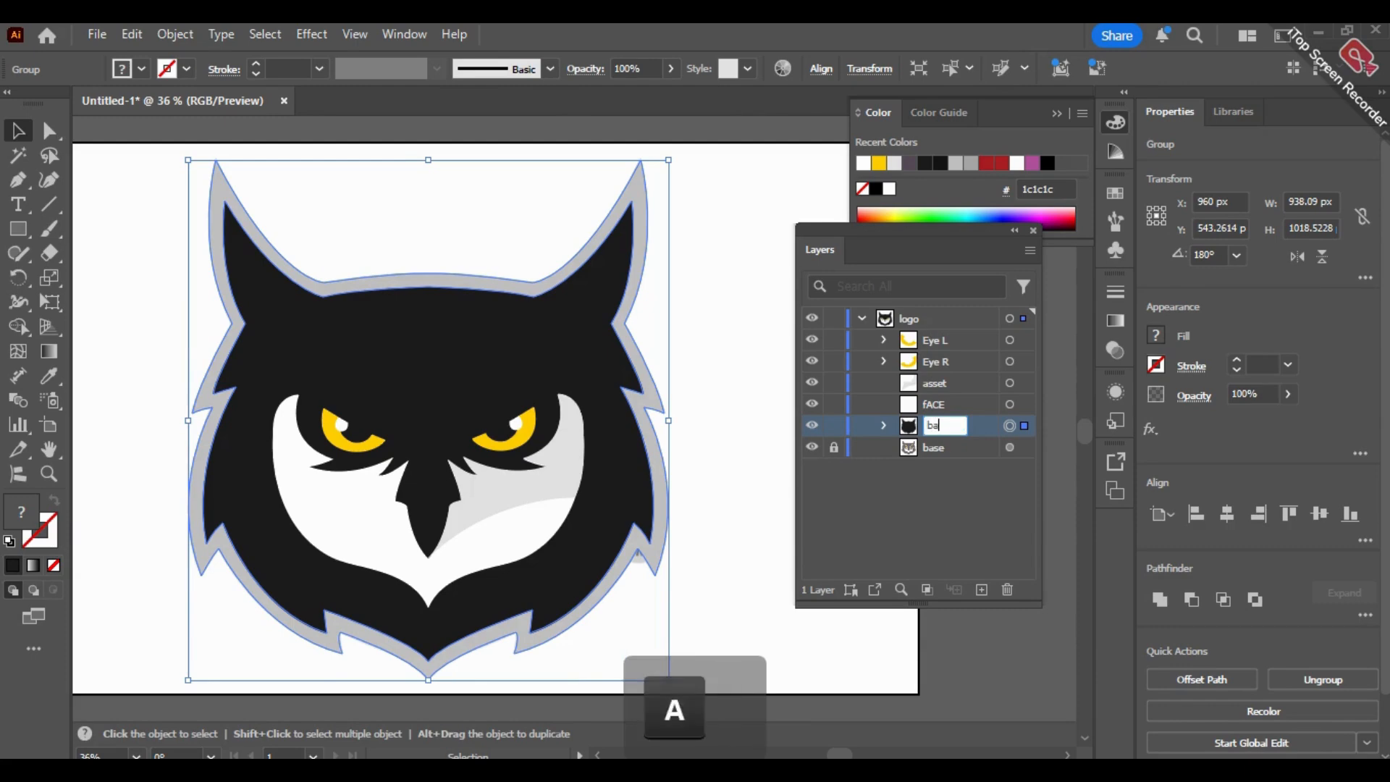
type("se outline")
left_click(917, 499)
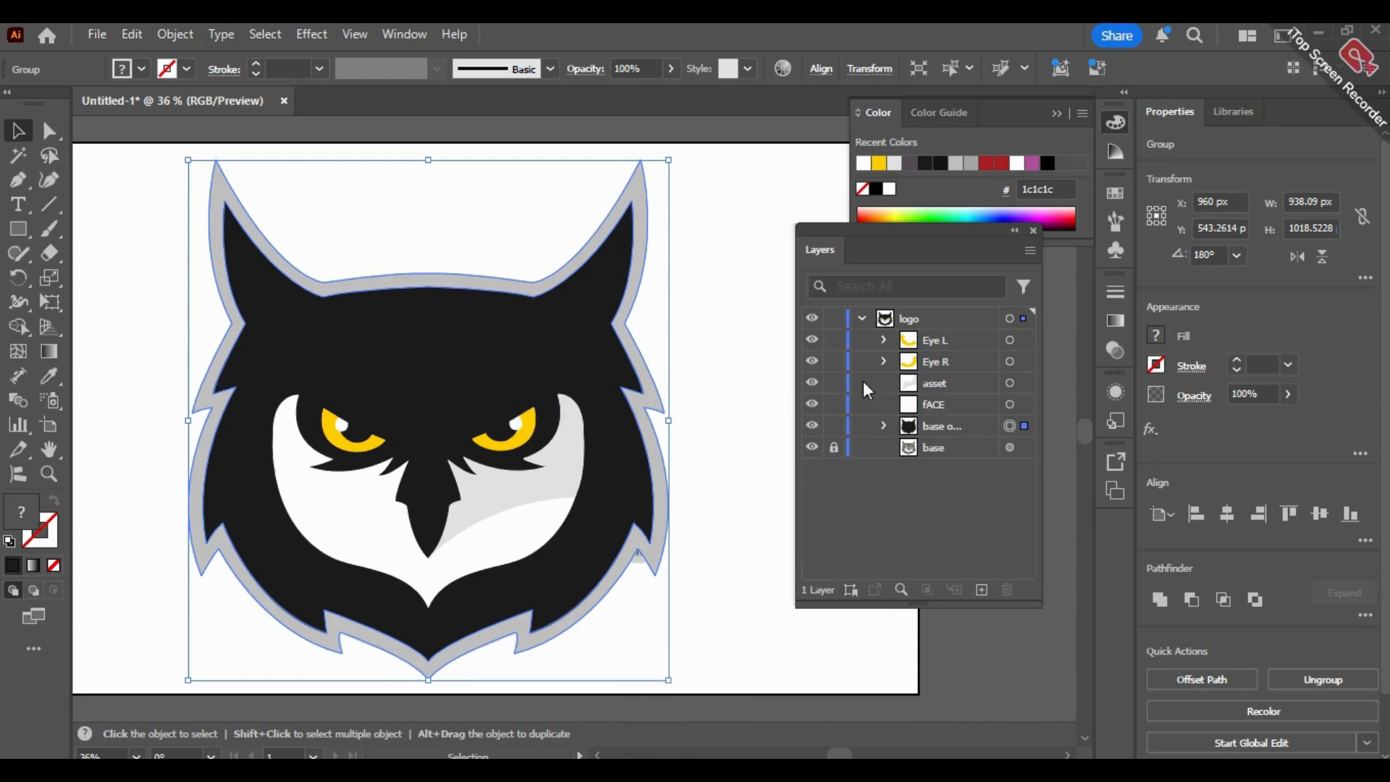
Step: Group the white fACE shape with the grey asset shadow, name the group fACE and deselect it
left_click(1010, 404)
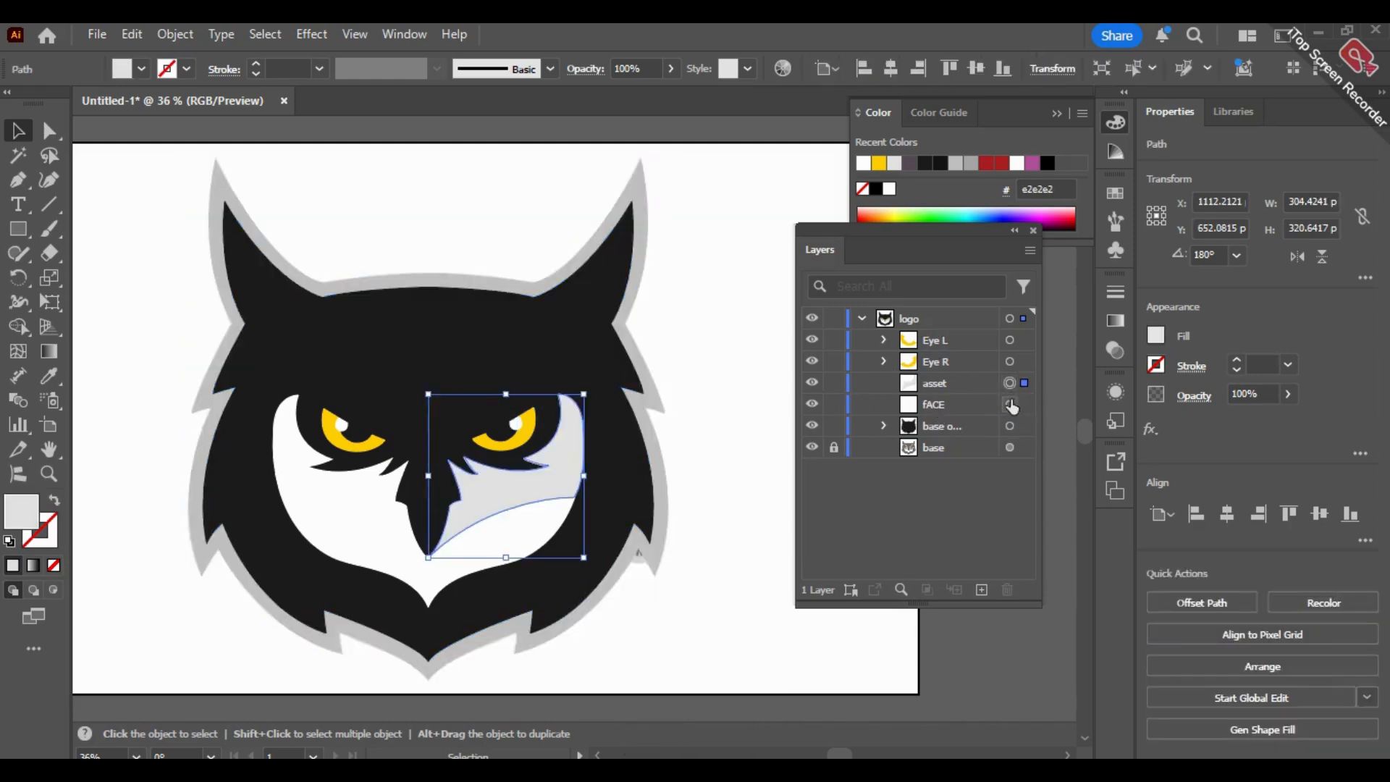
key("Caps_Lock")
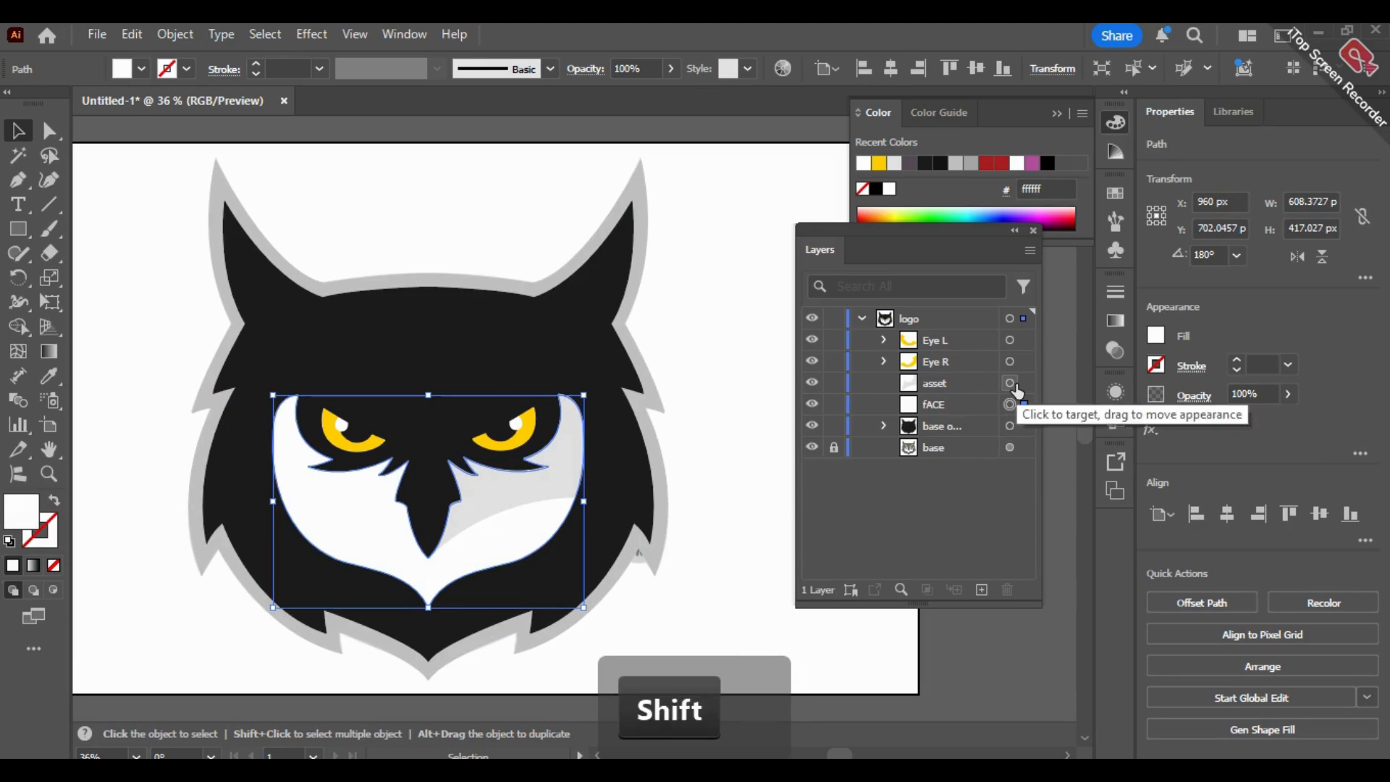
left_click(1010, 382, "shift")
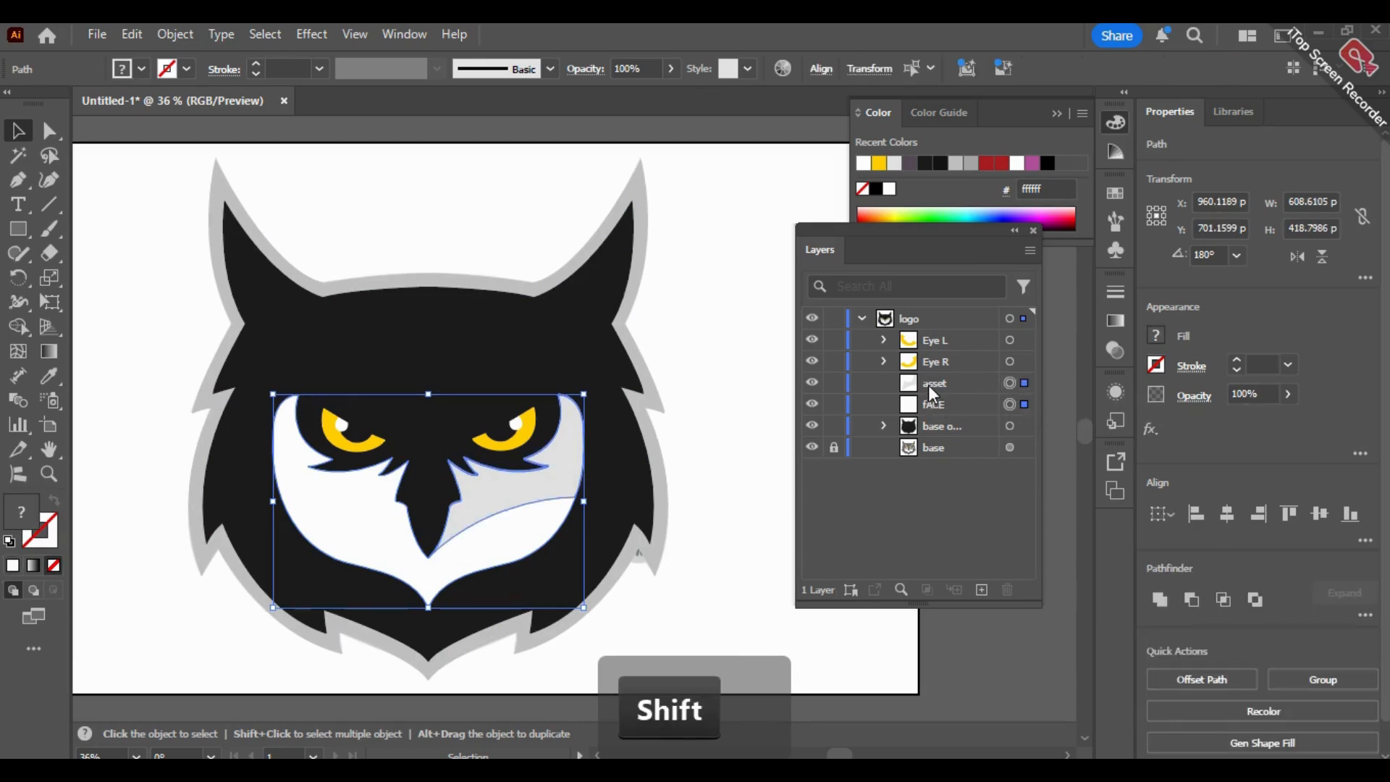
key("ctrl+g")
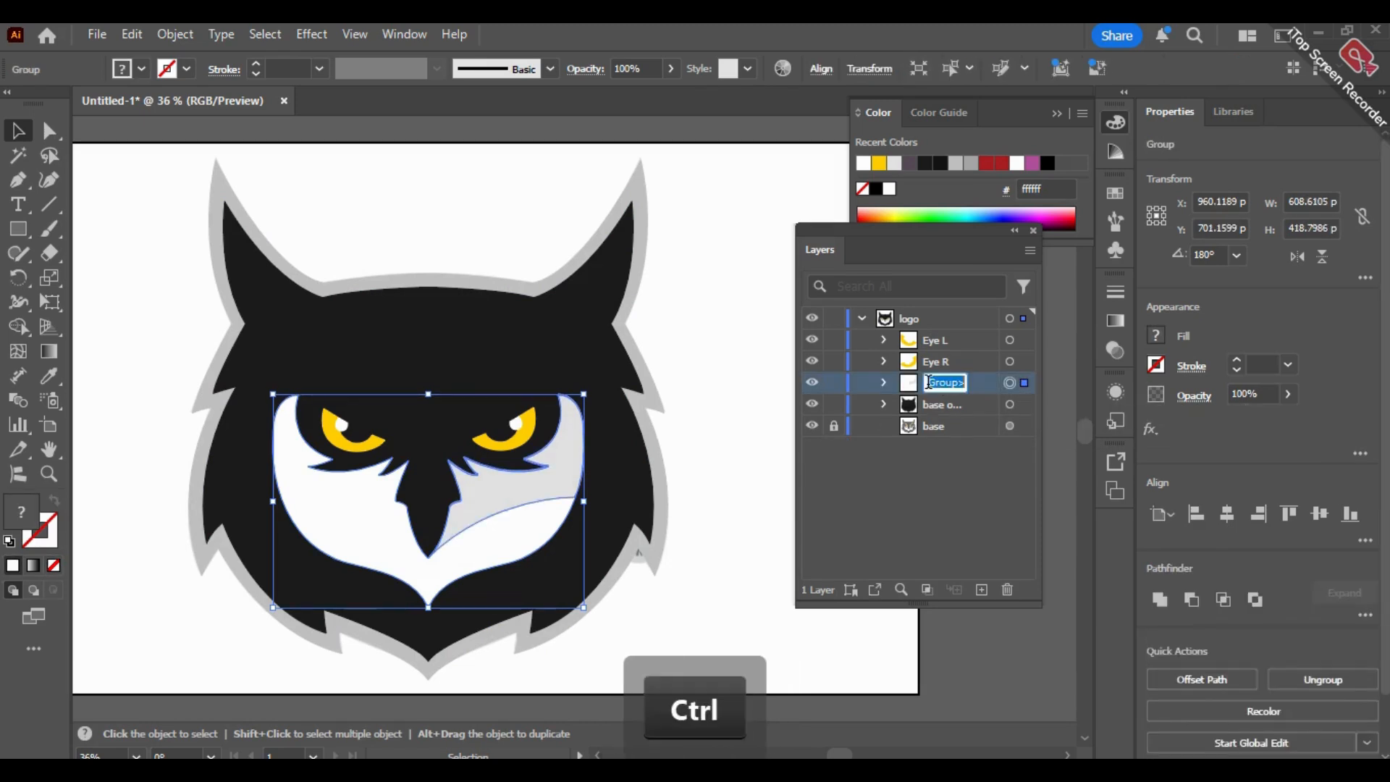
type("FACE")
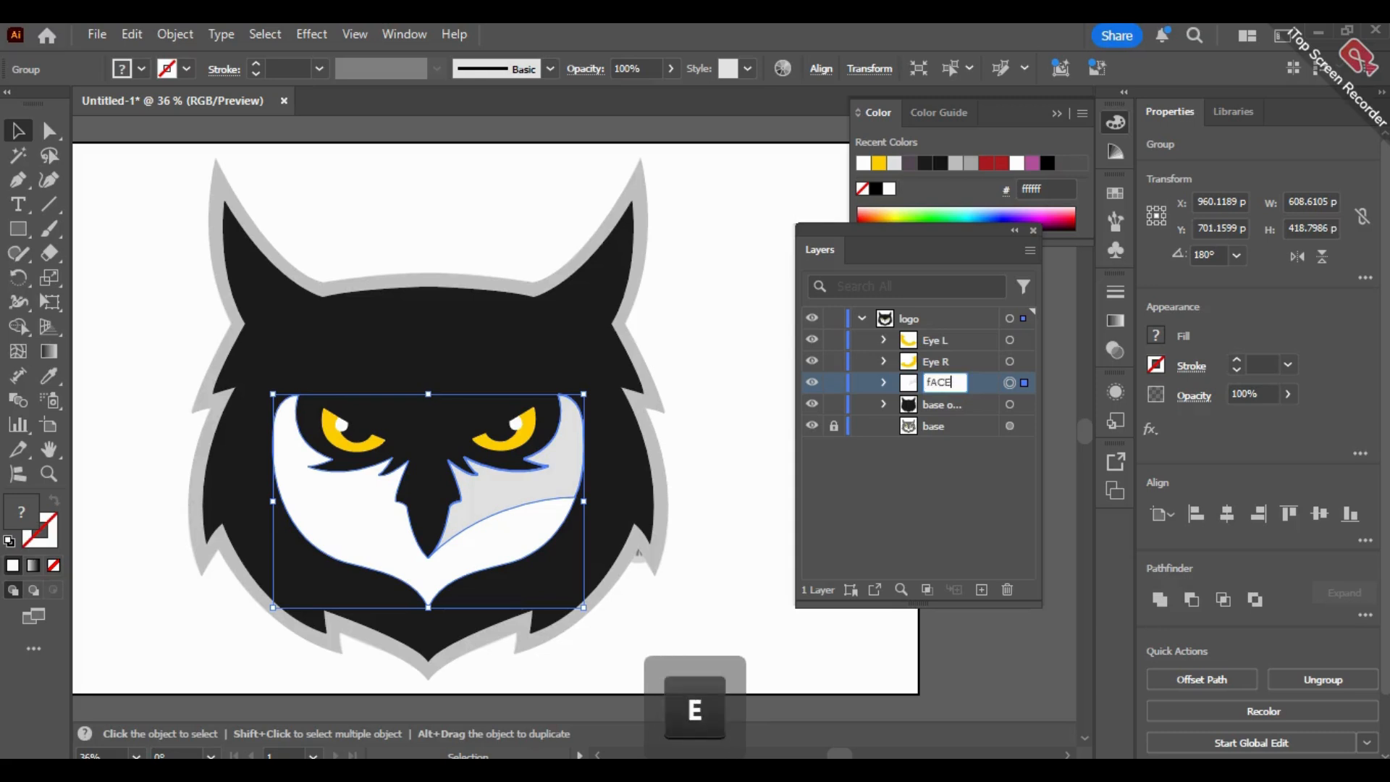
left_click(896, 489)
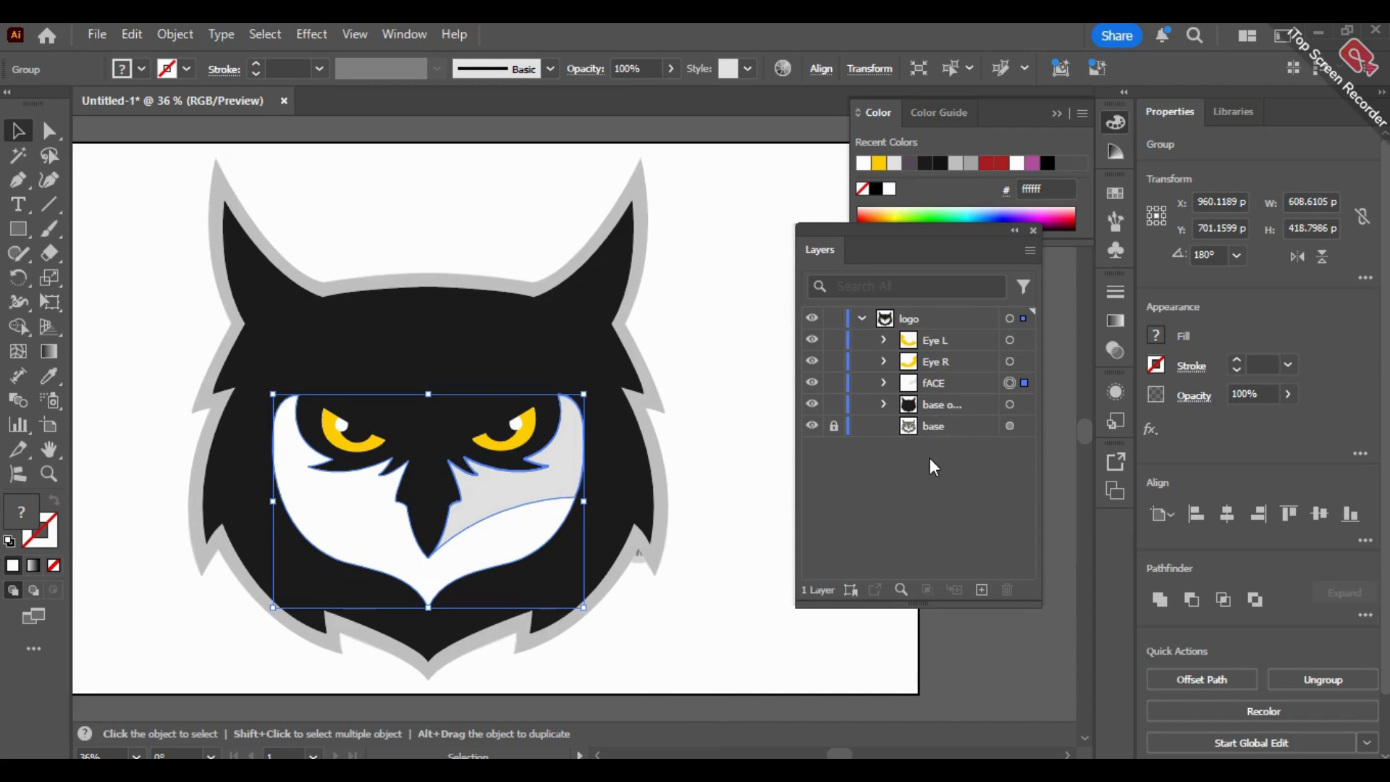
left_click(710, 529)
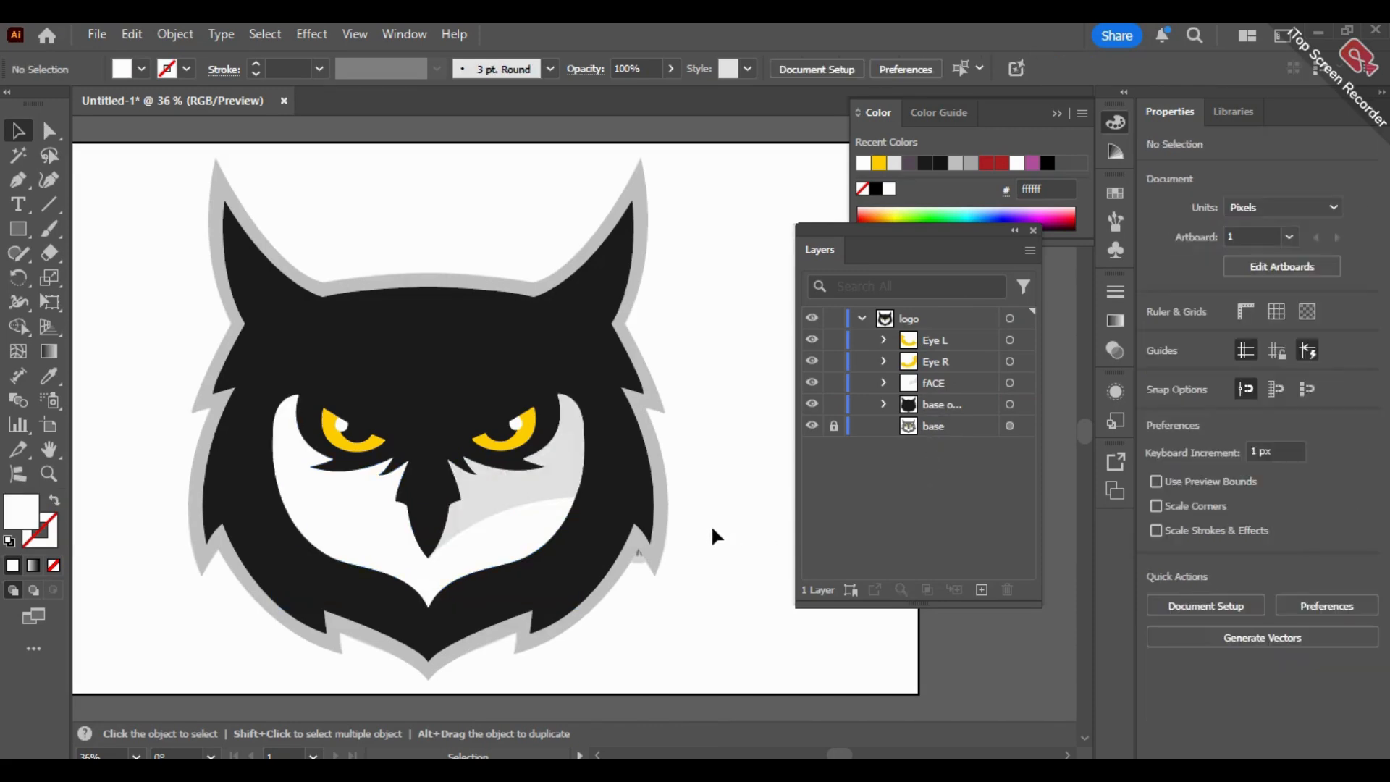
Step: Hide all the traced groups so that only the base image shows around the brows and eyes
left_click_drag(812, 404, 812, 339)
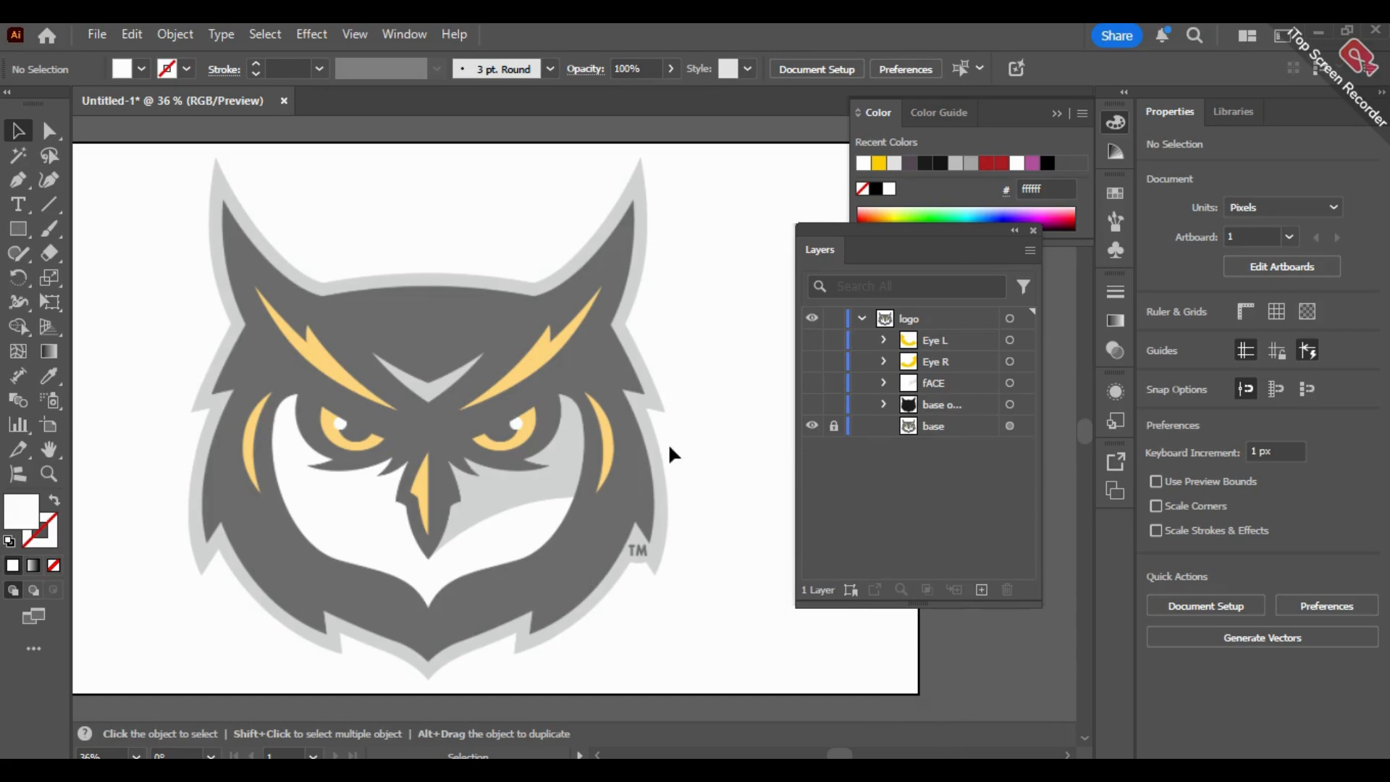
left_click(48, 474)
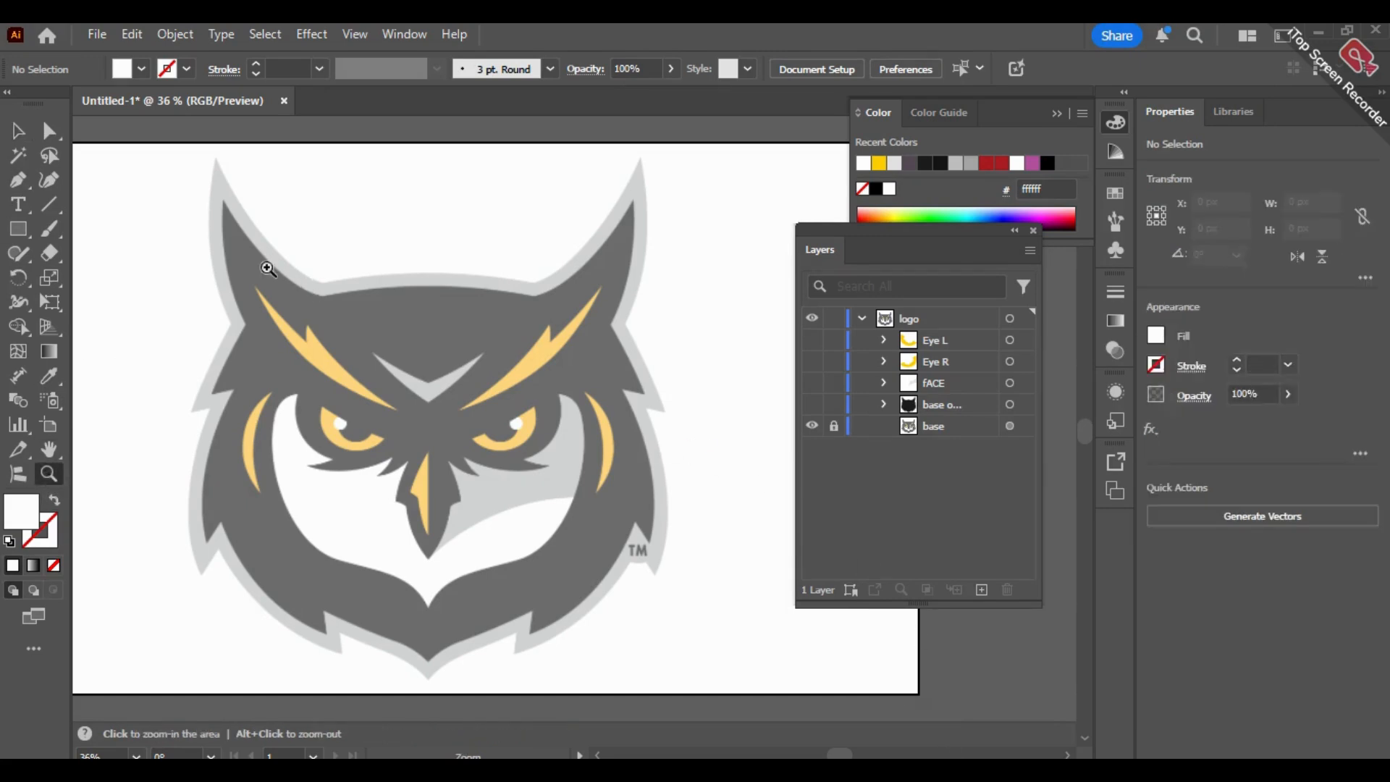
left_click_drag(267, 269, 375, 369)
key("space")
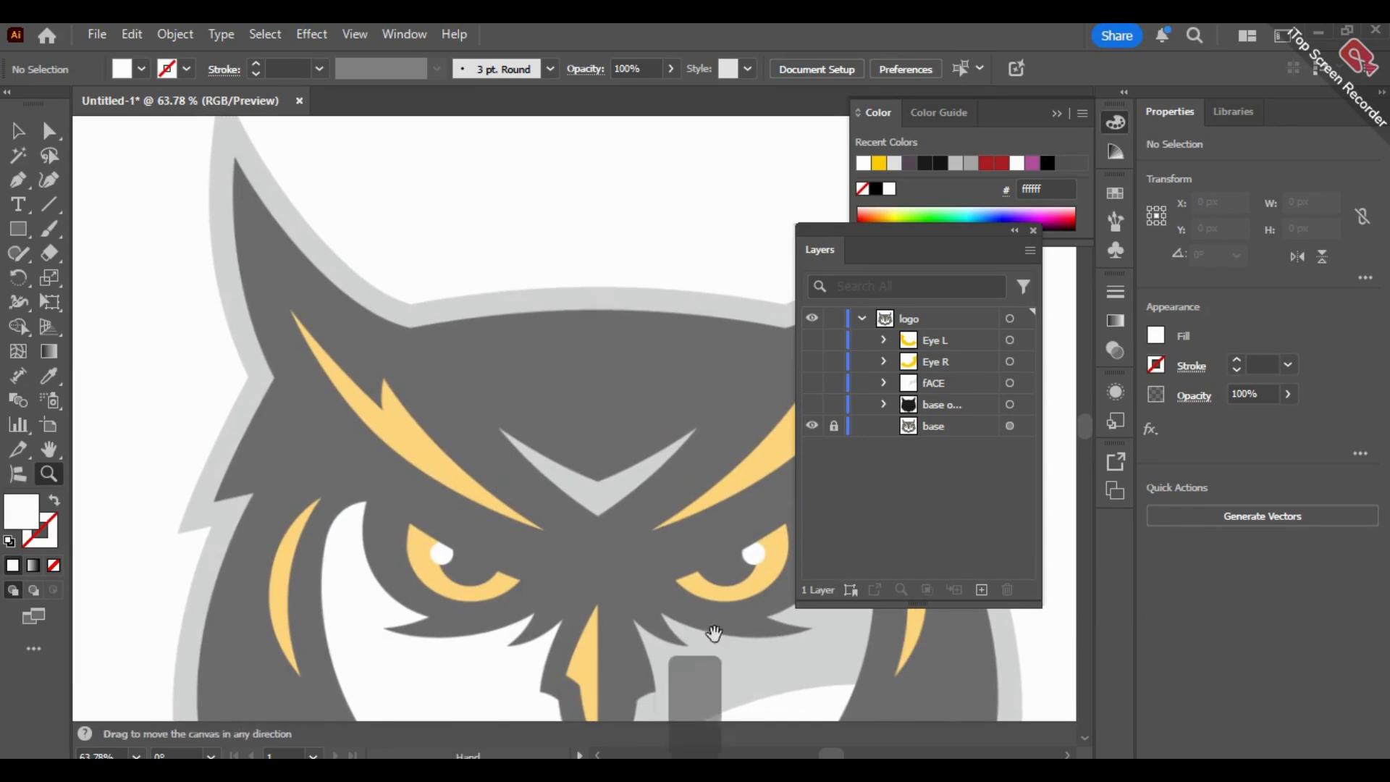
left_click_drag(714, 633, 579, 620)
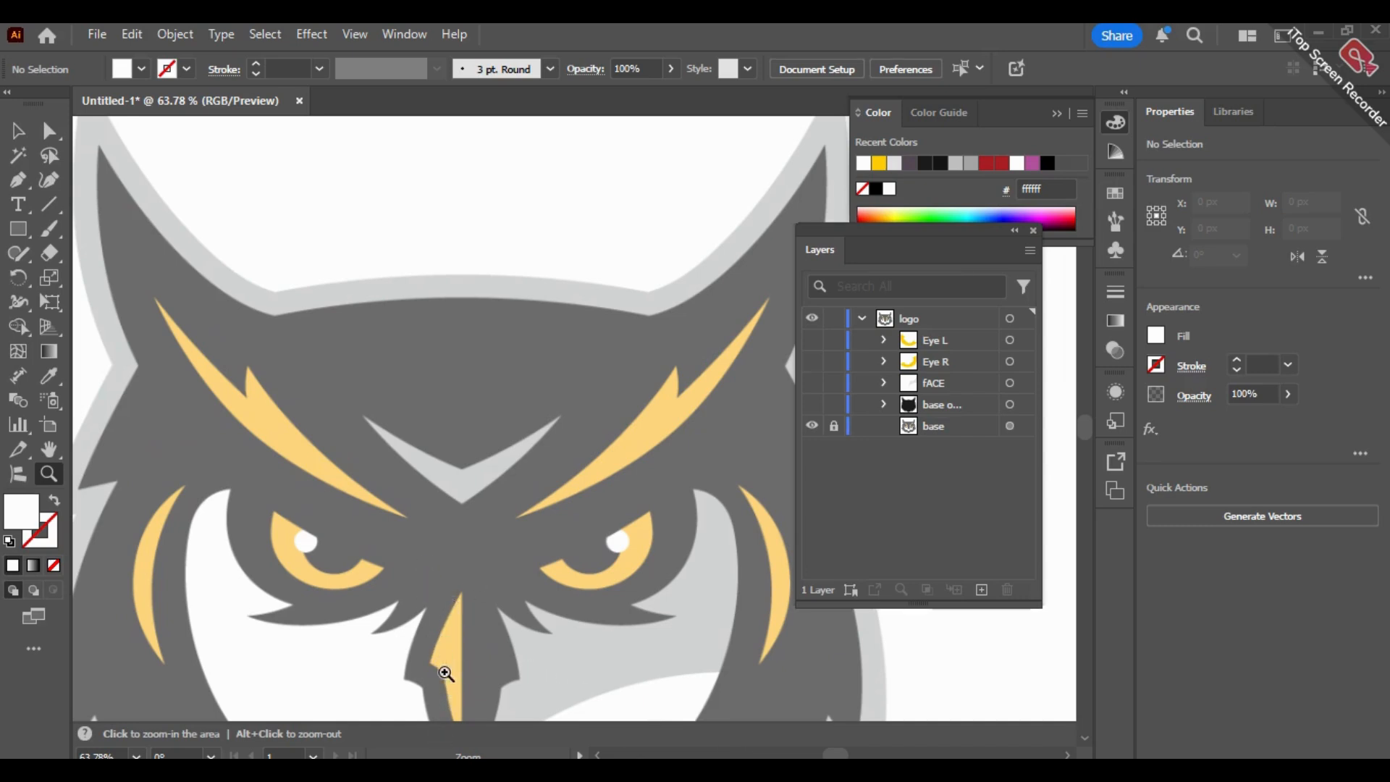
left_click(16, 180)
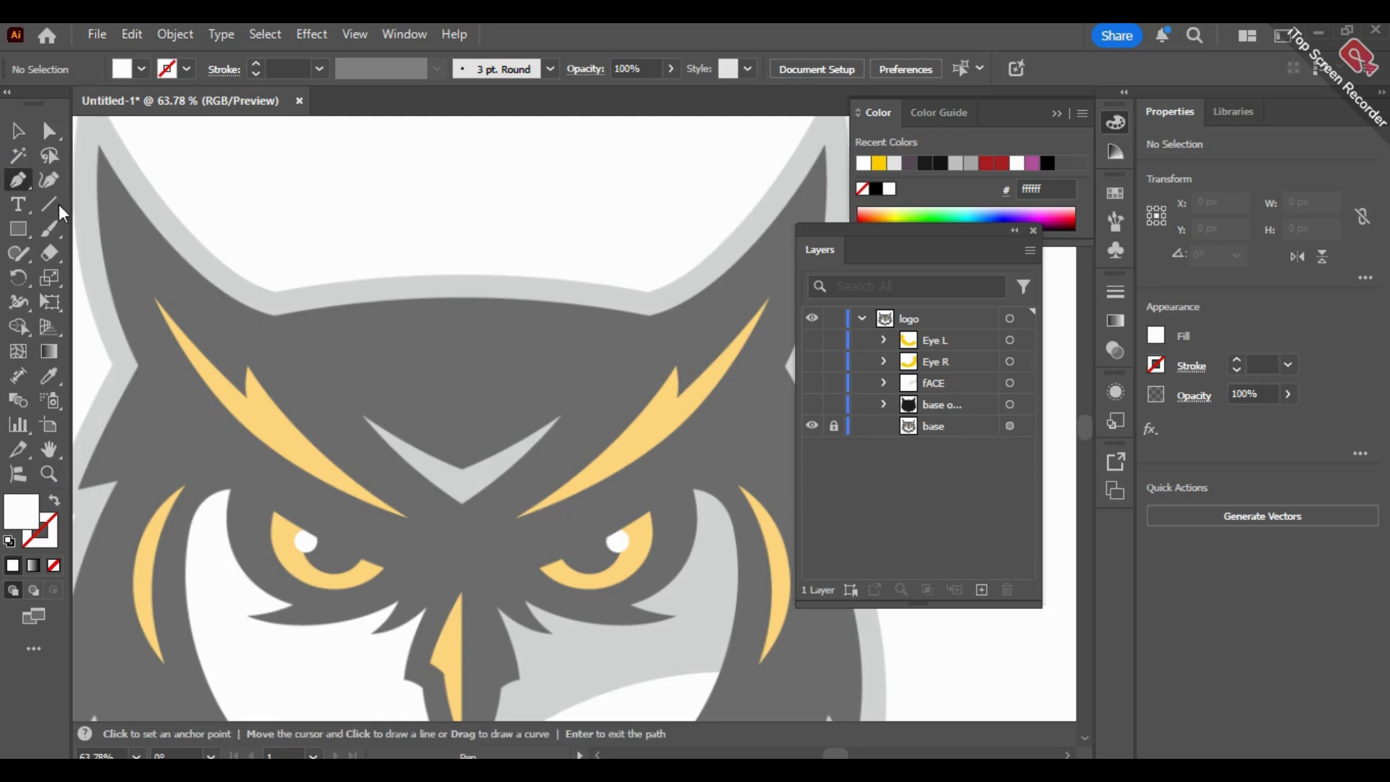
left_click(518, 515)
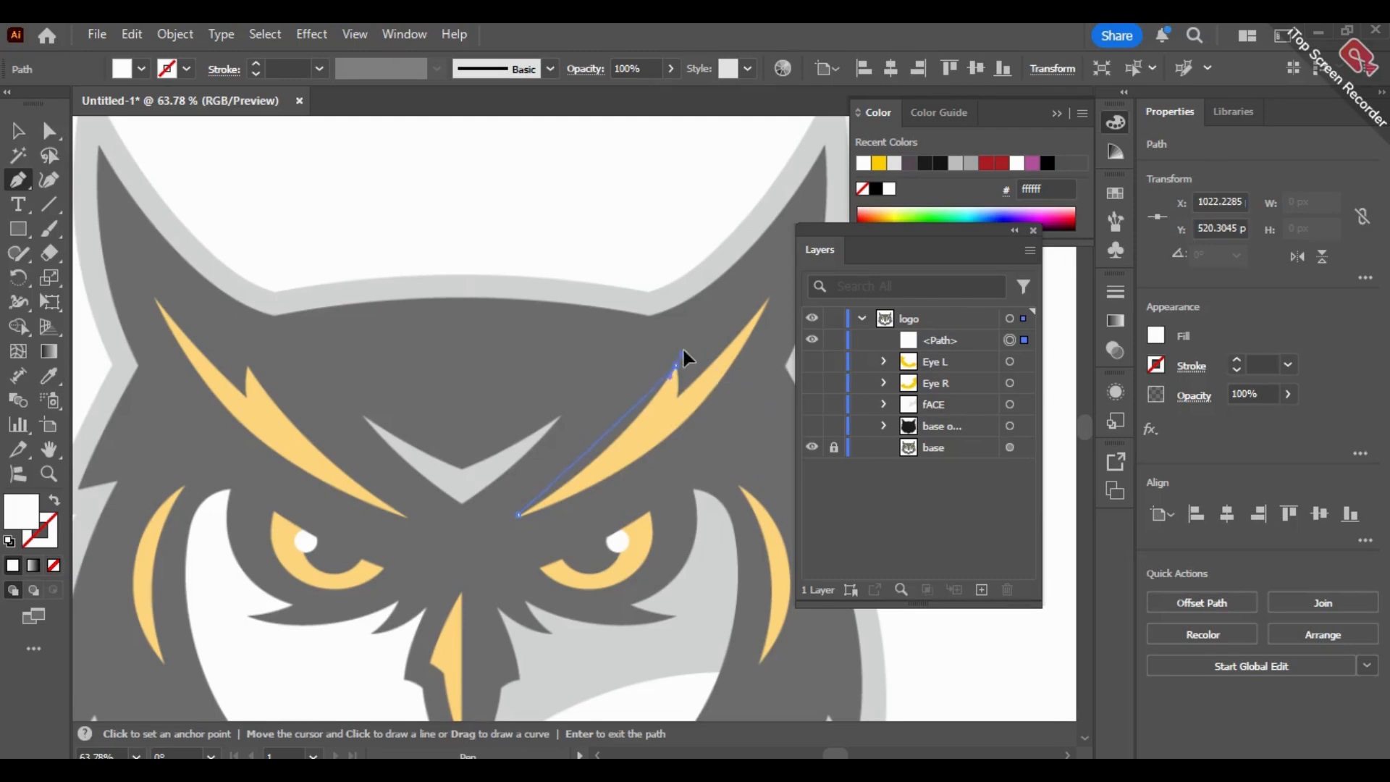
left_click_drag(675, 367, 730, 284)
scroll(722, 278, "up", 1)
left_click(60, 472)
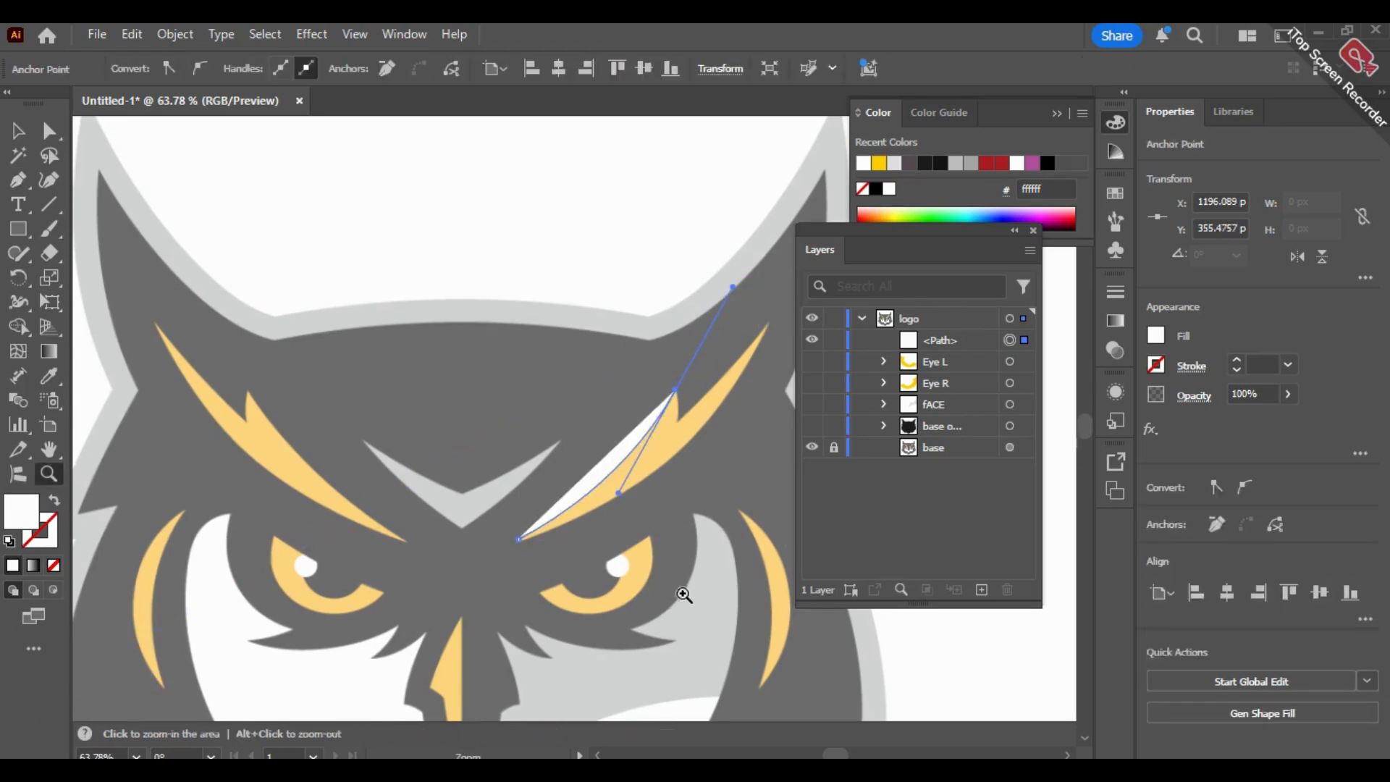
left_click(683, 572, "alt")
key("space")
left_click_drag(683, 536, 599, 536)
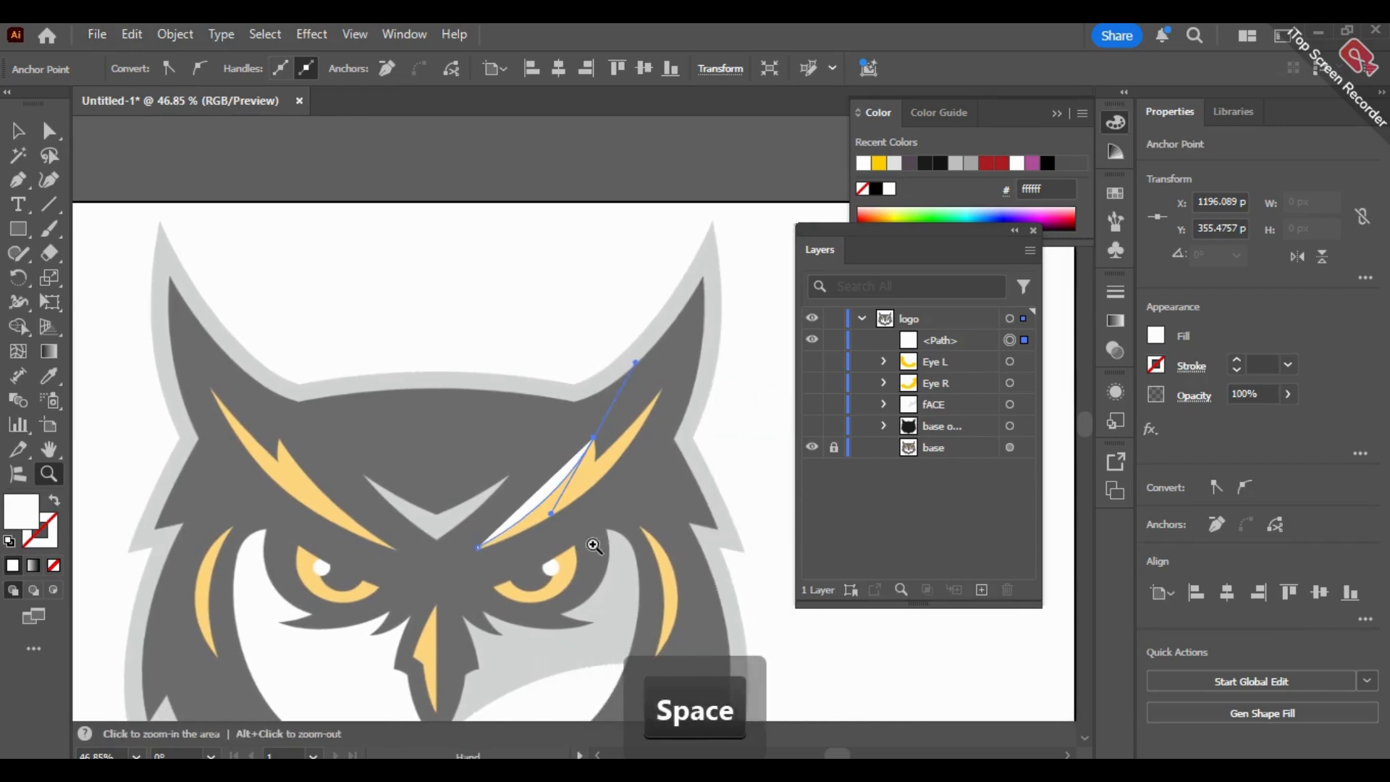
key("ctrl+z")
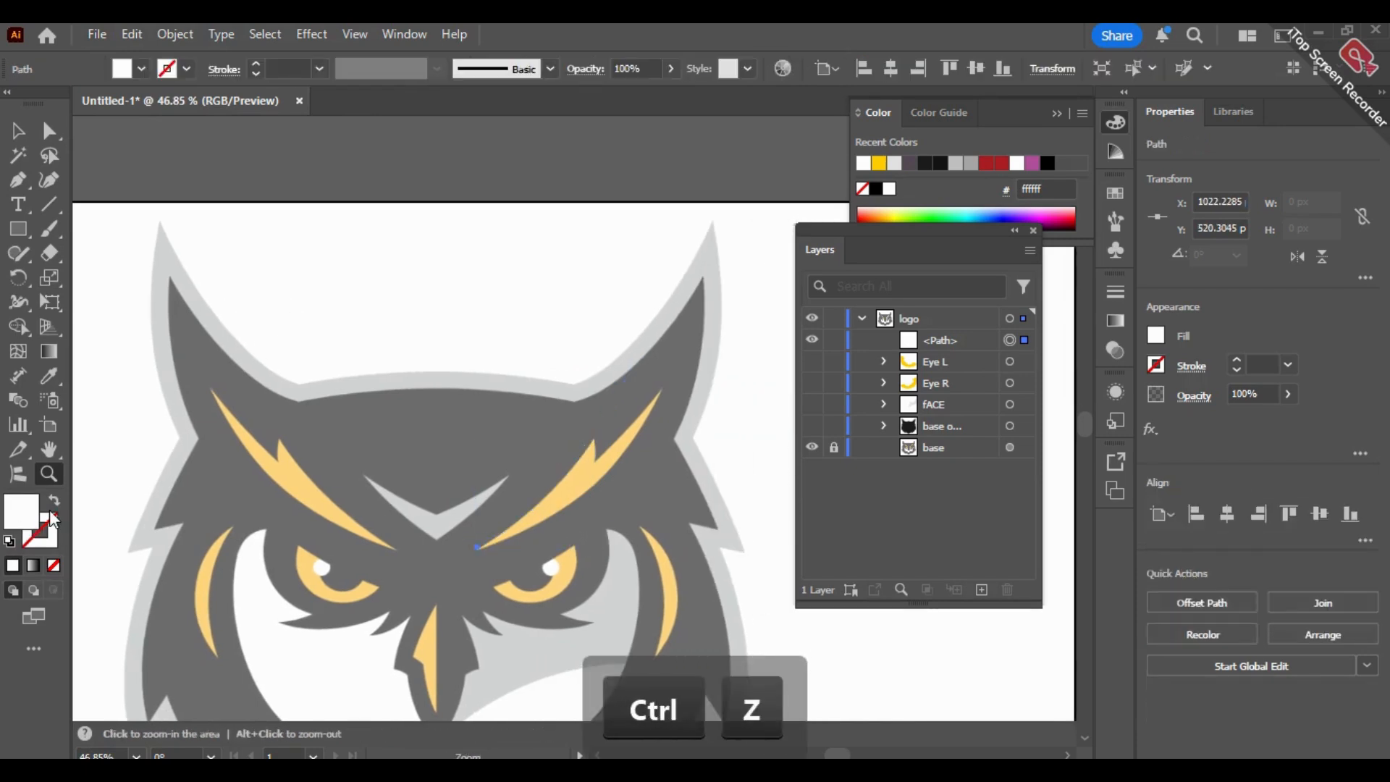
key("ctrl+z")
Step: Trace the brow on the image's right side as a closed Pen path with no fill and a white 1 pt stroke
left_click(55, 501)
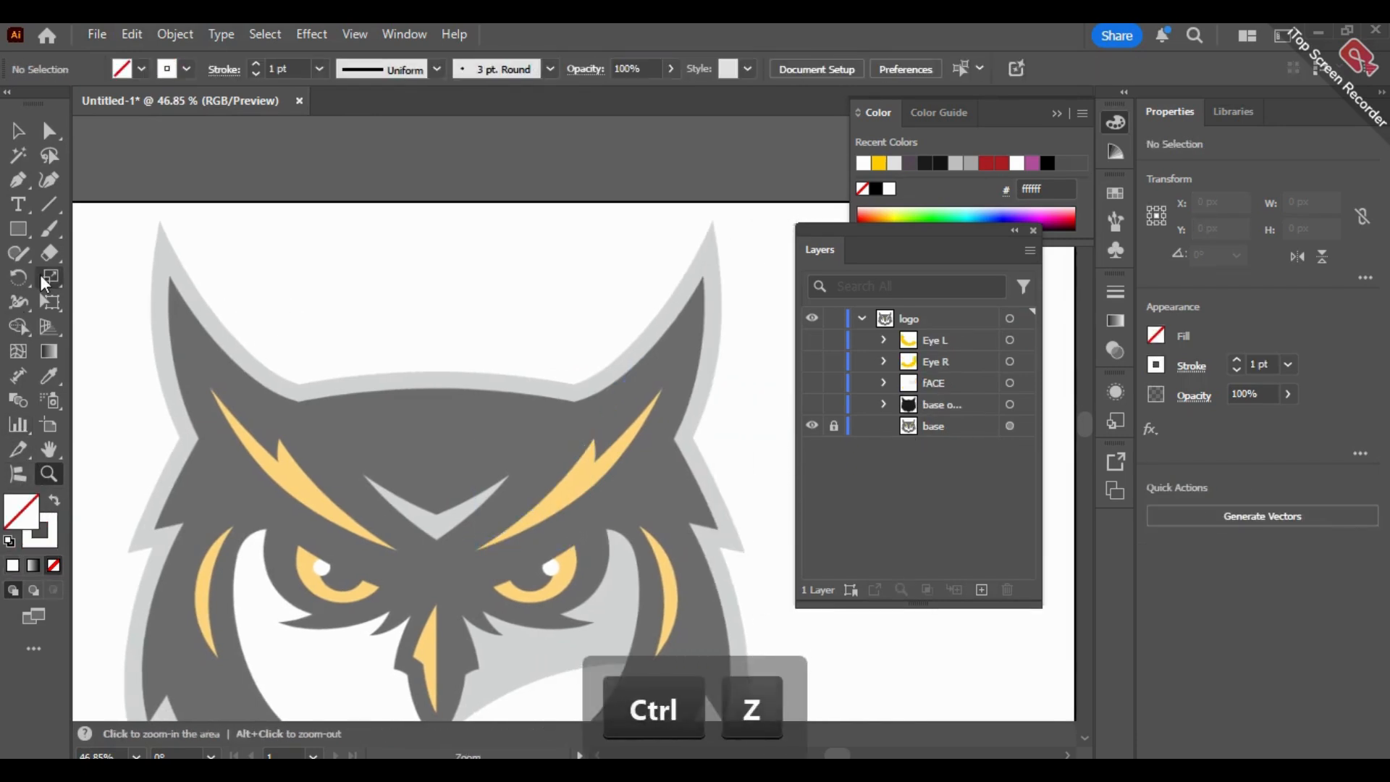
left_click(18, 179)
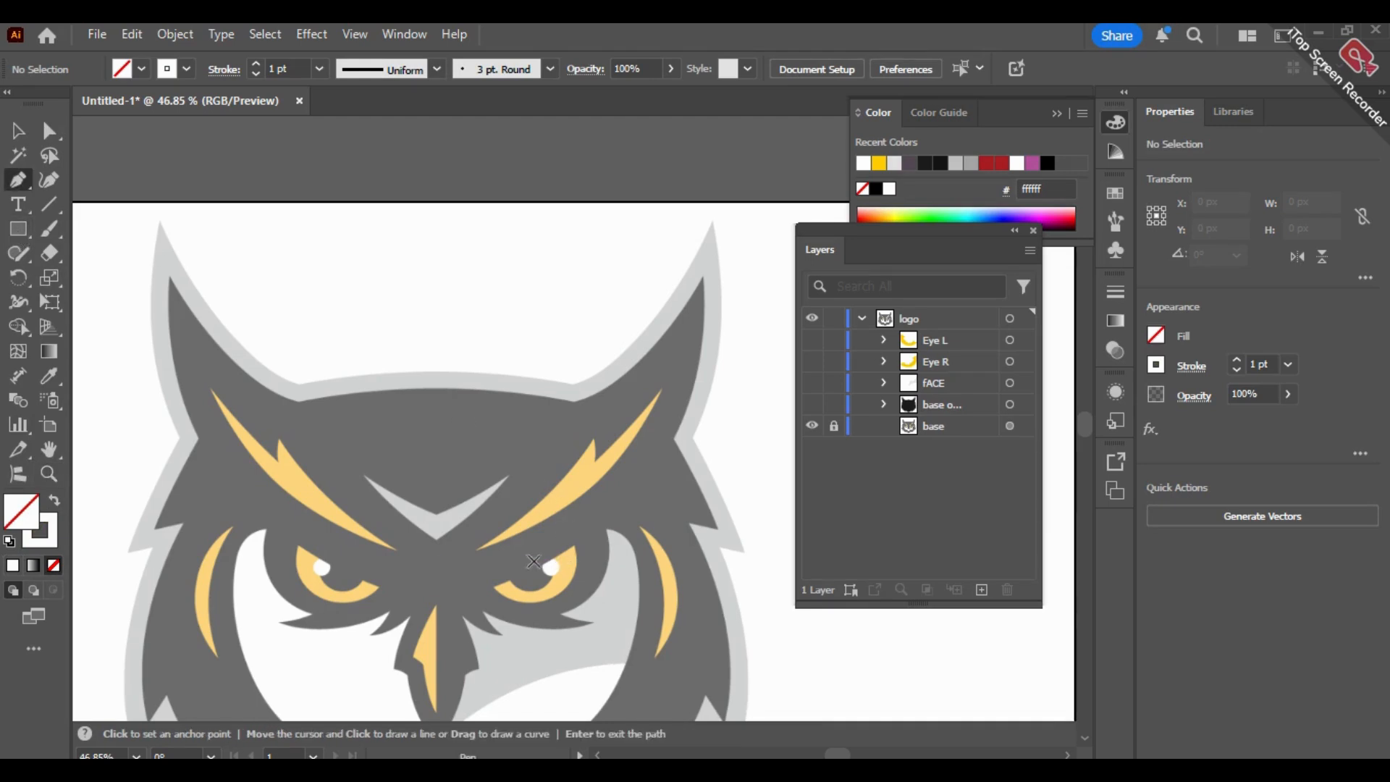
left_click(477, 548)
left_click_drag(593, 439, 631, 367)
left_click(594, 438)
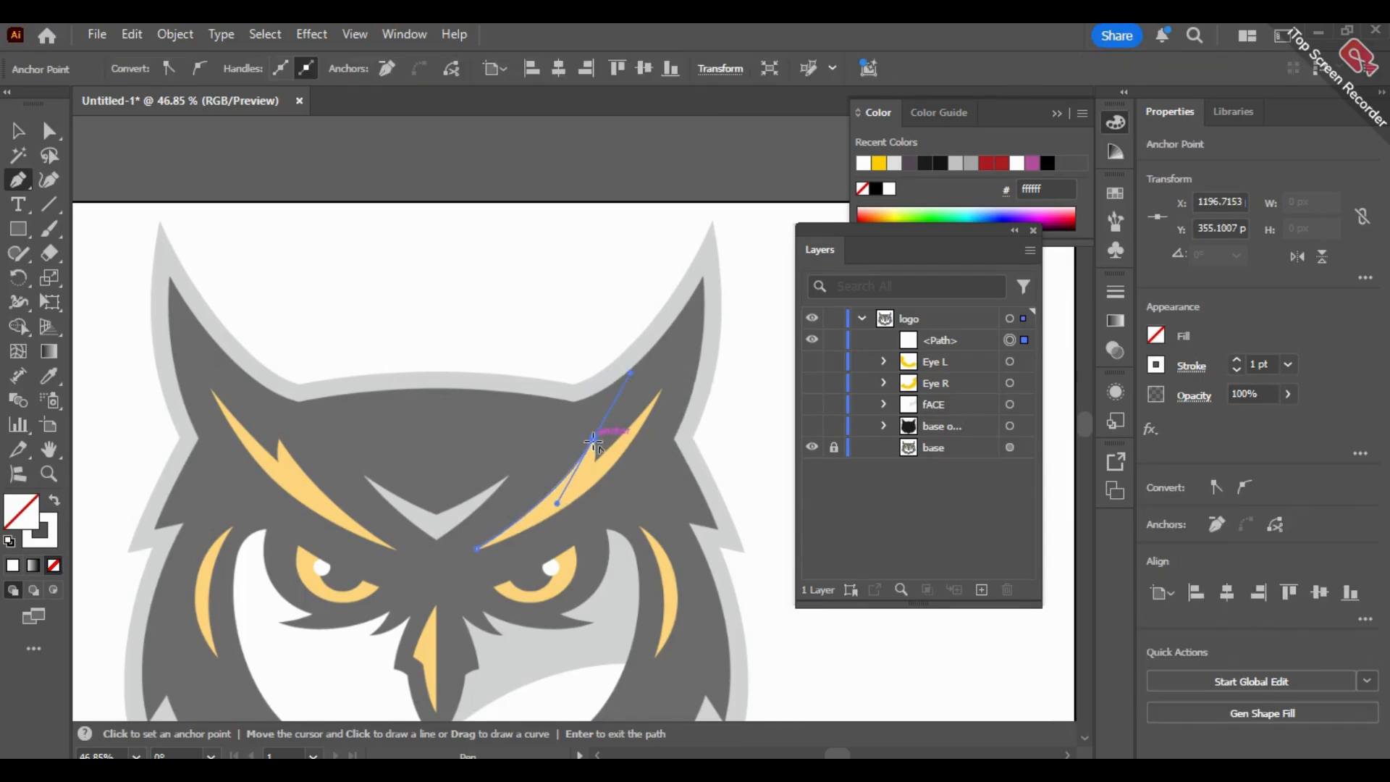
left_click(593, 461)
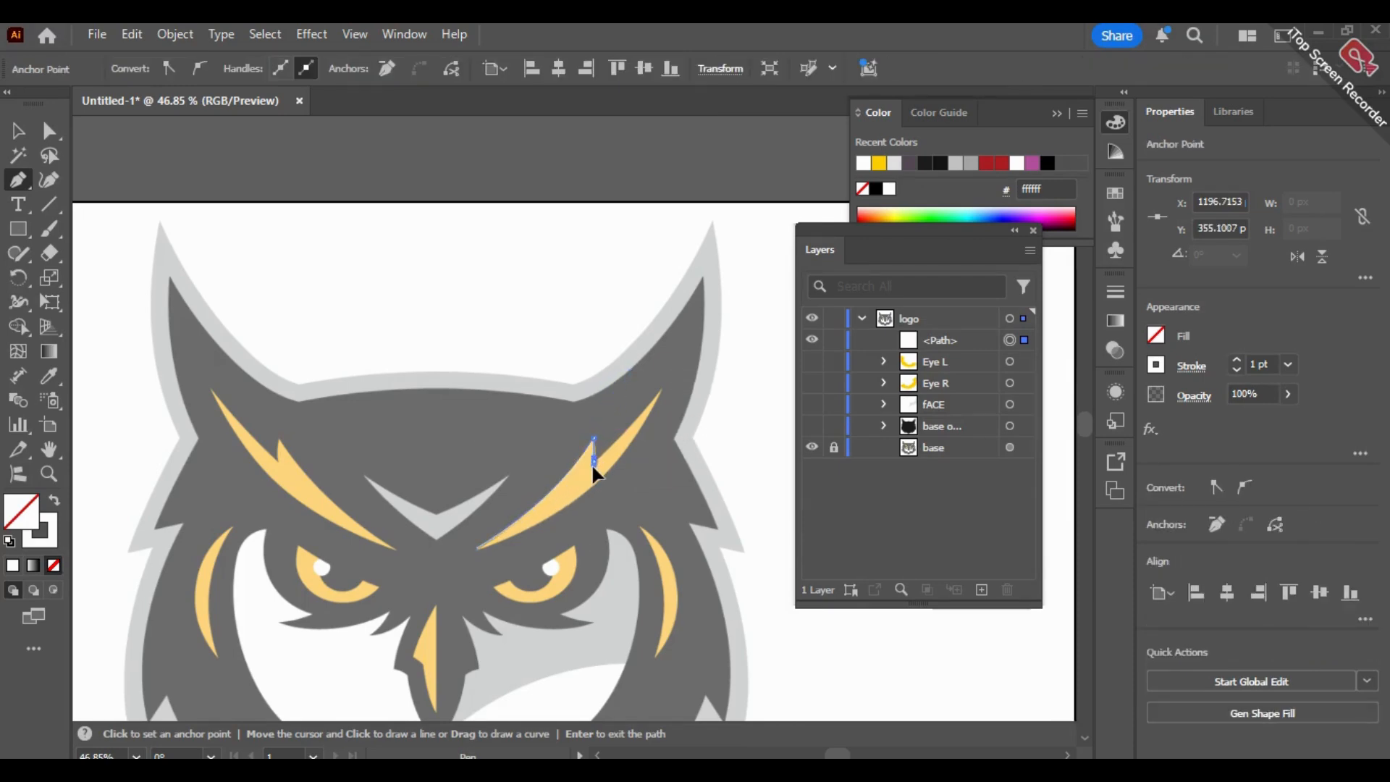
left_click_drag(587, 466, 589, 466)
left_click(664, 389)
left_click(678, 371)
left_click_drag(680, 365, 704, 335)
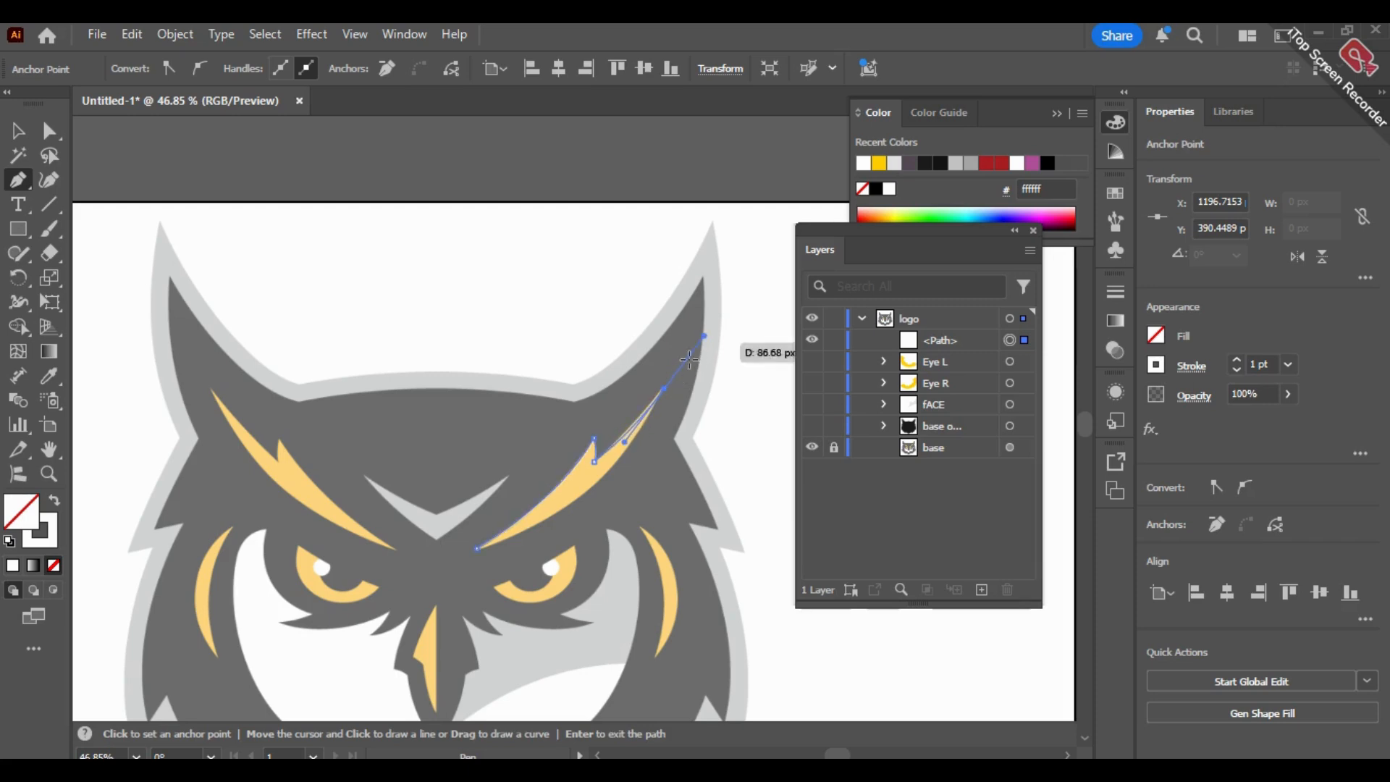
left_click(664, 389)
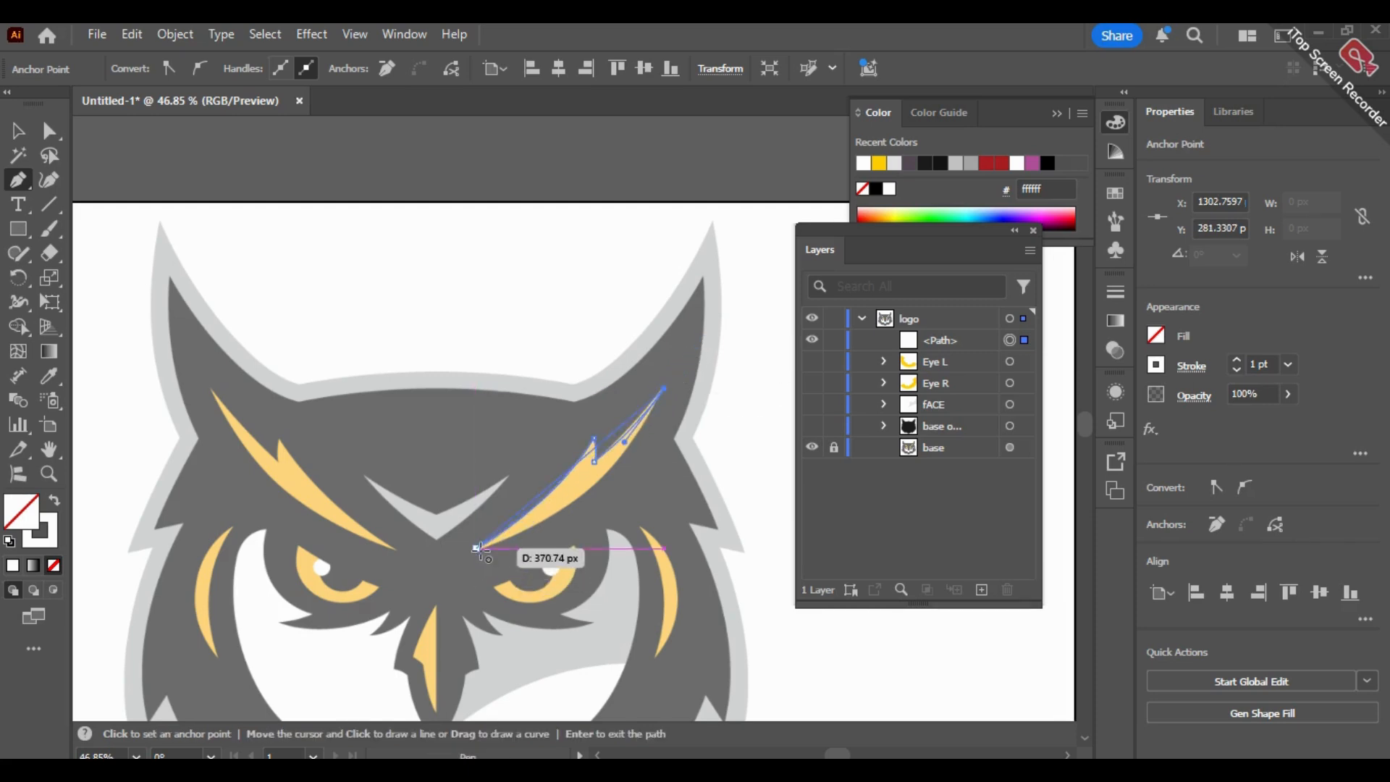
left_click_drag(478, 548, 346, 576)
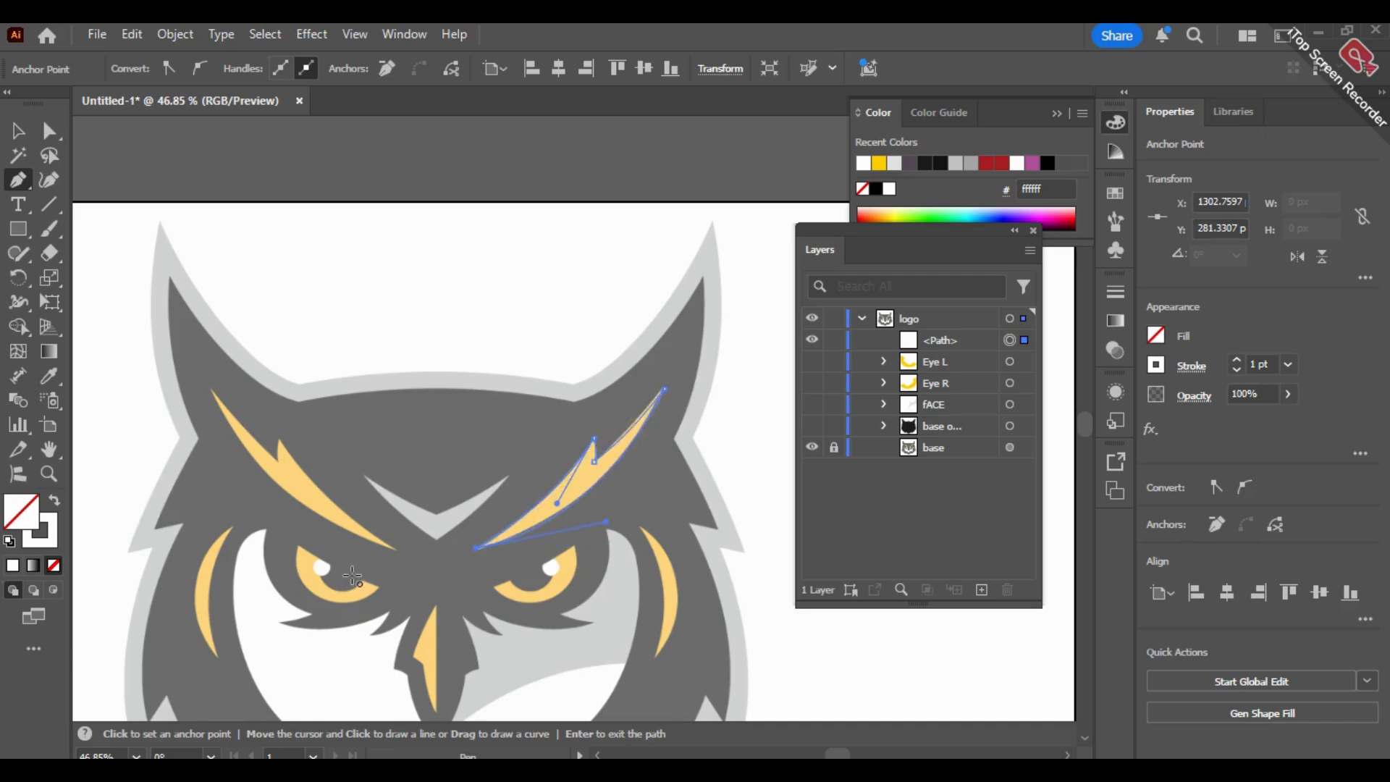
Step: Fill the traced brow with the yellow sampled from Eye L, showing that group only while sampling its colour
left_click(18, 131)
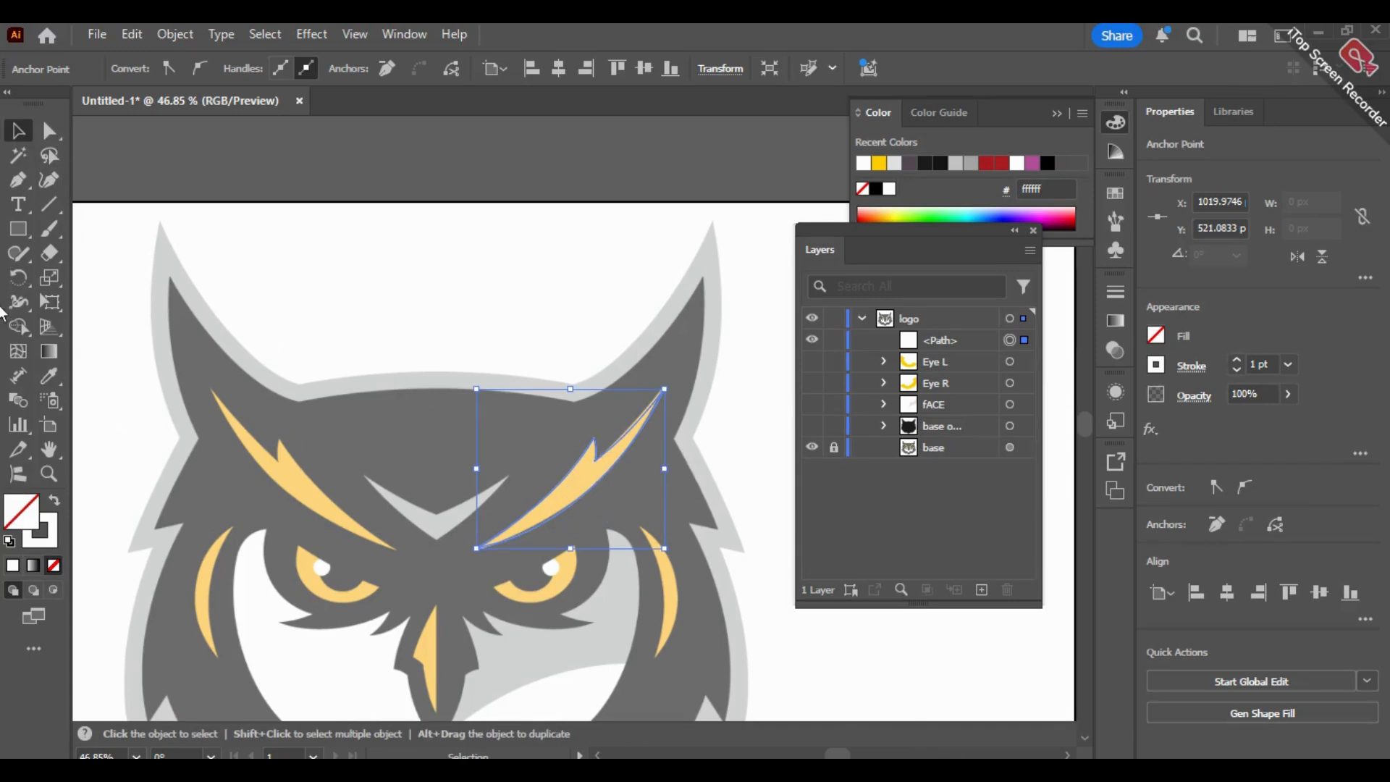
double_click(21, 509)
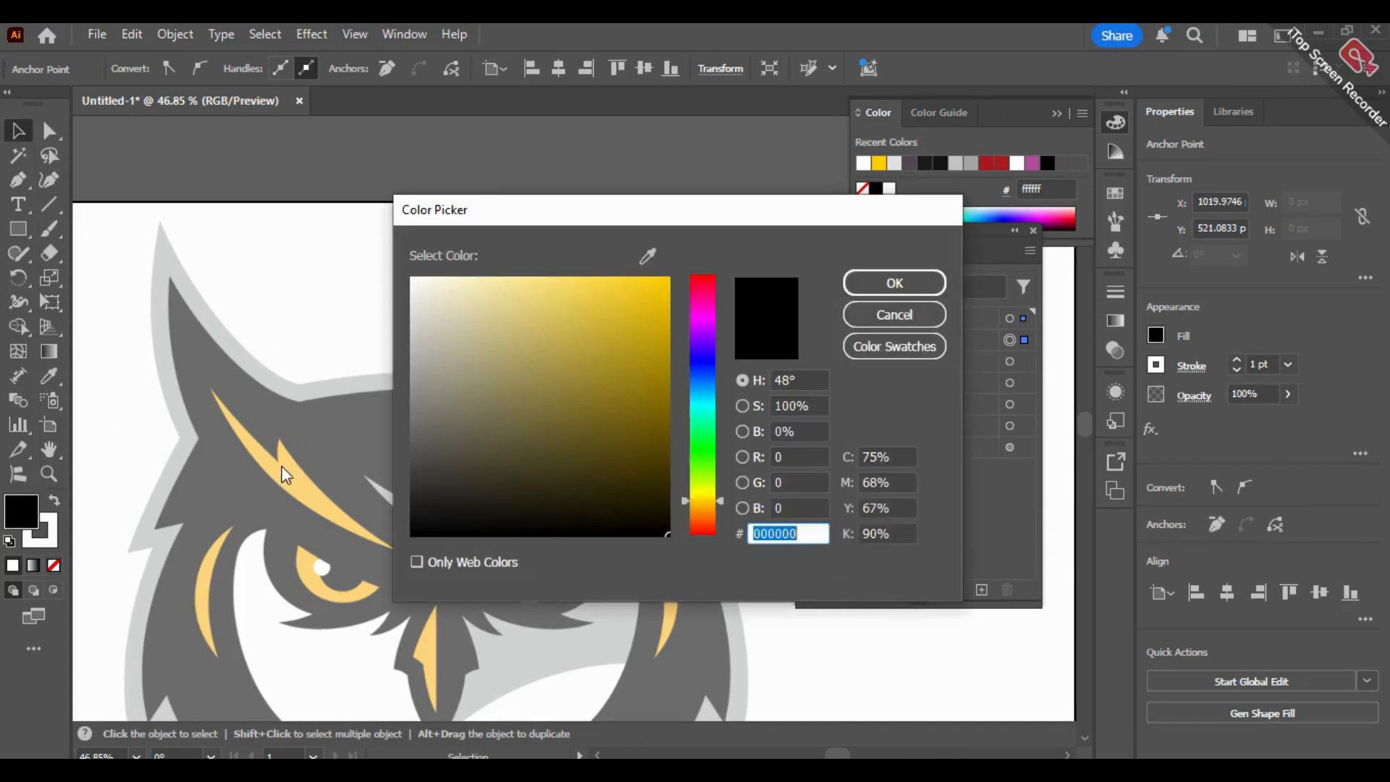
left_click(894, 316)
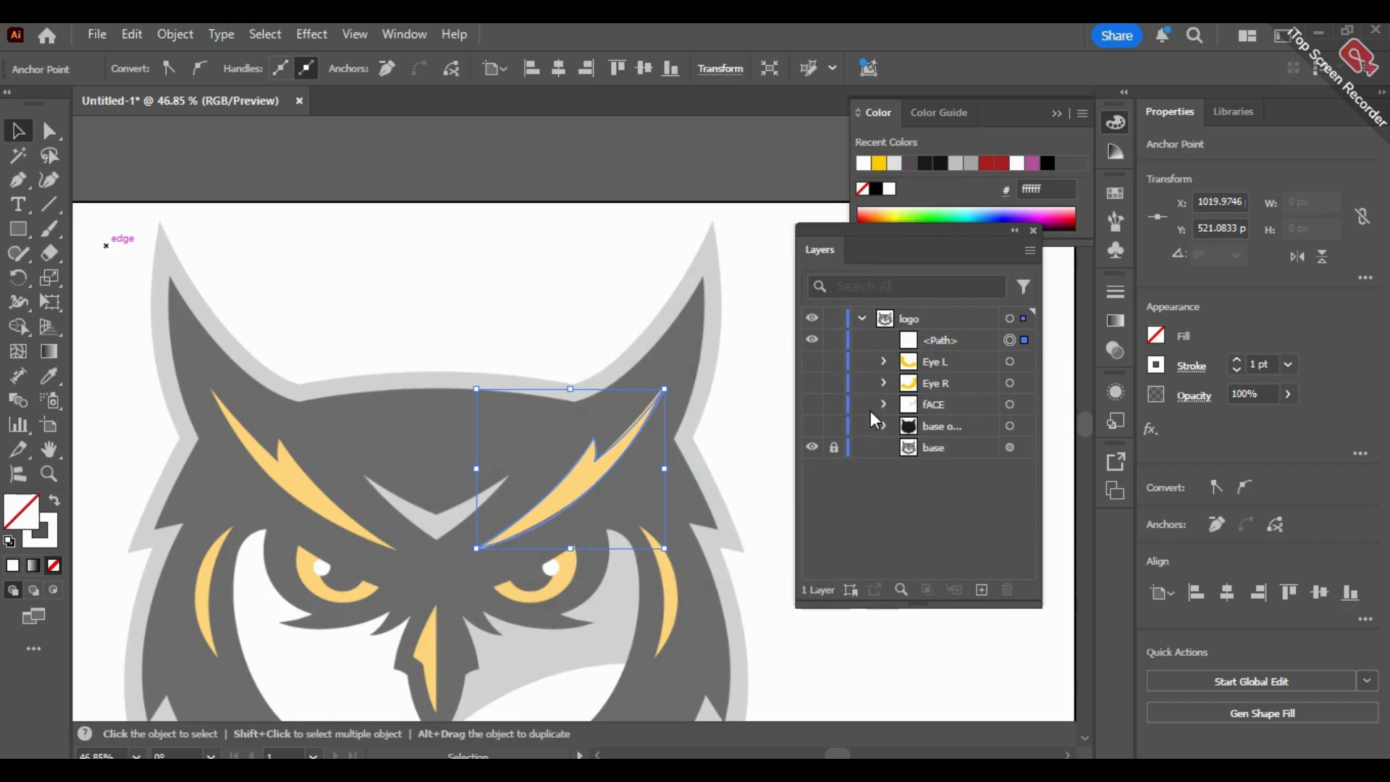
left_click(811, 361)
left_click(49, 375)
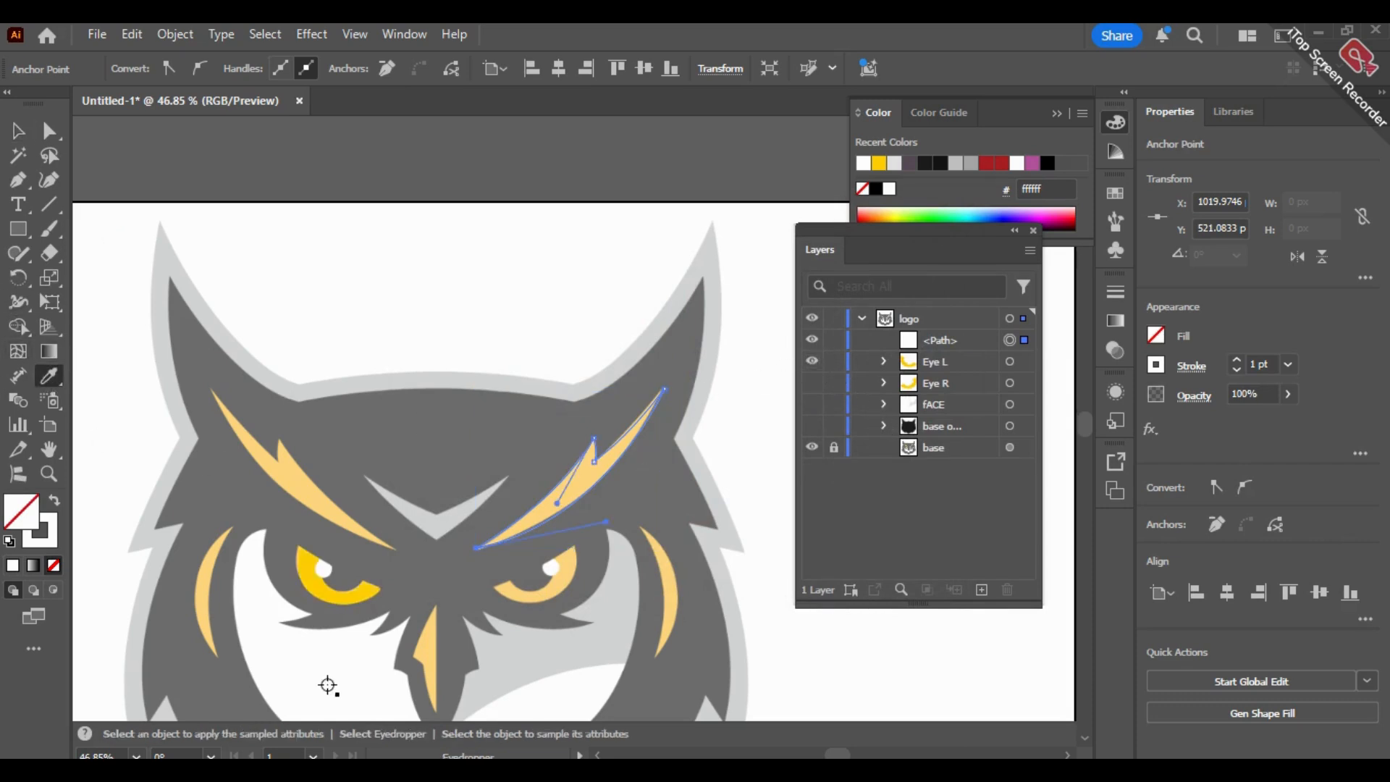
left_click(351, 582)
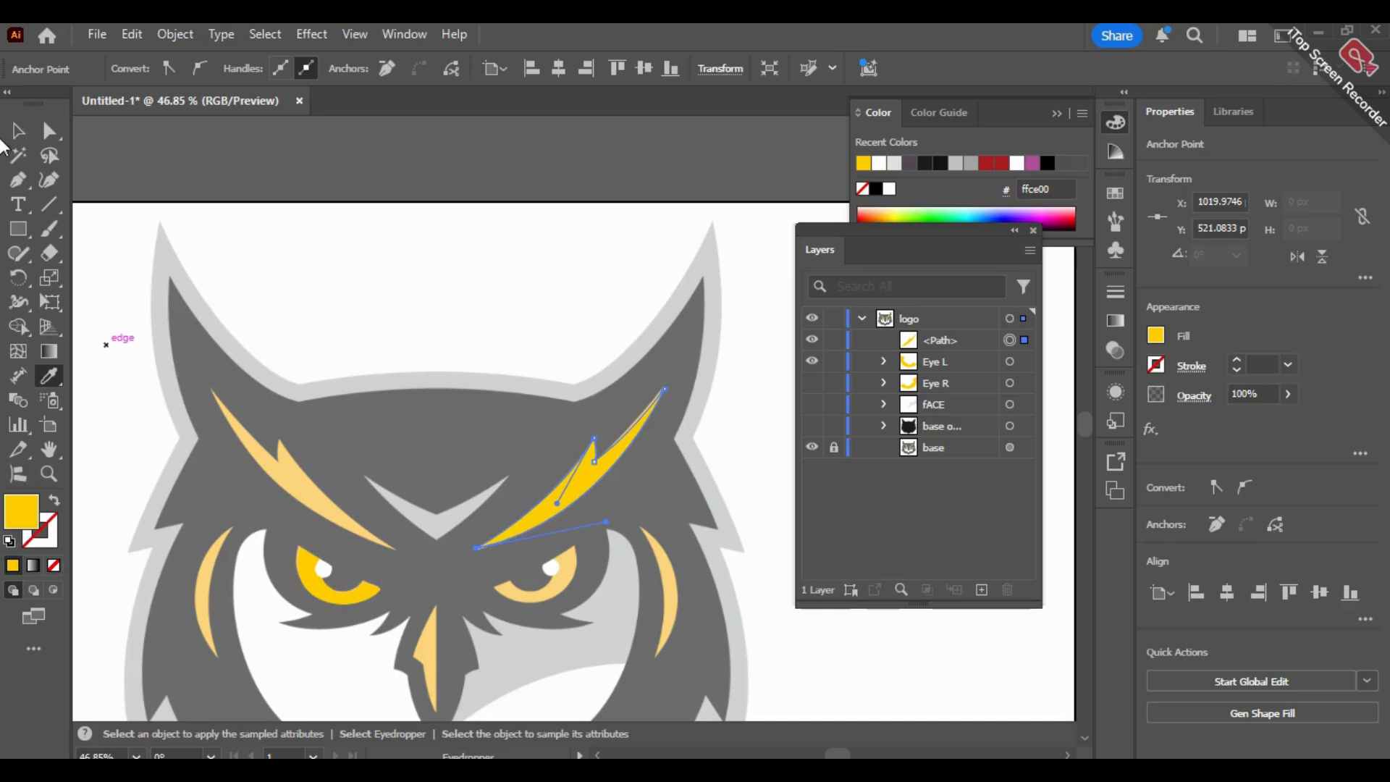
left_click(19, 131)
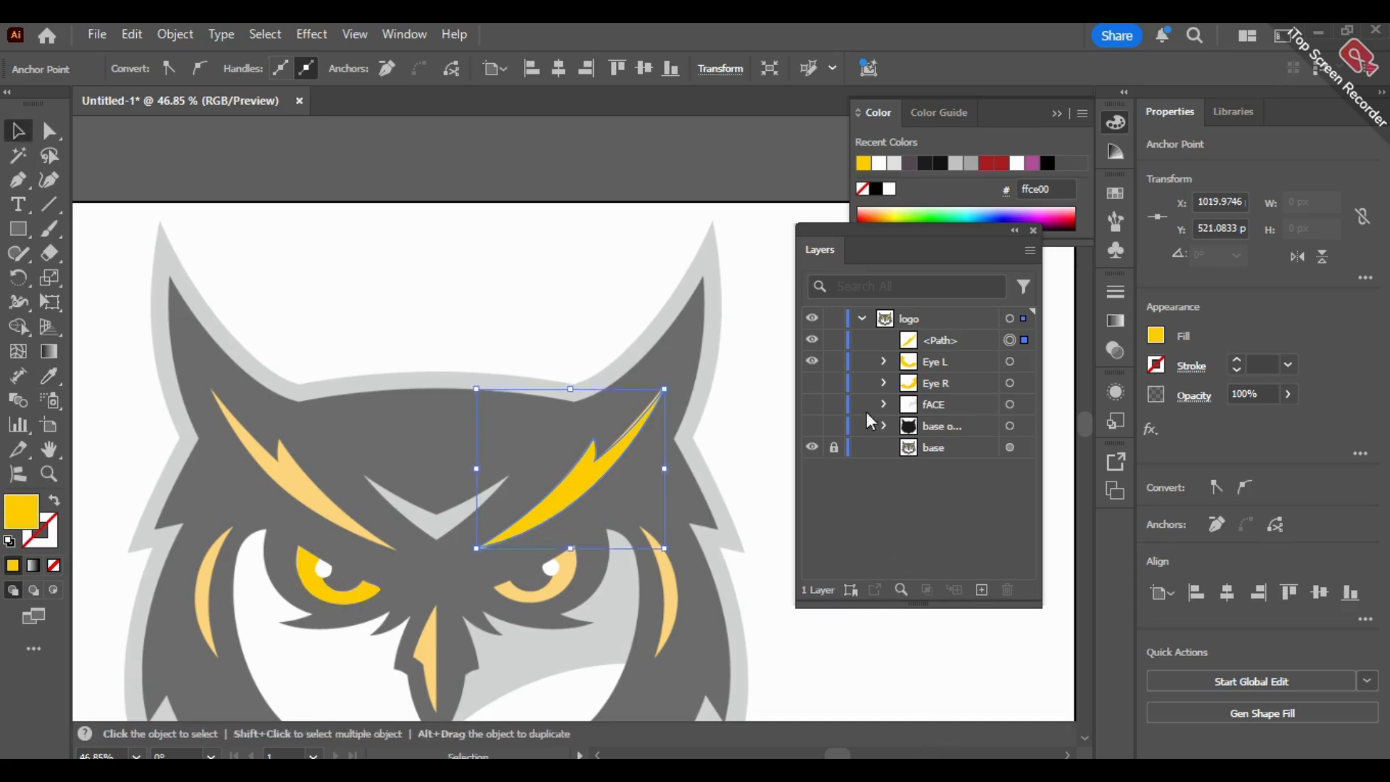
left_click(812, 362)
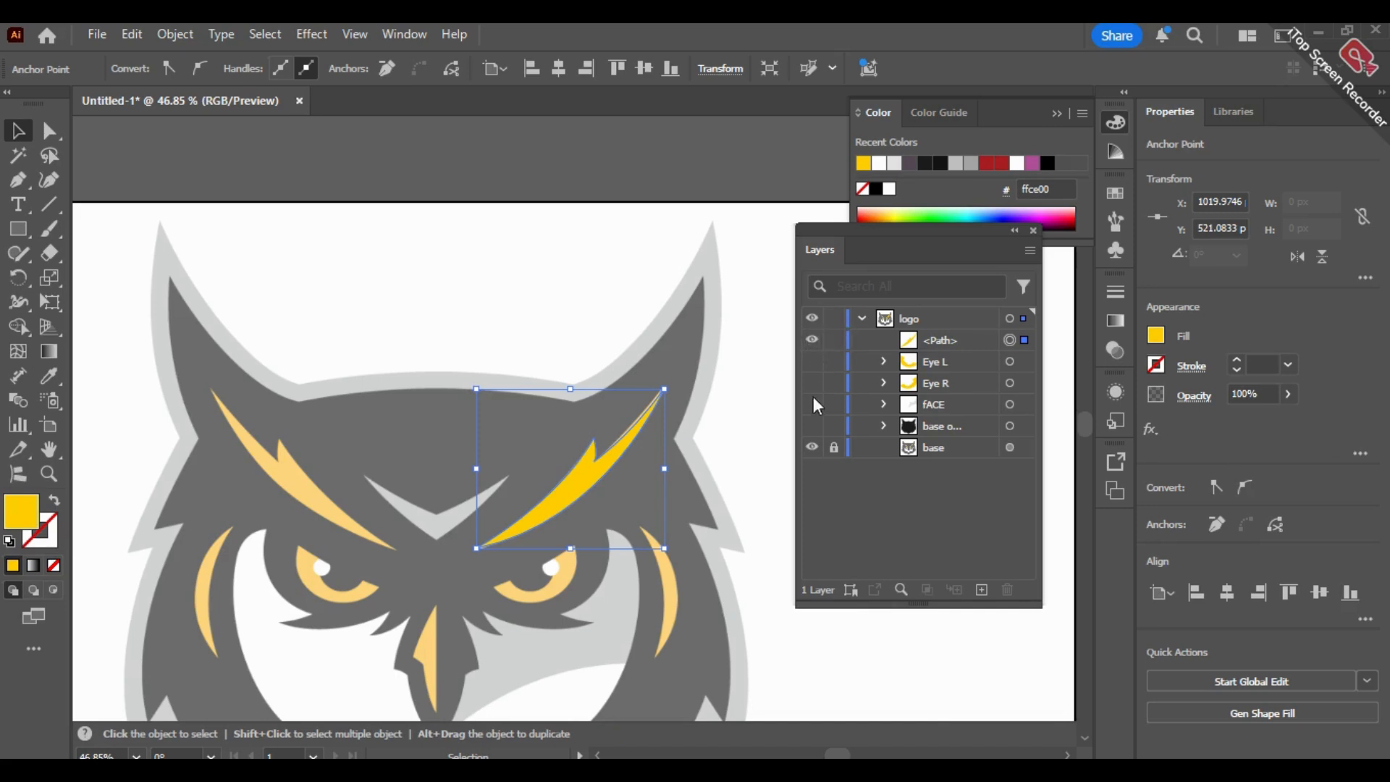
Step: Reflect a copy of the yellow brow across the vertical axis, place it over the opposite brow and deselect it
right_click(567, 497)
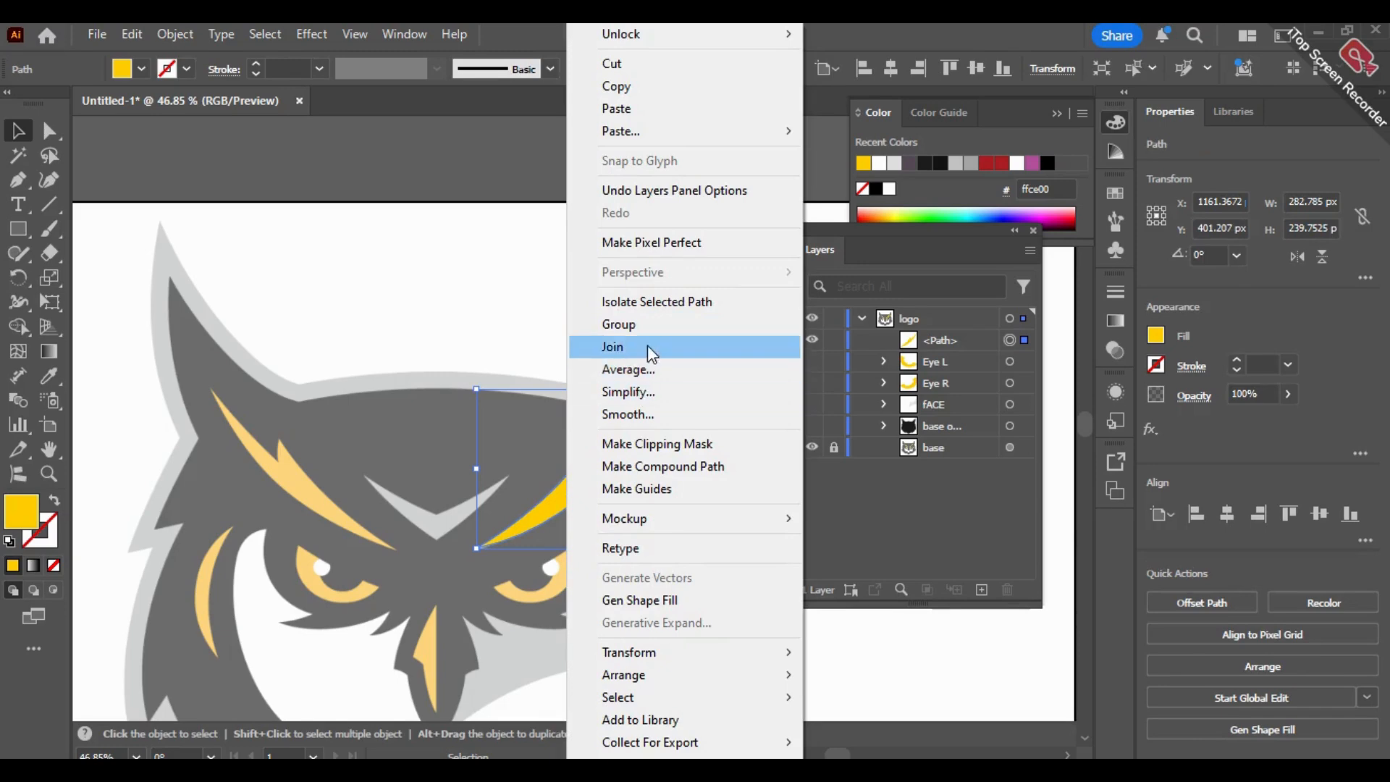
mouse_move(750, 657)
left_click(884, 548)
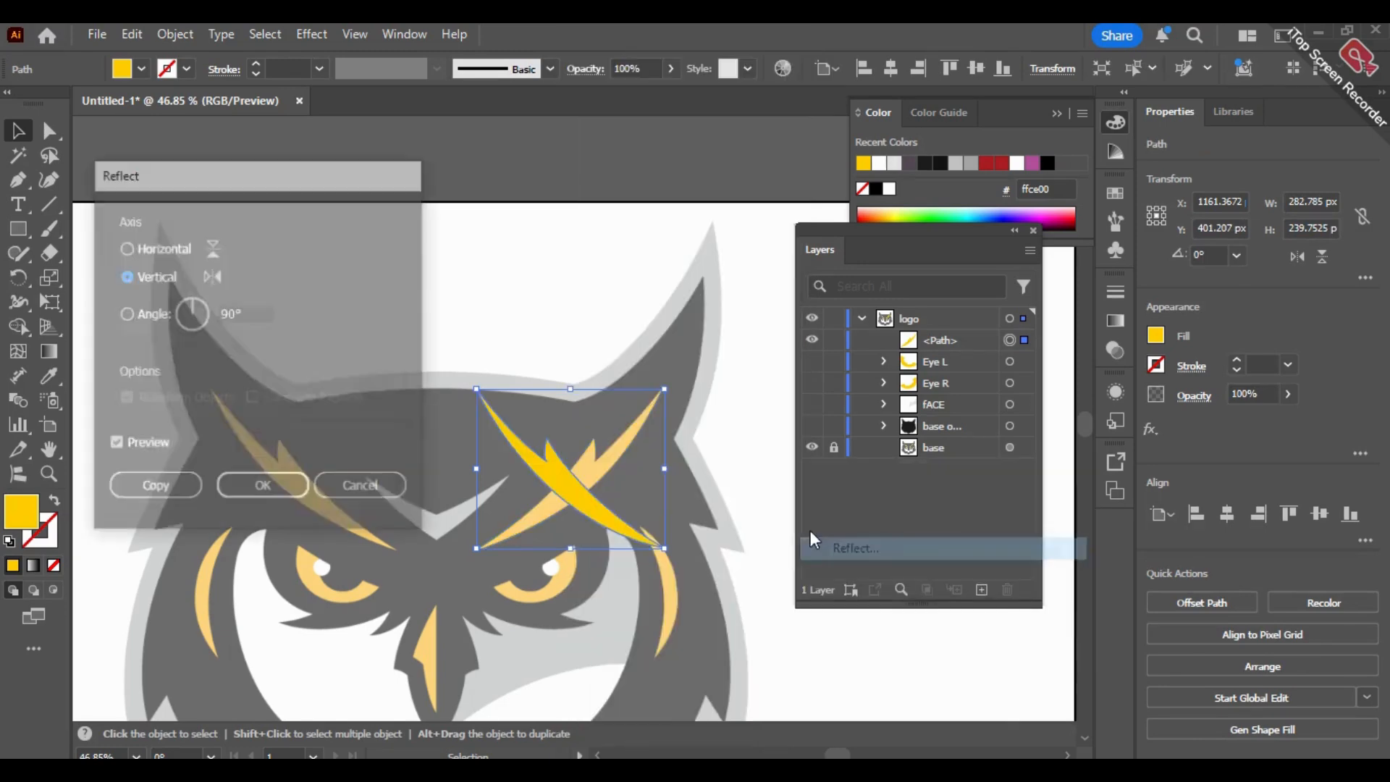
left_click(155, 488)
left_click_drag(613, 498, 327, 500)
left_click(449, 265)
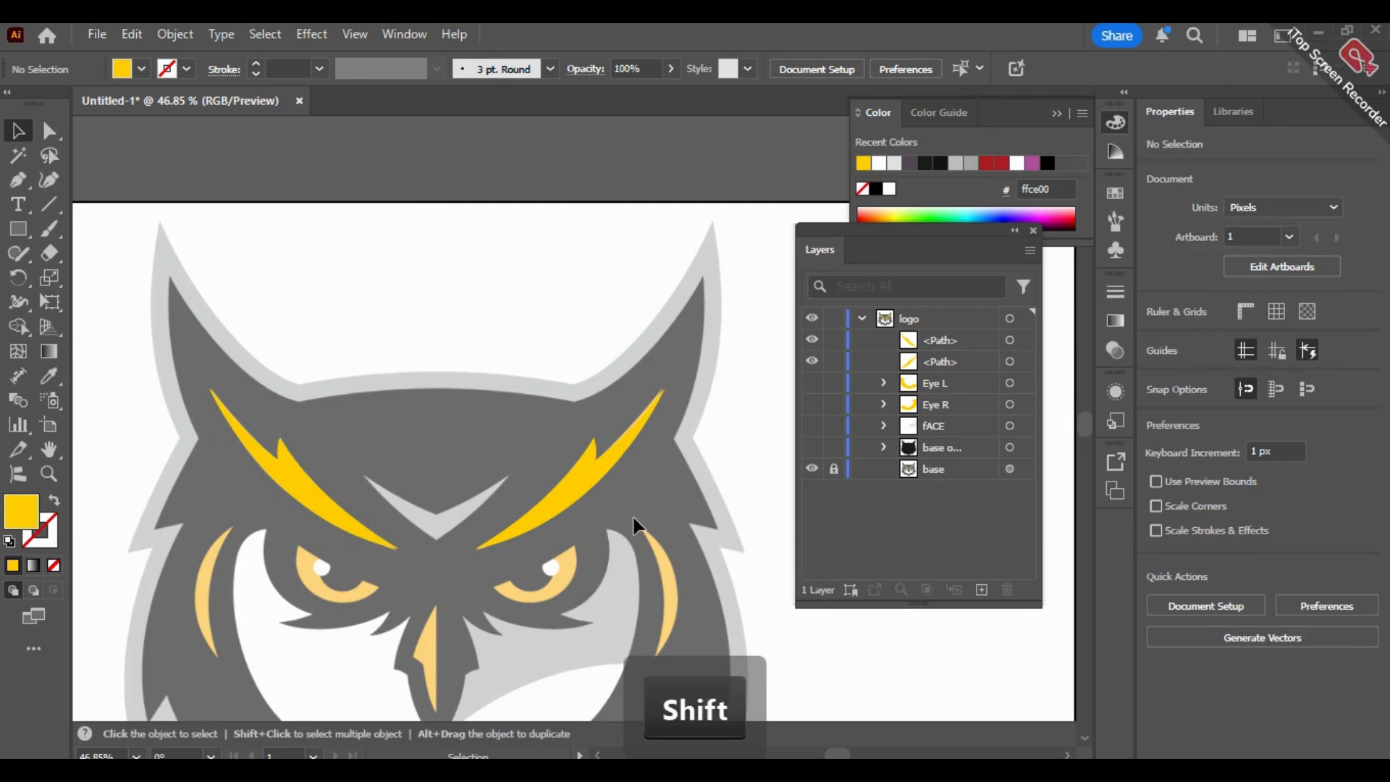
Step: Trace the crescent on the image's left cheek as a closed Pen path with no fill and a yellow stroke
key("space")
left_click_drag(397, 474, 427, 335)
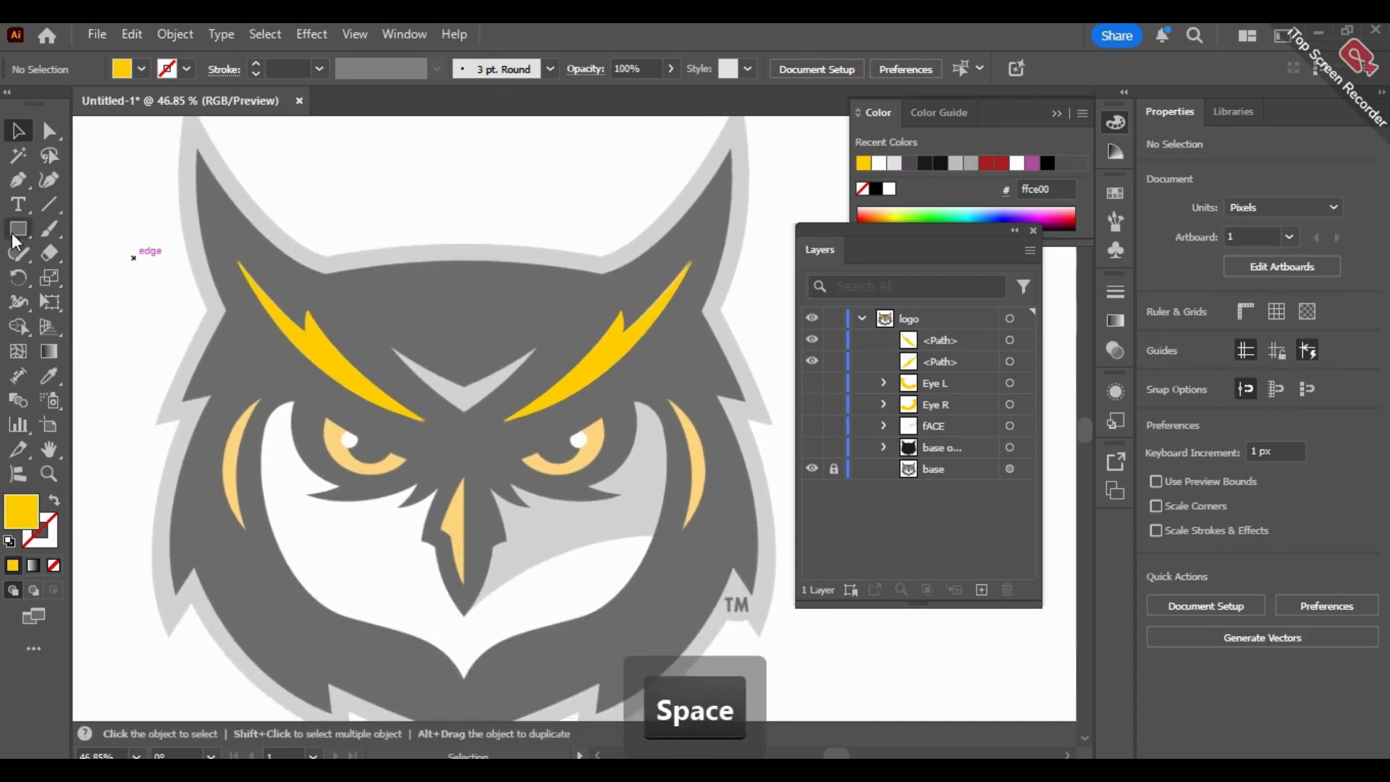
left_click(14, 183)
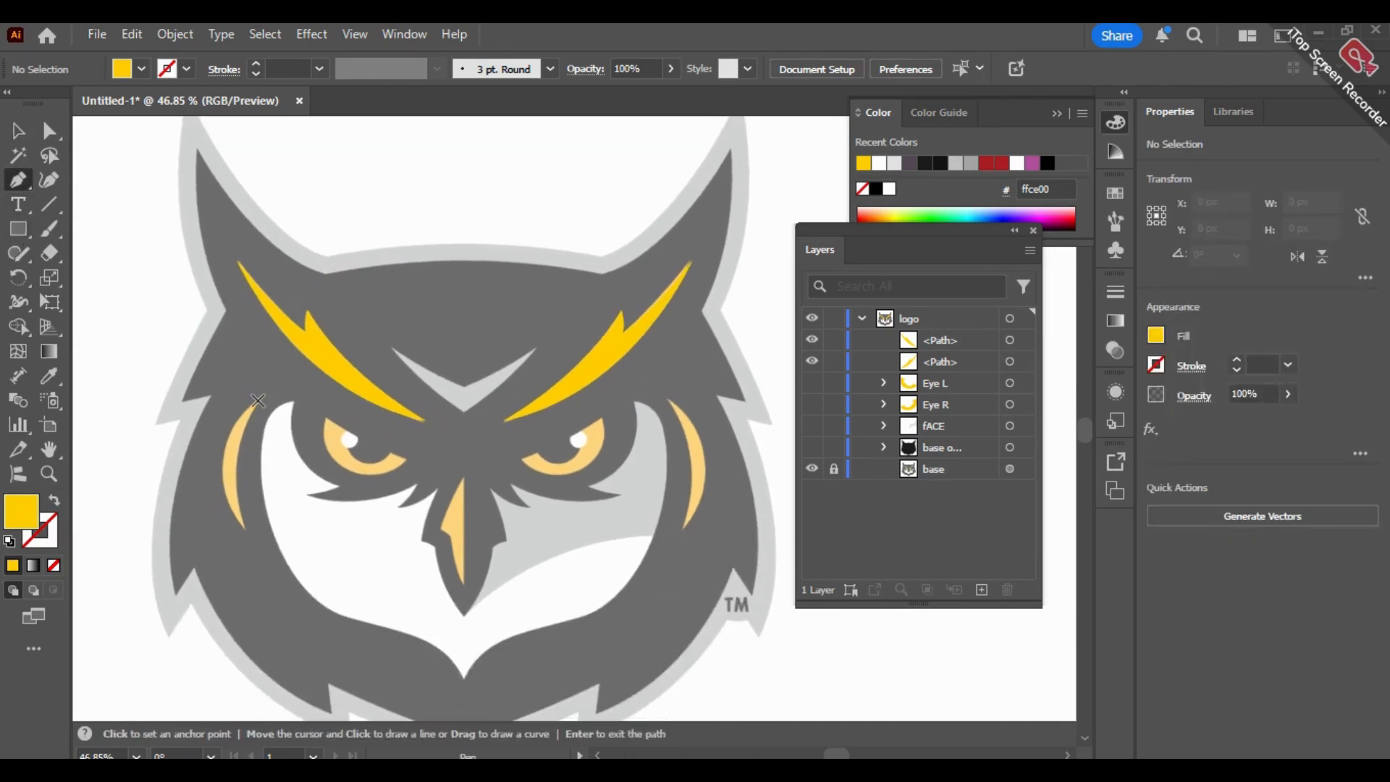
left_click(259, 399)
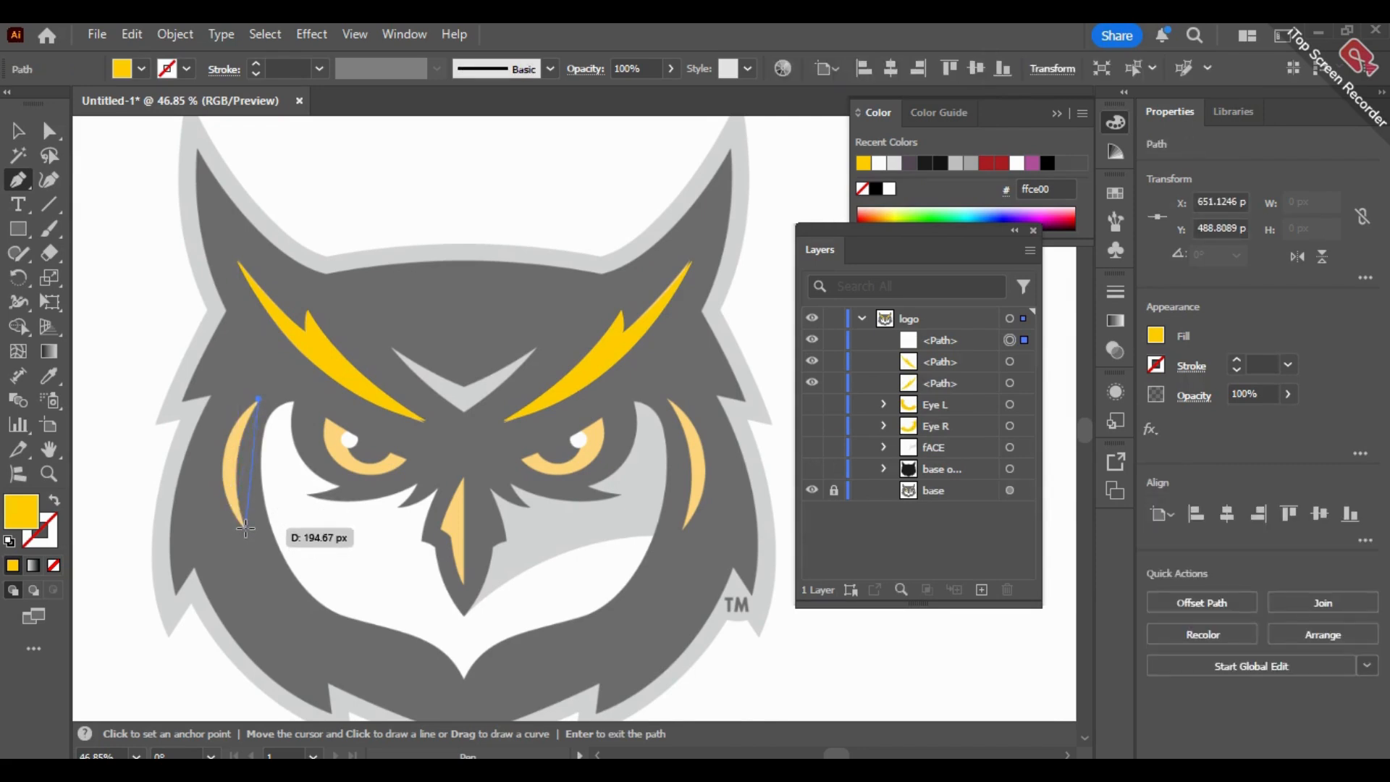
left_click_drag(245, 529, 300, 615)
left_click(244, 531)
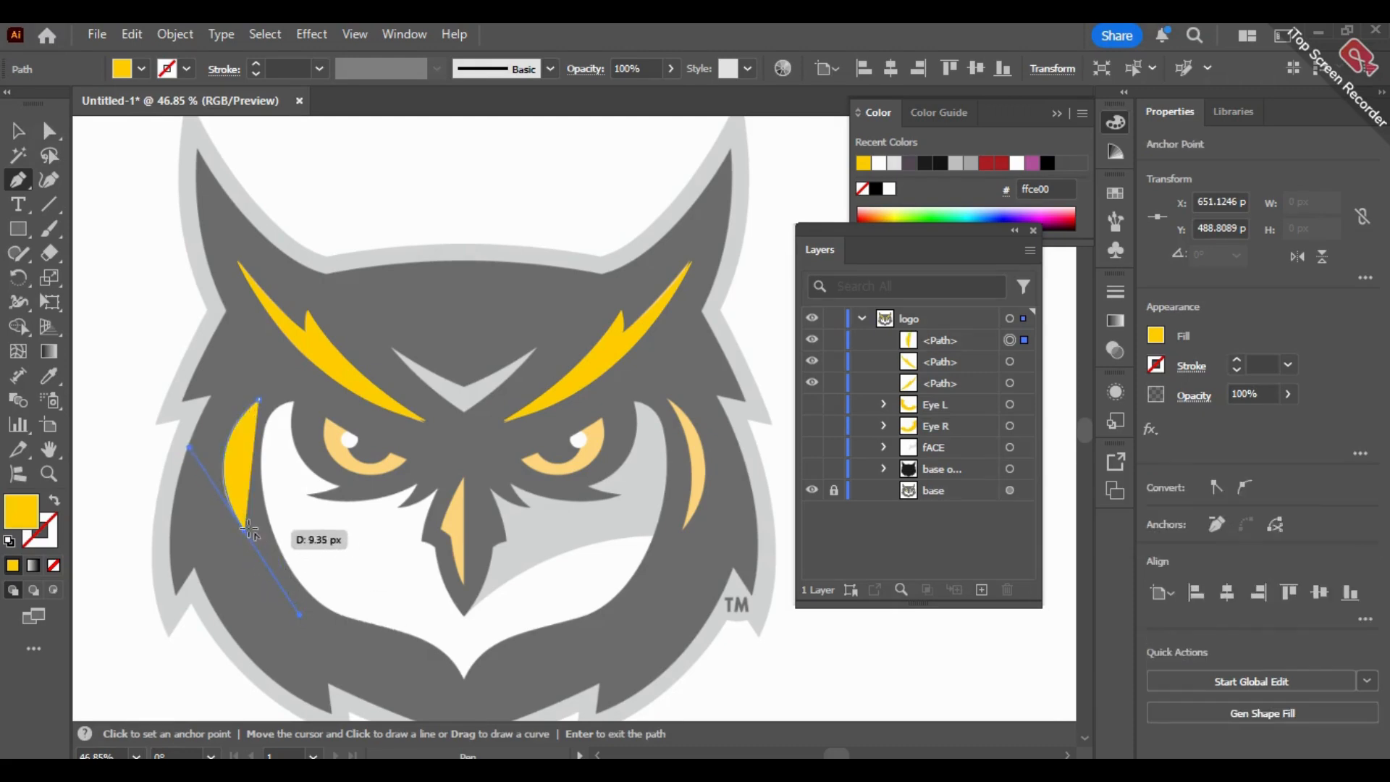
left_click(54, 499)
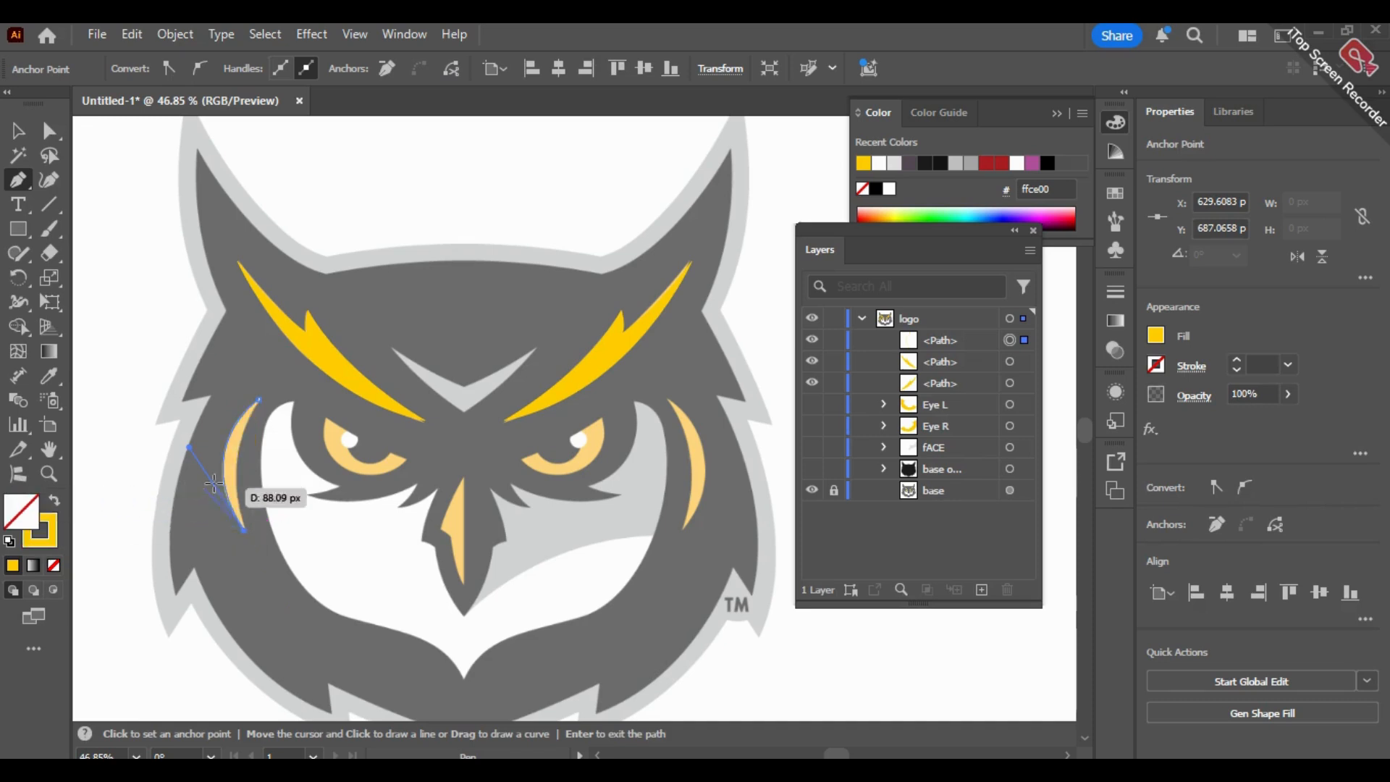
left_click(257, 400)
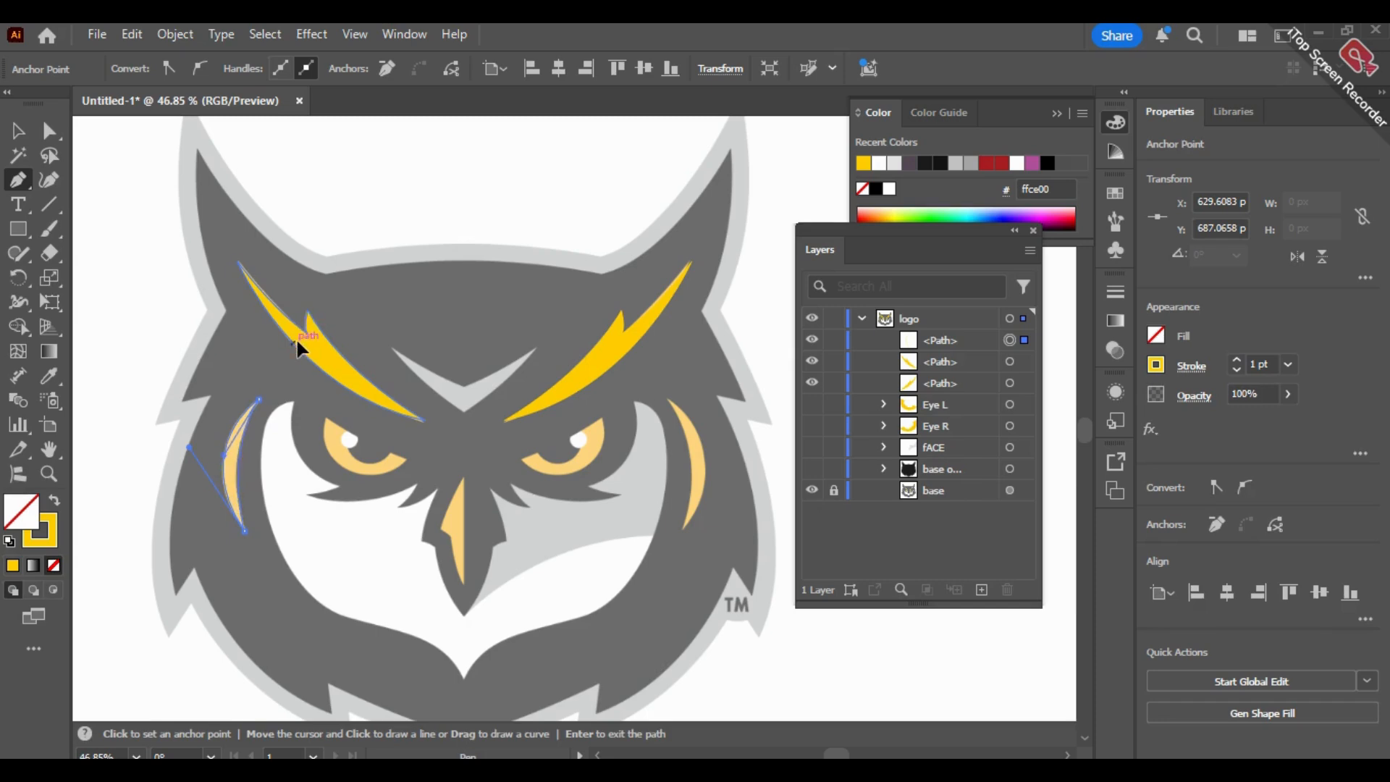
left_click_drag(297, 339, 300, 345)
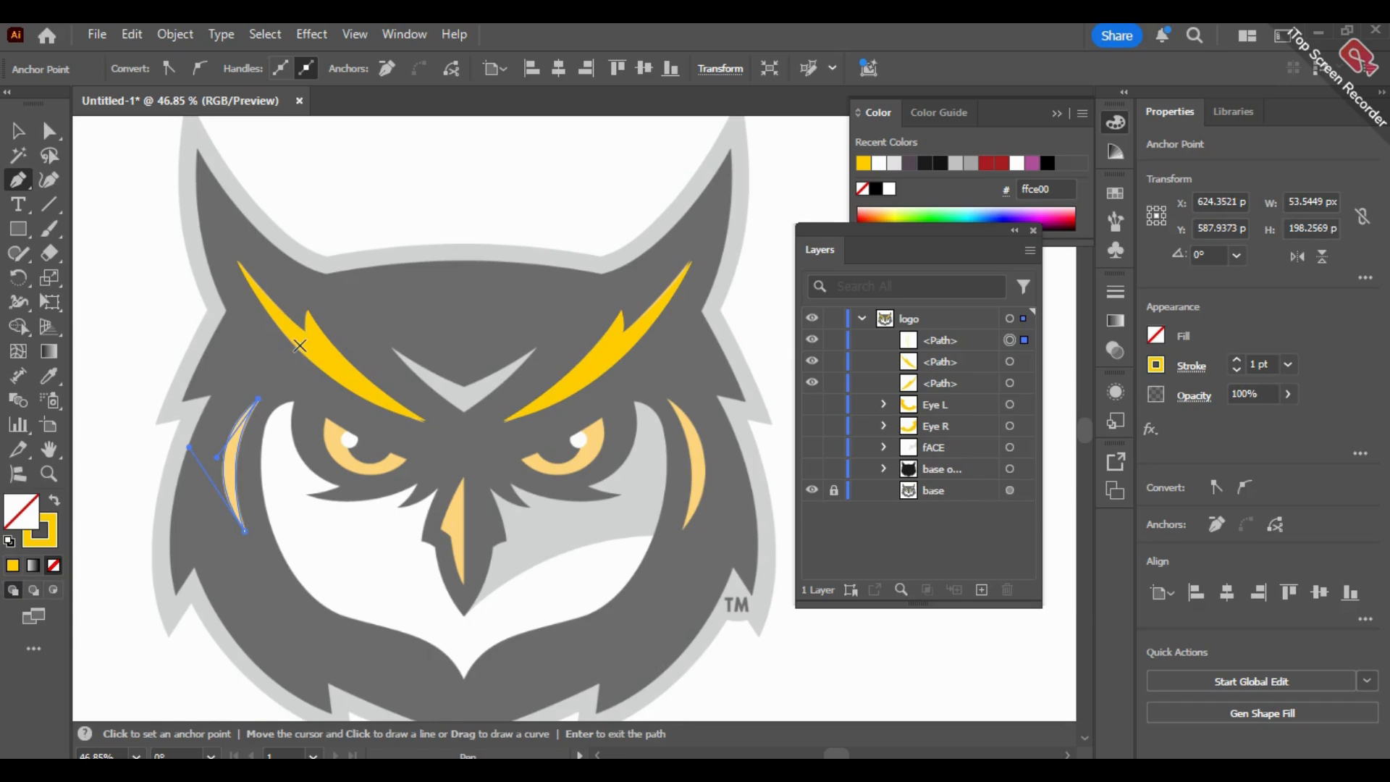
Step: Fill the traced cheek crescent with the yellow sampled from the brow using the Eyedropper
left_click(17, 132)
left_click(48, 376)
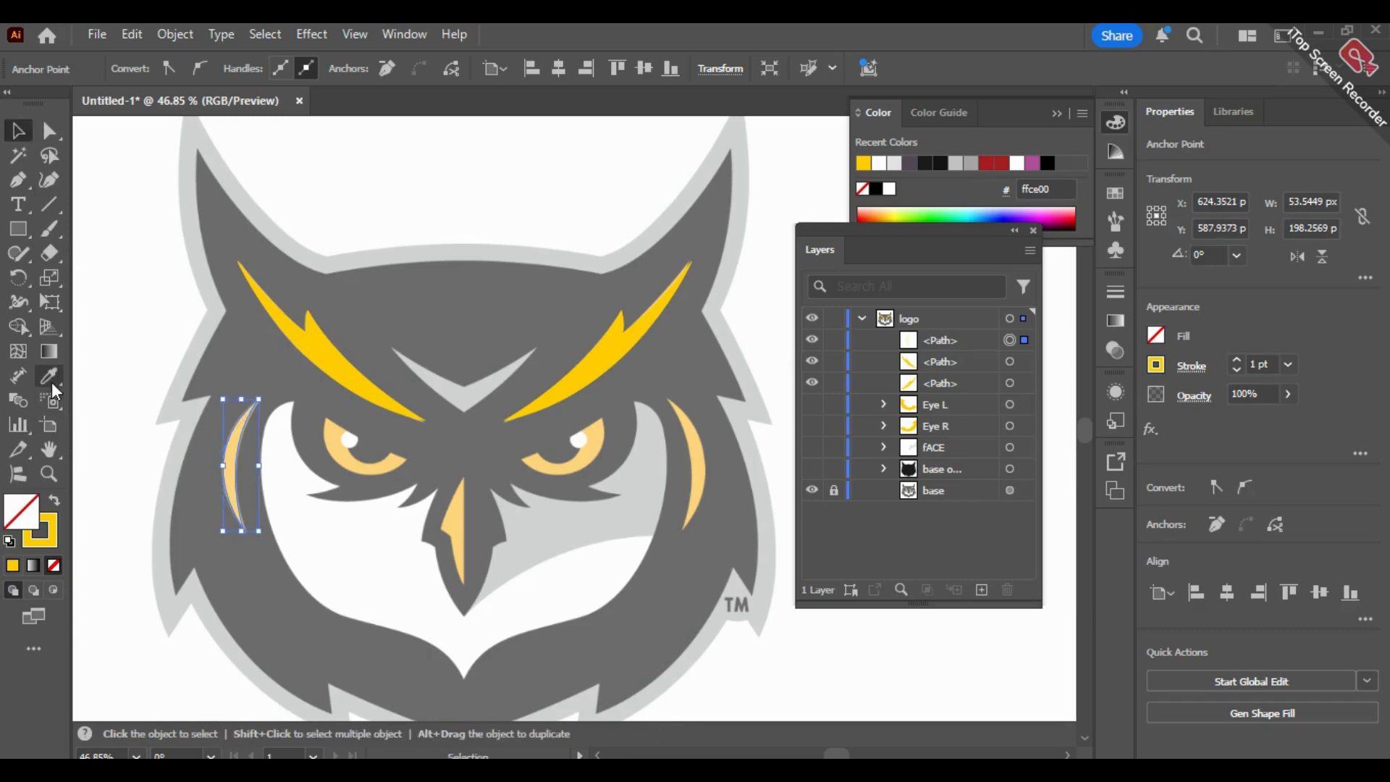
left_click(305, 359)
left_click(17, 132)
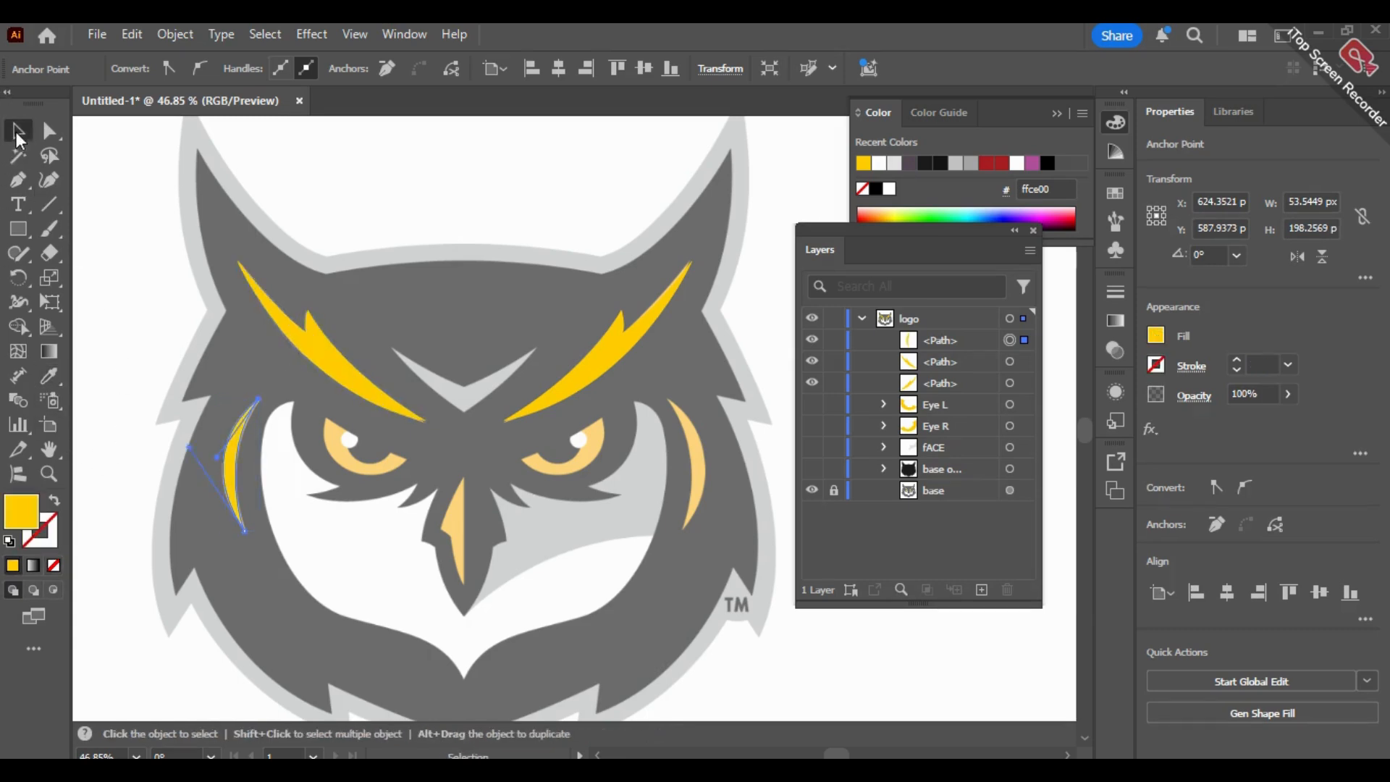
Step: Try to reflect a copy of the cheek crescent and move it across the face, and delete that copy
right_click(233, 478)
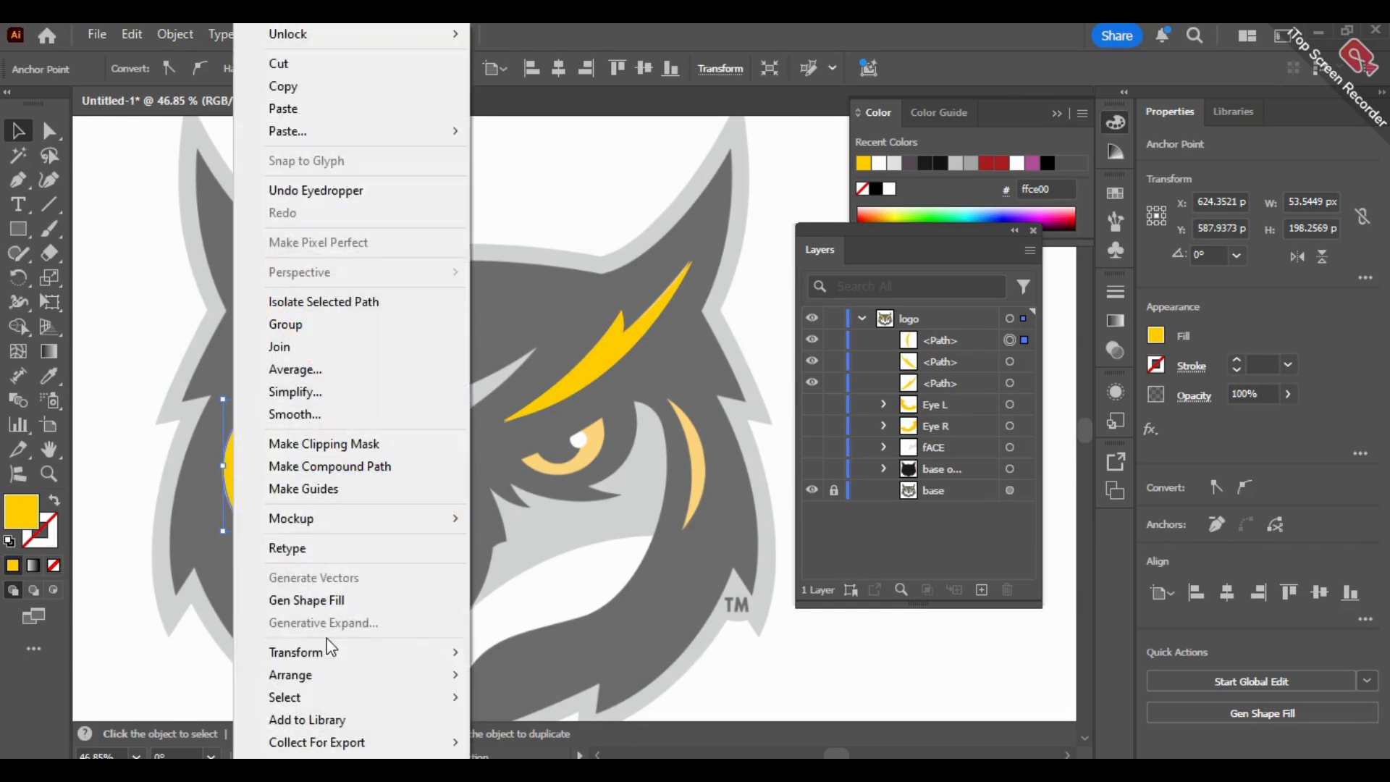
mouse_move(327, 653)
left_click(562, 550)
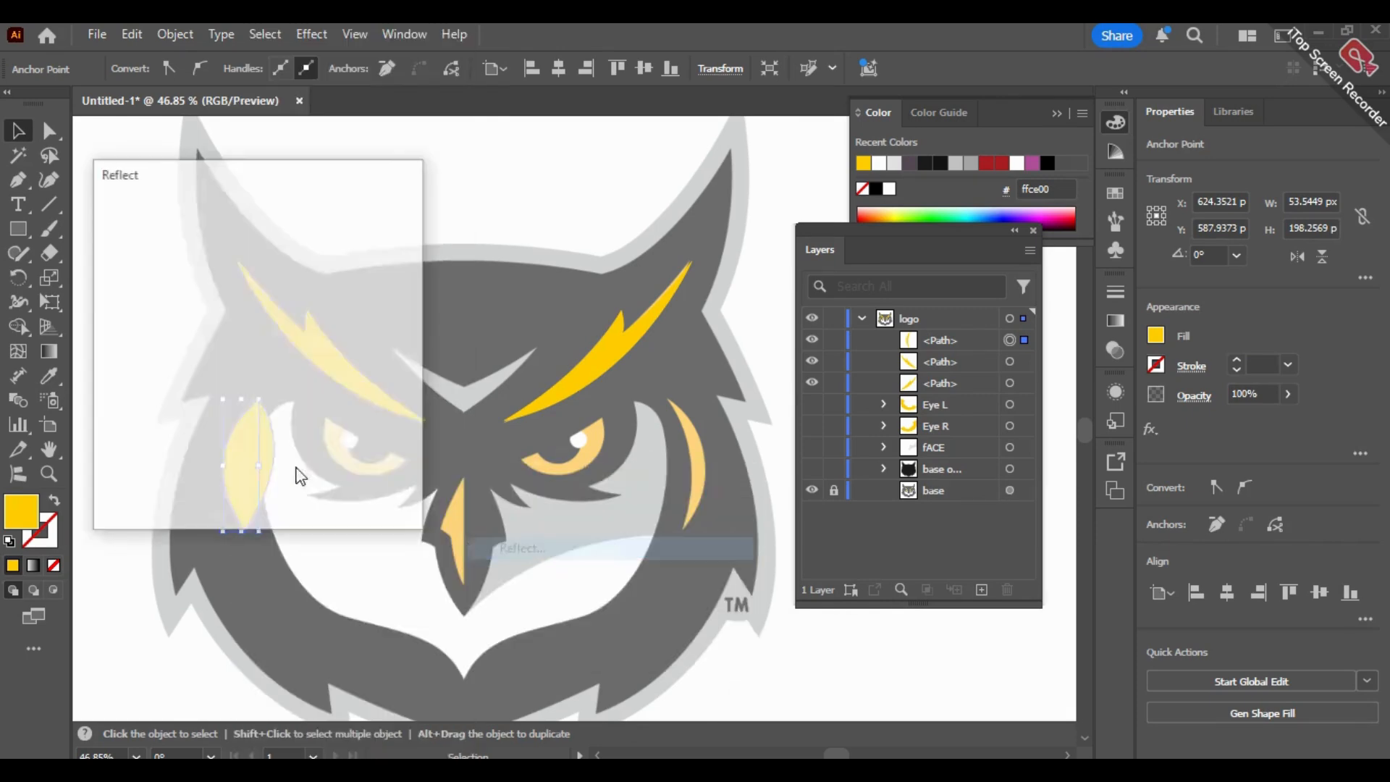
left_click(155, 488)
left_click_drag(227, 494, 562, 498)
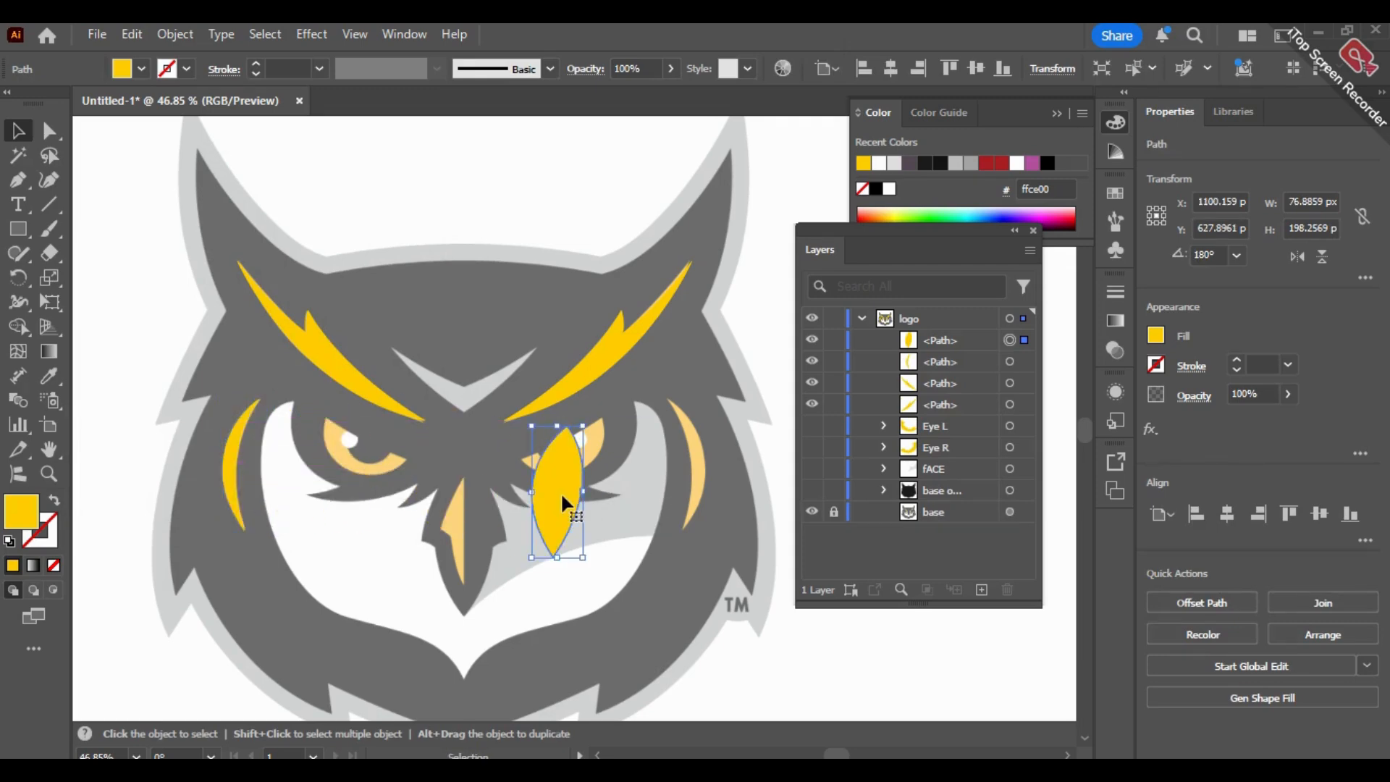
key("BackSpace")
Step: Duplicate the yellow cheek crescent over the nearby eye and reflect the duplicate across the vertical axis
left_click(227, 493)
left_click_drag(226, 493, 325, 490)
right_click(325, 490)
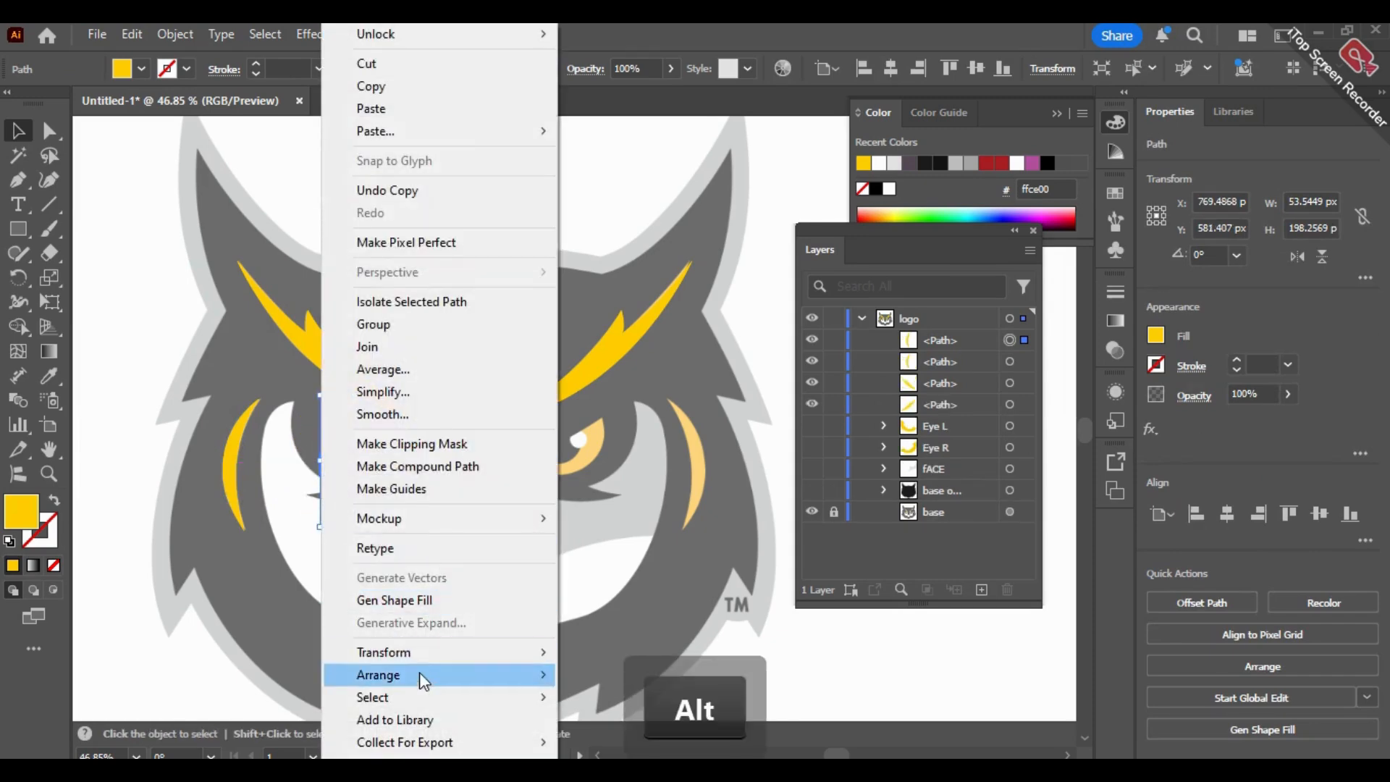
mouse_move(445, 655)
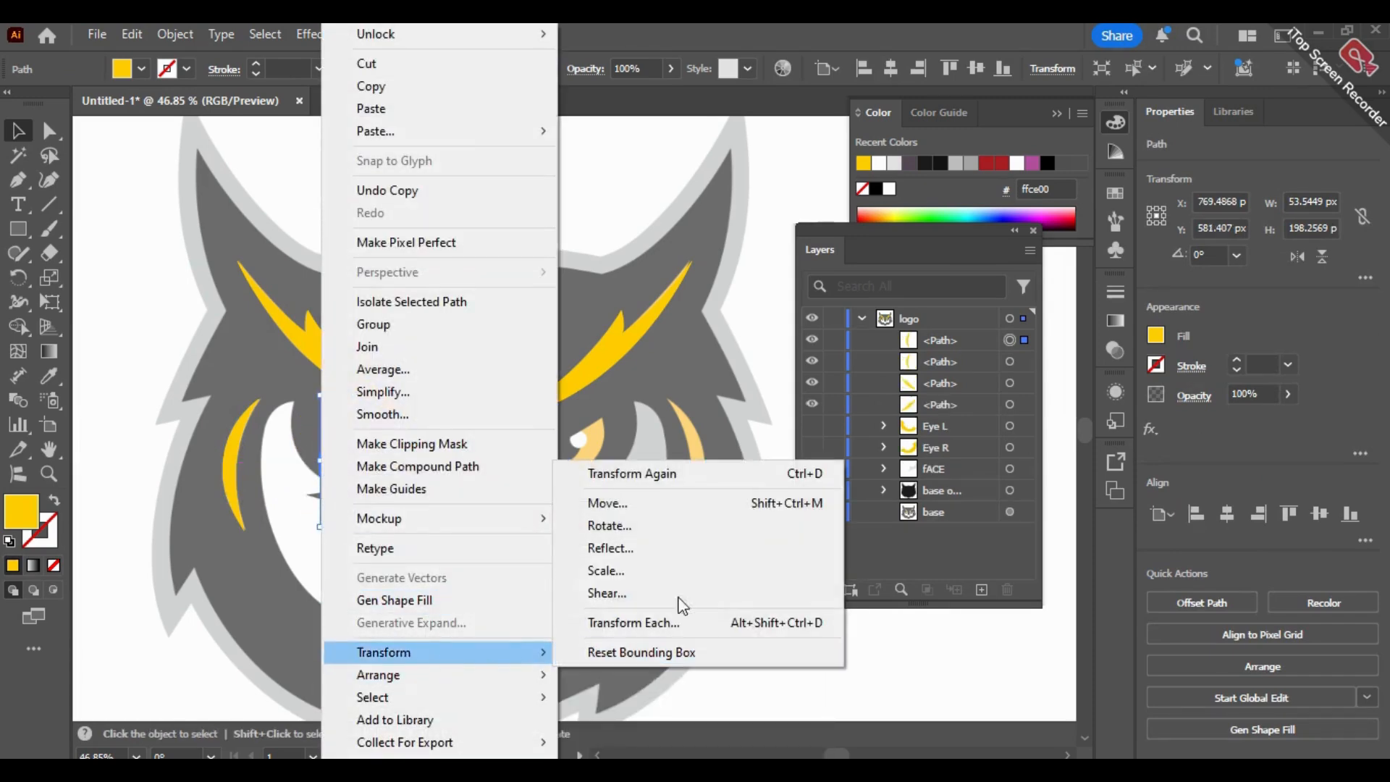
left_click(640, 550)
left_click(255, 489)
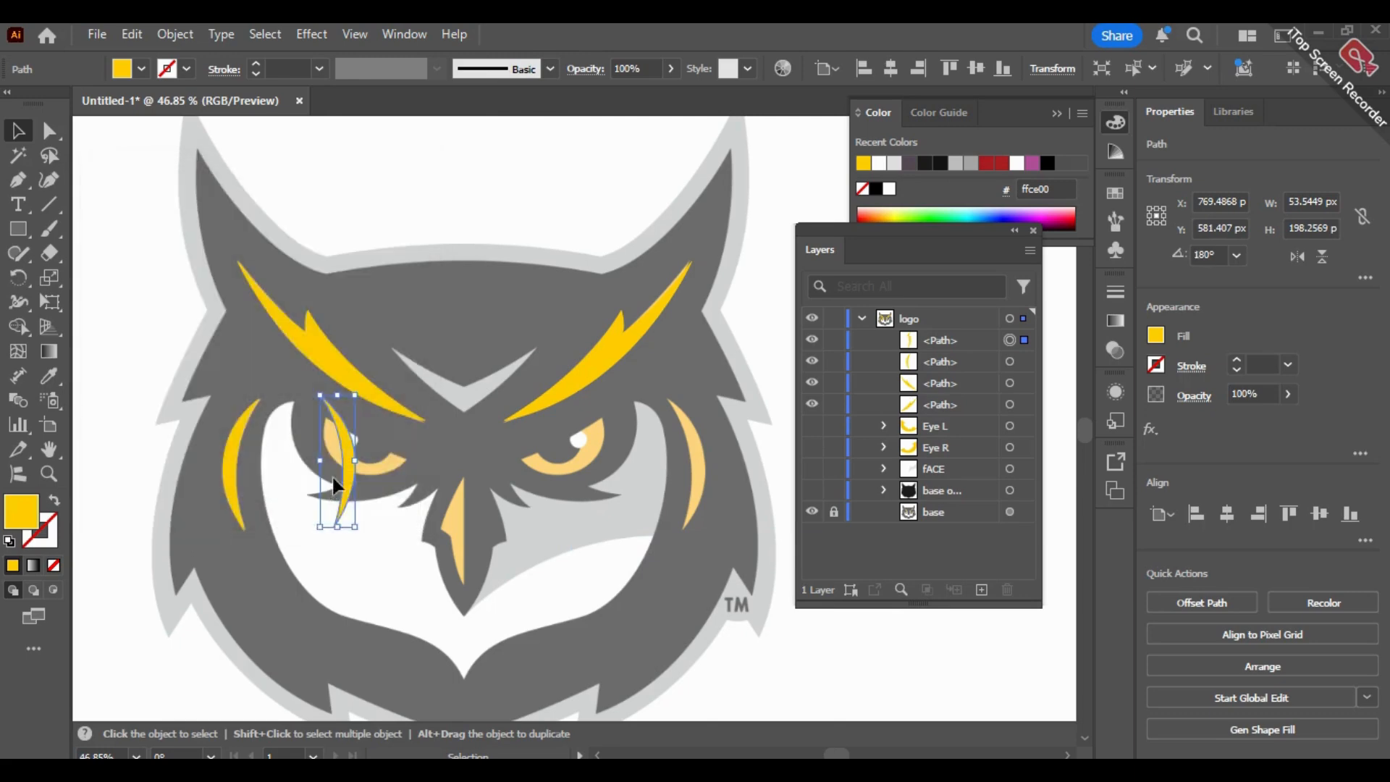
Step: Move the mirrored crescent onto the matching crescent on the opposite cheek of the base image and deselect it
left_click_drag(344, 471, 688, 474)
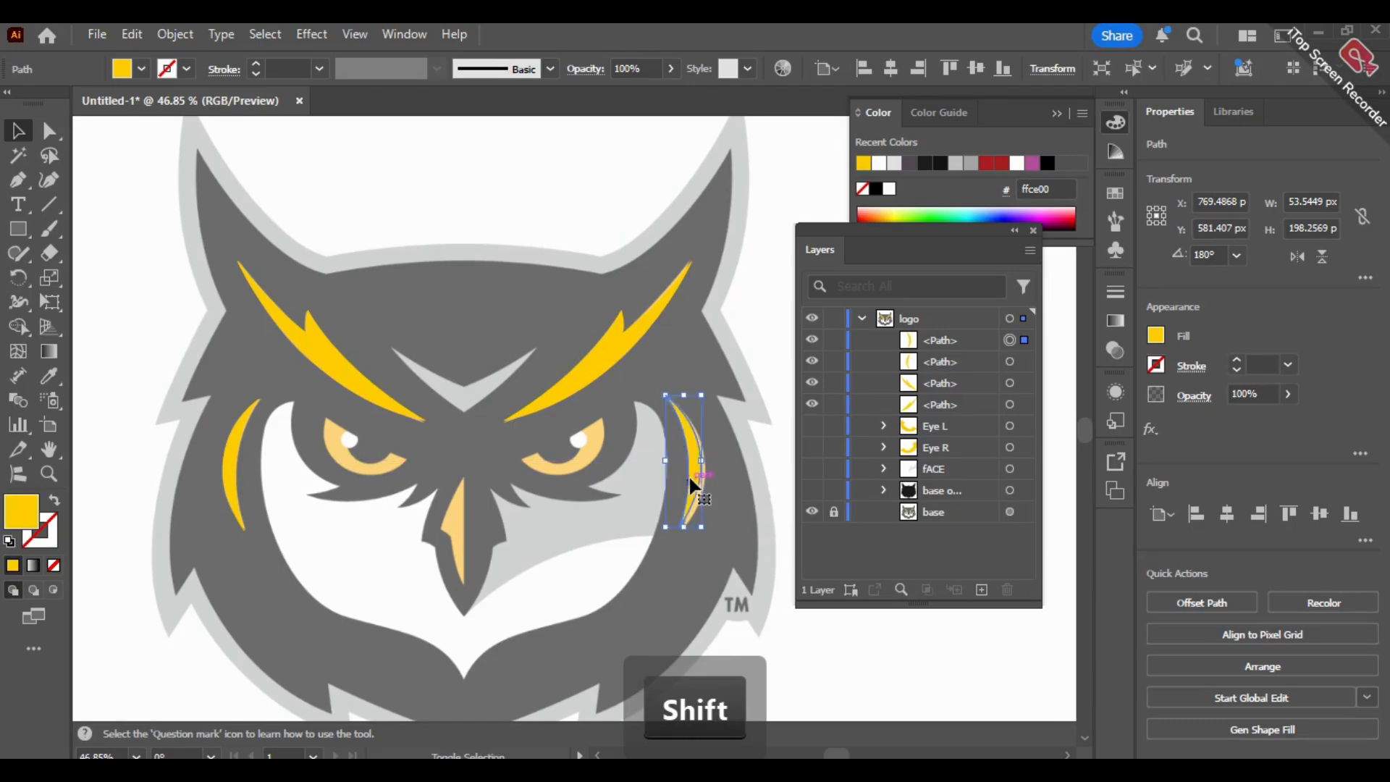
left_click(764, 343)
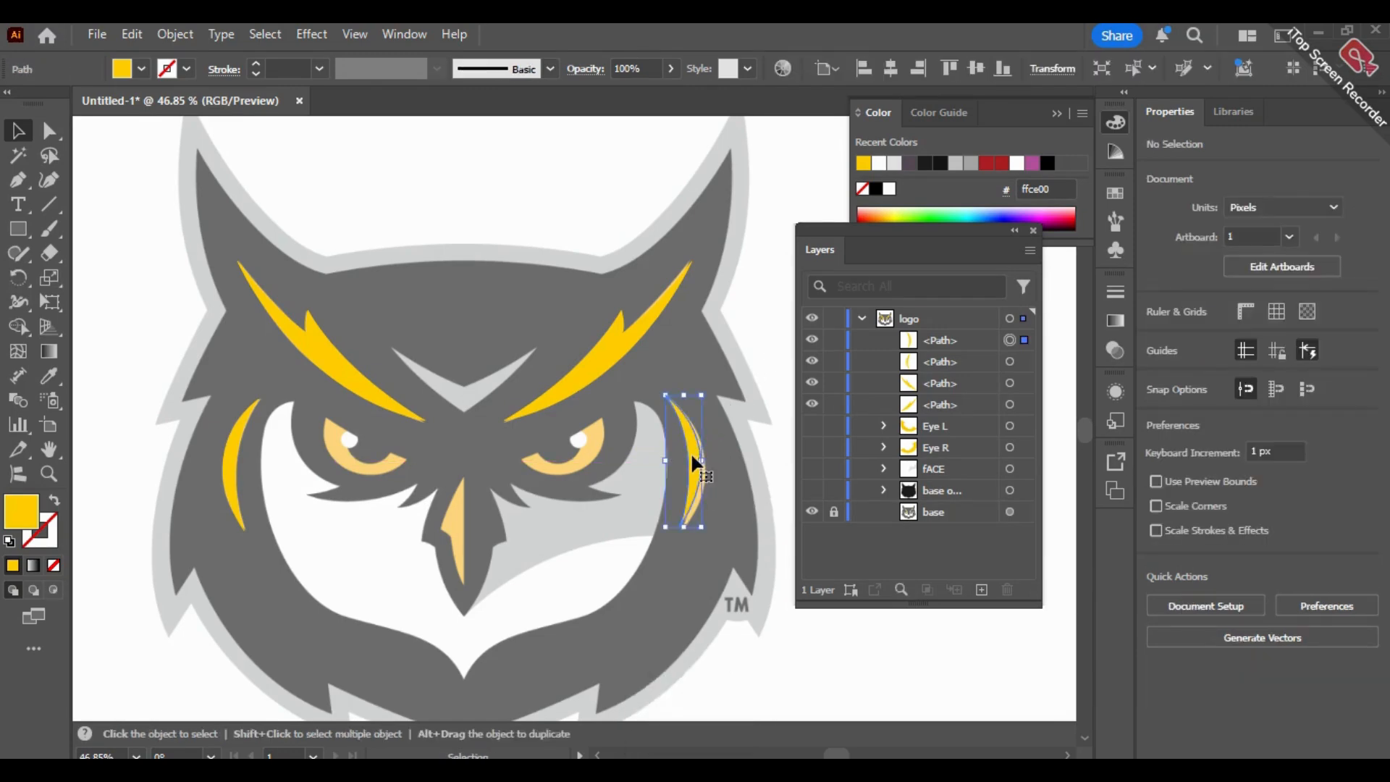
double_click(691, 453)
left_click(757, 376)
double_click(758, 376)
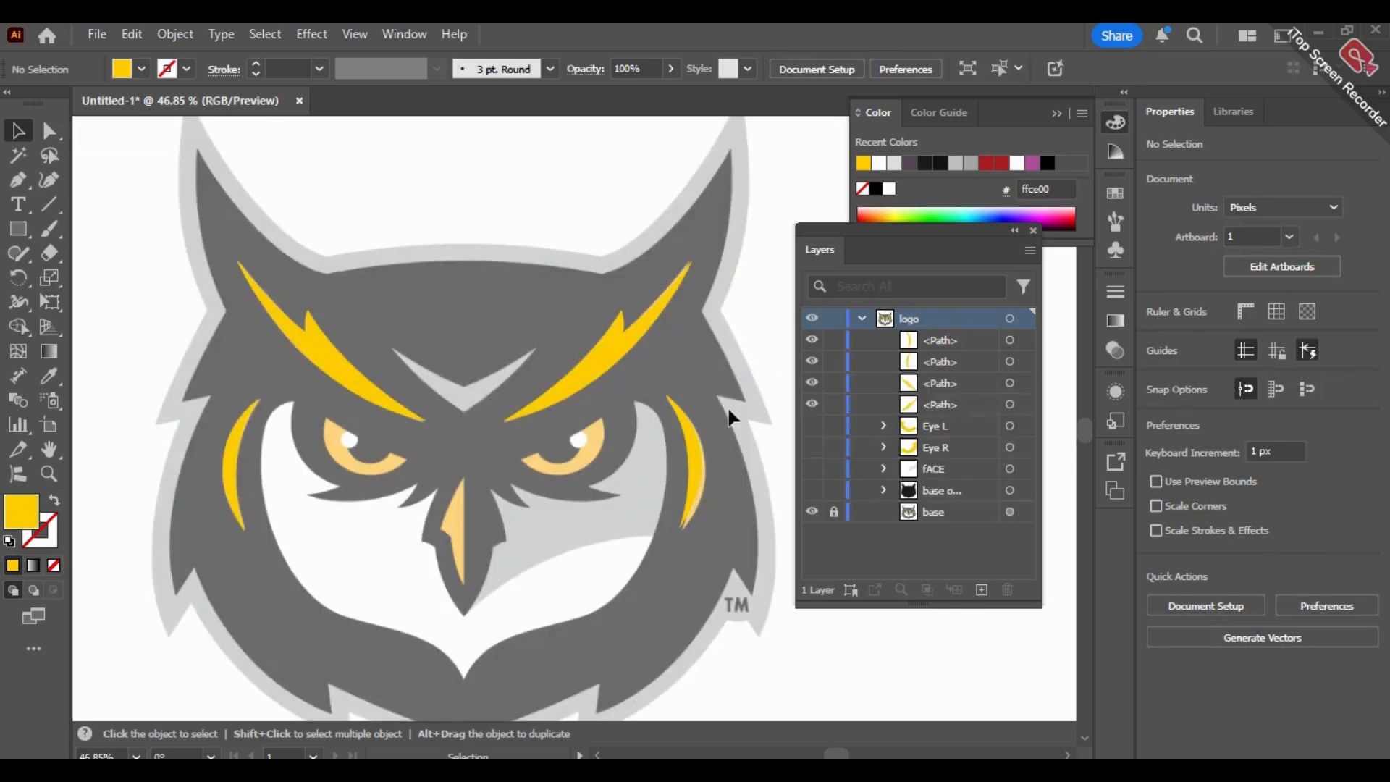
Step: Nudge the mirrored cheek crescent sideways until it lies over the matching crescent of the base image, and deselect it
left_click_drag(692, 460, 693, 463)
key("Left")
key("Left")
key("Left")
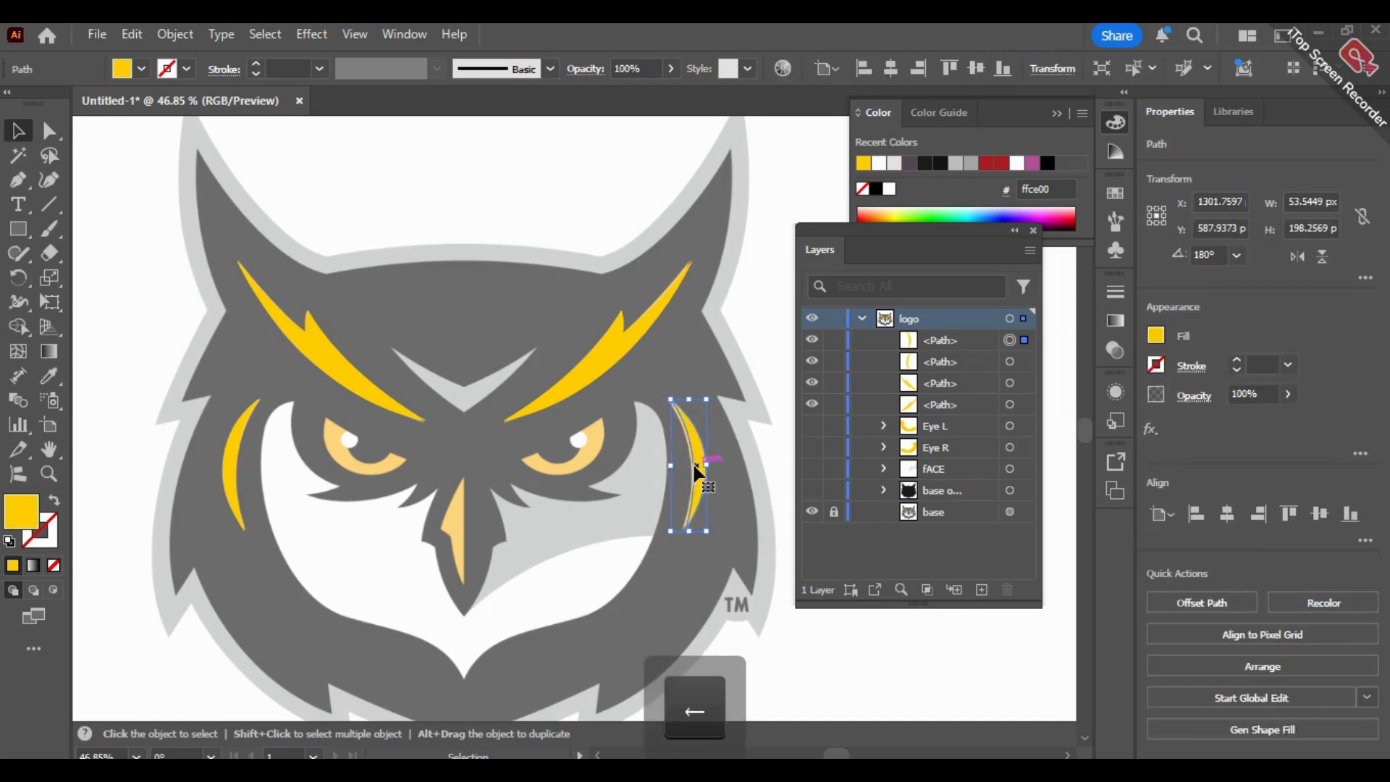
key("Left")
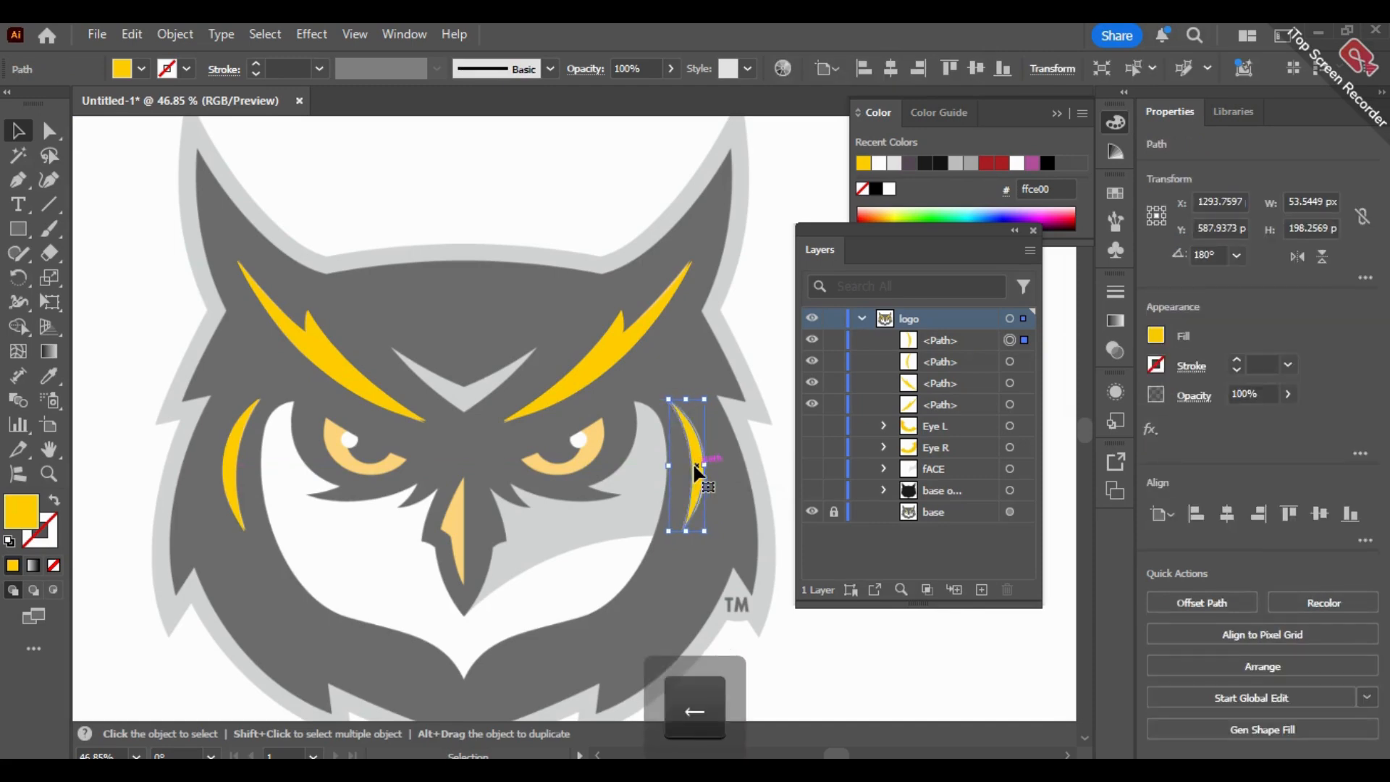
left_click(519, 150)
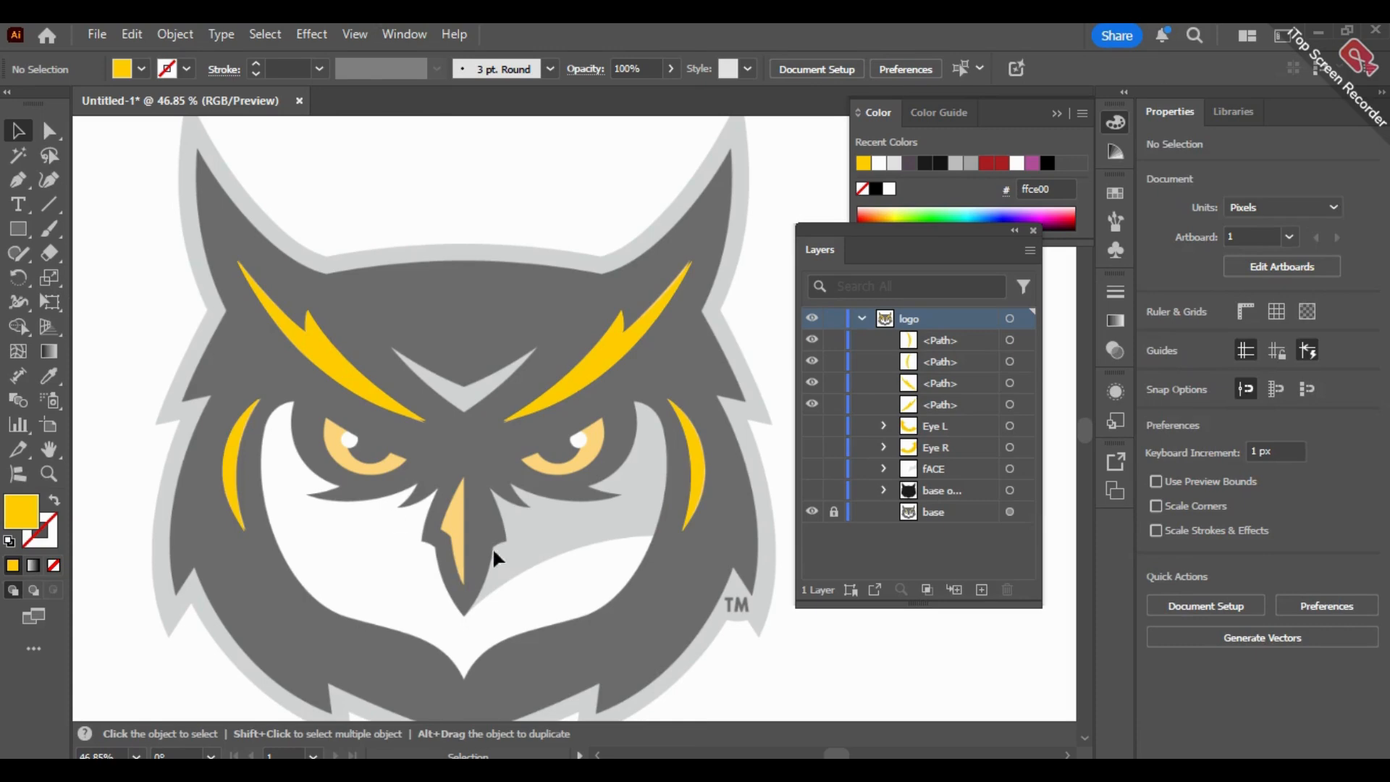
Step: Trace the light half of the beak on the base image as a closed path with the Pen tool
left_click(18, 180)
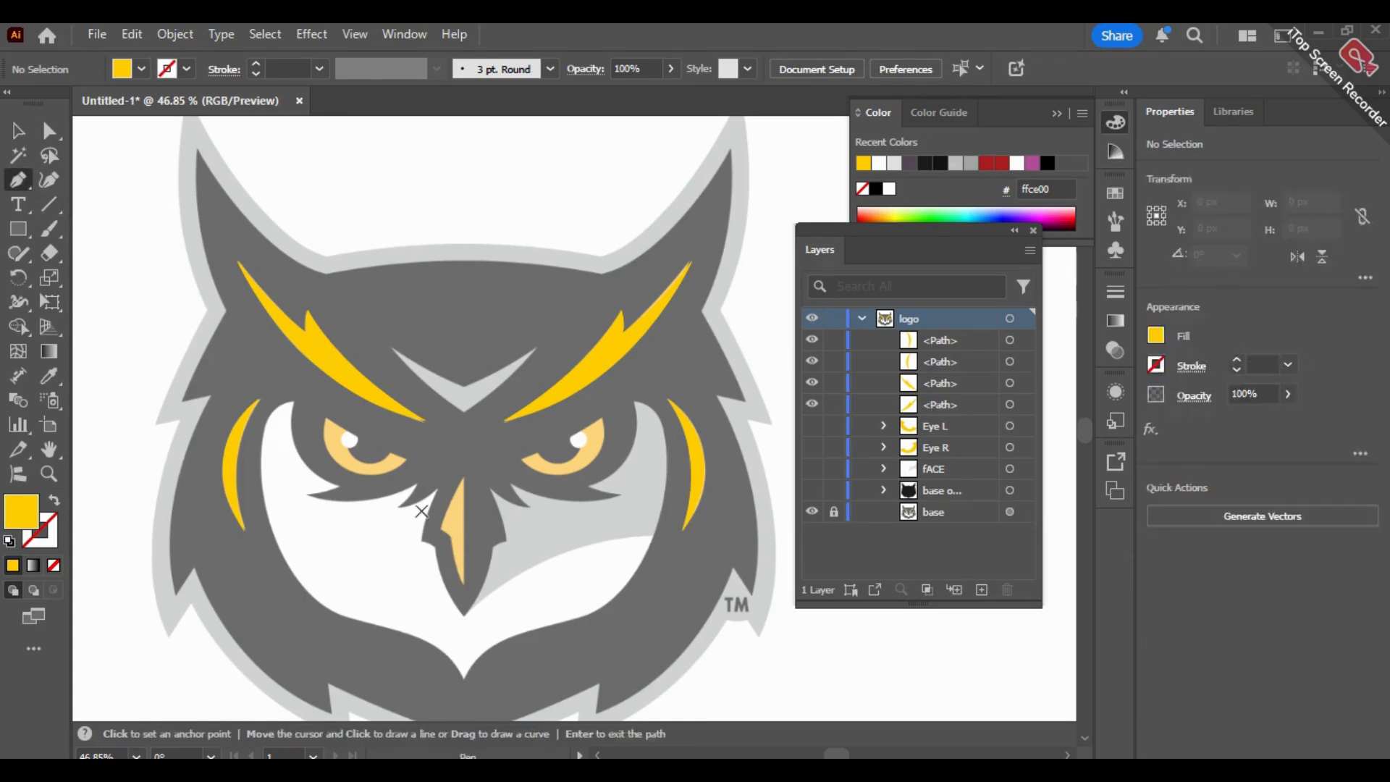
left_click(463, 478)
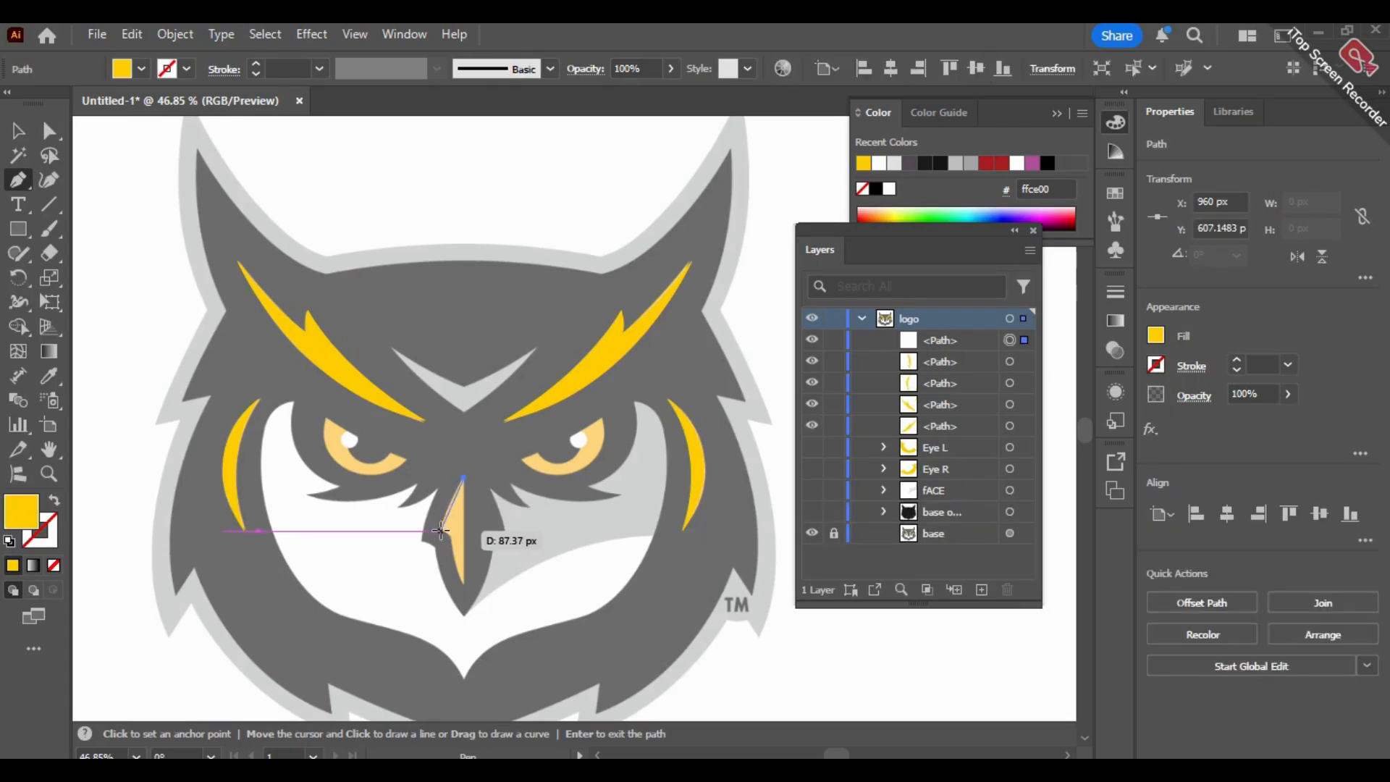
left_click(437, 532)
left_click_drag(435, 545, 435, 545)
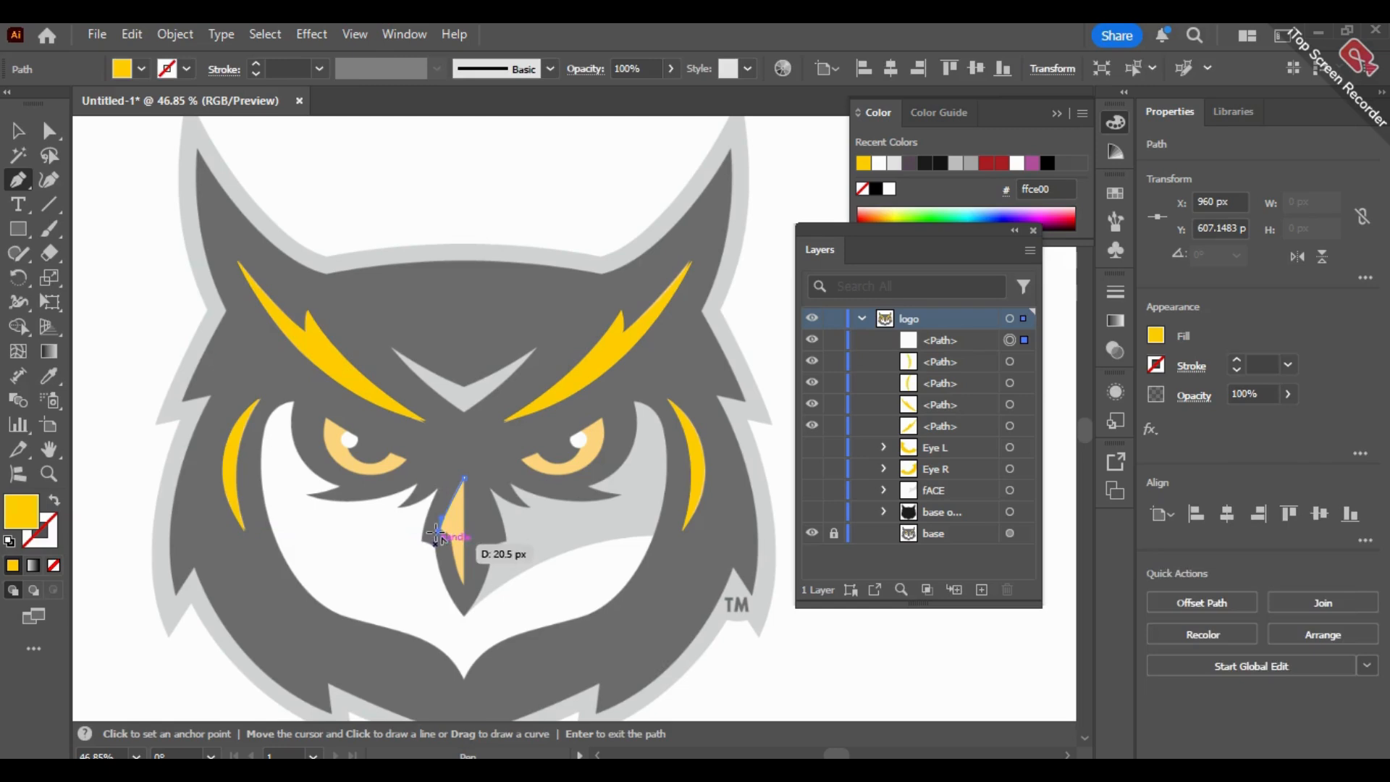
left_click(438, 531)
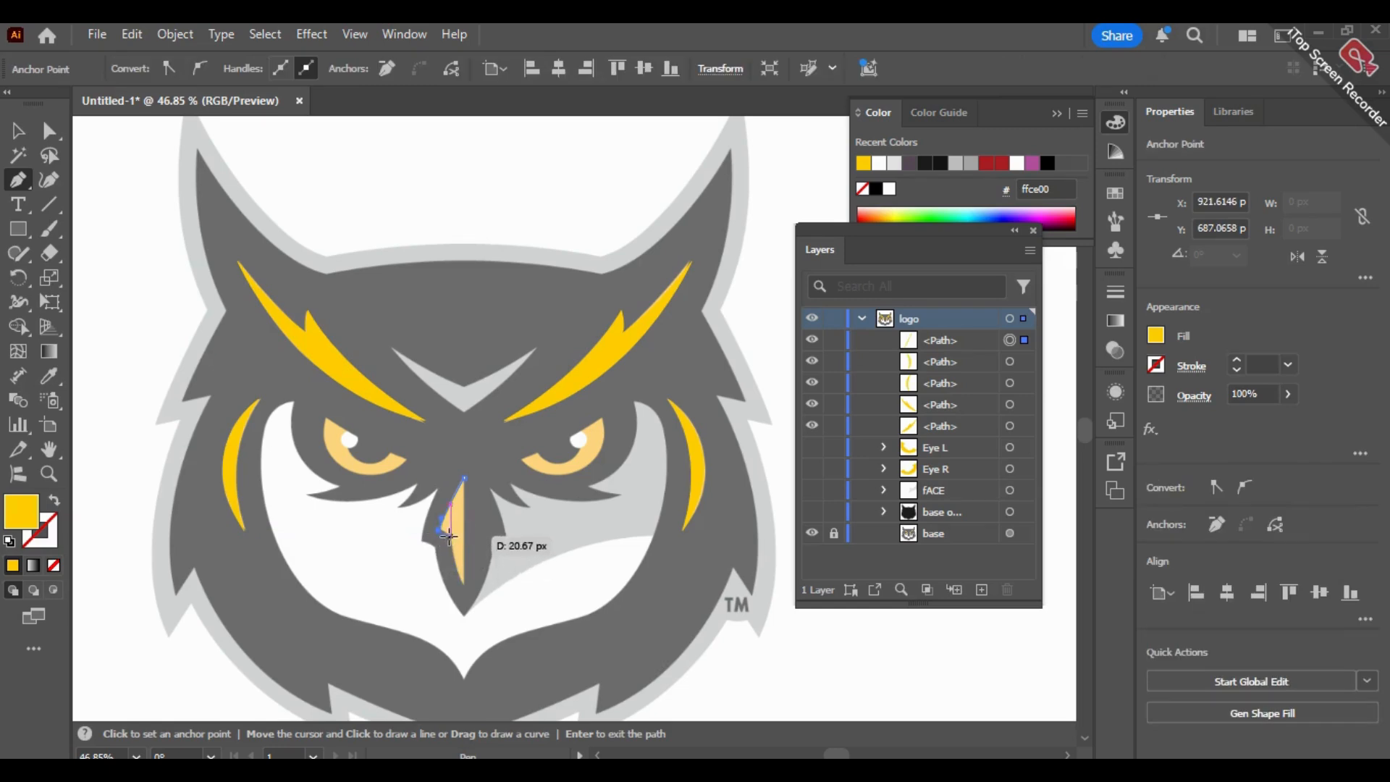
left_click(451, 537)
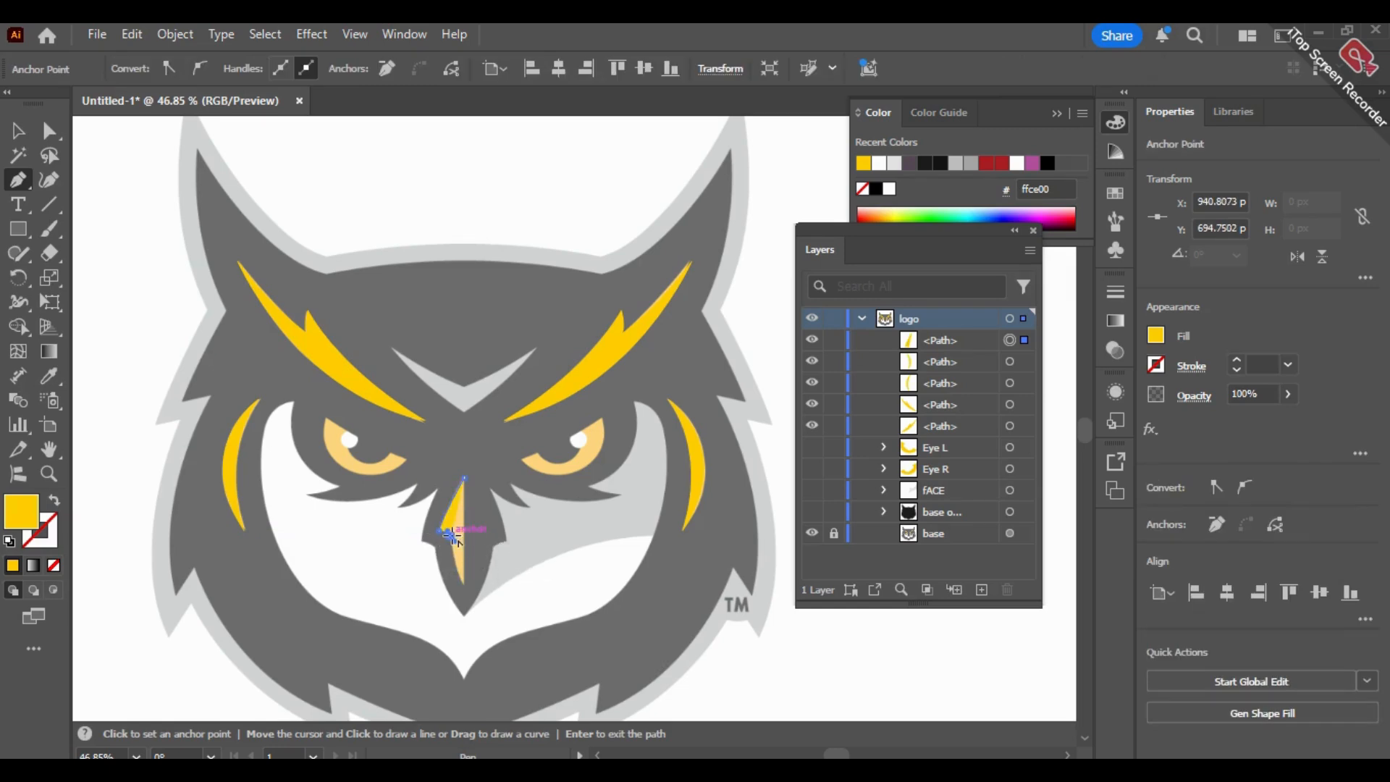
left_click_drag(466, 581, 474, 602)
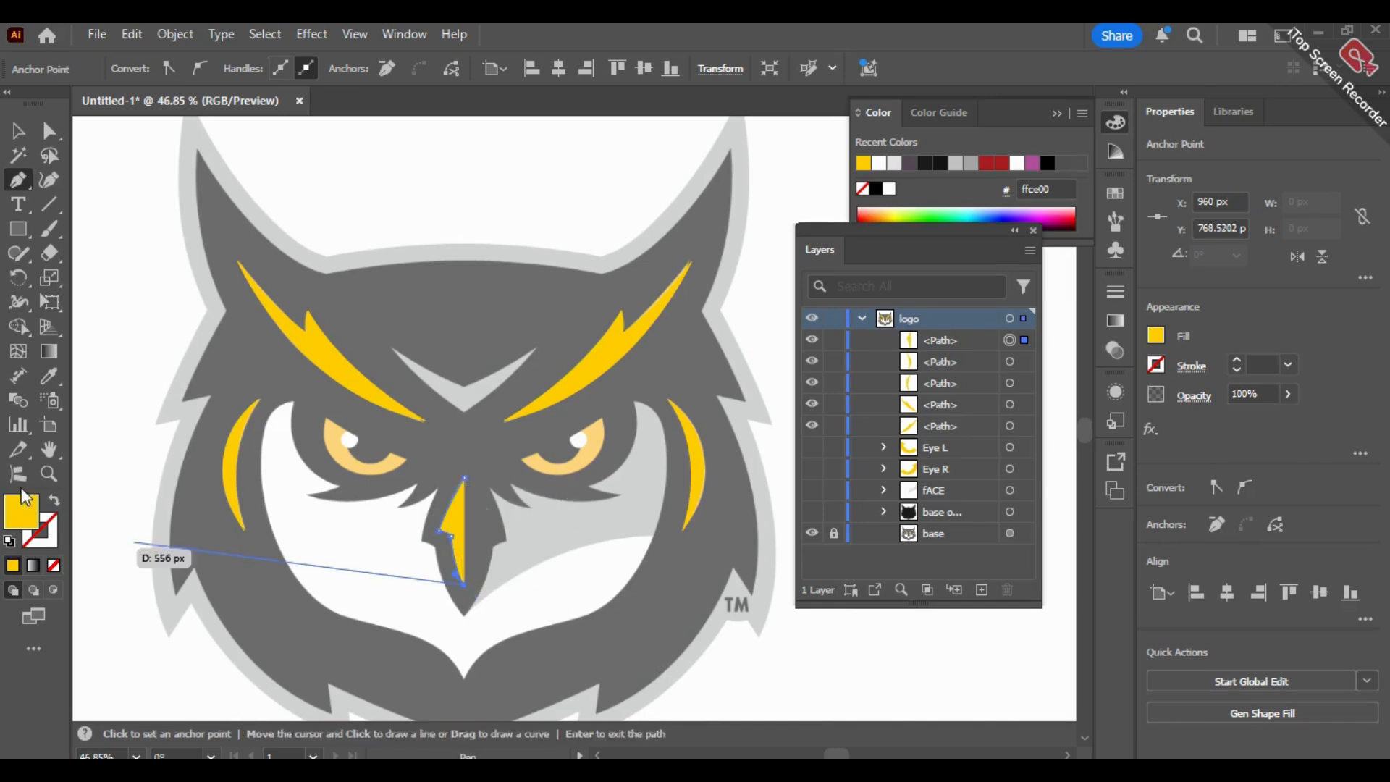
key("shift+x")
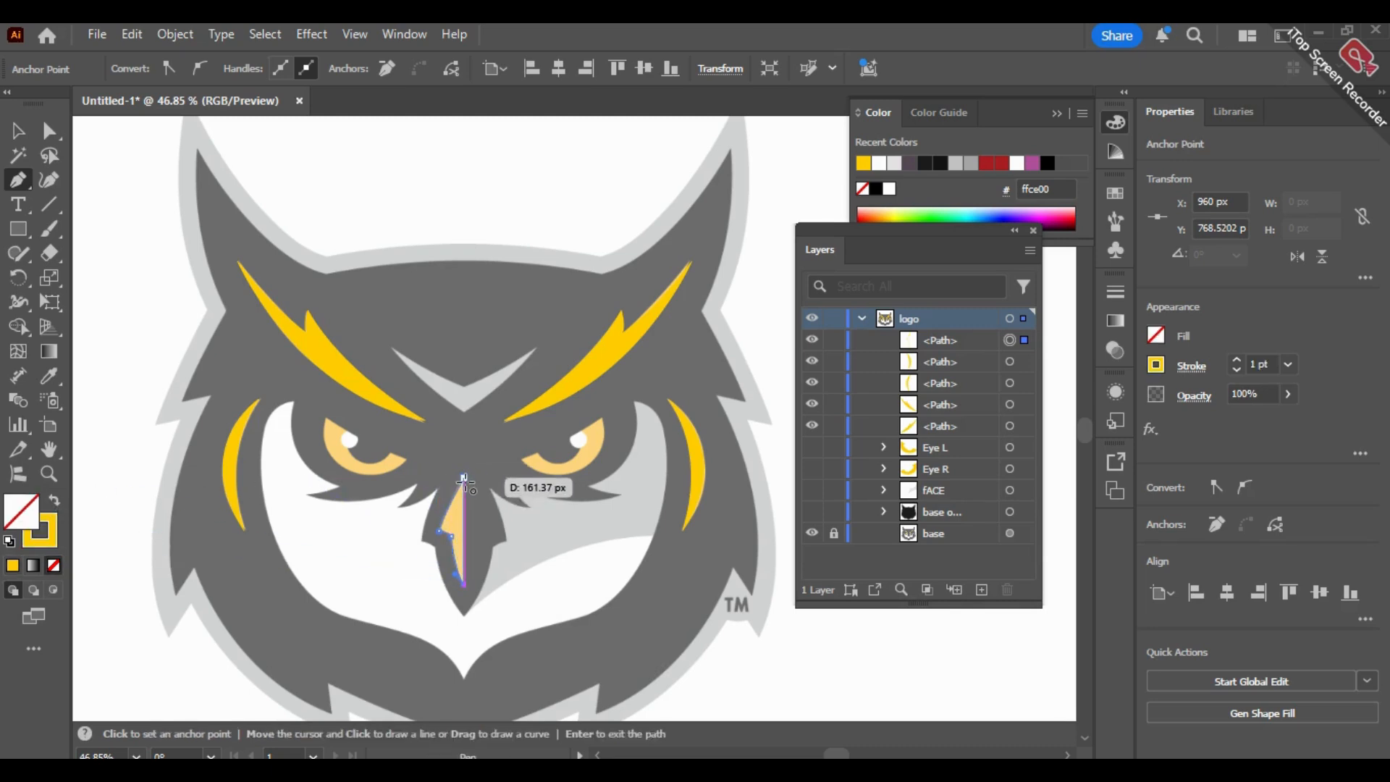
left_click(464, 479)
Step: Swap the beak highlight's colours so it has a yellow fill and no stroke, and deselect it
left_click(55, 500)
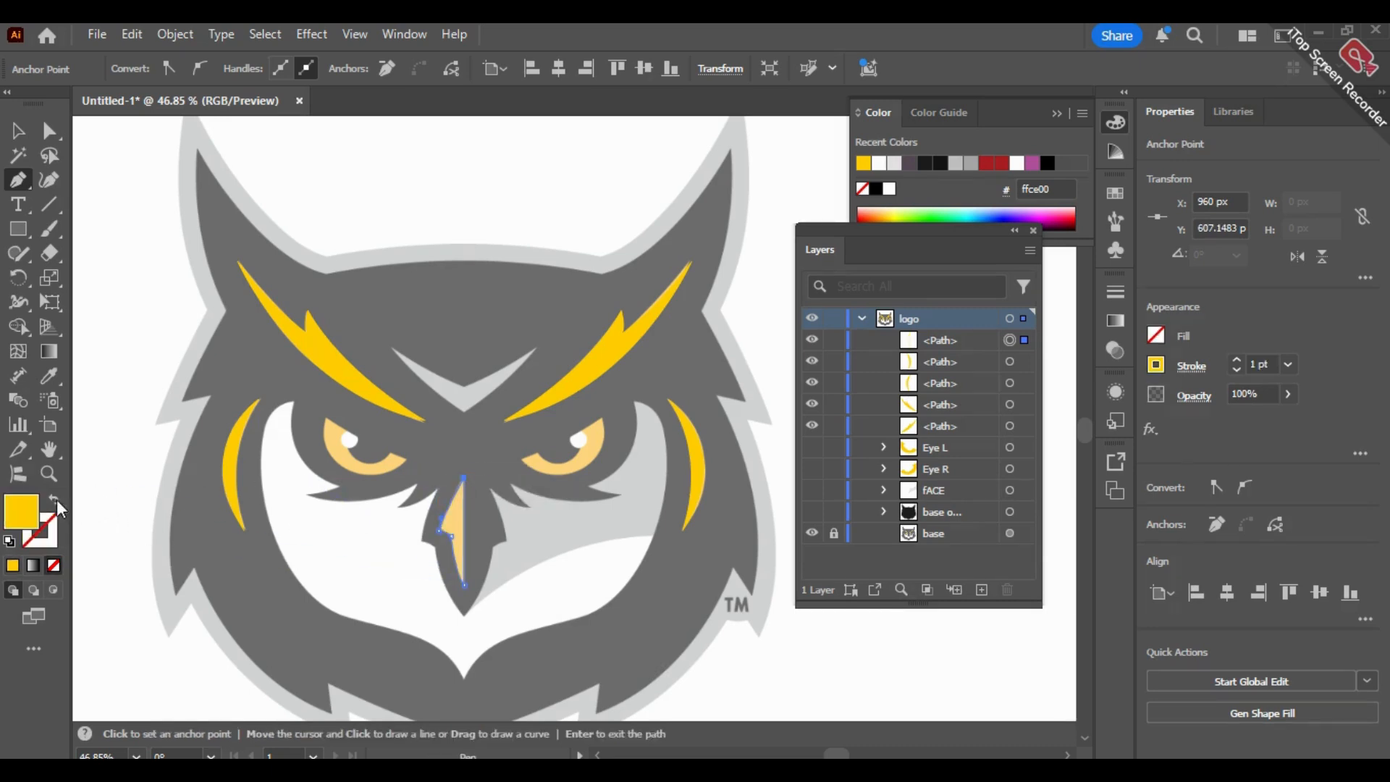
left_click(18, 130)
left_click(369, 181)
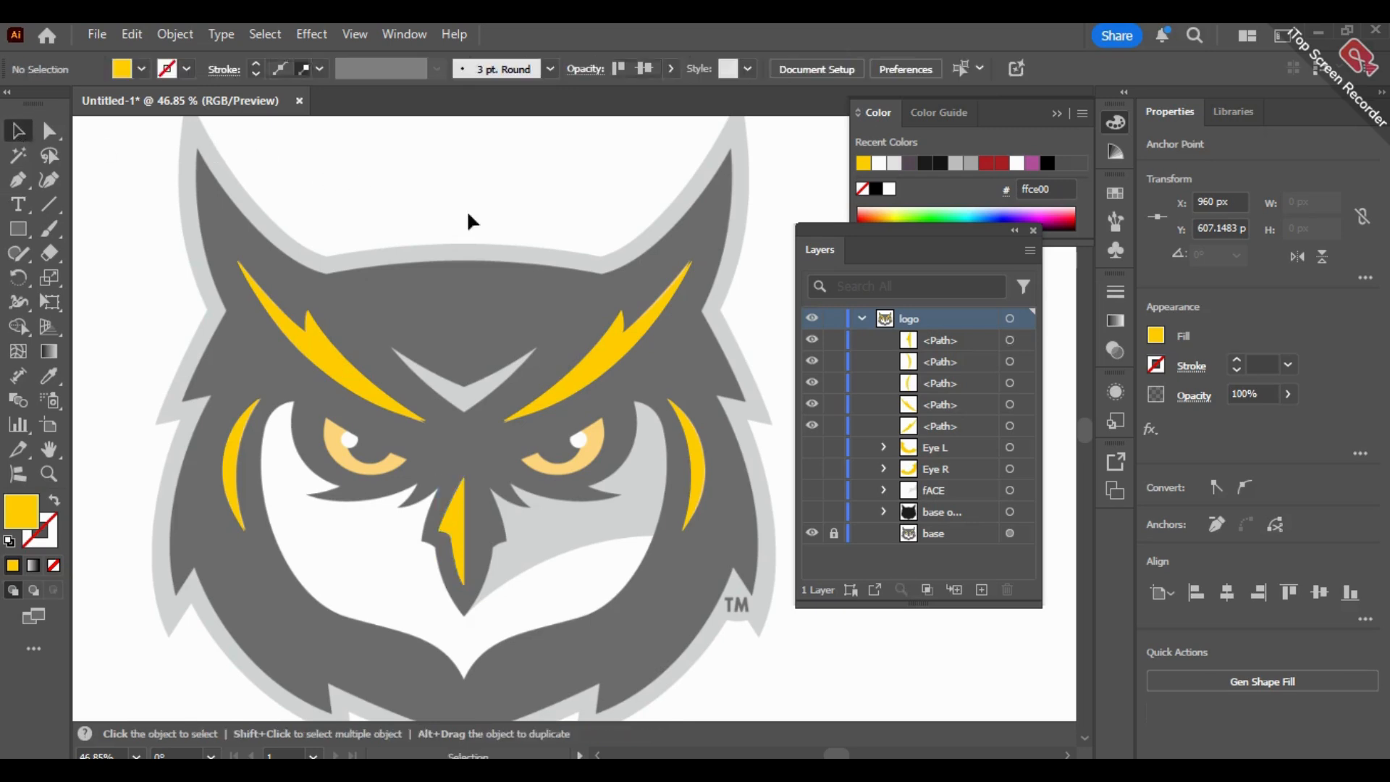
Step: Trace the grey V-shaped mark on the forehead as a closed path with the Pen tool
left_click(18, 179)
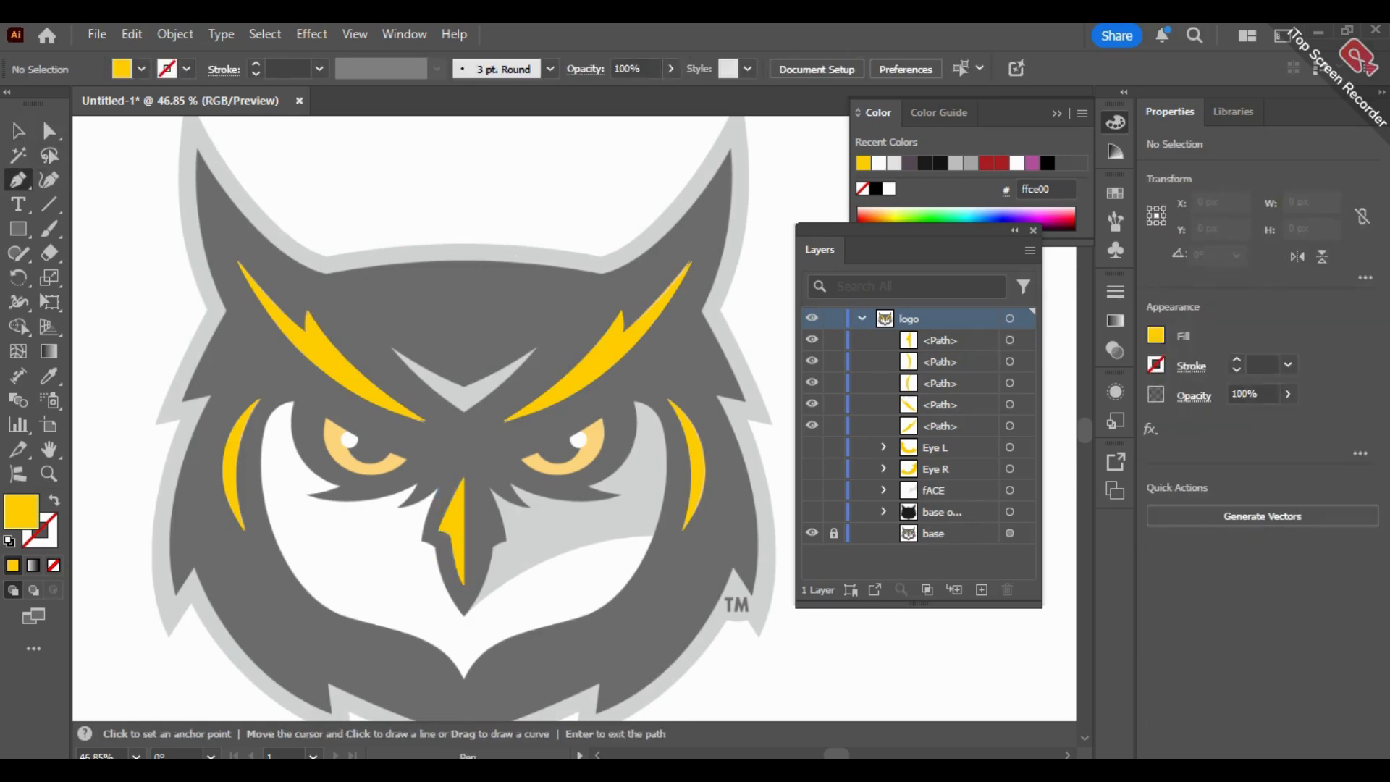
left_click(393, 348)
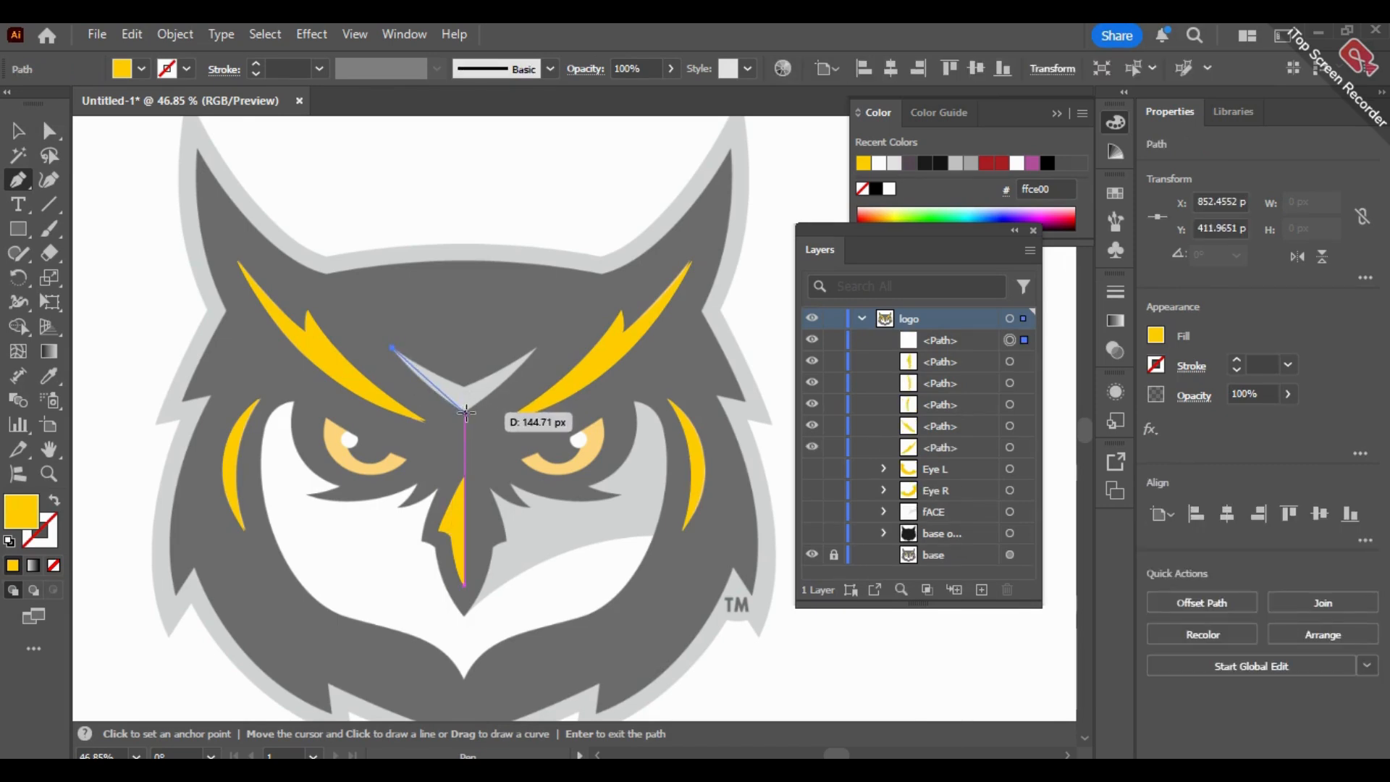
left_click_drag(463, 410, 490, 423)
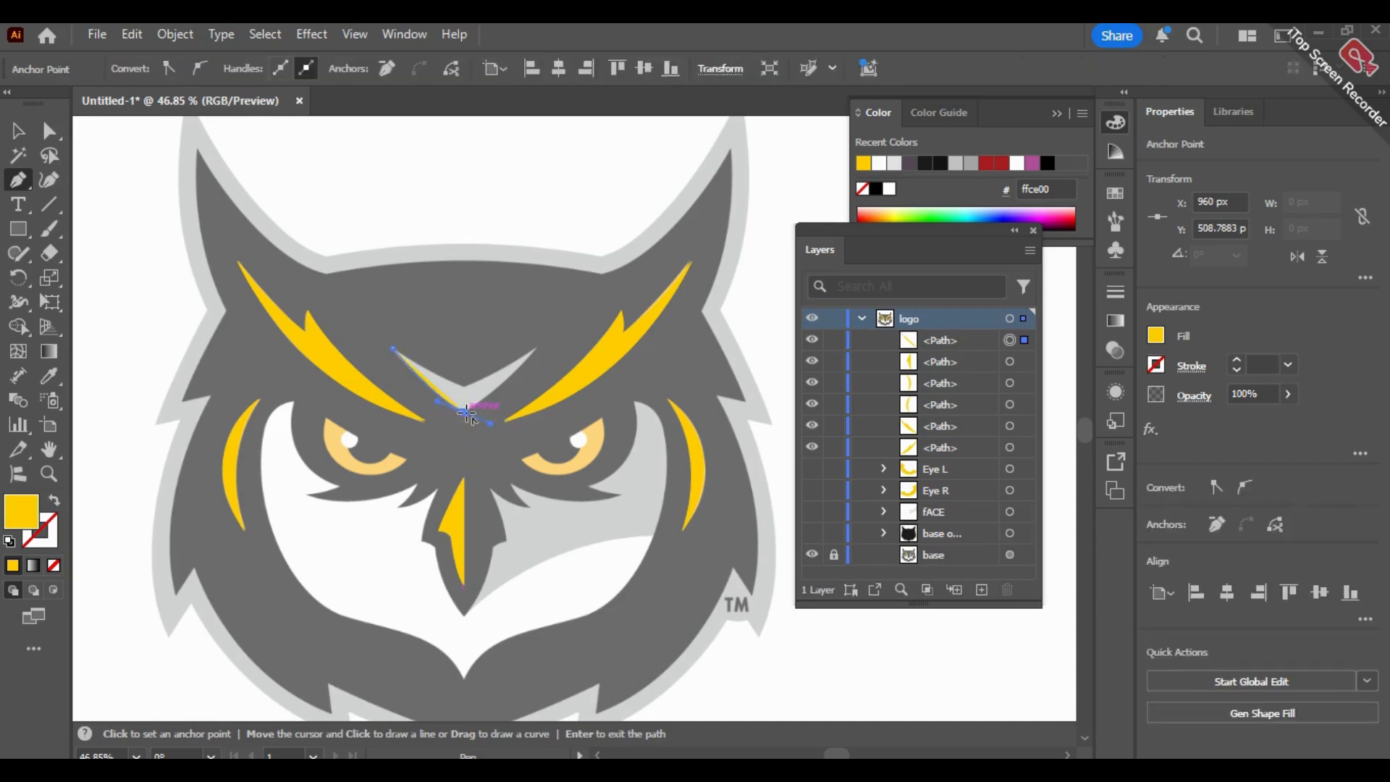
left_click(466, 412)
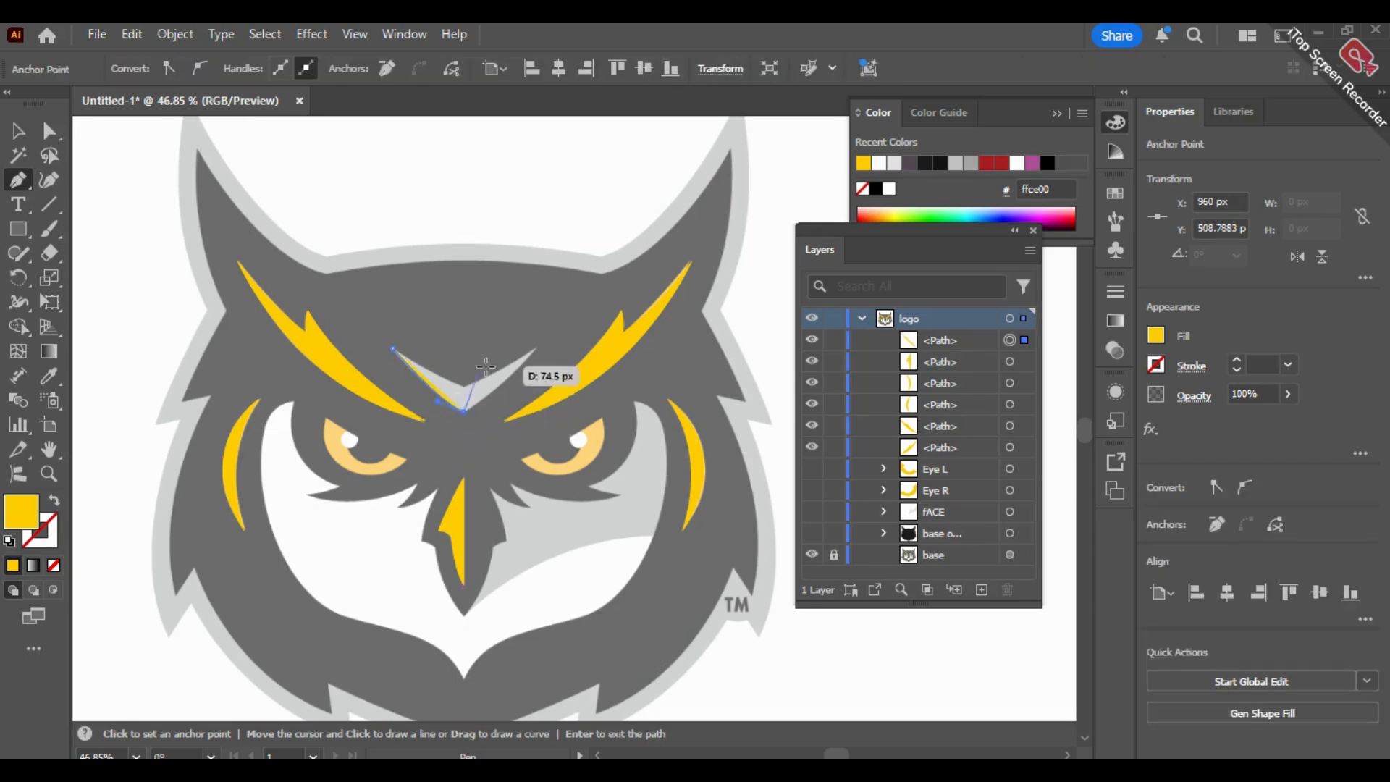
left_click_drag(536, 350, 570, 313)
left_click(538, 349)
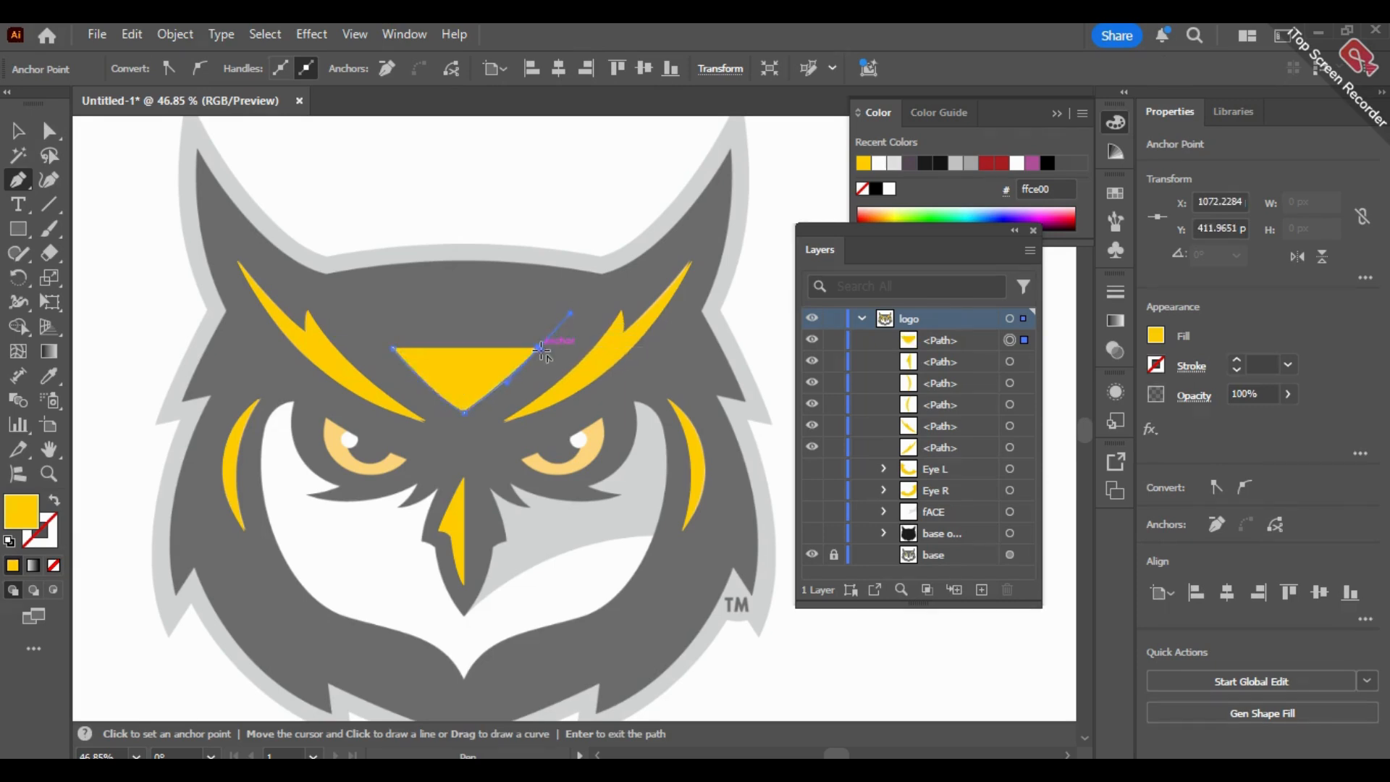
left_click(54, 499)
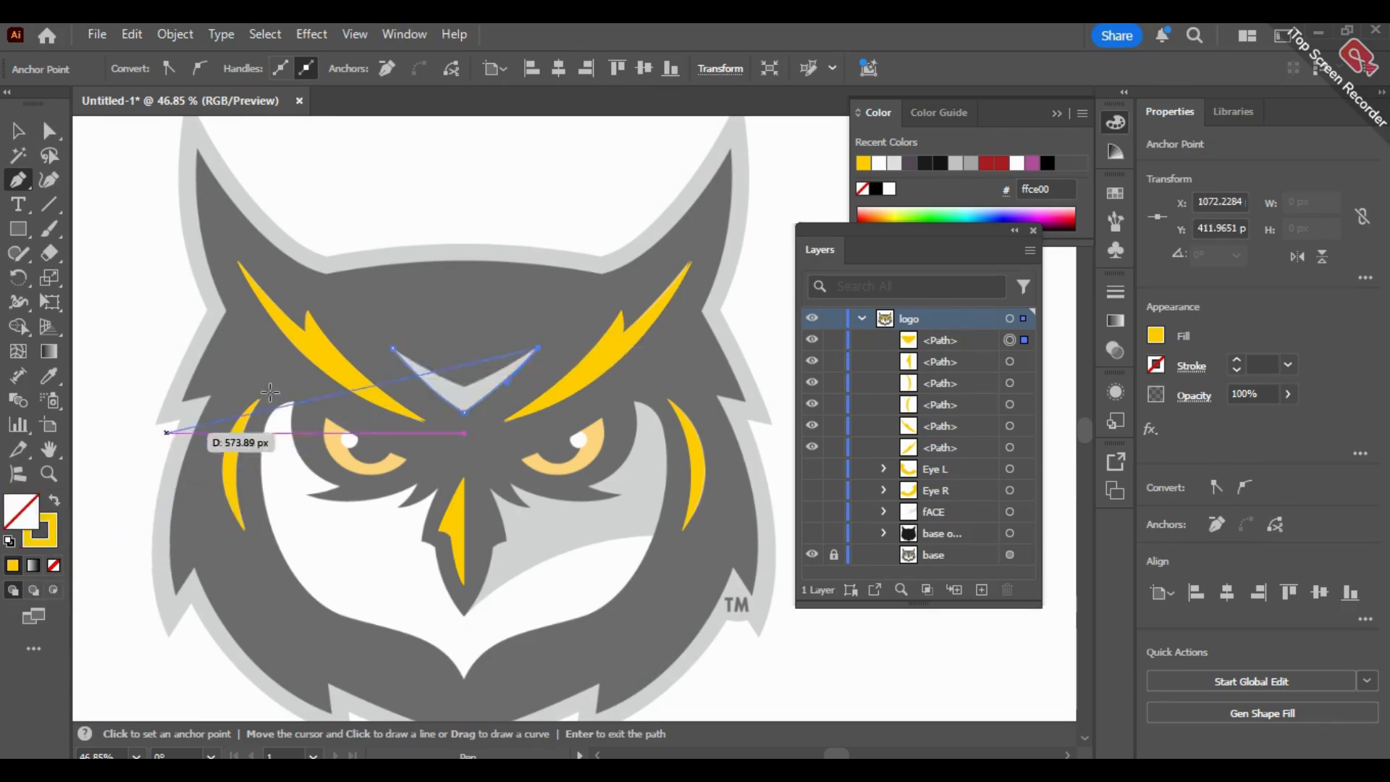
left_click(464, 386)
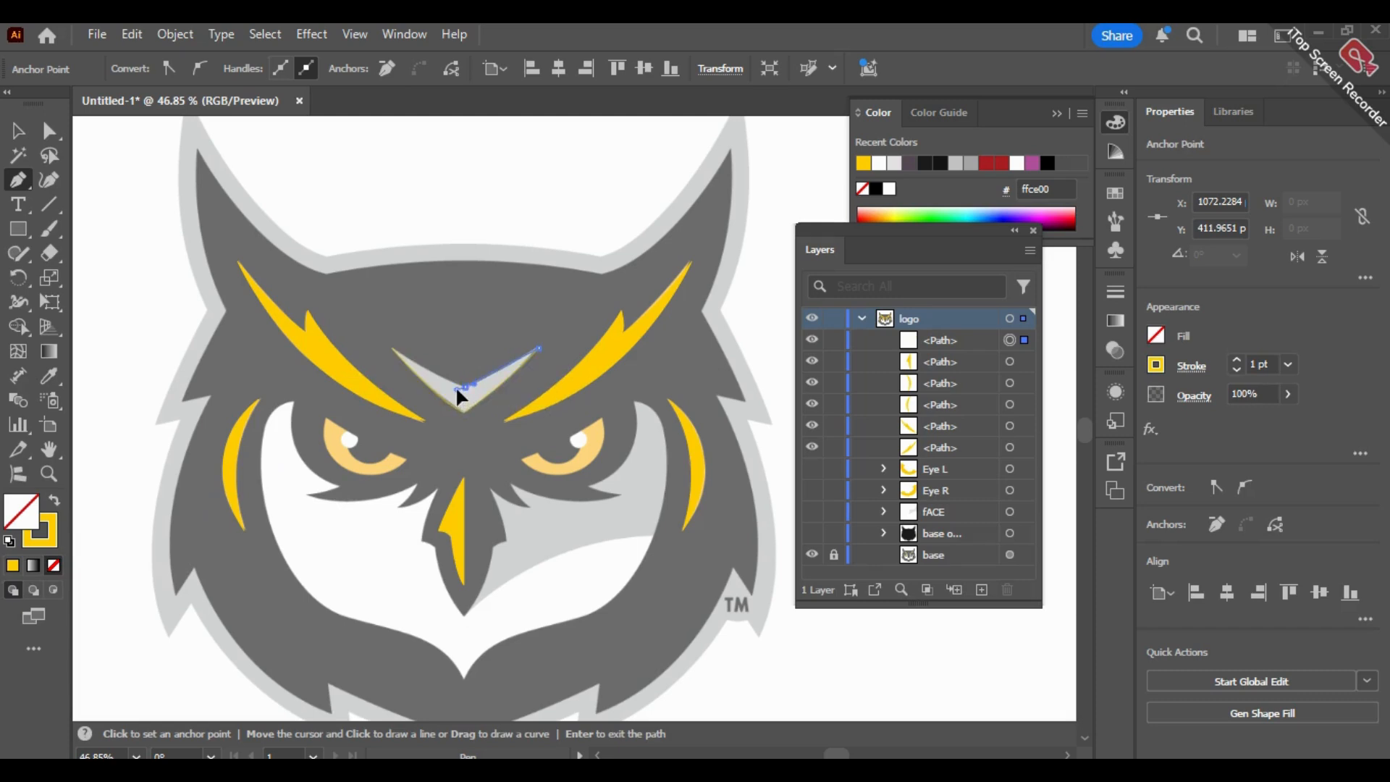
left_click(464, 412)
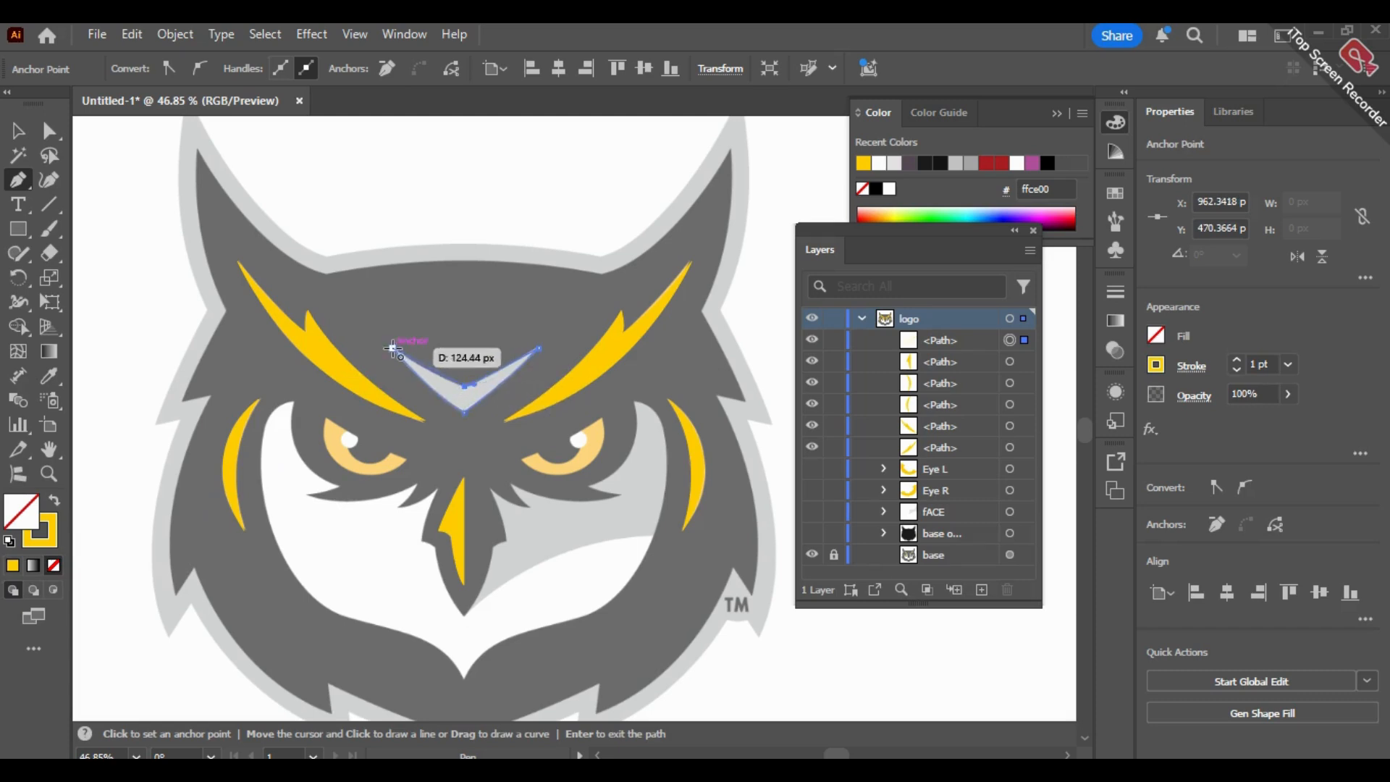
left_click_drag(393, 349, 362, 319)
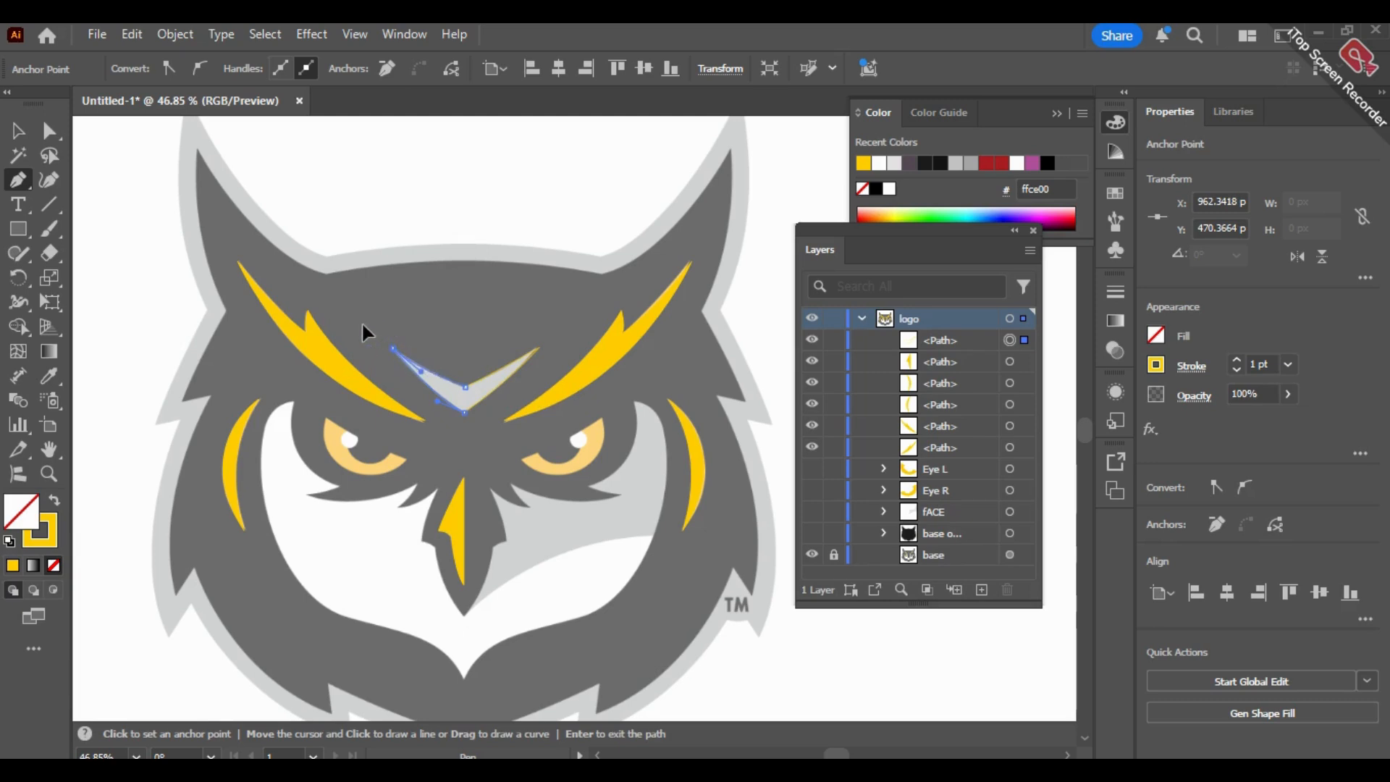
Step: Swap the forehead V's yellow stroke to its fill, and leave the fill colour picker without choosing another colour
left_click(18, 132)
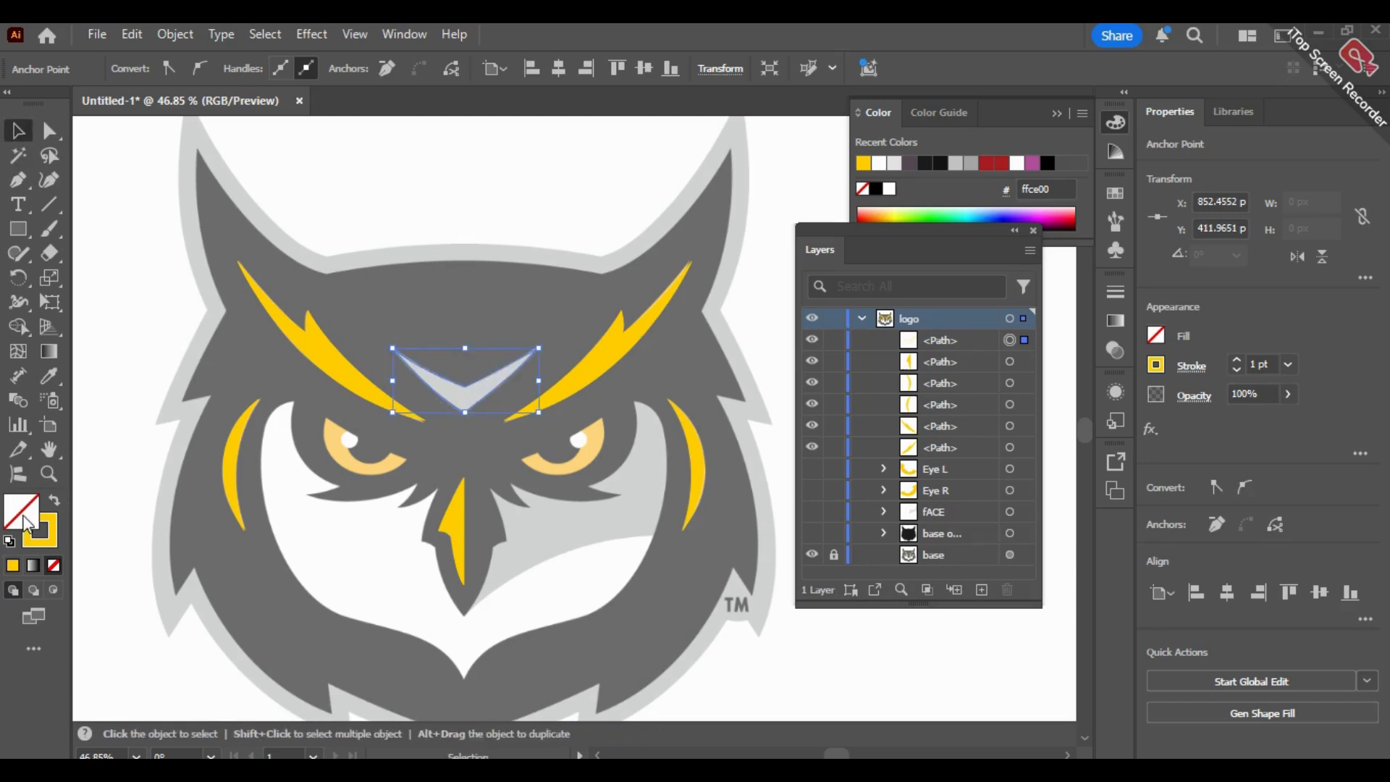
left_click(54, 502)
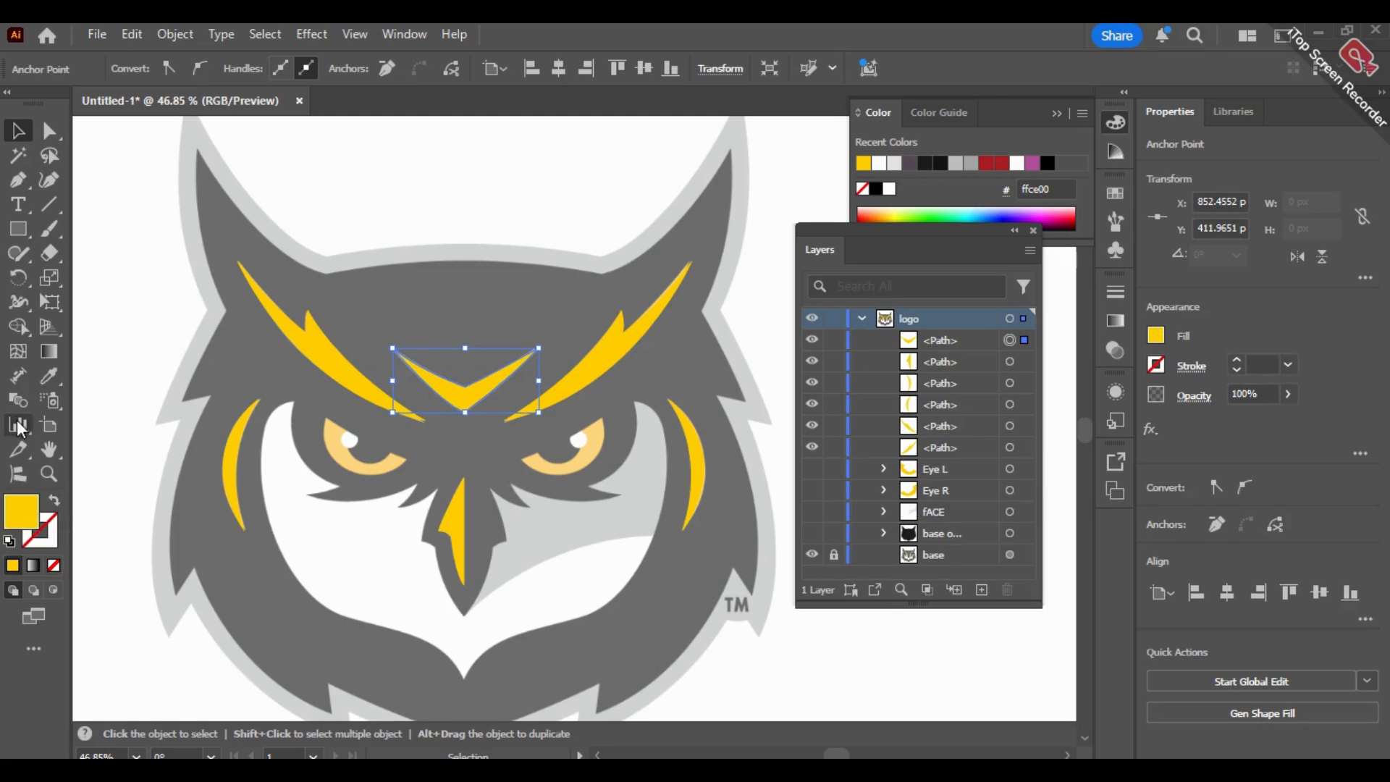
double_click(18, 515)
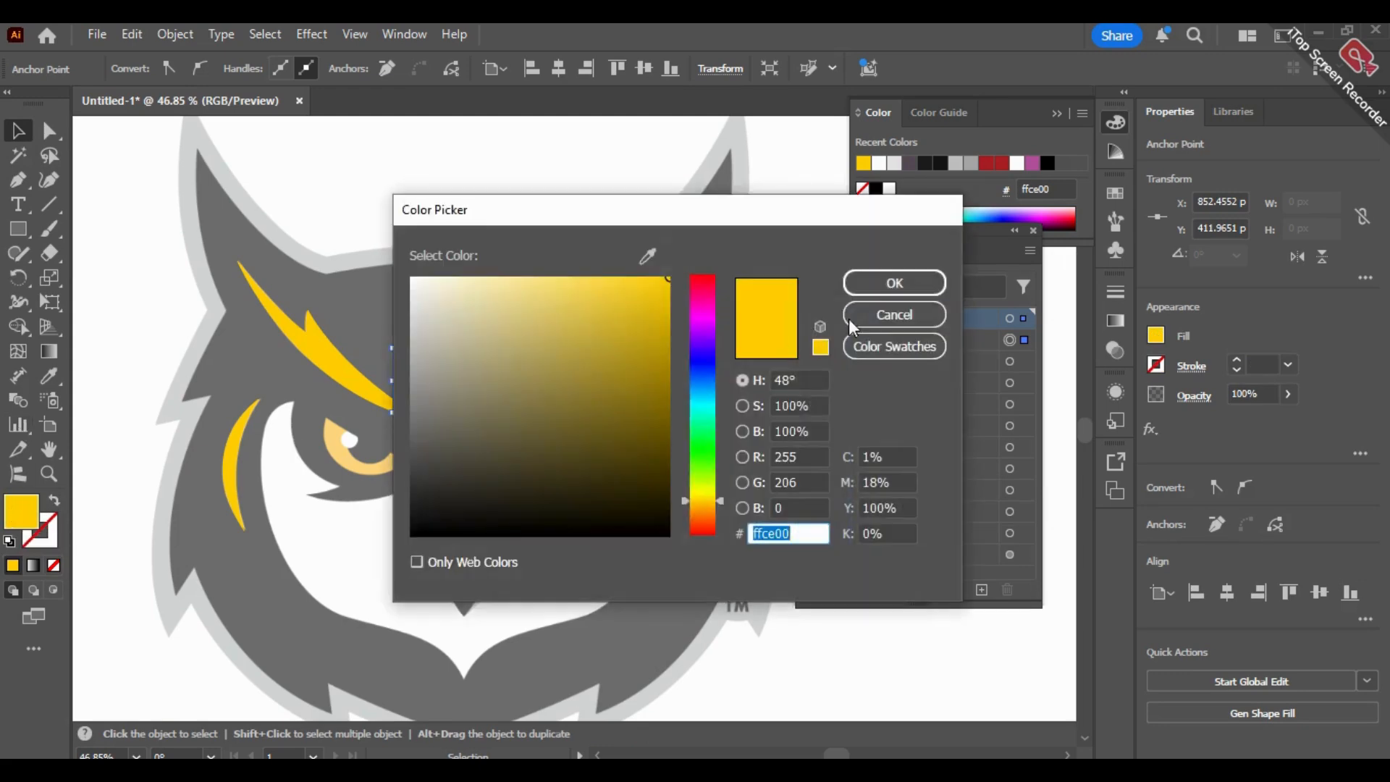
left_click(889, 314)
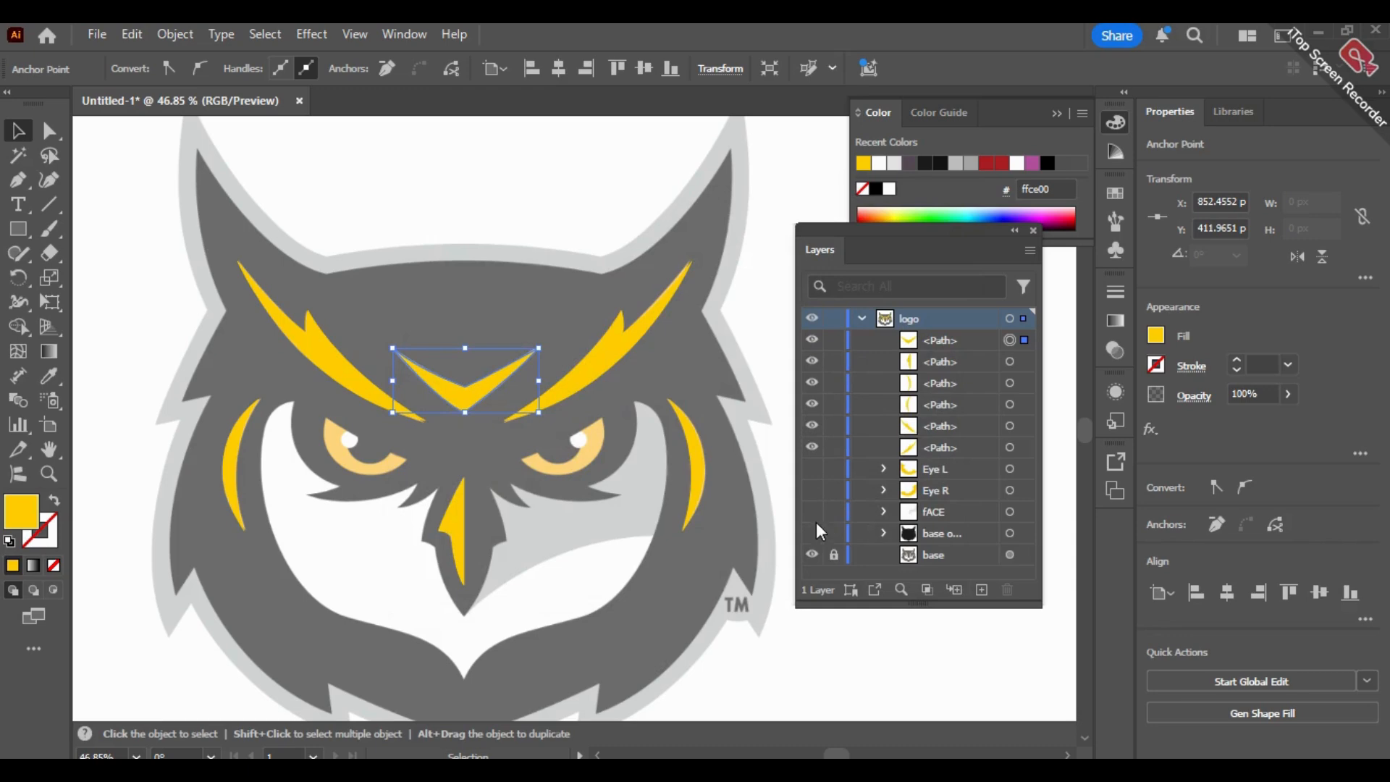
Step: Show the hidden head outline group and fill the forehead V with its outer border's grey c1c1c1 using the Eyedropper
left_click(813, 530)
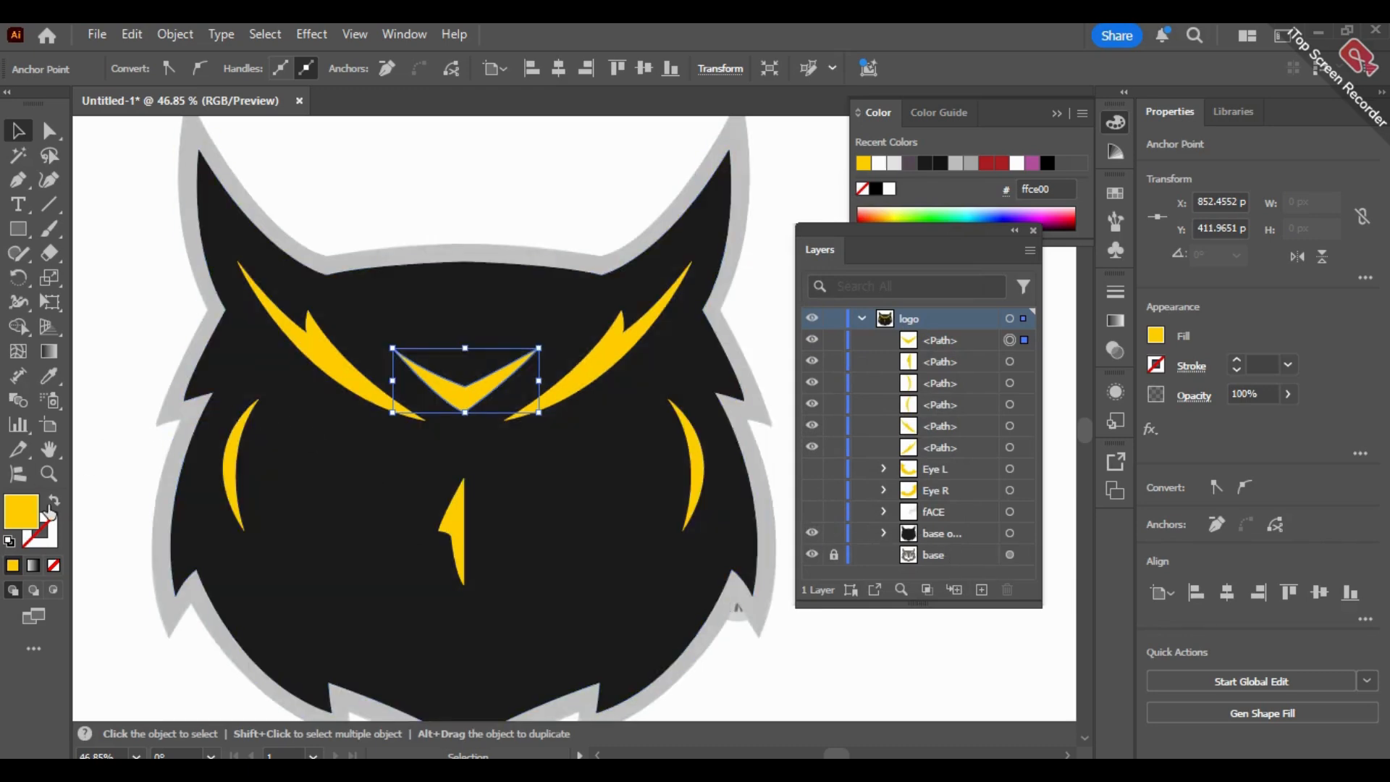
left_click(48, 375)
left_click(191, 587)
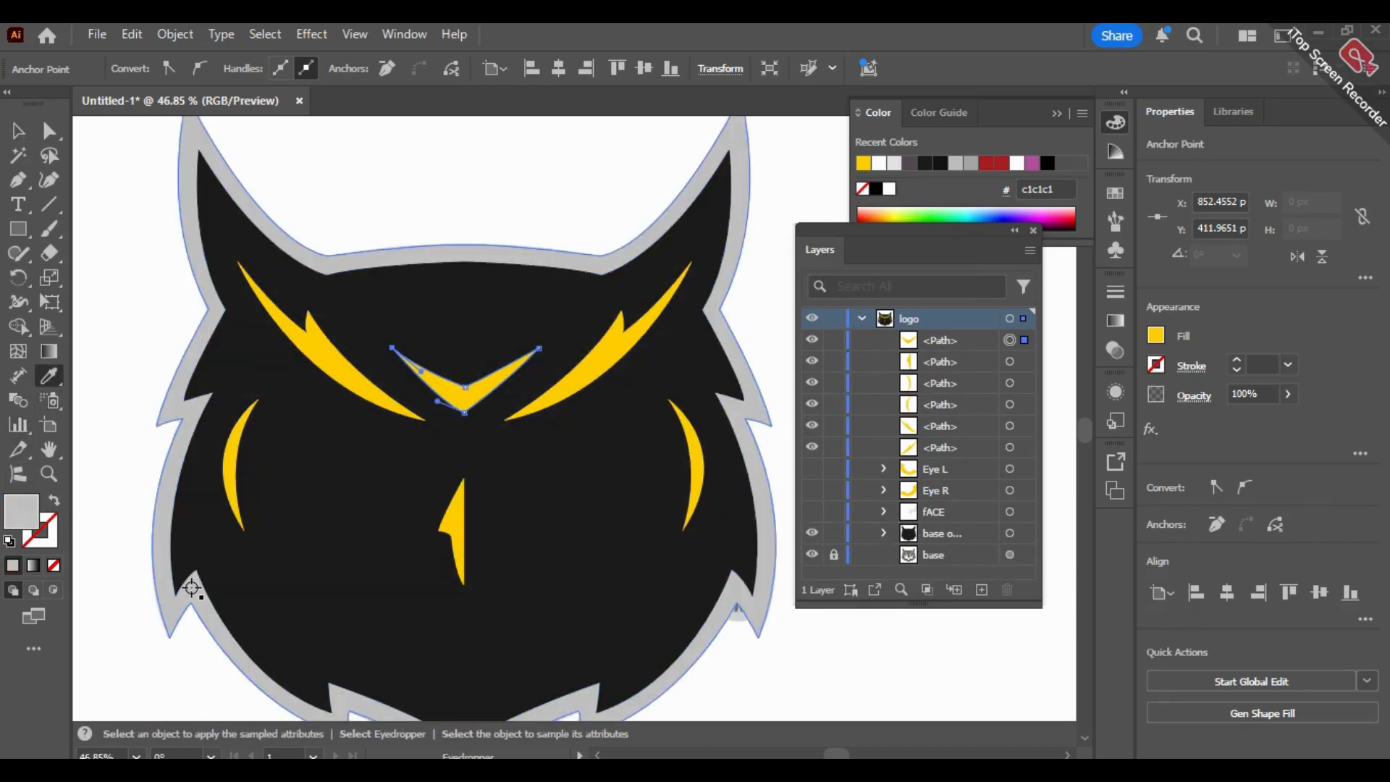
left_click(18, 131)
left_click(114, 262)
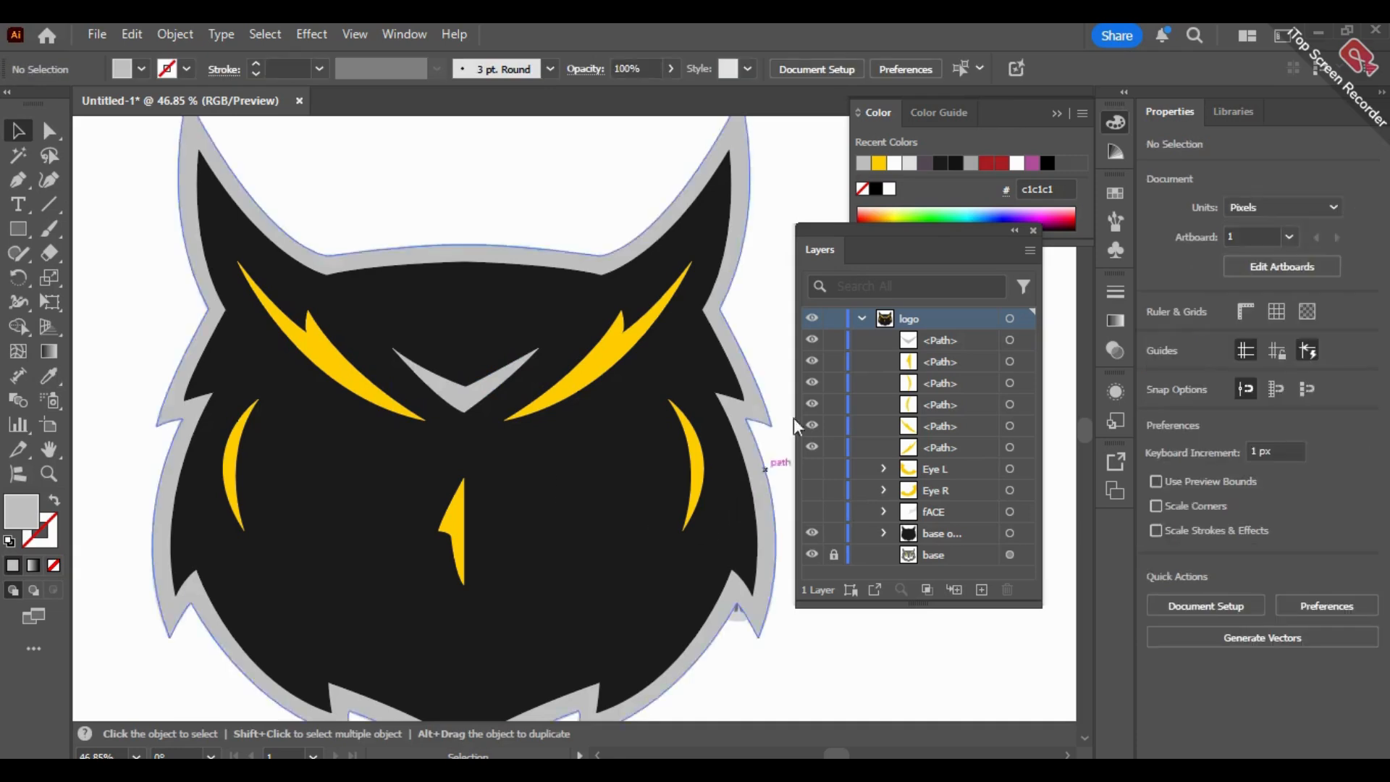
Step: Show the hidden Eye L, Eye R and fACE groups, and unlock and delete the base image
left_click_drag(811, 469, 812, 511)
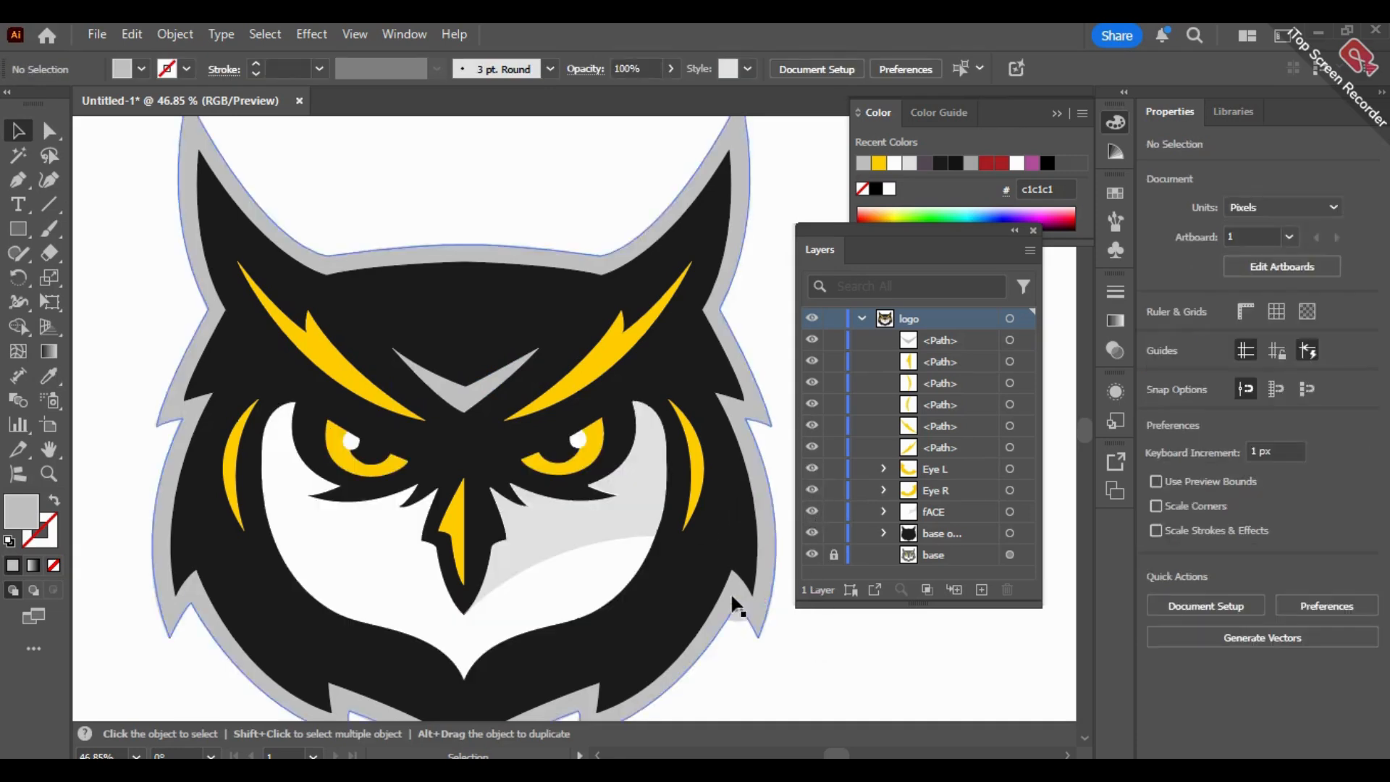
key("space")
left_click_drag(769, 440, 719, 433)
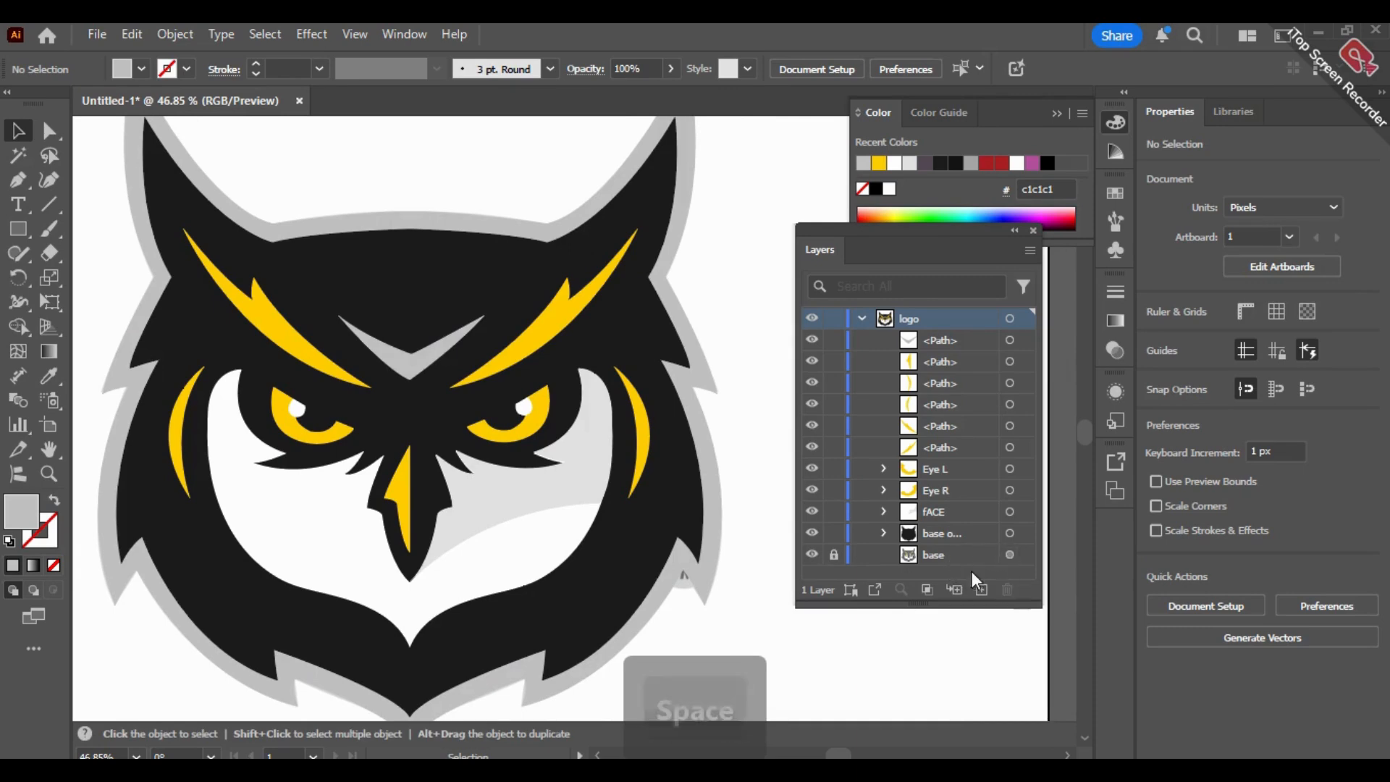
left_click(833, 554)
left_click(1008, 555)
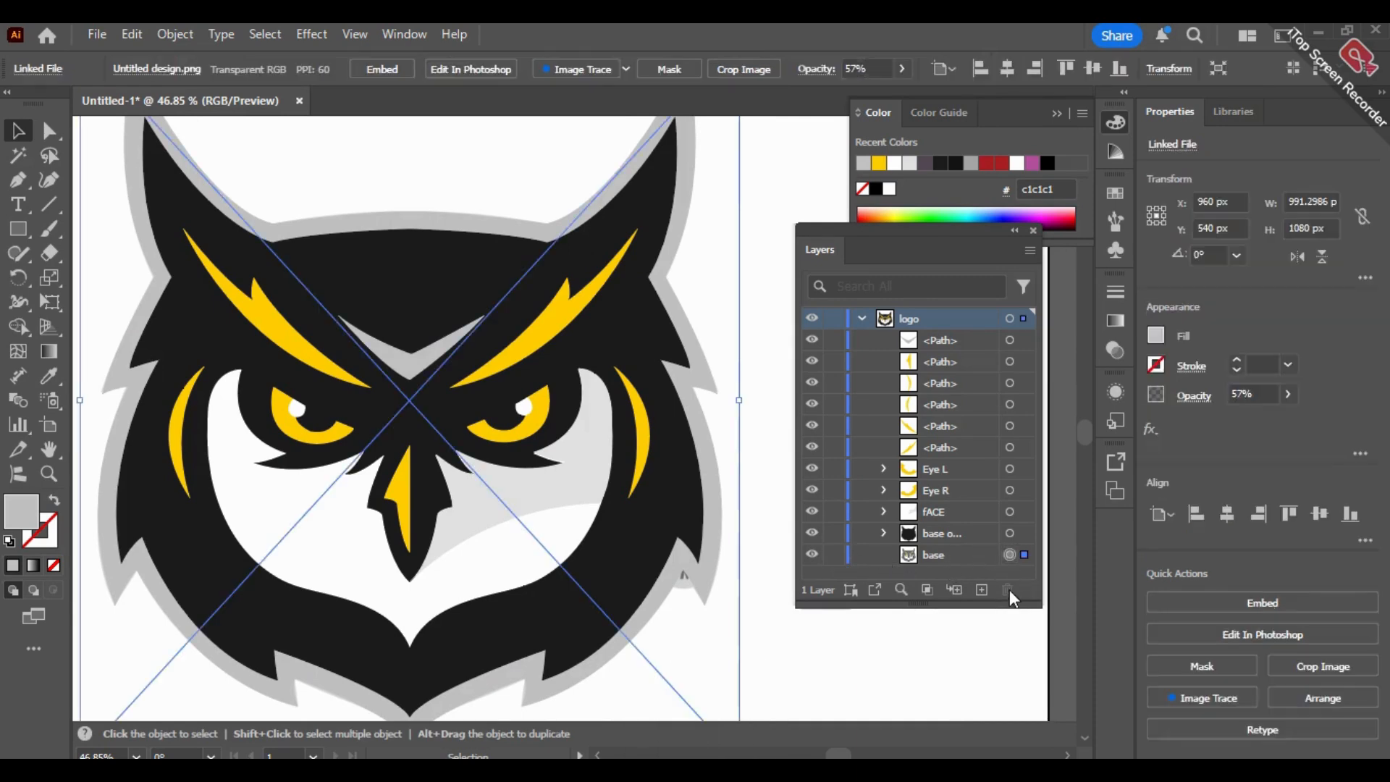
left_click(1007, 589)
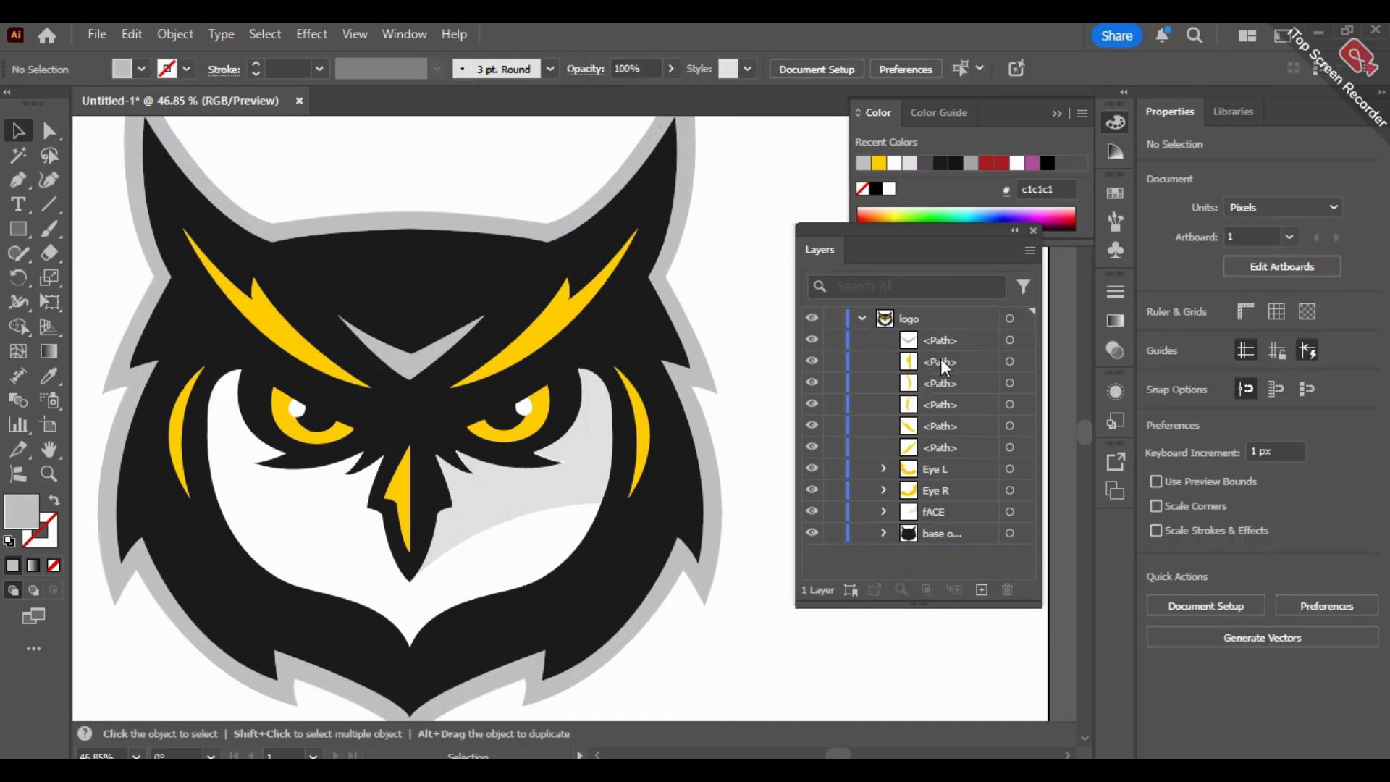
Step: Group both yellow brows, the forehead V, the yellow beak shape and the two side crescents together
left_click(559, 327)
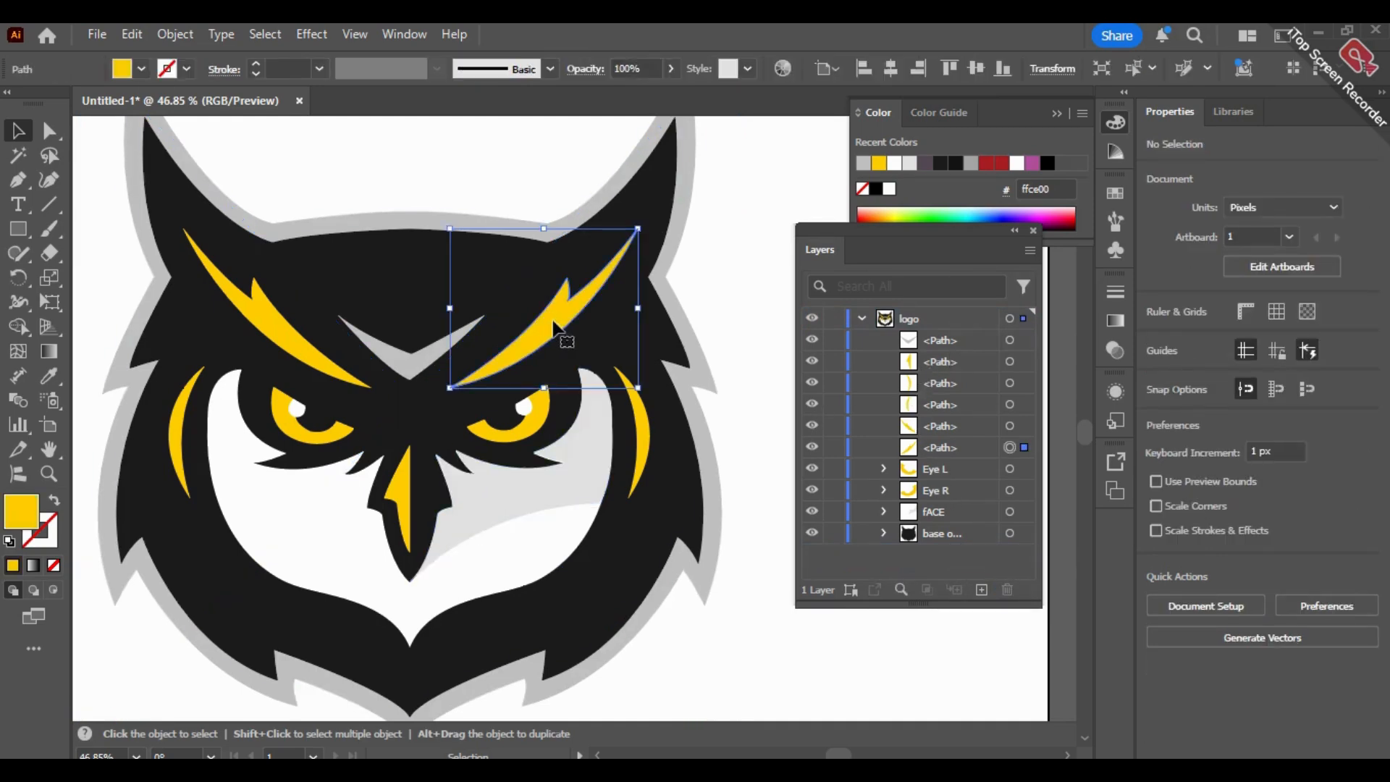
left_click(332, 356, "shift")
left_click(399, 365, "shift")
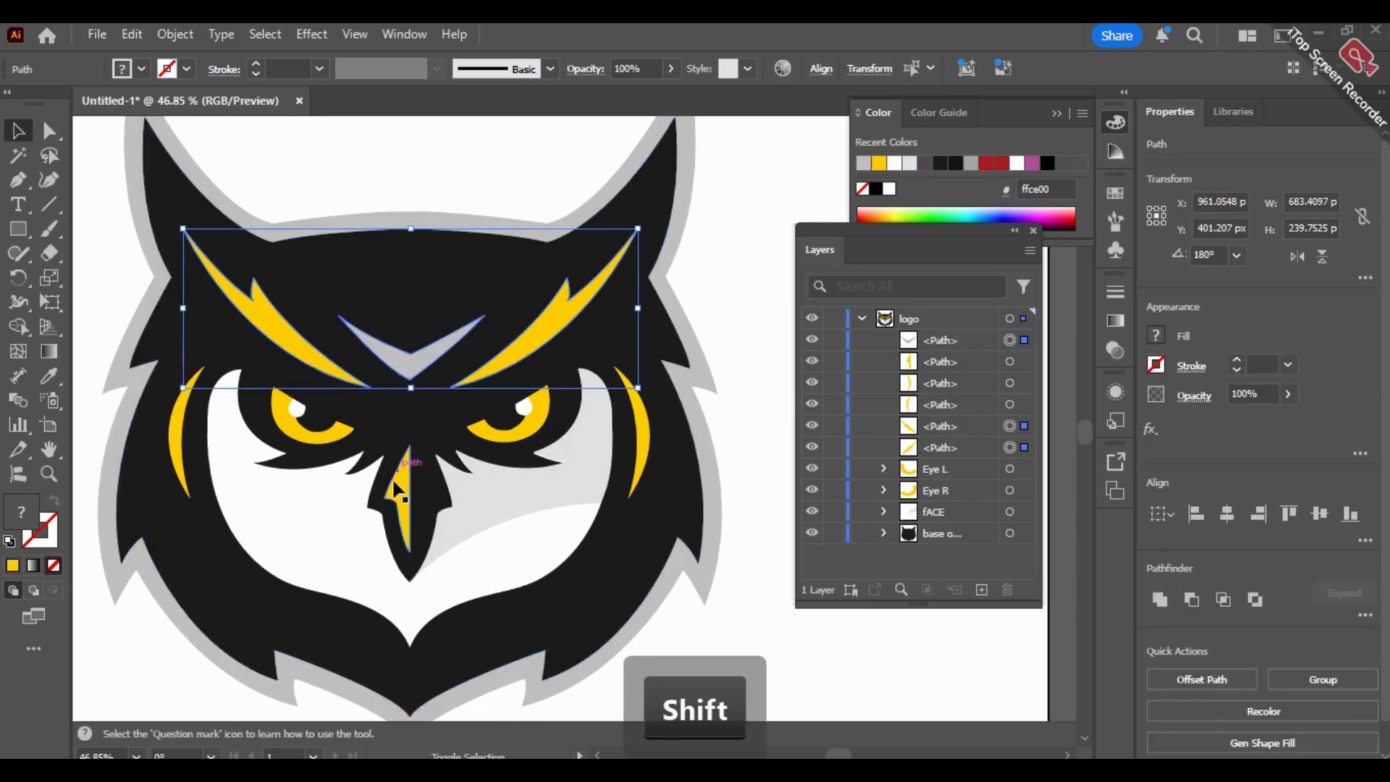
left_click(396, 491, "shift")
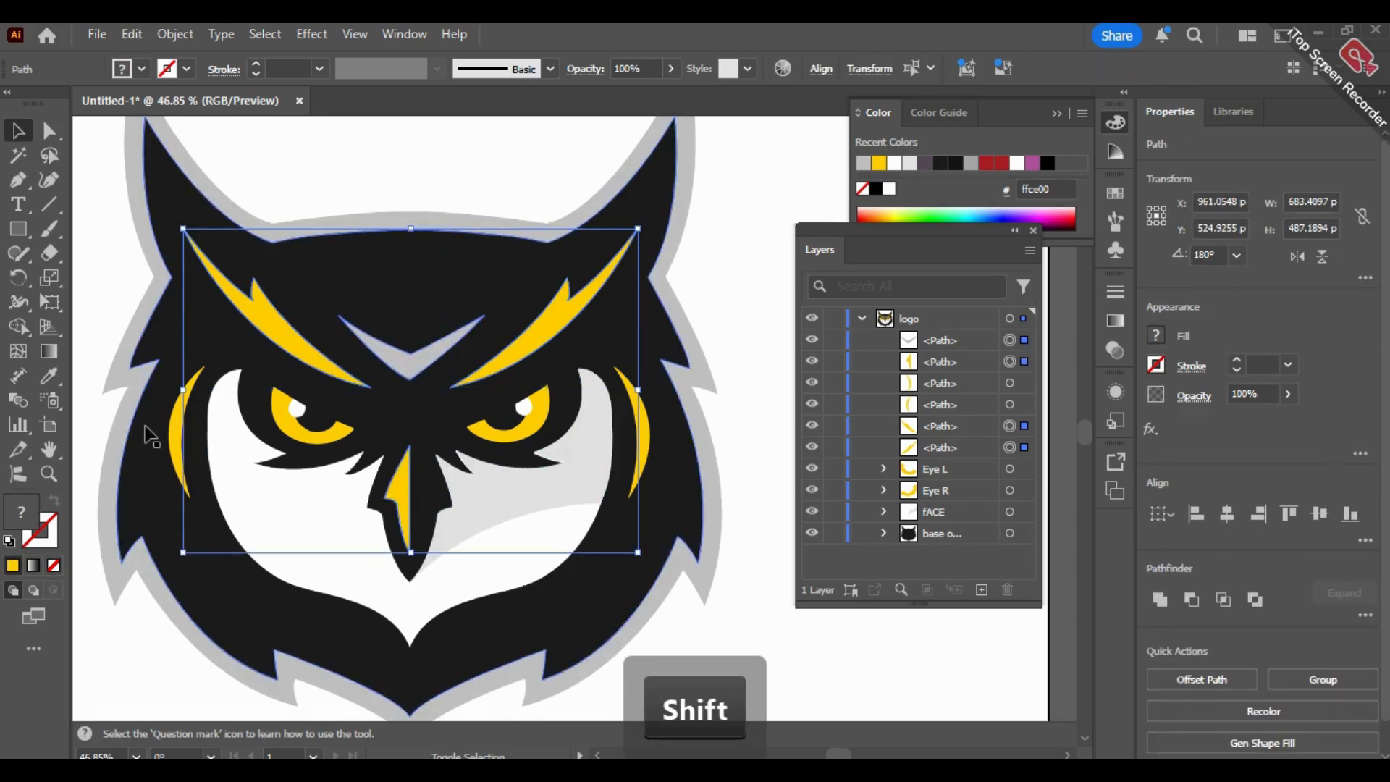
left_click(173, 449, "shift")
left_click(658, 434, "shift")
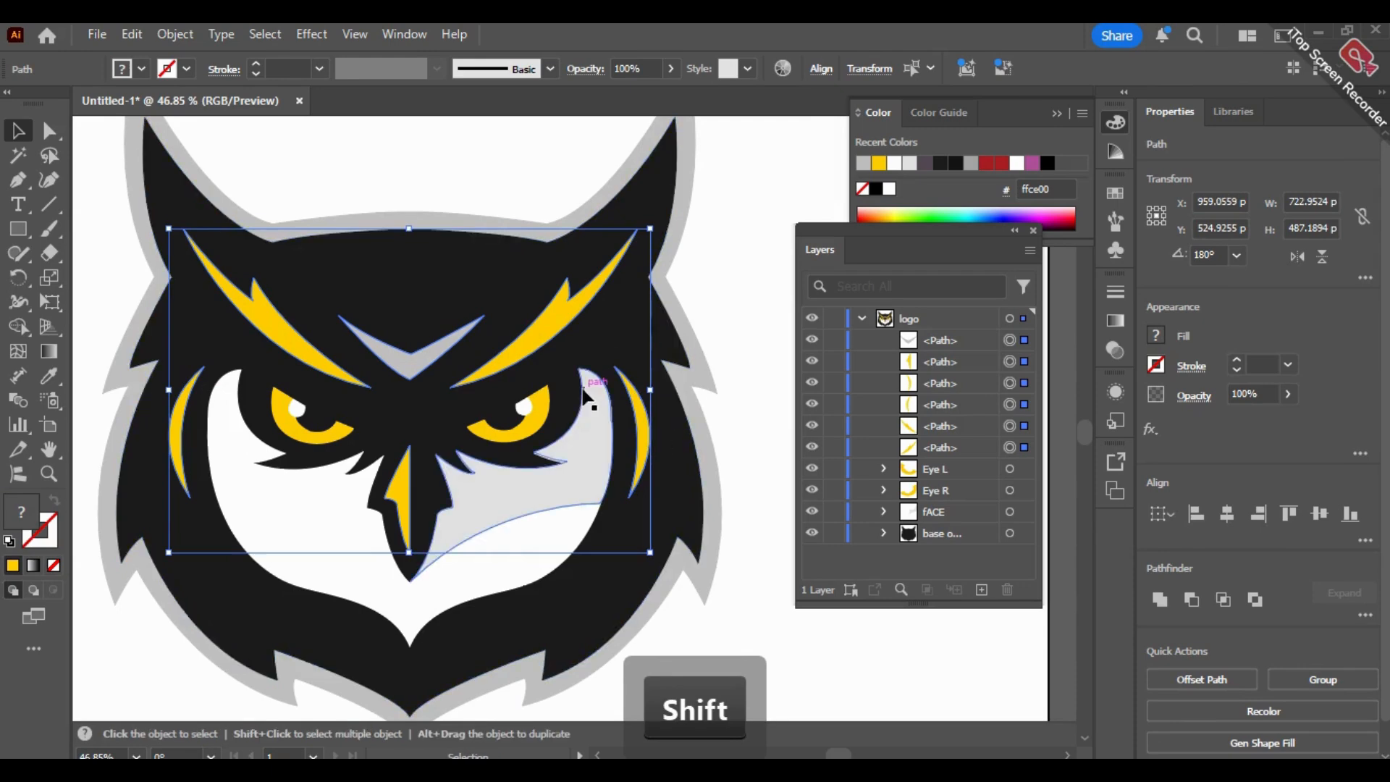
key("ctrl+g")
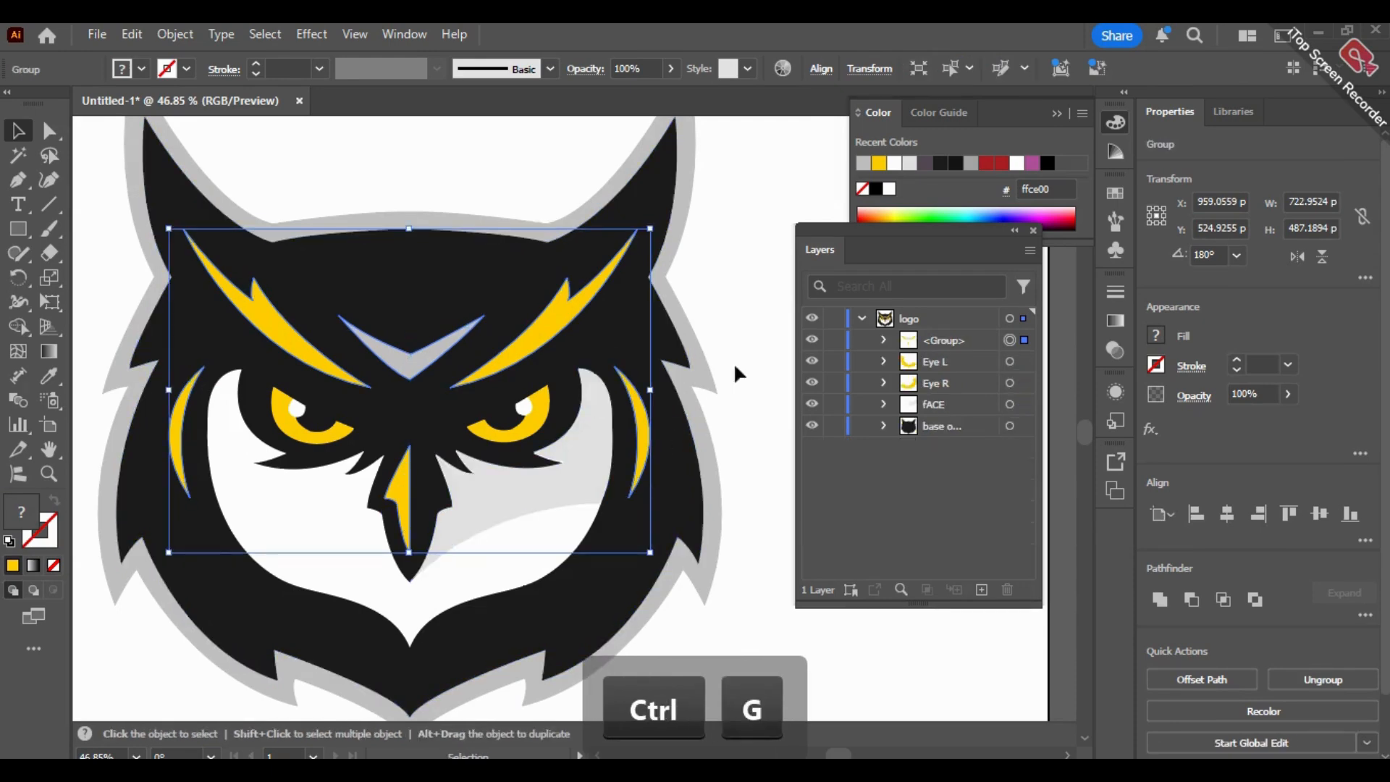
Step: Rename the new group of brows, forehead mark, beak and crescents as assets, and clear the selection
double_click(938, 339)
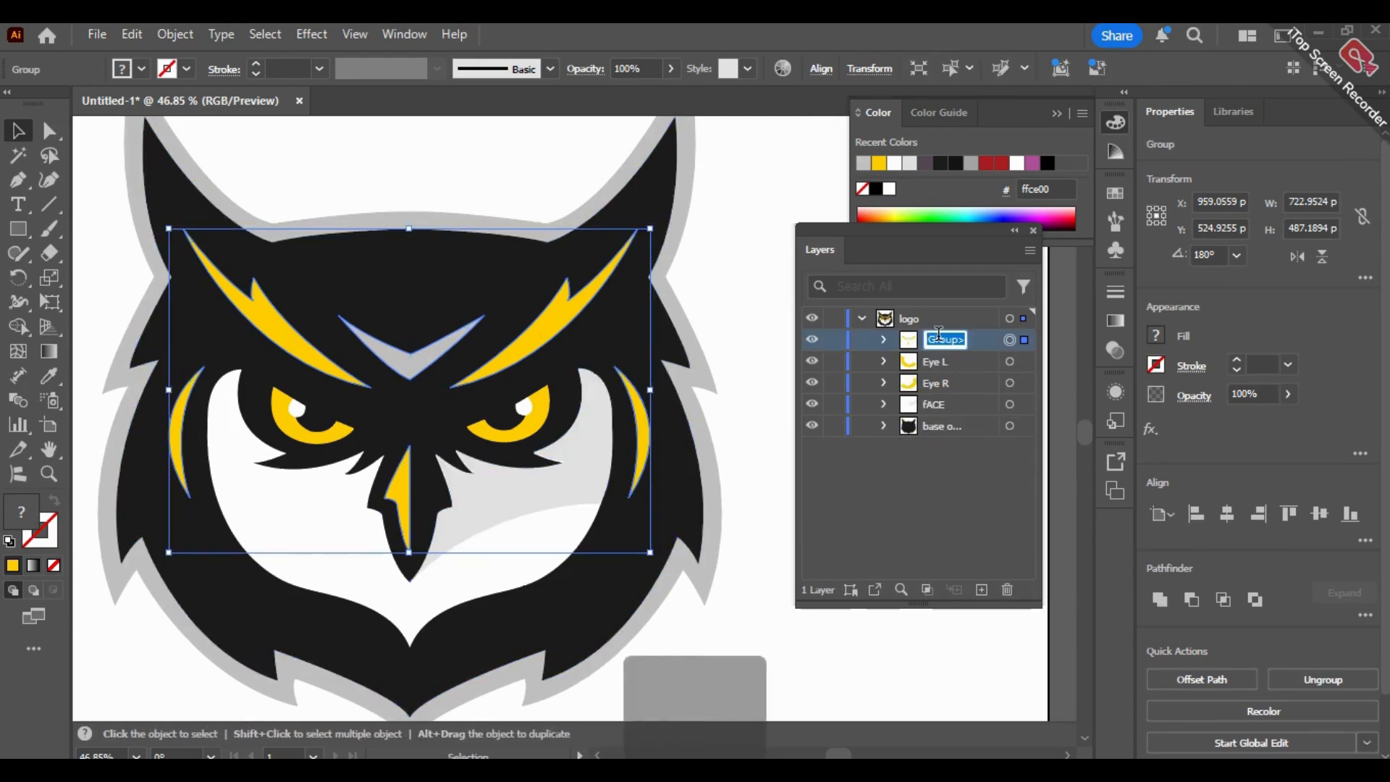
type("ASSETS")
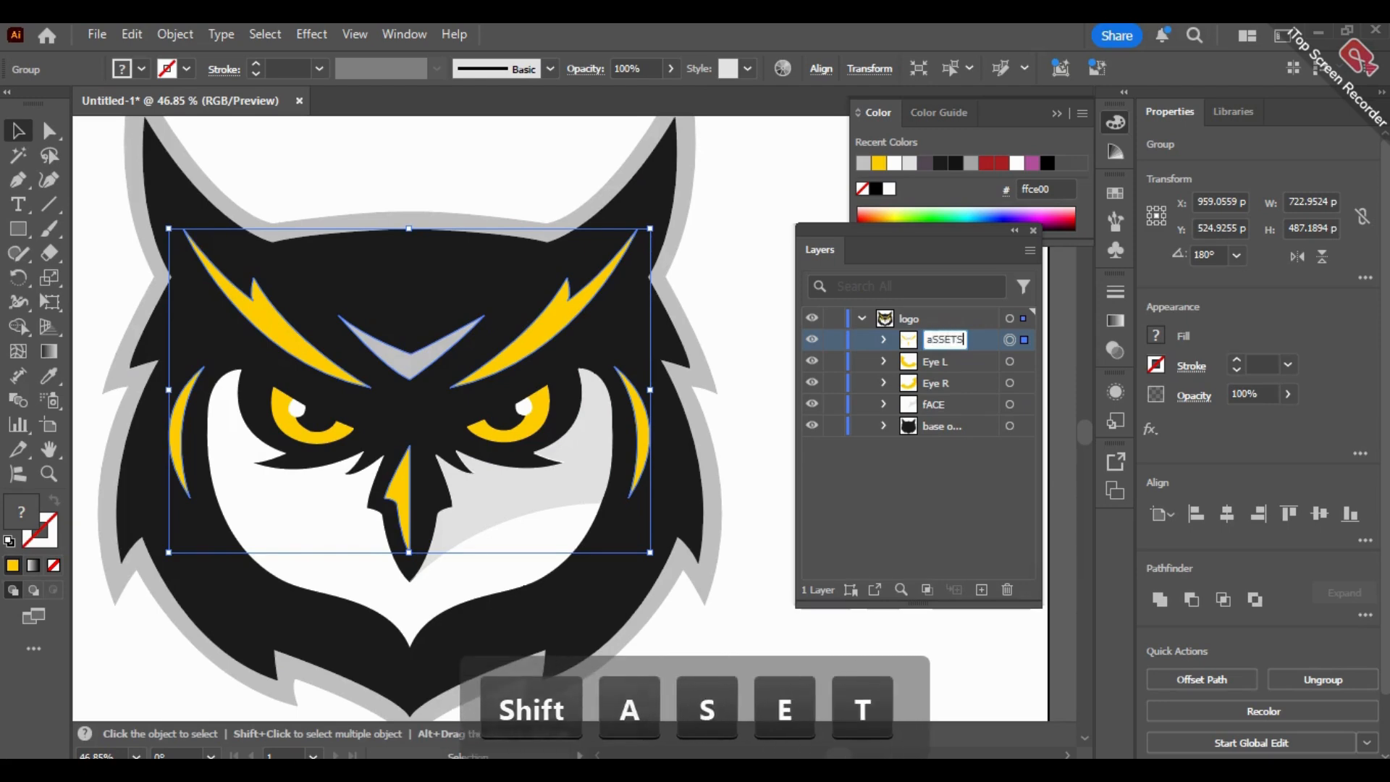
key("BackSpace")
key("BackSpace")
key("BackSpace")
key("BackSpace")
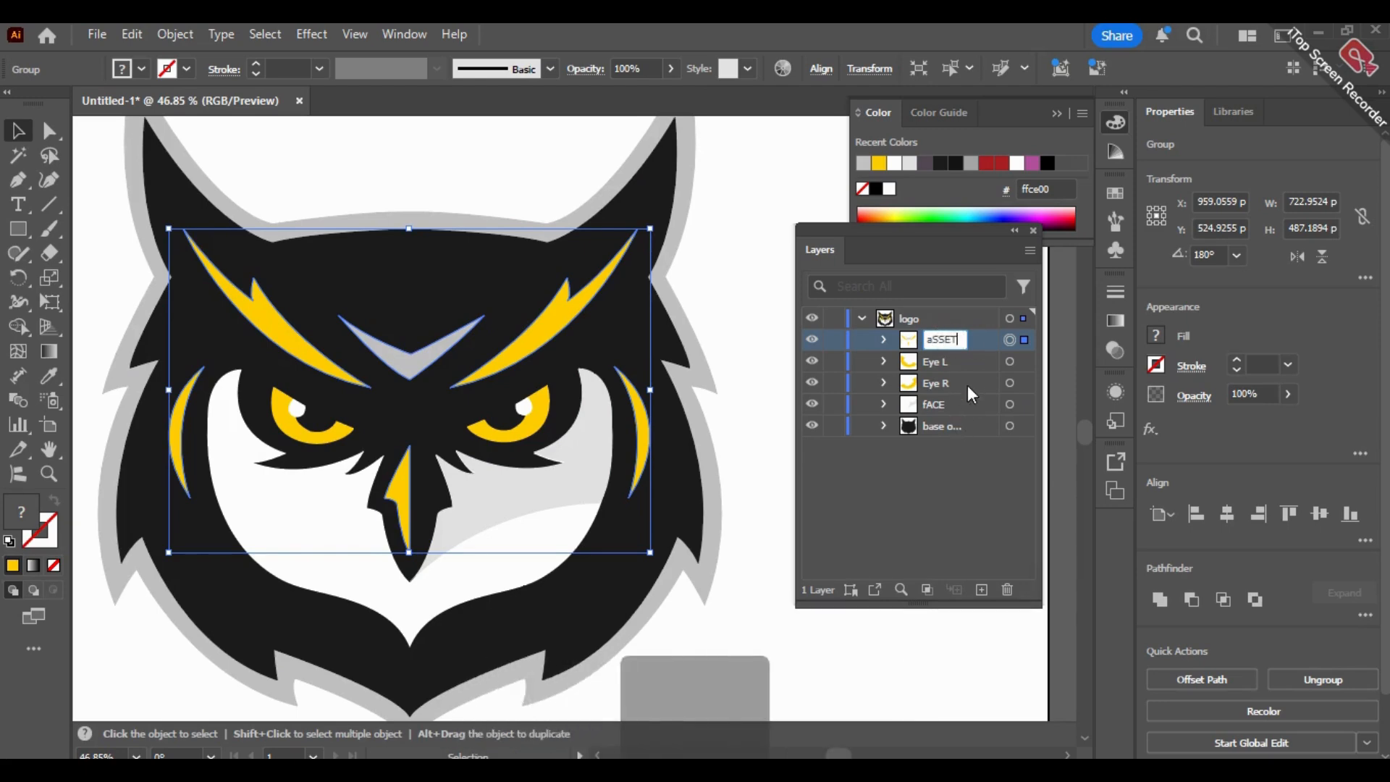
key("BackSpace")
key("BackSpace")
key("Caps_Lock")
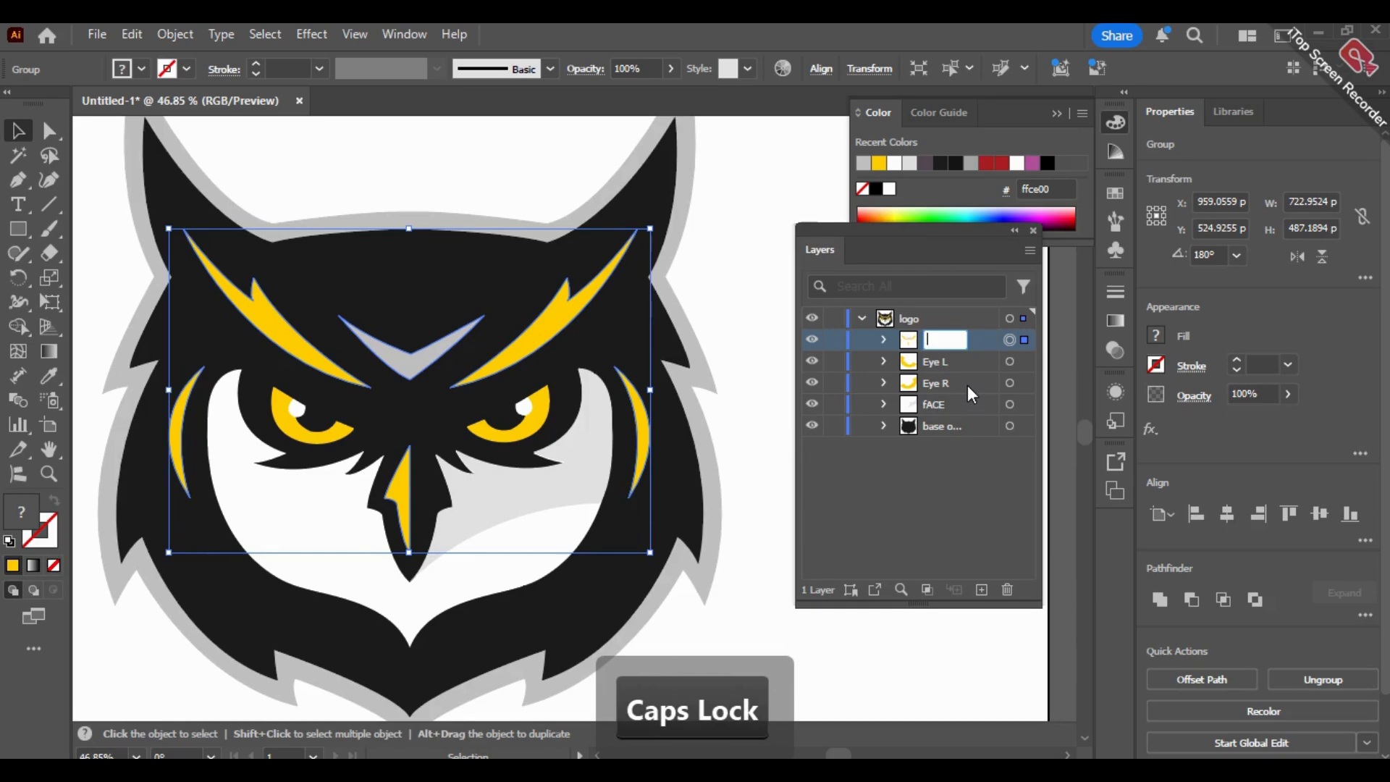
type("asse")
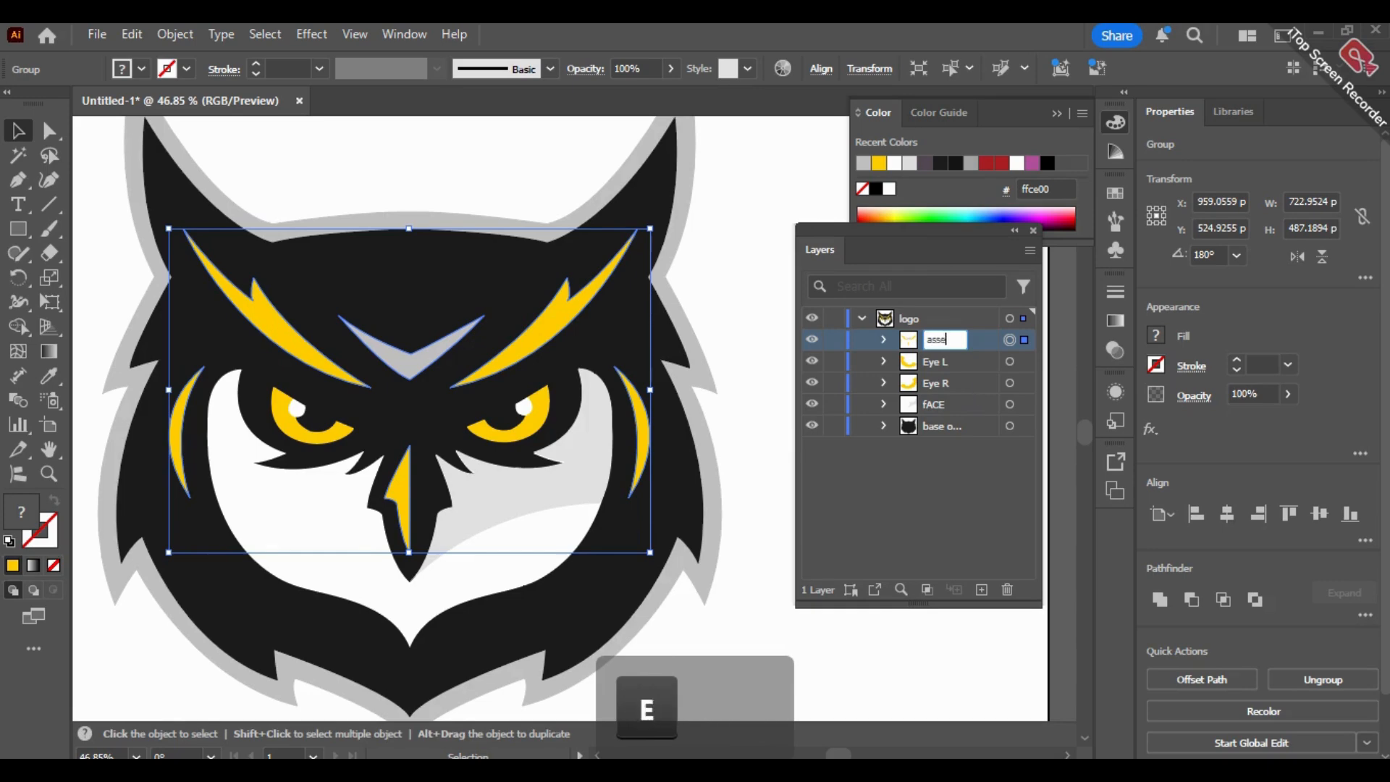
type("ts")
left_click(942, 490)
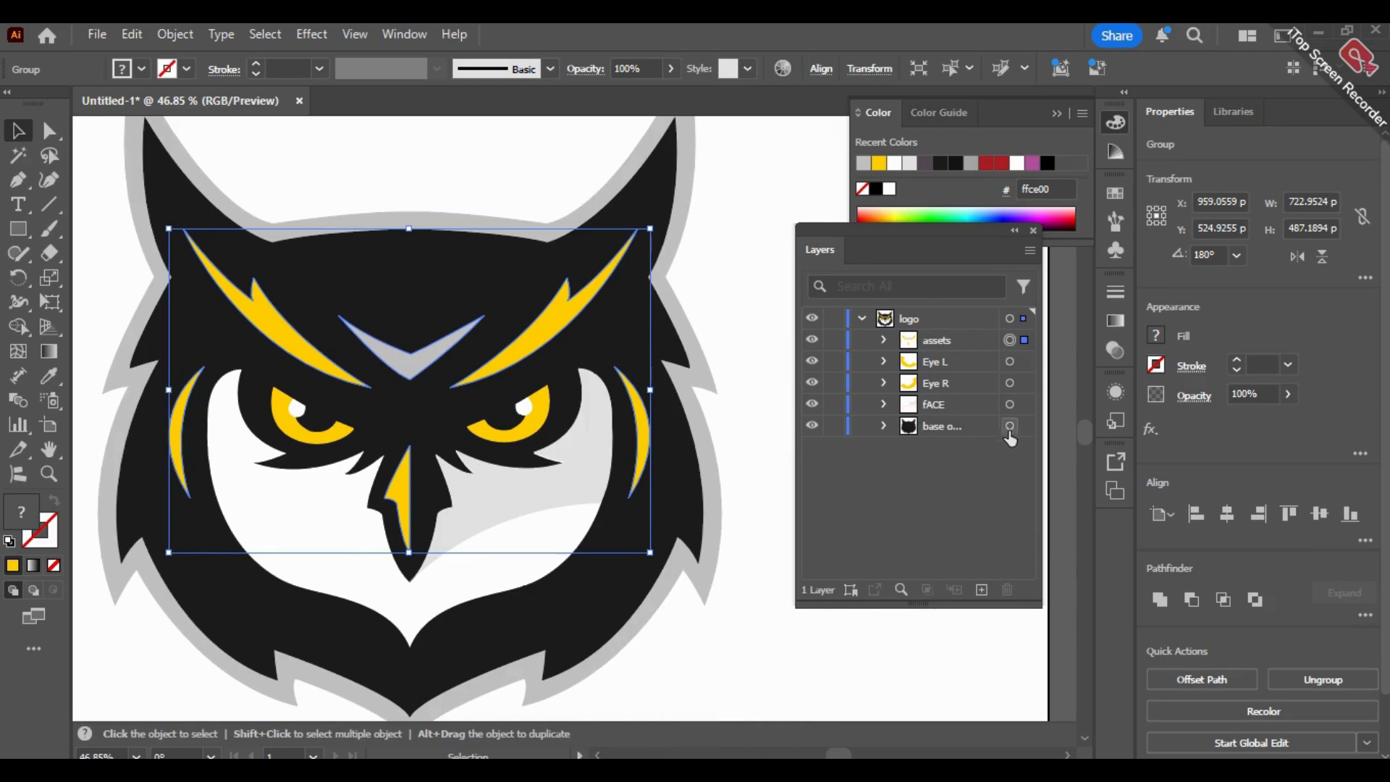
left_click(751, 524)
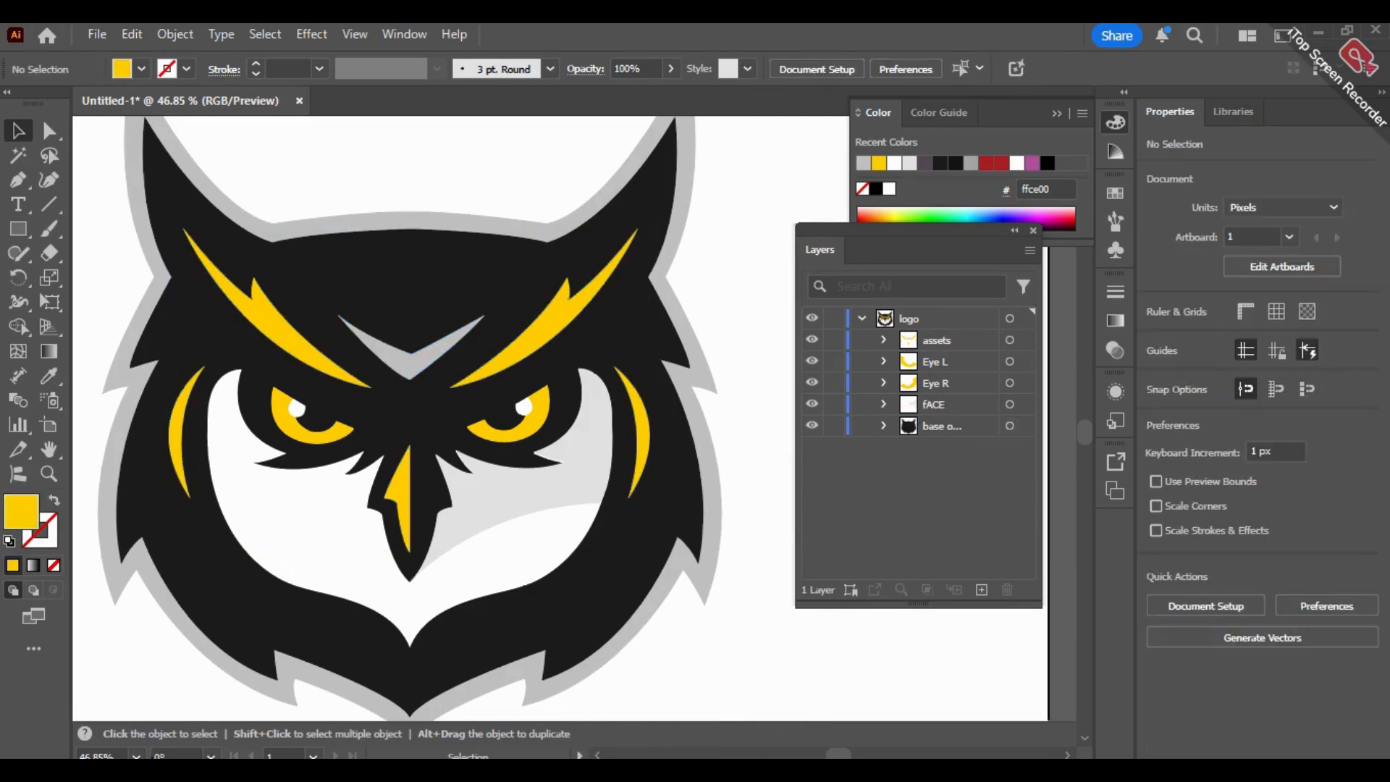
left_click(135, 755)
left_click(186, 732)
key("space")
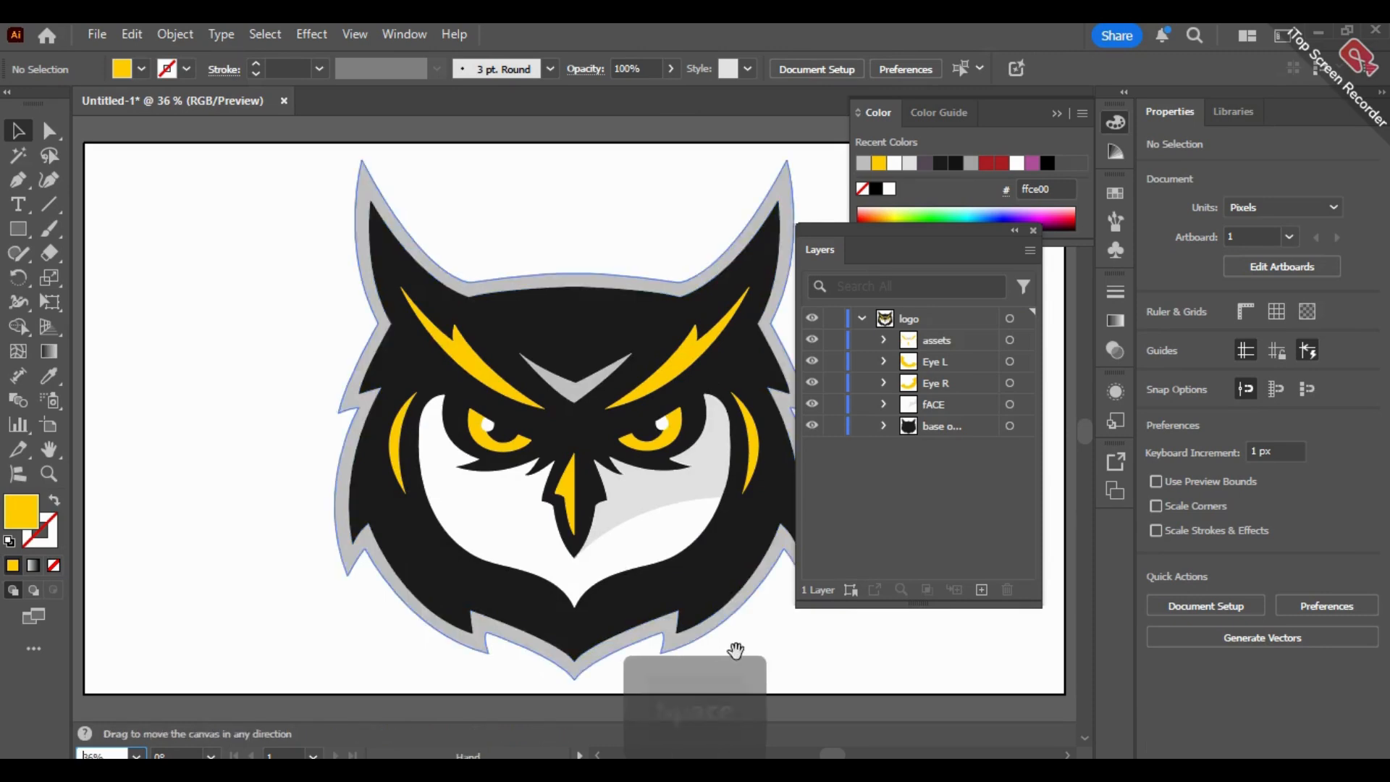
left_click_drag(735, 650, 579, 654)
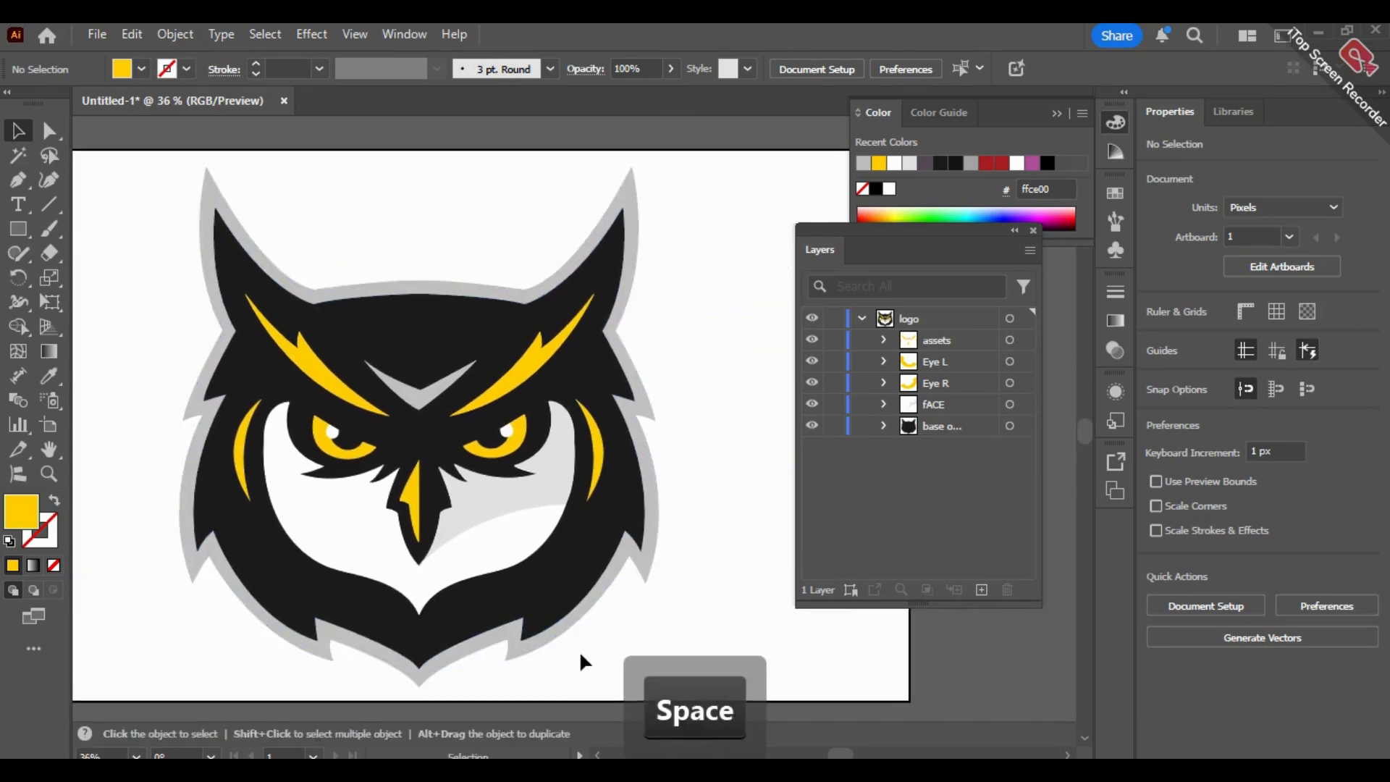